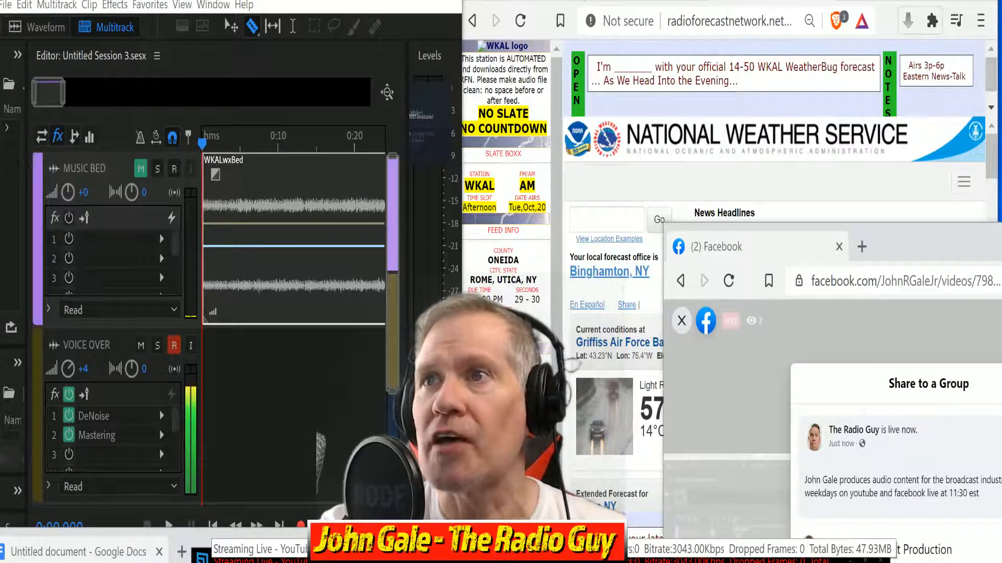
Dismiss the Facebook group-sharing dialog and clear the Facebook window away from the weather script page.
key("Escape")
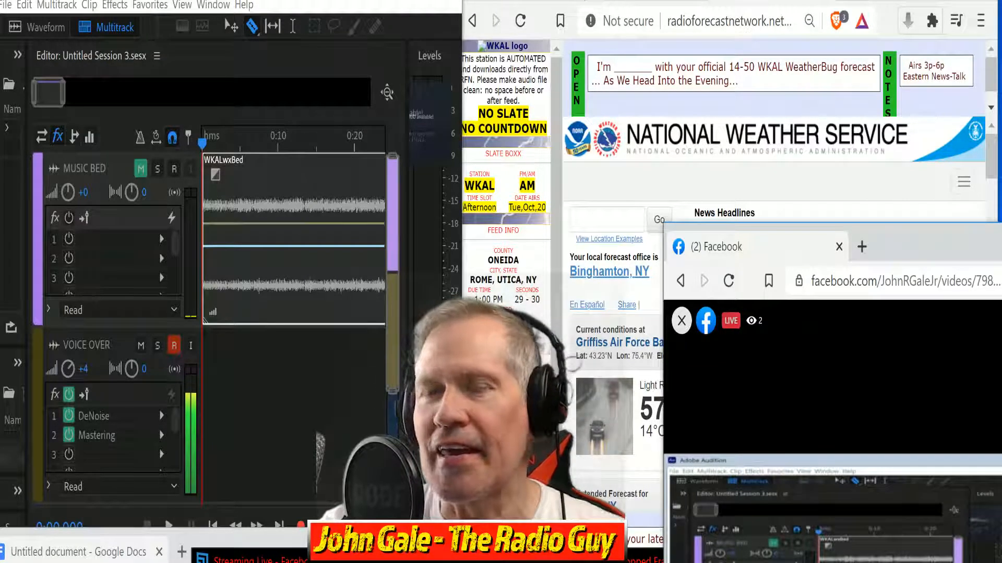
left_click(895, 219)
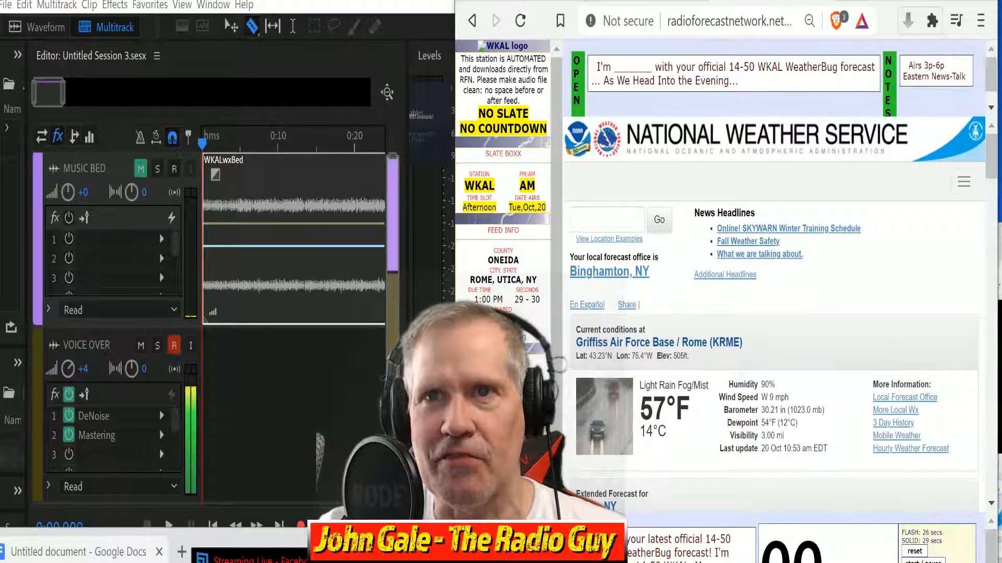
mouse_move(759, 562)
left_mouse_down()
mouse_move(759, 530)
mouse_move(766, 554)
left_mouse_up()
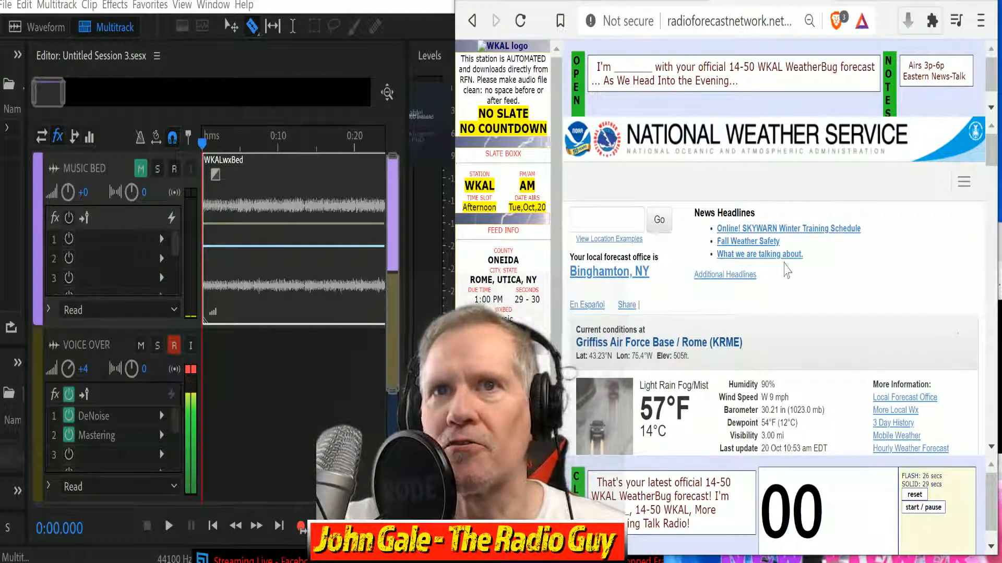
Bring the Detailed Forecast into view and start recording on the VOICE OVER track.
scroll(787, 270, "down", 10)
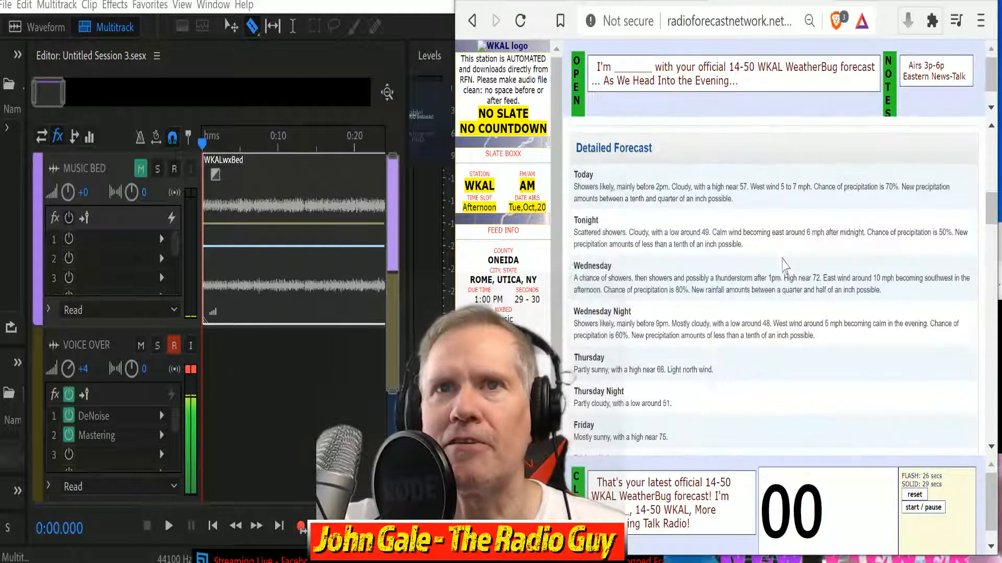
scroll(785, 266, "down", 2)
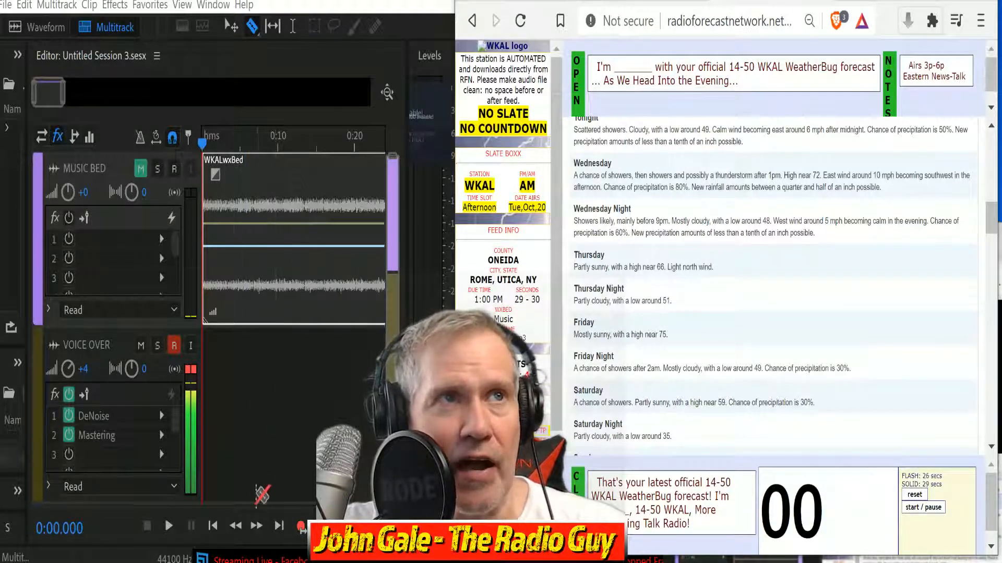
left_click(300, 527)
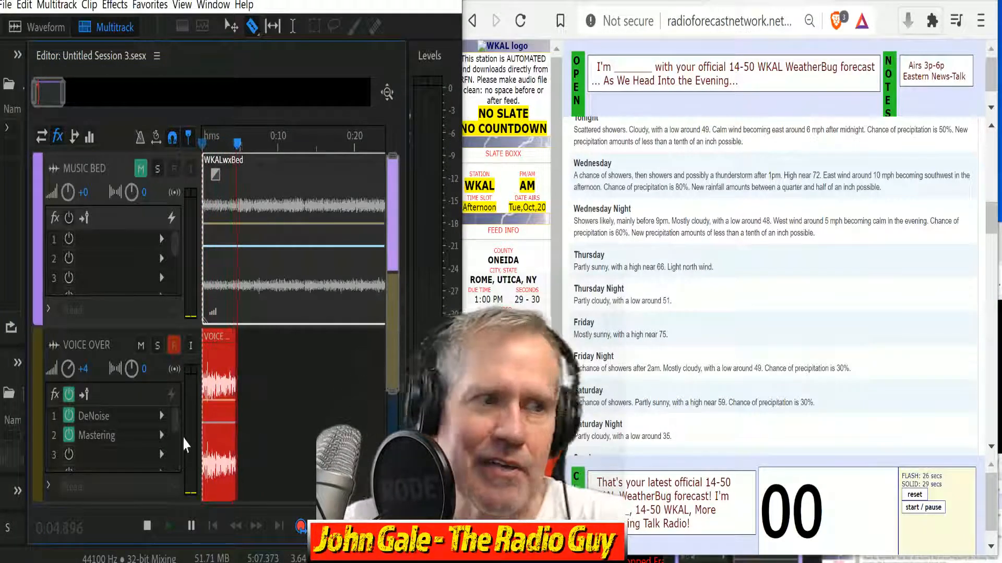
Review the script's opening line, the detailed forecasts from Tonight through Thursday, and the closing line.
scroll(644, 151, "down", 6)
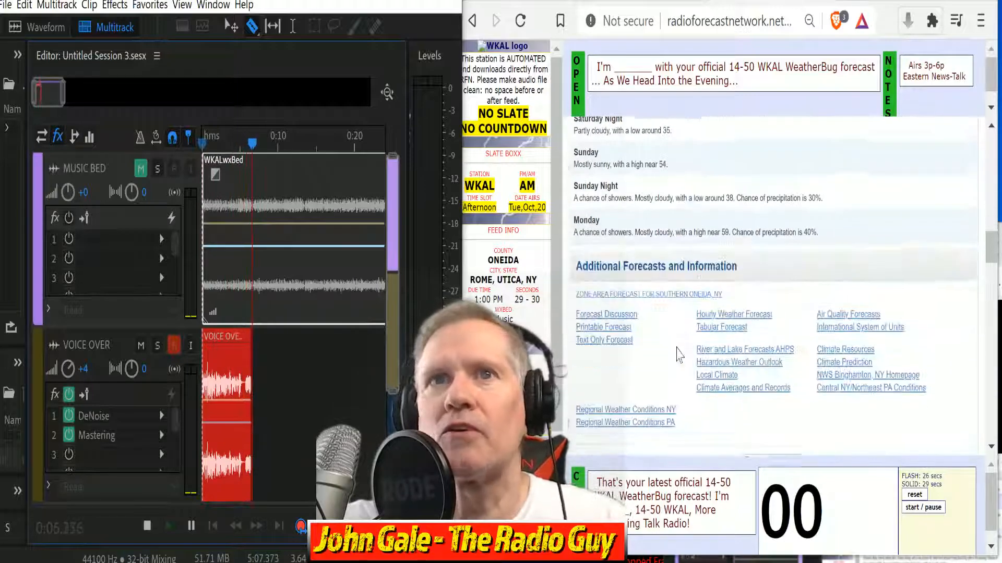
scroll(645, 151, "down", 5)
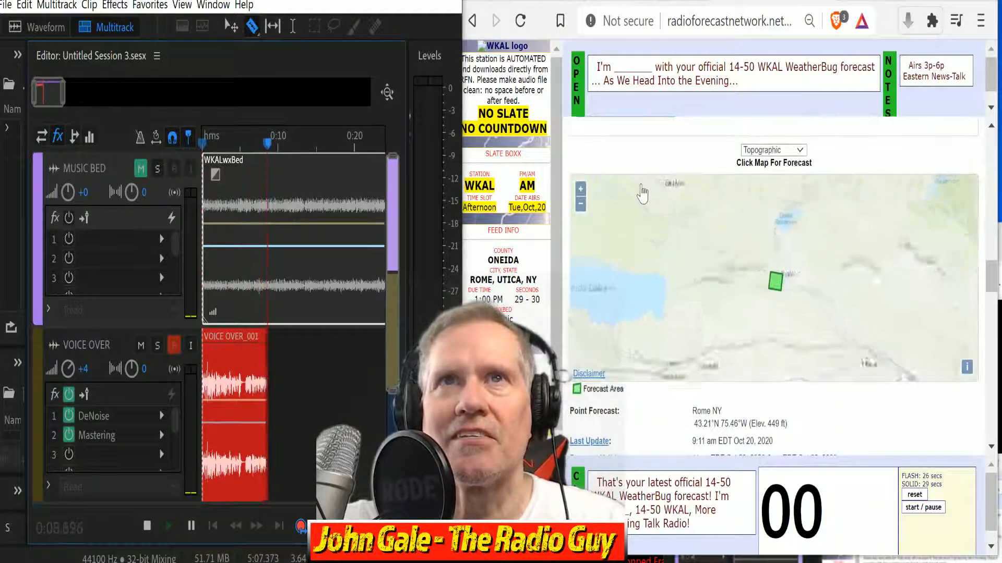
scroll(777, 190, "up", 10)
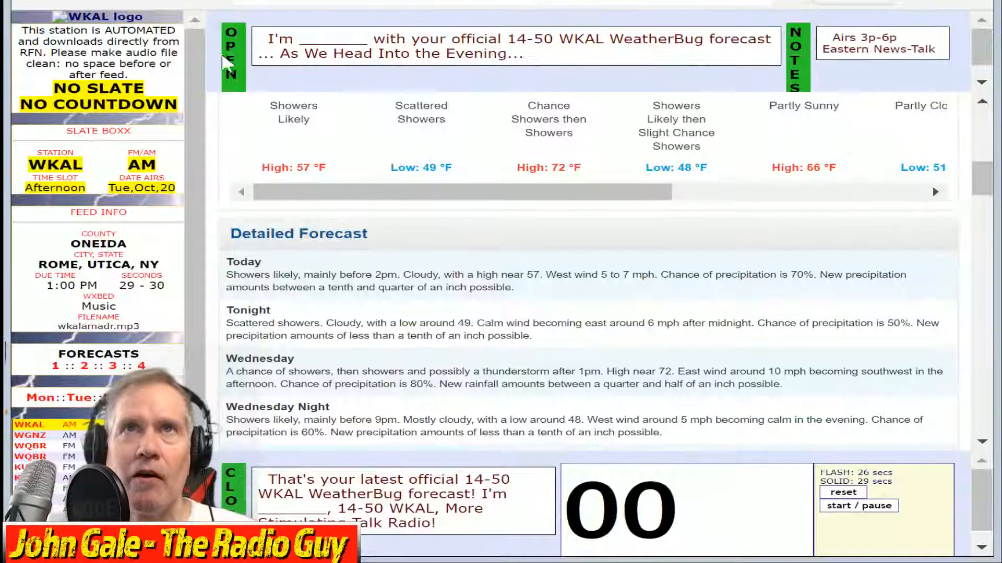
left_click_drag(269, 45, 540, 55)
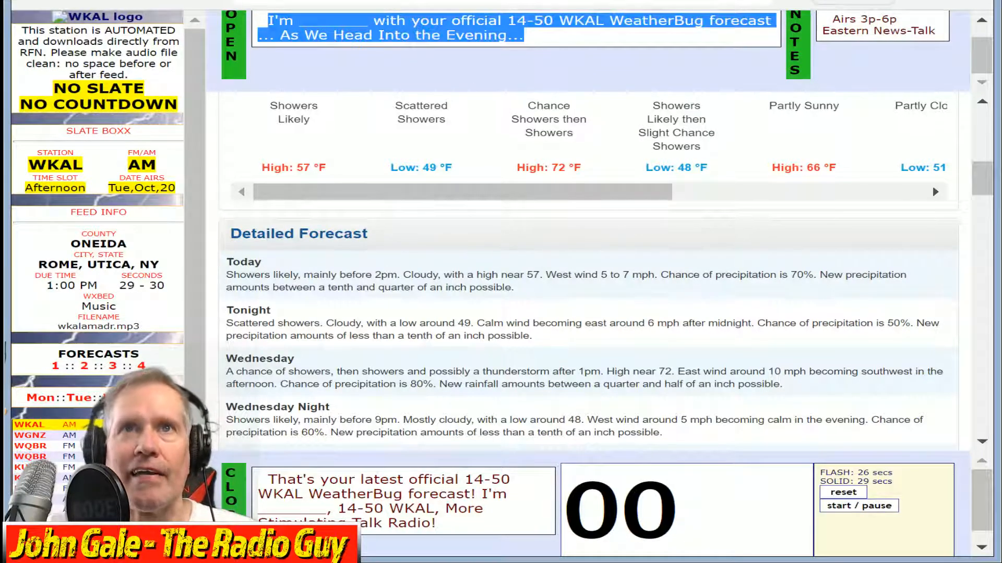
left_click_drag(226, 310, 270, 360)
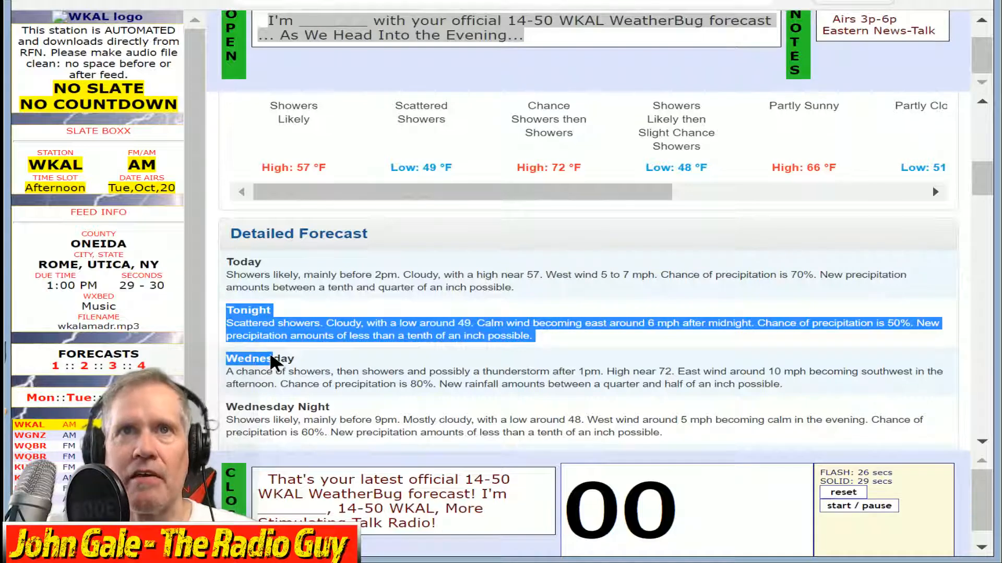
left_click_drag(296, 386, 386, 365)
left_click_drag(267, 480, 495, 555)
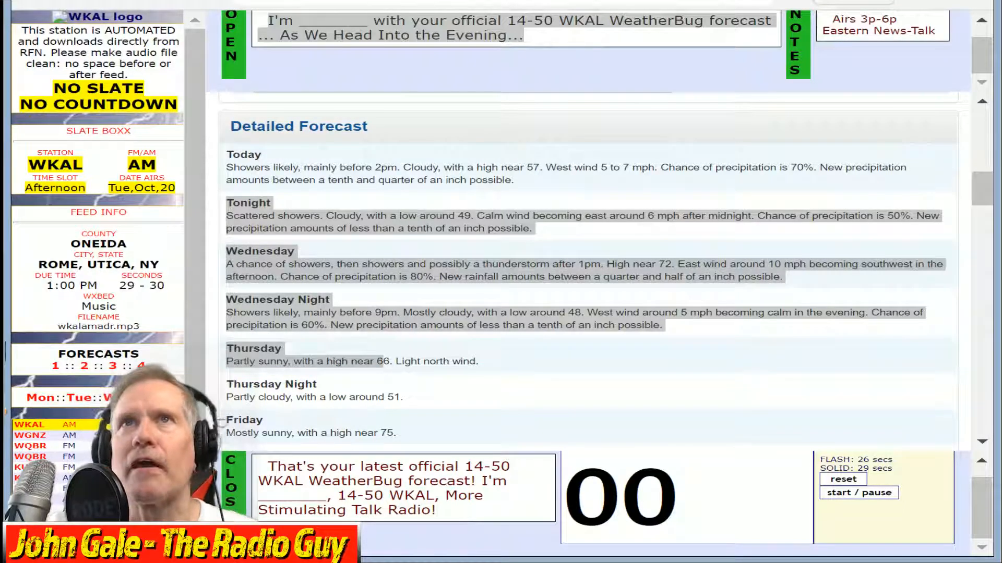
Run the script page's seconds timer with the forecast and closing line in view, and reset it.
scroll(673, 428, "up", 4)
scroll(673, 427, "down", 4)
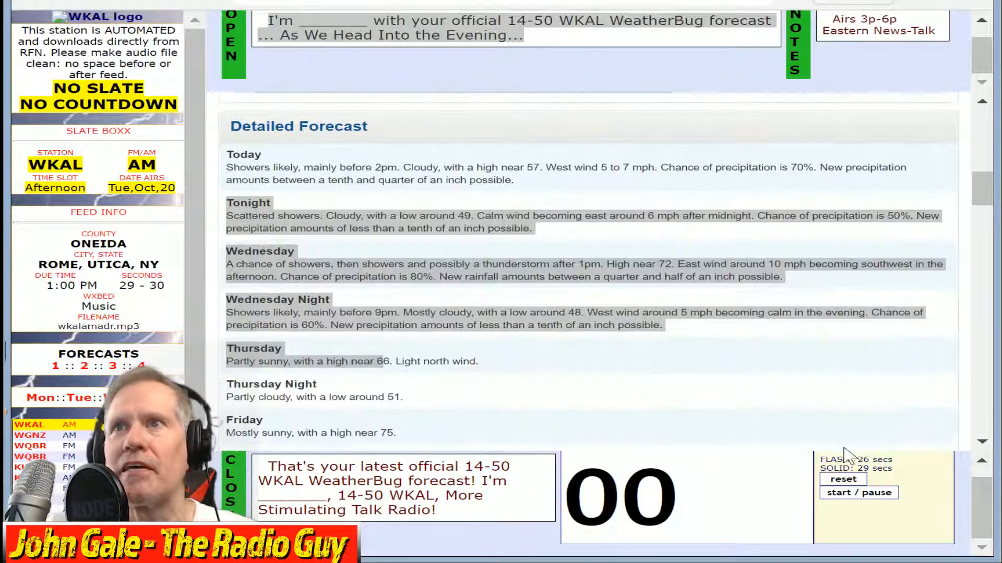
left_click(869, 493)
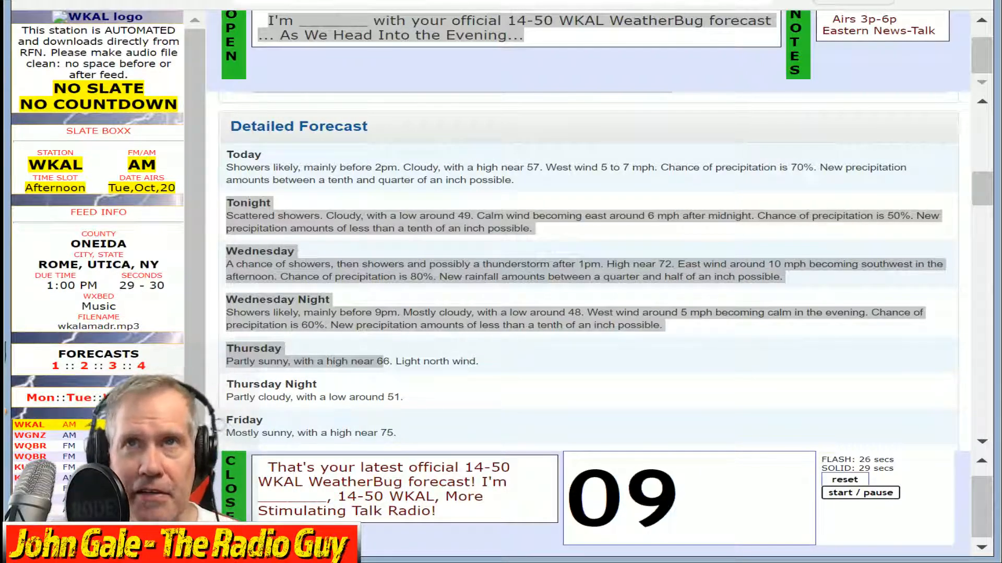
left_click(853, 480)
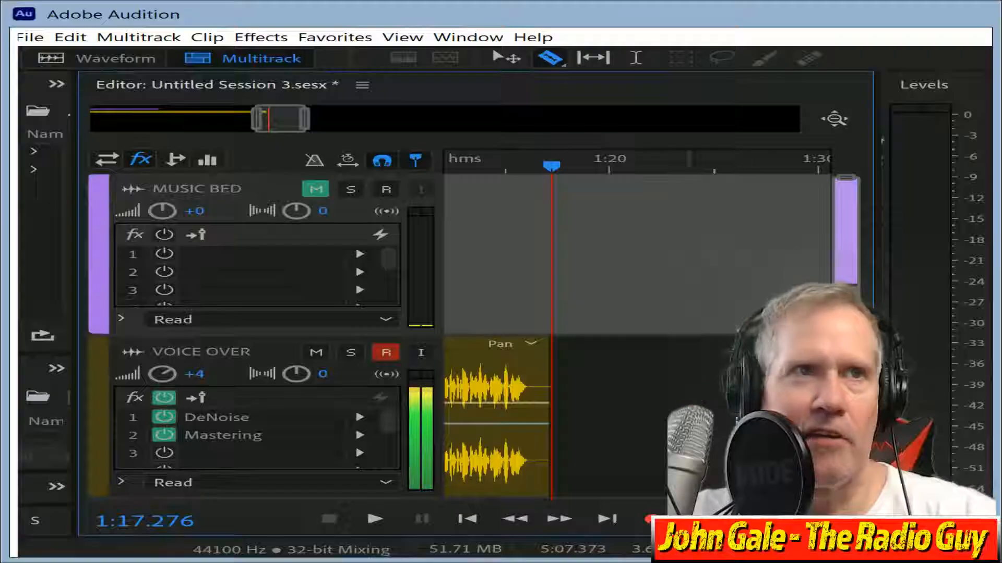
Split the voice-over clip just after the last spoken word and delete the silent tail.
left_click(242, 374)
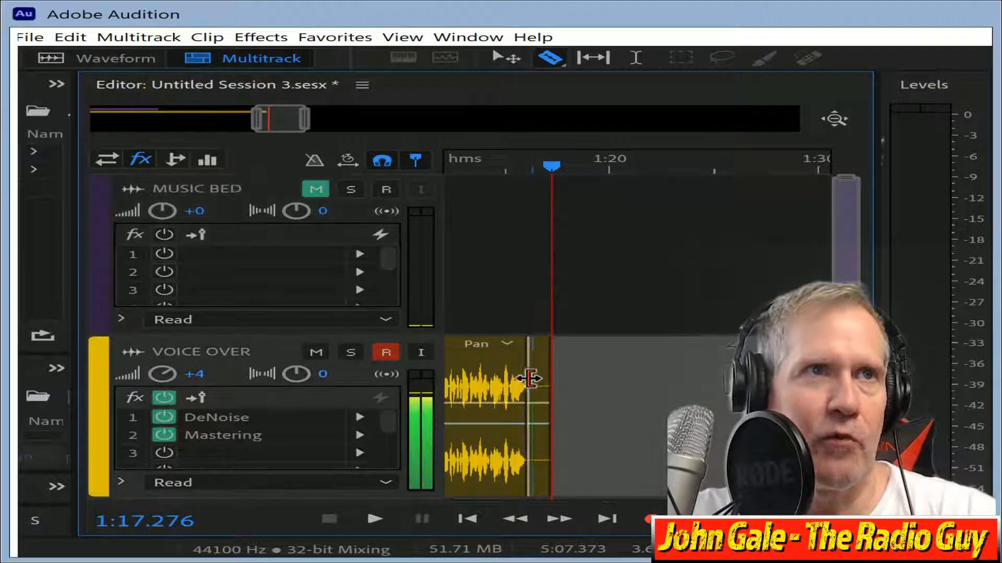
left_click(539, 349)
key("Delete")
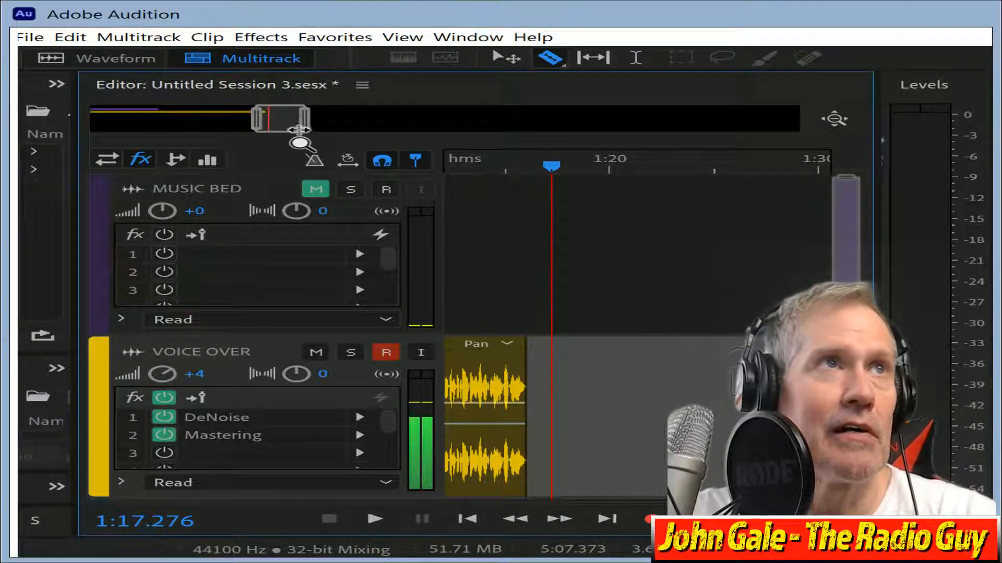
Split the voice-over clip where the final take begins, after the pause before 0:50, and delete everything before it.
left_click_drag(284, 130, 201, 130)
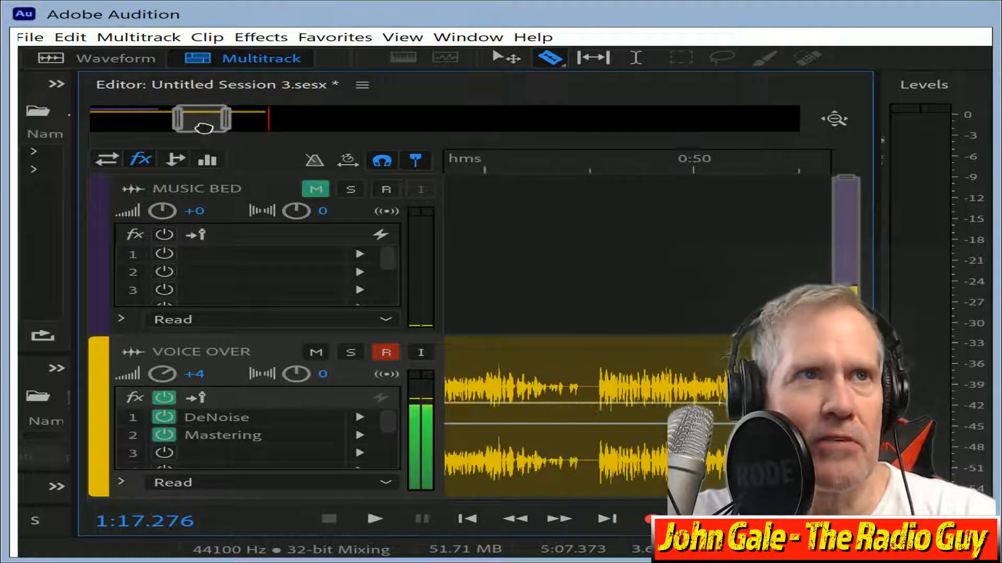
left_click(612, 386)
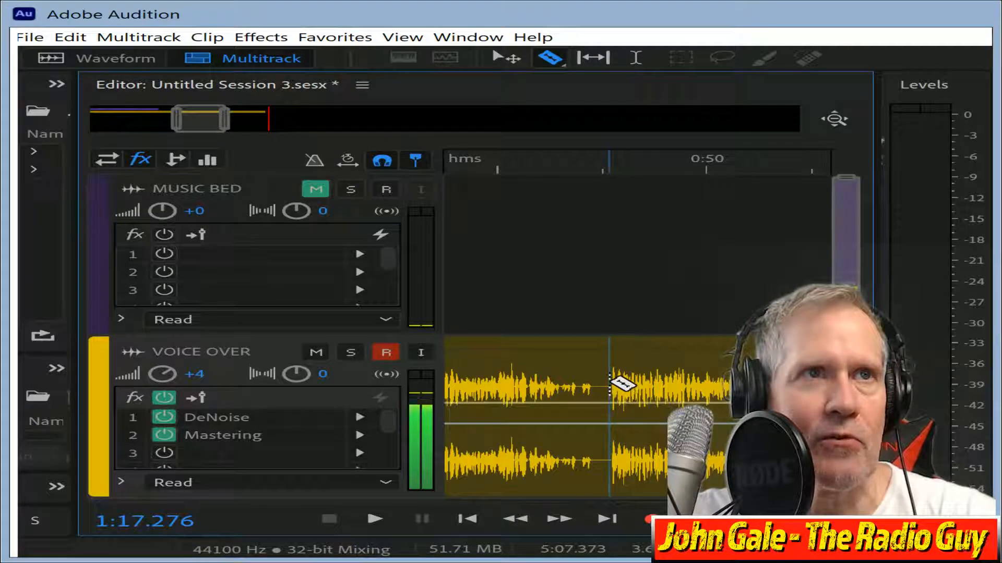
left_click(546, 349)
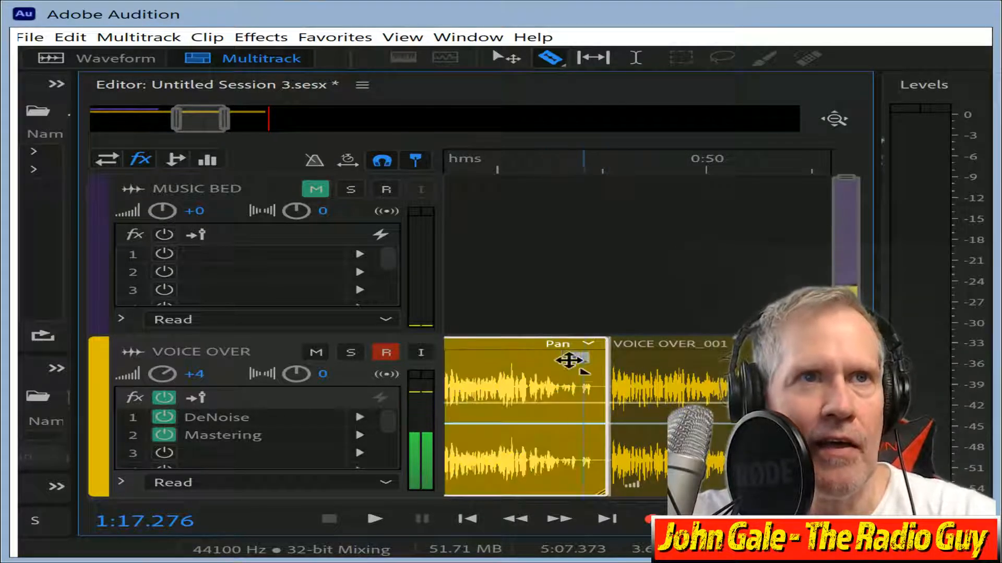
key("Delete")
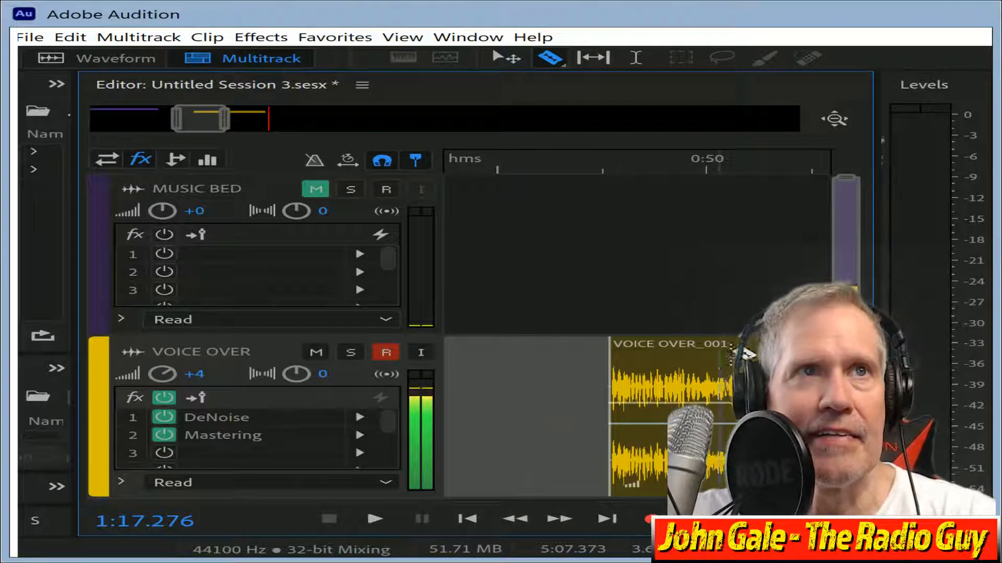
Move the remaining voice-over take to the start of the session and unmute the MUSIC BED track.
left_click_drag(700, 358, 29, 409)
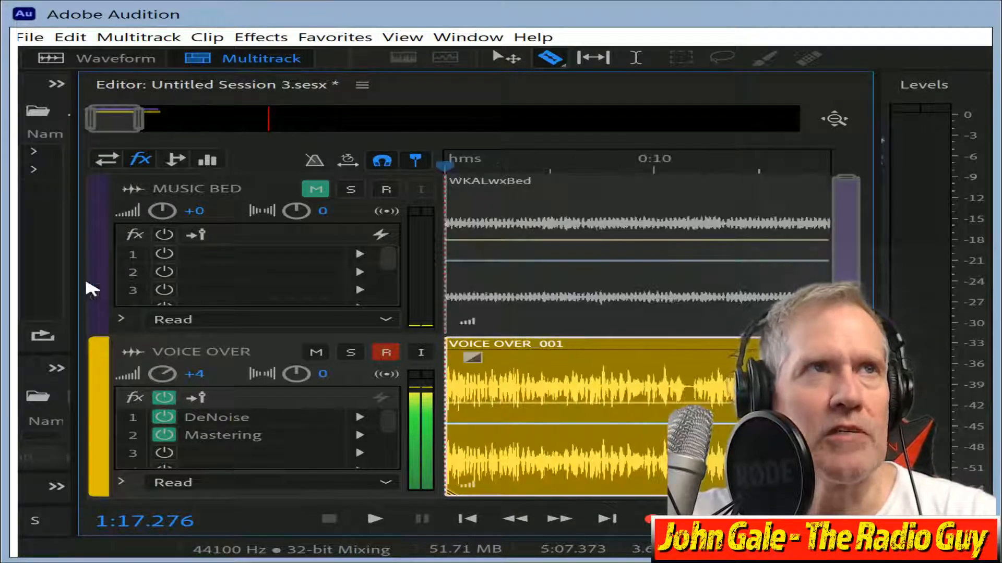
left_click(316, 190)
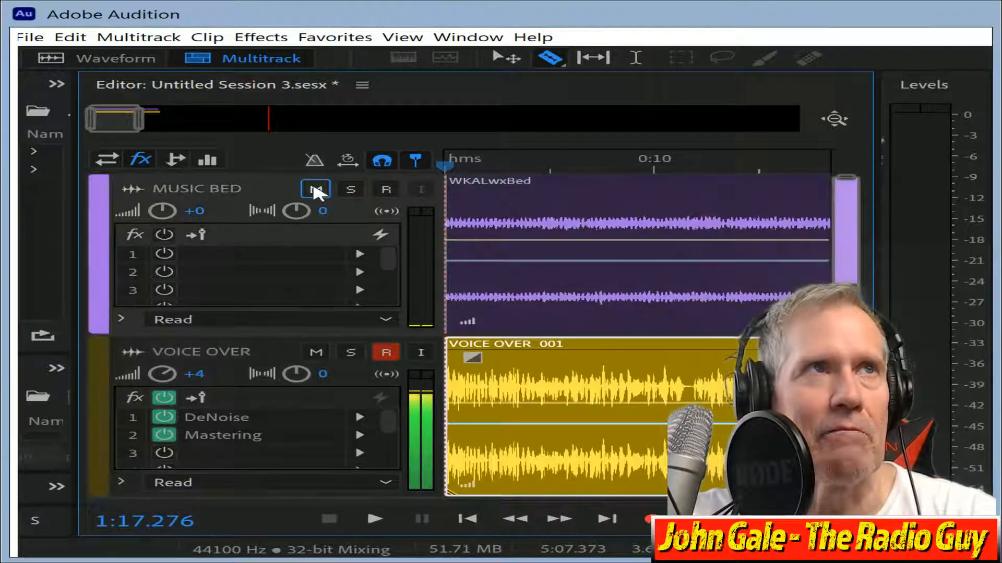
Mix the entire session down to a new file and play the first couple of seconds of it.
left_click(216, 157)
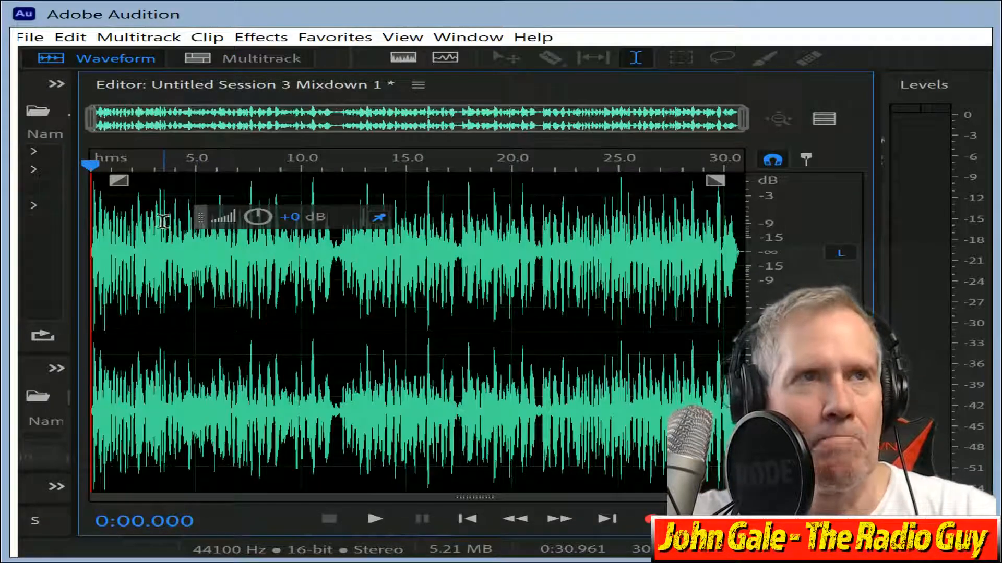
double_click(142, 241)
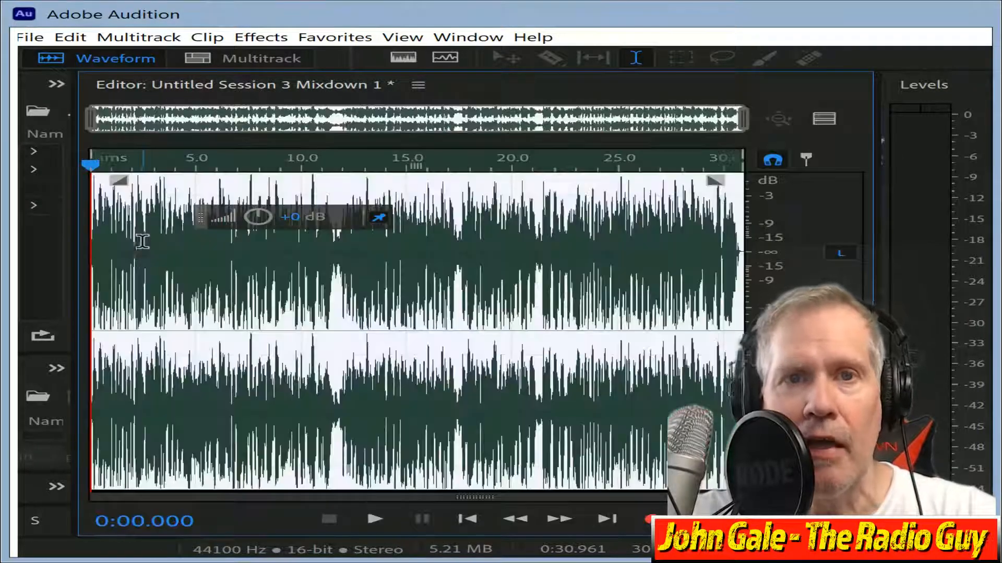
left_click(375, 520)
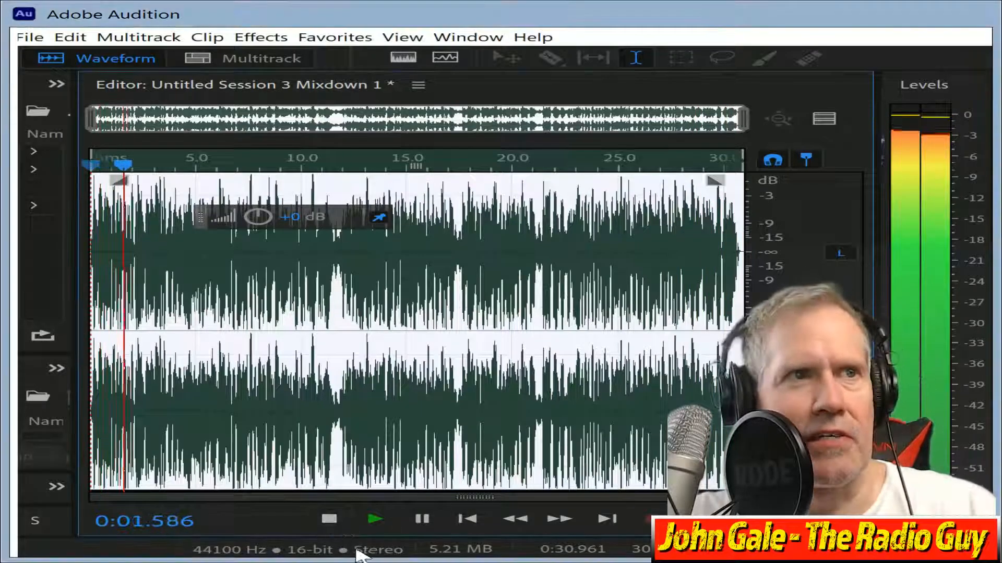
left_click(330, 519)
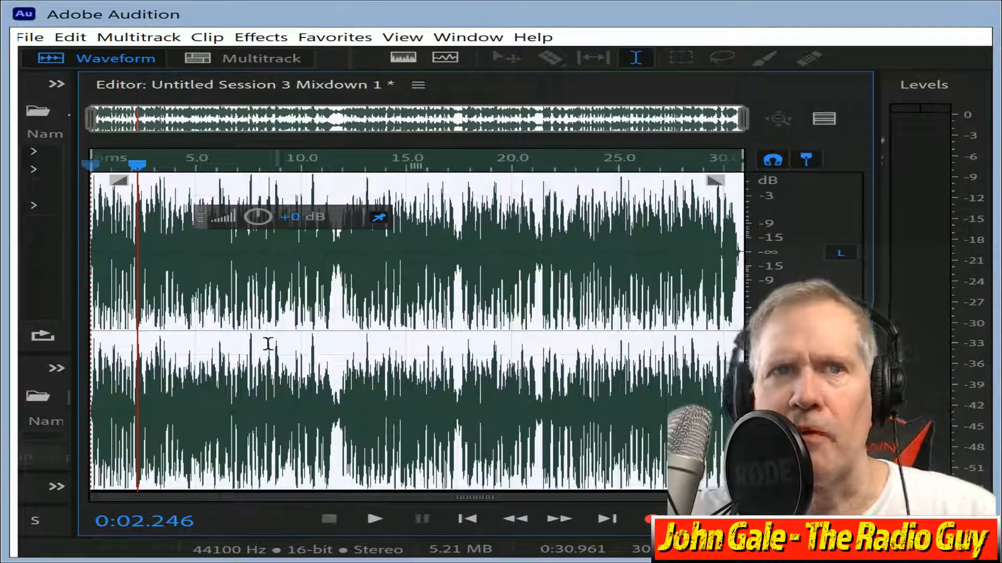
Delete about 0.06 seconds of audio before the first word at the start of the mixdown.
left_click_drag(743, 125, 110, 156)
left_click(121, 233)
left_click_drag(125, 238, 90, 237)
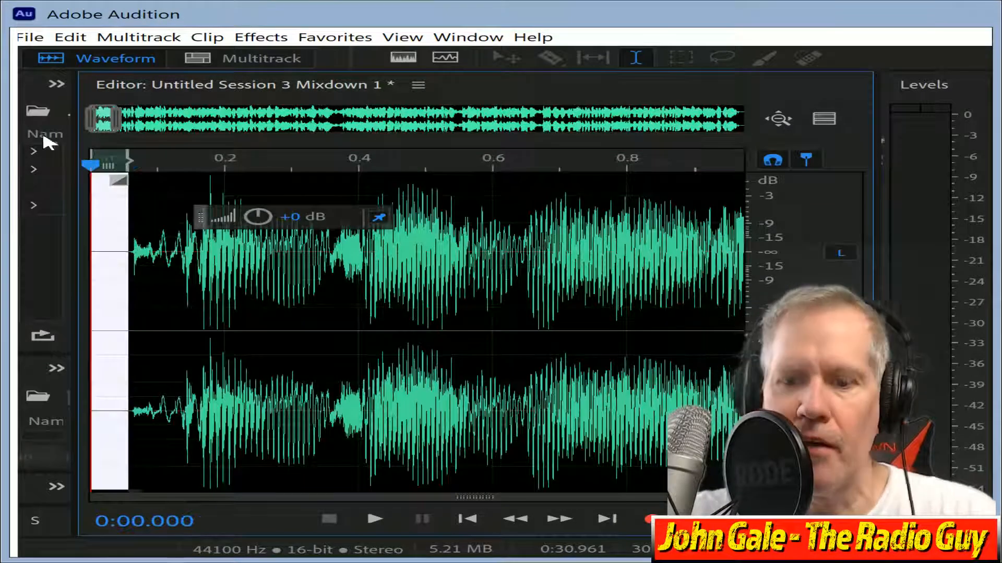
key("Delete")
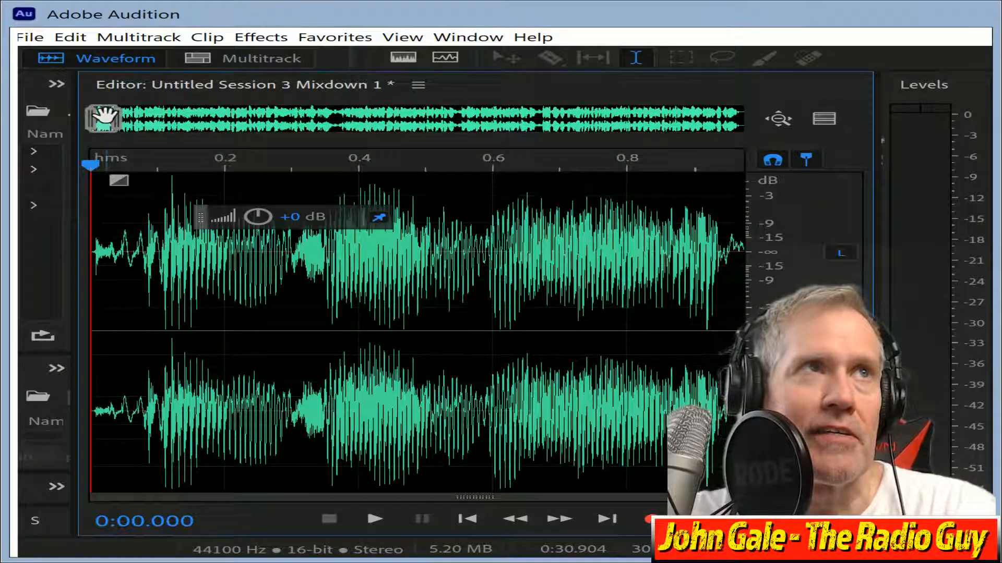
Delete about 0.22 seconds of silence after the last word at the end of the mixdown.
left_click_drag(105, 117, 740, 253)
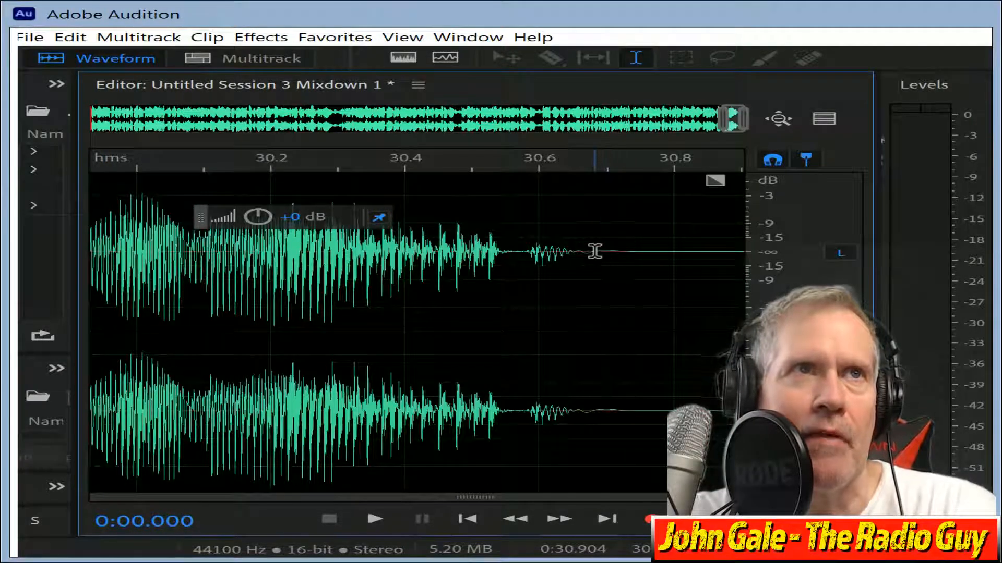
left_click_drag(594, 251, 746, 251)
key("Delete")
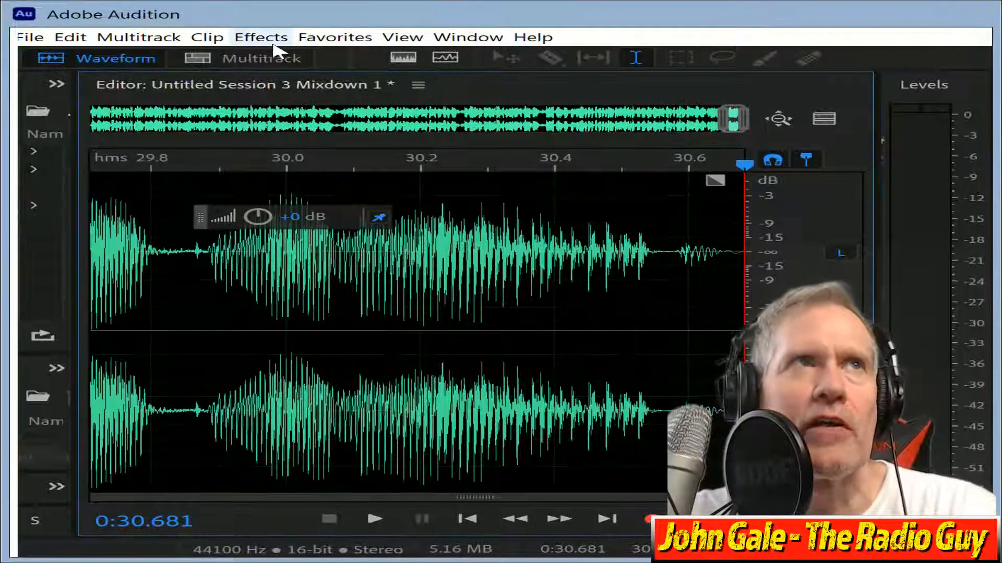
Time-stretch the entire mixdown to a new duration of 0:30.000 with the Stretch and Pitch effect.
left_click(309, 42)
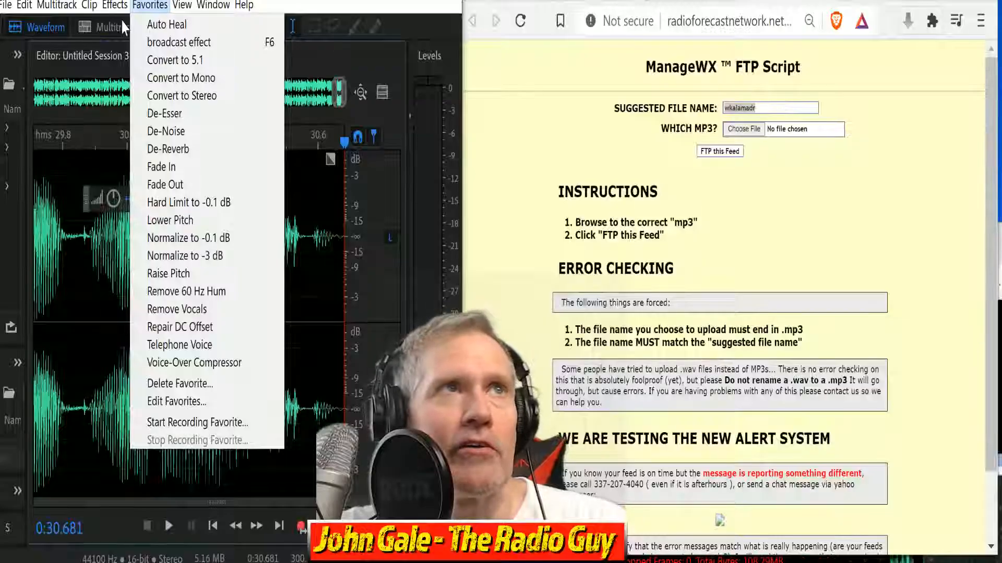
mouse_move(114, 6)
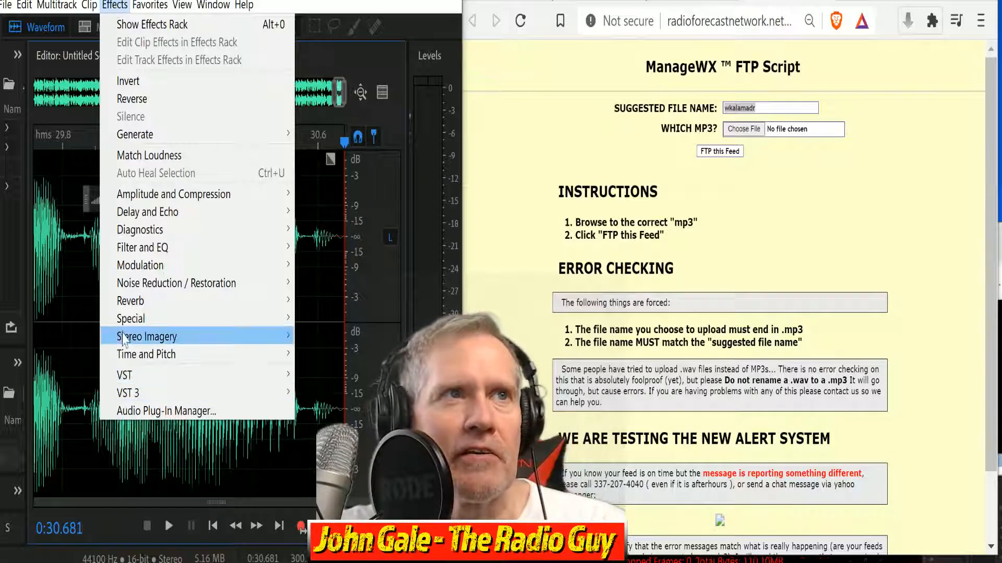
mouse_move(172, 357)
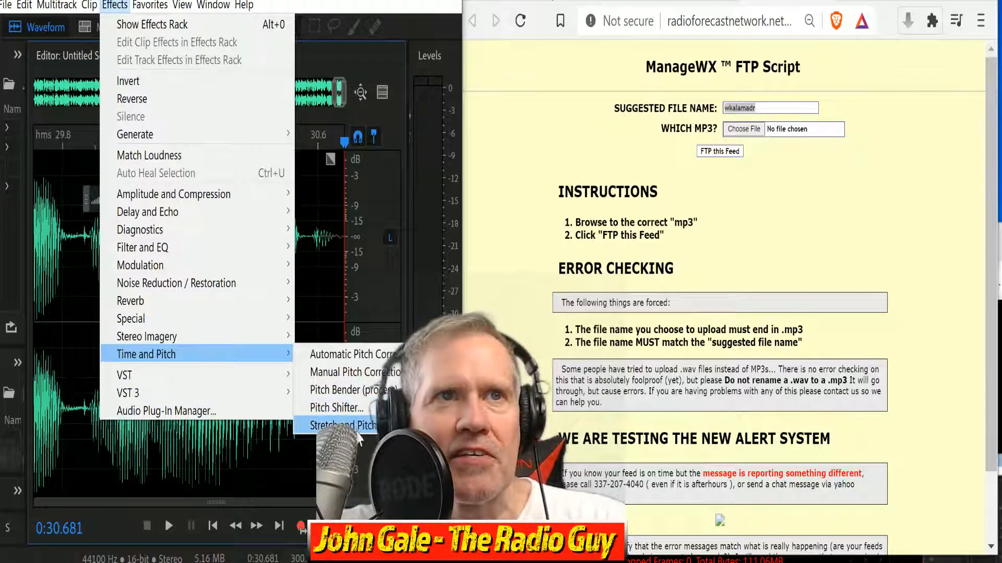
left_click(321, 425)
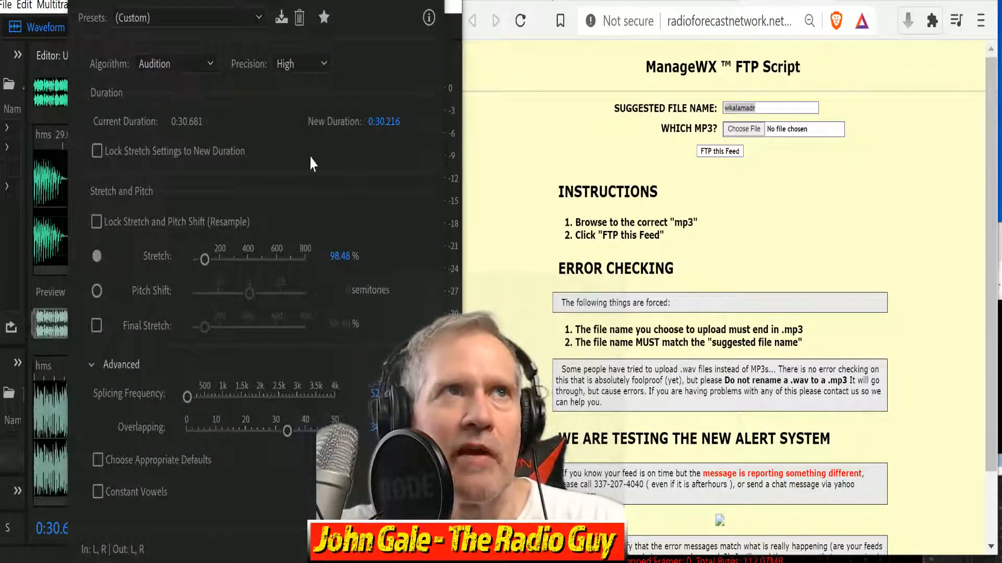
left_click(386, 121)
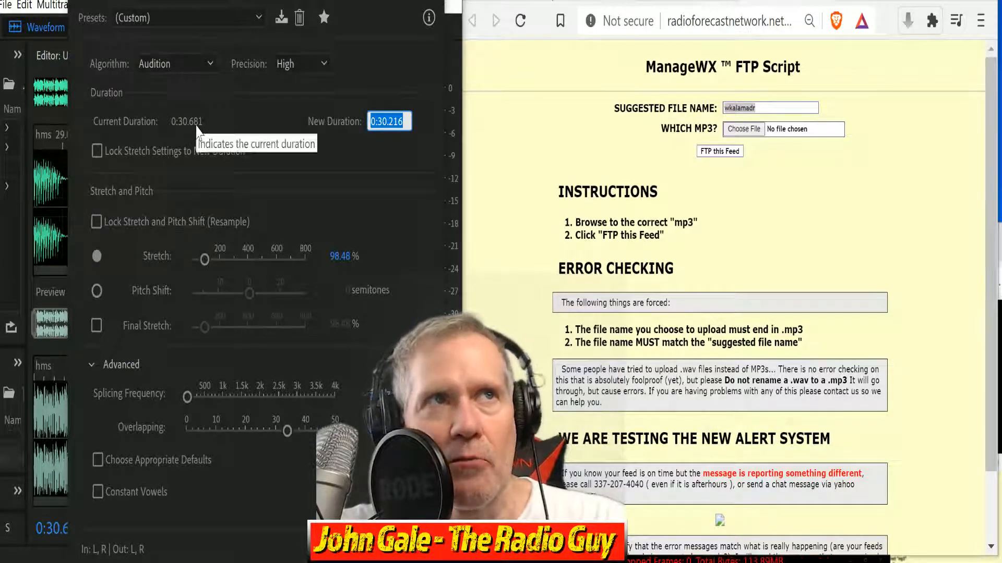
left_click(386, 122)
double_click(388, 122)
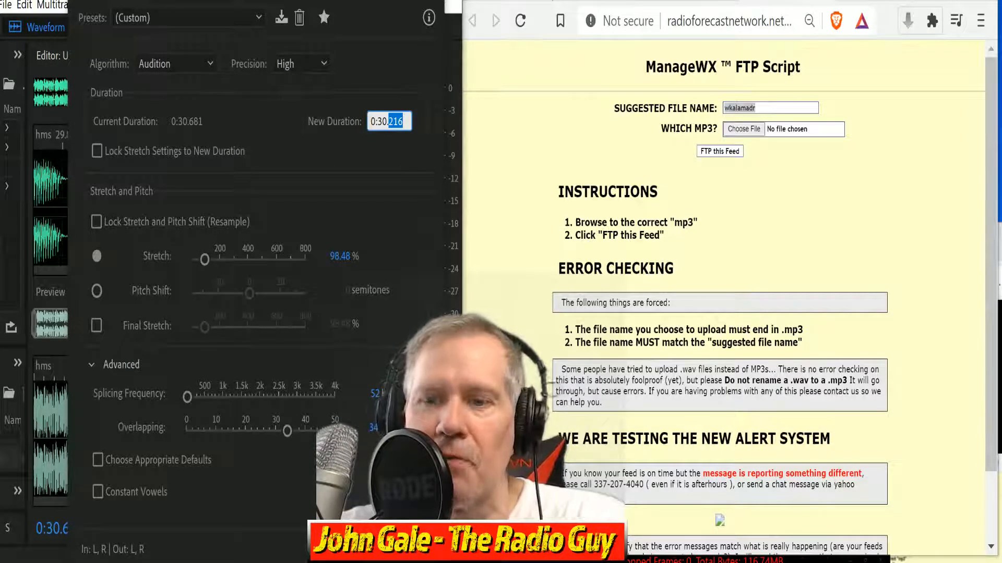
left_click(403, 235)
left_click(385, 122)
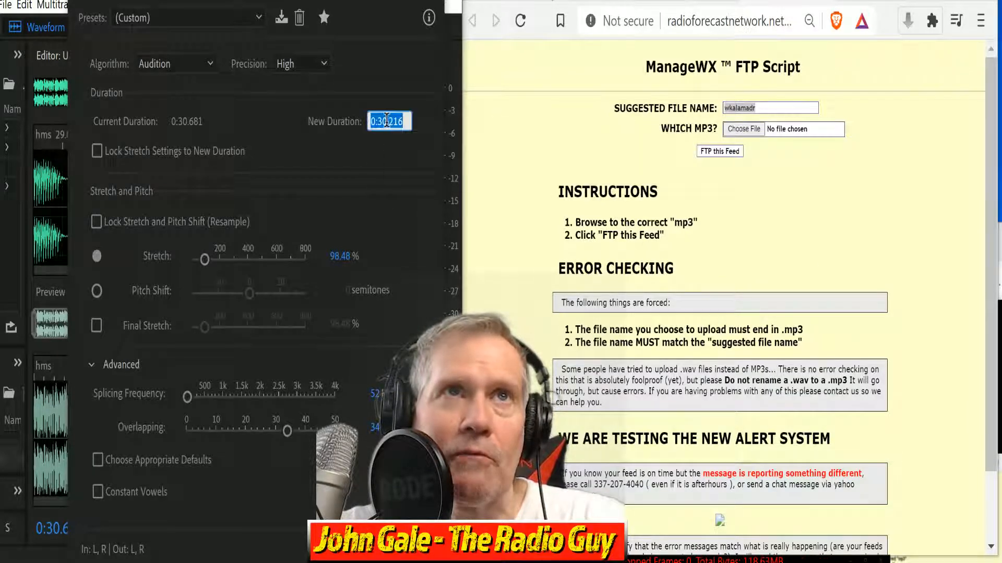
left_click(389, 121)
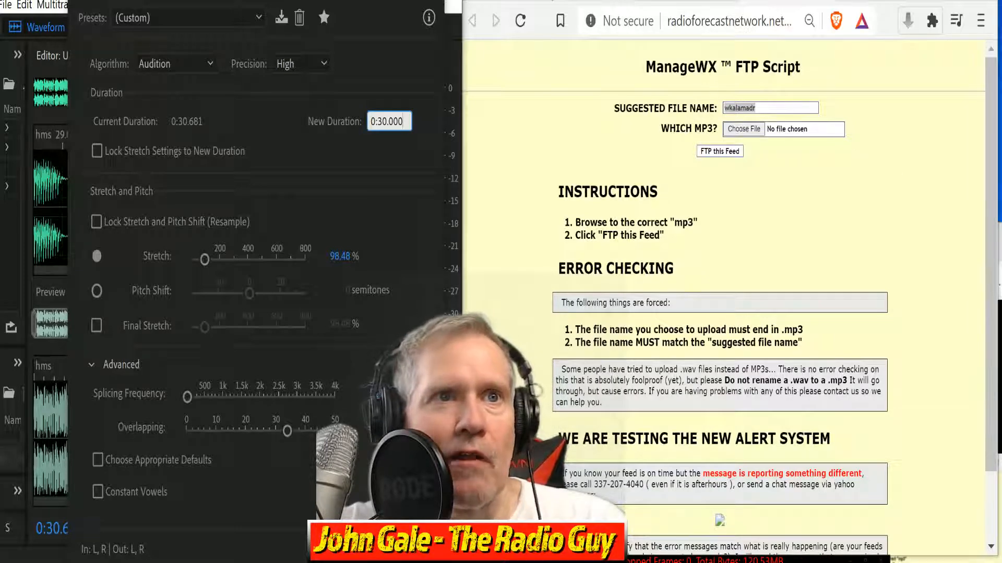
key("Return")
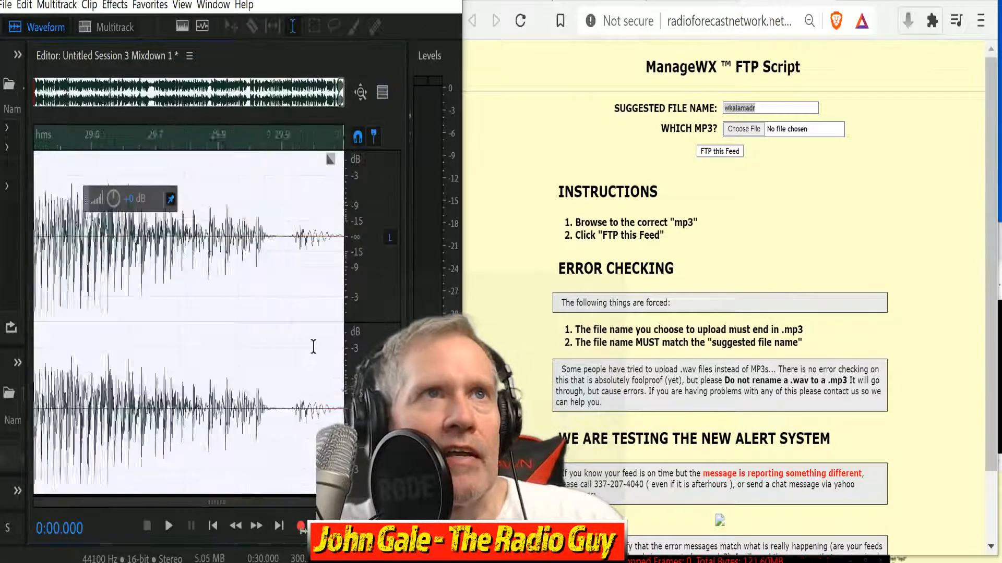
Play the final moments of the stretched mixdown to check how it ends.
left_click(295, 261)
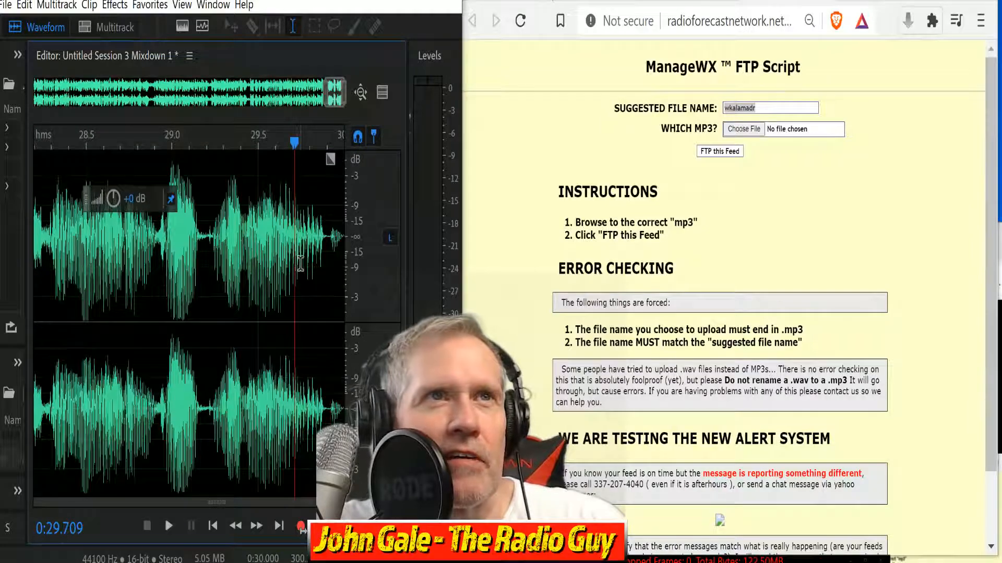
key("space")
left_click(143, 523)
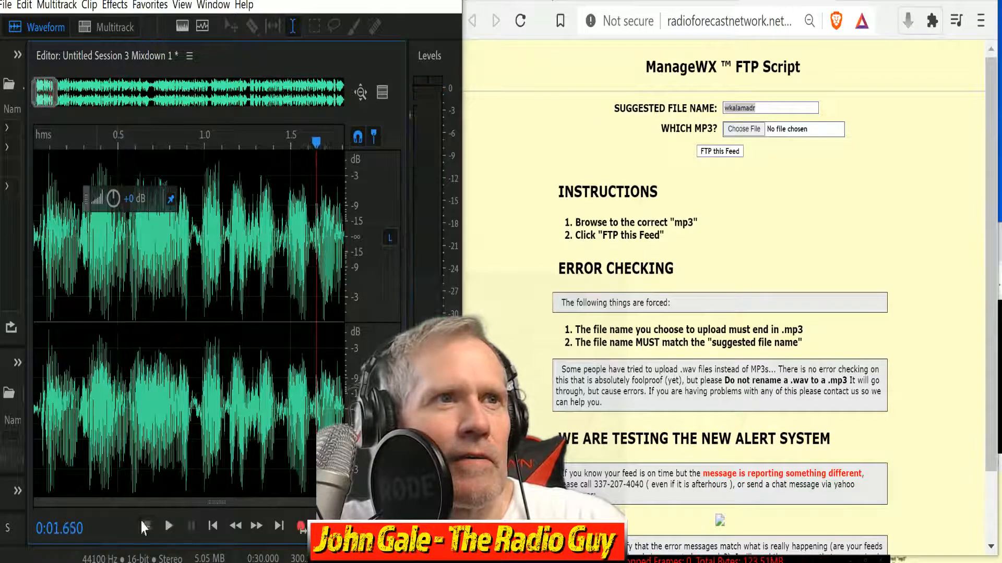
left_click_drag(45, 93, 371, 88)
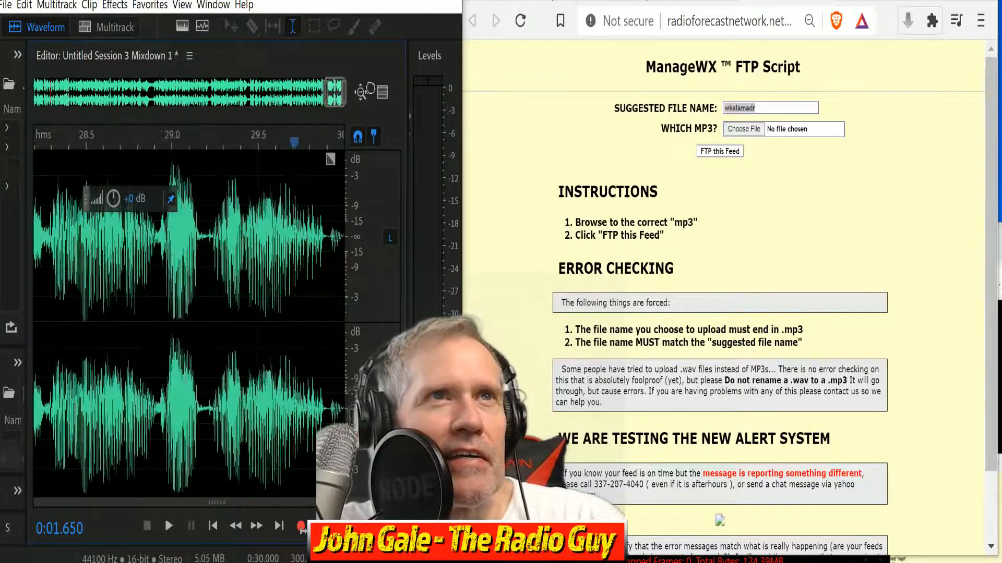
left_click(307, 143)
key("space")
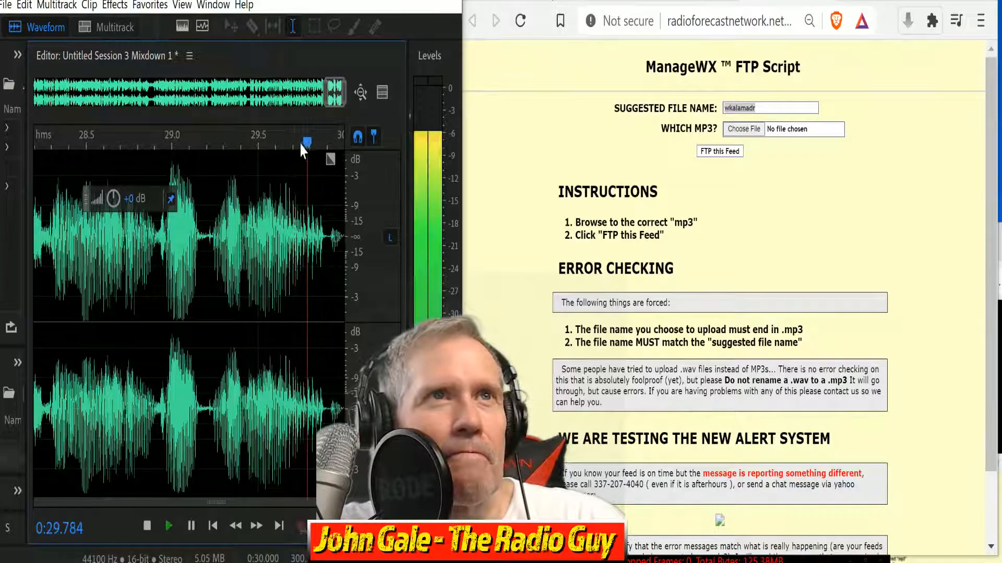
left_click(148, 526)
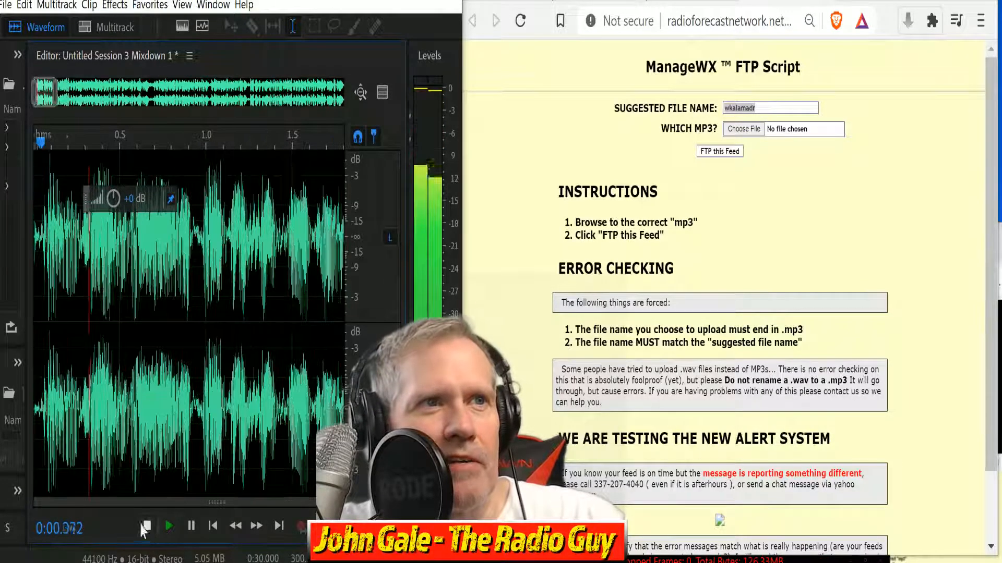
Export the mixdown as wkalamadr.mp3 in MP3 format to drive E:, overwriting the existing file.
key("ctrl+shift+e")
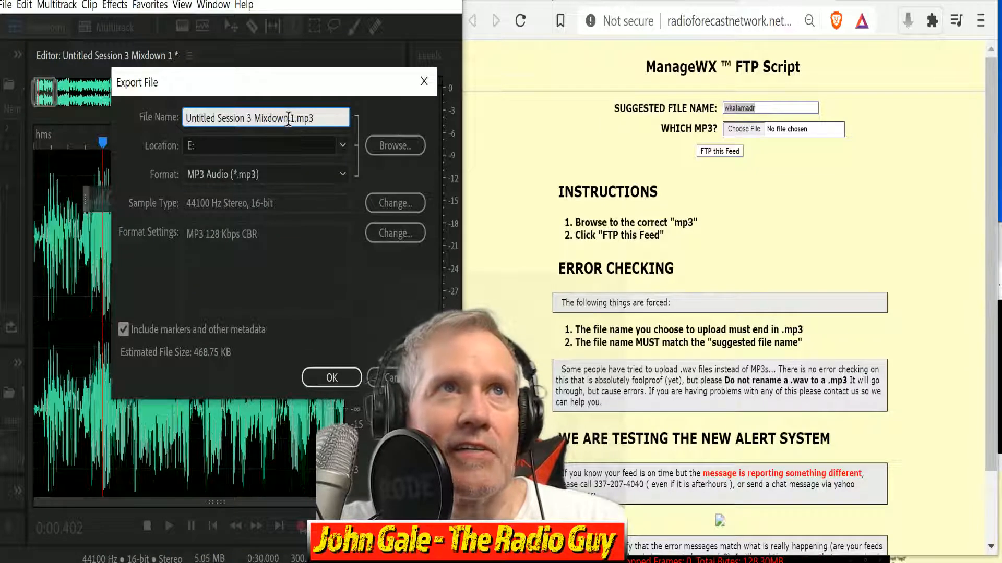
left_click_drag(294, 120, 1, 62)
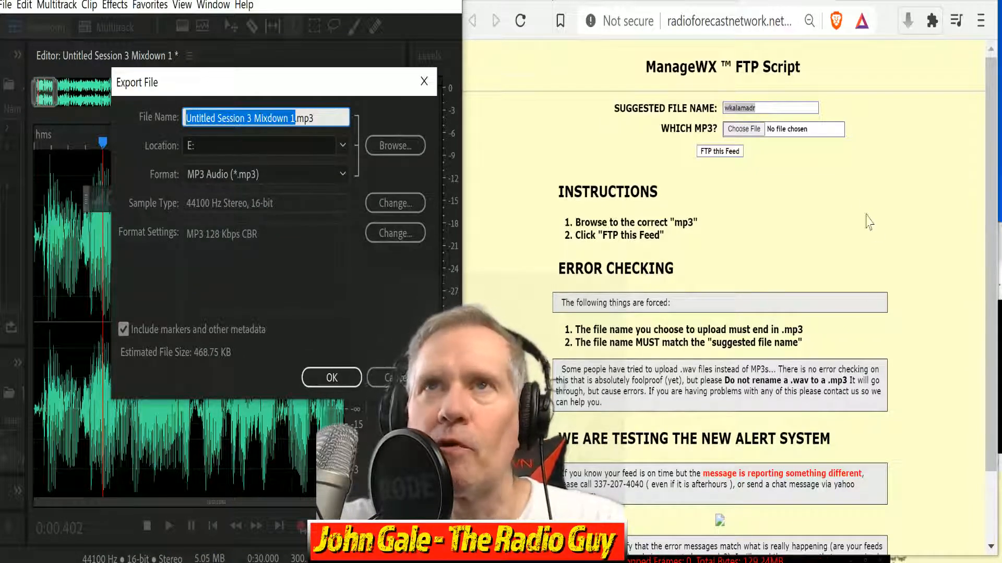
type("wkalamadr")
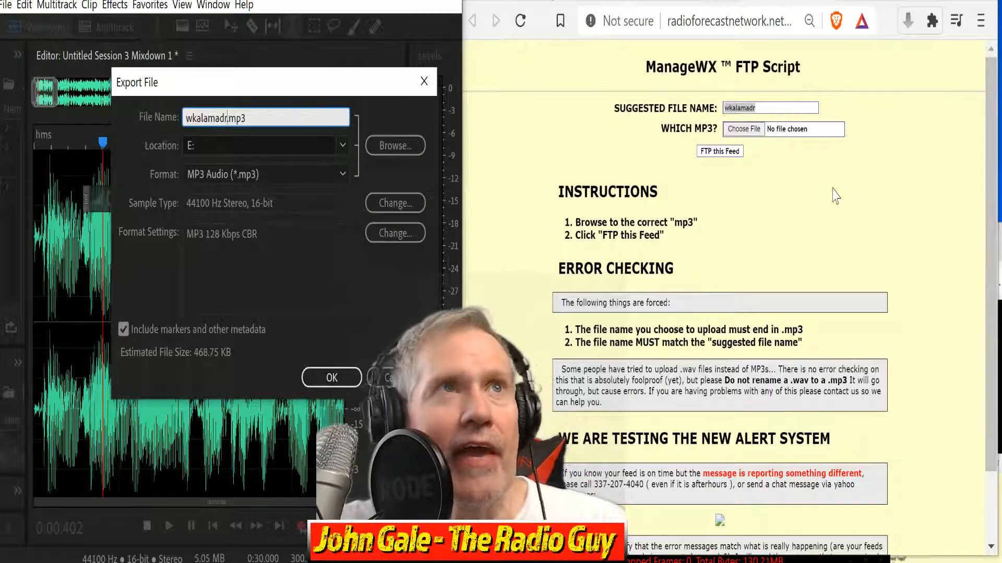
left_click(329, 380)
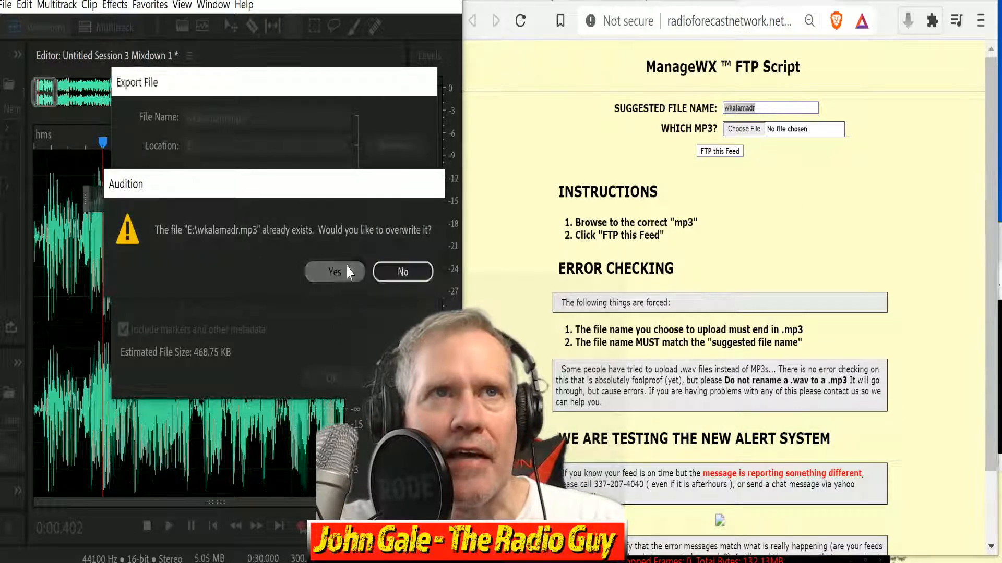
left_click(331, 271)
In the browser's ManageWX FTP form, choose wkalamadr.mp3 from drive E:, submit the feed and close the results window.
left_click(757, 130)
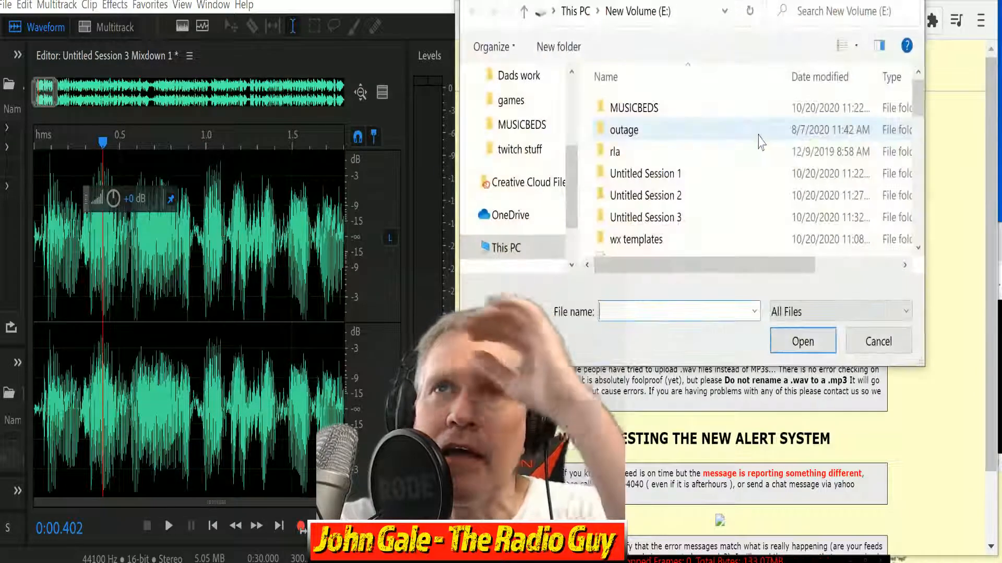
left_click_drag(924, 114, 917, 206)
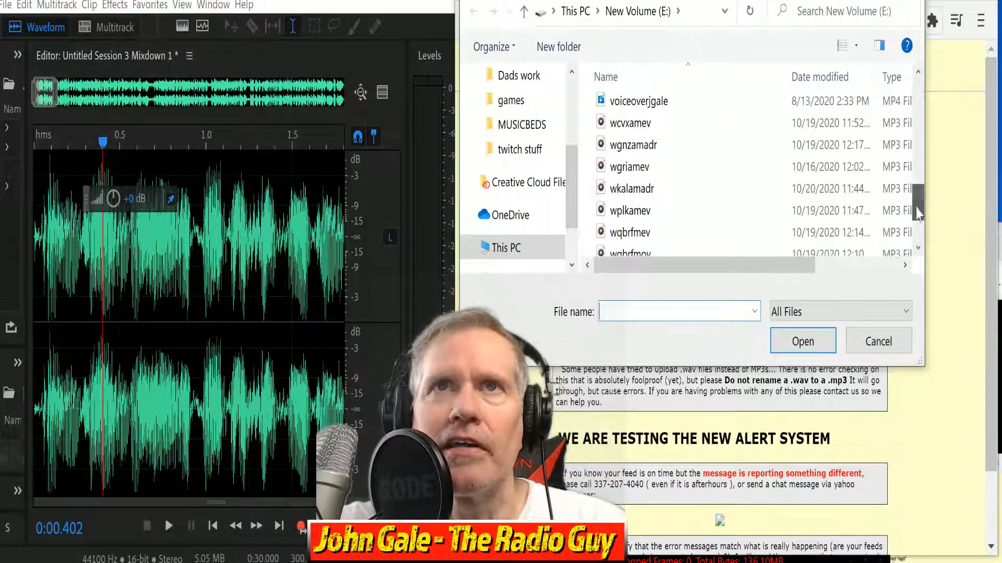
left_click(683, 194)
left_click(803, 342)
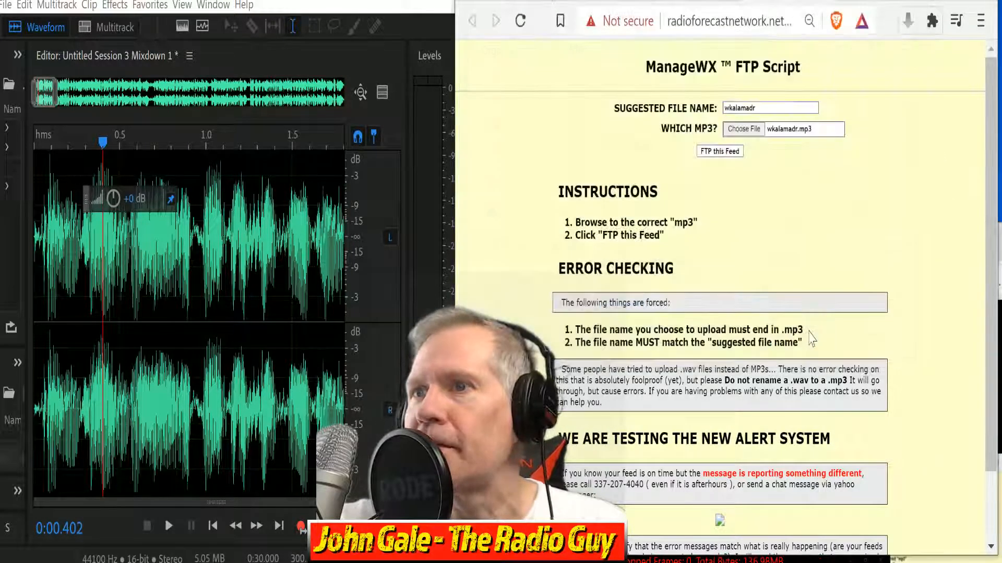
left_click(725, 154)
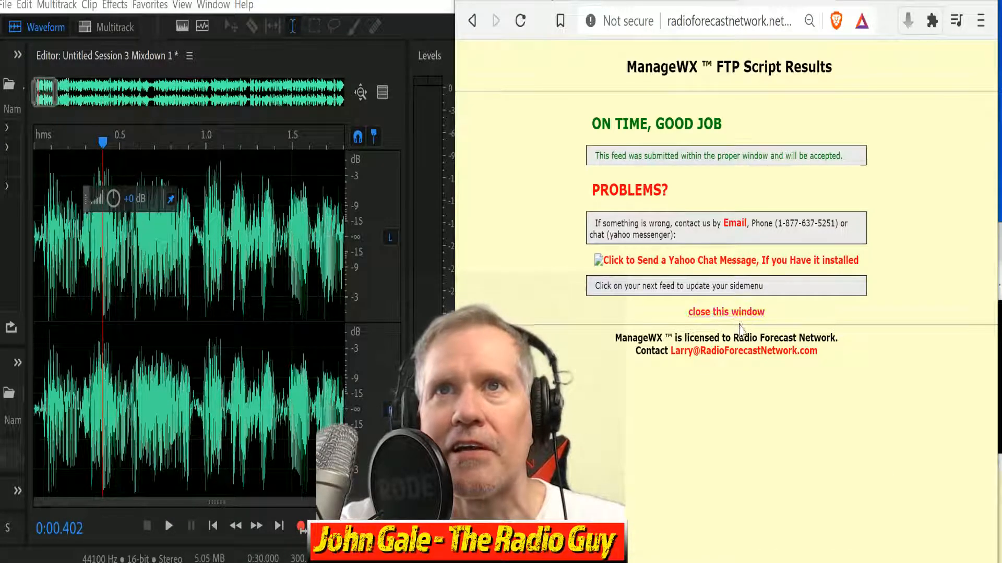
left_click(739, 313)
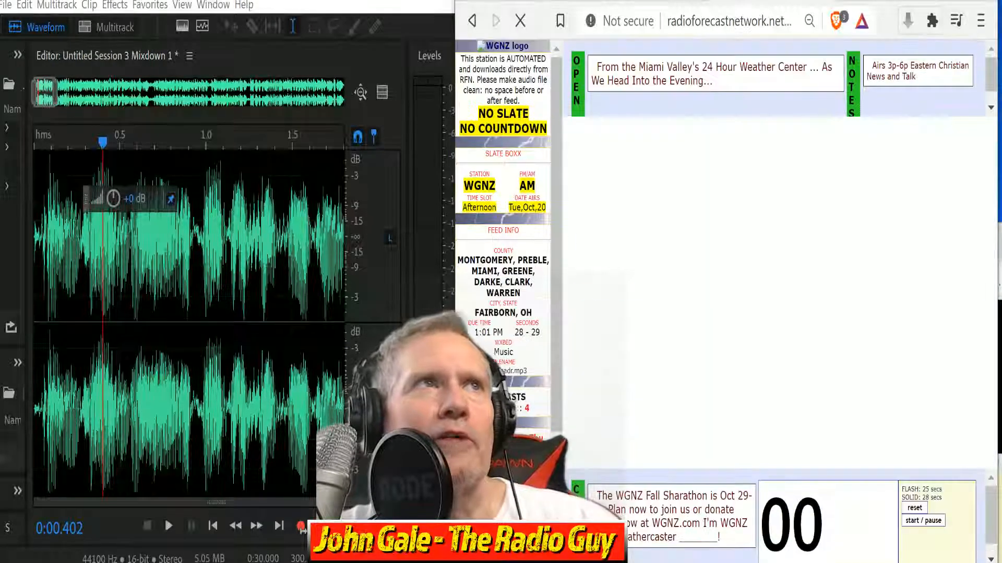
Back in Audition, close all open files without saving any changes.
left_click(5, 5)
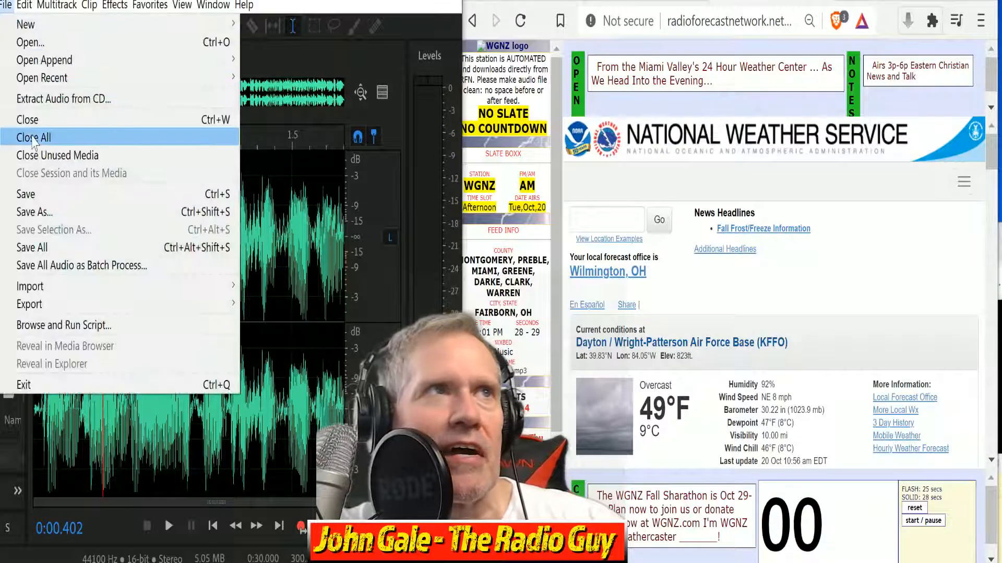
left_click(32, 137)
left_click(296, 306)
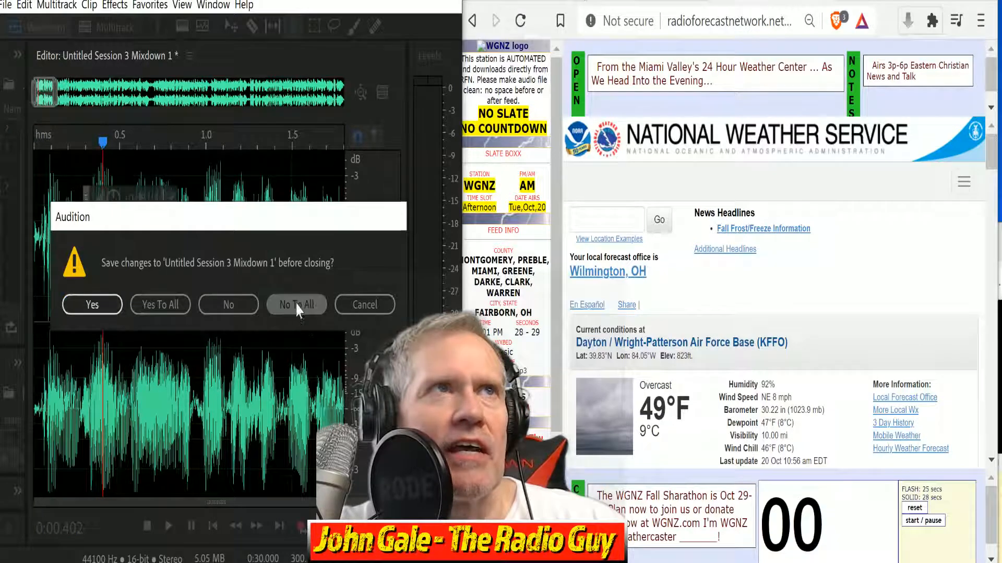
Create a new multitrack session on drive E: from the WGNZ station's template.
left_click(114, 31)
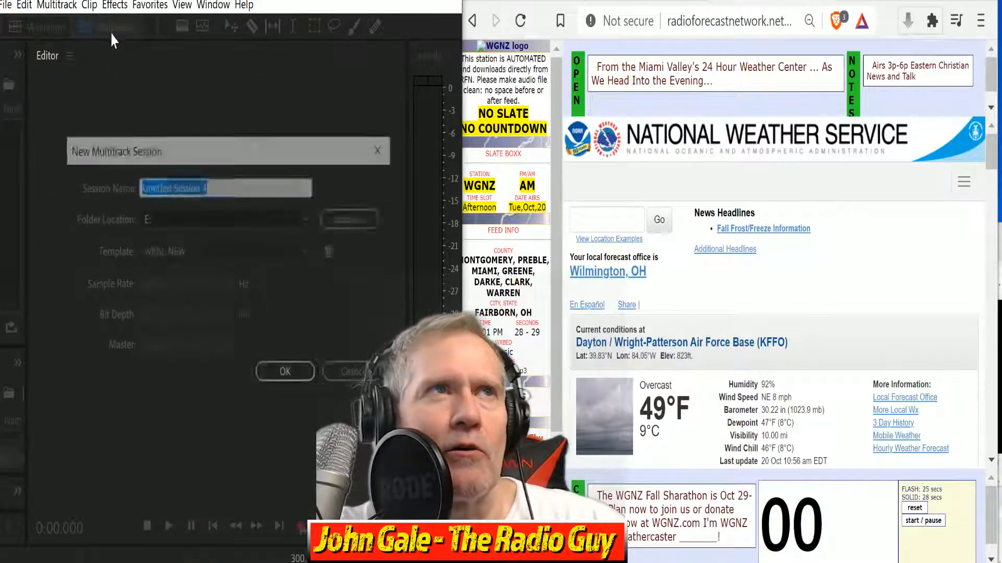
left_click(309, 259)
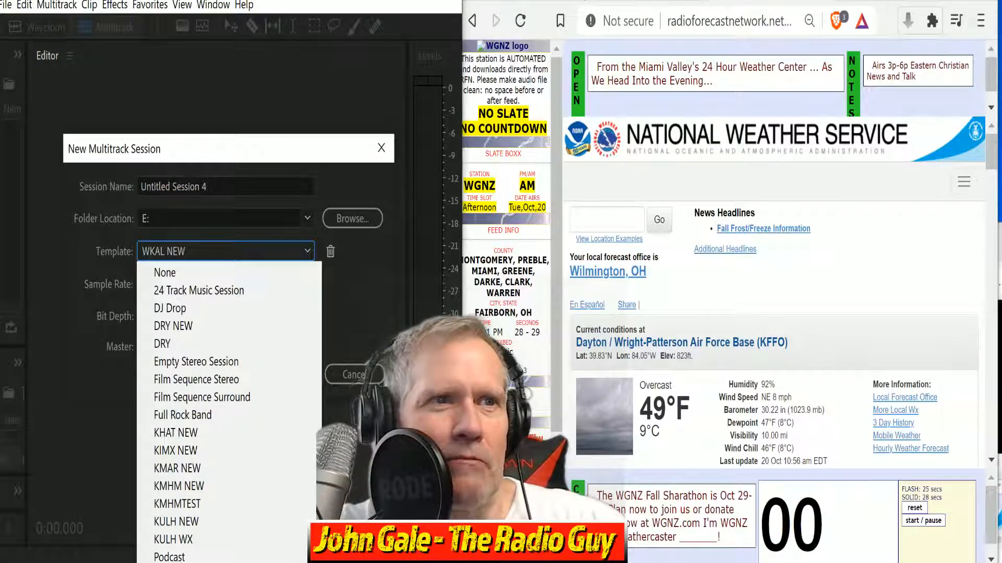
key("Up")
key("Return")
left_click(287, 374)
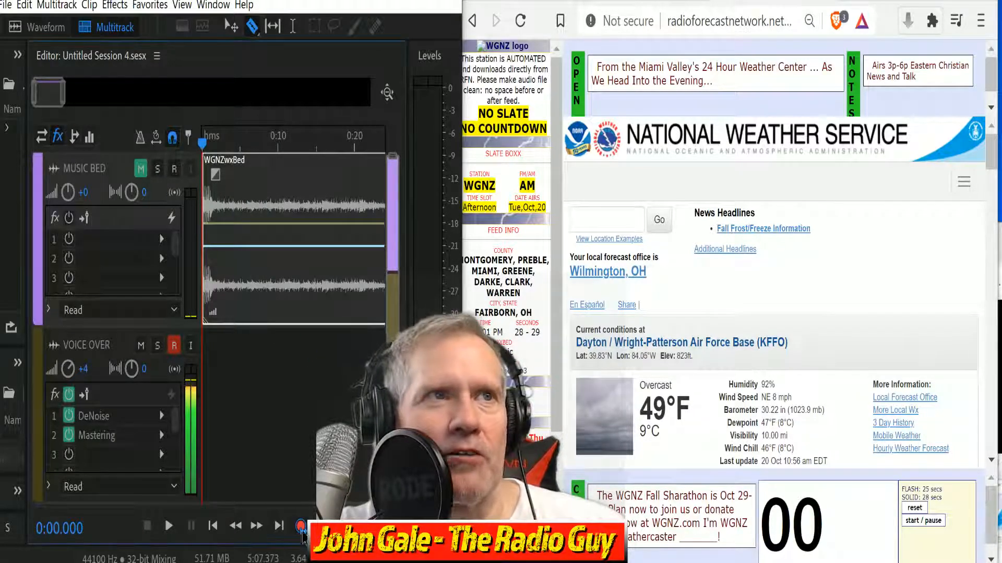
Start recording on the VOICE OVER track and bring up the Detailed Forecast for Fairborn, OH to read from.
left_click(301, 526)
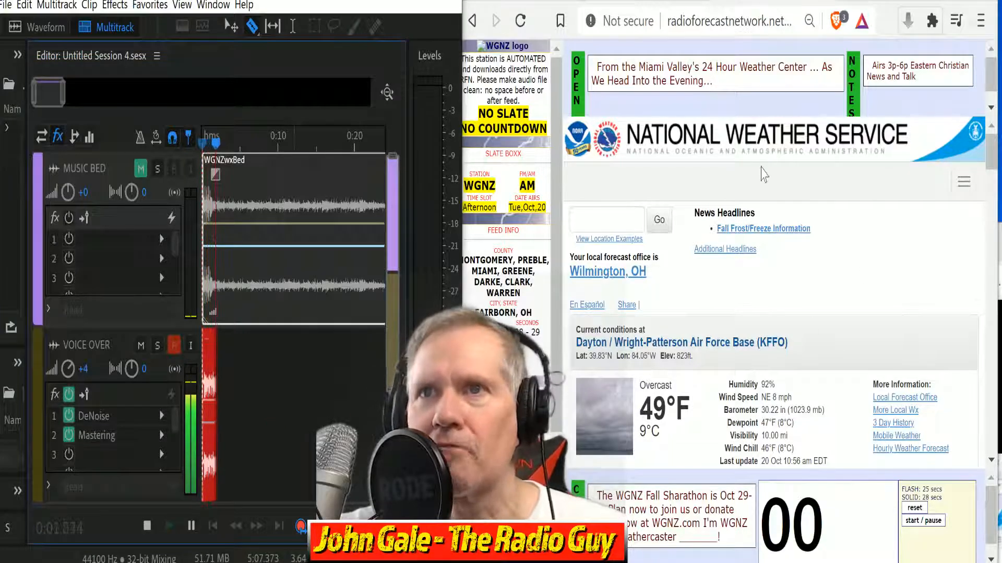
scroll(760, 172, "down", 5)
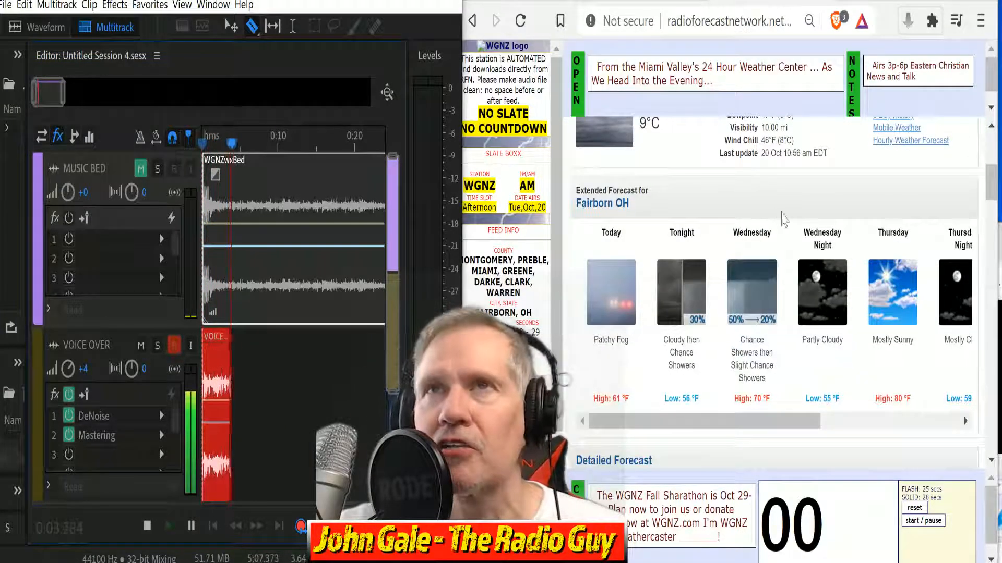
scroll(811, 334, "down", 6)
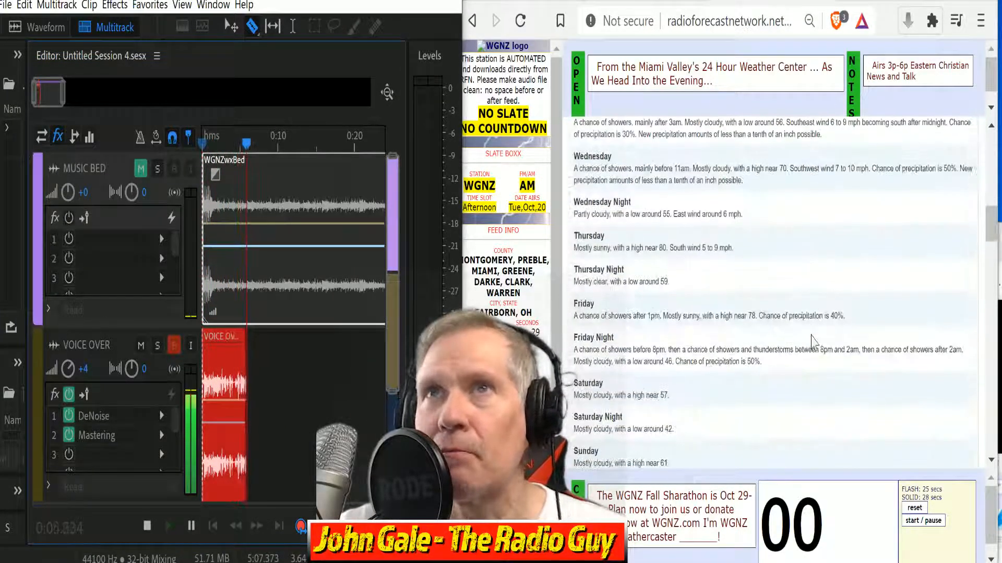
scroll(813, 342, "up", 1)
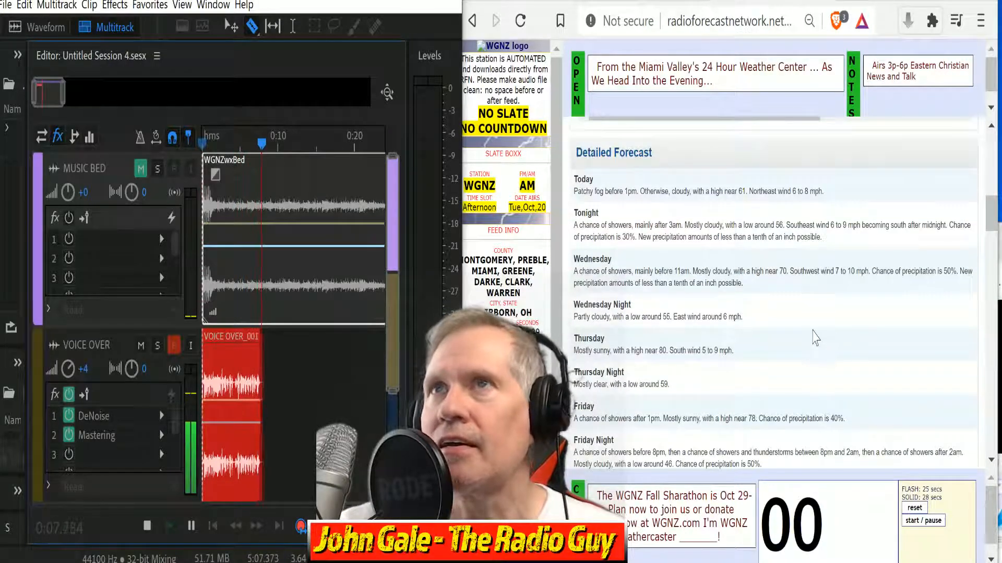
scroll(806, 334, "up", 2)
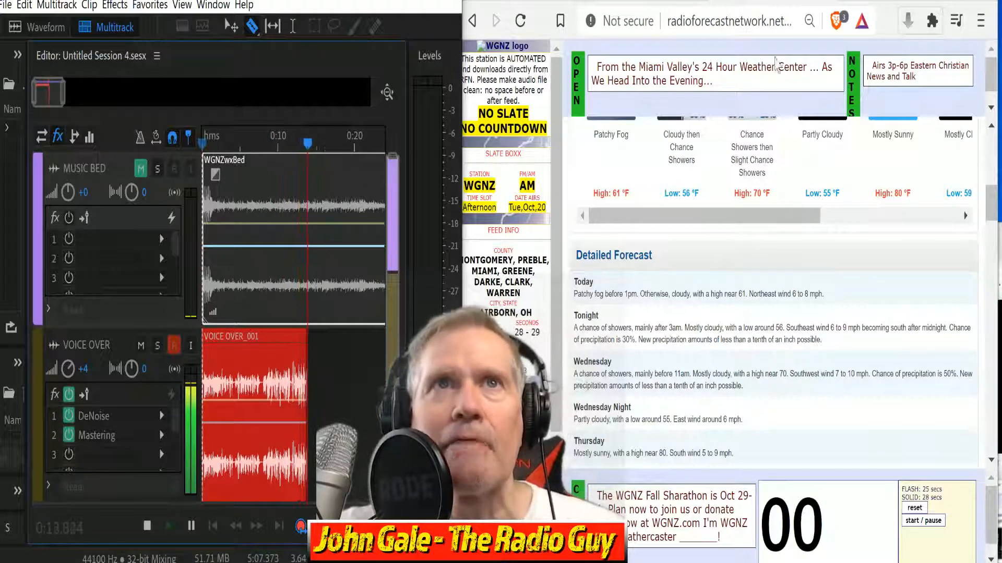
scroll(662, 418, "down", 2)
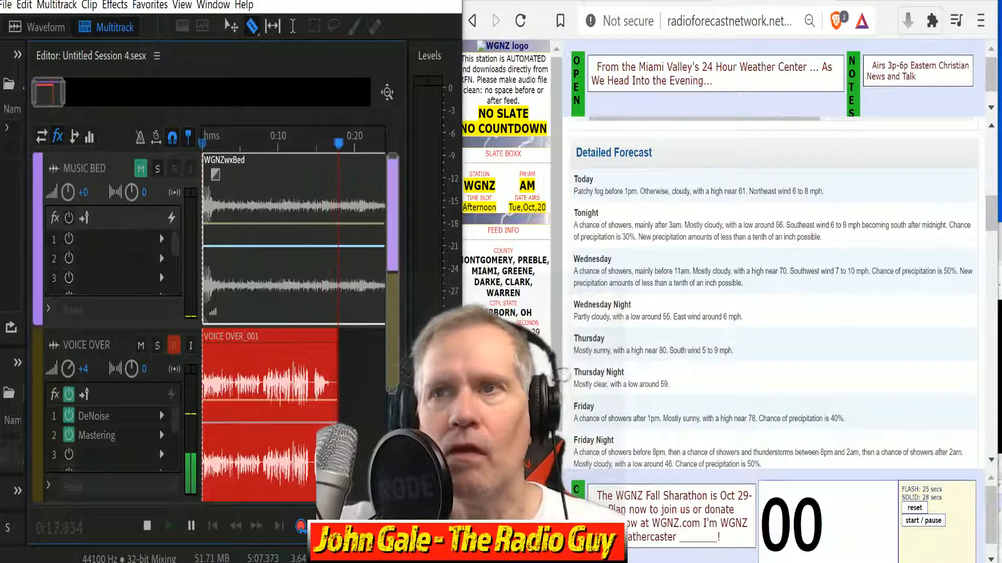
Record repeated takes of the forecast against the page's stopwatch, restarting it for each take, and stop recording after a 28-second take.
left_click(937, 525)
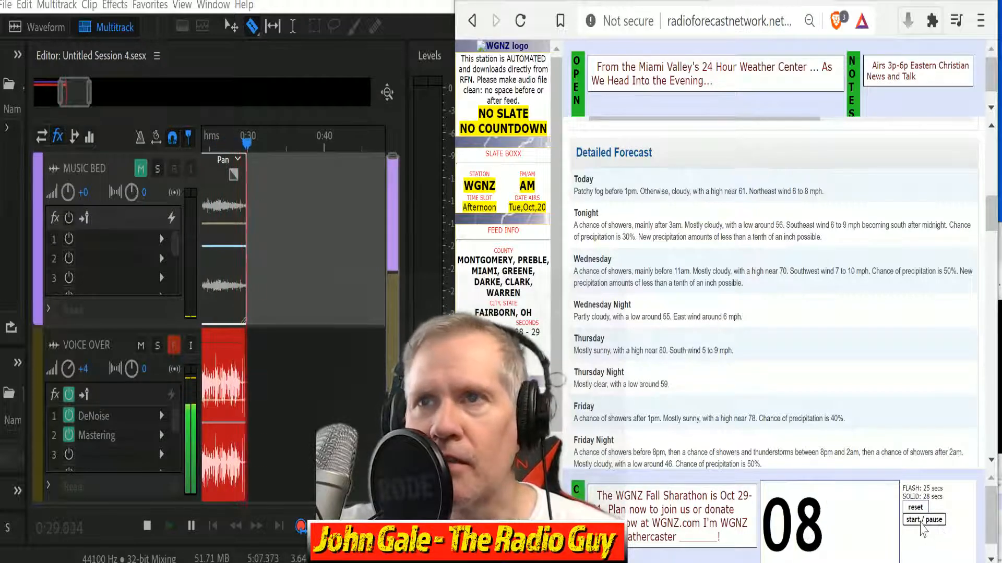
left_click(923, 521)
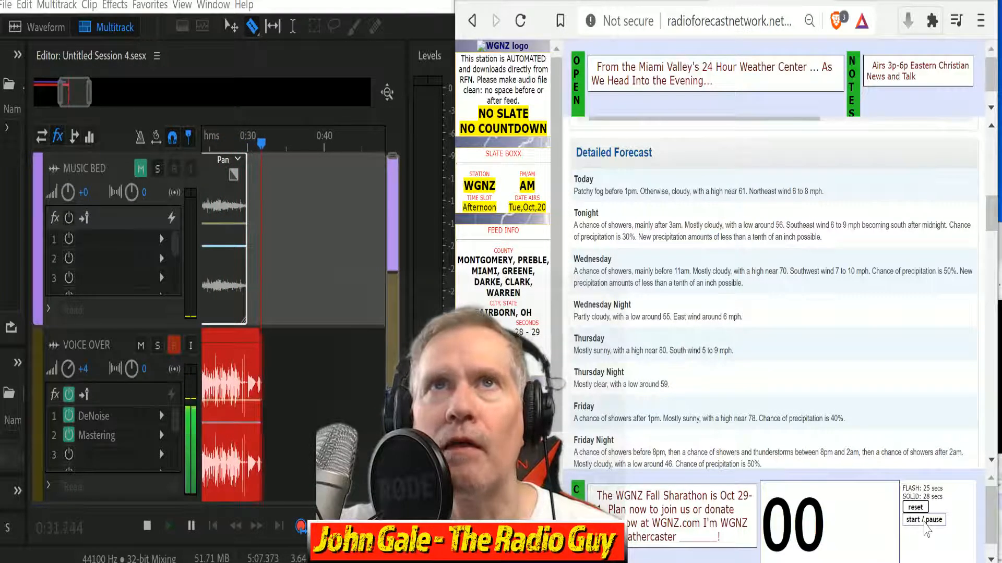
left_click(926, 522)
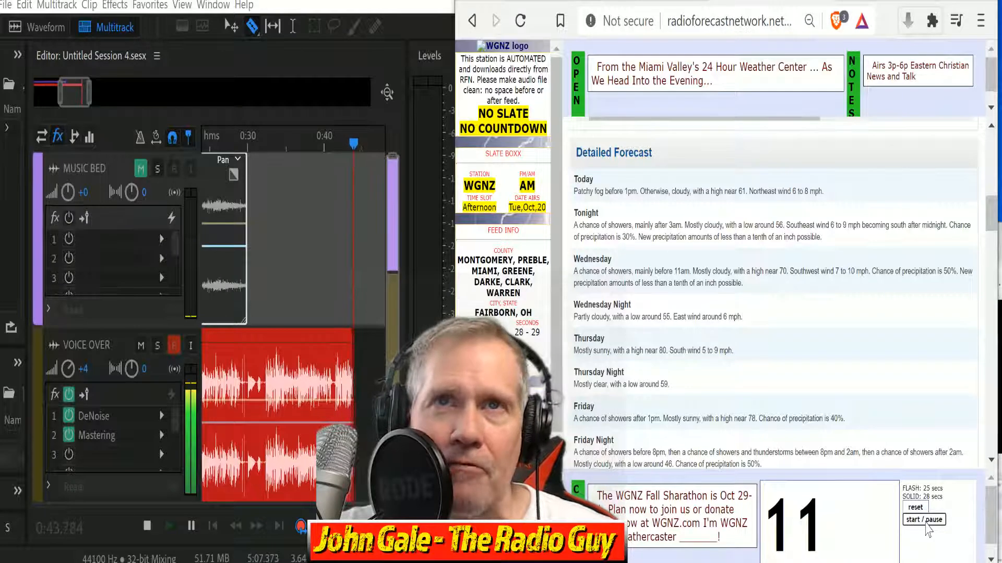
left_click(926, 527)
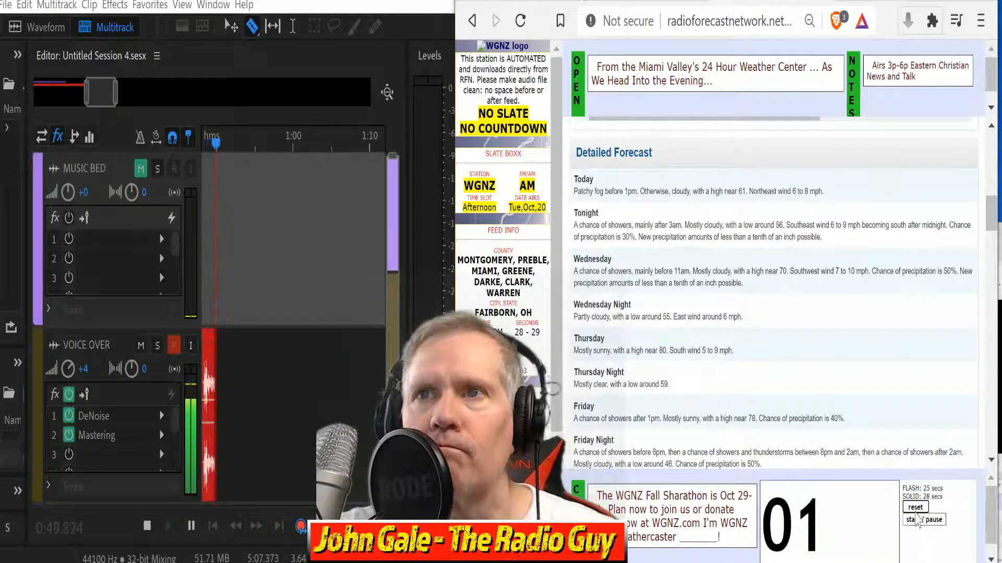
left_click(919, 519)
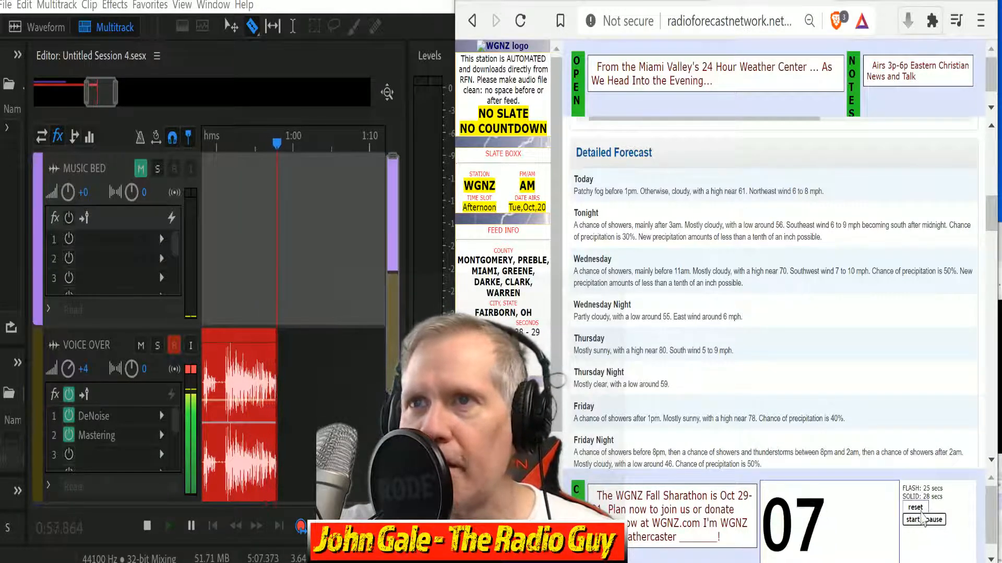
left_click(922, 511)
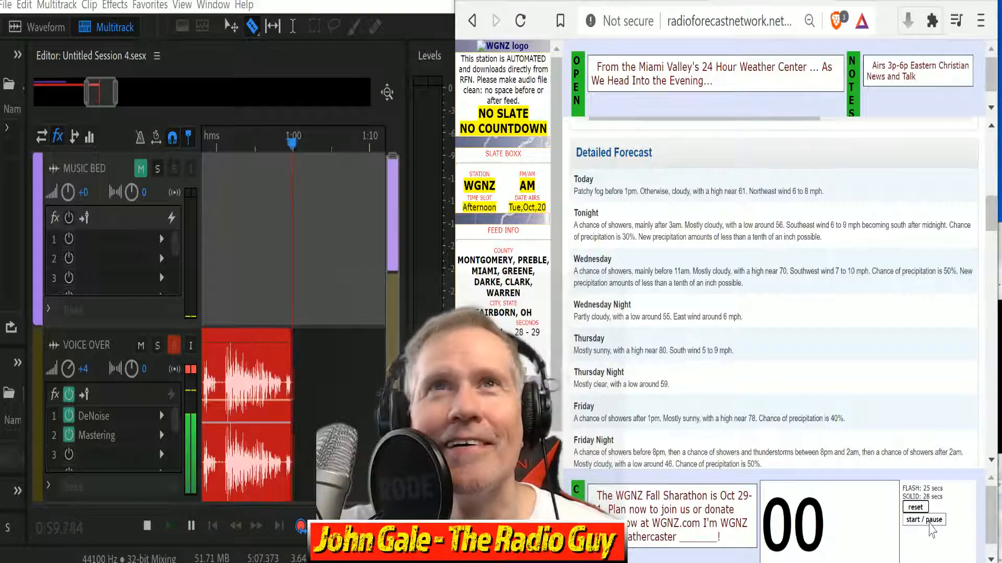
left_click(928, 520)
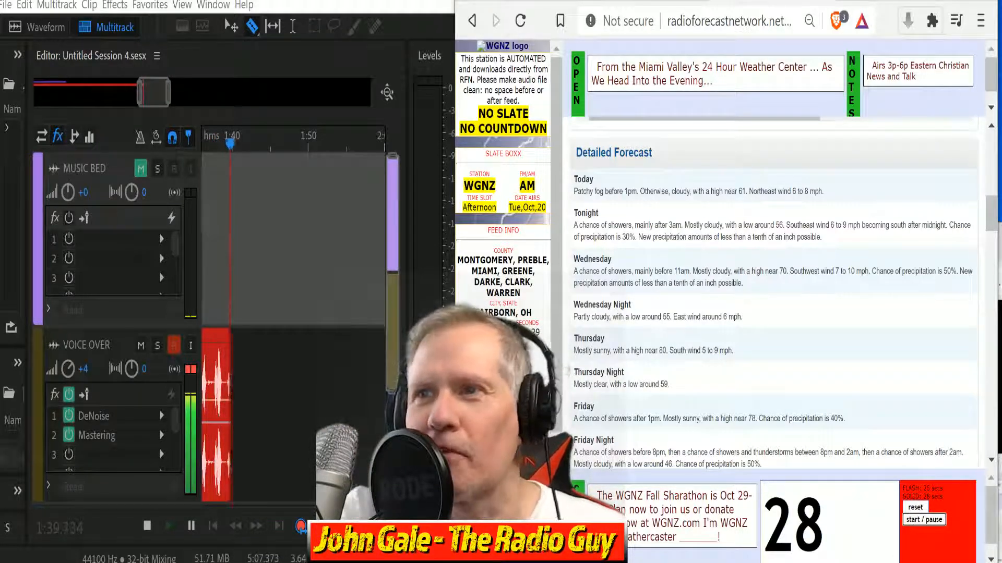
left_click(928, 523)
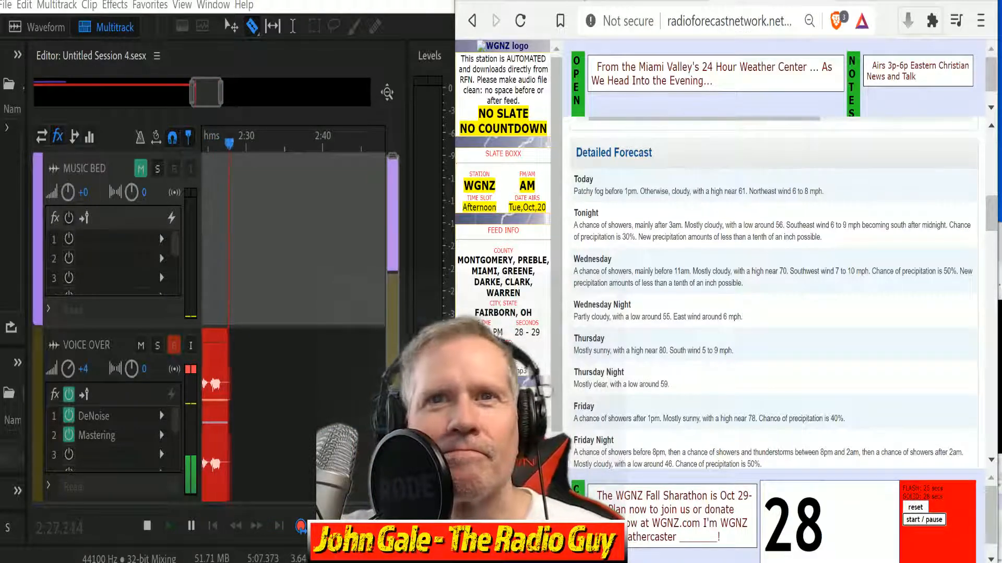
left_click(147, 525)
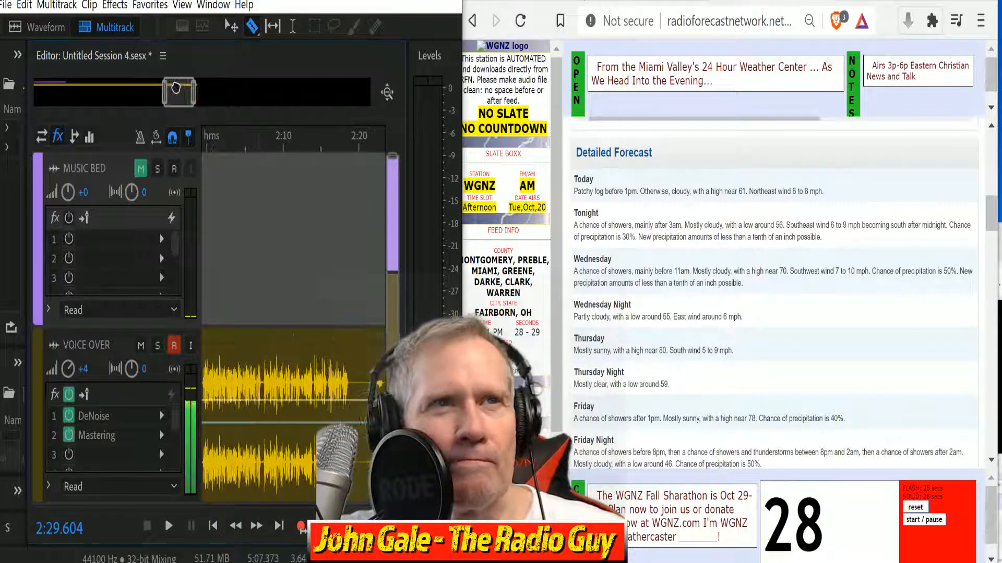
Split the voice-over clip around the final take, which starts at about 1:50, and delete the recorded audio before and after it.
left_click_drag(205, 95, 179, 95)
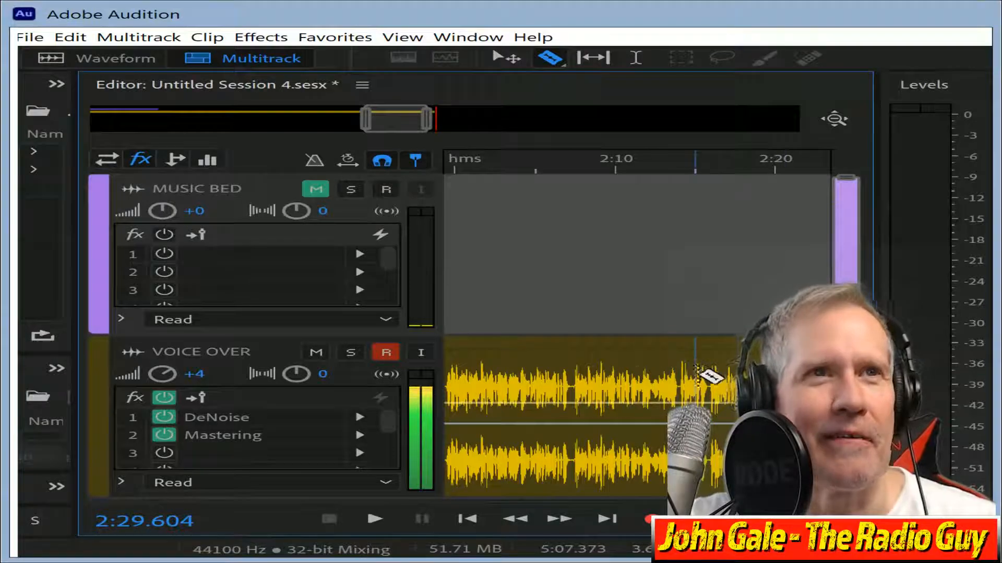
left_click(758, 407)
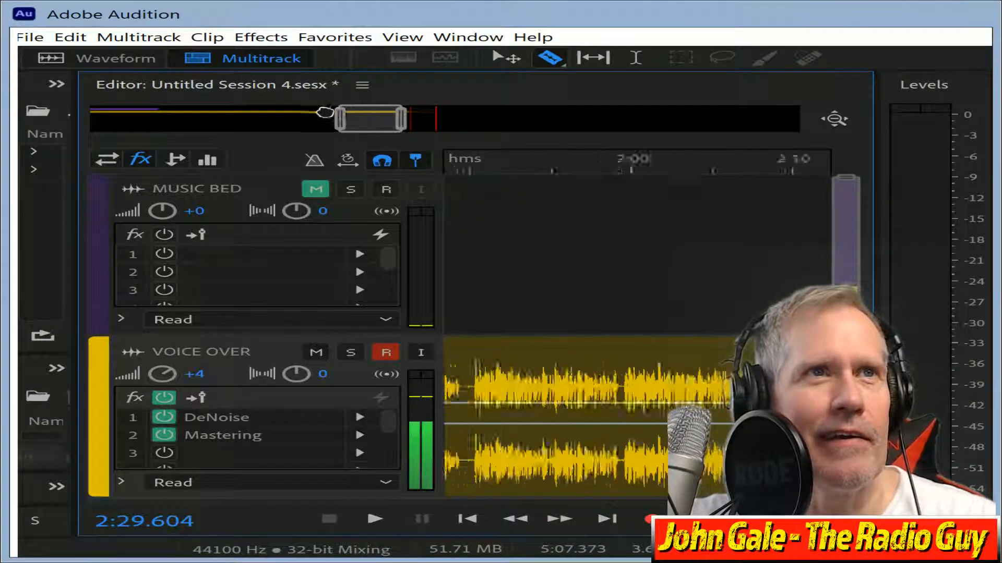
left_click_drag(398, 119, 338, 119)
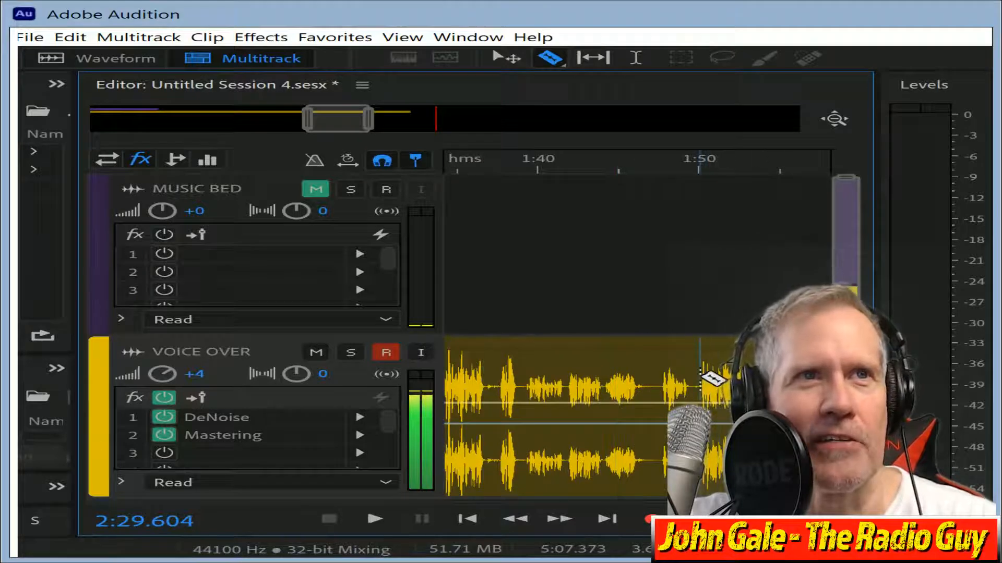
left_click(610, 340)
key("Delete")
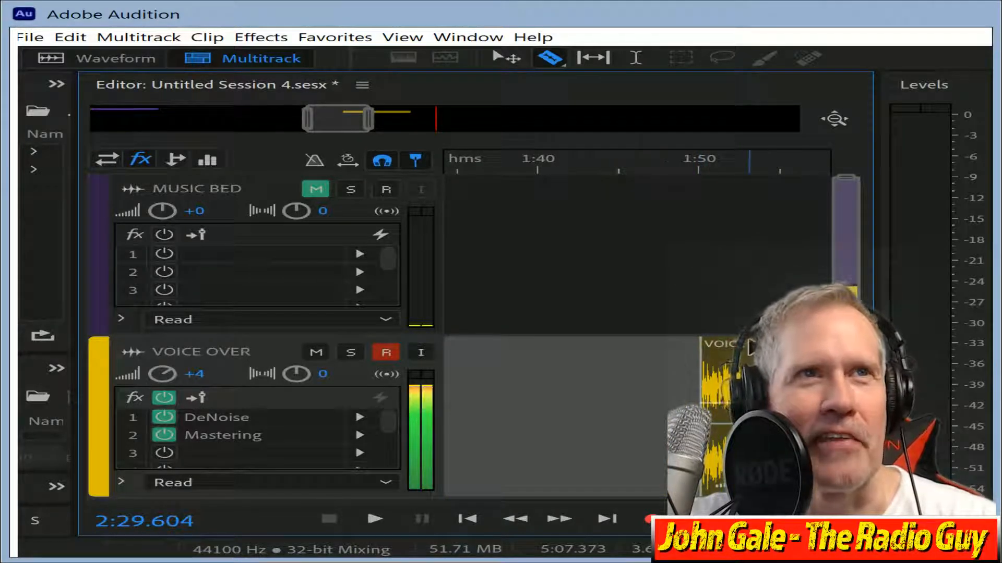
Move the remaining voice-over clip to about 1.2 seconds after the start of the session and unmute the MUSIC BED track.
left_click_drag(750, 345, 36, 447)
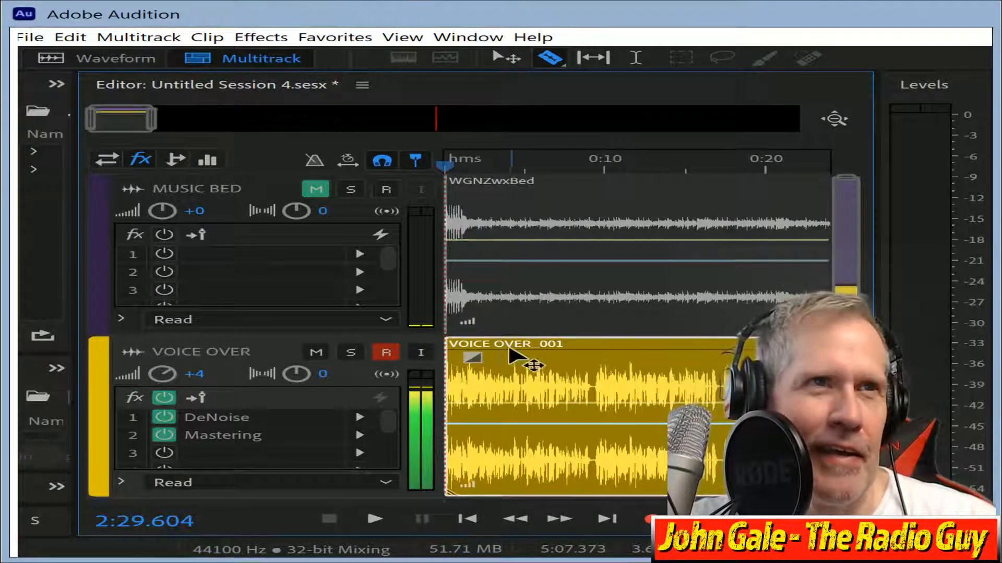
left_click_drag(505, 343, 525, 350)
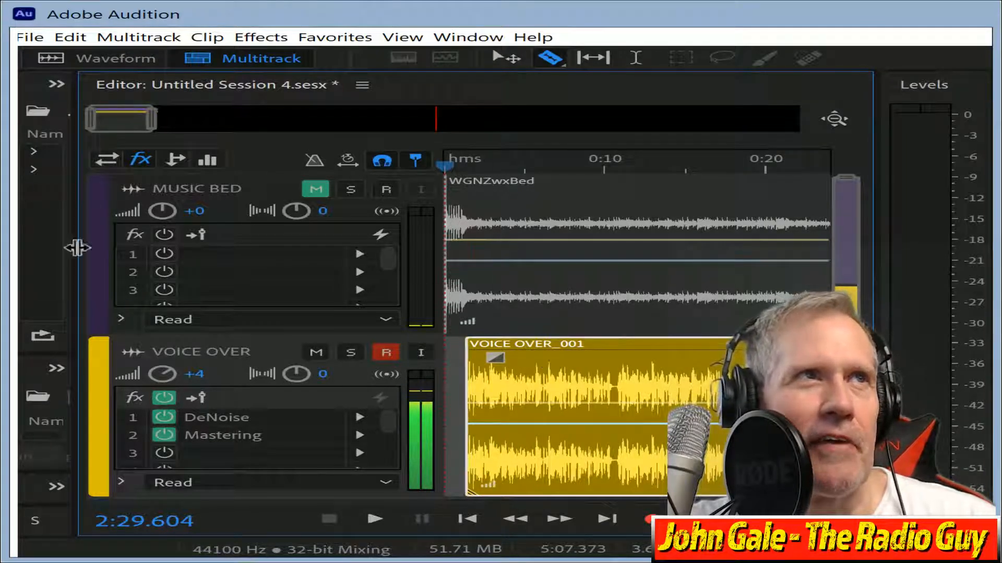
scroll(88, 125, "up", 6)
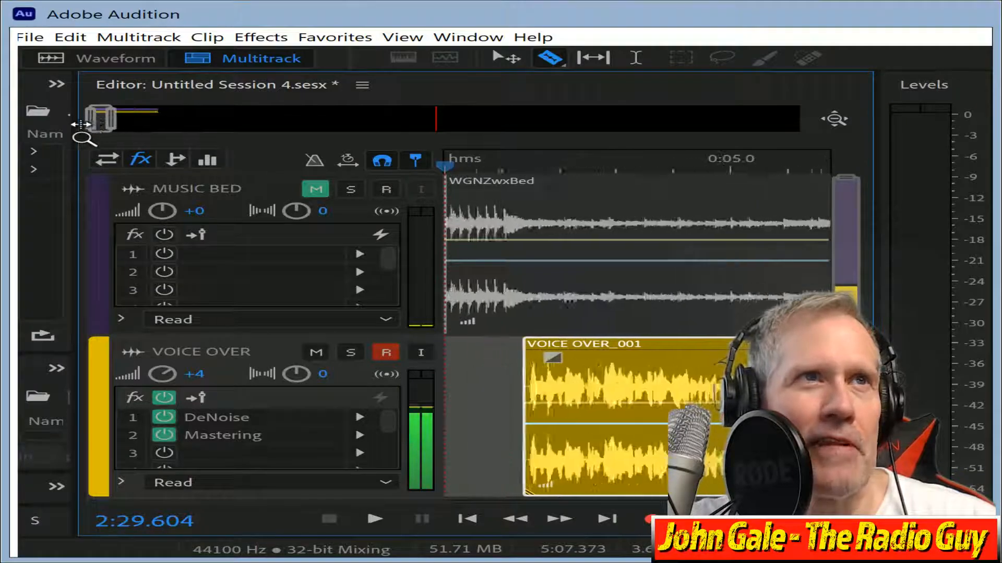
scroll(85, 125, "down", 4)
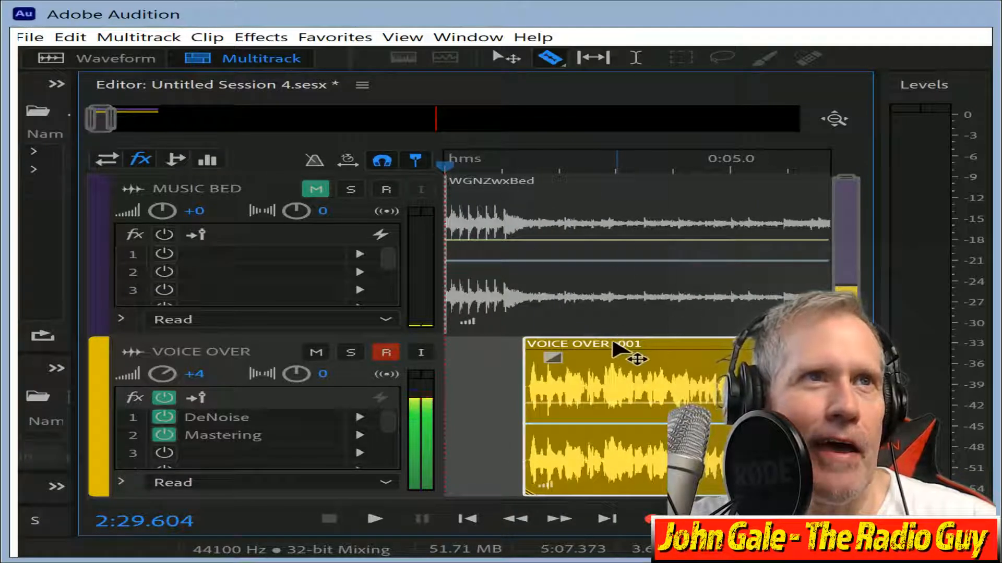
left_click_drag(619, 349, 610, 349)
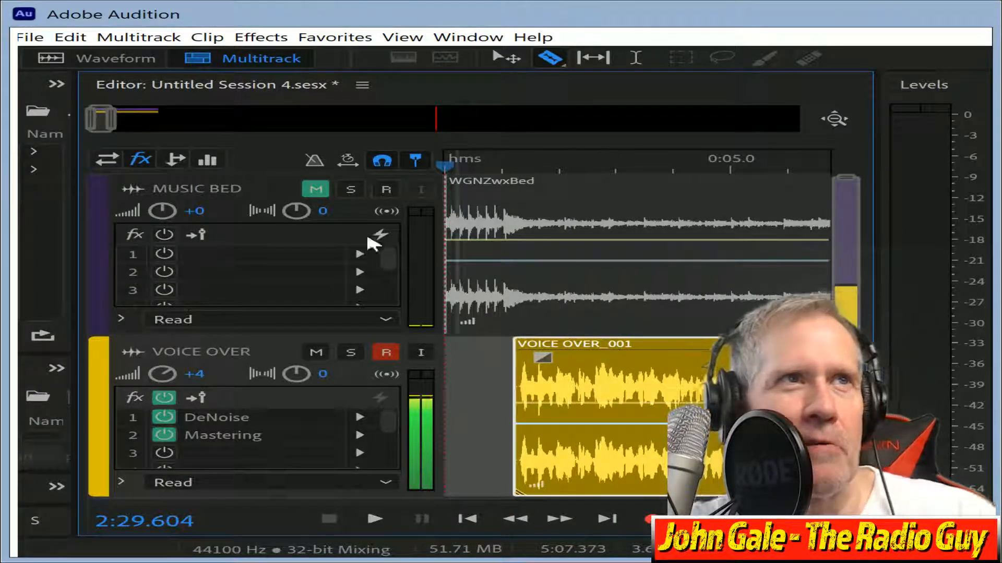
left_click(316, 189)
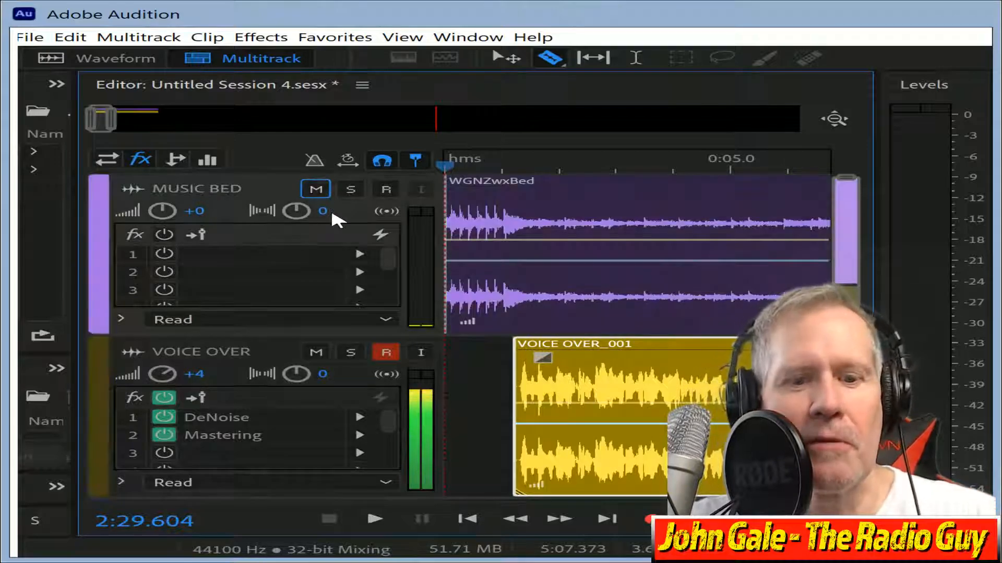
Mix the session down to a new file, select the whole waveform and play back its first few seconds.
key("ctrl+shift+alt+m")
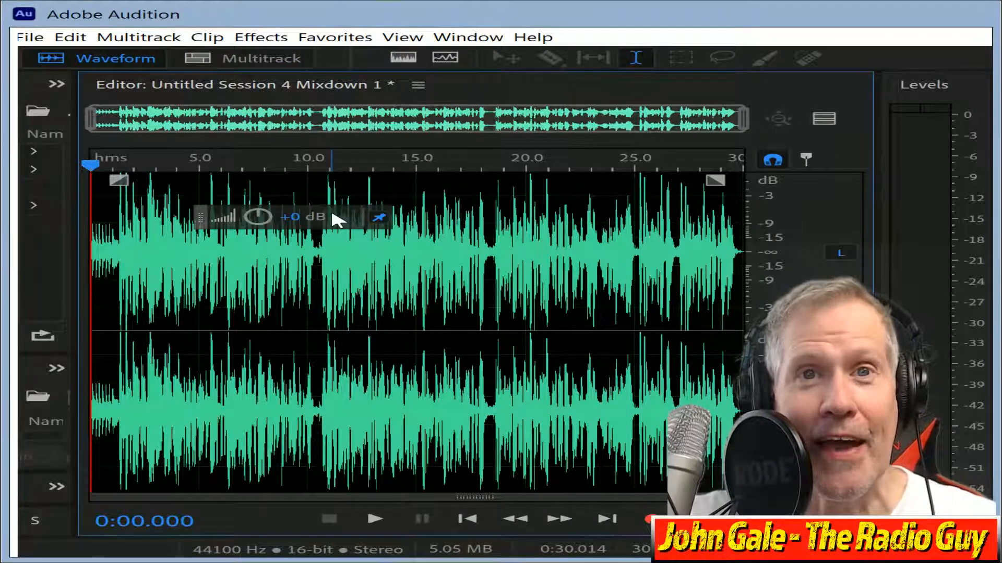
key("ctrl+a")
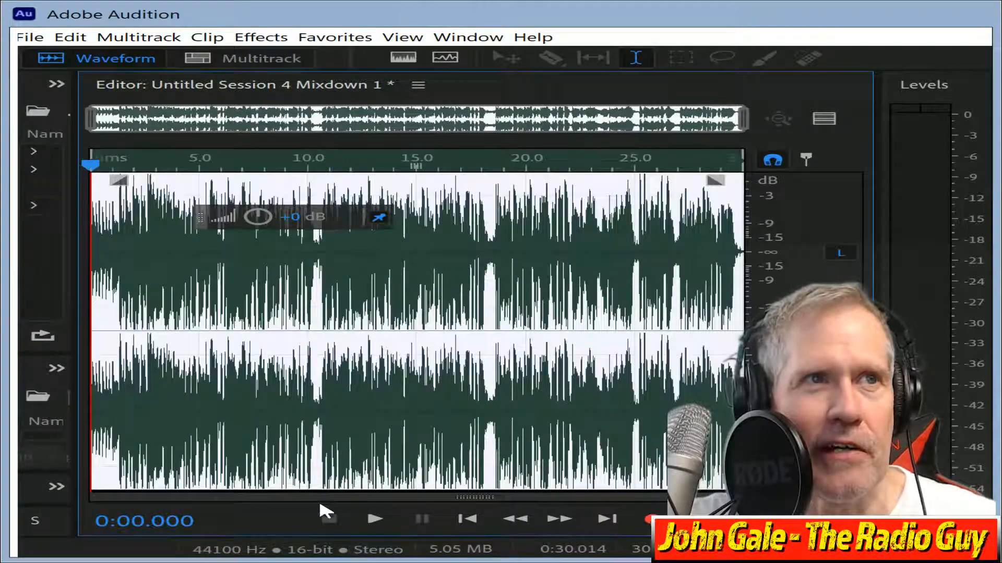
left_click(375, 519)
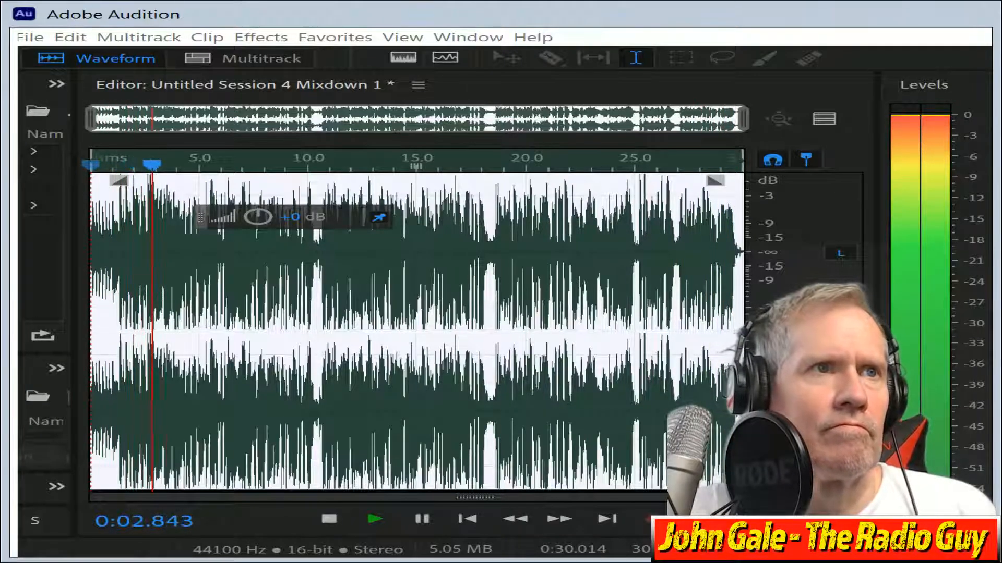
left_click(330, 518)
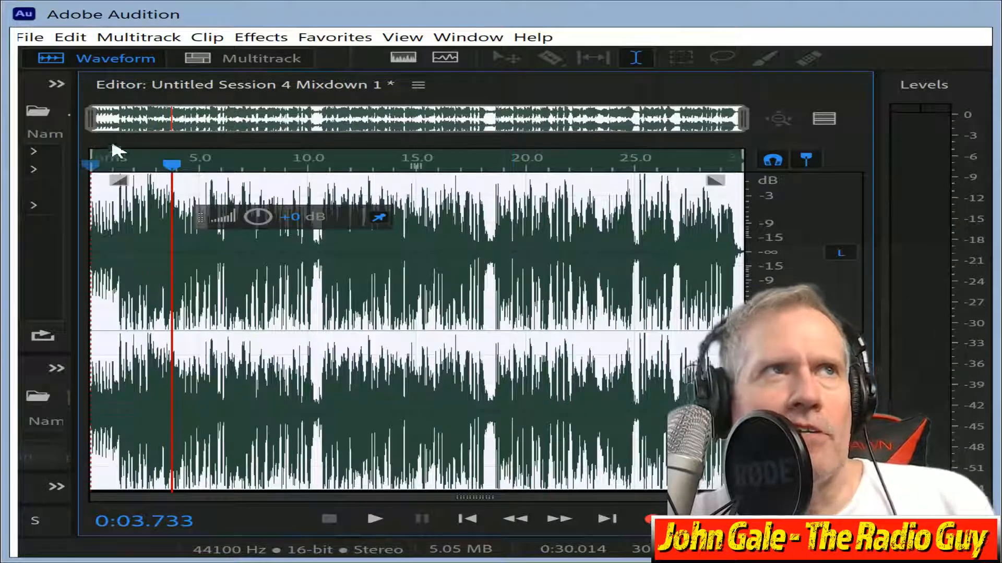
Delete the silent tail past the 30-second mark at the end of the mixdown.
left_click_drag(92, 124, 733, 174)
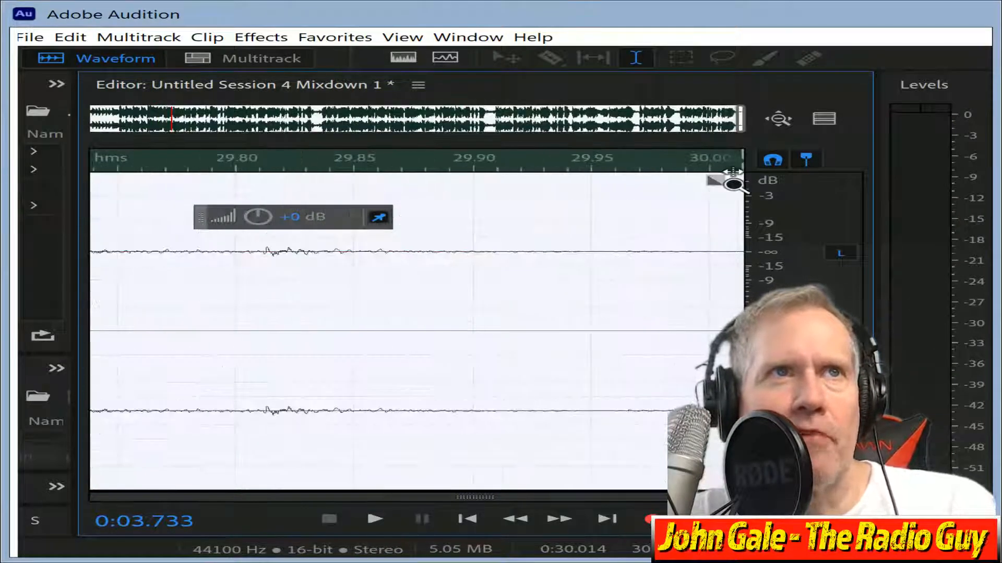
left_click_drag(707, 256, 750, 254)
key("Delete")
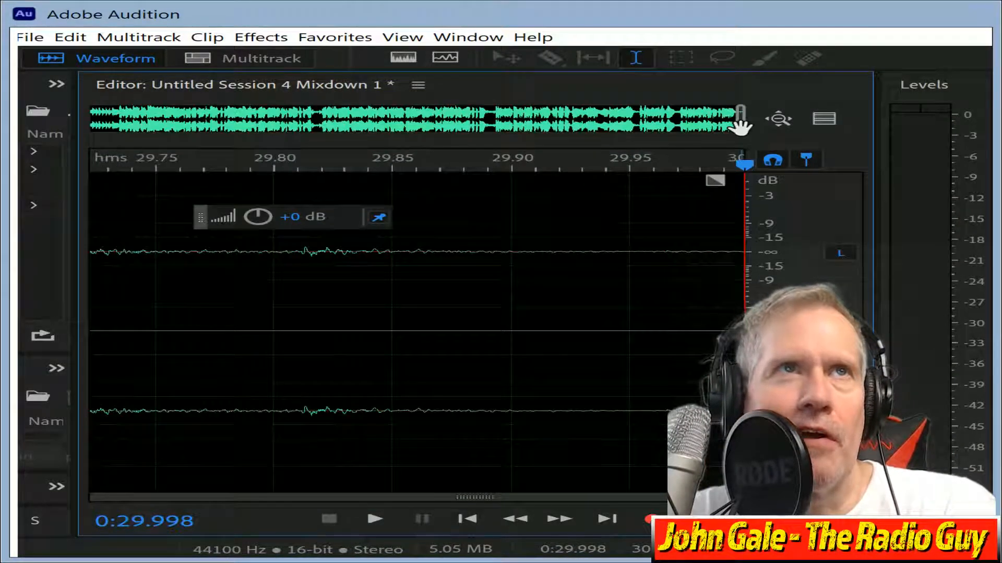
Delete the short silence of about 0.02 seconds before the music begins at the start of the mixdown.
left_click_drag(741, 125, 17, 123)
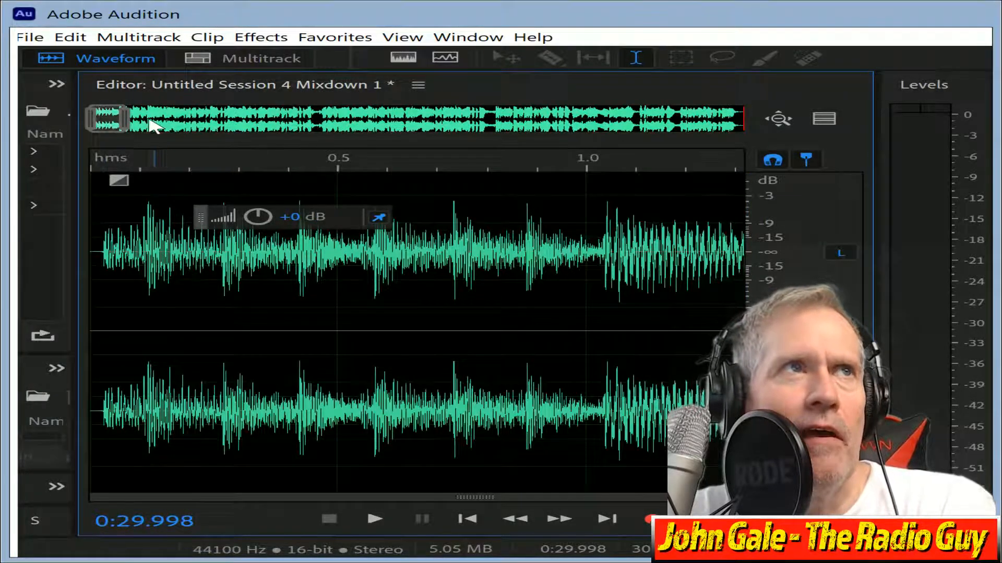
left_click_drag(127, 126, 104, 134)
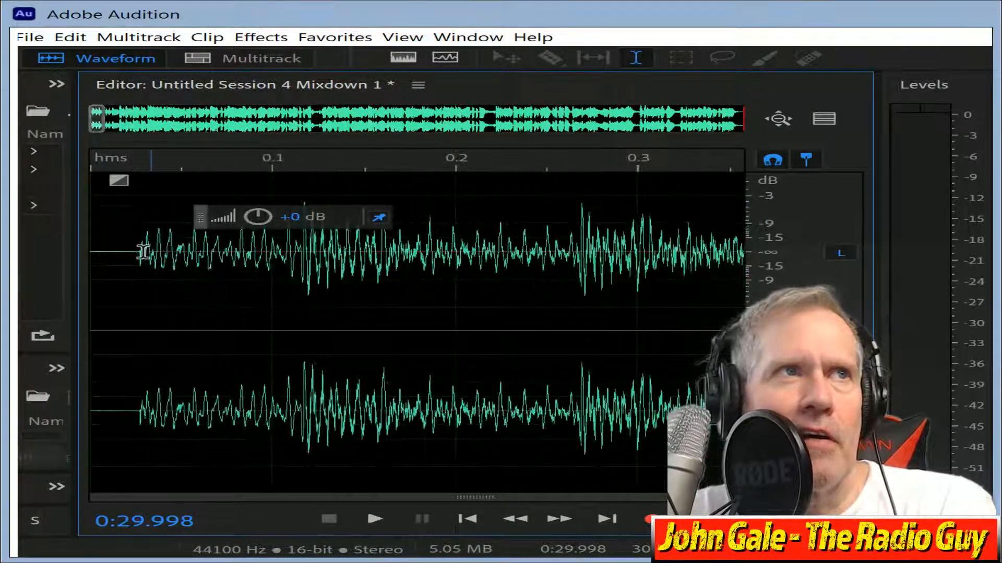
left_click_drag(133, 253, 21, 68)
key("Delete")
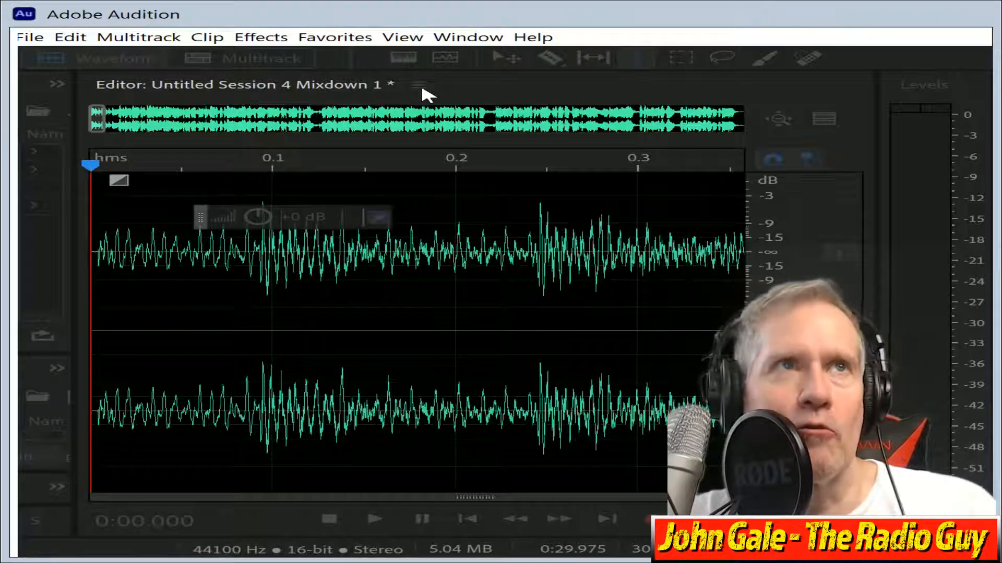
Export the trimmed mixdown as the MP3 file wgnzamadr.mp3 on drive E:, overwriting the existing file.
type("wgnzamadr")
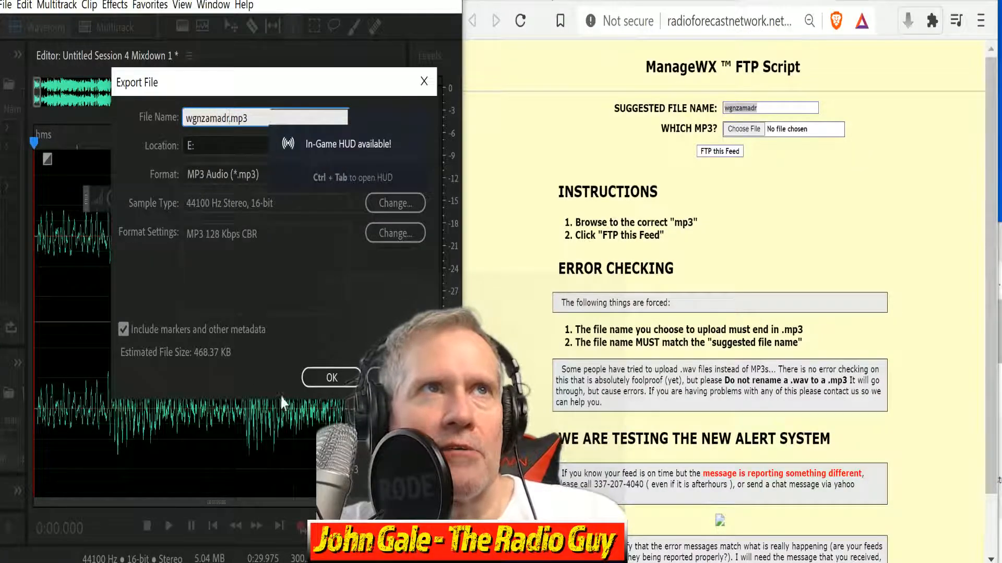
left_click(331, 378)
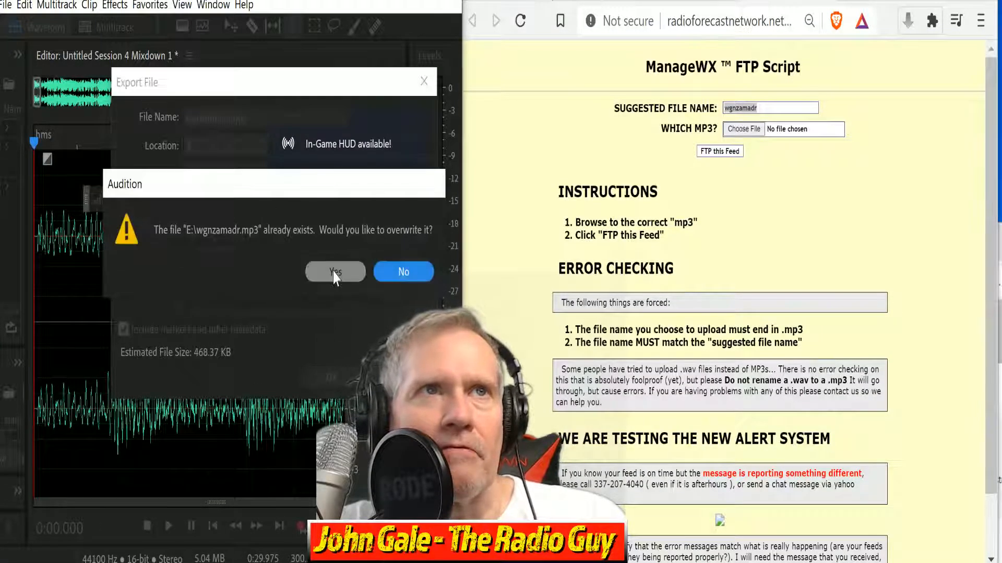
left_click(334, 271)
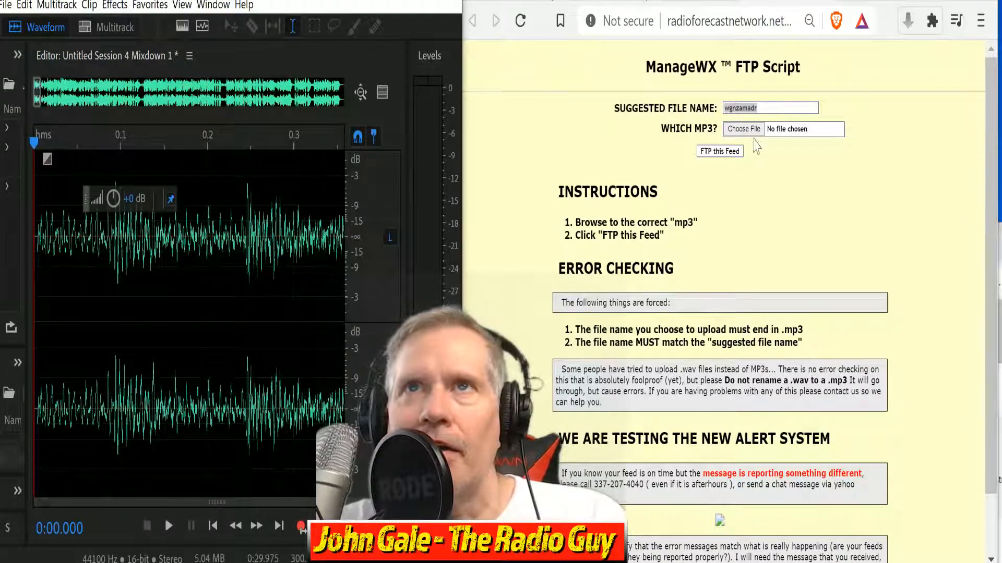
Upload wgnzamadr.mp3 from drive E: through the ManageWX FTP form and close the results page.
left_click(745, 129)
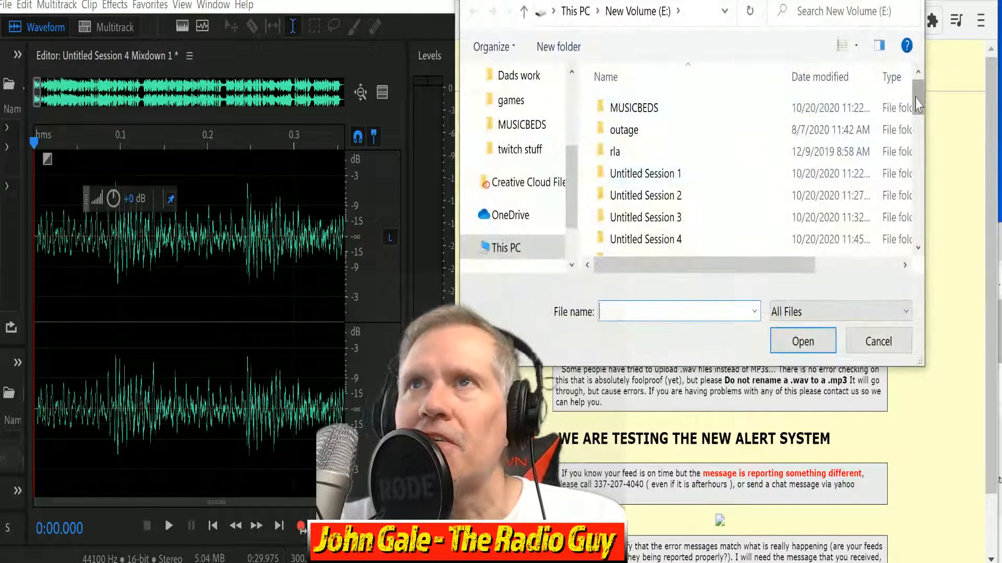
left_click_drag(925, 103, 935, 157)
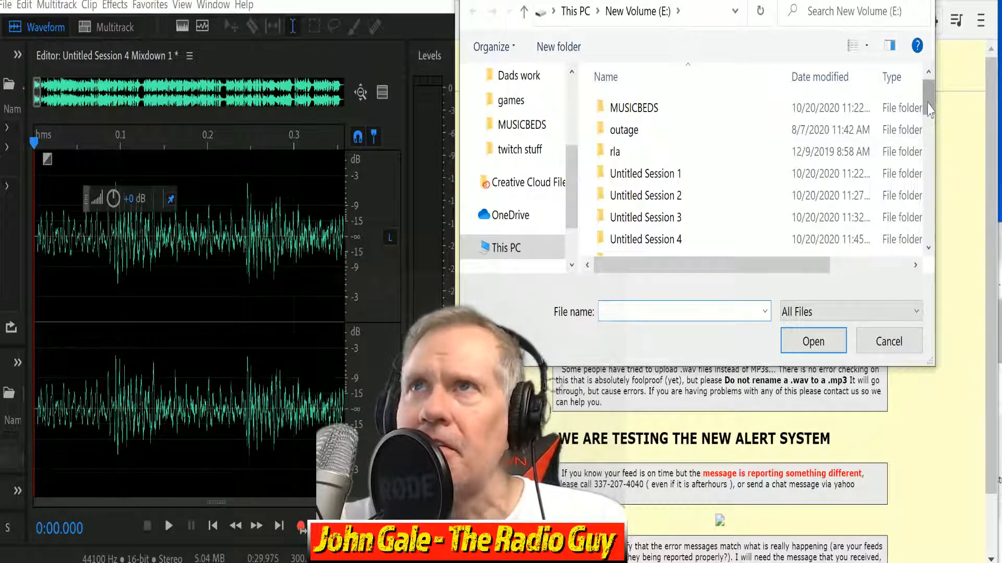
left_click_drag(928, 105, 934, 199)
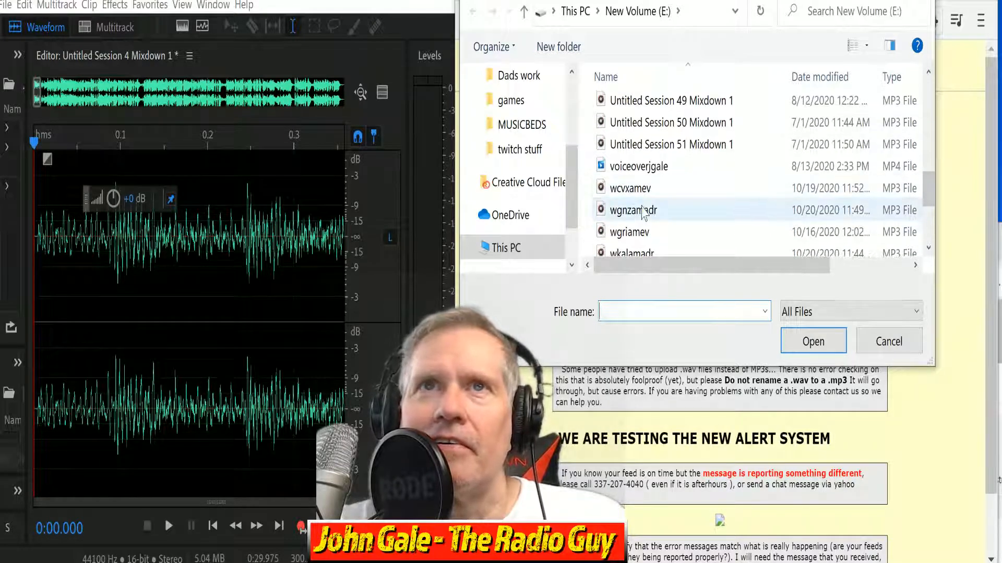
left_click(645, 211)
left_click(812, 347)
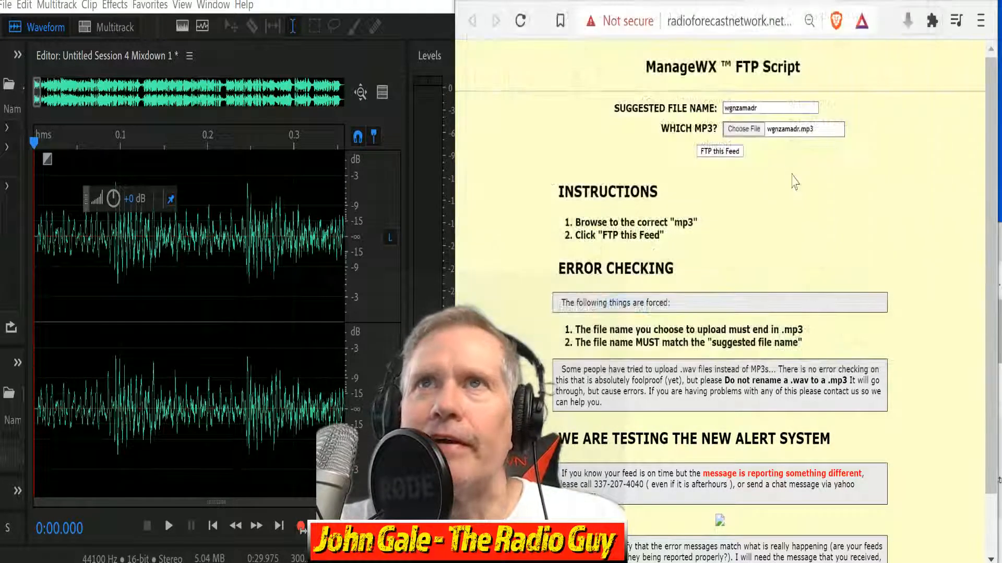
left_click(723, 157)
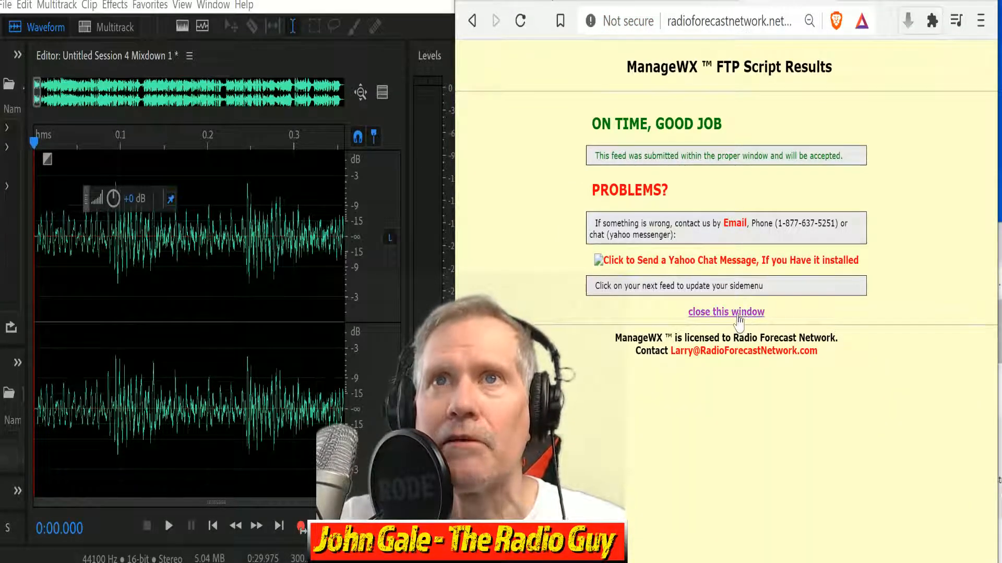
left_click(746, 313)
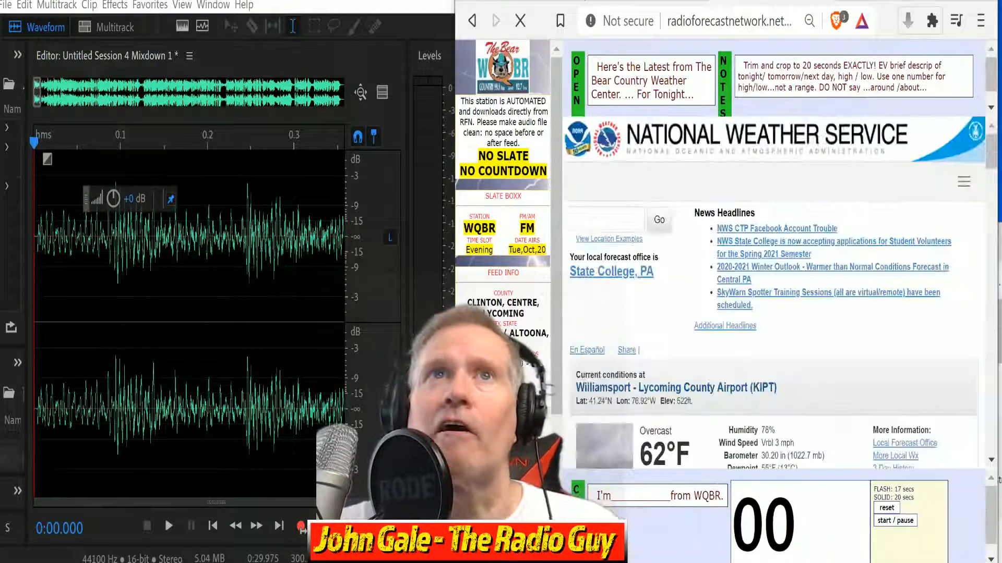
Close all open audio files and sessions in Audition, discarding every unsaved change.
left_click(7, 7)
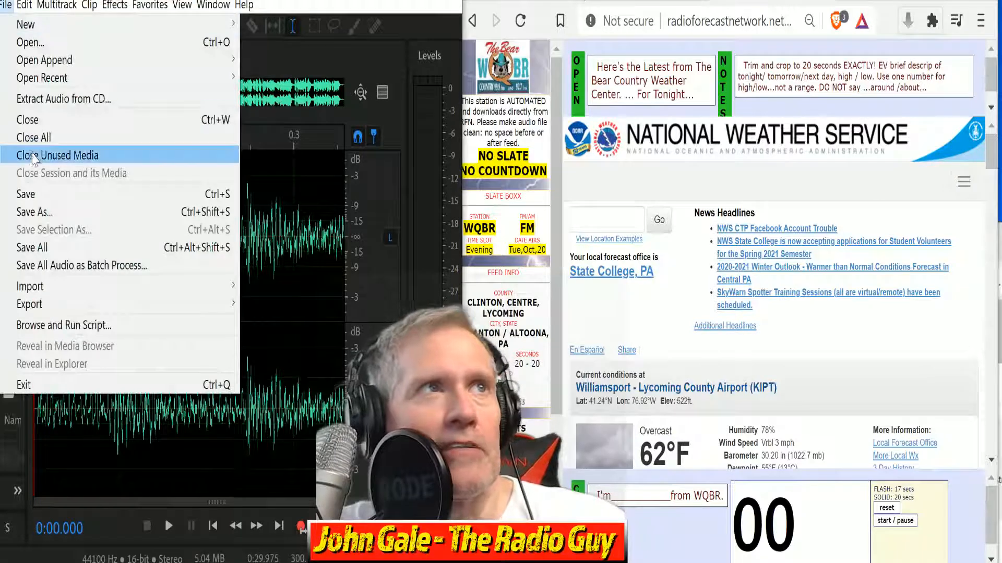
left_click(26, 134)
left_click(295, 305)
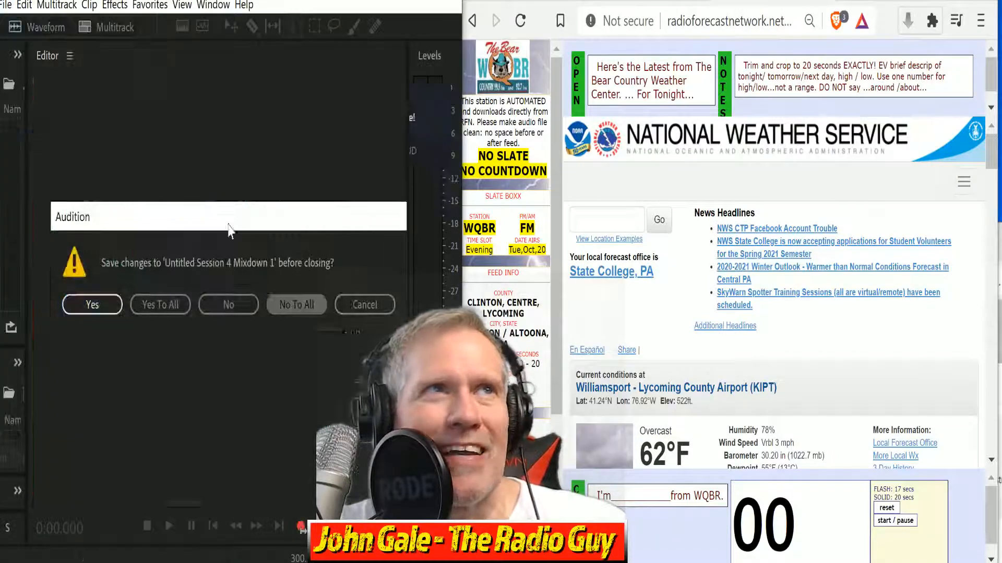
Create the multitrack session Untitled Session 5 from the DRY NEW template and start recording on the VOICE TRACK.
left_click(117, 28)
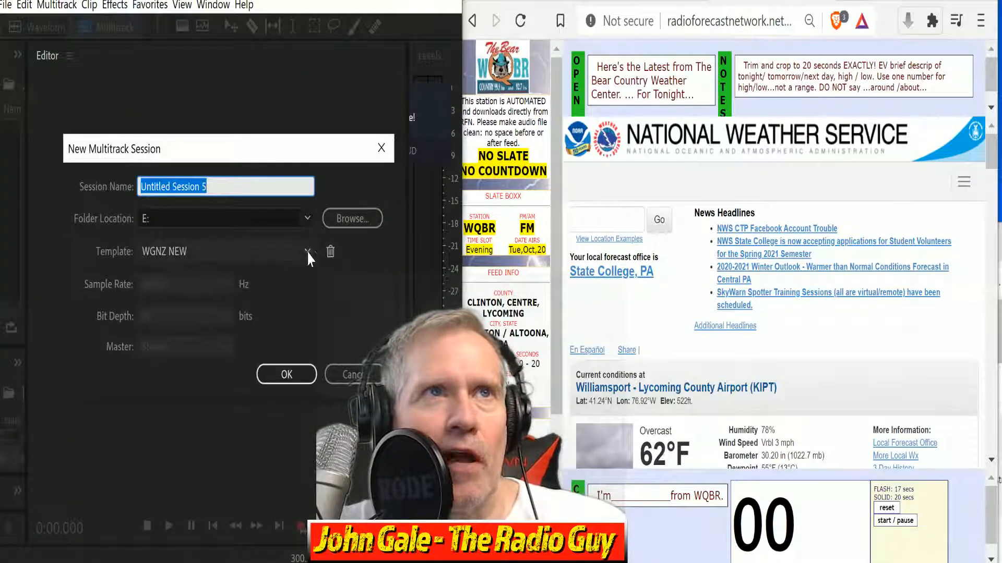
left_click(307, 251)
left_click(298, 322)
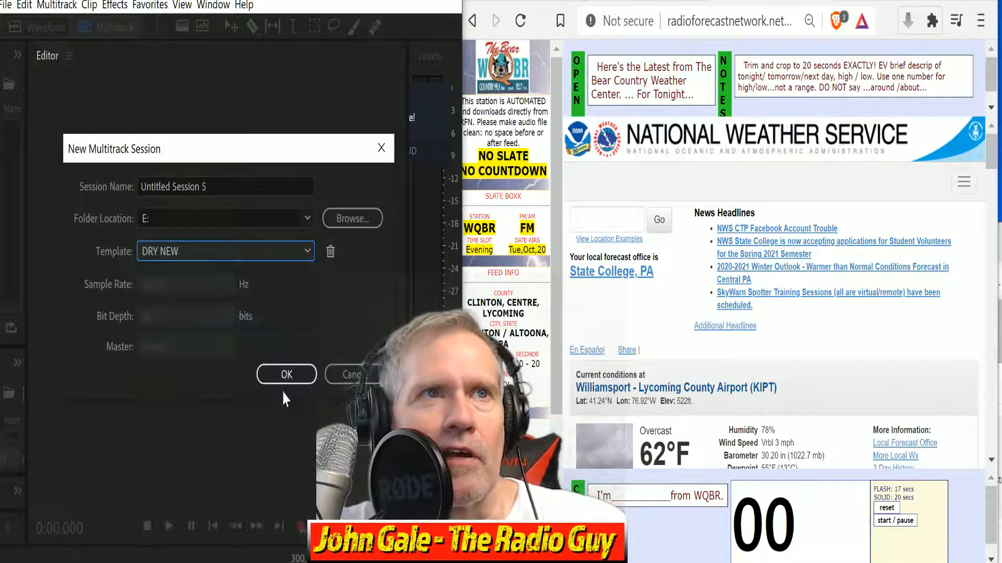
left_click(286, 375)
key("shift+space")
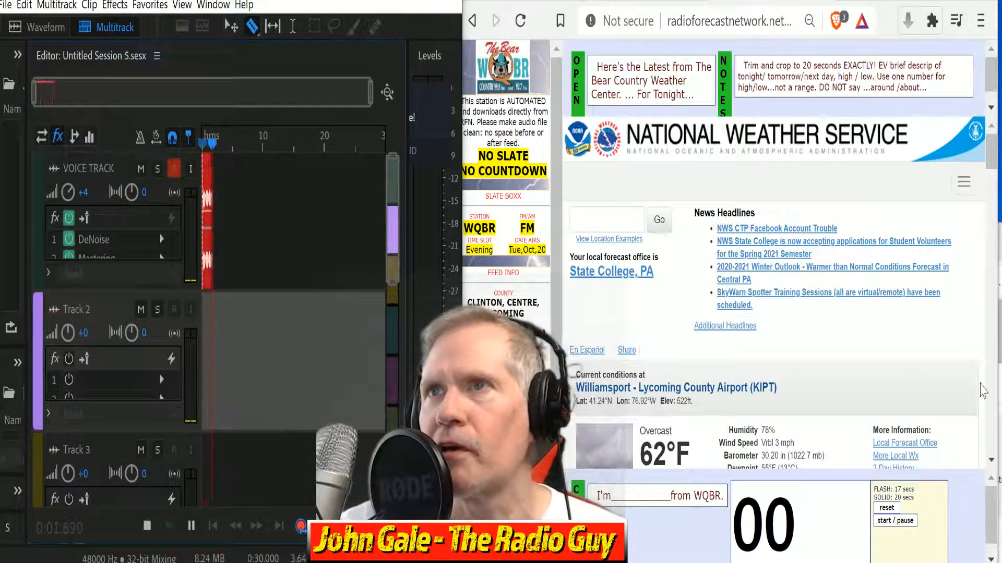
Share the live Facebook video to the groups Mr Aircheck and Radio Stations, Podcast, Syndication Networks Internet Advertising Group, and close the sharing dialog.
left_click(999, 391)
left_click_drag(994, 245, 799, 6)
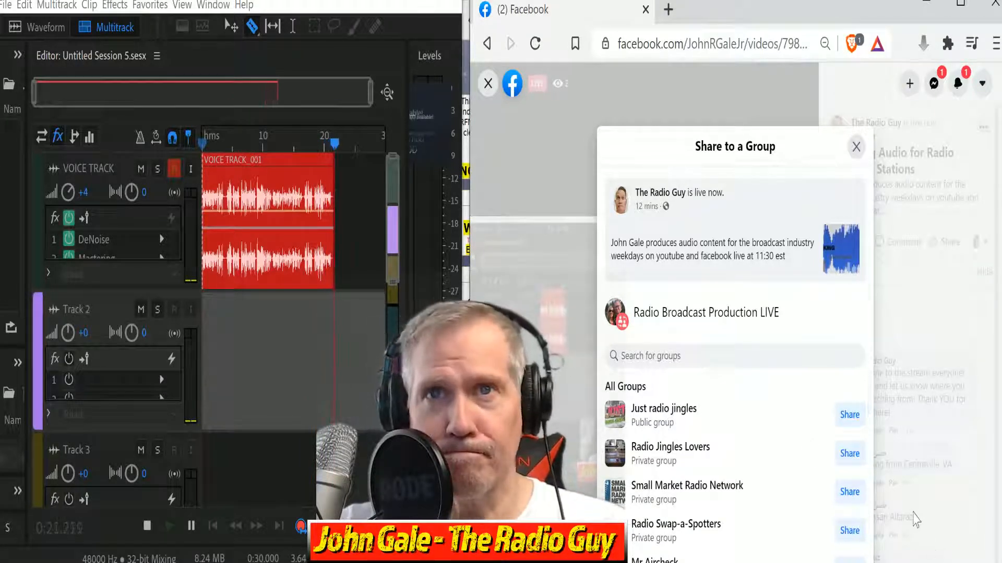
scroll(868, 514, "down", 2)
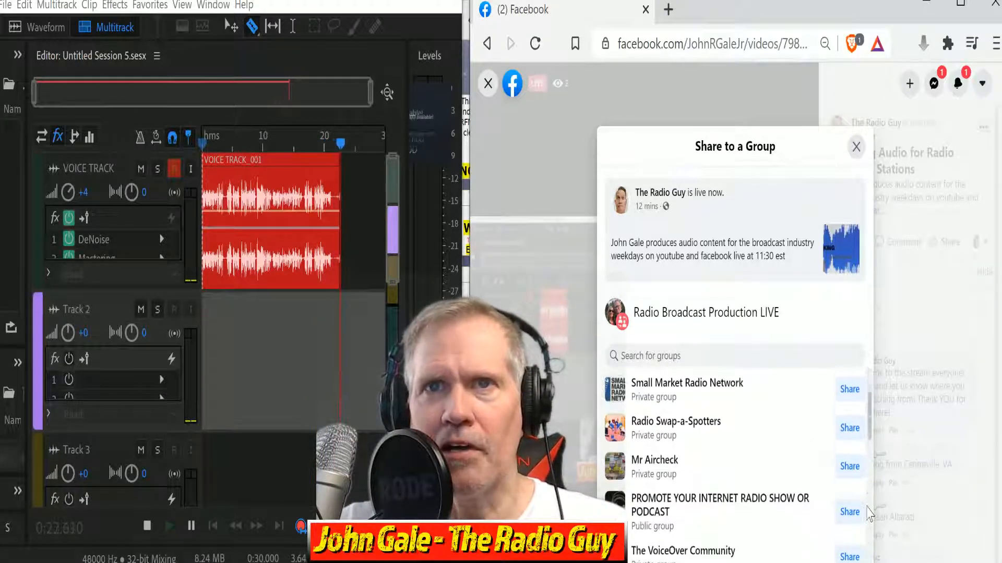
left_click(845, 468)
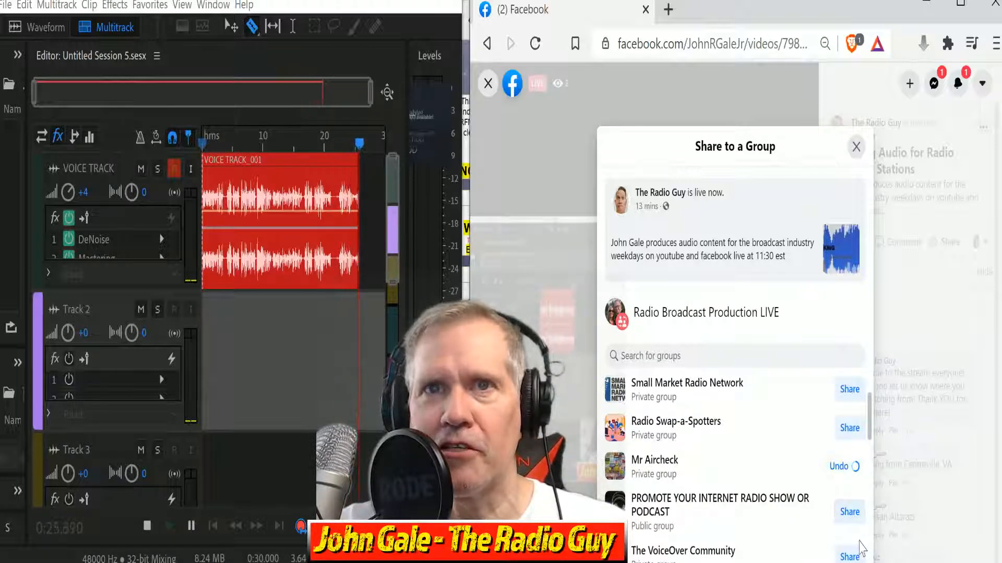
scroll(860, 549, "down", 2)
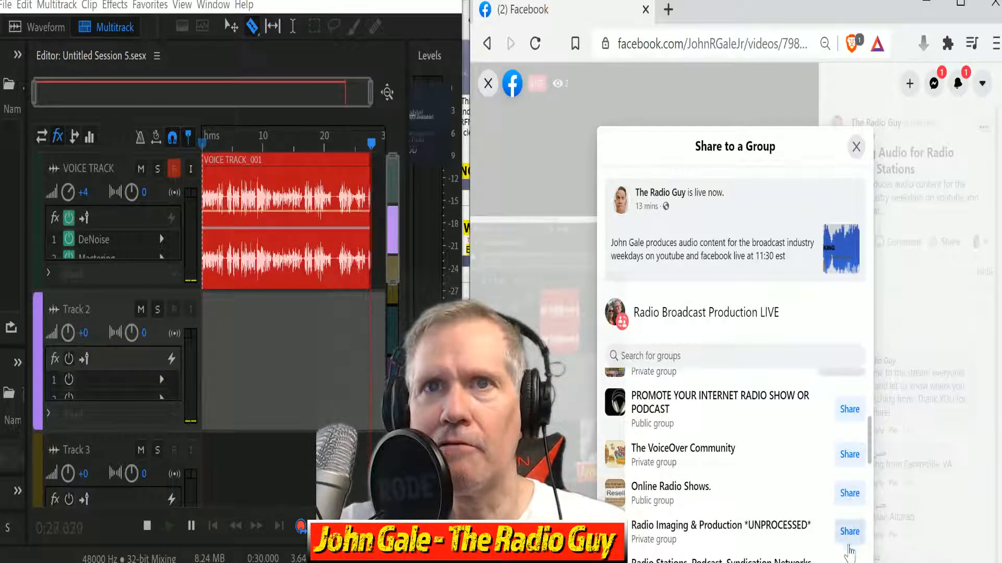
scroll(853, 553, "down", 2)
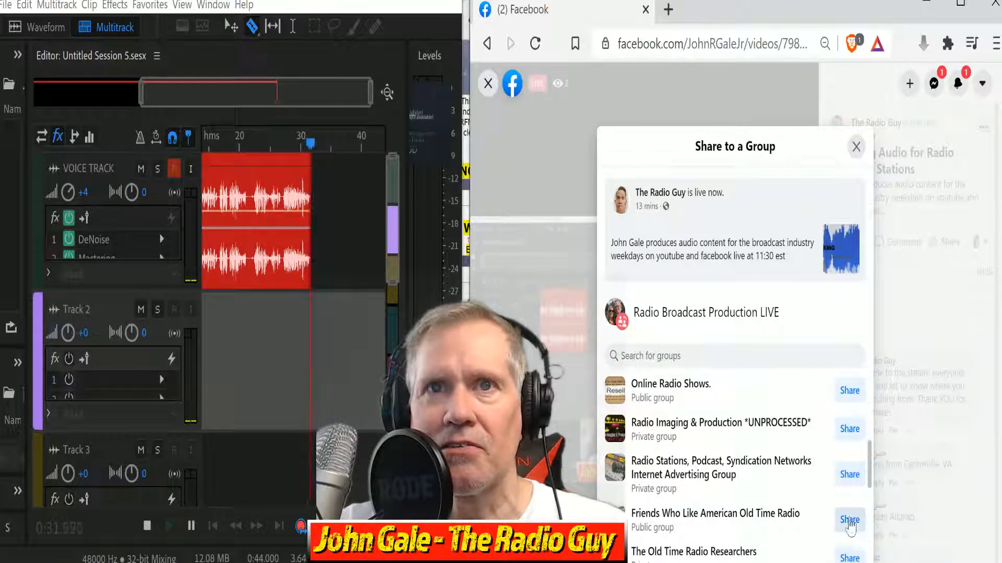
left_click(849, 475)
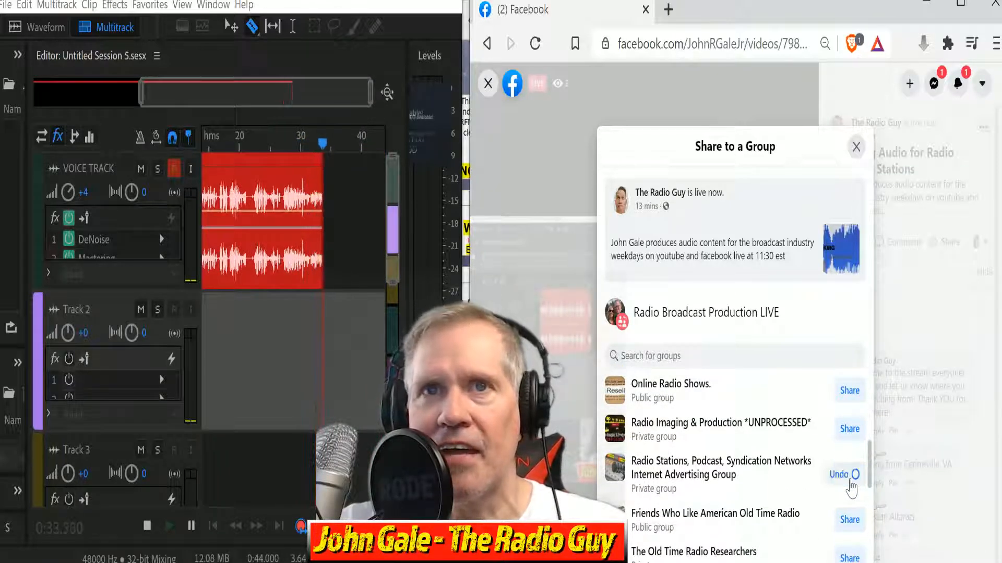
scroll(828, 483, "up", 2)
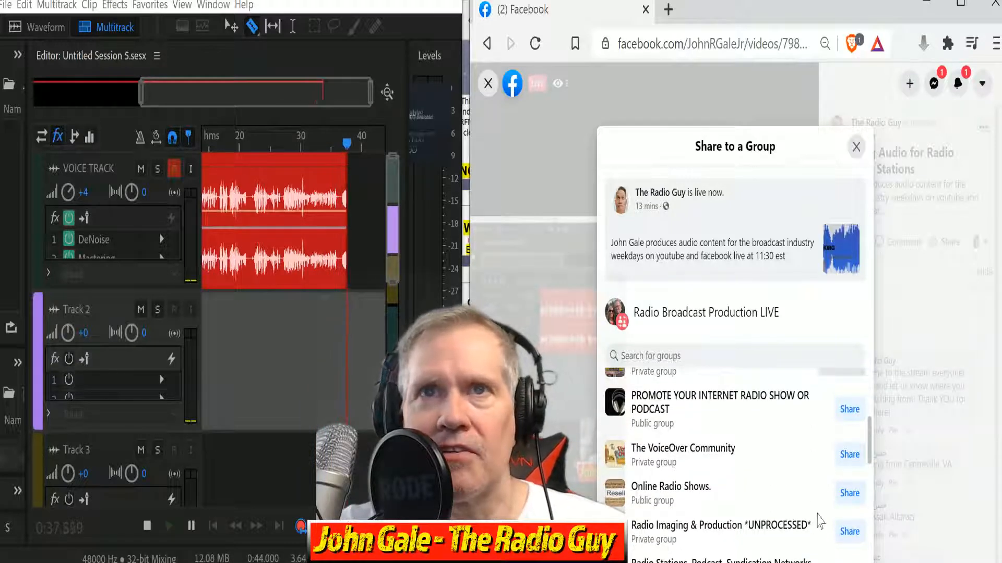
scroll(820, 520, "up", 3)
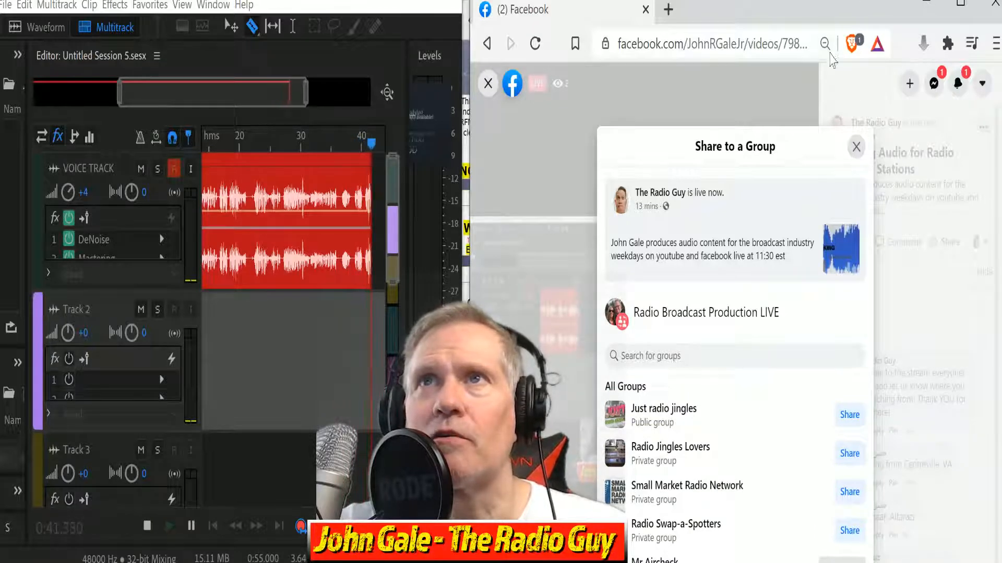
left_click(856, 146)
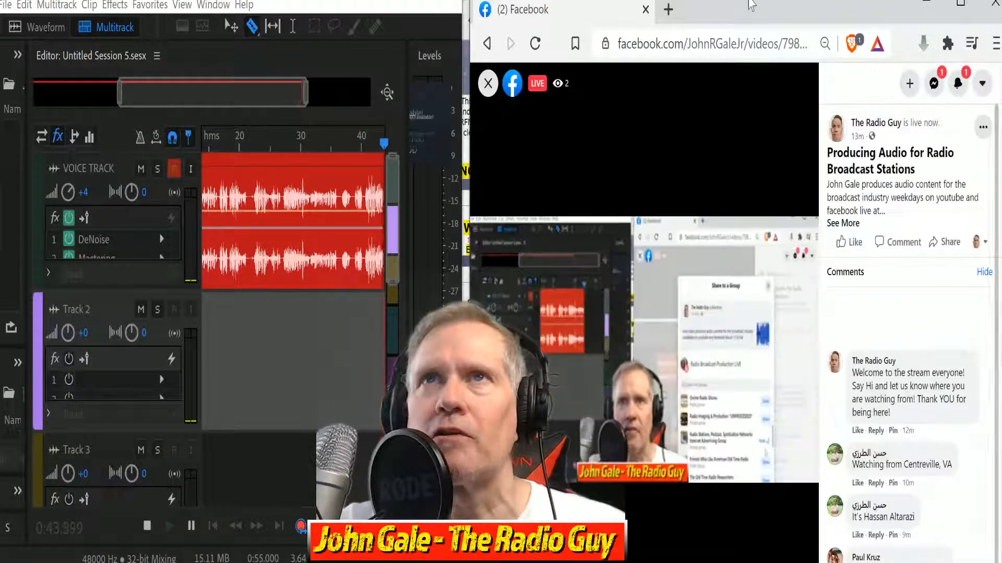
Move the Facebook window out of the way and bring the WQBR forecast page back to the front.
key("alt+Tab")
left_click_drag(998, 475, 814, 325)
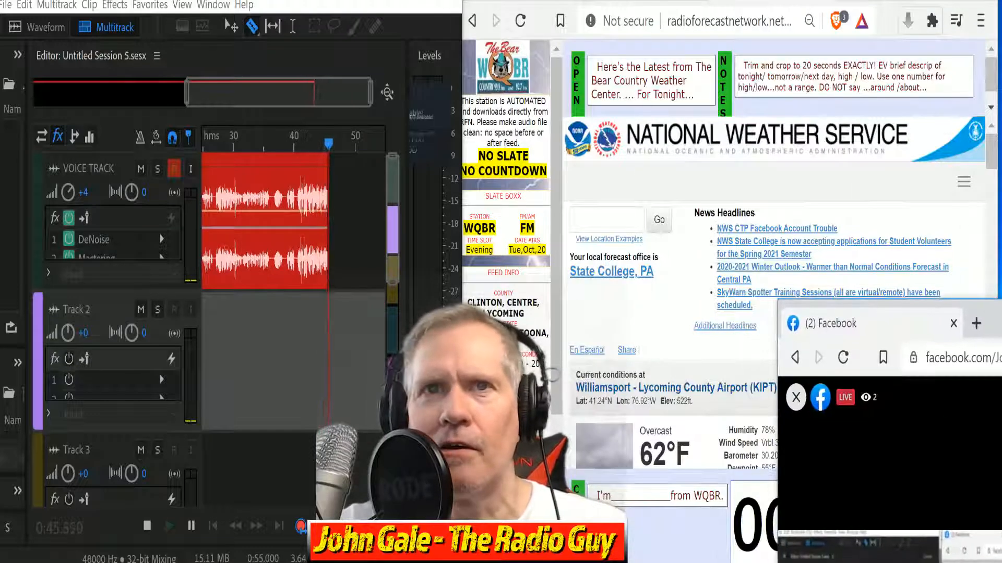
left_click(678, 539)
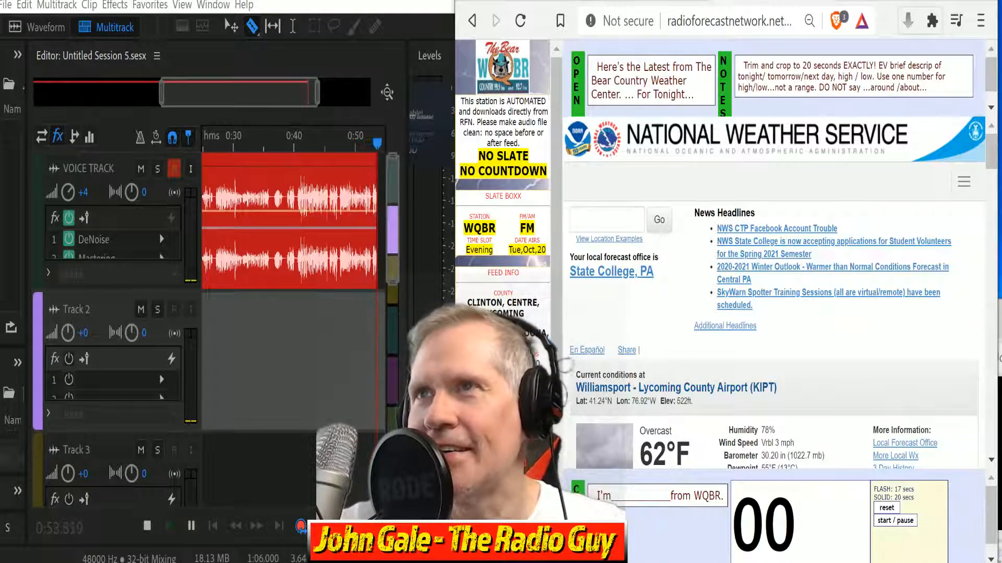
left_click_drag(999, 308, 761, 259)
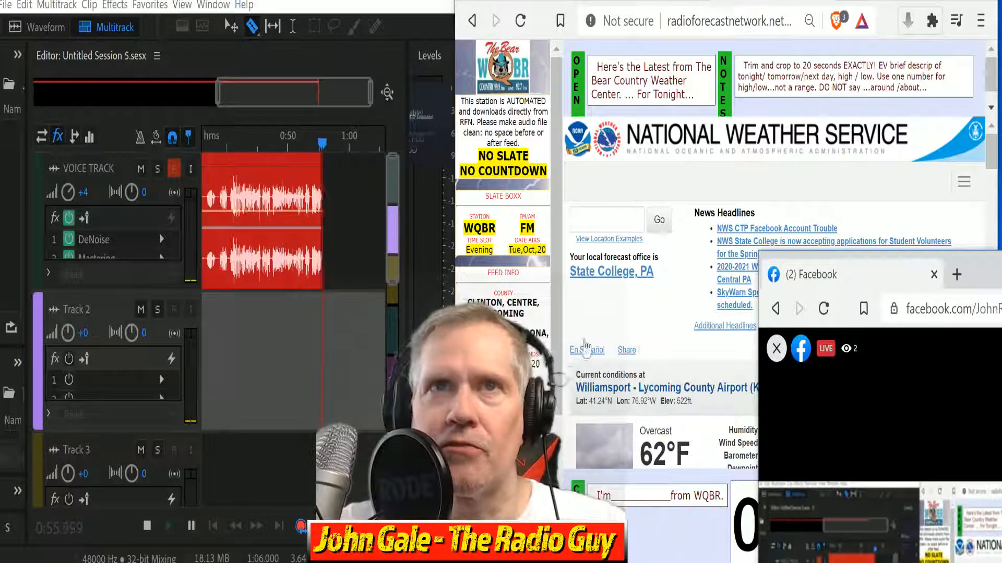
left_click(620, 329)
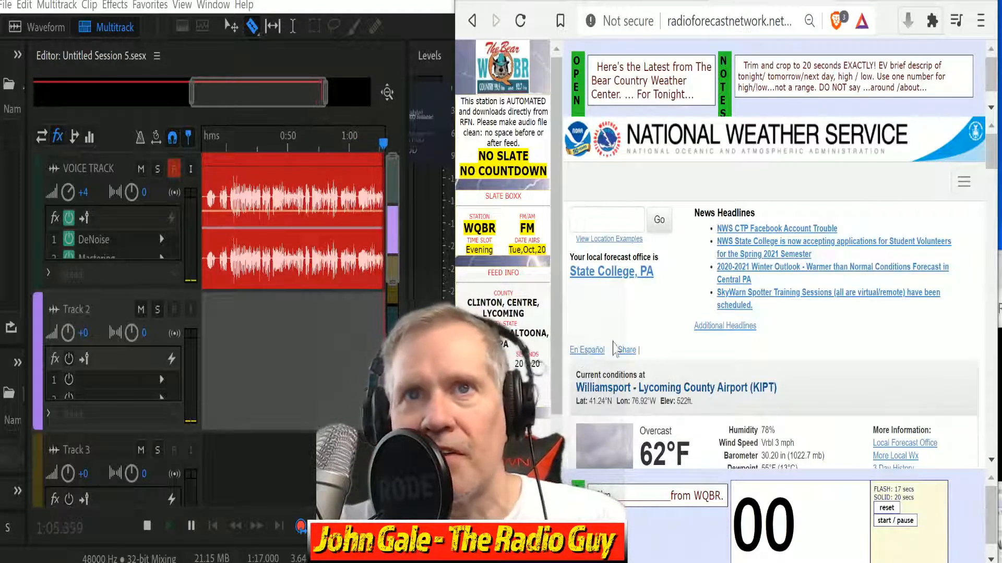
Record timed reads of the WQBR evening forecast from the Detailed Forecast, restarting the page's 20-second timer for the second read.
scroll(673, 289, "down", 7)
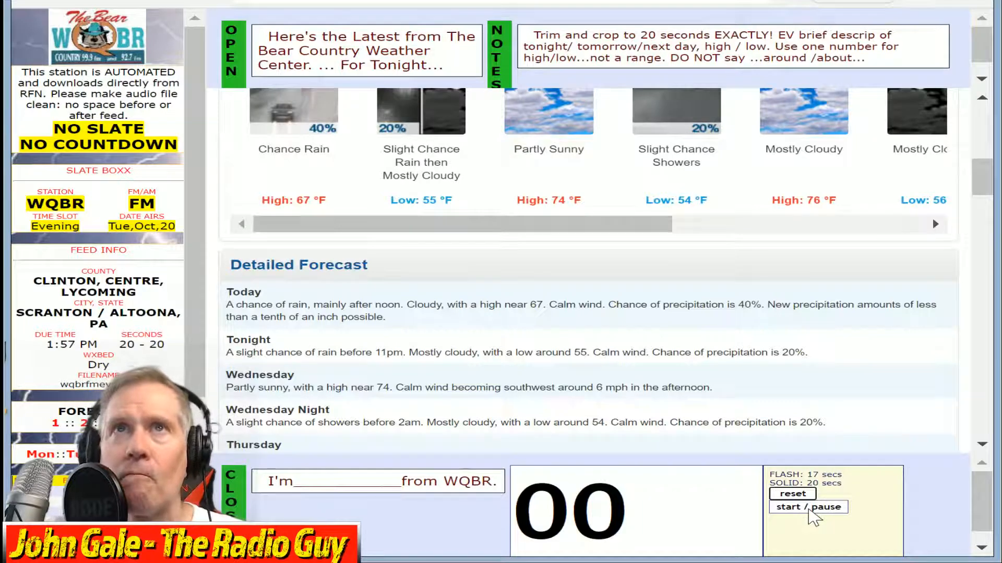
left_click(813, 507)
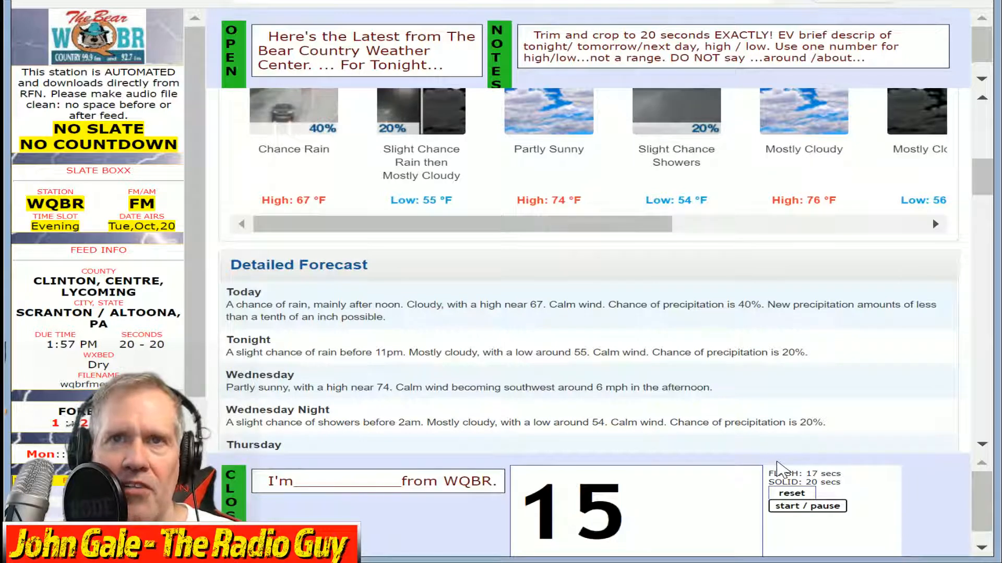
scroll(745, 351, "down", 2)
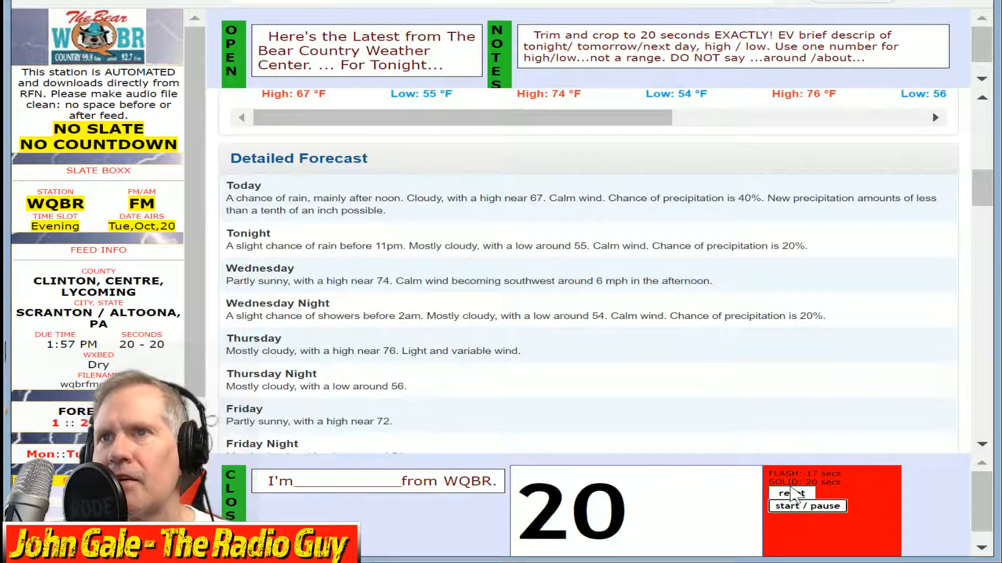
left_click(802, 494)
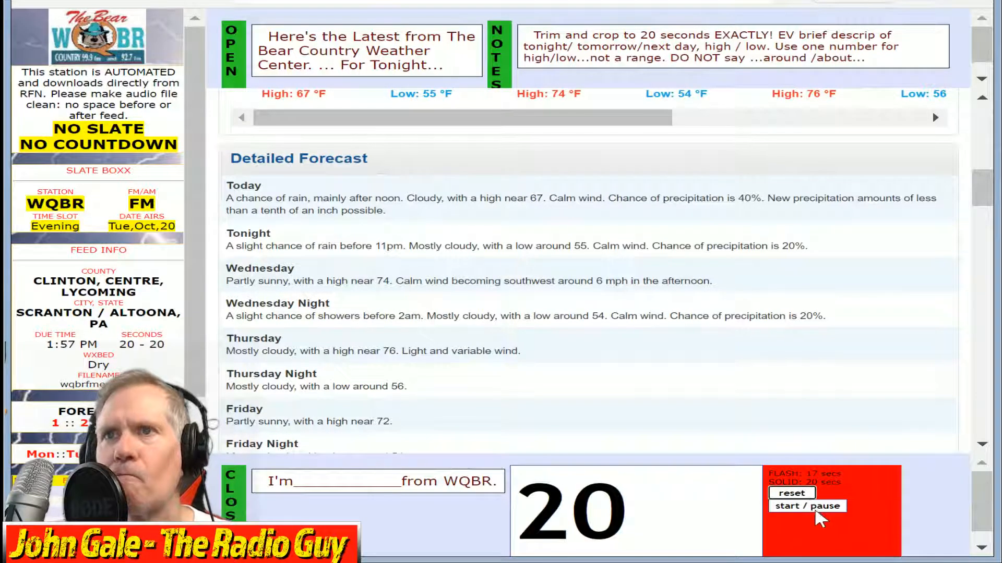
left_click(823, 506)
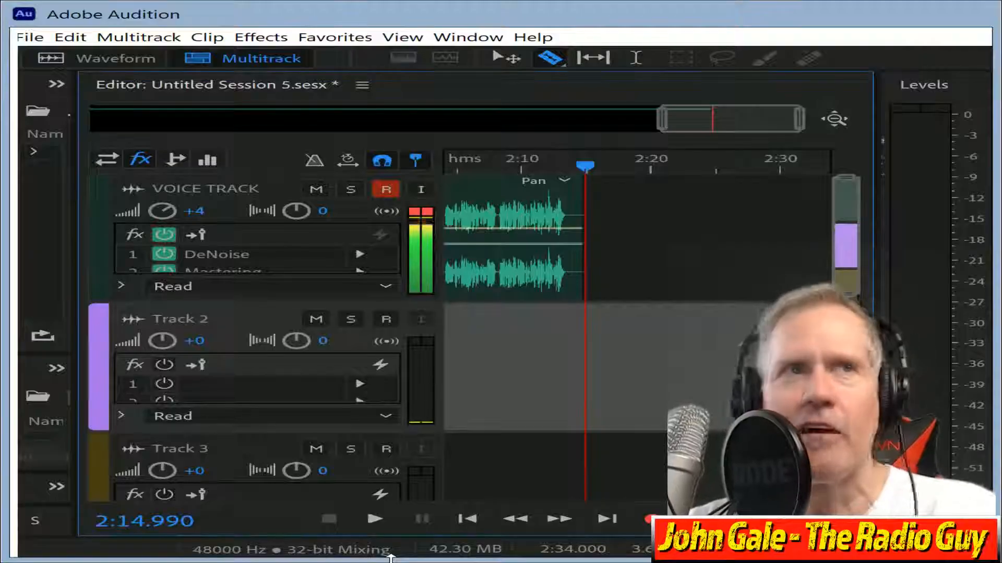
Split the recorded voice clip at about 1:53, just before the last take, and delete everything before the cut.
left_click_drag(756, 119, 609, 119)
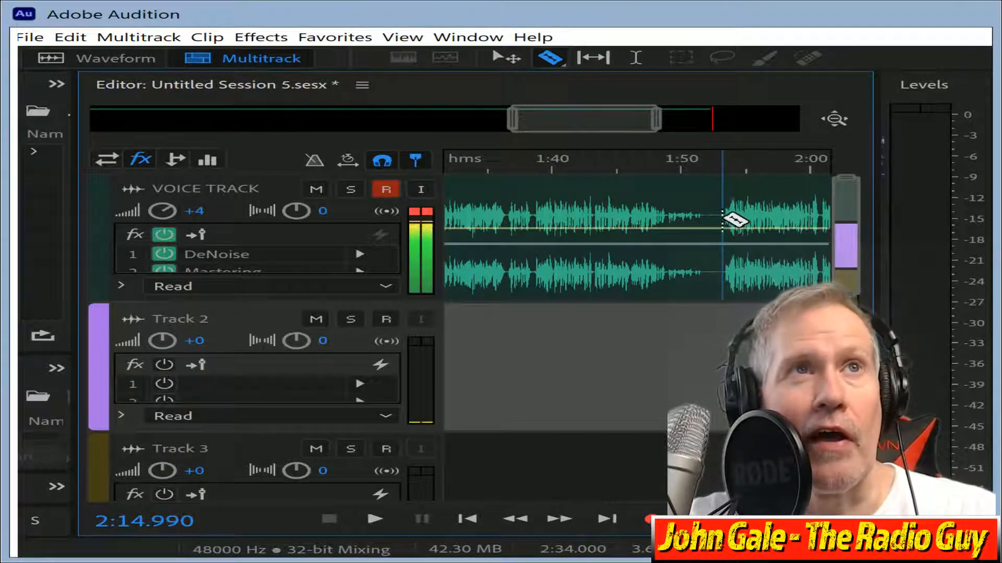
left_click(723, 215)
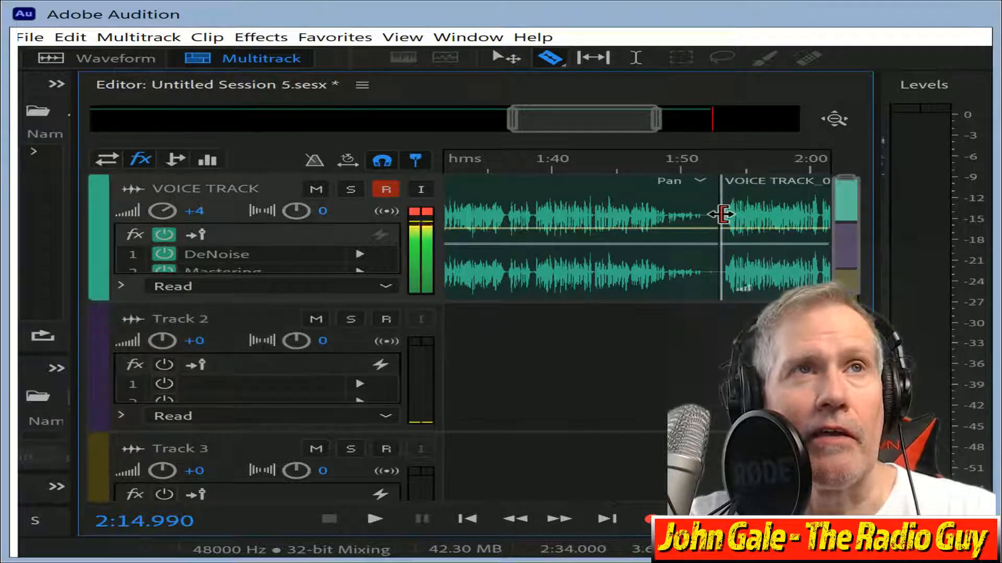
left_click(624, 192)
key("Delete")
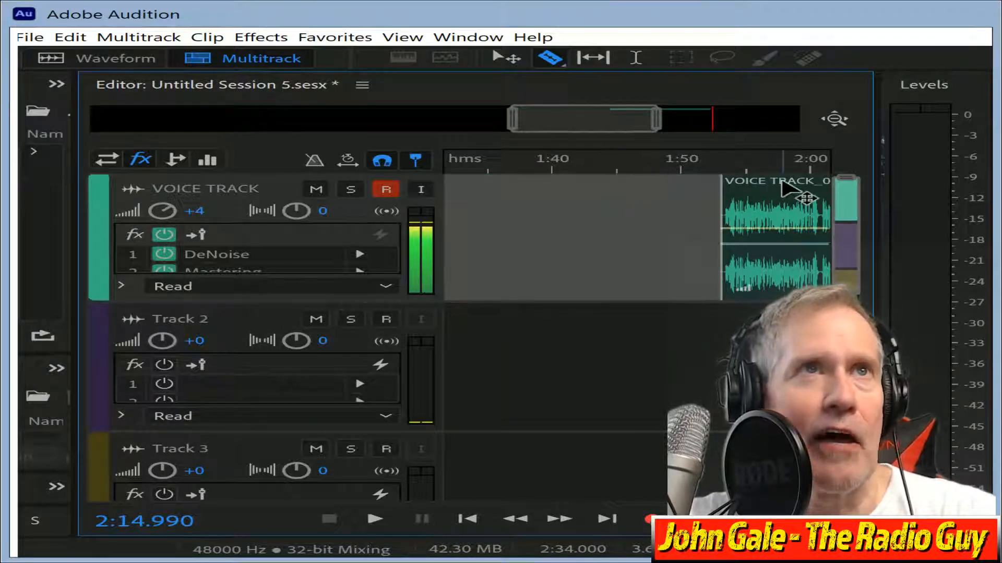
Move the remaining voice clip to the session start, mix it down to a new file, and reapply the last effect to the mixdown.
left_click_drag(805, 196, 34, 201)
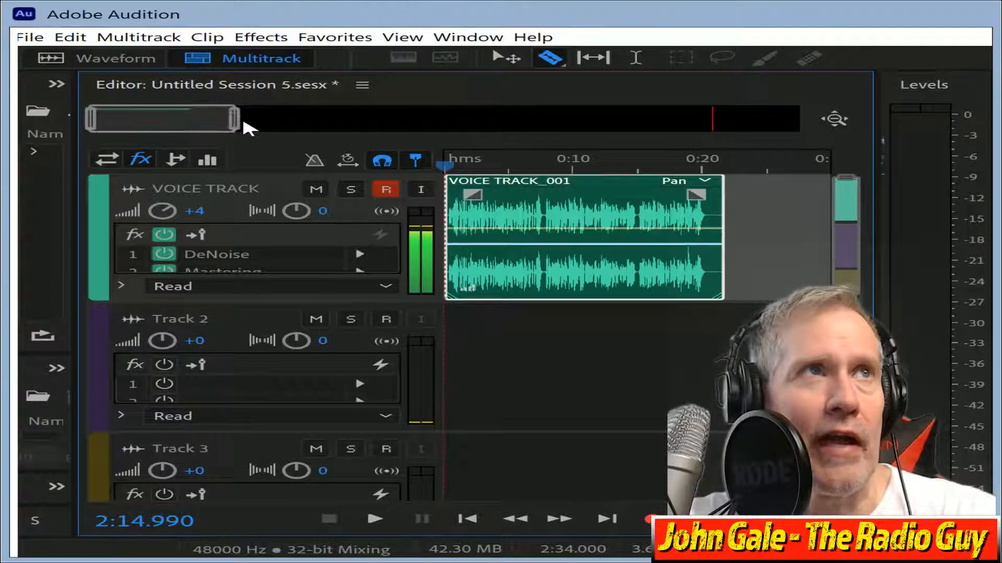
left_click_drag(236, 120, 199, 120)
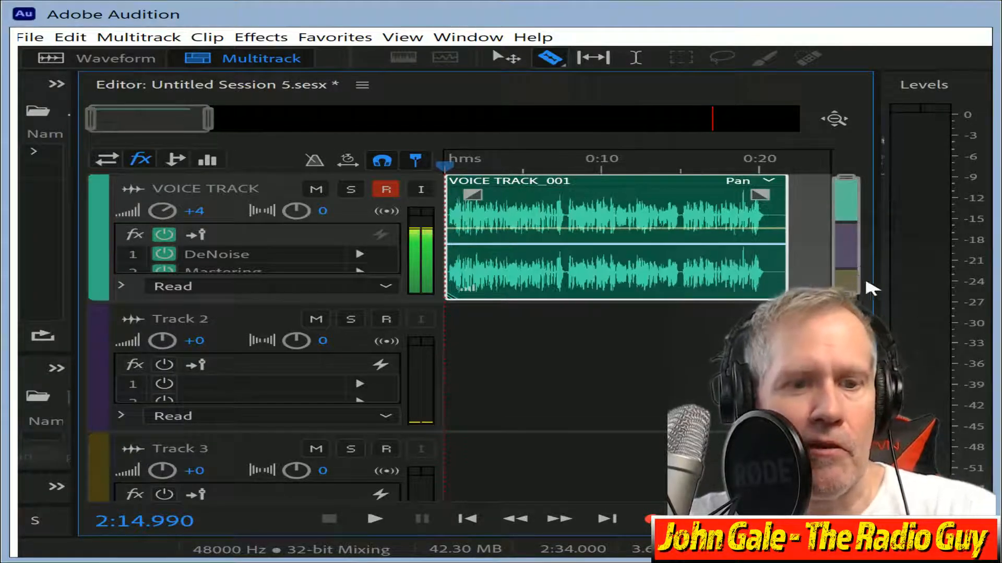
key("ctrl+alt+shift+m")
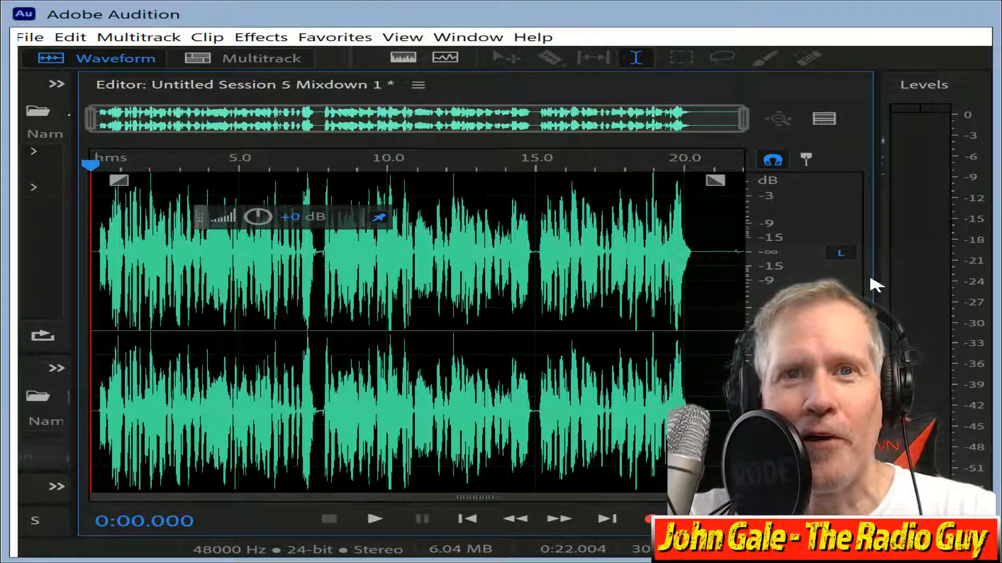
key("ctrl+r")
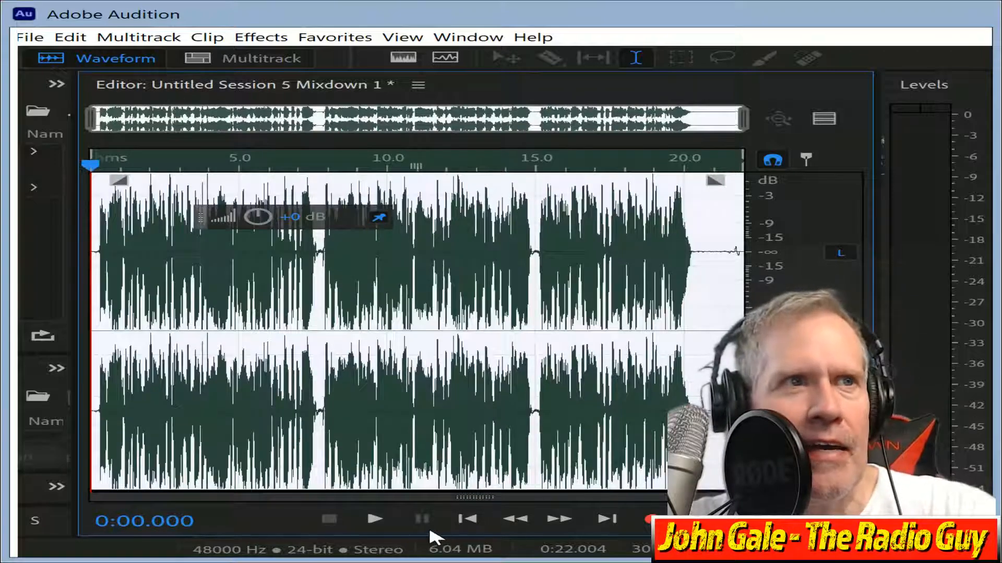
Play the mixdown through the last spoken word and delete the trailing silence after about 0:20.4.
left_click(375, 519)
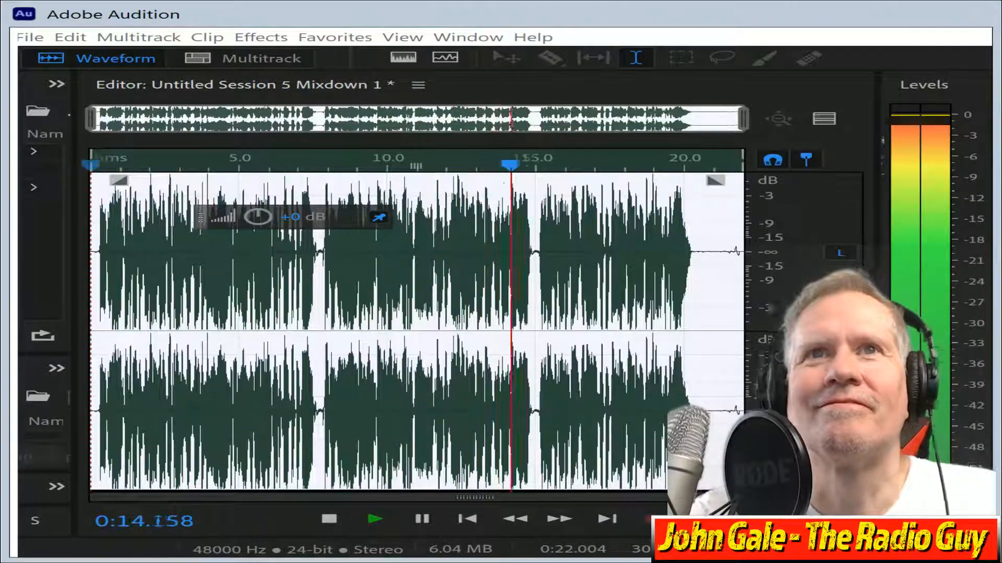
left_click(330, 521)
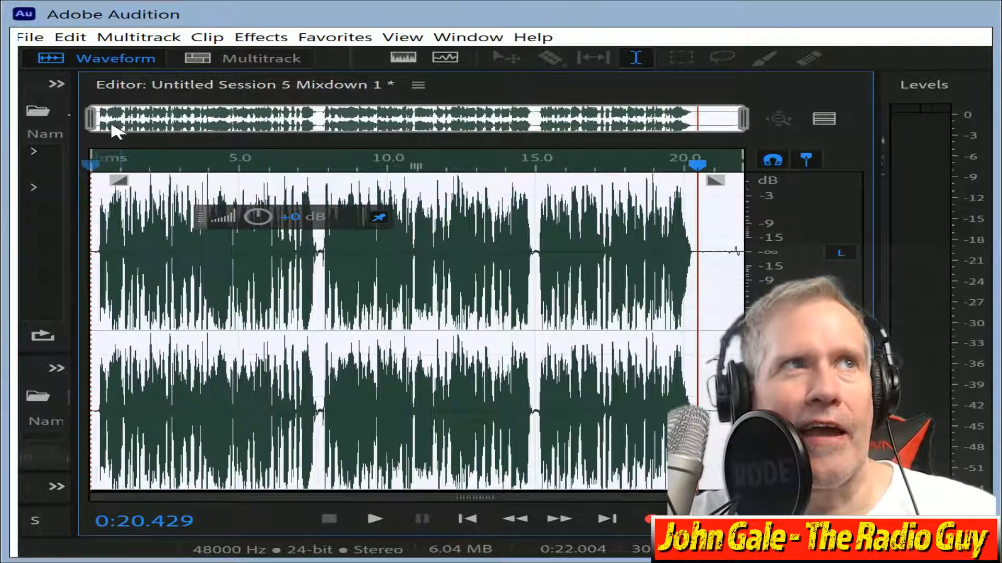
left_click_drag(94, 122, 458, 155)
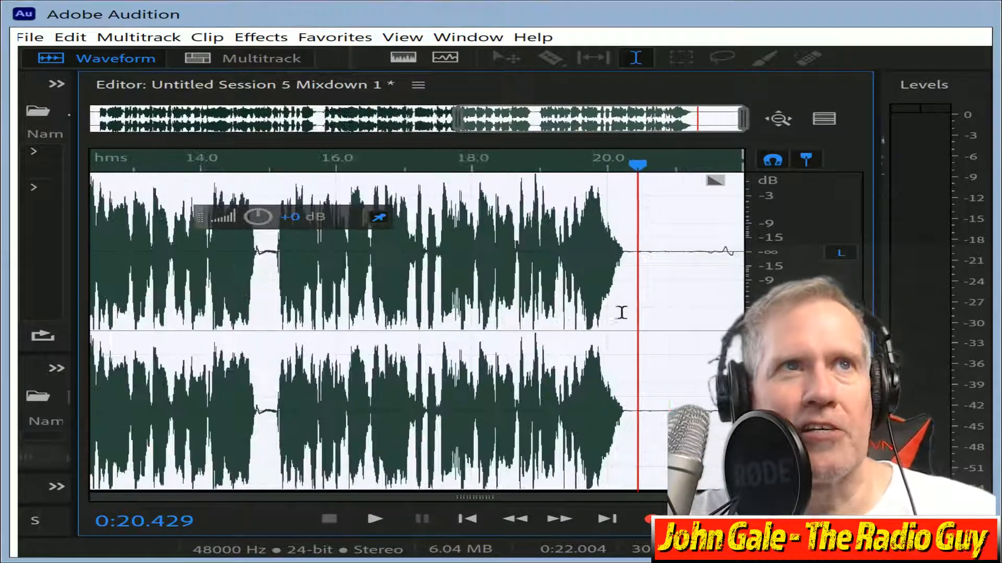
key("shift+Home")
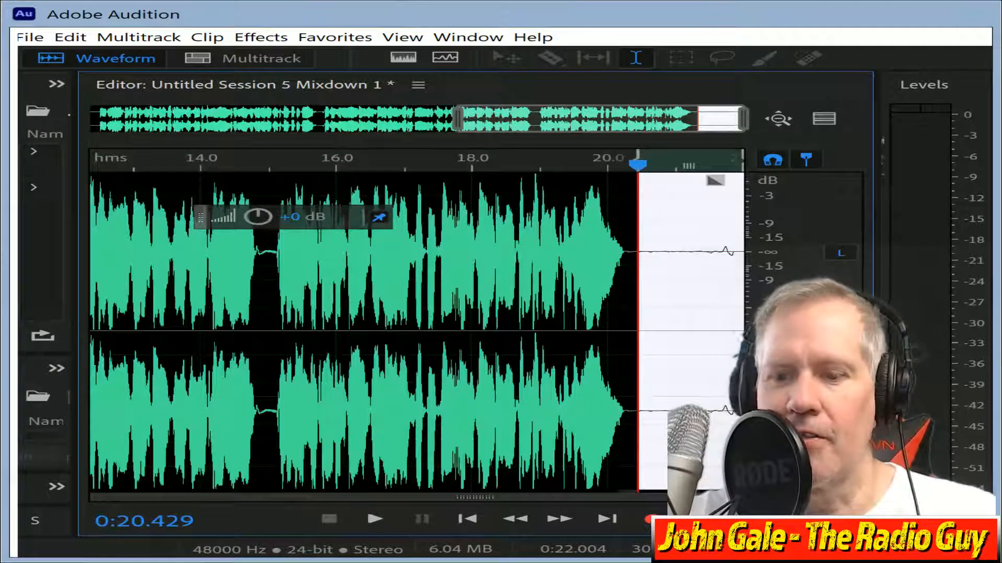
key("Delete")
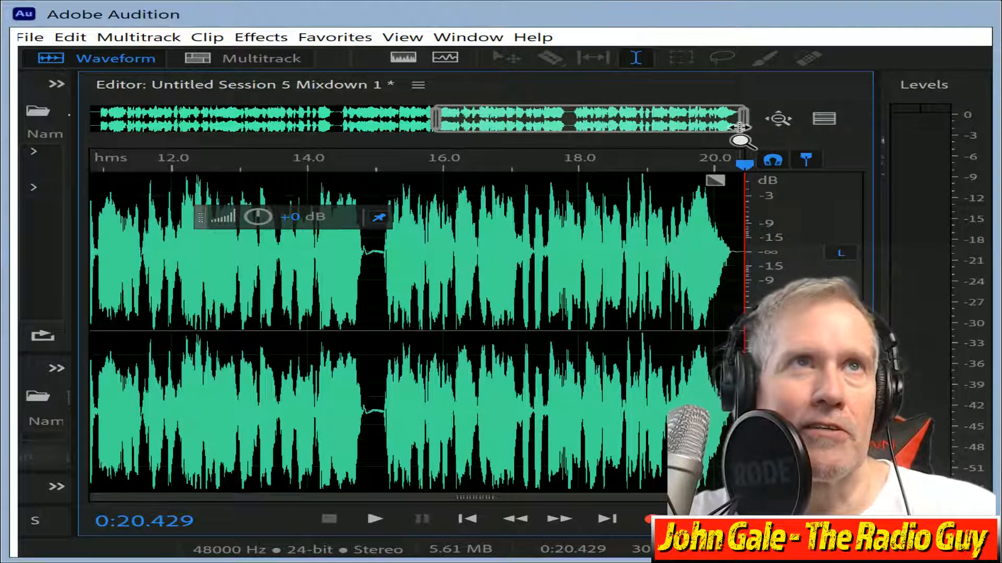
Delete about 0.3 seconds of silence before the first word of the mixdown.
left_click_drag(741, 127, 573, 120)
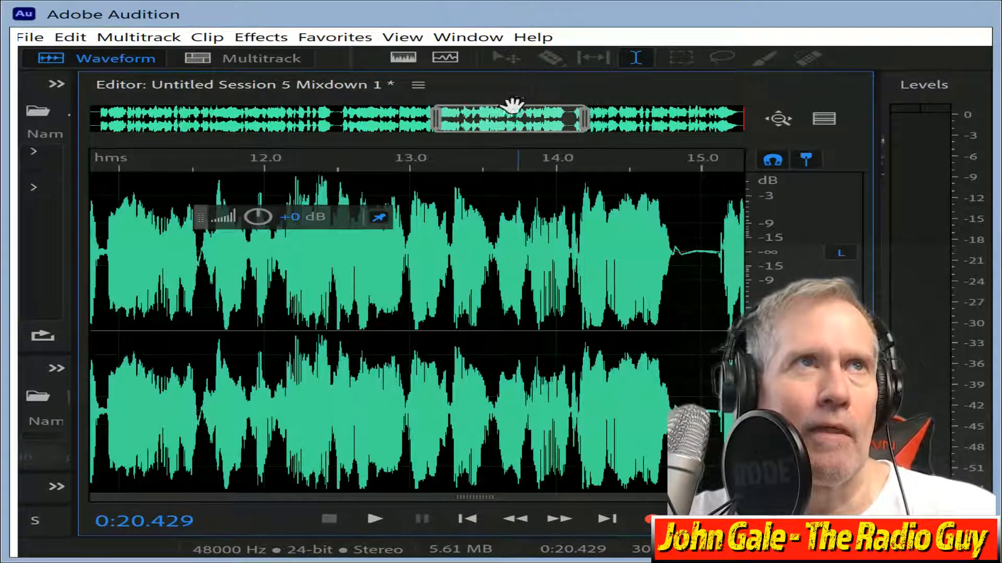
left_click_drag(492, 124, 18, 142)
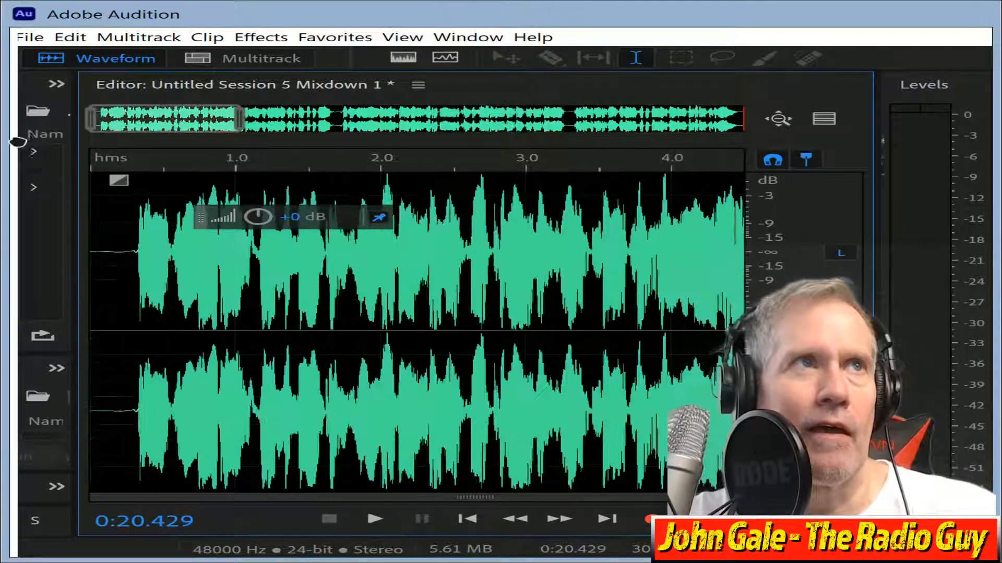
left_click(133, 248)
key("shift+Home")
key("Delete")
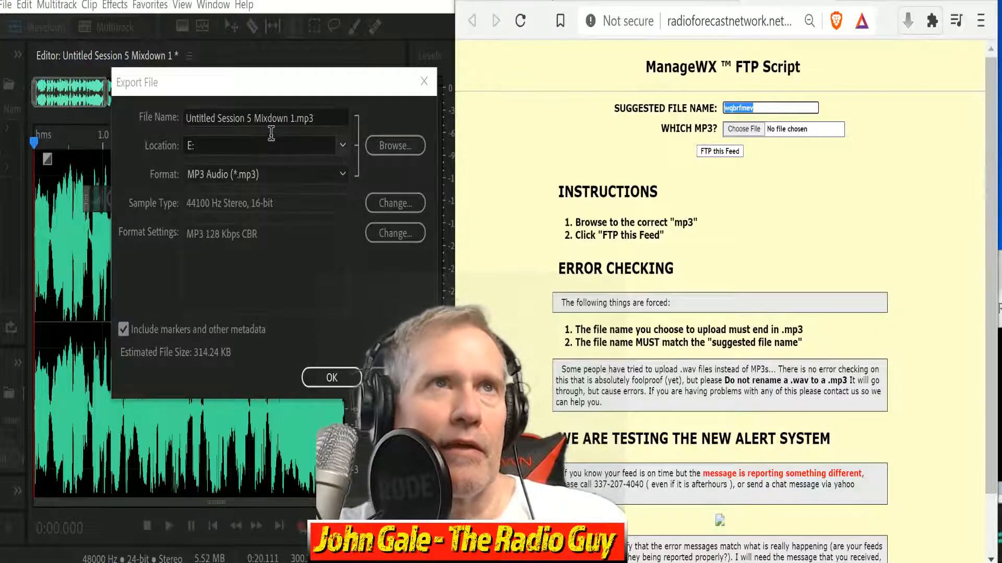
Export the trimmed mixdown to drive E: as the MP3 file wqbrfmev.mp3, overwriting the existing file.
left_click(296, 118)
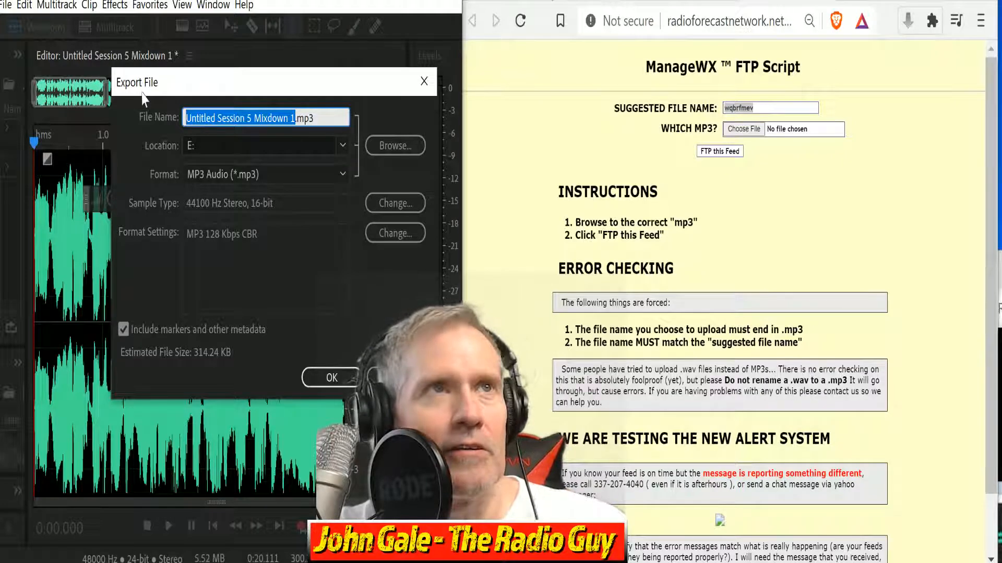
type("wqbrfmev")
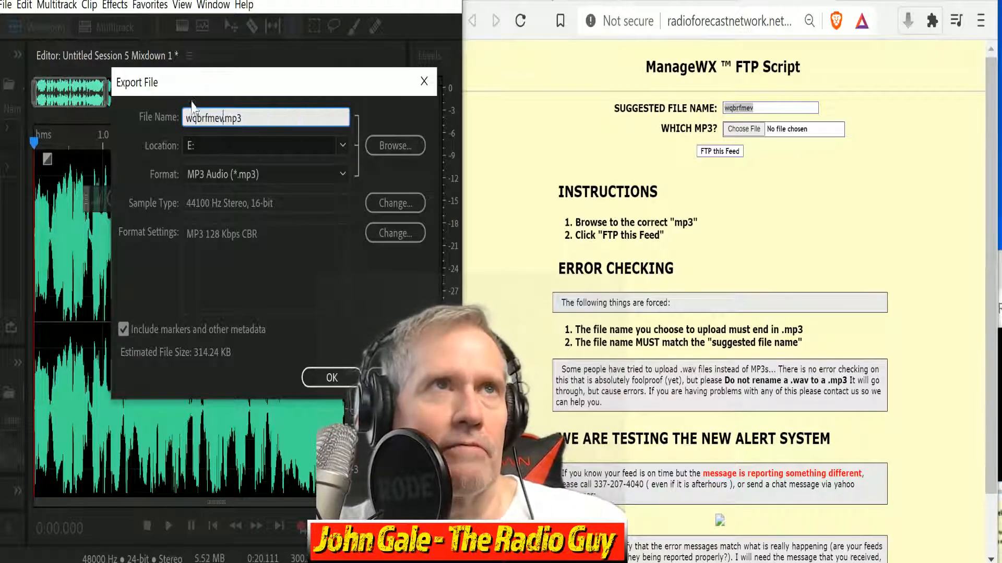
left_click(332, 377)
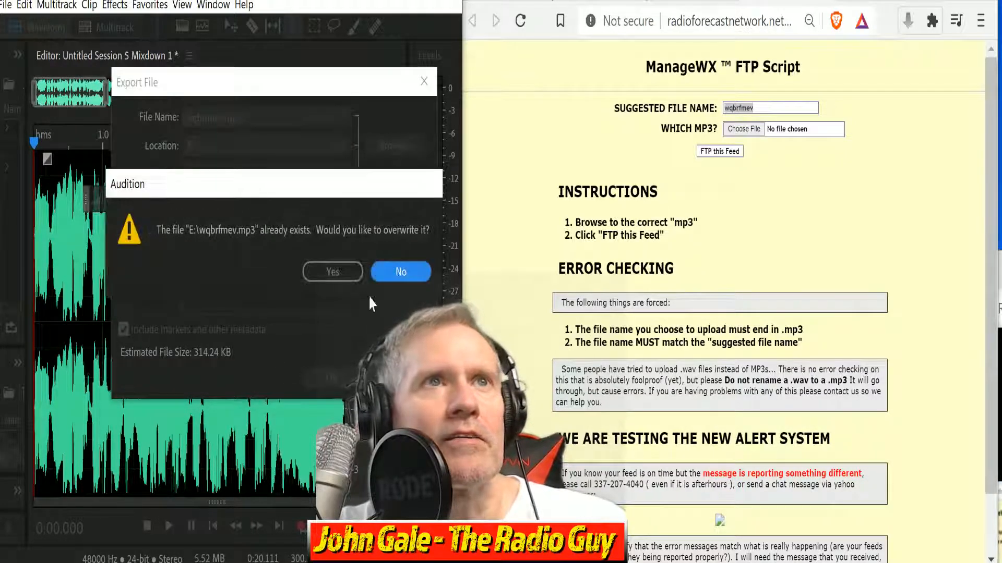
left_click(349, 277)
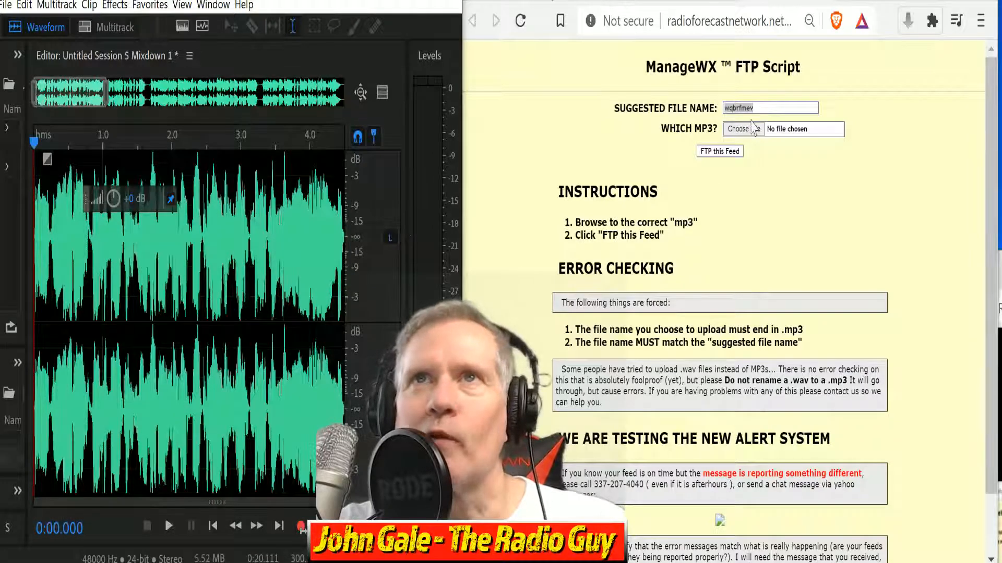
Upload wqbrfmev.mp3 from drive E: through the ManageWX FTP Script page and close the results window.
left_click(749, 133)
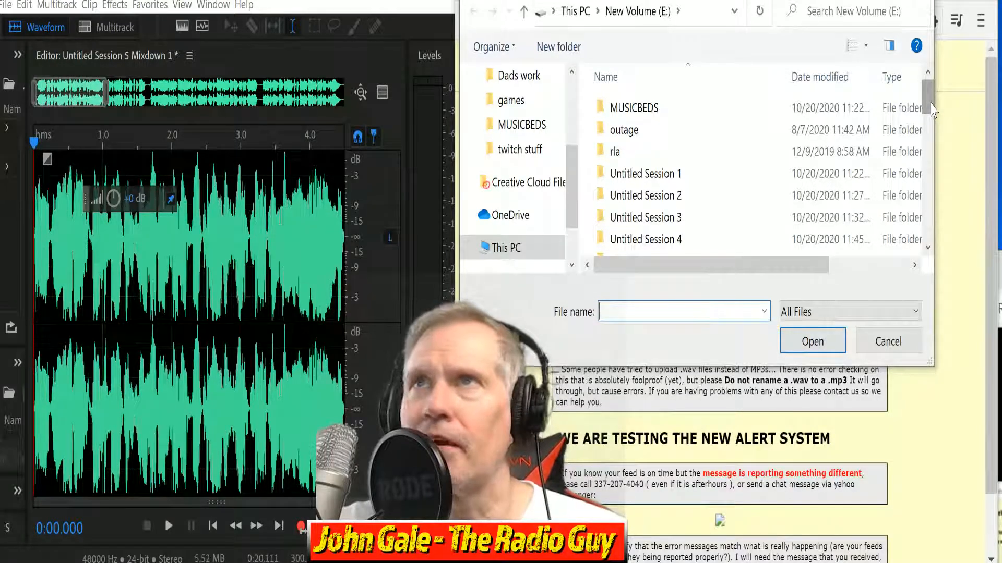
left_click_drag(930, 105, 936, 228)
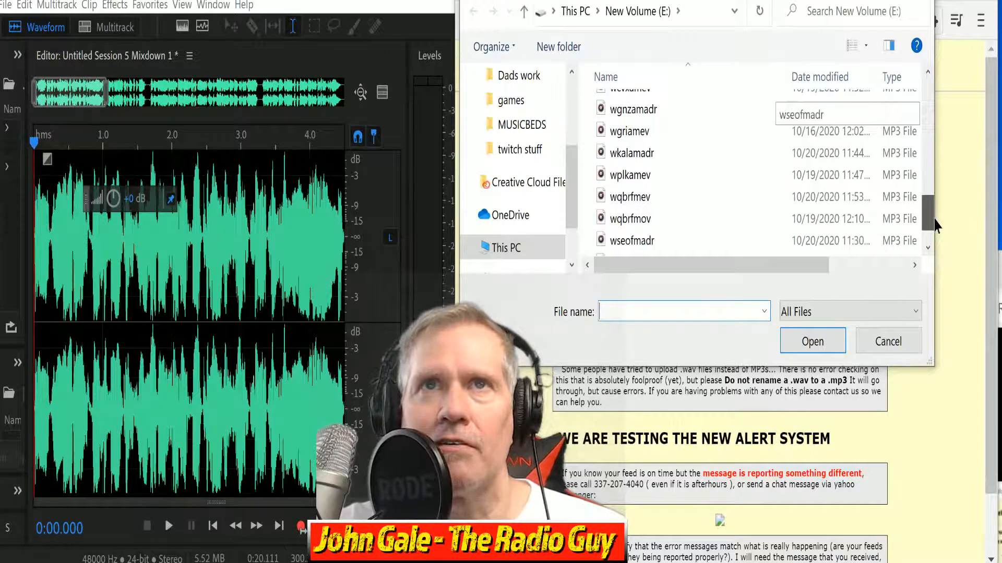
left_click(629, 196)
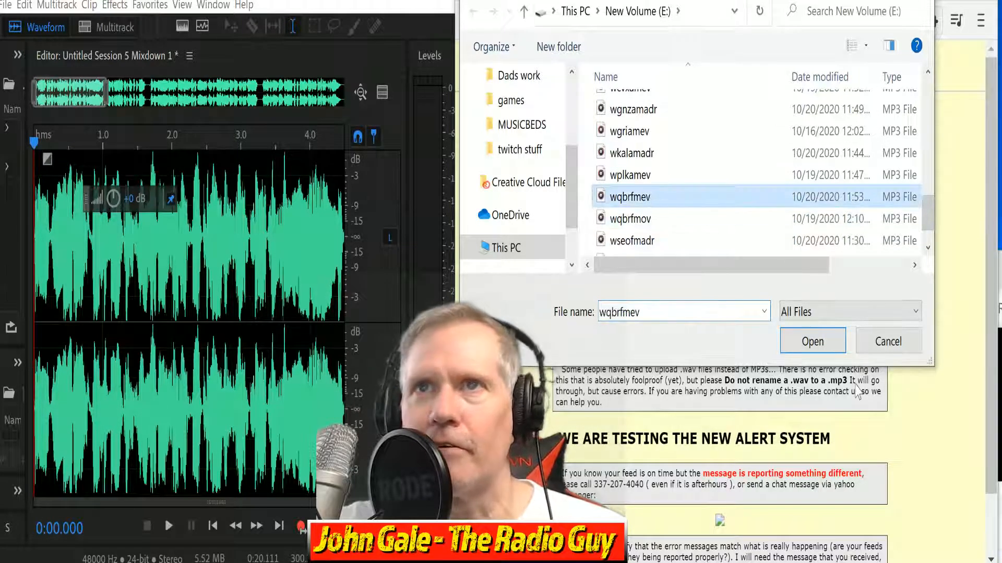
left_click(813, 341)
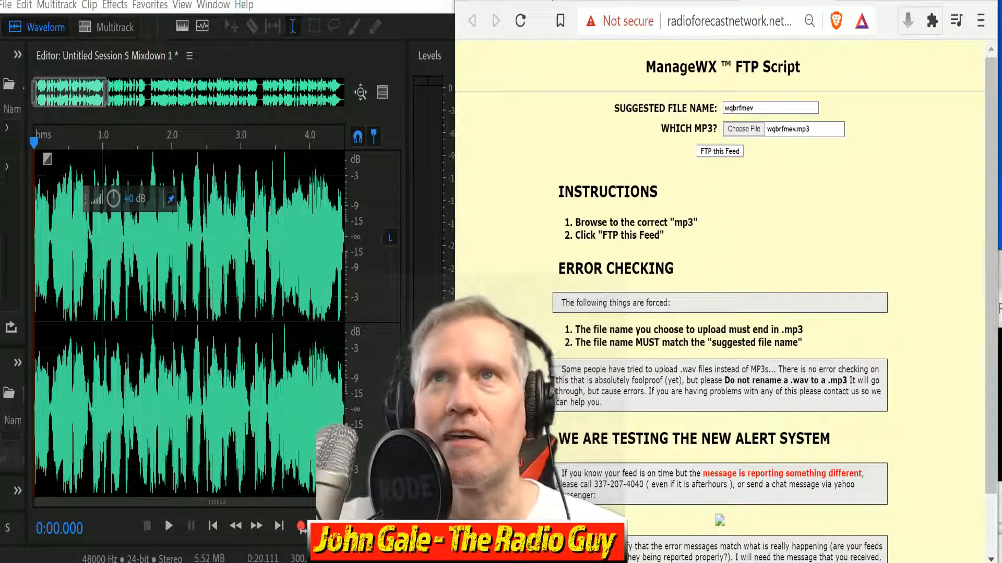
left_click(723, 154)
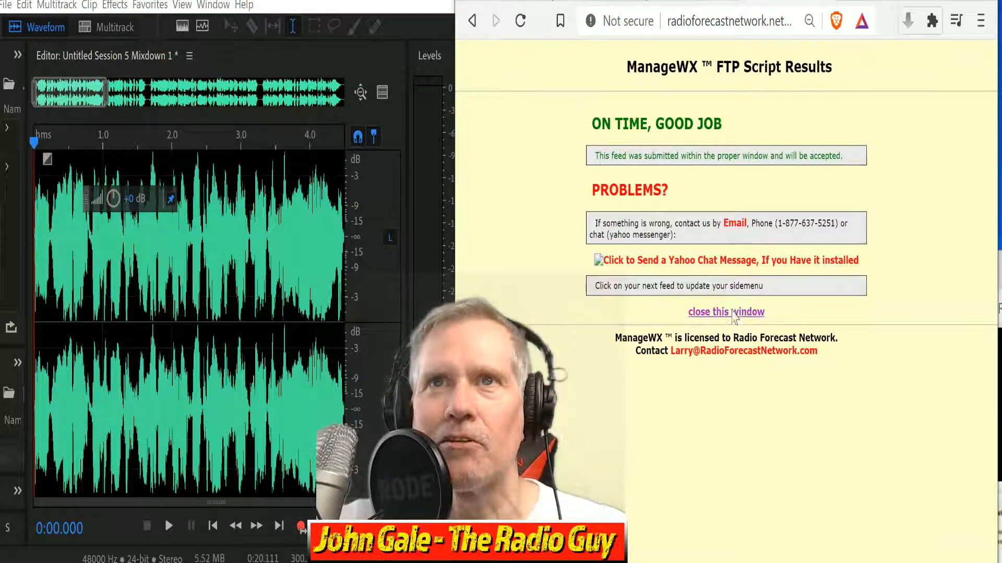
left_click(734, 313)
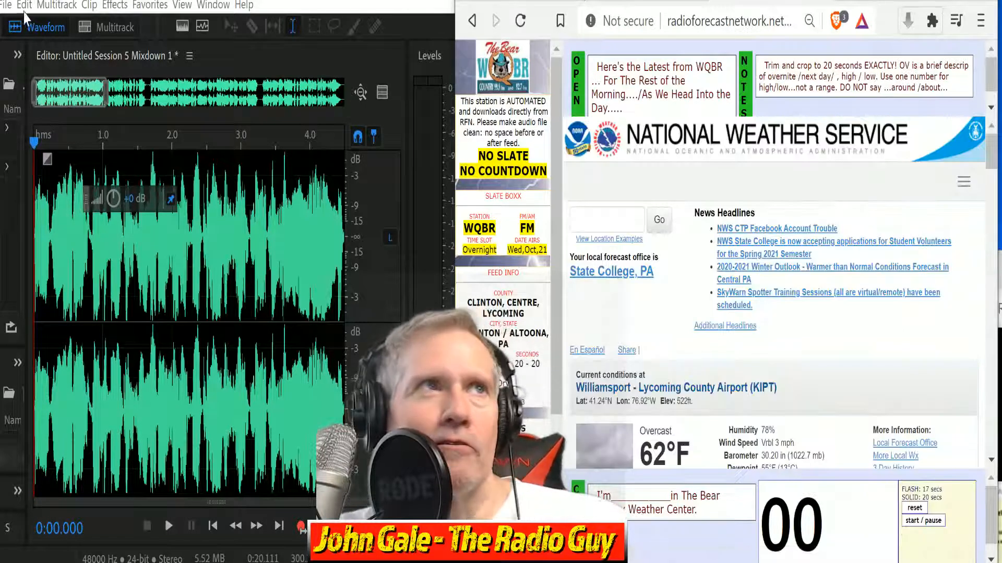
Return to the multitrack session, delete the used clip from the voice track, and put the playhead at 0:00.
left_click(95, 31)
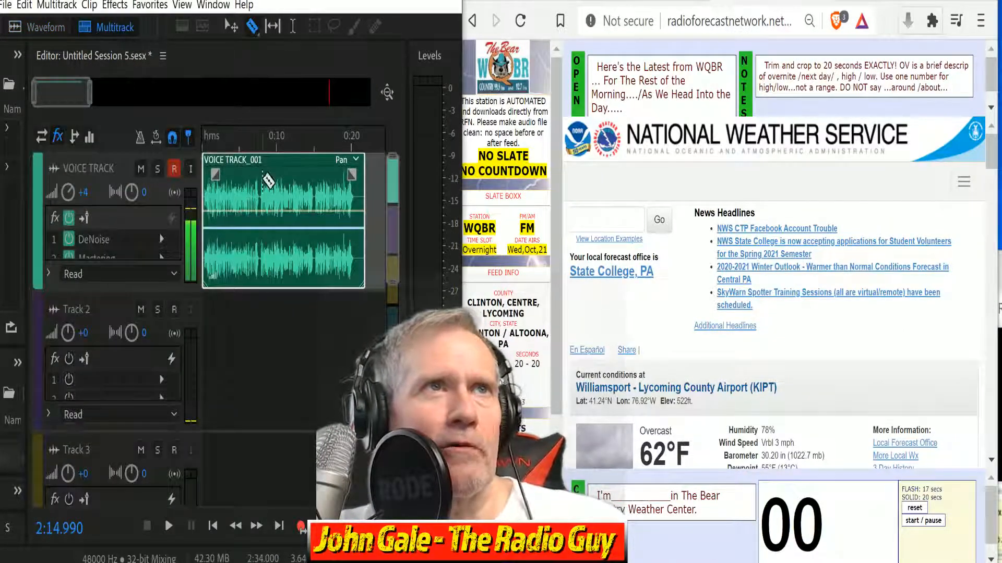
left_click(254, 163)
key("Delete")
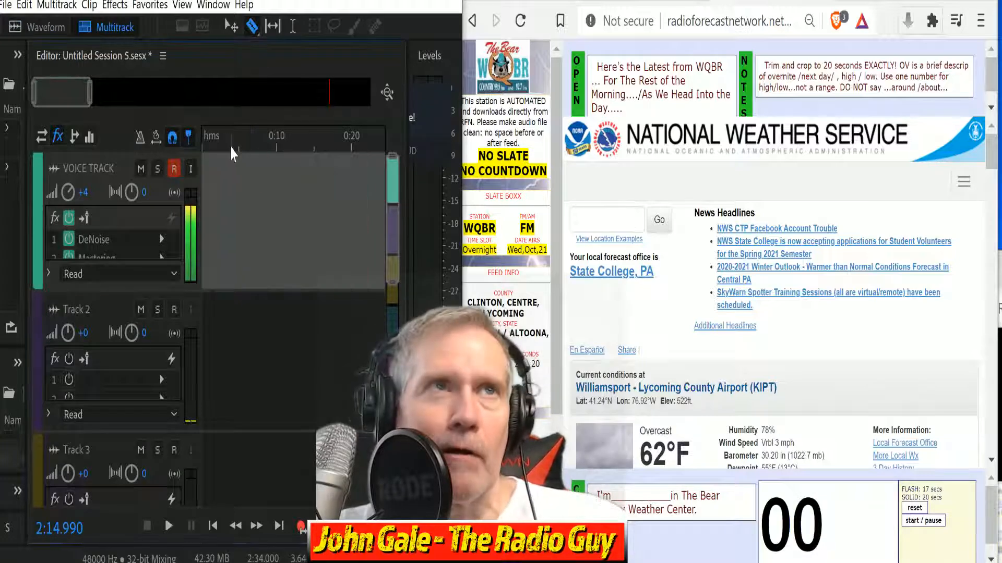
left_click_drag(224, 141, 125, 160)
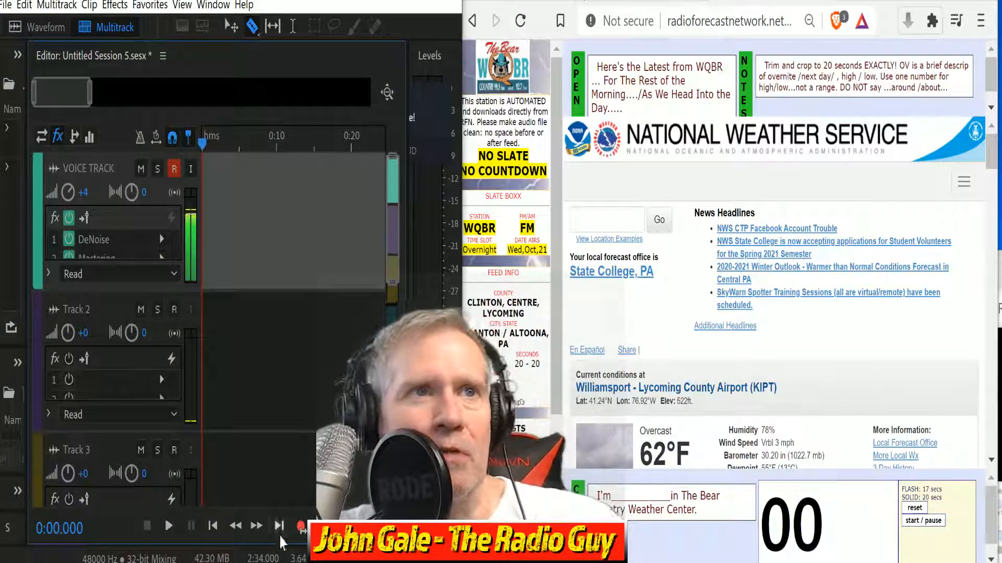
Record the WQBR overnight forecast from the Detailed Forecast on the voice track, resetting the page's timer for a 20-second read.
key("shift+space")
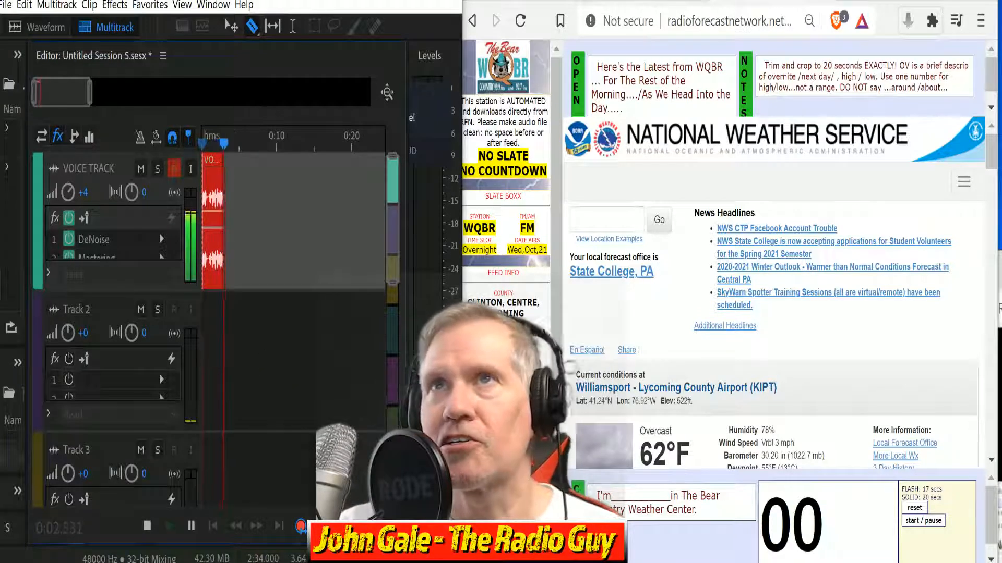
scroll(772, 313, "down", 4)
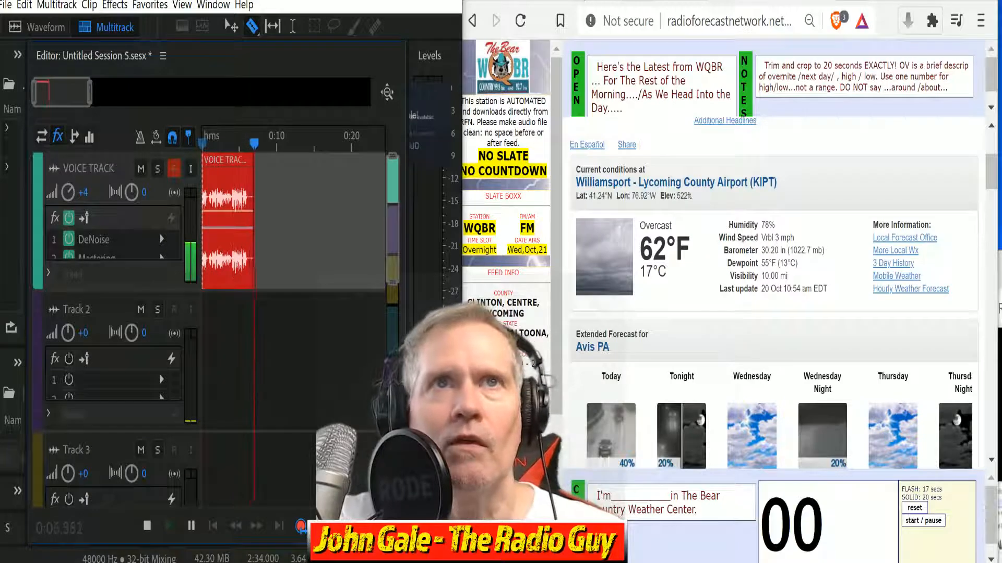
scroll(748, 425, "down", 4)
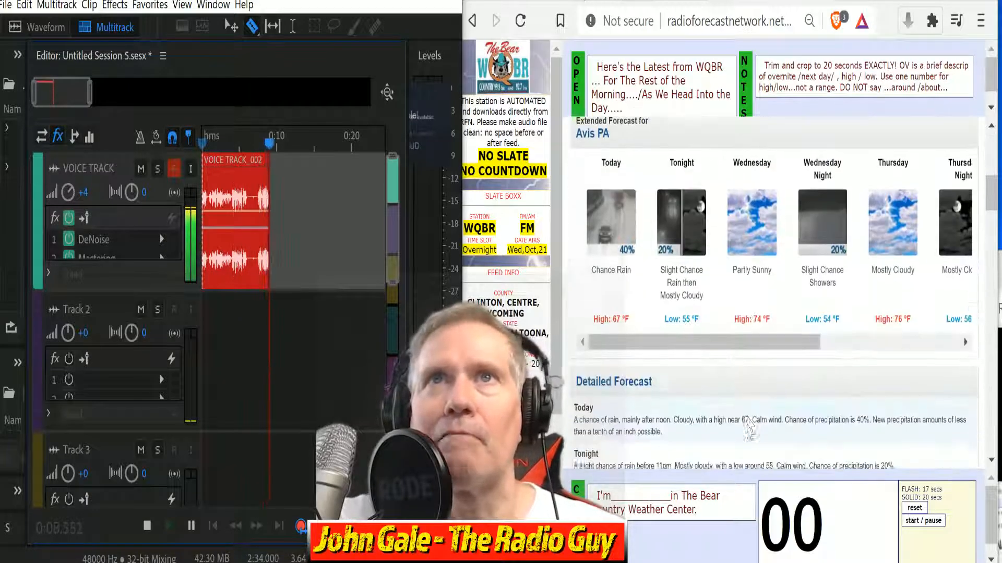
scroll(748, 425, "down", 4)
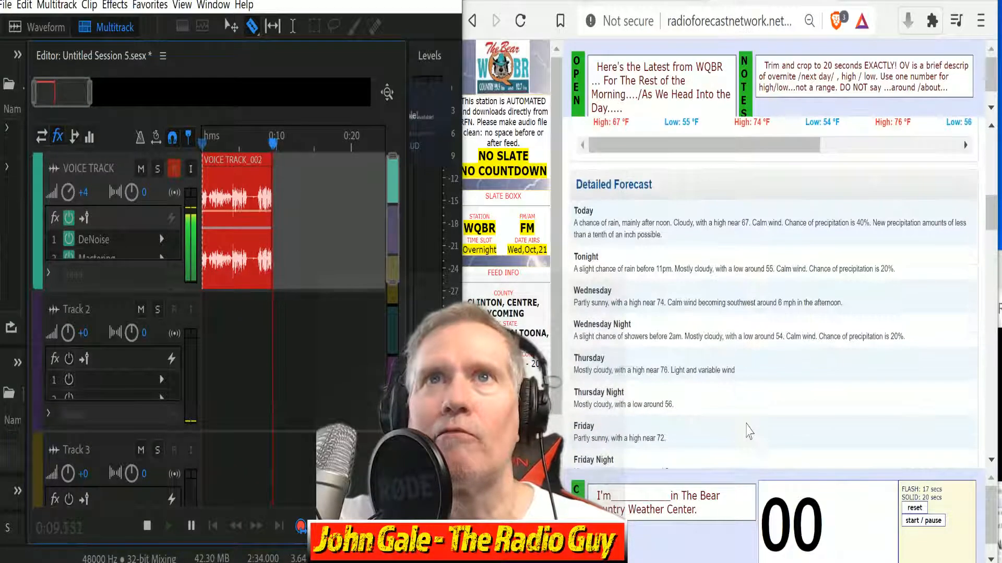
left_click(937, 521)
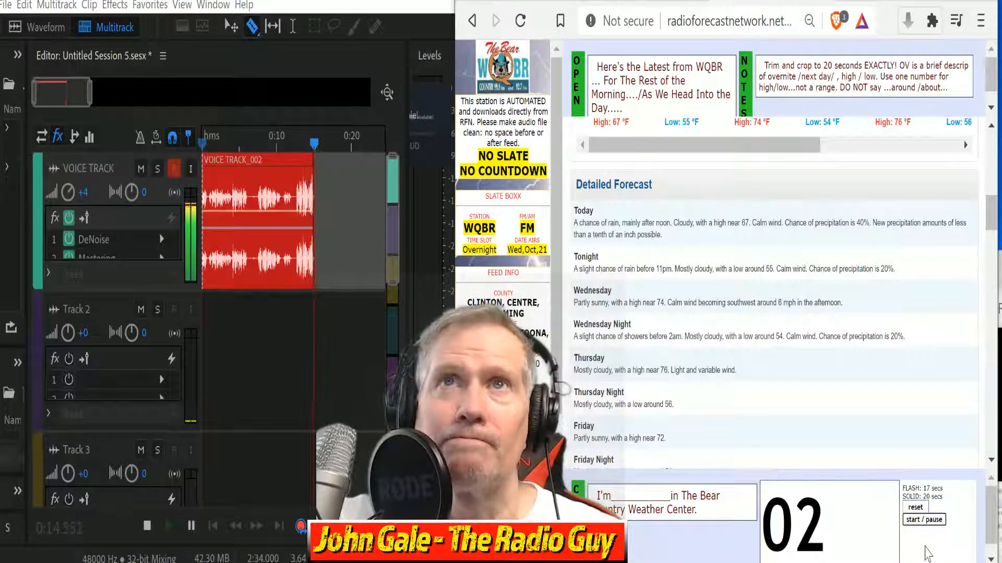
left_click(925, 520)
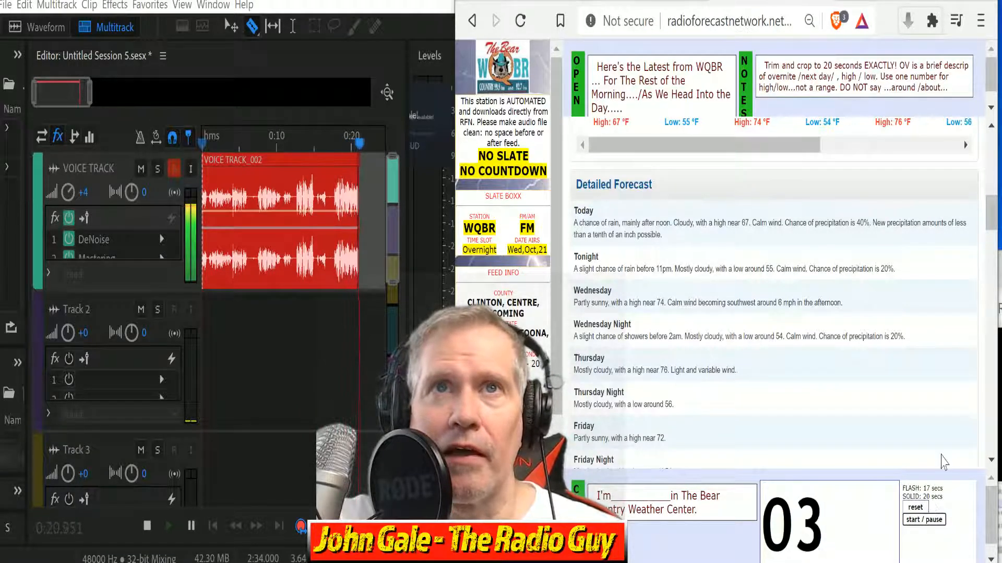
left_click(936, 522)
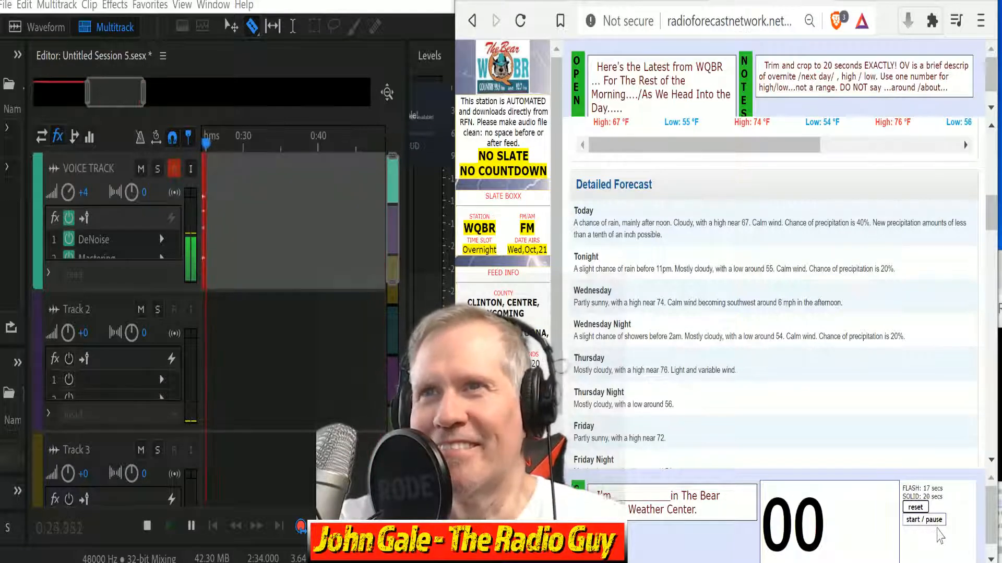
left_click(936, 524)
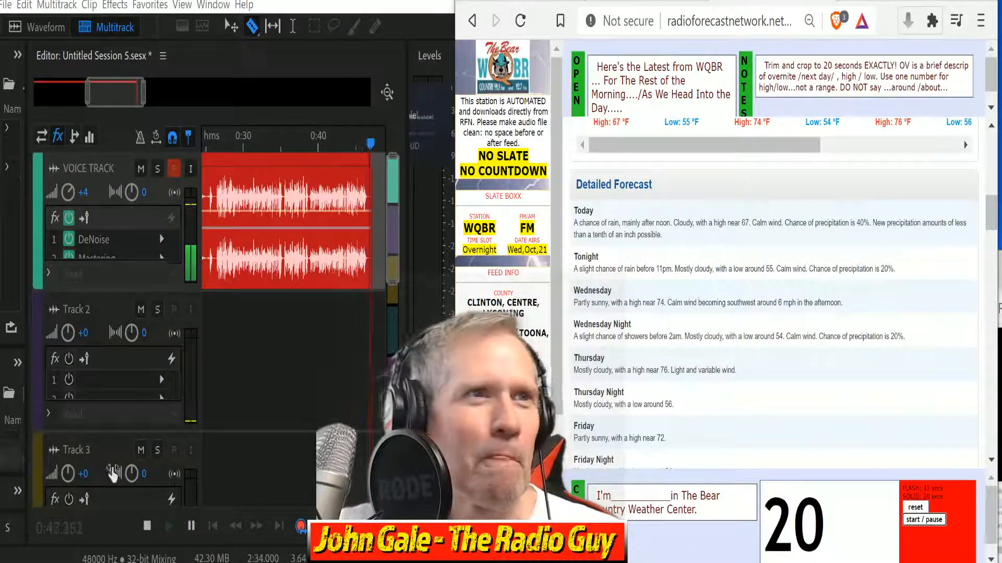
left_click(147, 526)
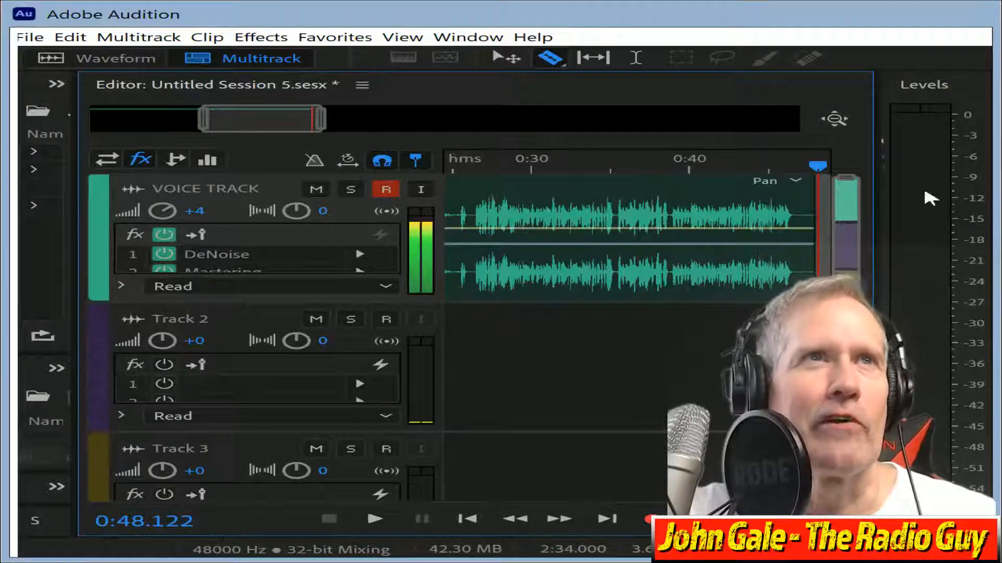
Trim the silence off the voice clip's end, split off and delete its unused first part, and move the remainder to 0:00.
left_click_drag(814, 215, 794, 213)
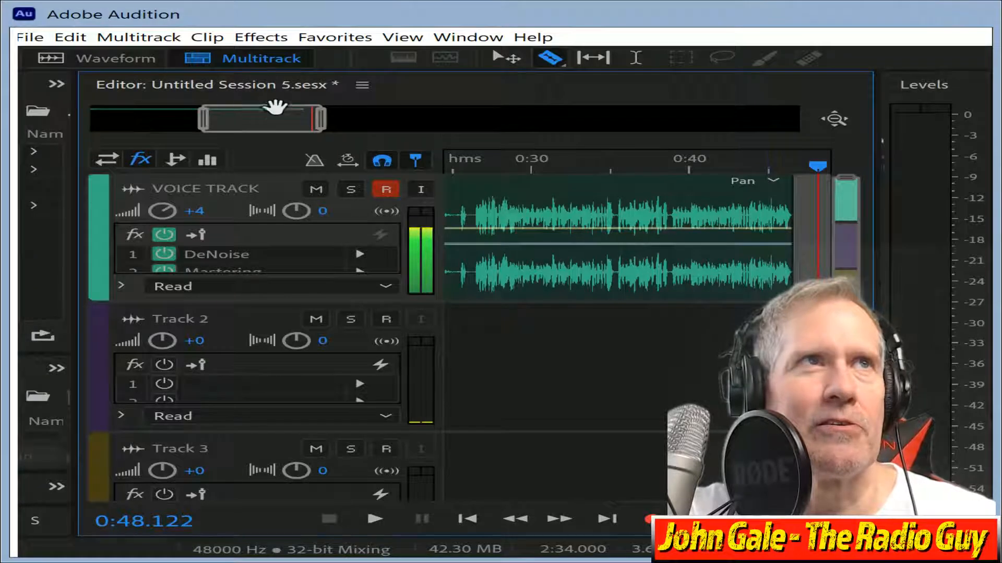
left_click_drag(275, 121, 248, 121)
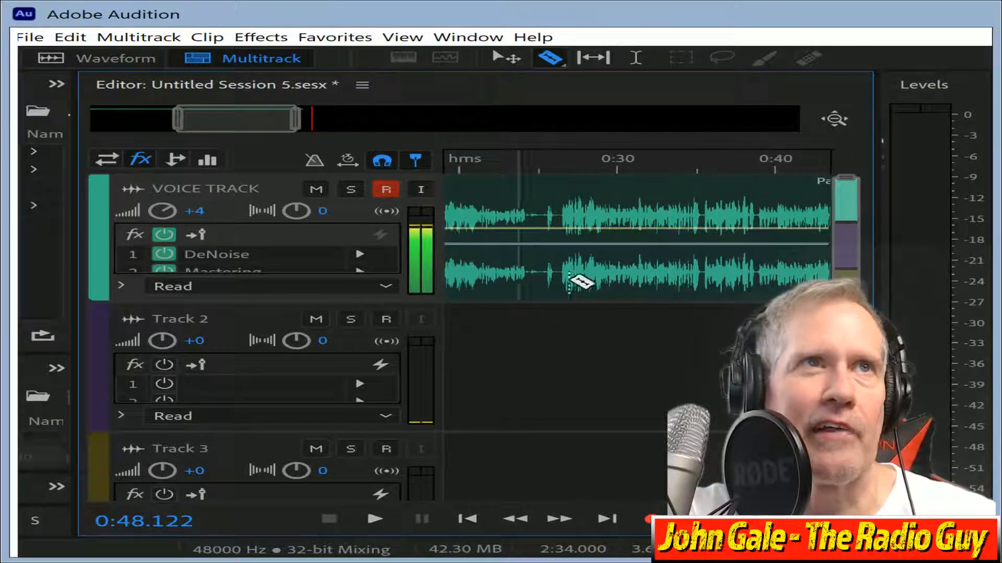
left_click(559, 206)
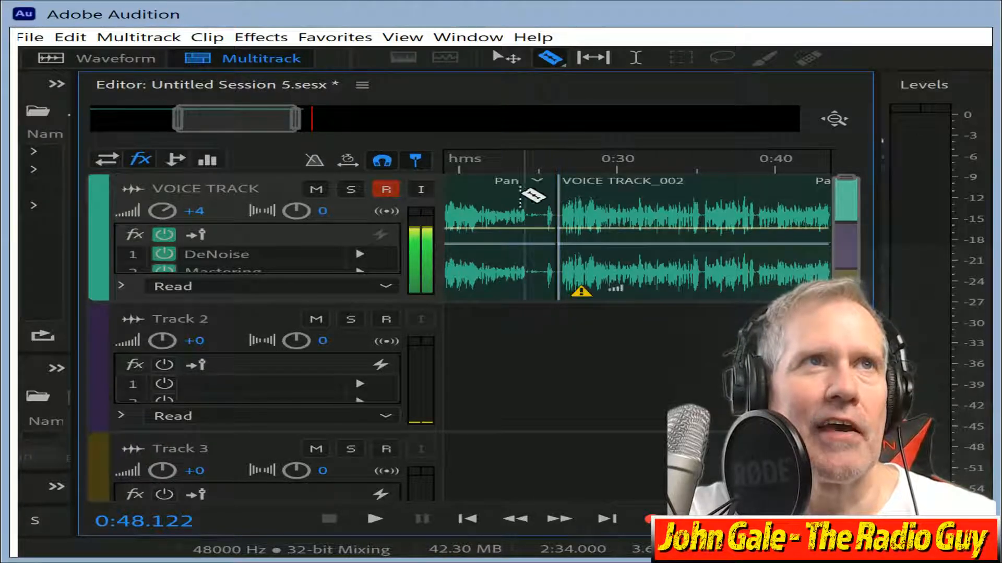
left_click(476, 192)
key("Delete")
left_click_drag(616, 190, 23, 191)
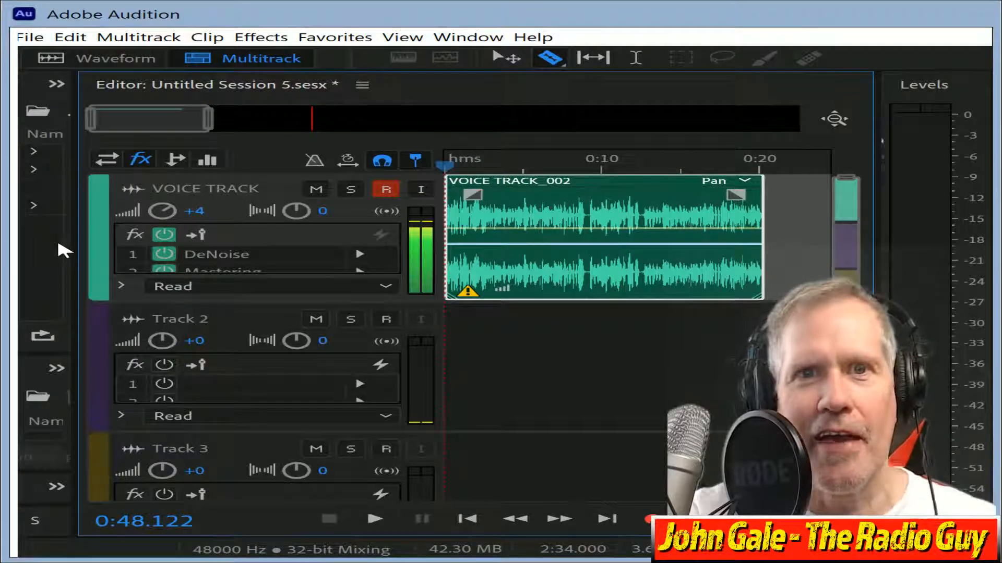
Mix the session down to a new file and repeat the last effect on the whole mixdown.
key("ctrl+alt+shift+m")
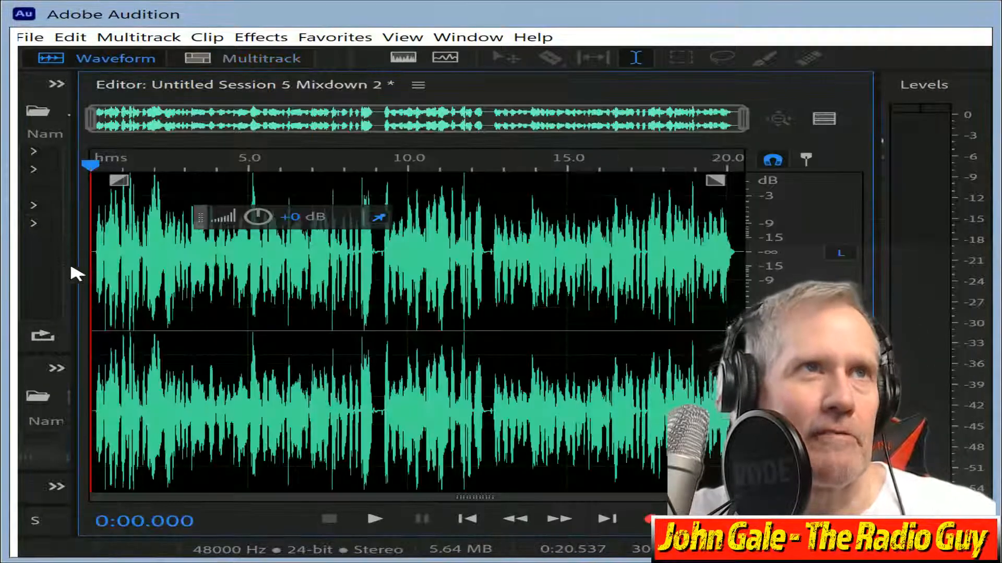
key("ctrl+r")
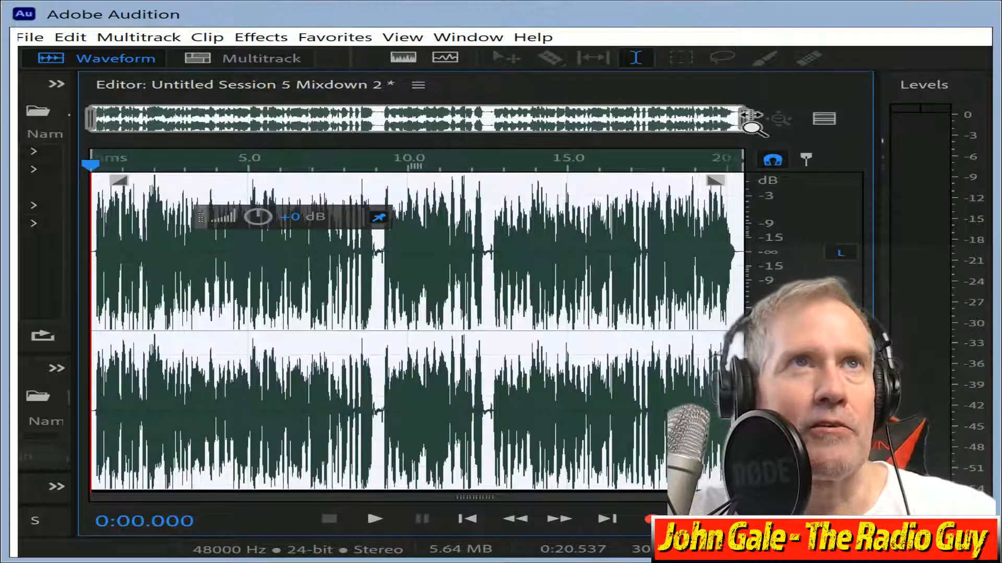
Delete the silence before the first word and after the last word of the mixdown.
left_click_drag(750, 117, 237, 120)
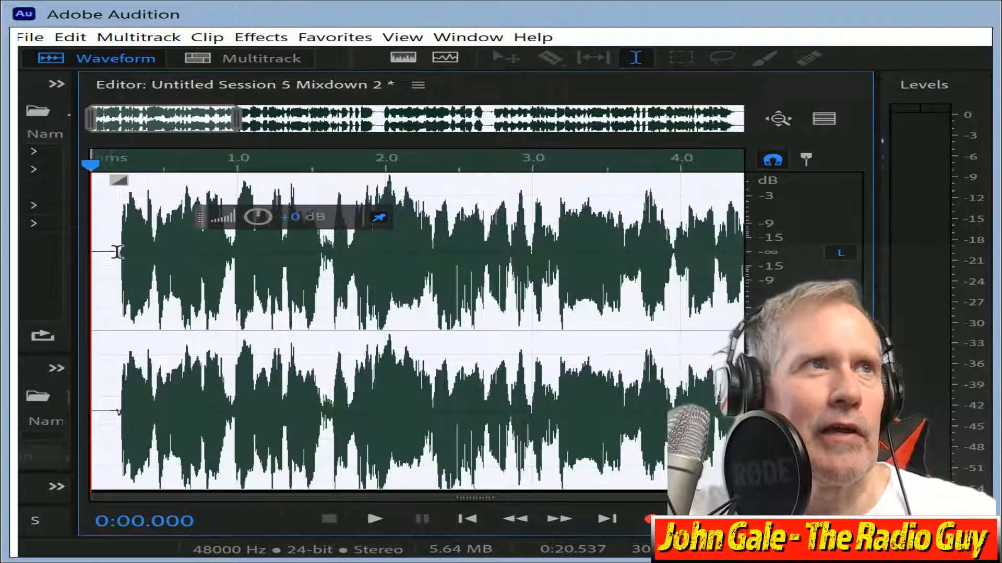
left_click_drag(118, 254, 17, 197)
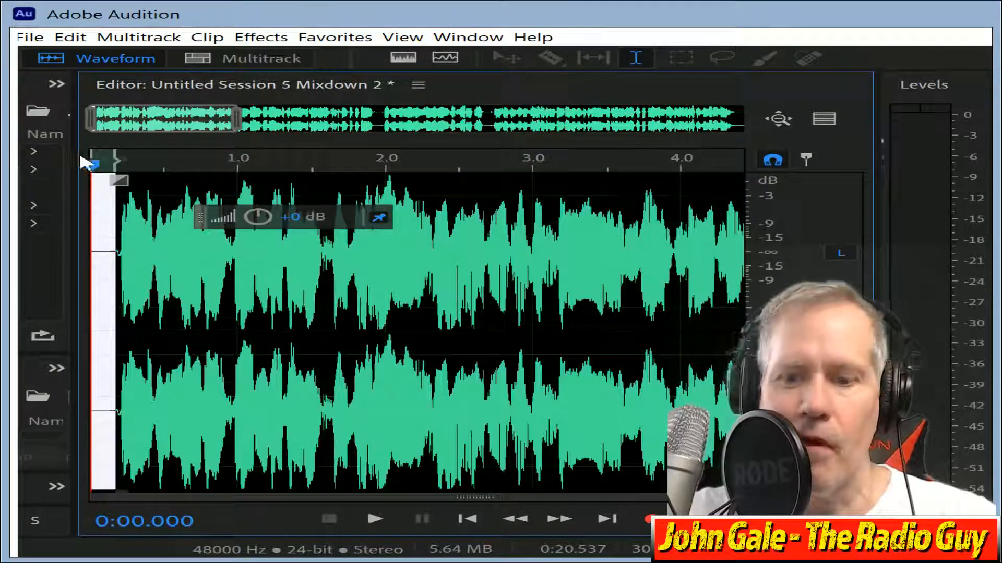
key("Delete")
left_click_drag(164, 123, 730, 130)
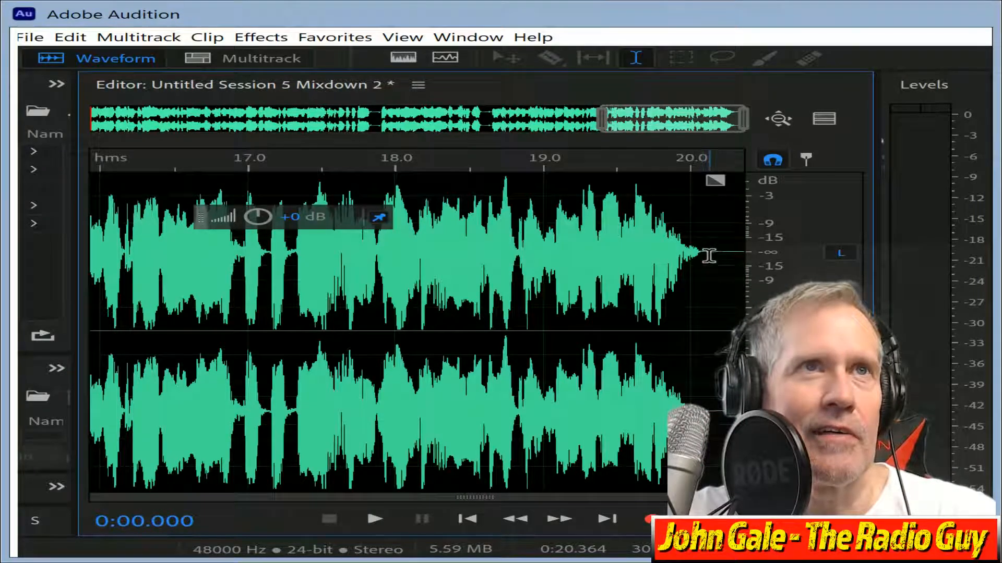
left_click_drag(709, 255, 746, 256)
key("Delete")
Shorten the pause in the mixdown by deleting about 0.18 seconds of silence starting at 0:08.847.
left_click_drag(677, 116, 366, 130)
scroll(351, 360, "up", 3)
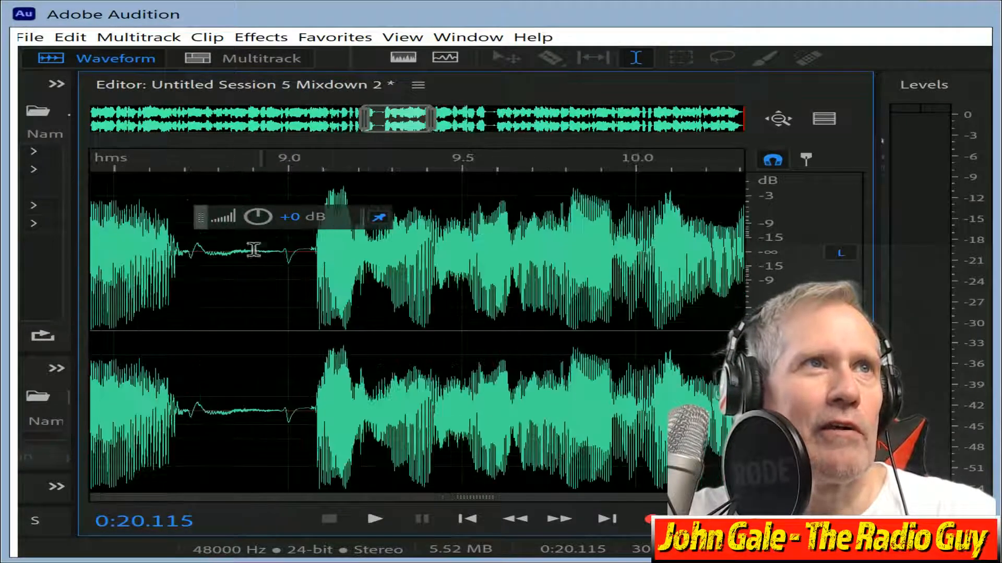
scroll(254, 250, "up", 2)
mouse_move(408, 126)
left_mouse_down()
mouse_move(374, 126)
mouse_move(392, 126)
left_mouse_up()
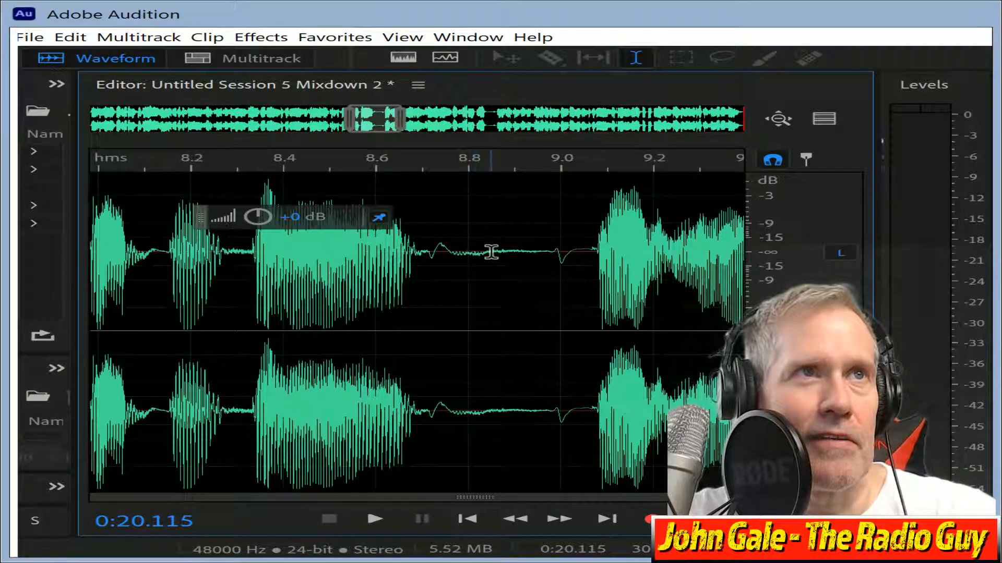
left_click_drag(491, 252, 576, 287)
key("Delete")
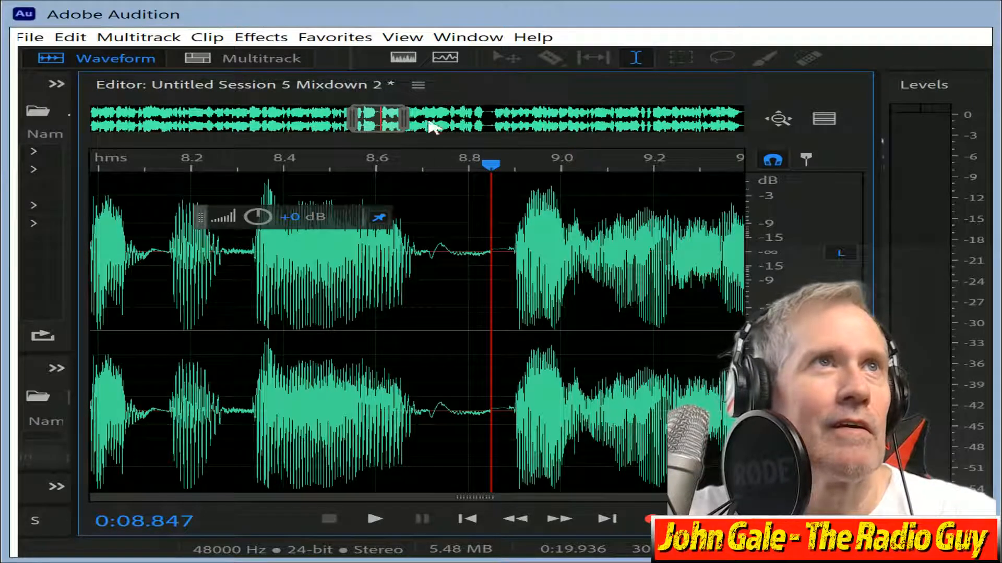
left_click_drag(374, 125, 741, 139)
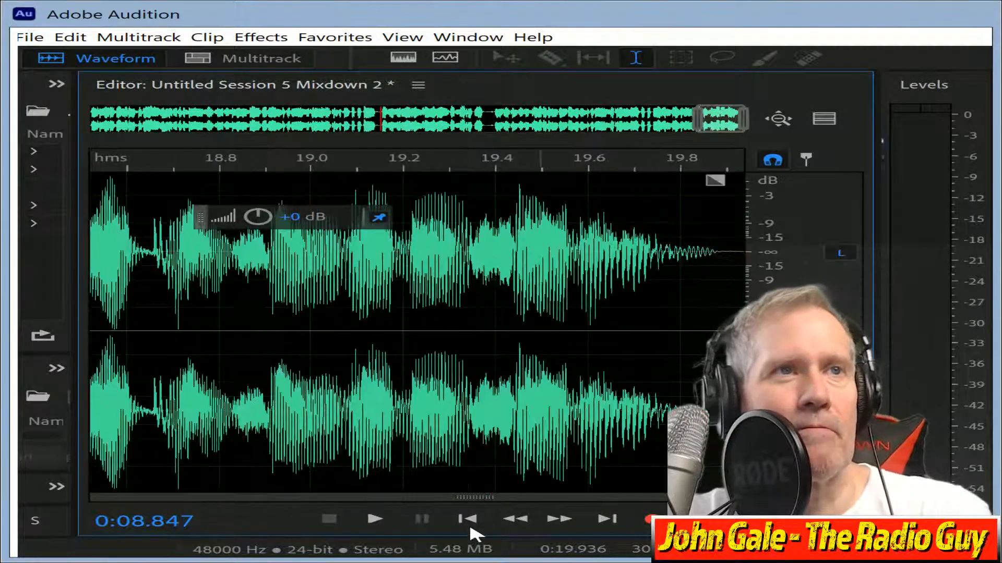
key("ctrl+s")
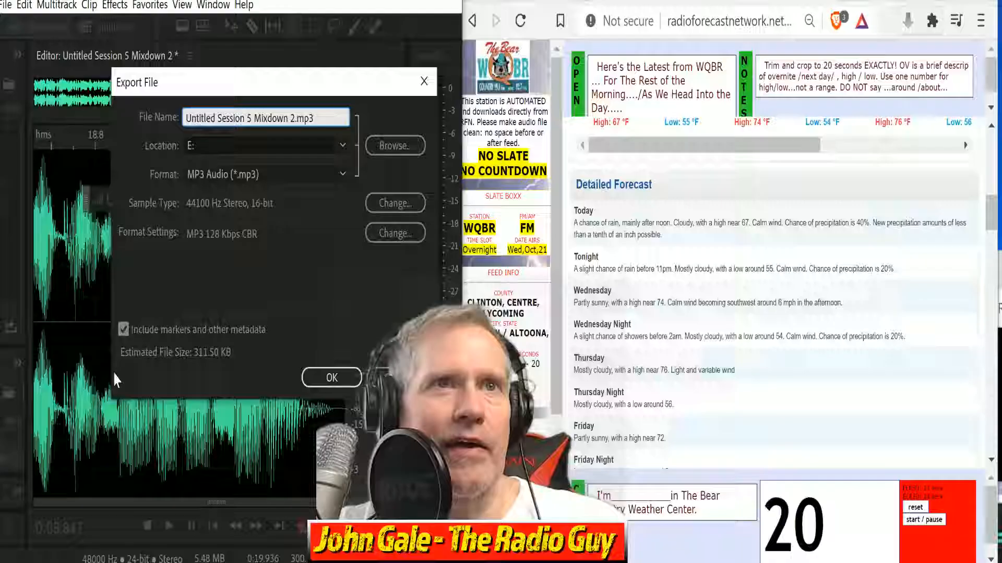
left_click(395, 378)
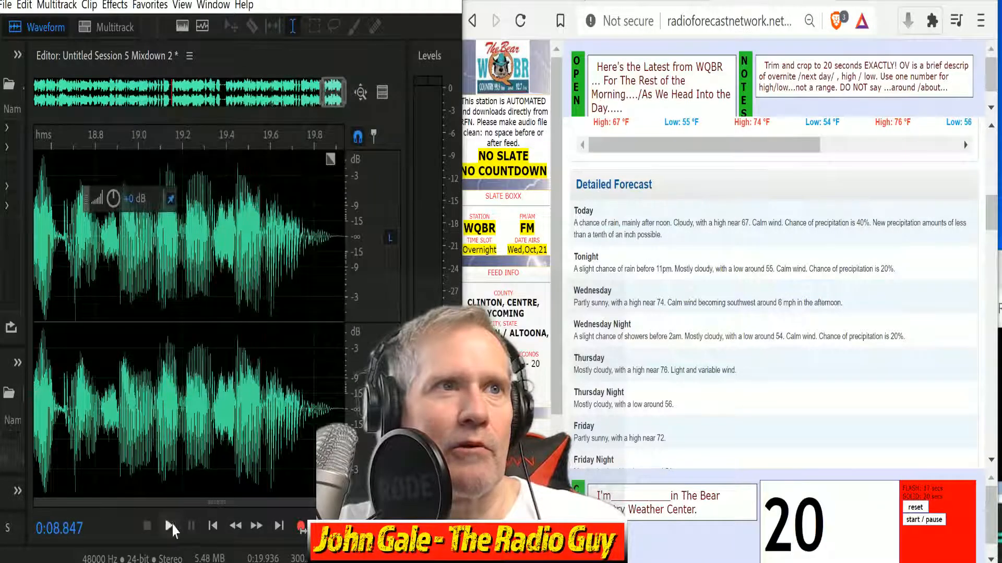
Play the edited mixdown from the beginning to check the forecast read.
left_click(171, 527)
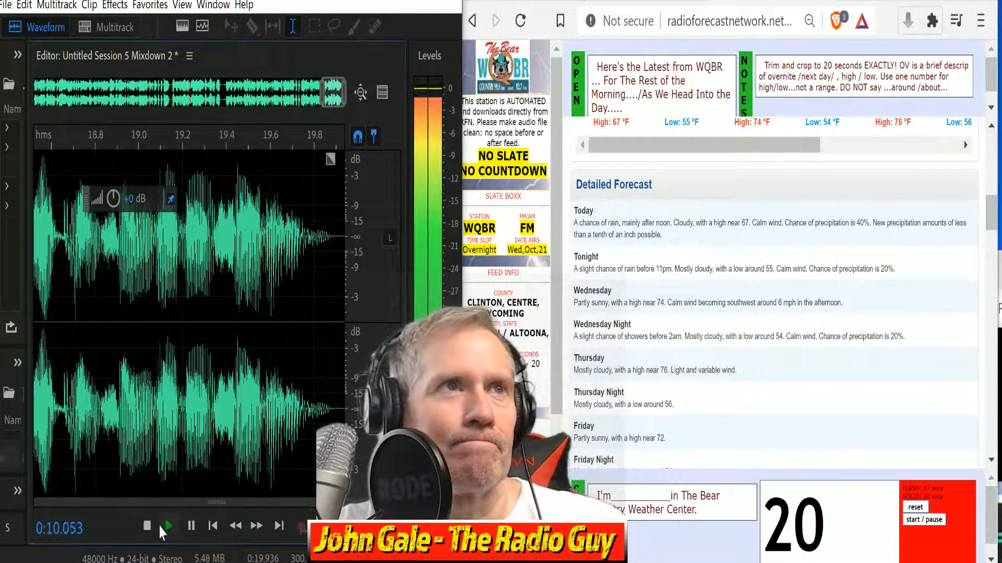
left_click(147, 527)
left_click(212, 527)
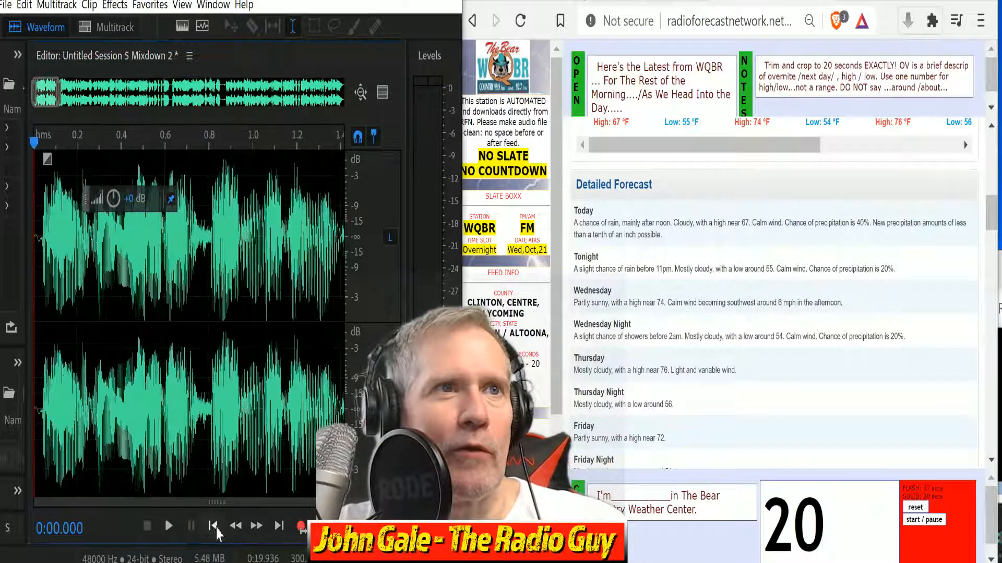
left_click(168, 525)
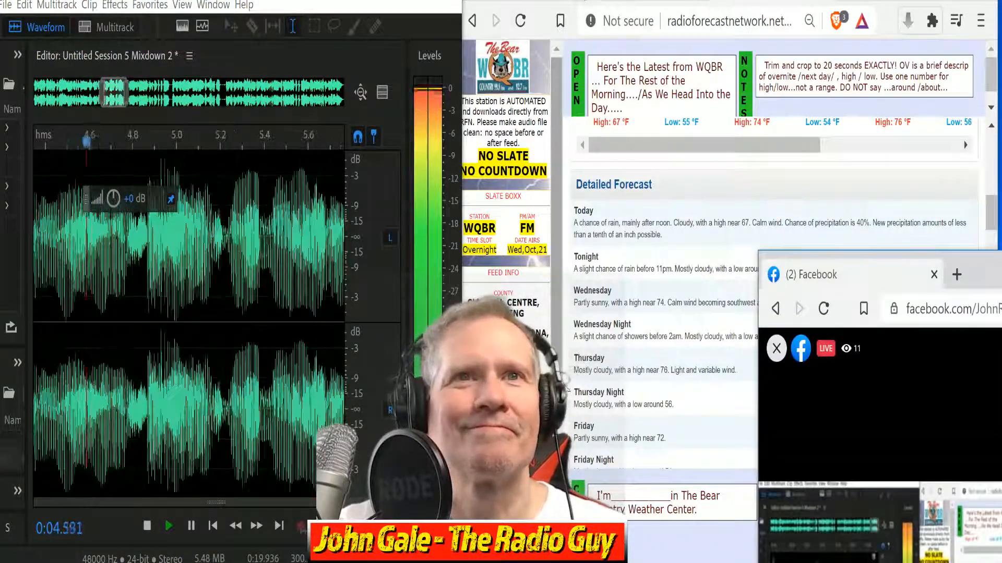
Open the ManageWX FTP Script page for the WQBR overnight feed and copy the suggested file name wqbrfmov.
left_click_drag(557, 353, 557, 403)
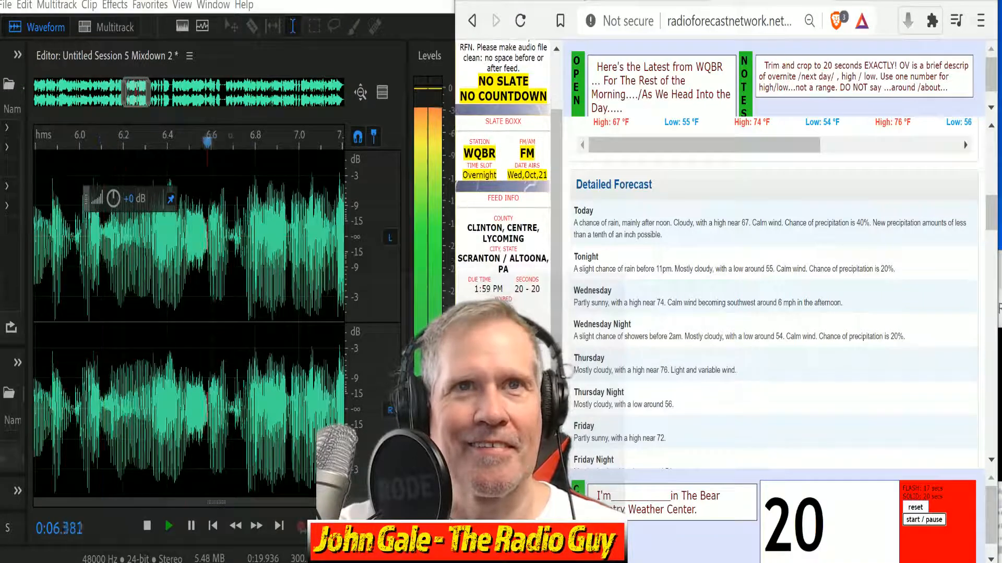
left_click(514, 360)
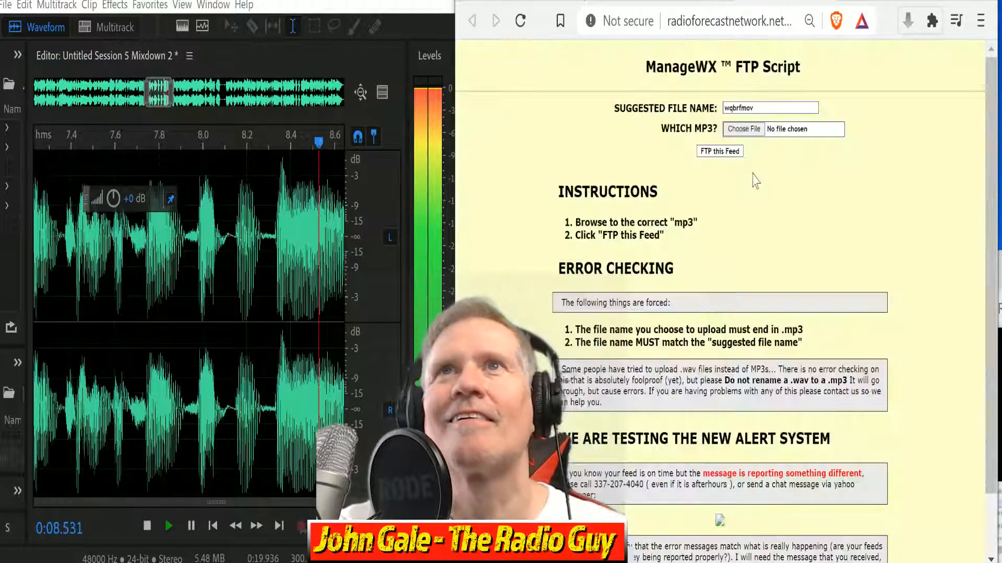
left_click_drag(761, 108, 577, 84)
key("ctrl+c")
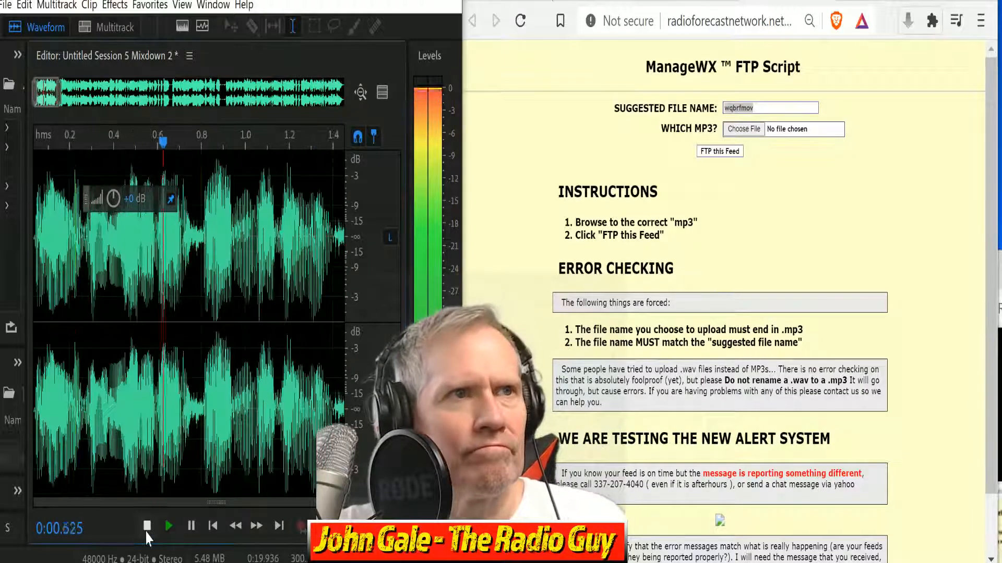
Stop playback and export the mixdown to drive E: as the MP3 file wqbrfmov.mp3, overwriting the existing file.
left_click(147, 527)
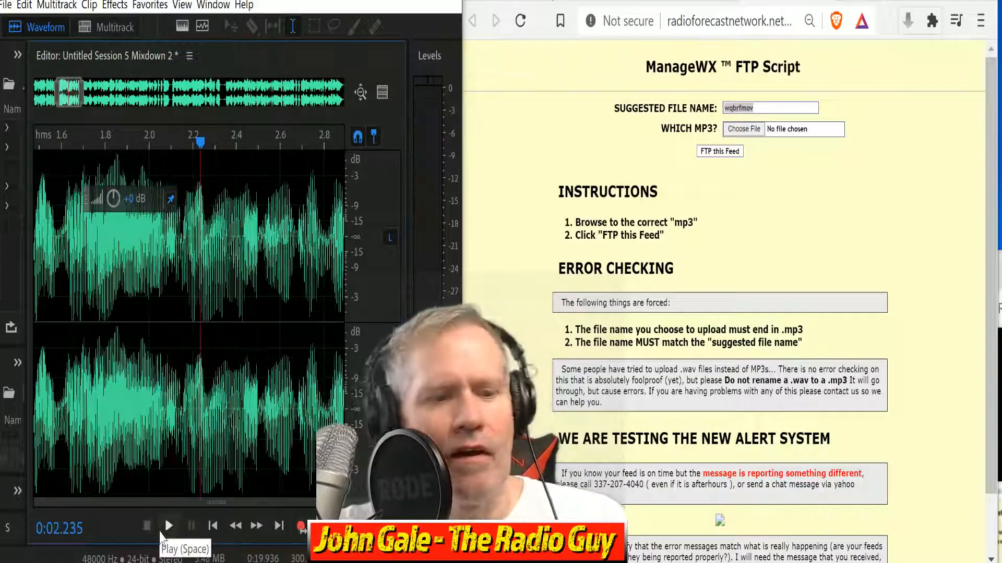
key("ctrl+shift+e")
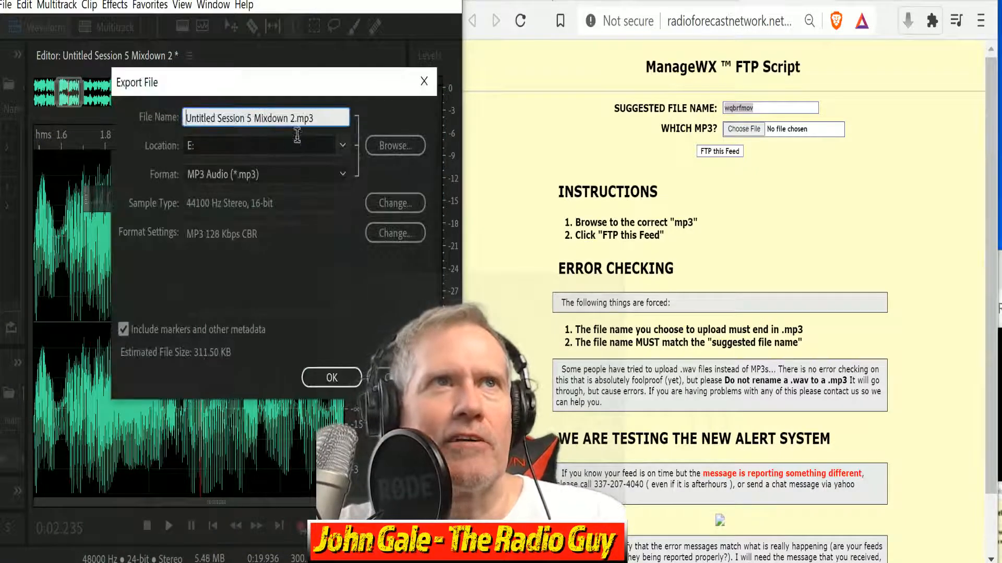
left_click_drag(293, 117, 185, 118)
key("ctrl+v")
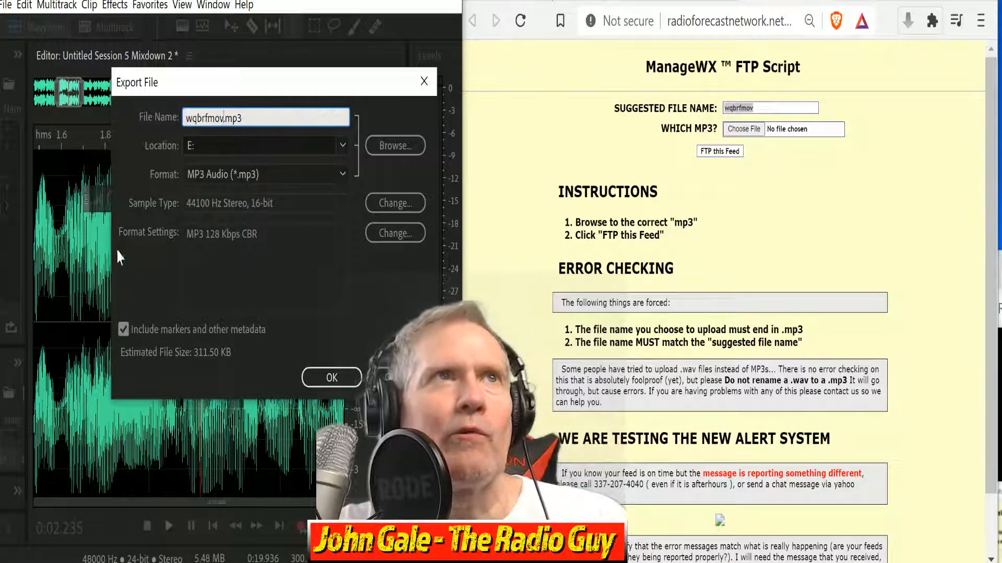
left_click(334, 388)
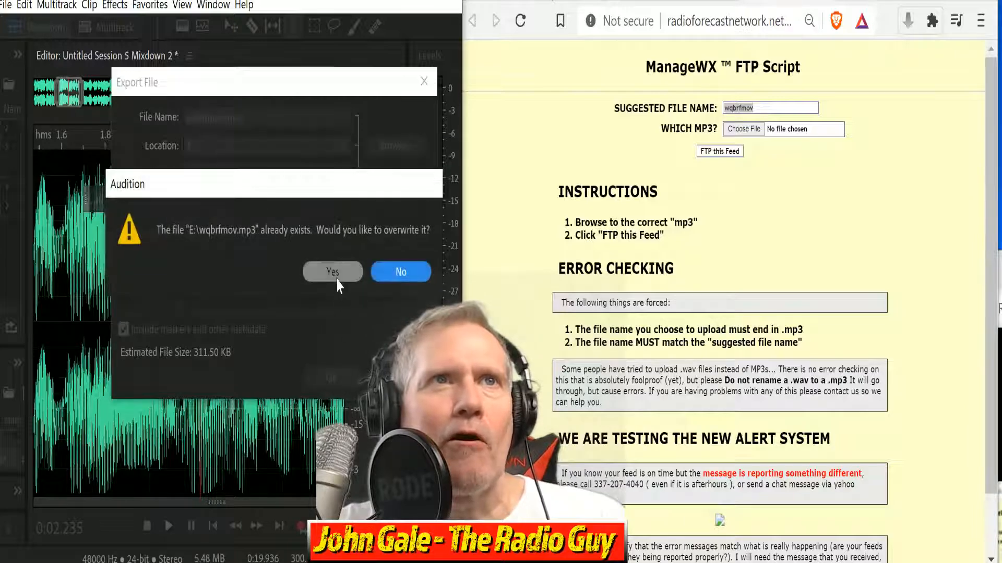
left_click(334, 273)
Upload wqbrfmov.mp3 from drive E: through the ManageWX FTP Script page and close the results window.
left_click(746, 130)
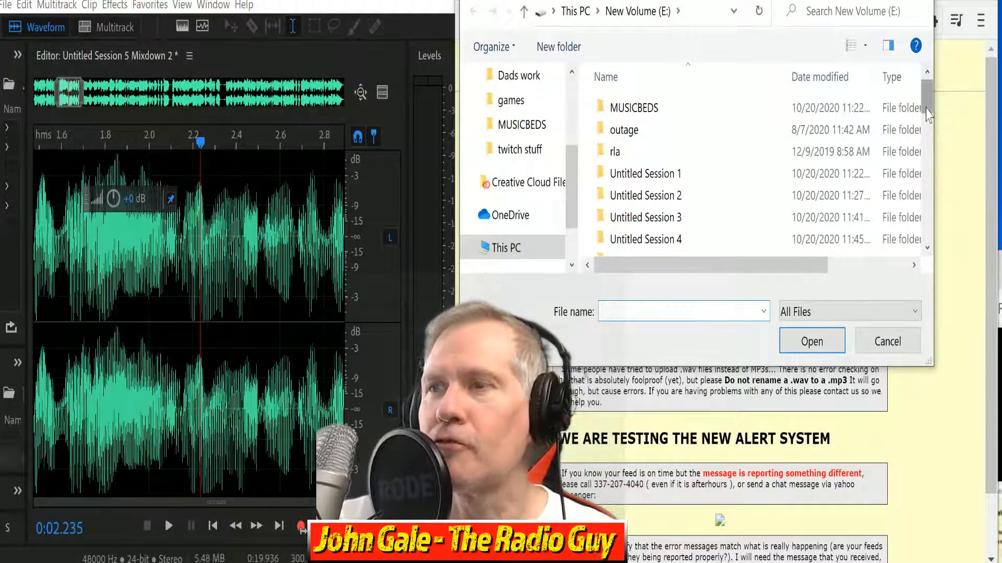
left_click_drag(927, 123, 930, 227)
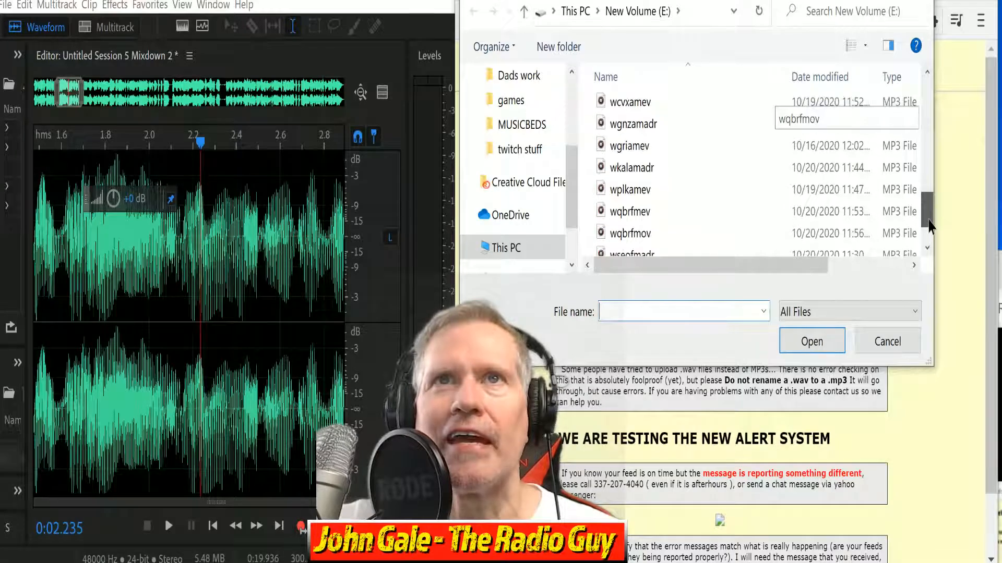
left_click(649, 241)
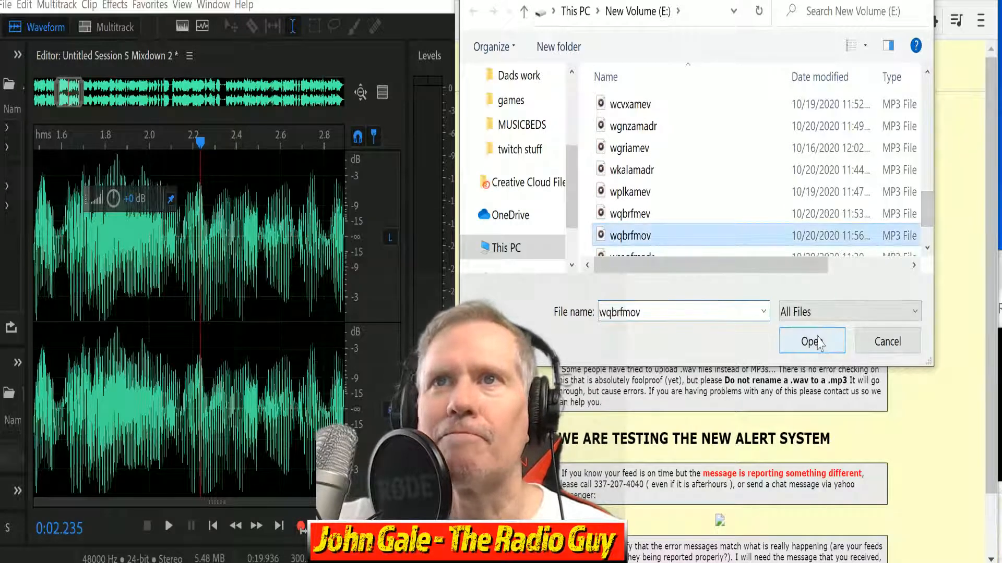
left_click(812, 342)
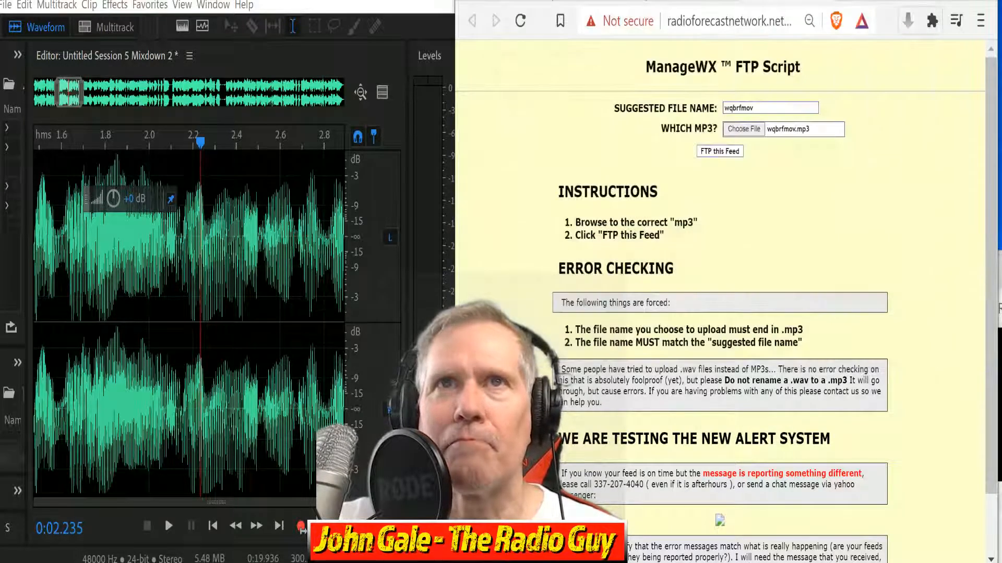
left_click(726, 155)
left_click(724, 311)
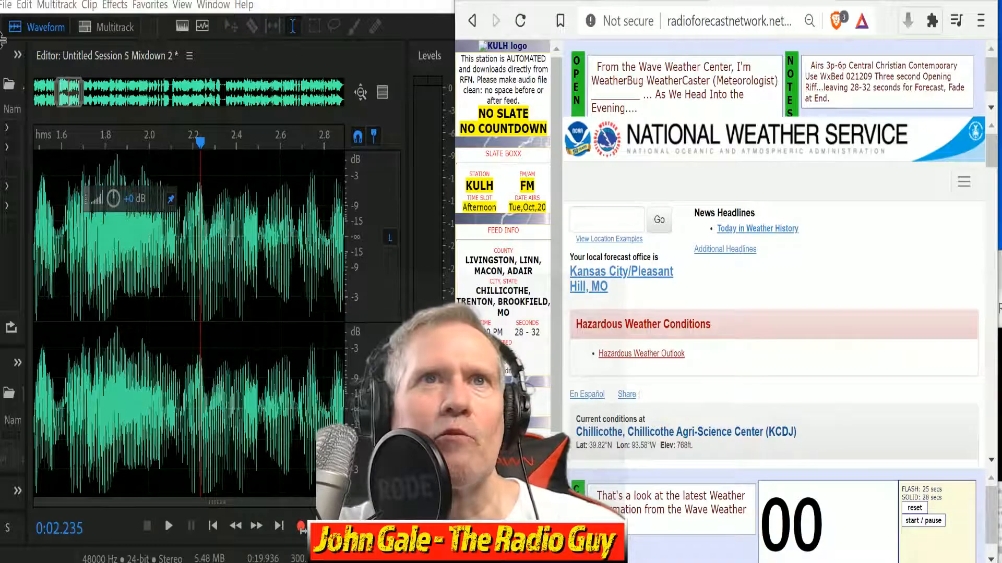
Close all open audio files and the session, discarding all unsaved changes.
left_click(5, 5)
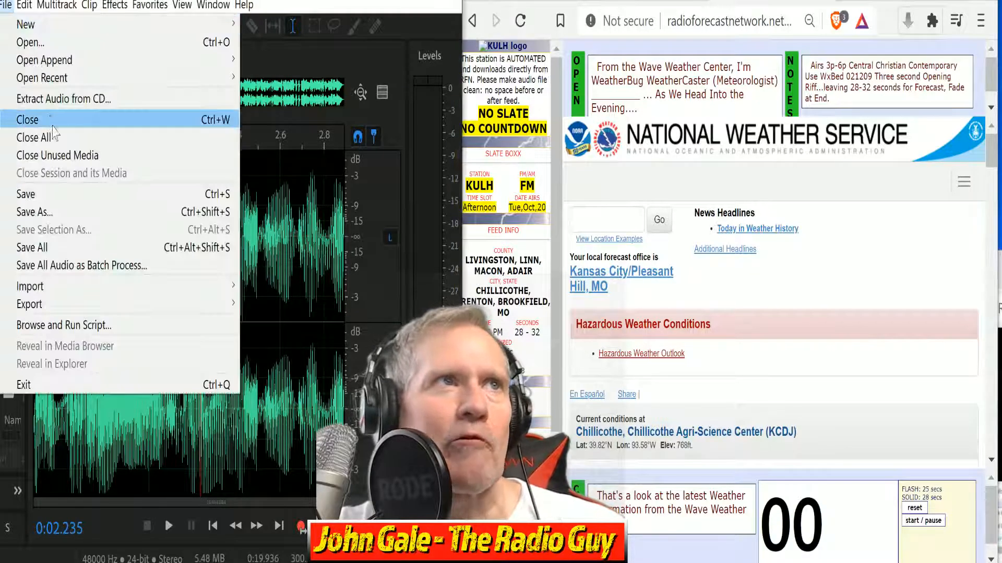
left_click(58, 138)
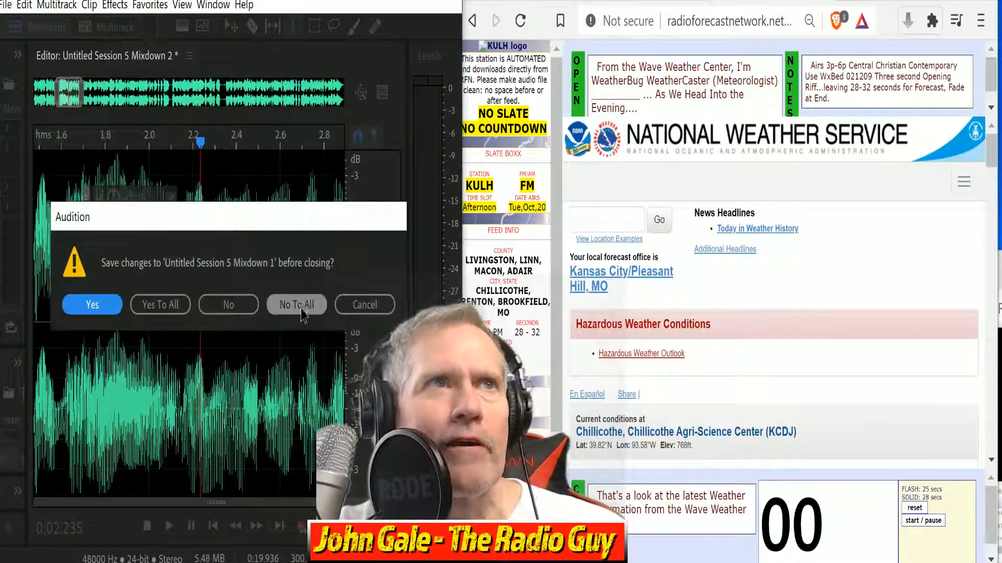
left_click(297, 307)
Create a new multitrack session in folder E: from the KULH NEW template.
left_click(125, 29)
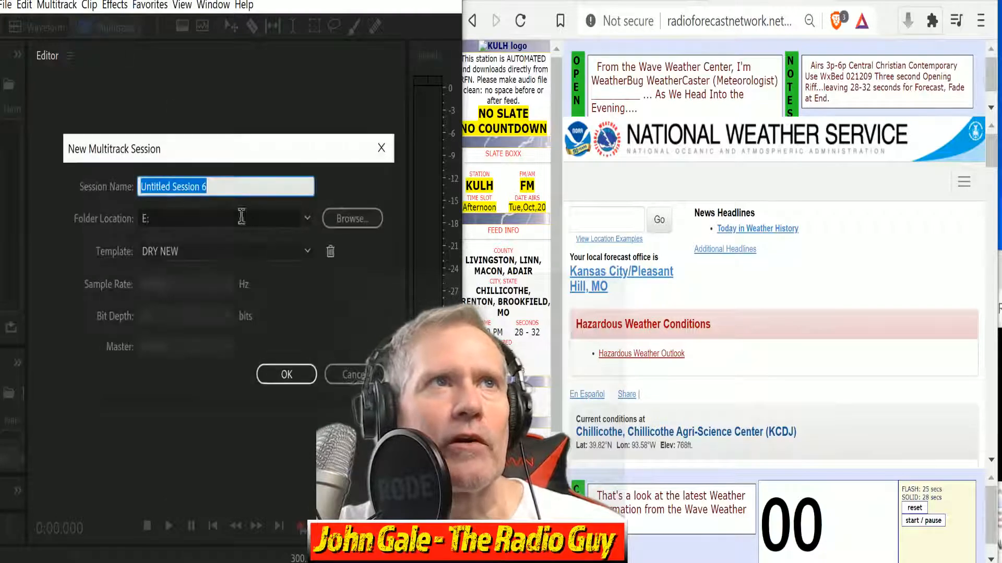
left_click(307, 258)
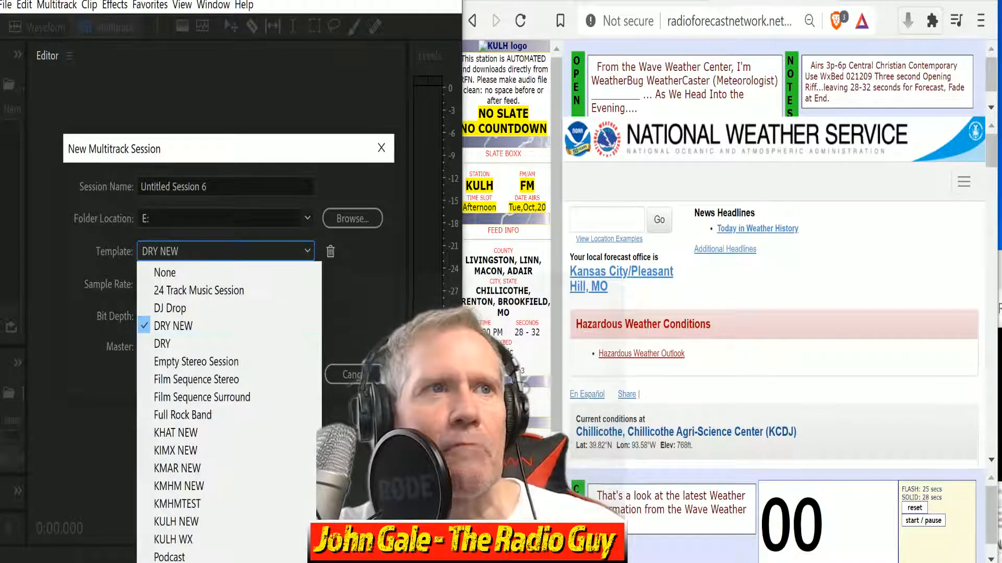
left_click(205, 522)
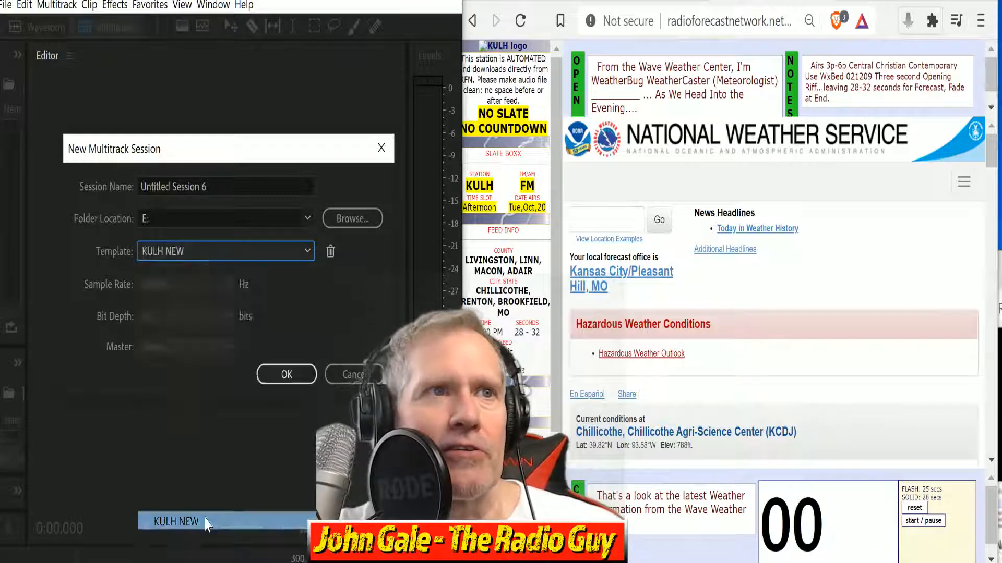
left_click(286, 376)
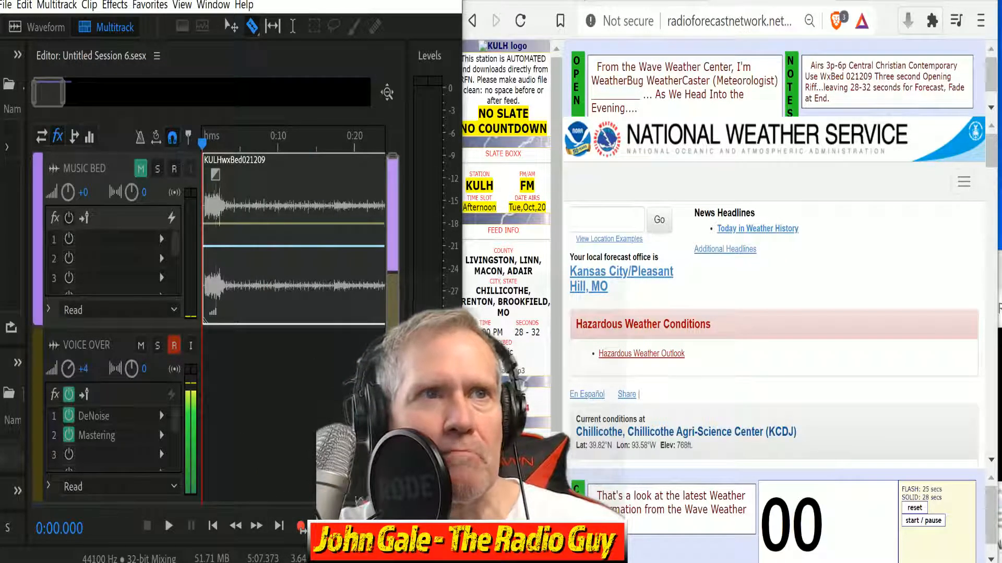
Record the forecast on the VOICE OVER track while following the Chillicothe detailed forecast, and time the read with the page's timer.
left_click(301, 527)
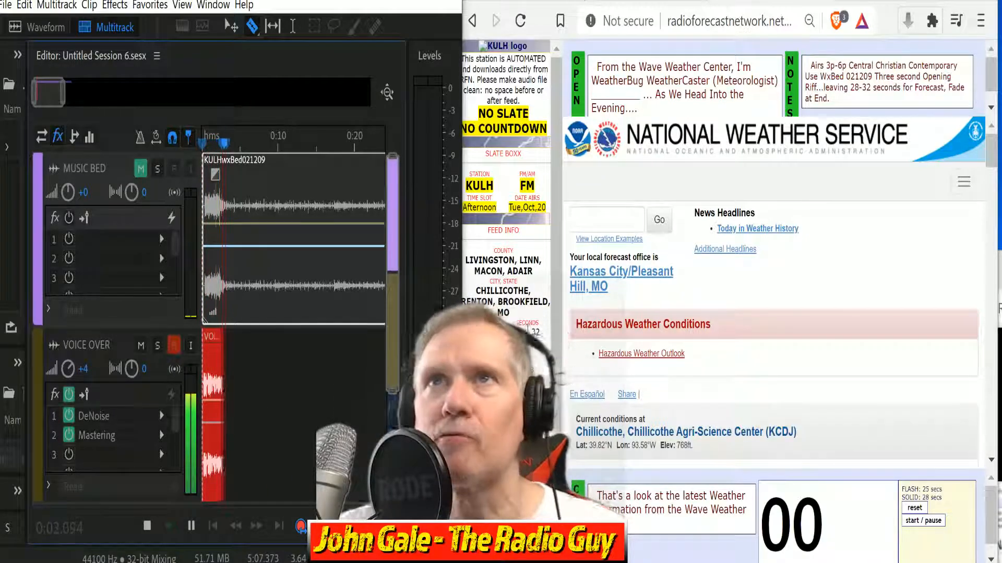
scroll(678, 255, "down", 4)
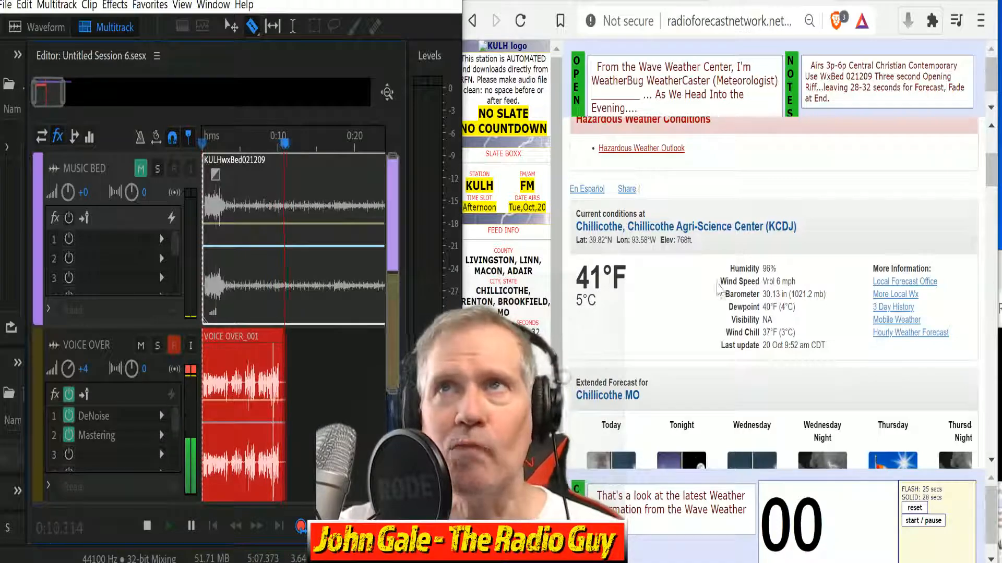
scroll(778, 295, "down", 5)
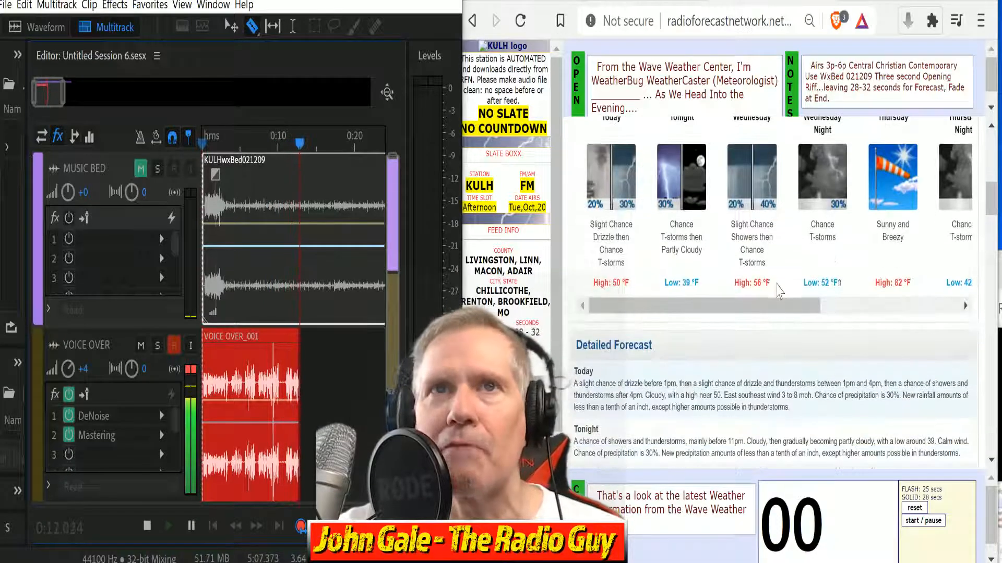
scroll(778, 295, "down", 3)
scroll(779, 296, "down", 4)
scroll(778, 306, "up", 3)
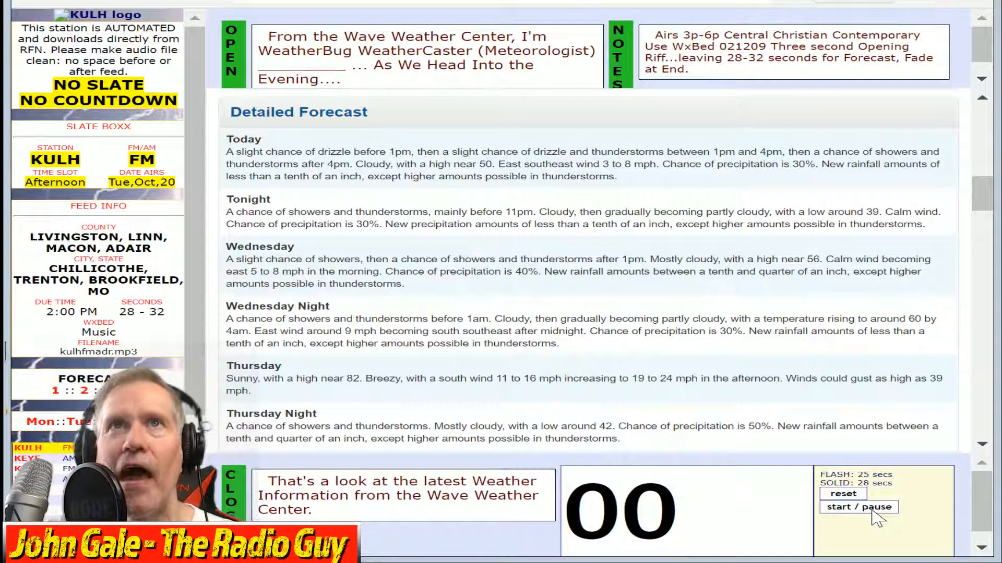
left_click(872, 509)
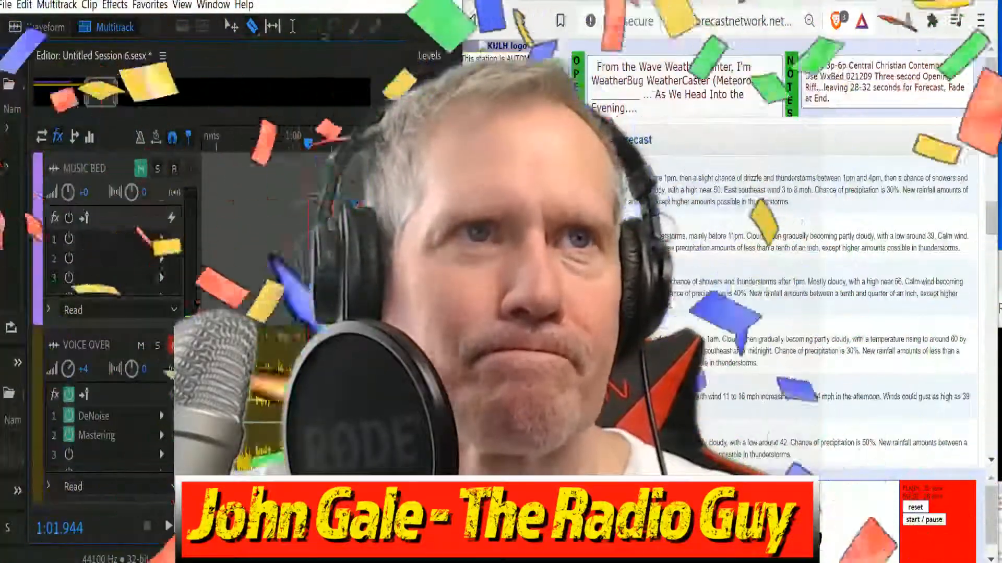
Discard the first part of the voice-over, start the good take about 2.5 s into the session and unmute the music bed.
left_click(297, 340)
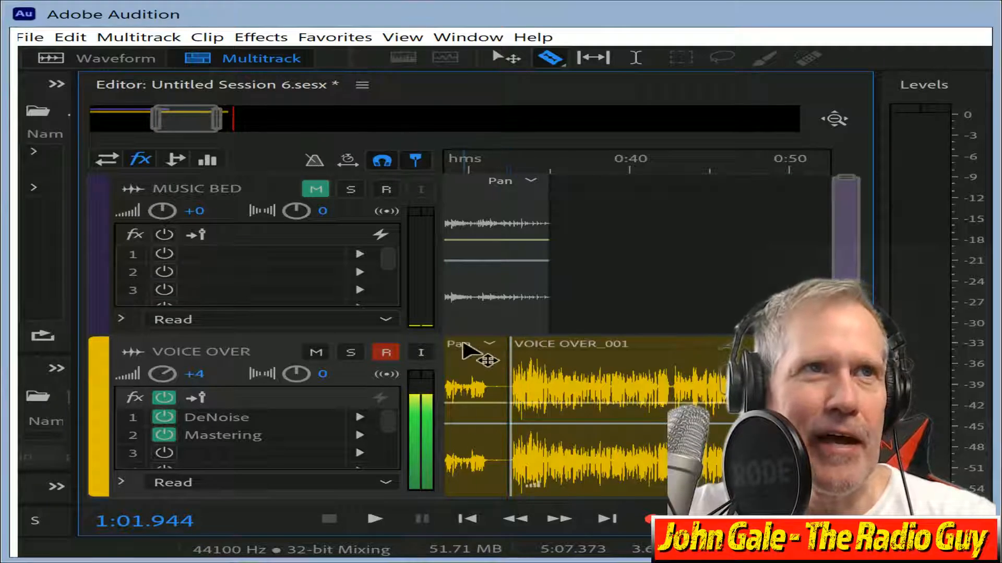
left_click_drag(553, 357, 21, 371)
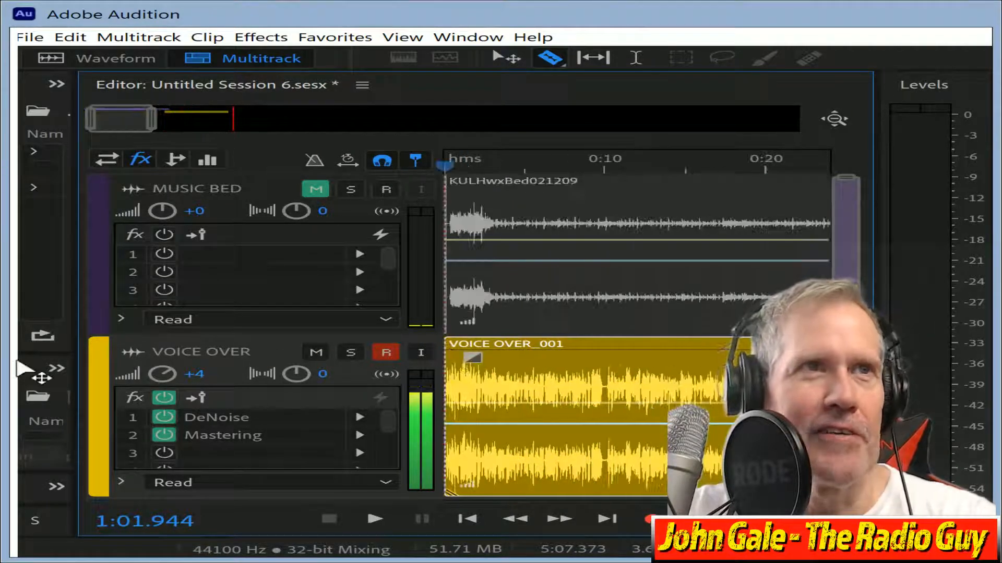
left_click_drag(514, 344, 556, 358)
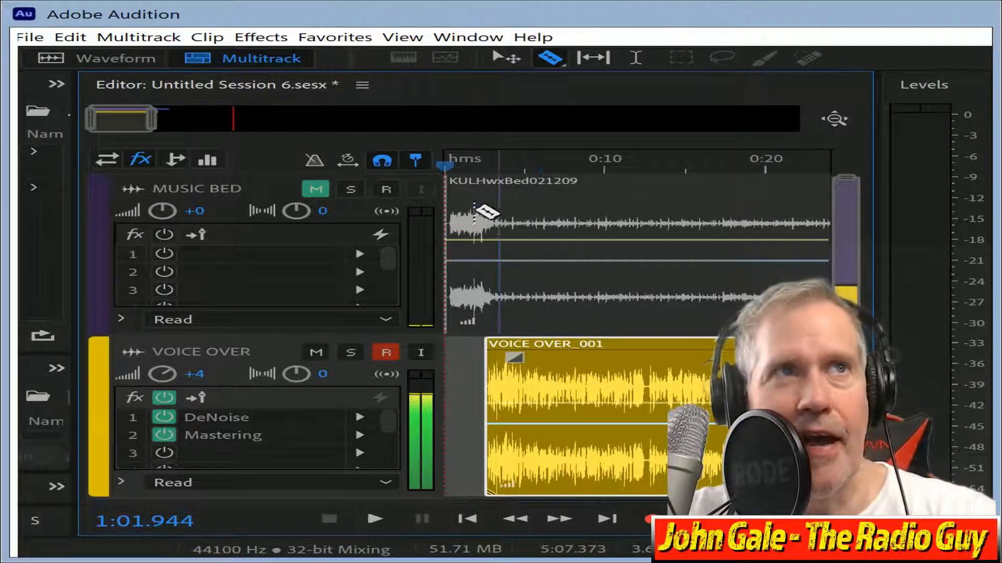
left_click(321, 191)
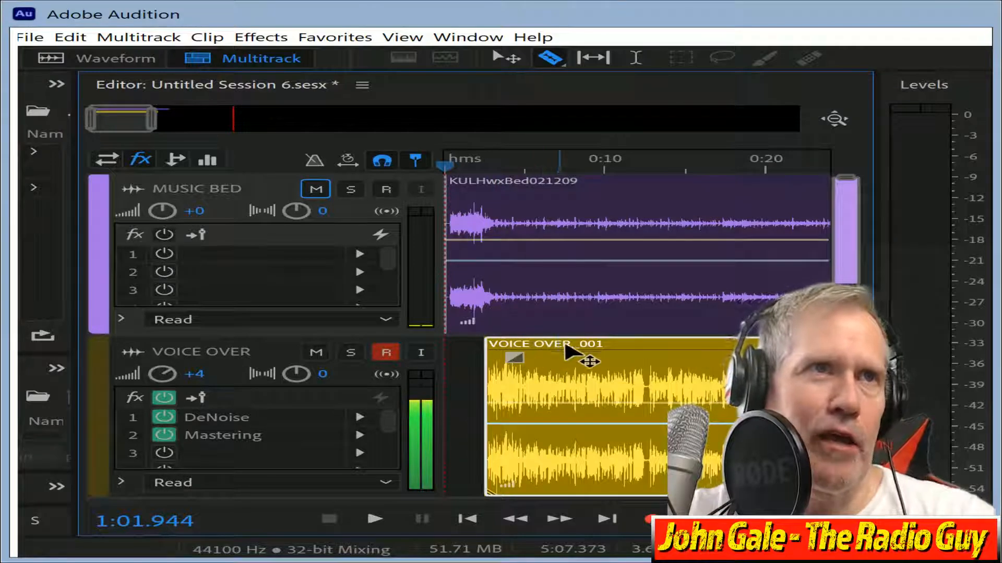
Mix down the session to a new file and boost the level of the entire mixdown.
left_click(449, 546)
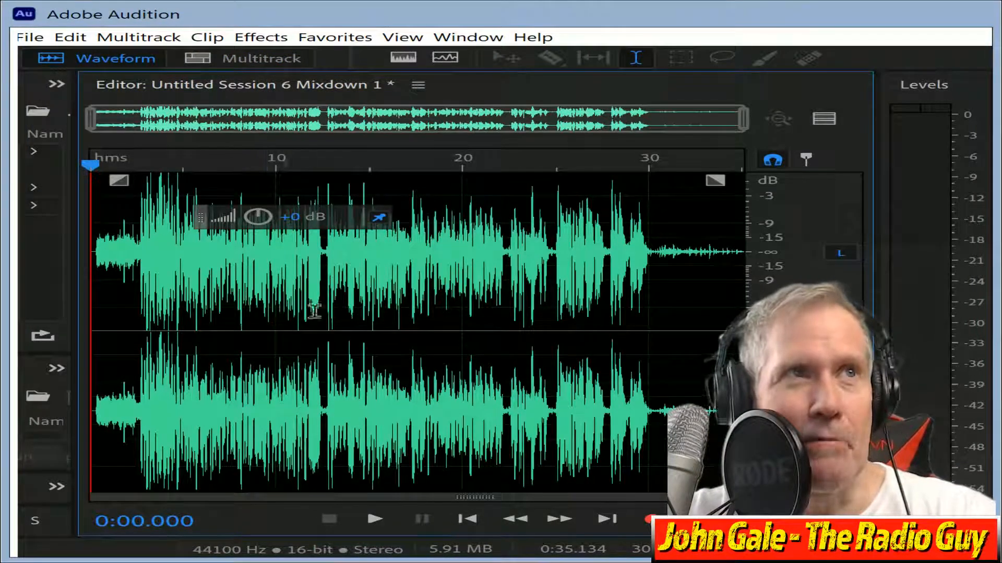
key("ctrl+a")
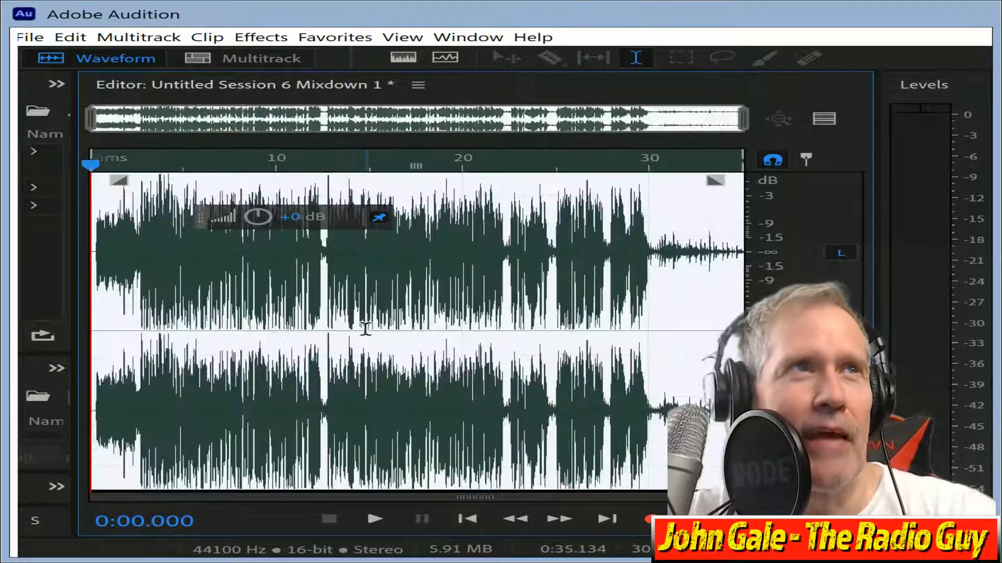
Play the mixdown through to the music tail and cut off everything after 0:31.309.
left_click(374, 519)
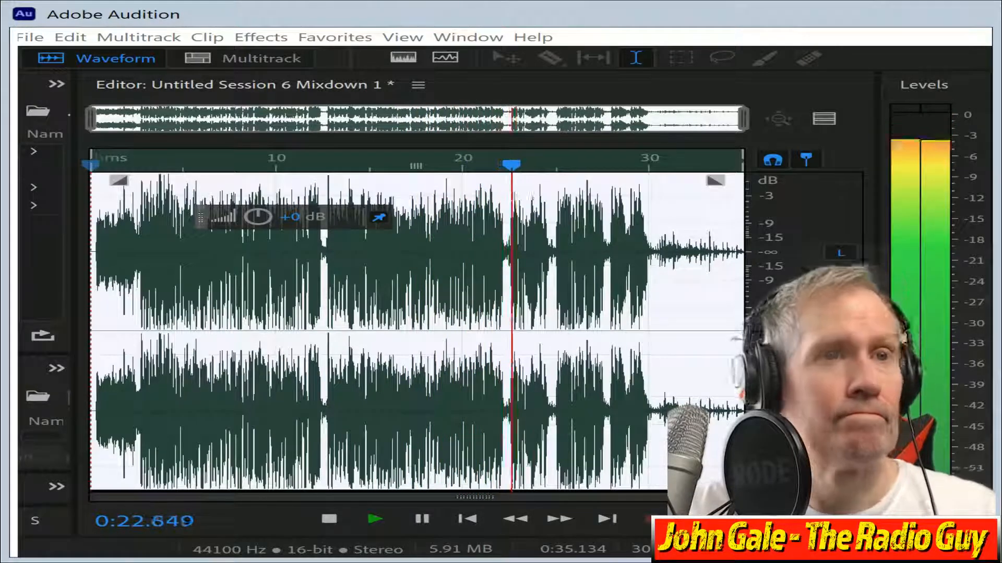
left_click(330, 519)
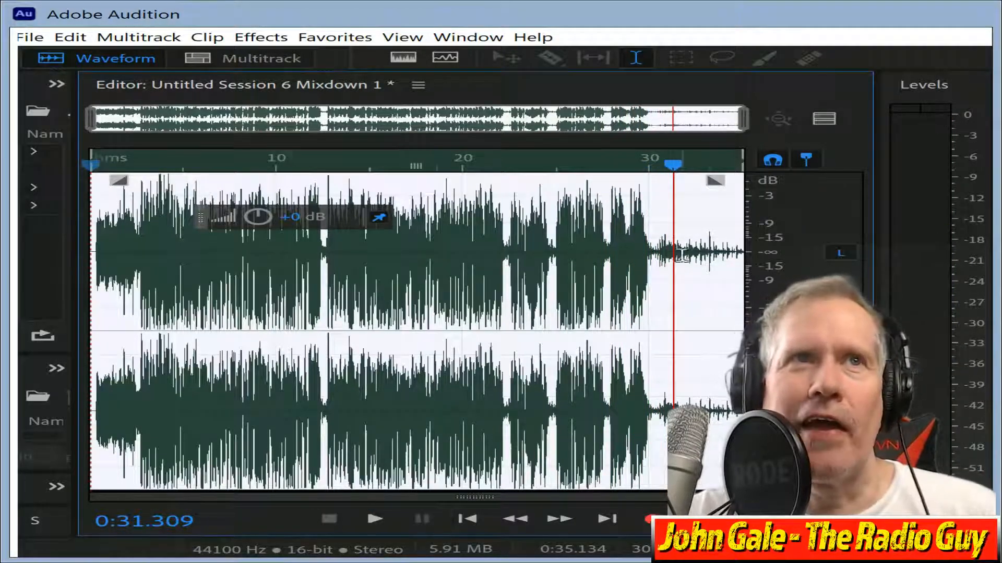
key("shift+Home")
key("Delete")
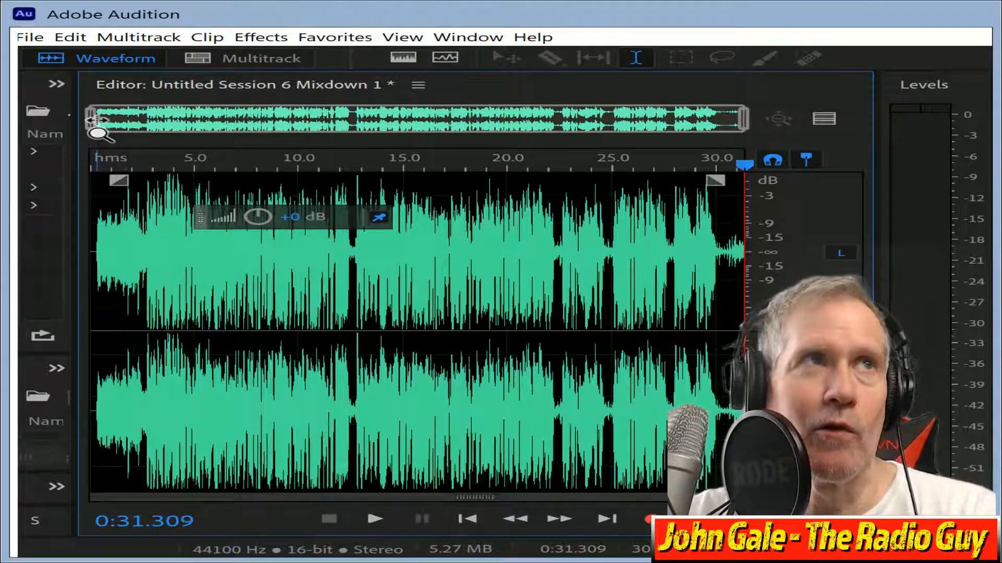
Apply Fade Out to the music tail from 0:29.962 to the end of the mixdown and play it back.
left_click_drag(97, 120, 537, 120)
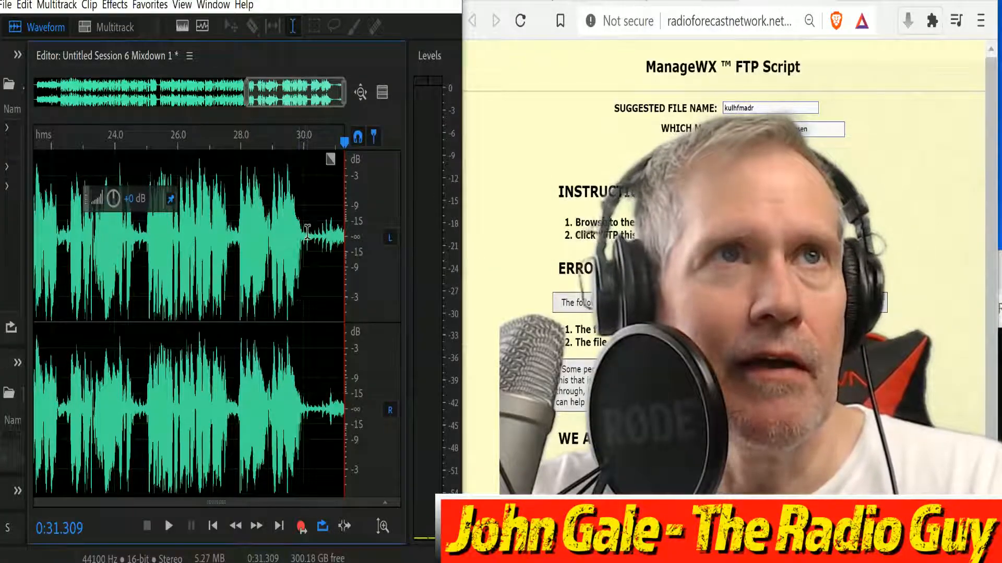
left_click_drag(302, 230, 437, 268)
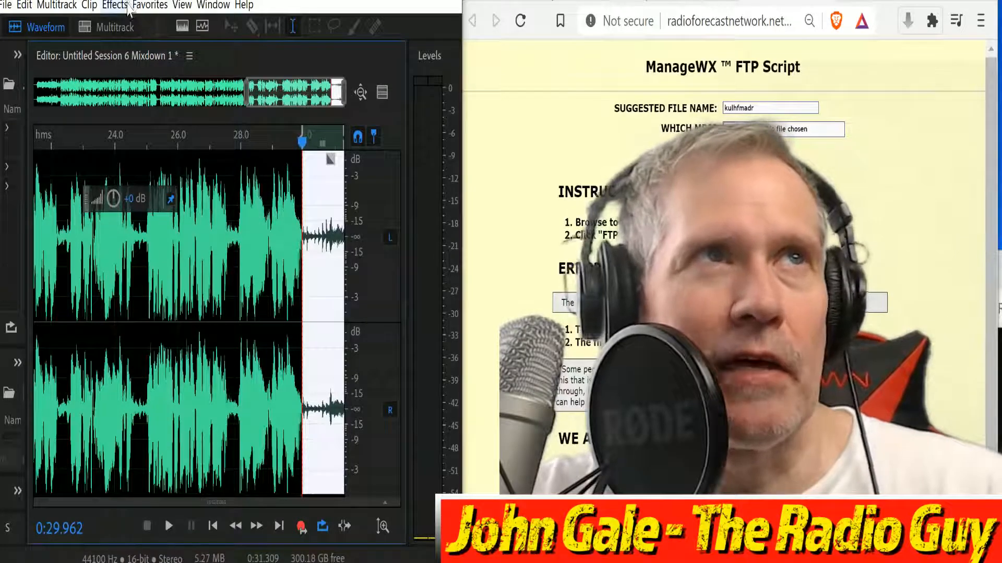
left_click(148, 6)
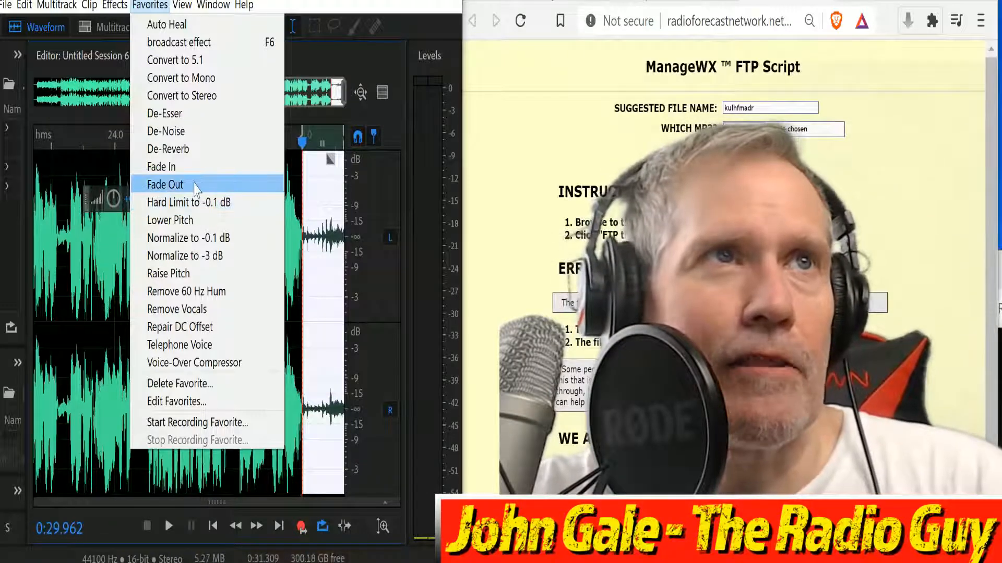
left_click(196, 185)
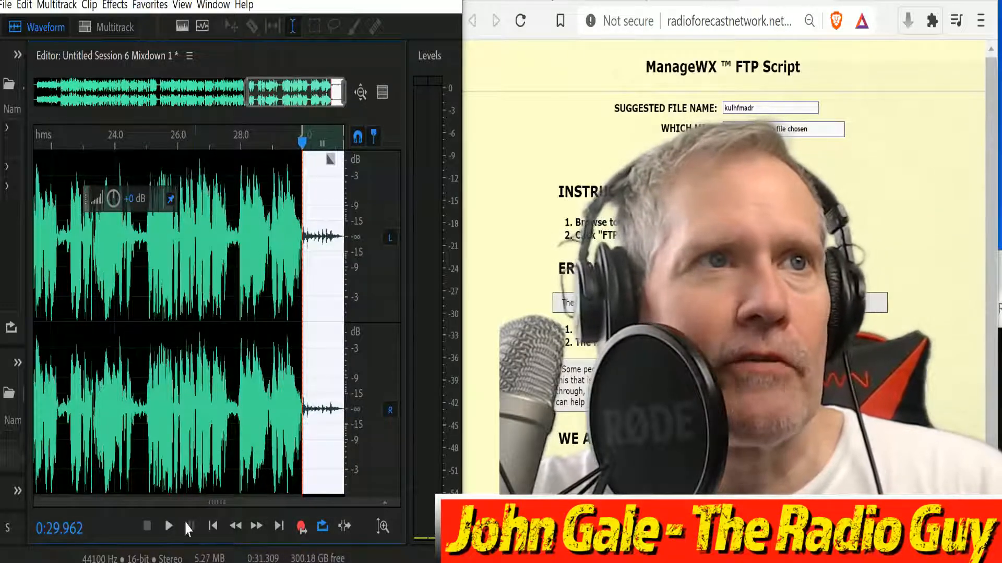
left_click(168, 526)
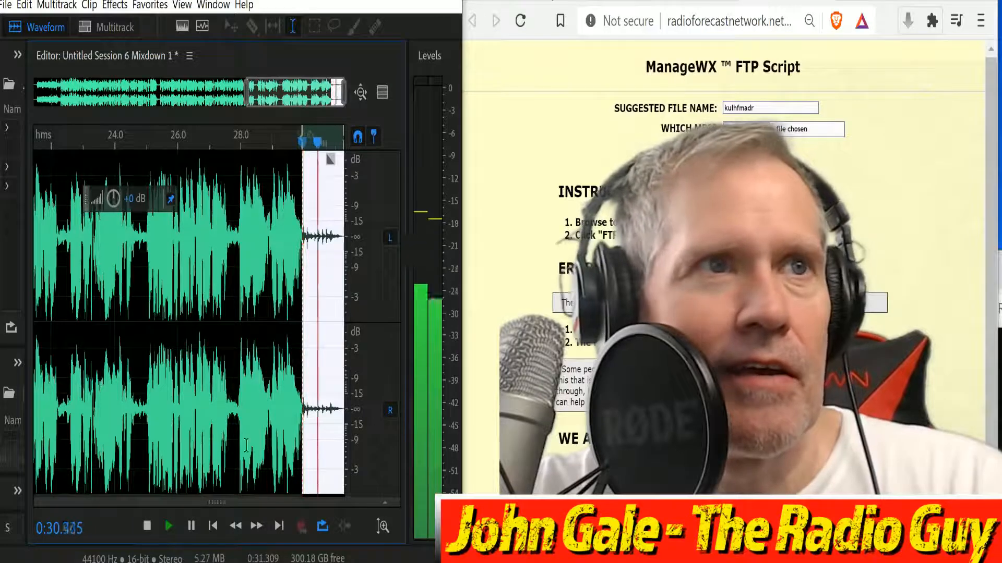
left_click(148, 527)
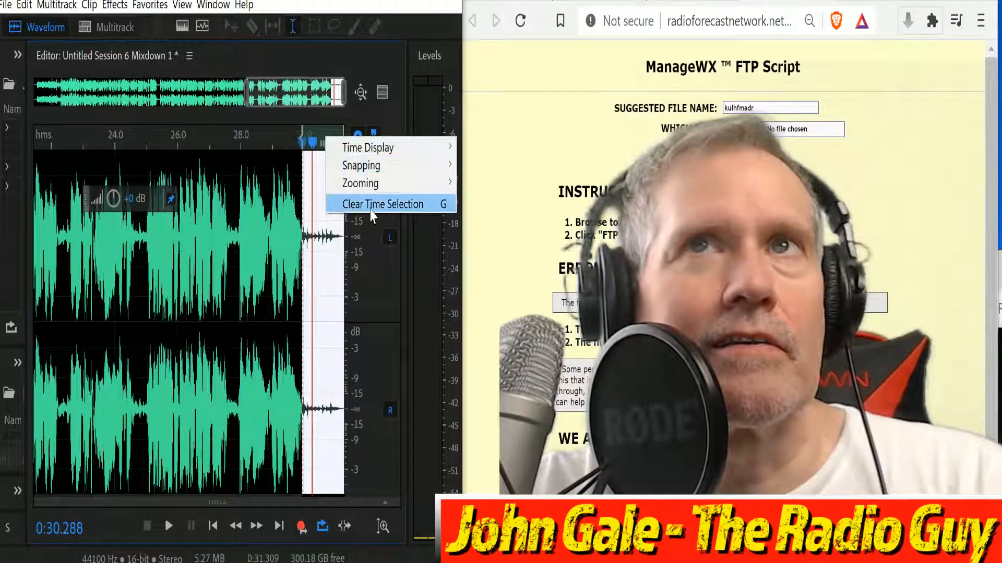
Clear the tail selection and delete about 0.3 s of silence at the start of the mixdown.
left_click(376, 204)
left_click_drag(318, 103, 20, 159)
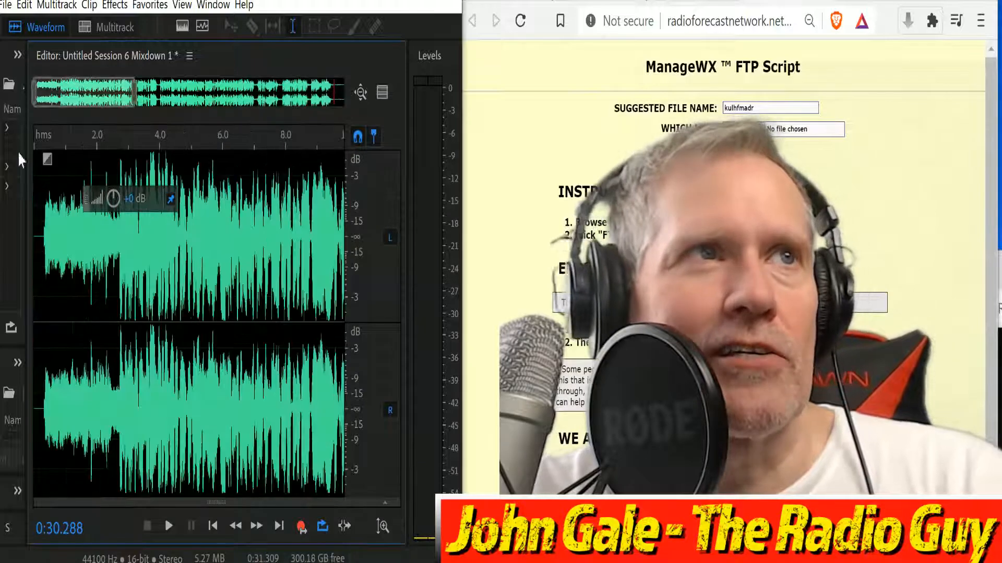
left_click_drag(46, 245, 33, 245)
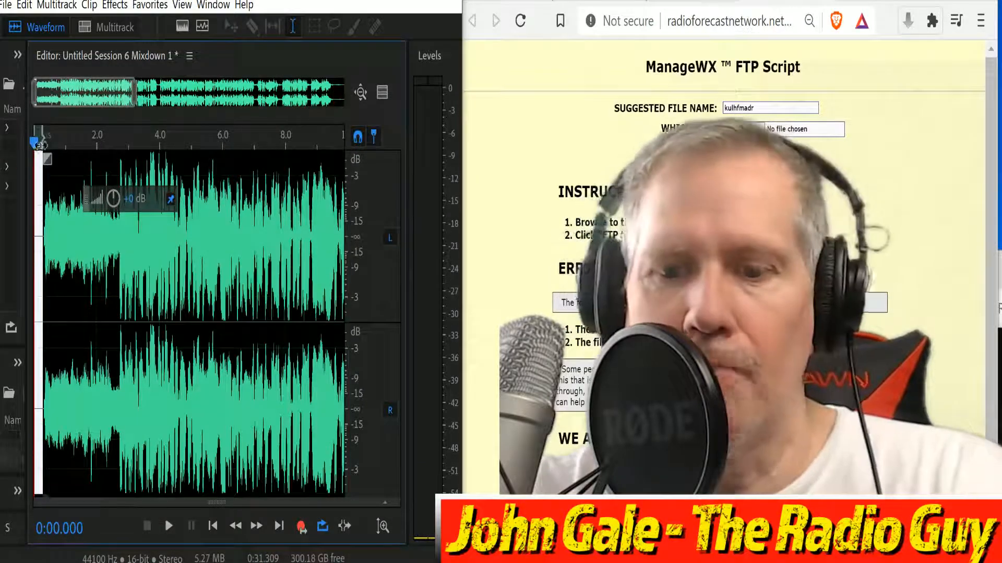
key("Delete")
Export the mixdown to drive E: as the MP3 file kulhfmadr.mp3.
key("ctrl+shift+e")
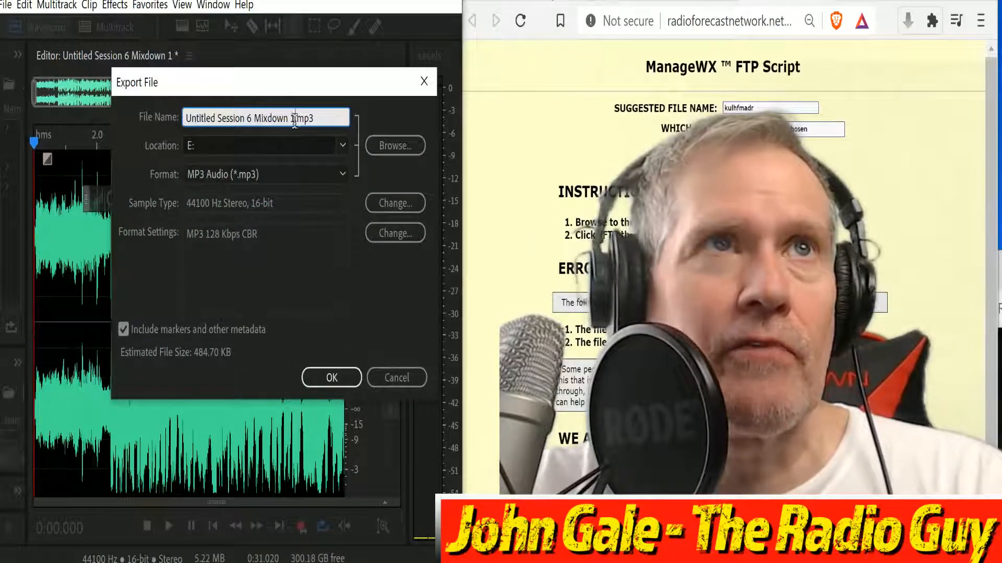
left_click_drag(295, 119, 186, 119)
type("kulhfmadr")
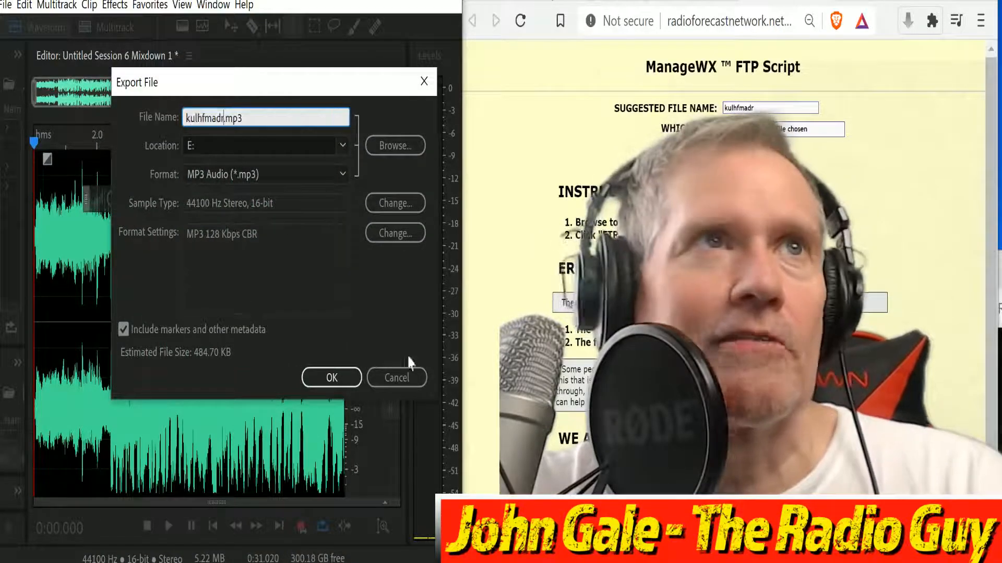
left_click(333, 378)
left_click(338, 271)
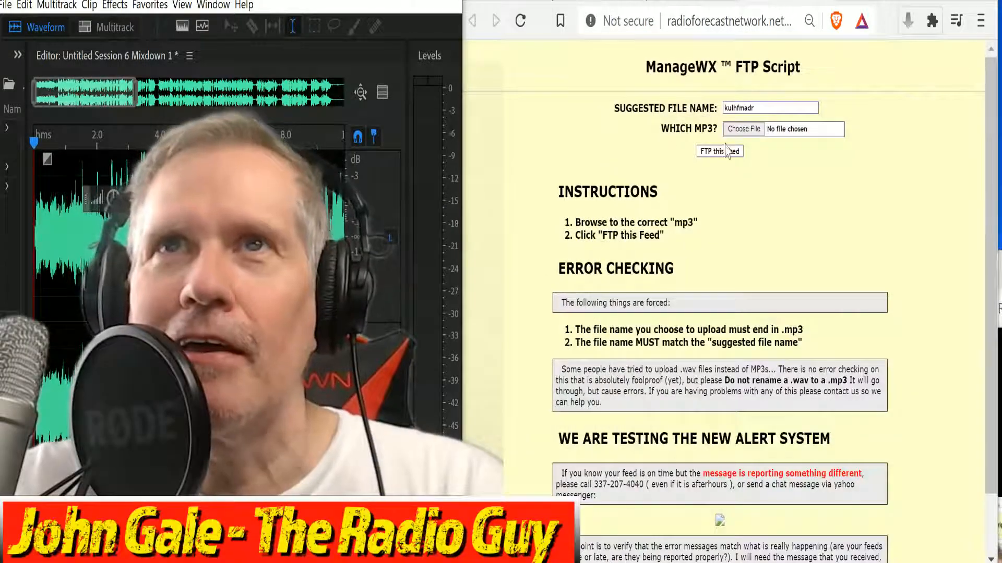
Upload kulhfmadr.mp3 from drive E: through the ManageWX FTP Script page and close the results window.
left_click(744, 130)
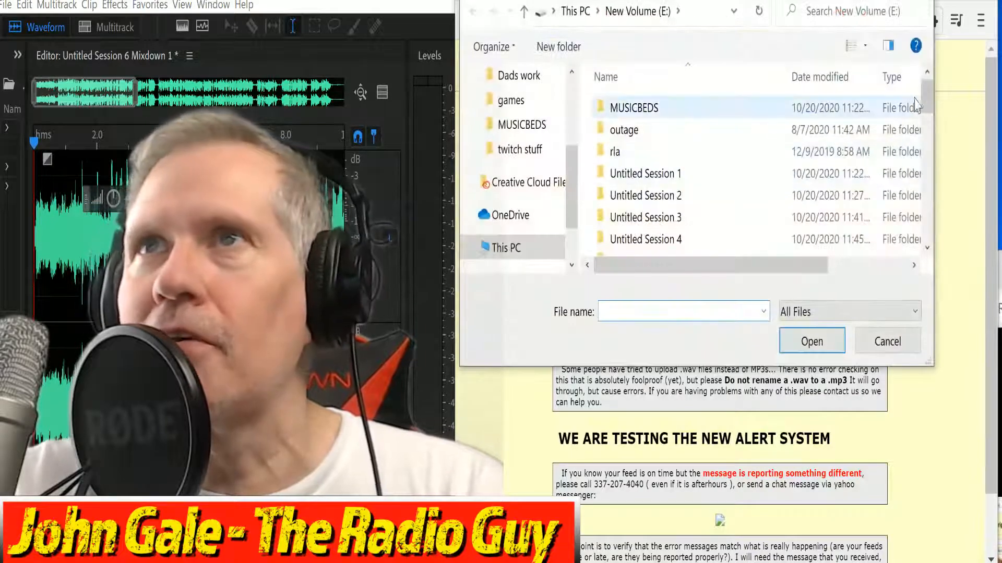
left_click_drag(927, 107, 930, 111)
mouse_move(938, 150)
left_mouse_down()
mouse_move(935, 189)
mouse_move(928, 160)
left_mouse_up()
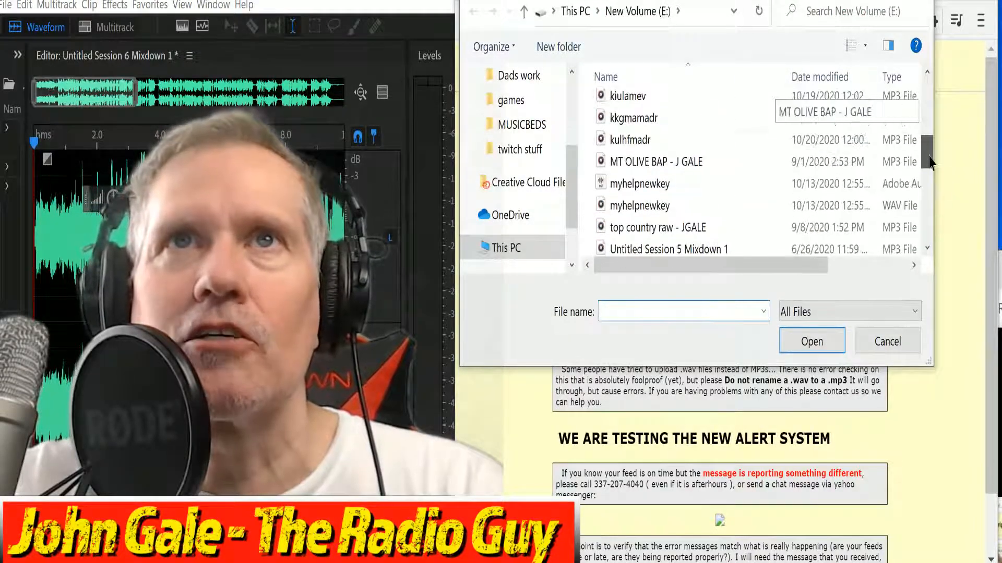
left_click(621, 142)
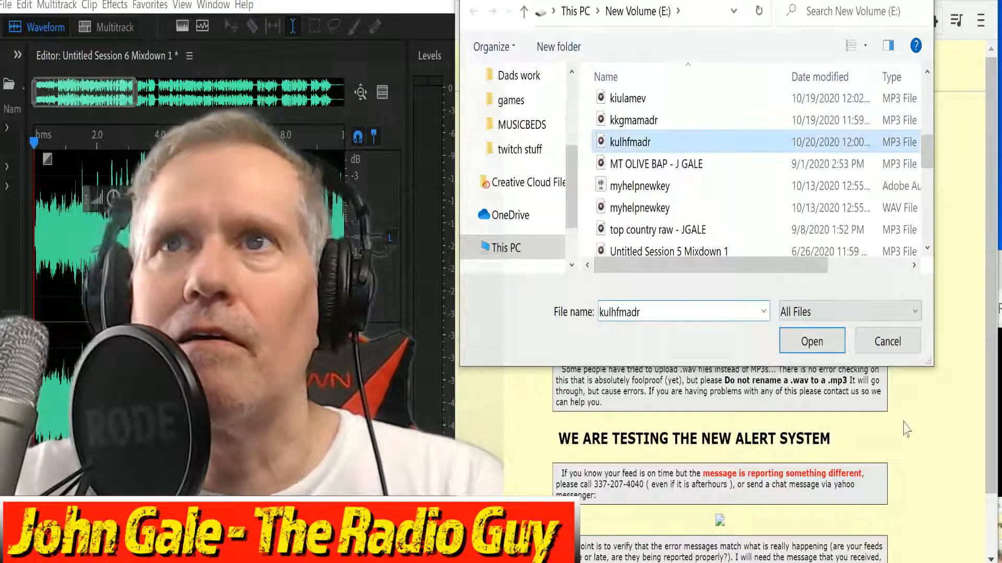
left_click(815, 341)
left_click(724, 156)
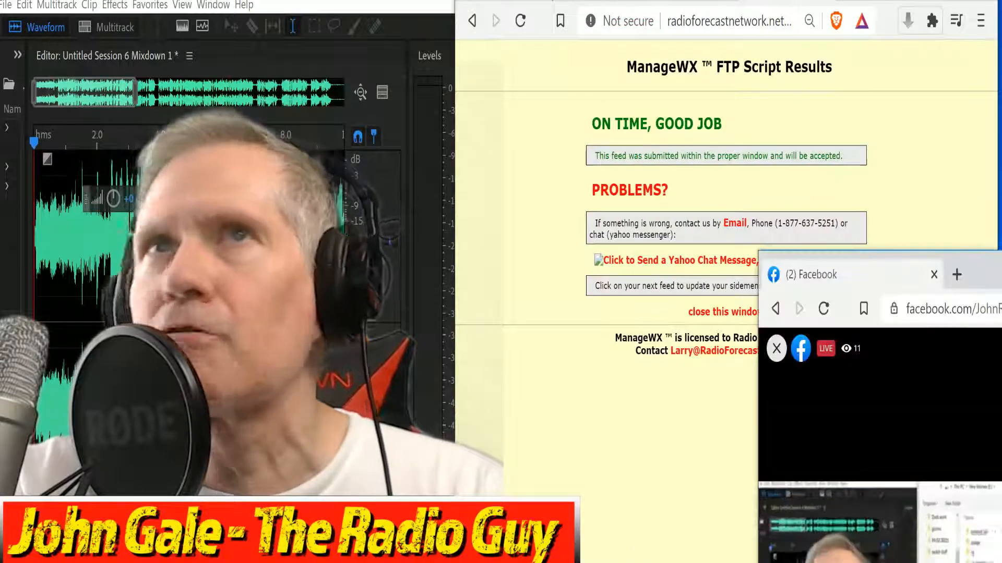
left_click(729, 313)
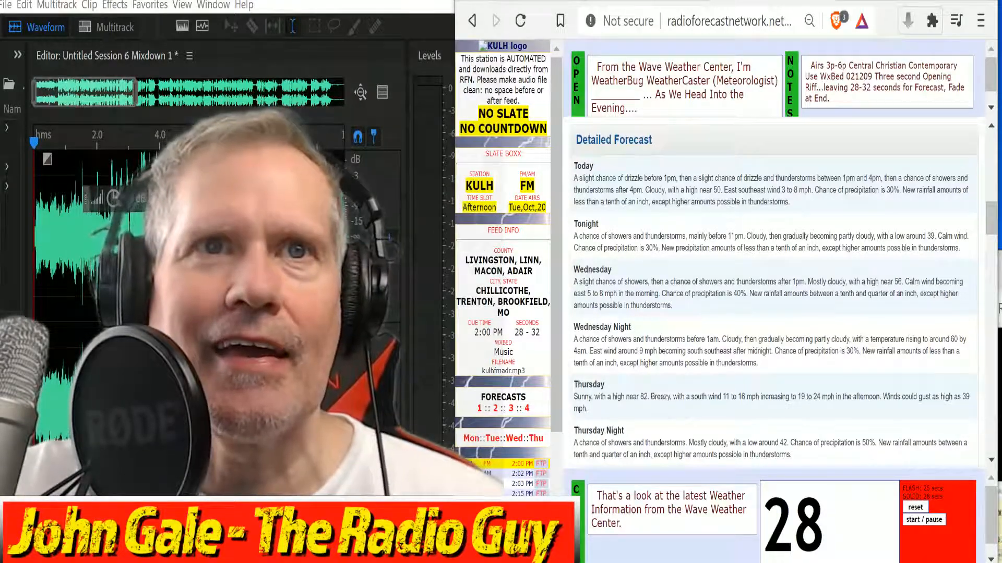
Open the KEYE AM afternoon feed page due at 2:02 PM.
left_click(464, 474)
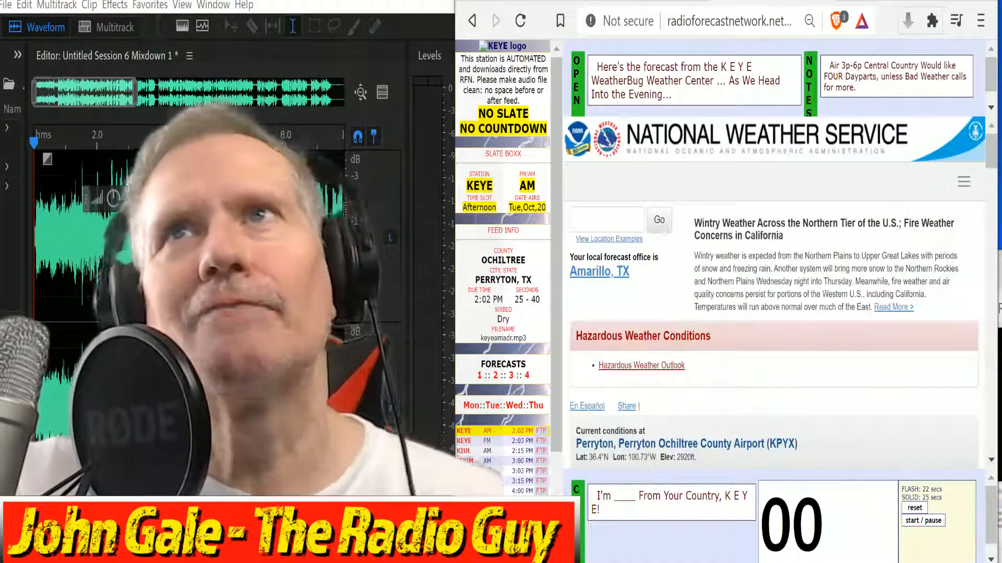
Close all open files and the KULH multitrack session without saving any changes.
scroll(727, 357, "down", 4)
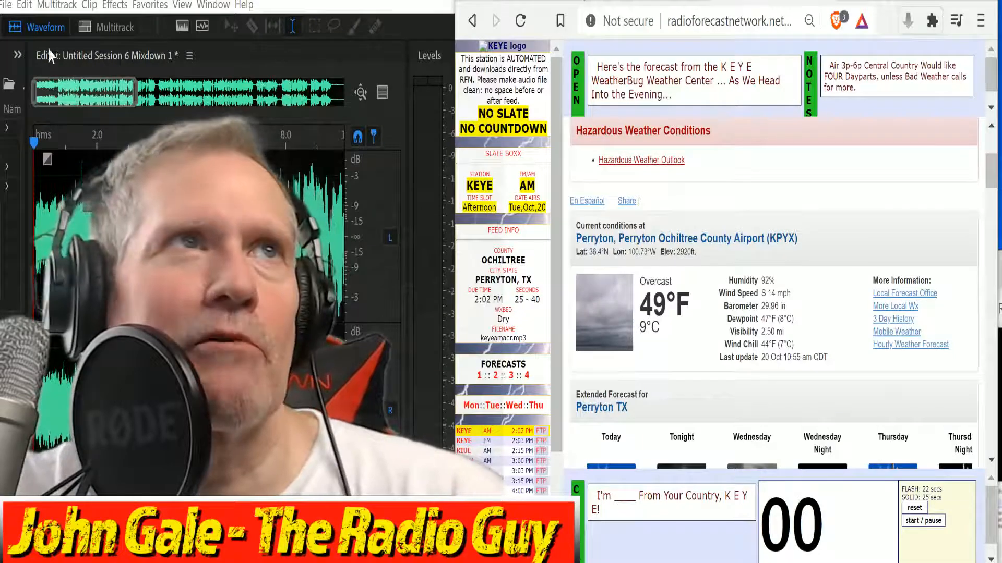
left_click(90, 30)
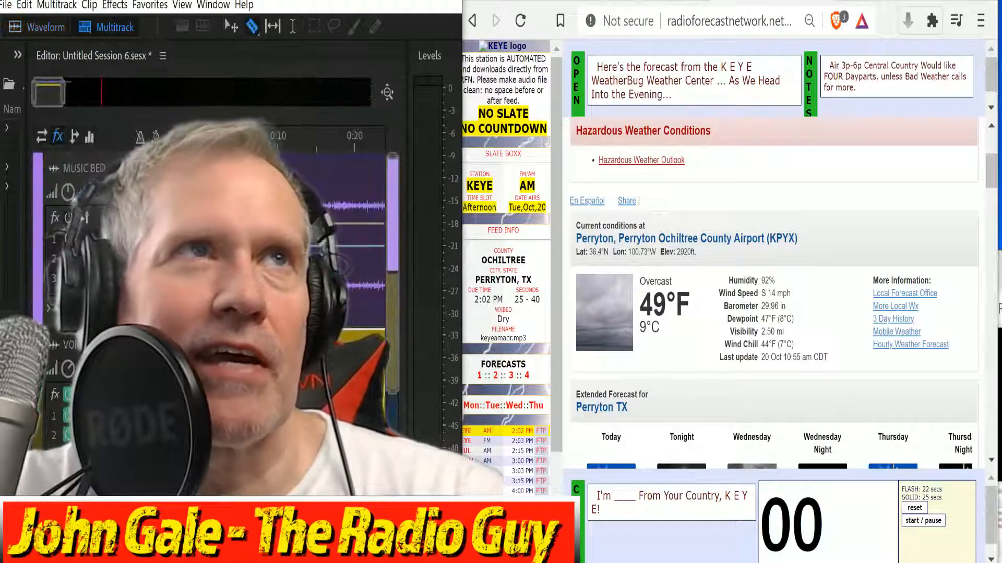
left_click(6, 5)
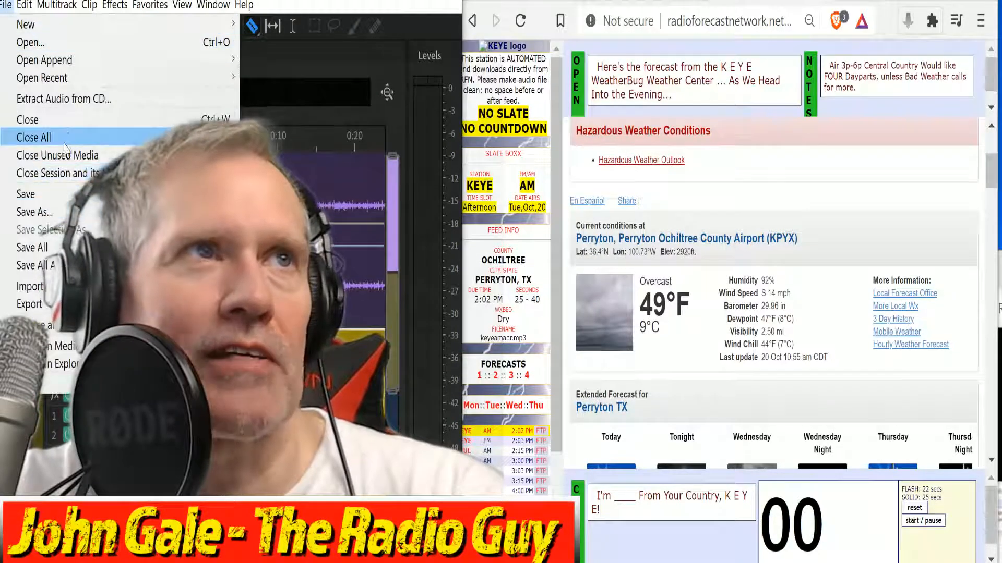
left_click(69, 144)
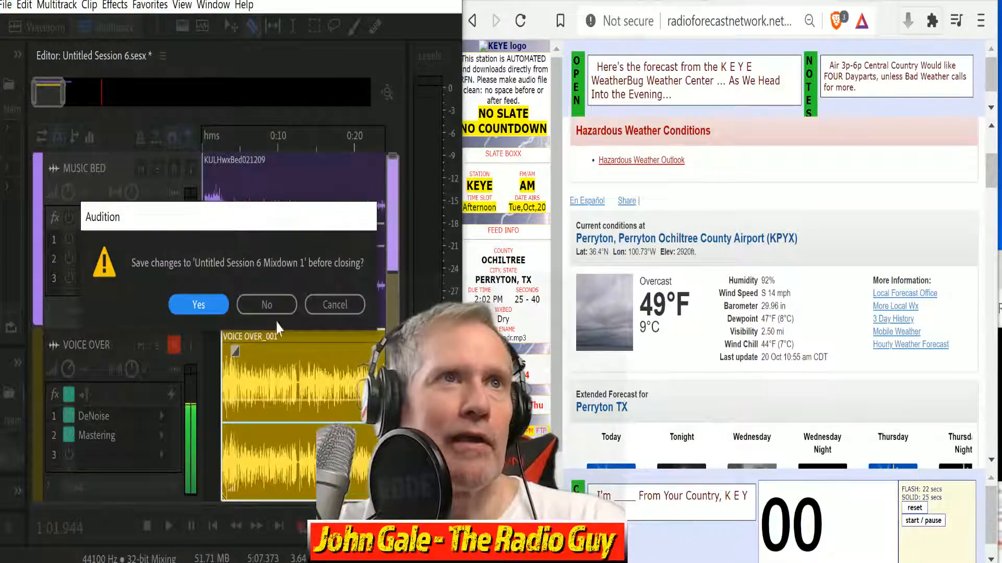
left_click(277, 313)
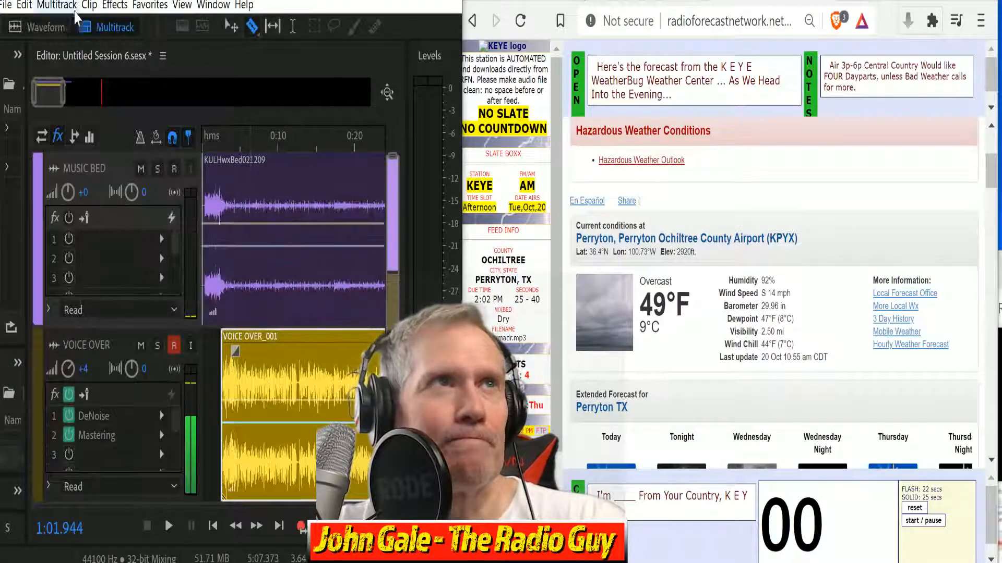
left_click(9, 6)
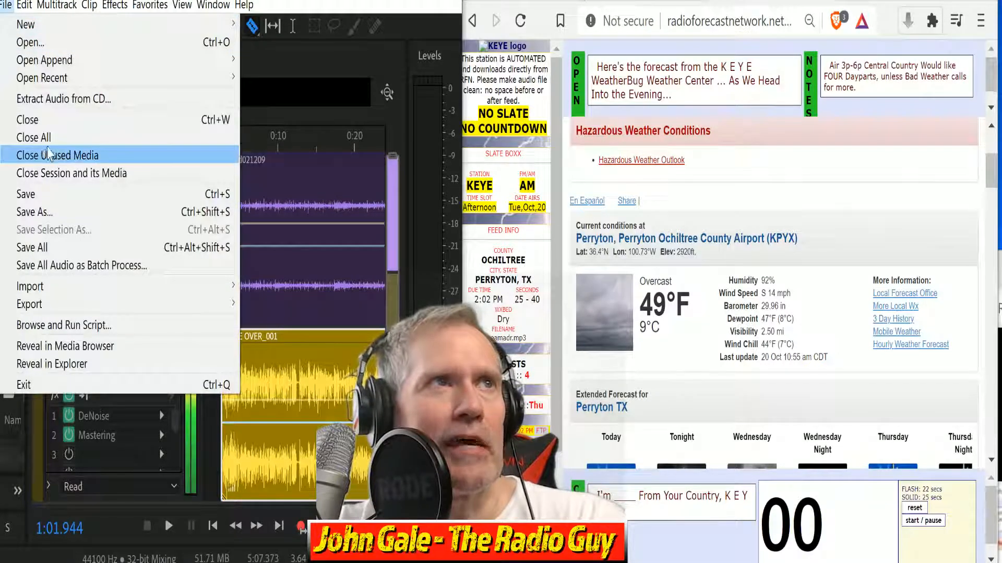
left_click(68, 139)
left_click(246, 305)
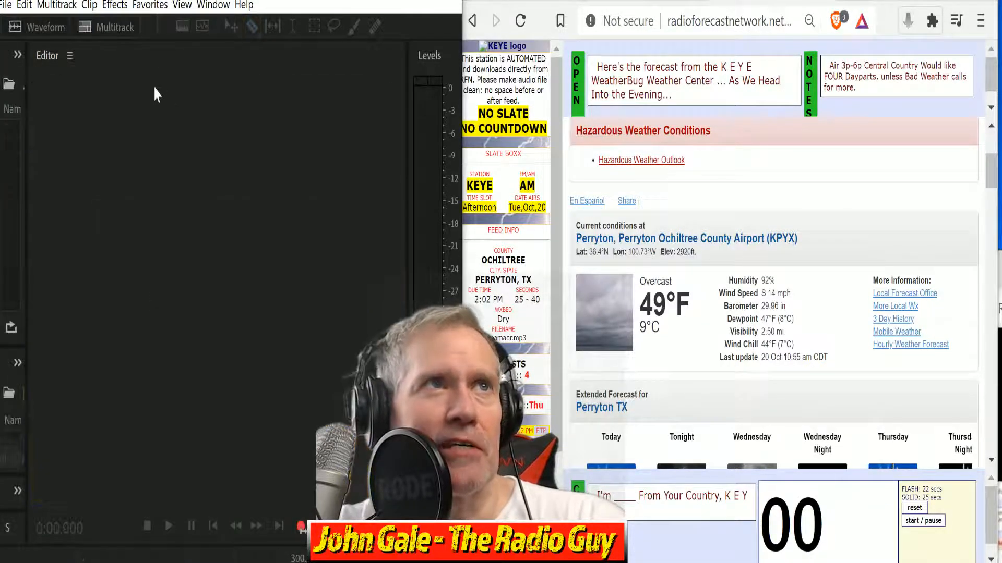
Create a new multitrack session from the DRY NEW template.
left_click(113, 28)
left_click(225, 251)
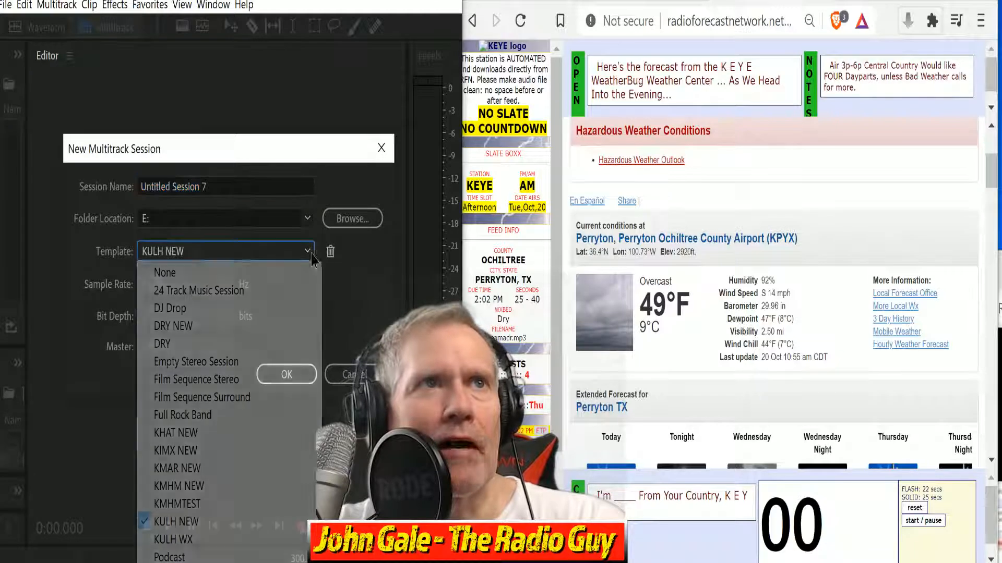
left_click(208, 326)
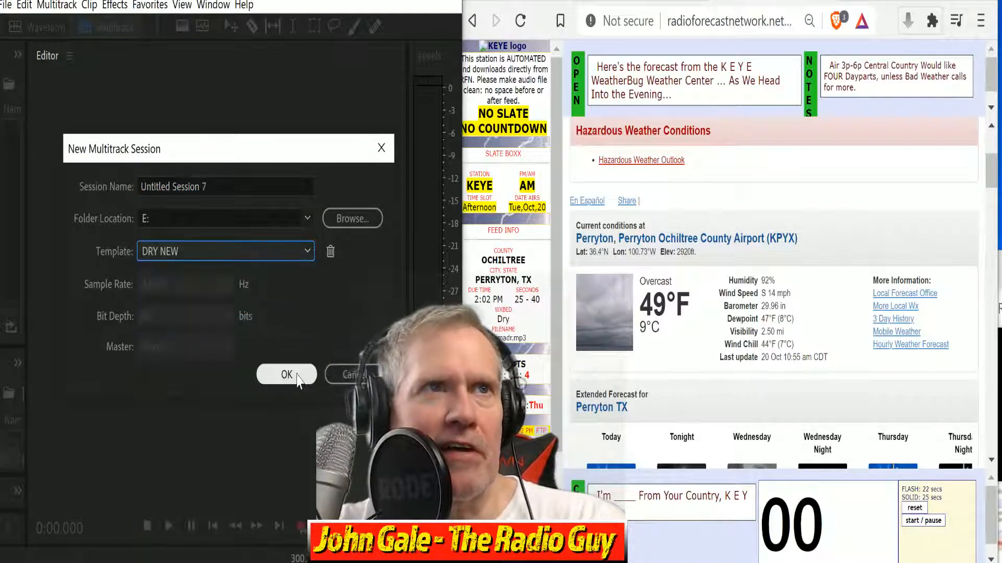
left_click(288, 373)
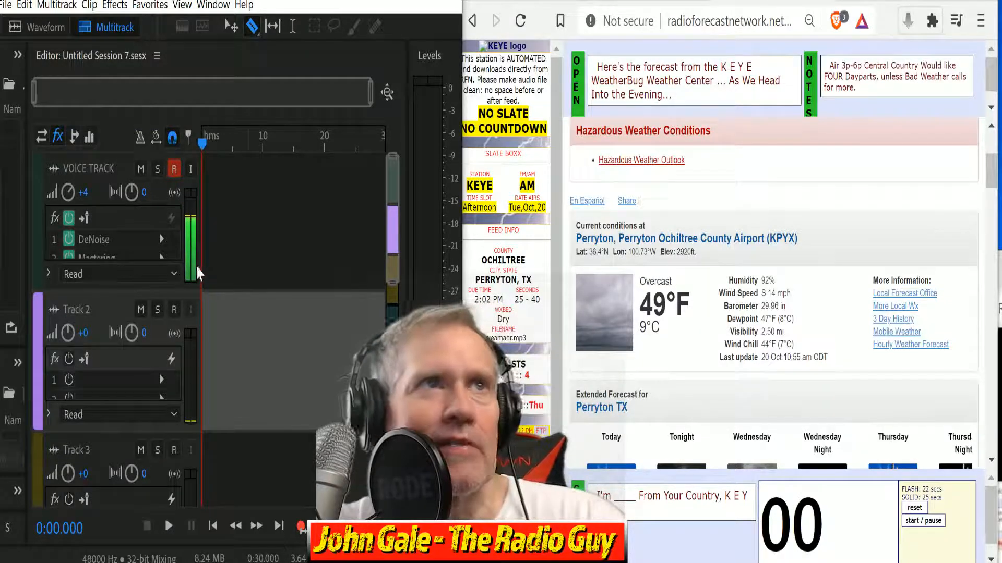
Start recording on the VOICE TRACK and bring up the detailed forecast for Perryton, TX.
left_click(301, 526)
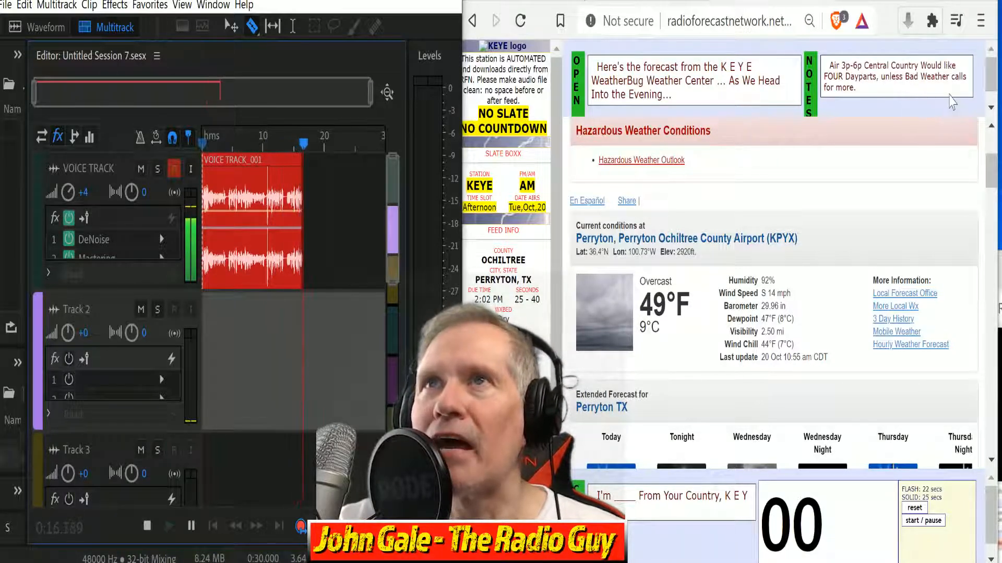
scroll(835, 298, "down", 6)
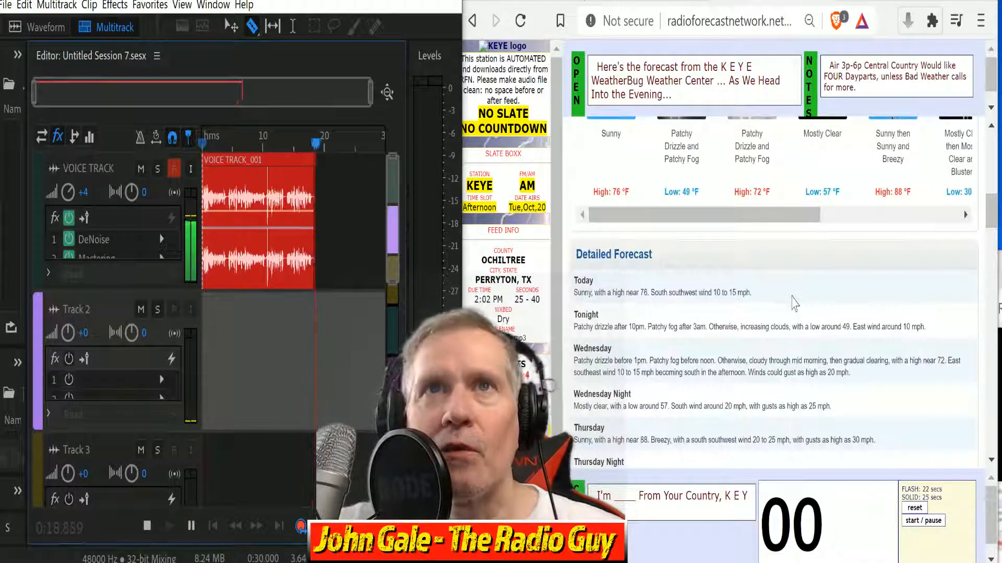
scroll(796, 303, "up", 2)
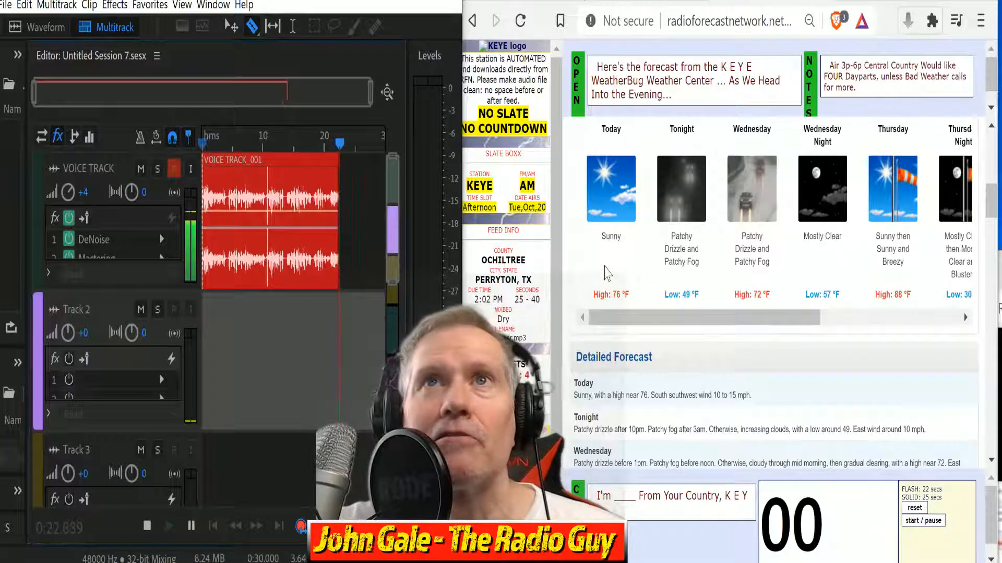
scroll(644, 303, "down", 2)
scroll(644, 302, "down", 2)
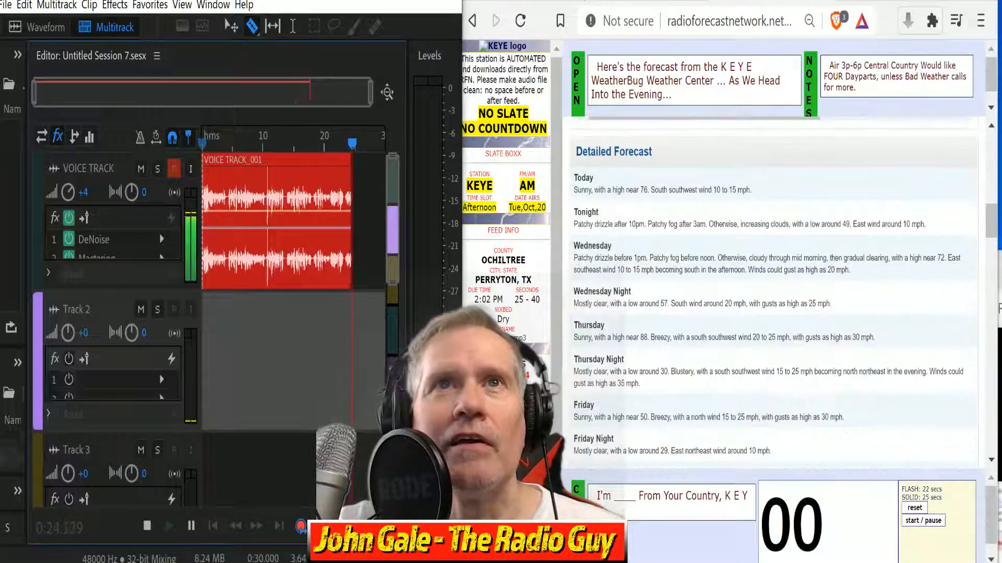
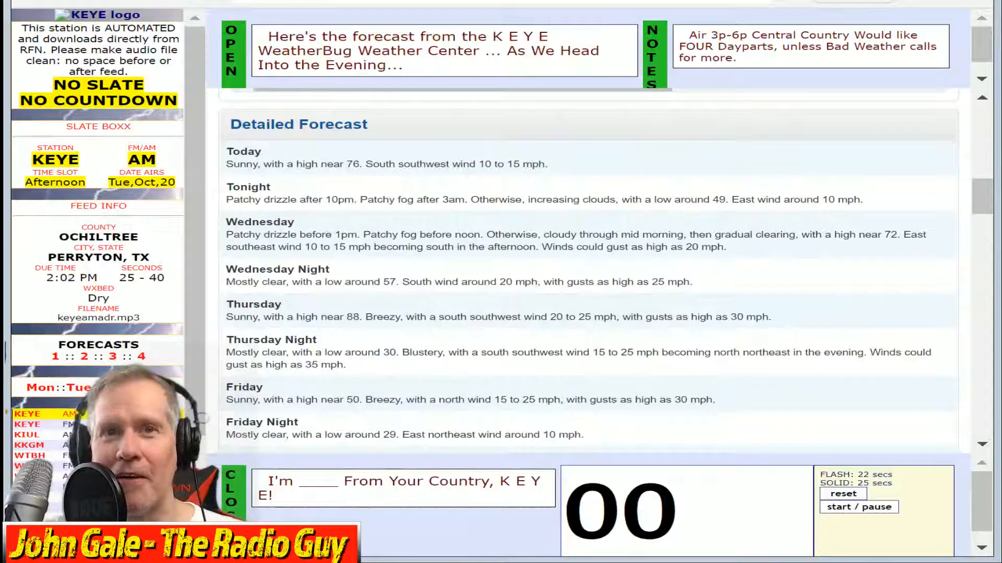
Time the recorded takes of the KEYE AM forecast with the page's stopwatch, resetting and restarting it for each new take.
left_click(876, 507)
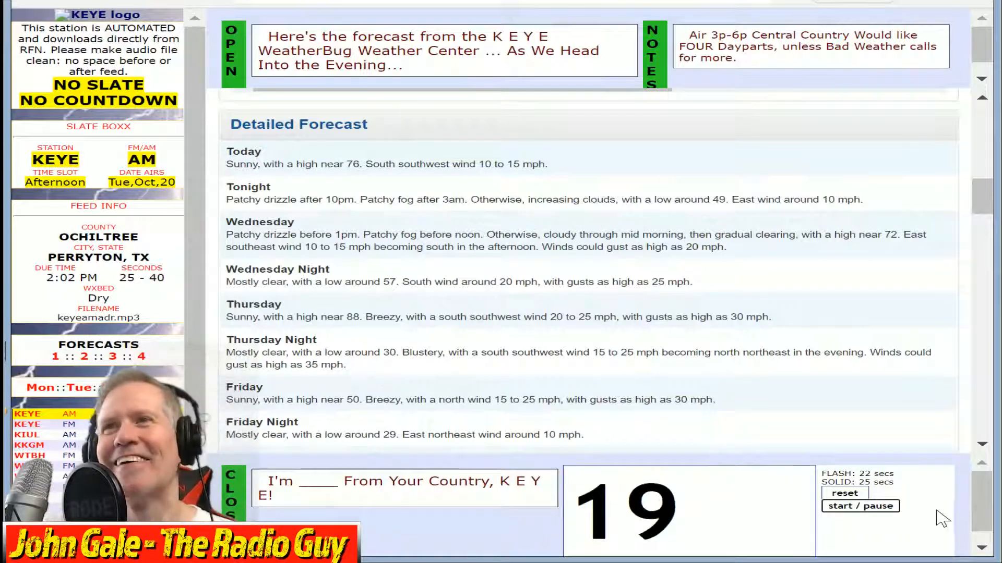
left_click(837, 495)
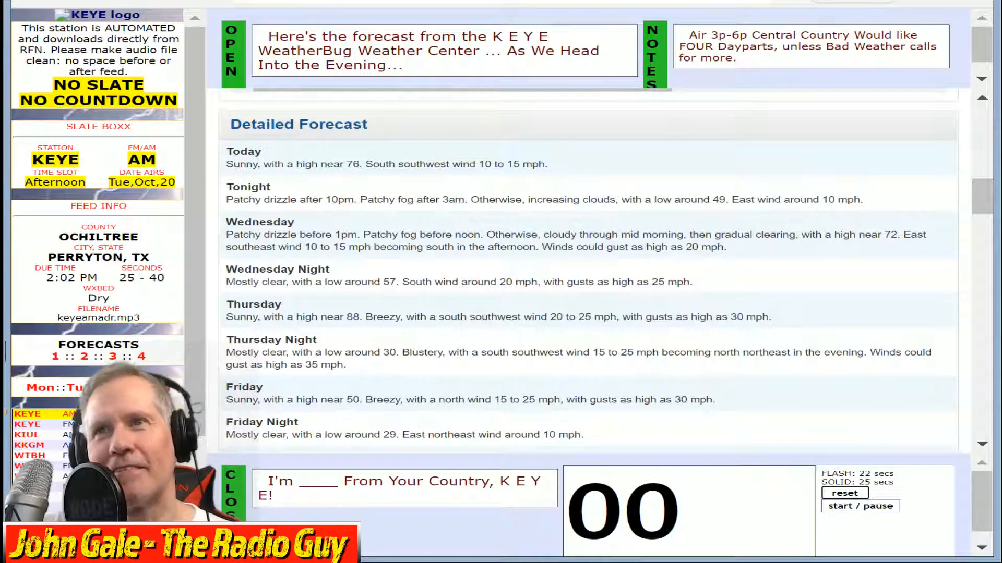
left_click(869, 507)
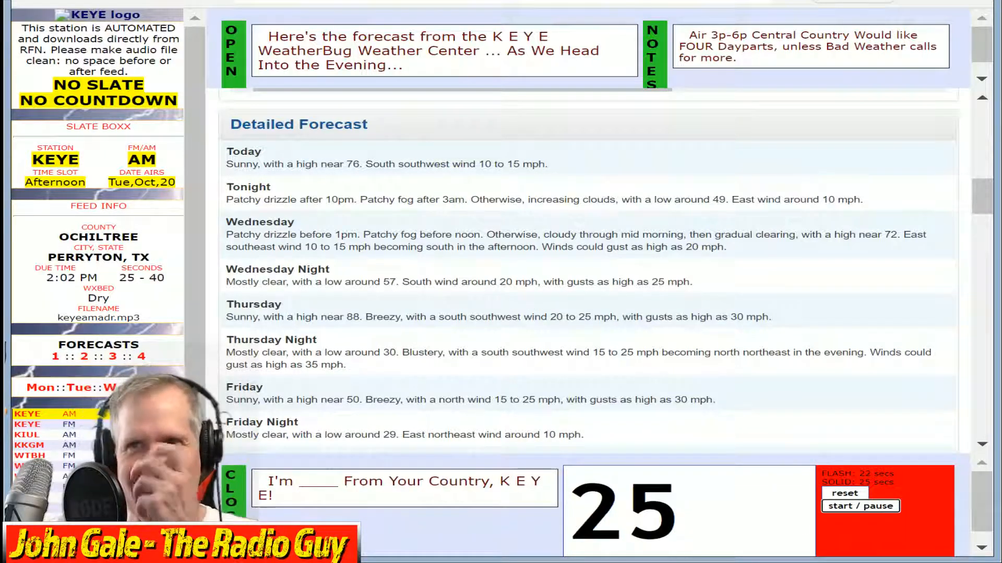
left_click(863, 497)
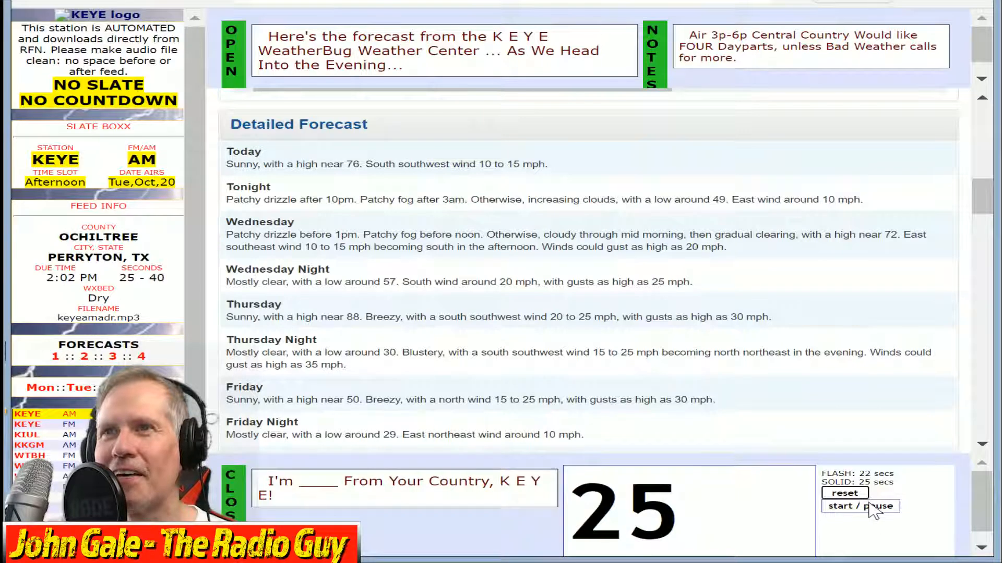
left_click(874, 506)
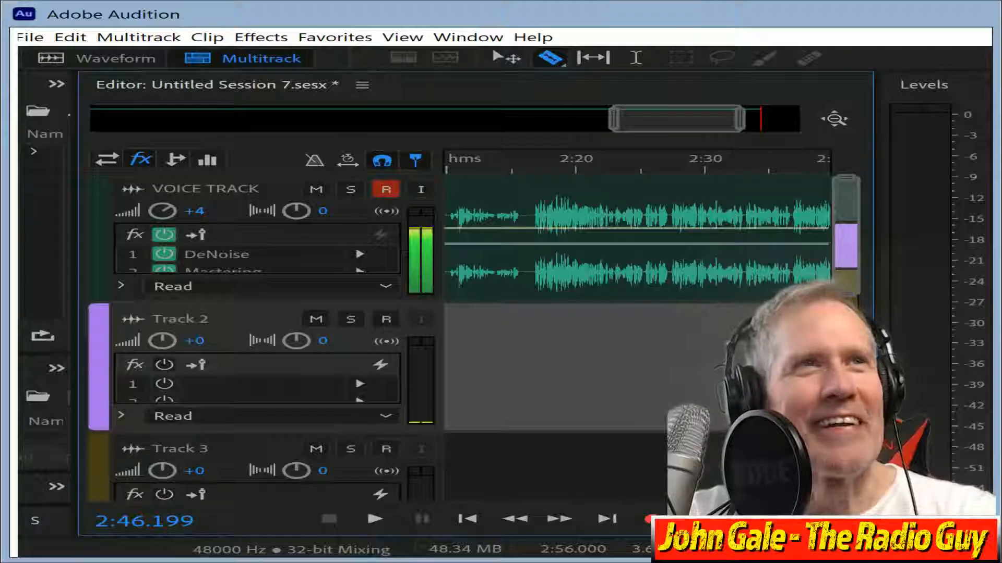
Split the voice recording just before the final take, at about 2:17, and delete the part ahead of it.
left_click(533, 207)
left_click(496, 198)
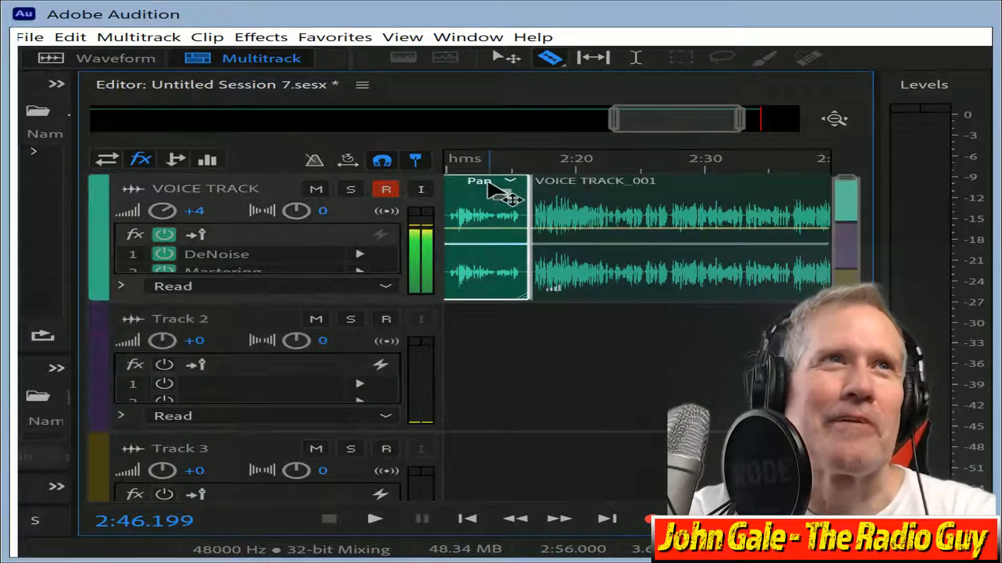
key("Delete")
Undo the stray split, move the final take to the start of the session and mix the session down to a new file.
left_click(578, 191)
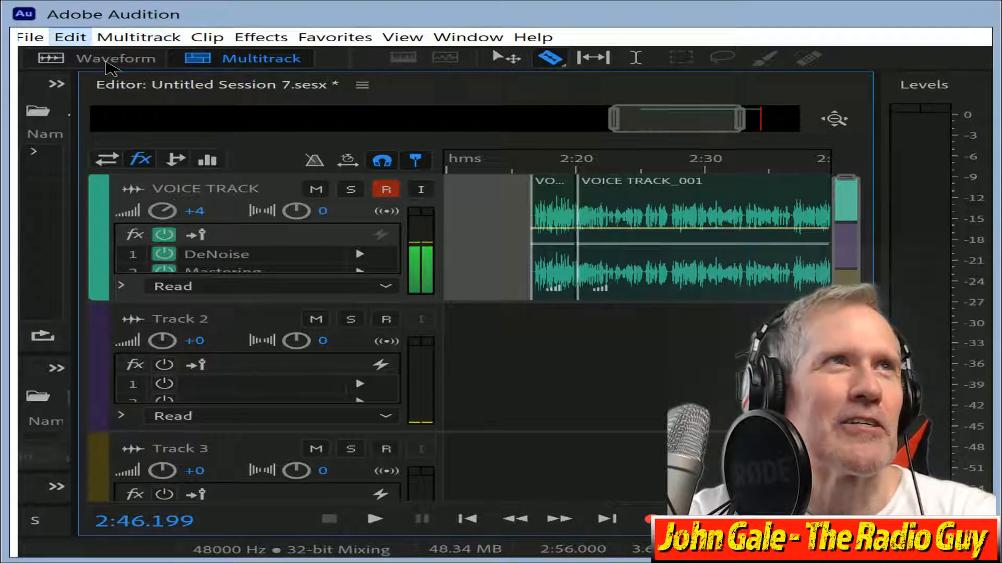
key("ctrl+z")
left_click_drag(647, 189, 52, 204)
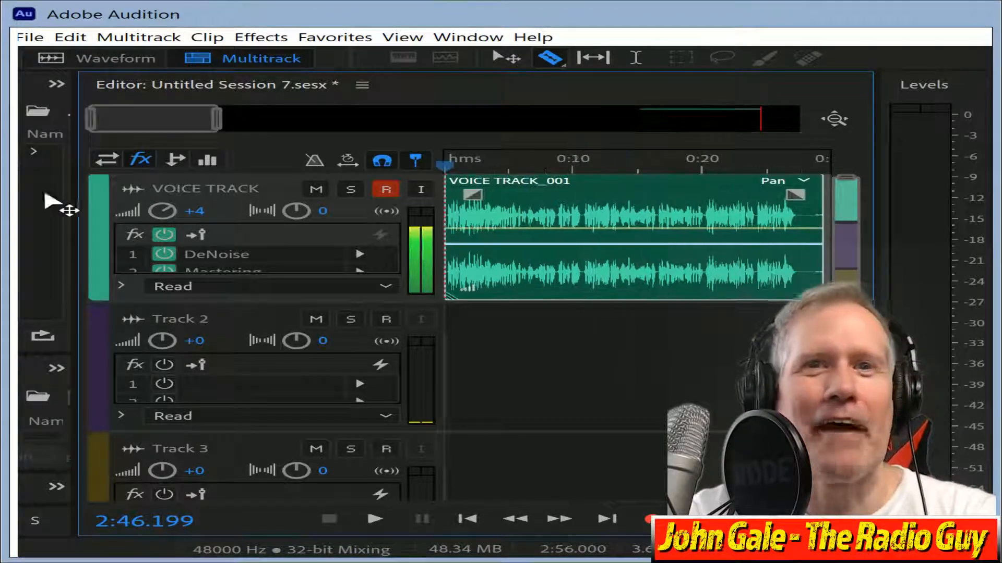
key("ctrl+shift+m")
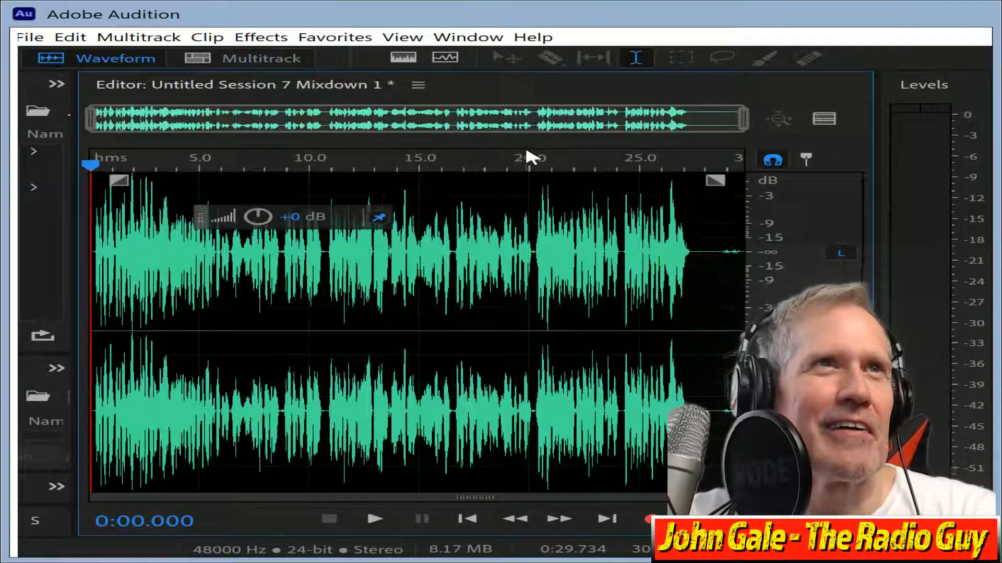
Locate the unwanted passage by playing from about 18.6 s, and delete about 2.2 s of the mixdown starting at about 22.1 s.
left_click(501, 165)
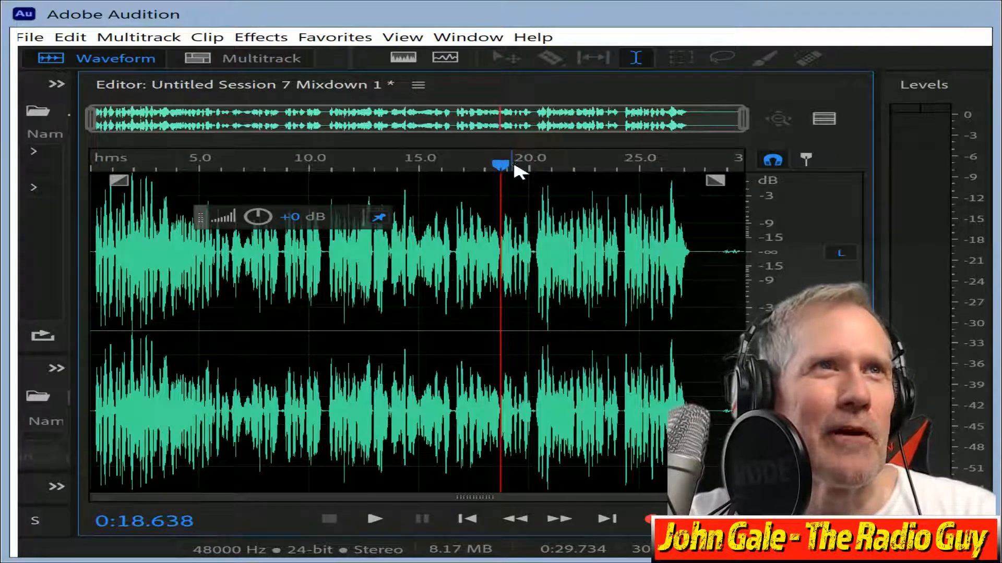
key("space")
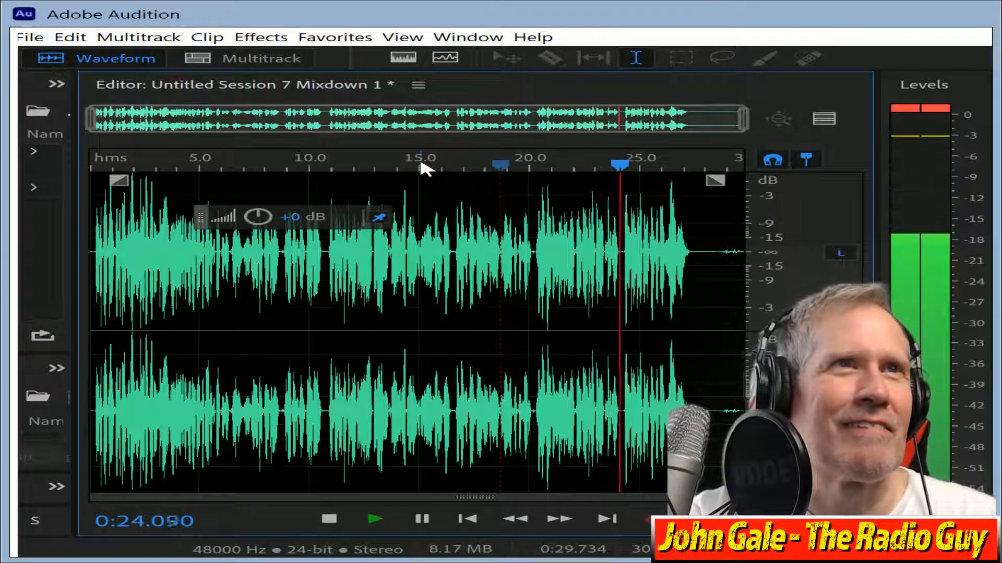
left_click(557, 172)
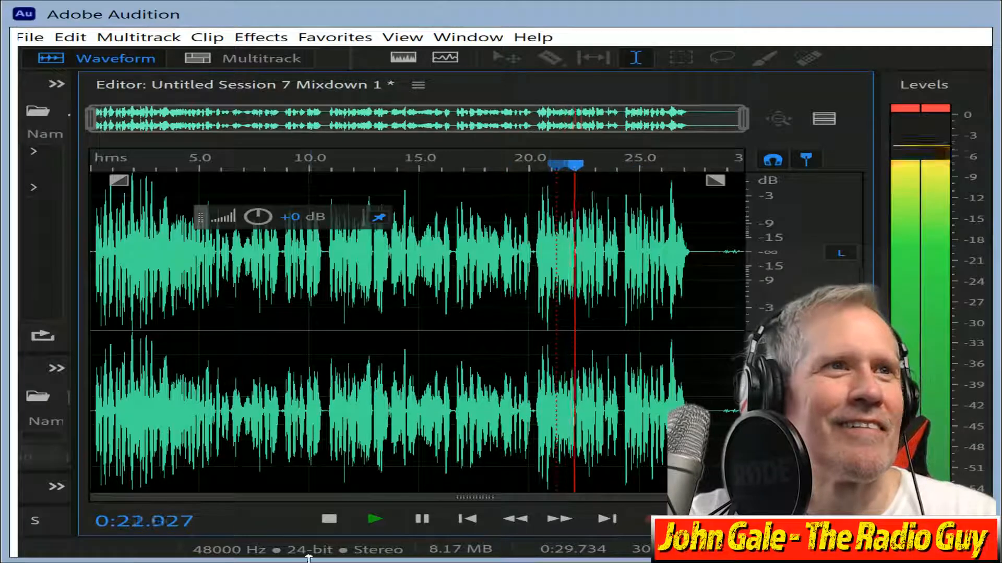
left_click(328, 518)
scroll(561, 320, "up", 4)
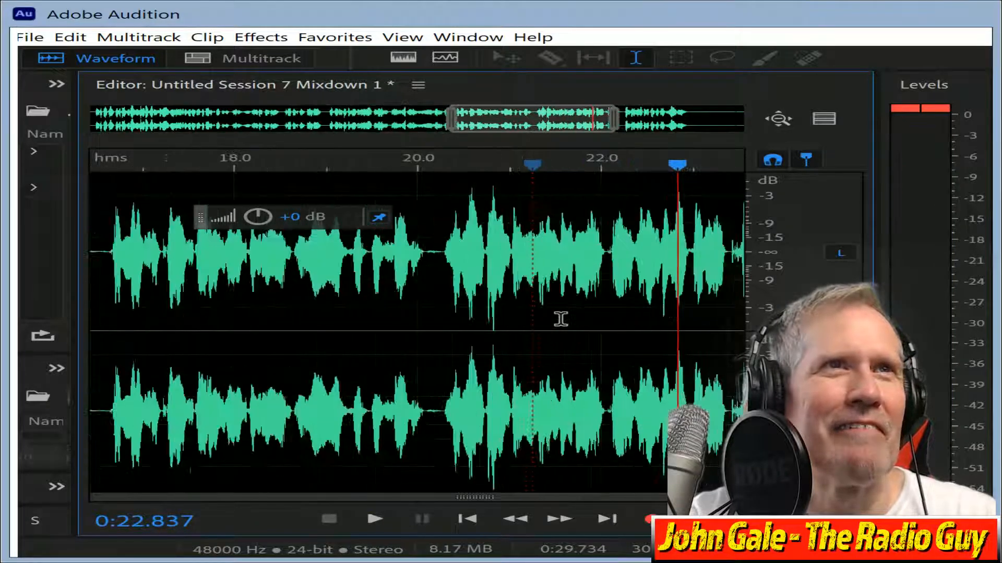
scroll(542, 260, "up", 2)
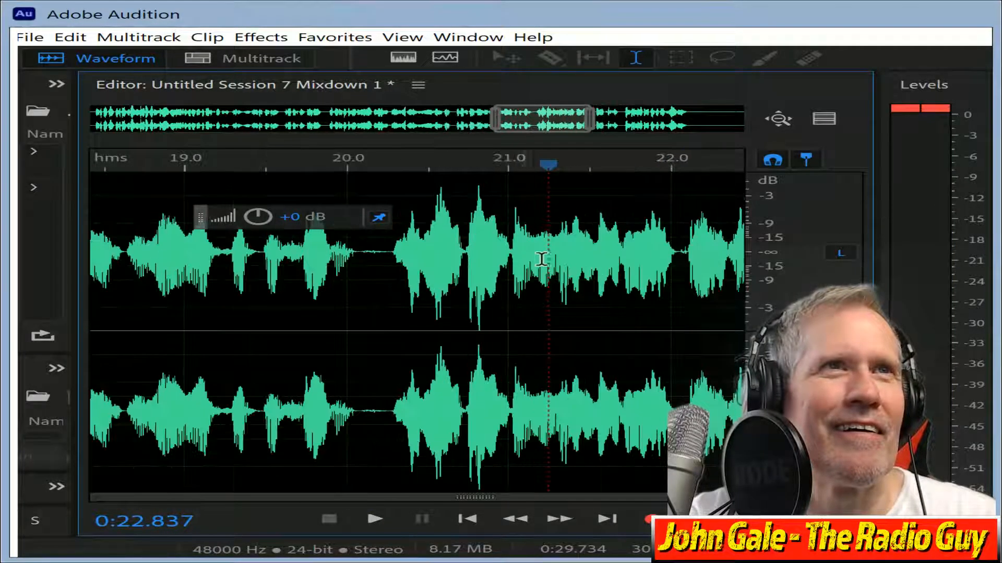
scroll(574, 204, "right", 4)
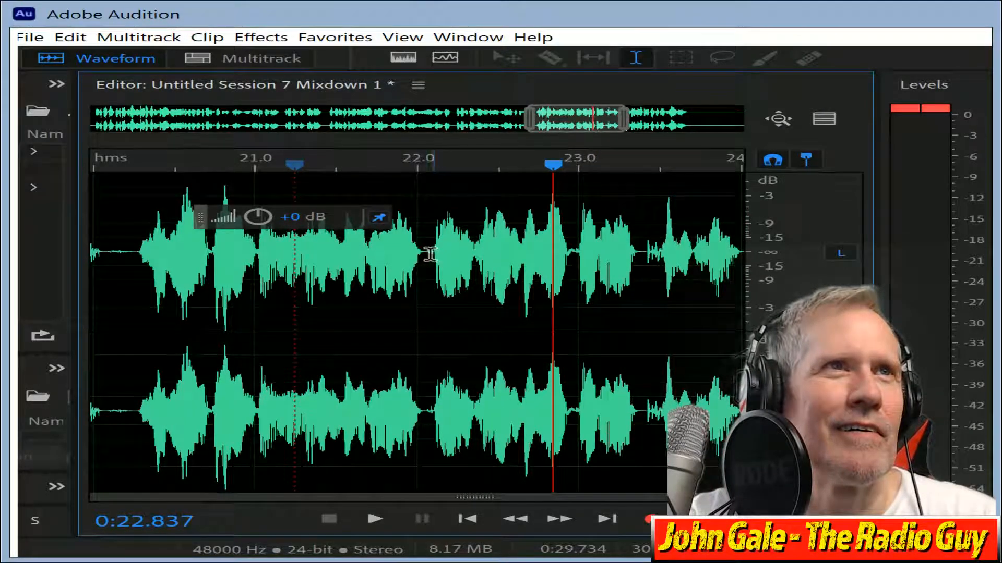
left_click_drag(428, 253, 473, 284)
key("Delete")
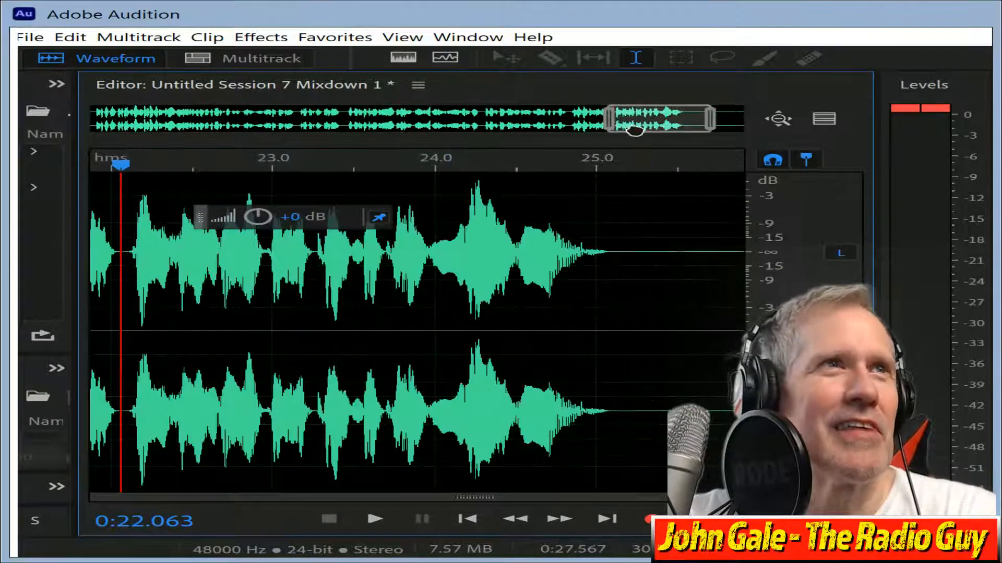
Check the cut by playing the mixdown from about 21.8 s to its end, and return the view to the beginning of the file.
left_click_drag(633, 123, 574, 134)
left_click(409, 164)
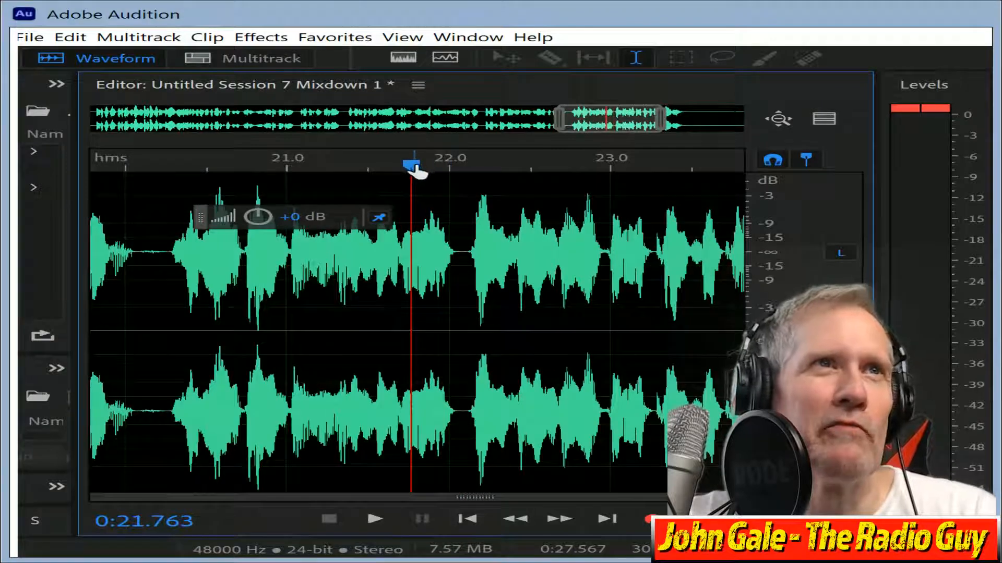
key("space")
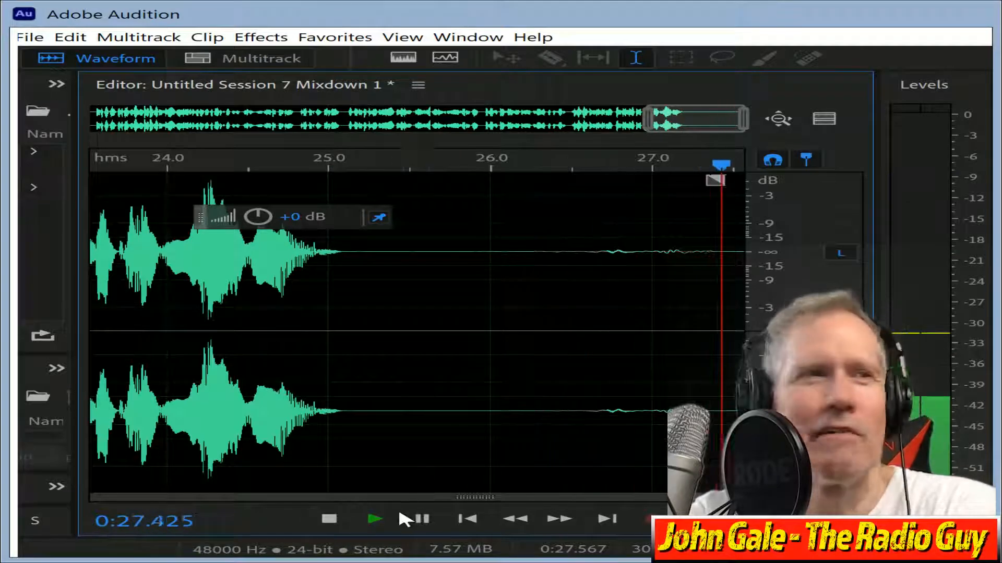
key("space")
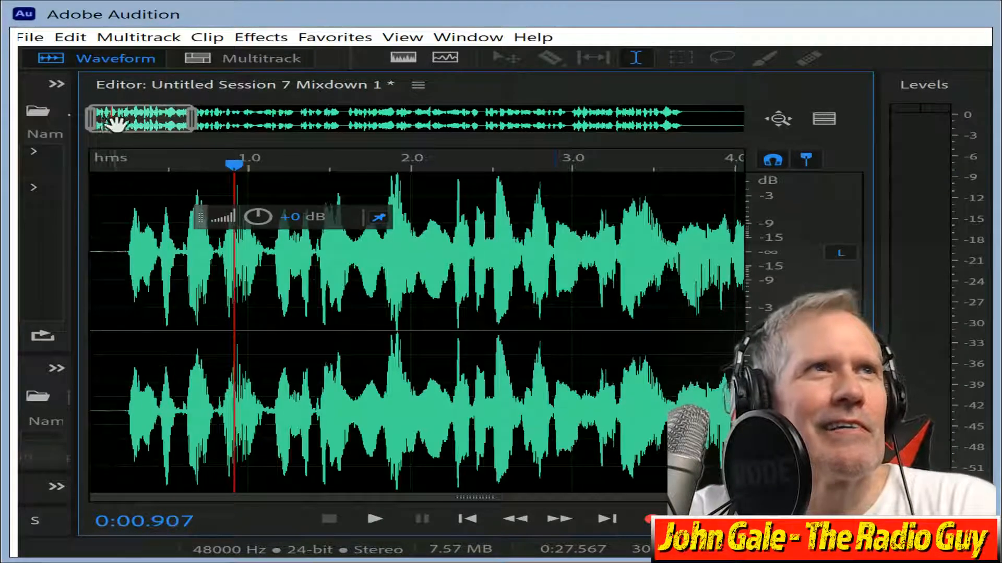
left_click_drag(148, 126, 20, 121)
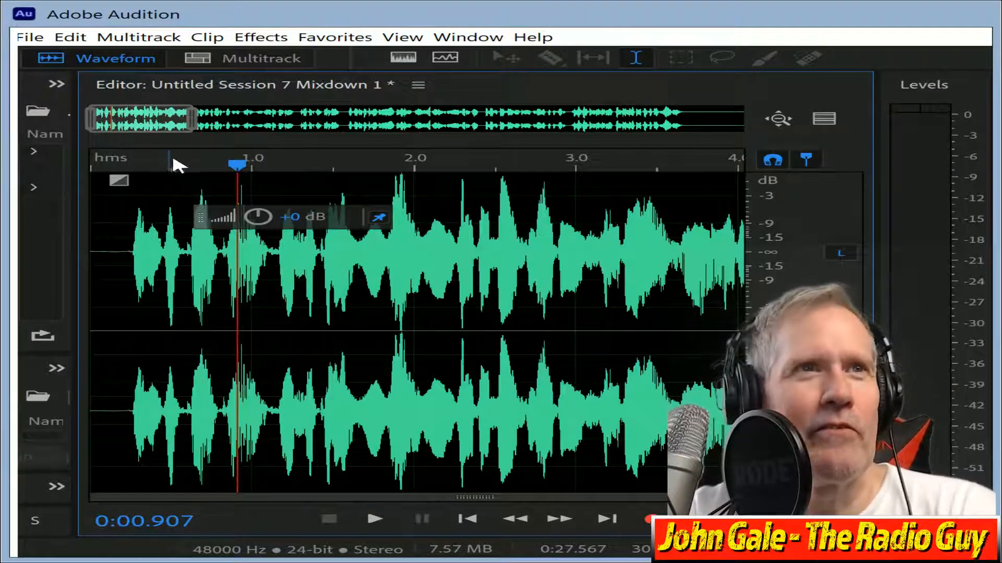
Boost the level of the whole mixdown, and trim the silence before the first word and after about 24.95 s.
key("shift+r")
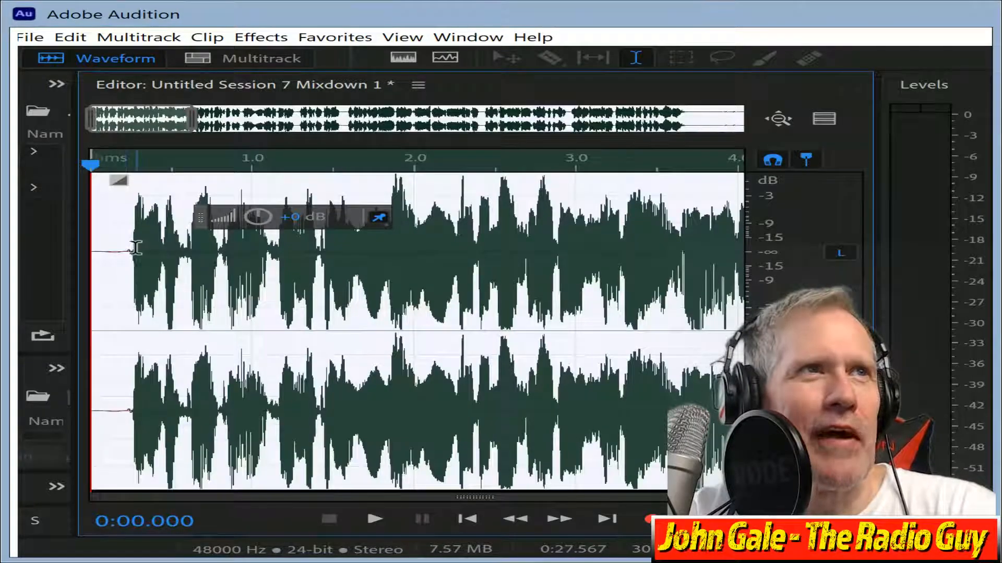
left_click_drag(132, 247, 91, 242)
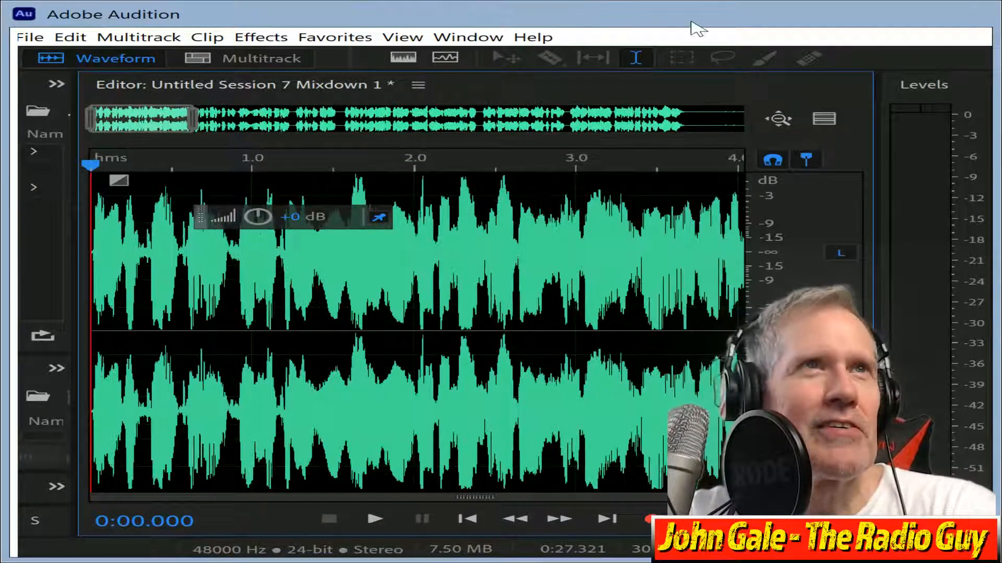
left_click_drag(130, 116, 361, 118)
left_click_drag(452, 151, 661, 145)
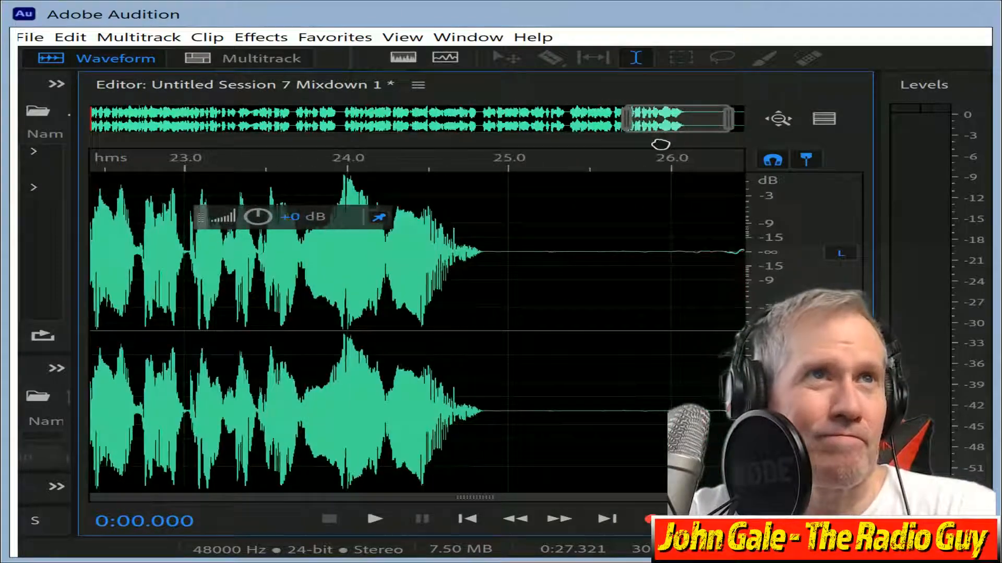
left_click(499, 254)
key("shift+End")
key("Delete")
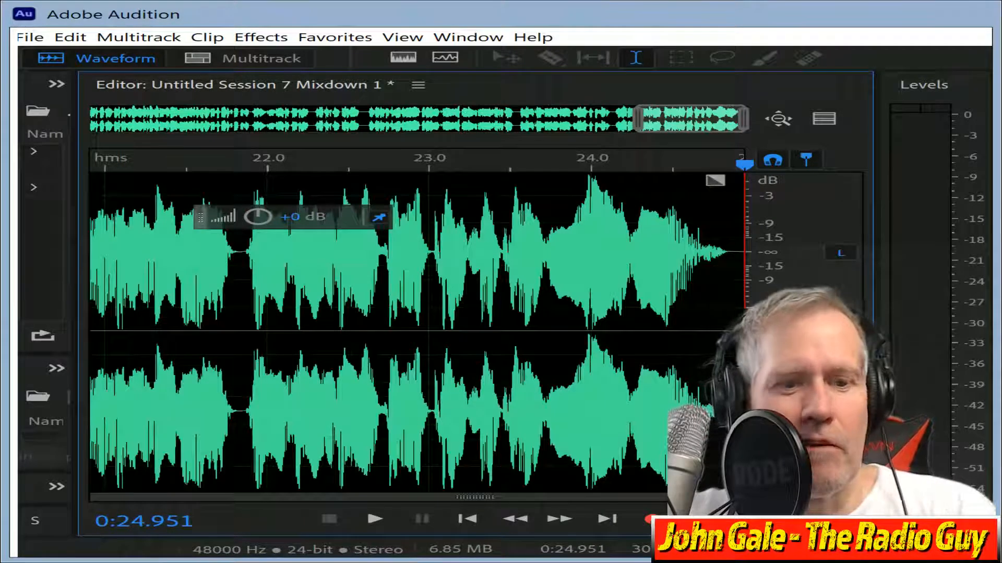
Play back the trimmed mixdown and export it to drive E: as keyeamadr.mp3 in MP3 format.
key("space")
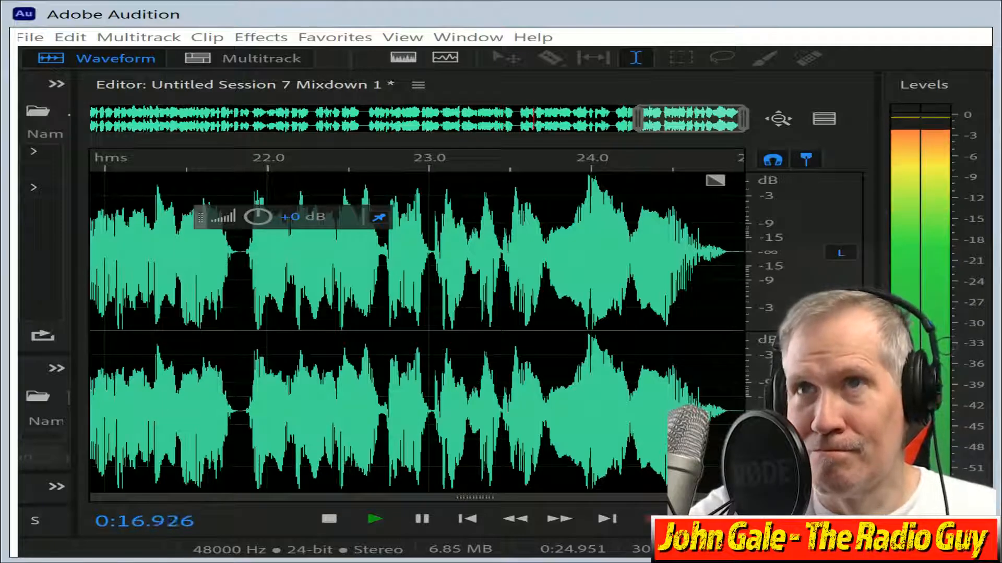
left_click(330, 519)
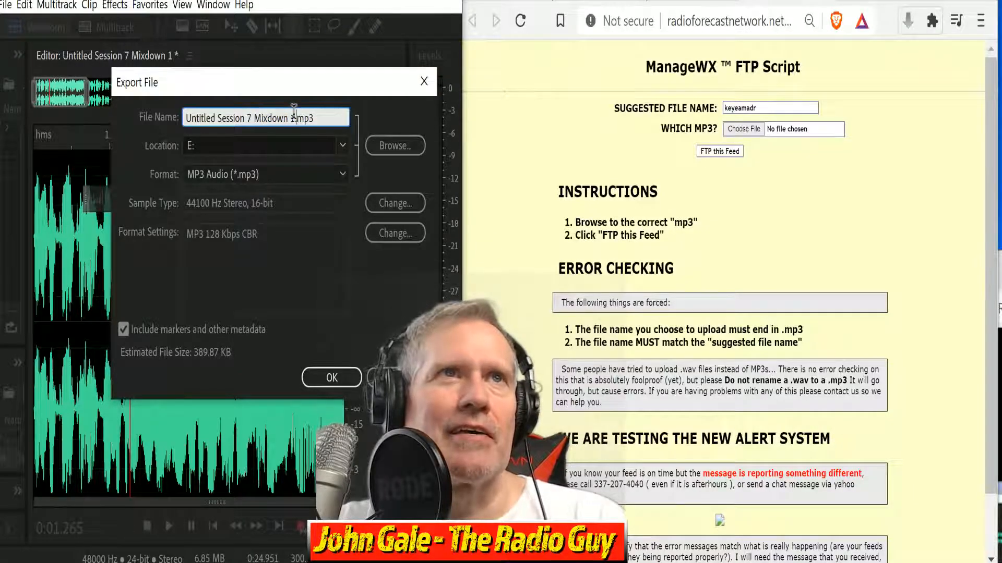
left_click_drag(295, 118, 186, 118)
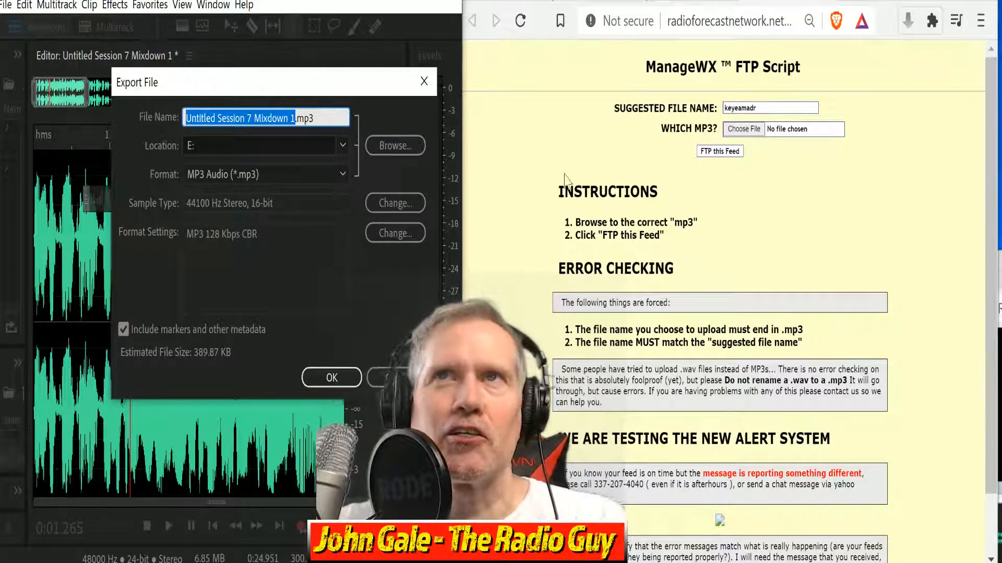
type("keyeamadr")
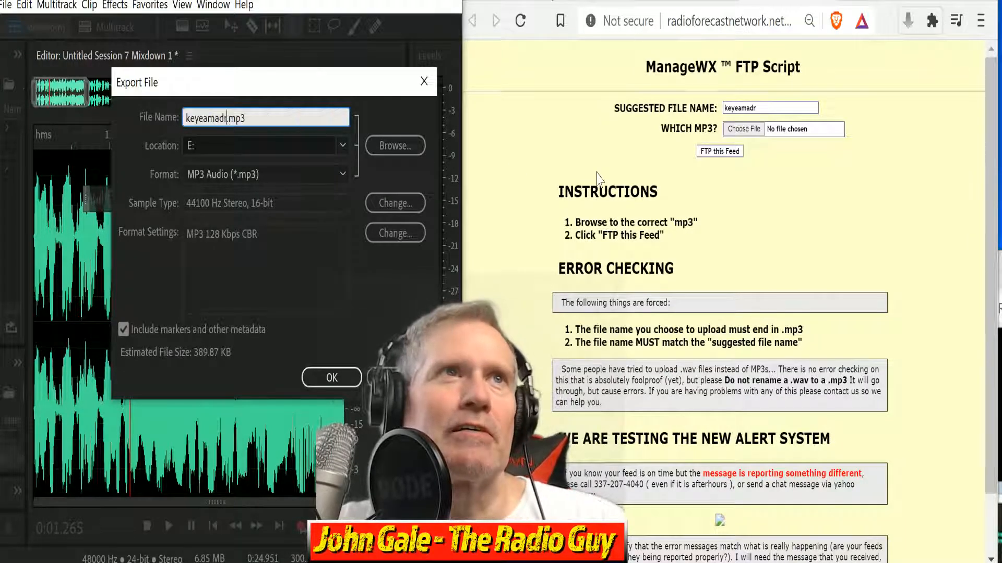
left_click(332, 377)
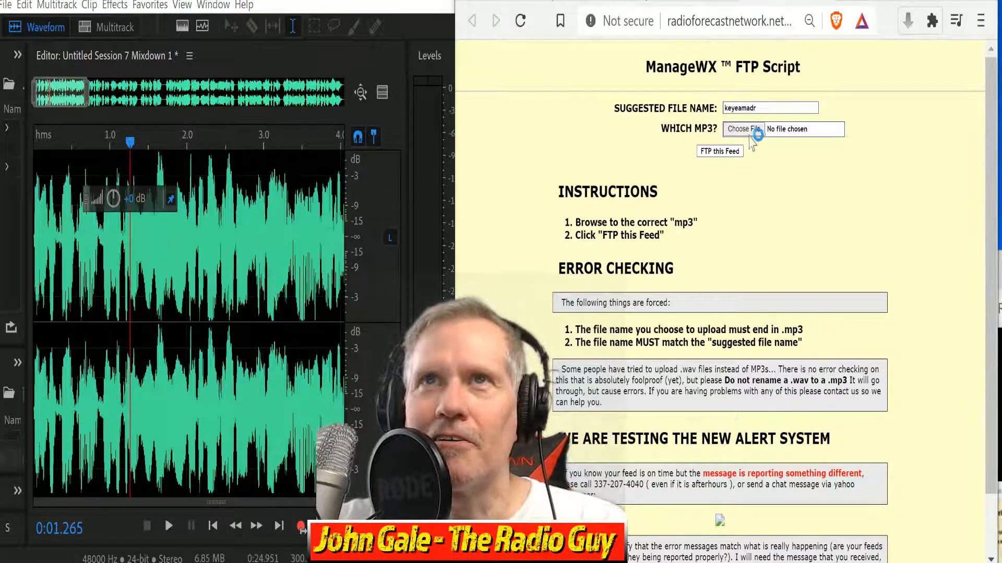
Upload keyeamadr.mp3 from drive E: through the ManageWX FTP page and close the results window.
left_click(745, 130)
left_click_drag(928, 107, 930, 138)
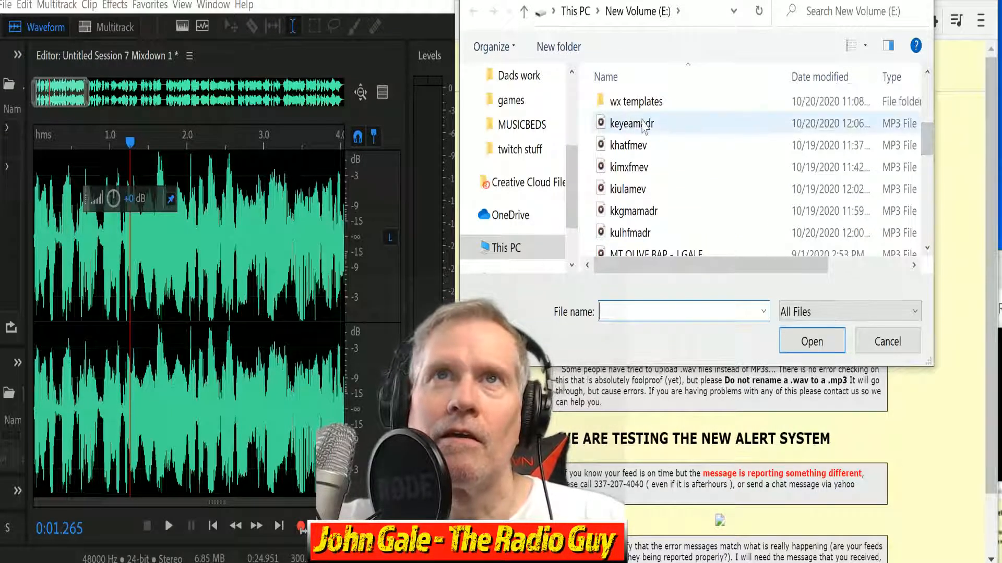
left_click(646, 125)
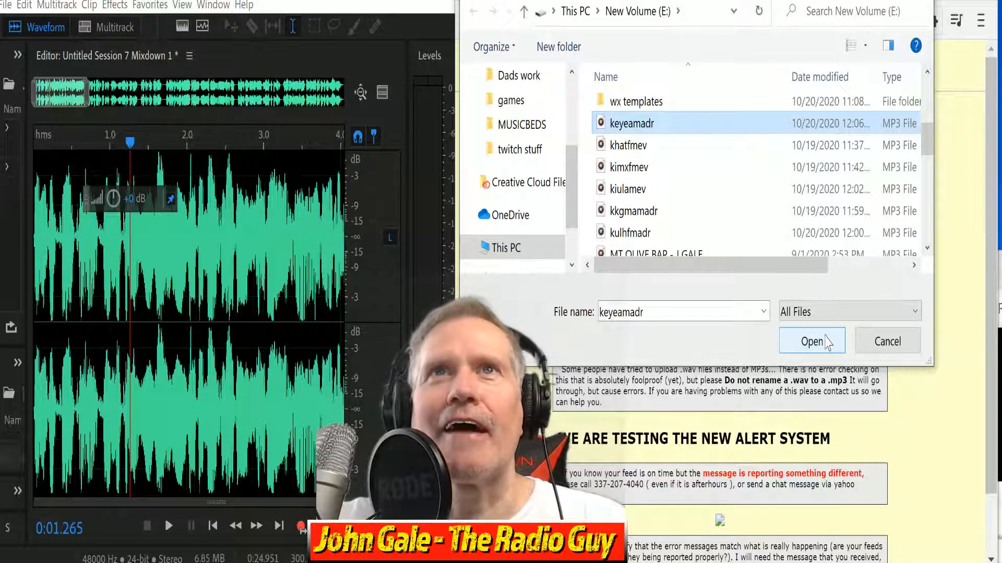
left_click(827, 342)
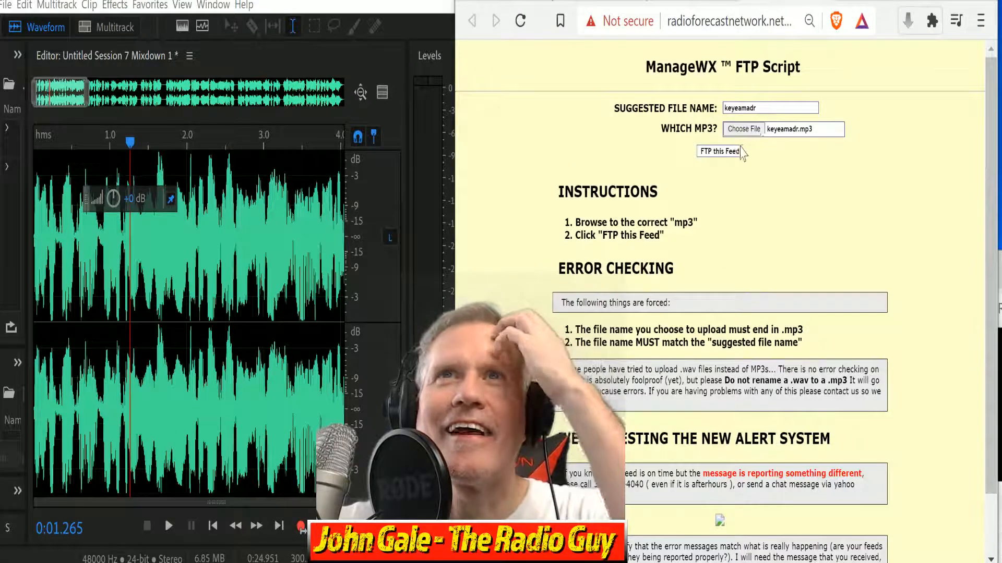
left_click(728, 152)
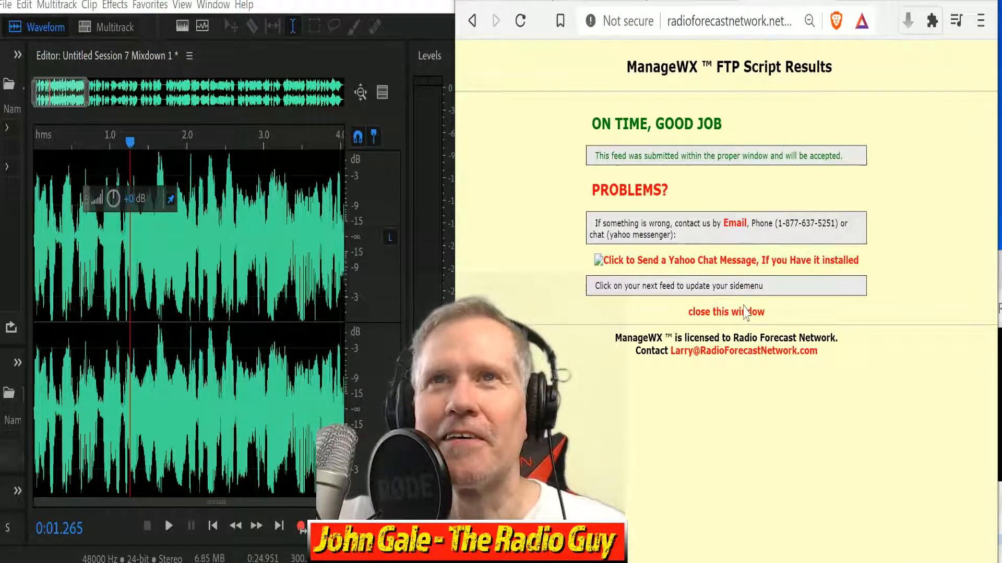
left_click(744, 313)
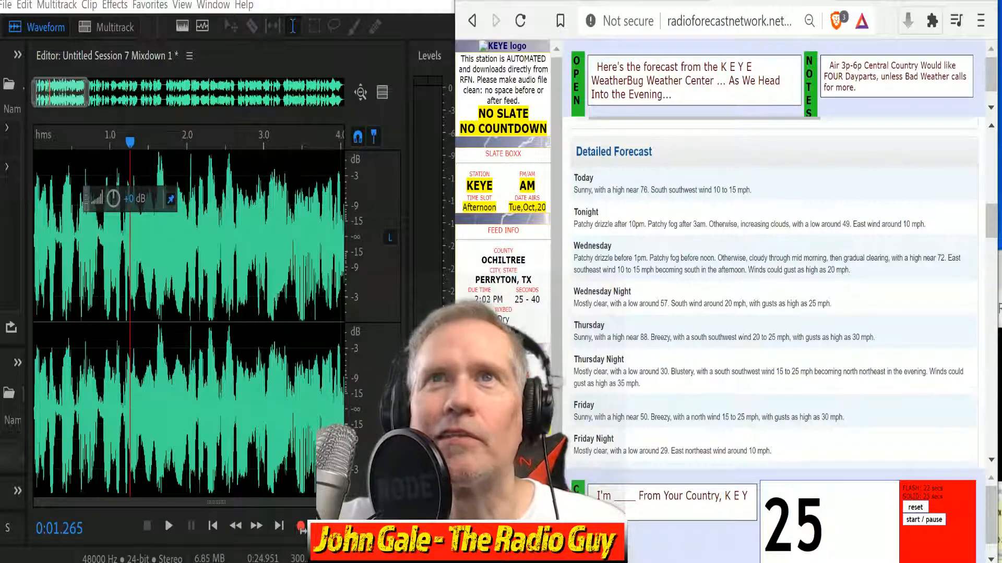
Clear the old voice clip from the multitrack session, and bring up the detailed forecast for the KEYE FM afternoon feed.
key("ctrl+Tab")
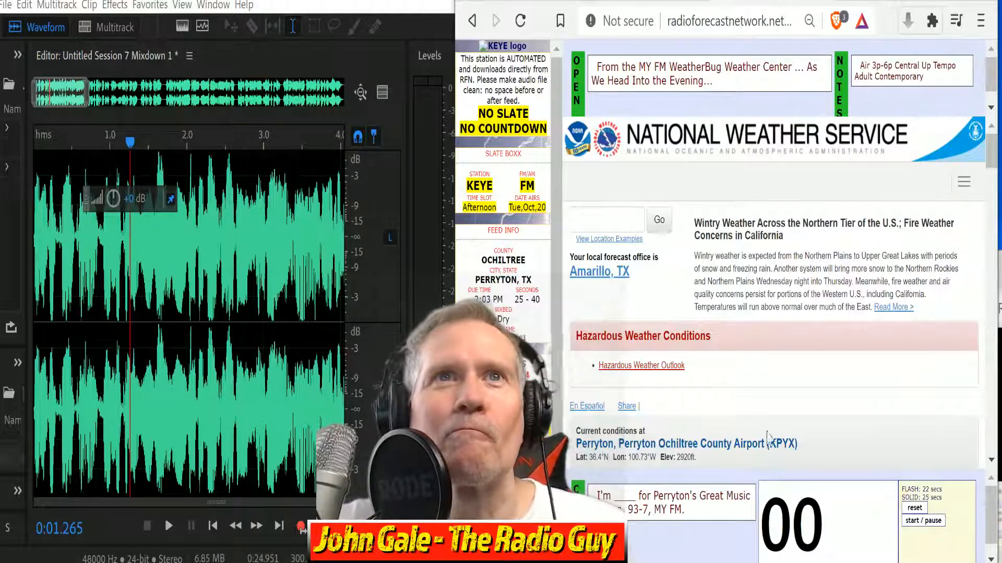
left_click(116, 28)
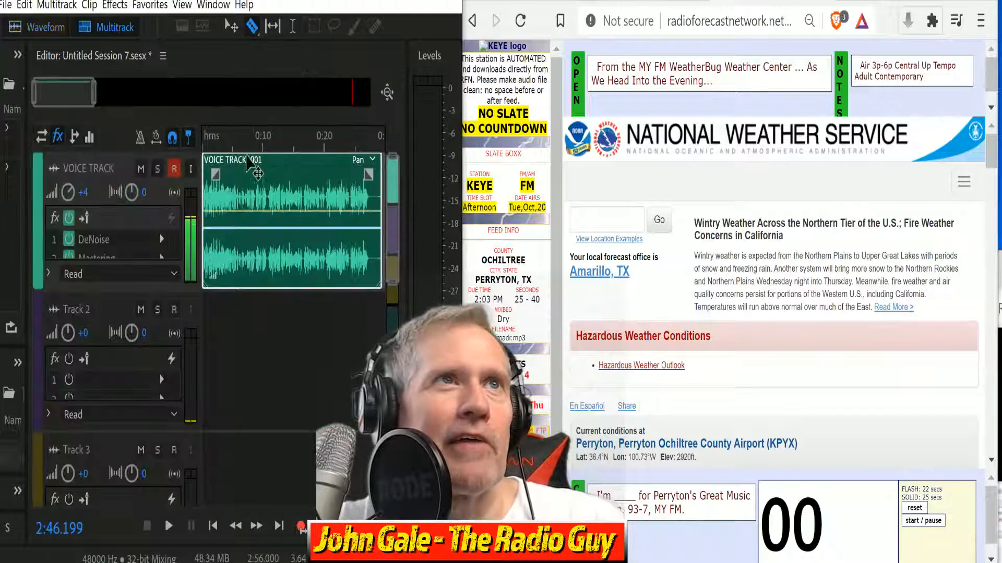
left_click_drag(252, 166, 3, 162)
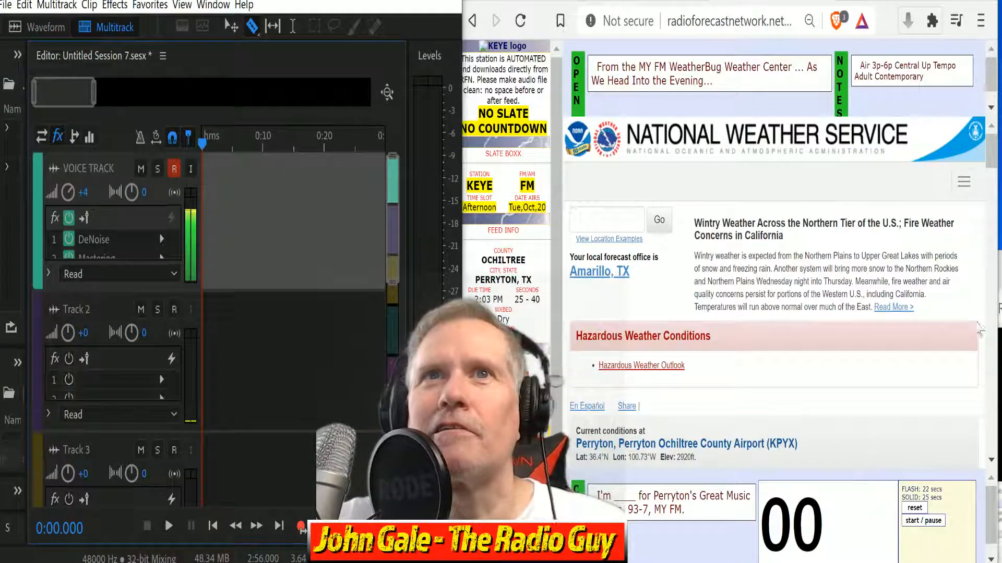
scroll(770, 200, "down", 10)
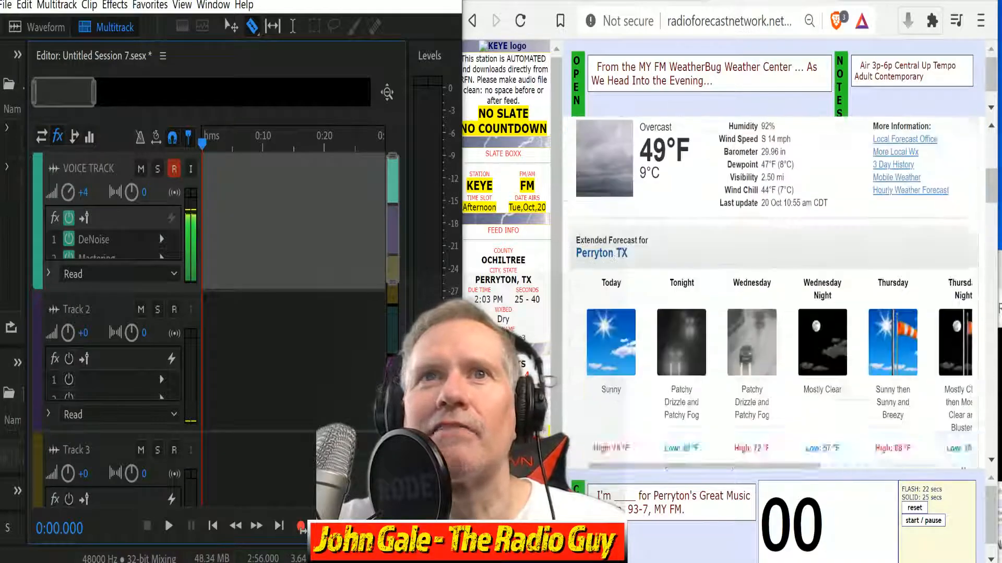
scroll(772, 292, "down", 2)
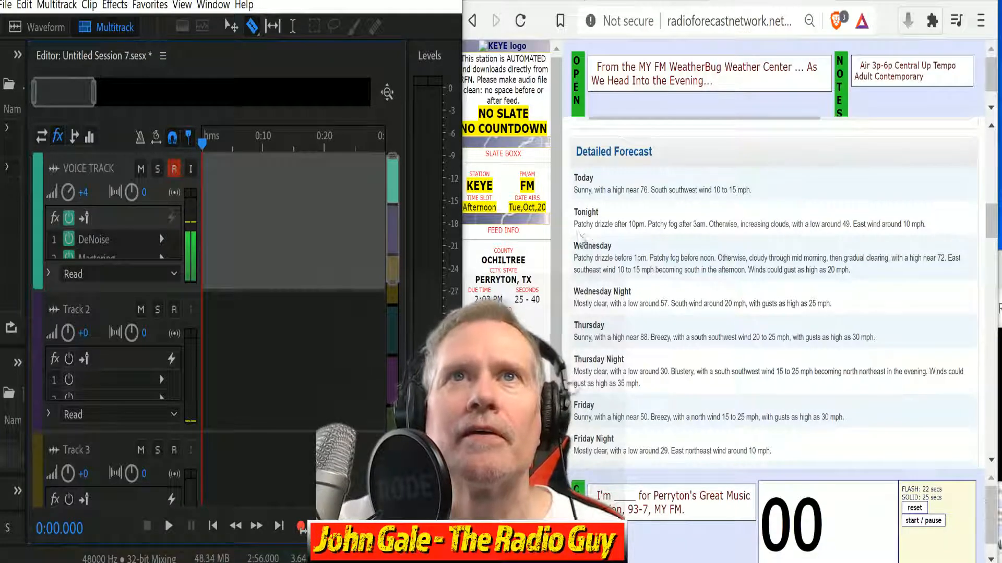
Record the KEYE FM forecast on the voice track for about 42.8 s, starting the page's timer for the read.
left_click(301, 527)
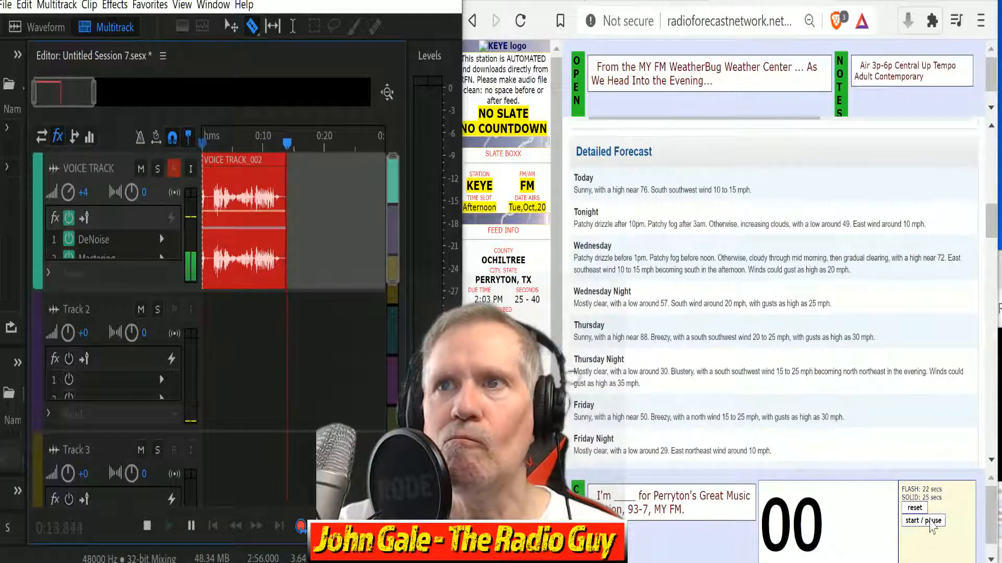
left_click(923, 520)
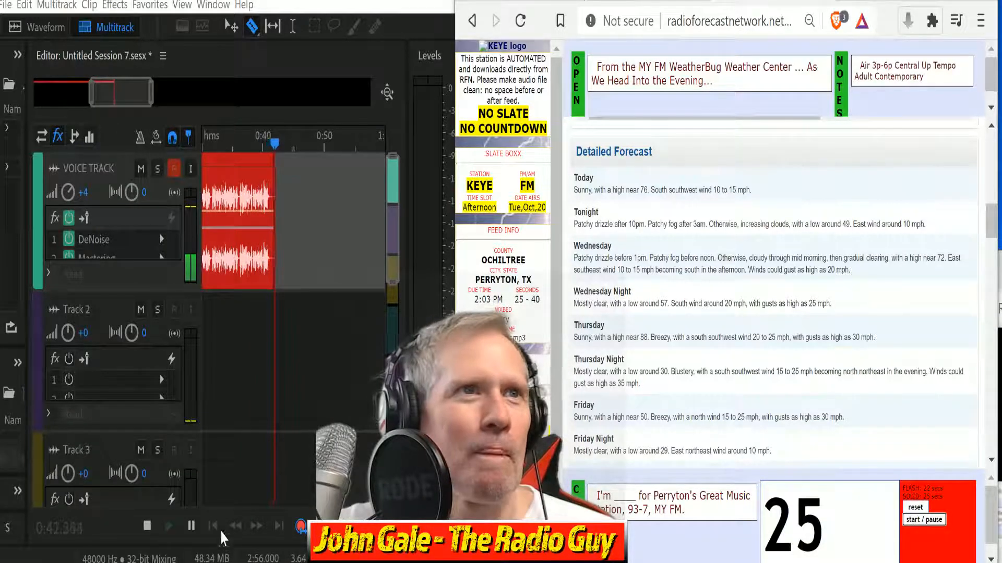
left_click(148, 525)
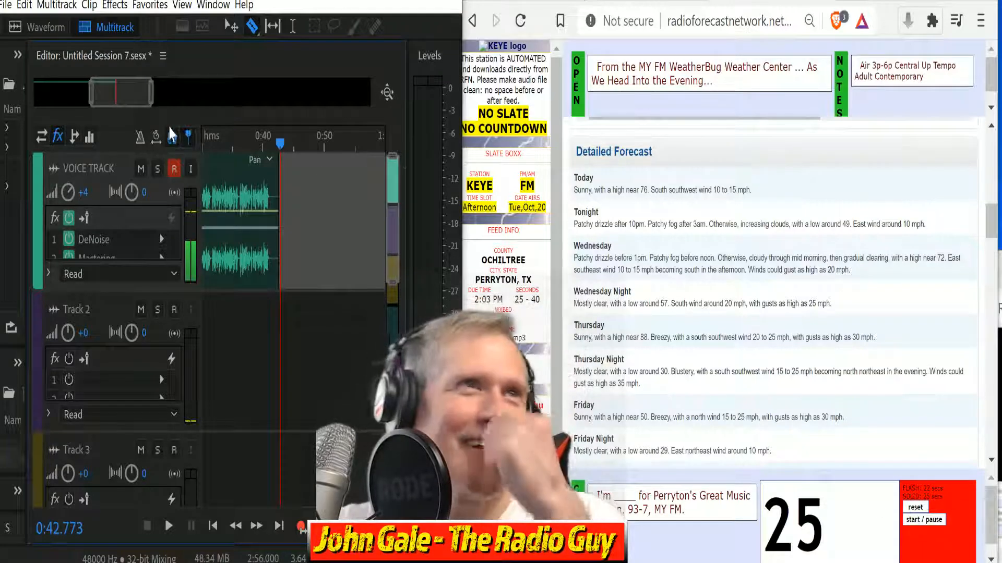
Remove the recording ahead of about 15.4 s, move the remaining take to the session start and mix it down to a new file.
left_click_drag(118, 96, 70, 102)
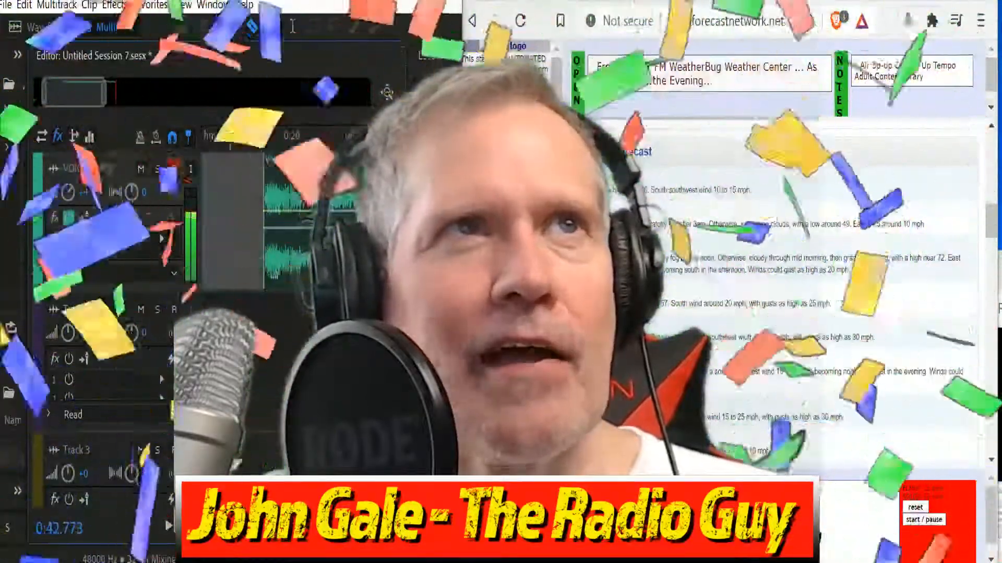
left_click_drag(284, 164, 32, 116)
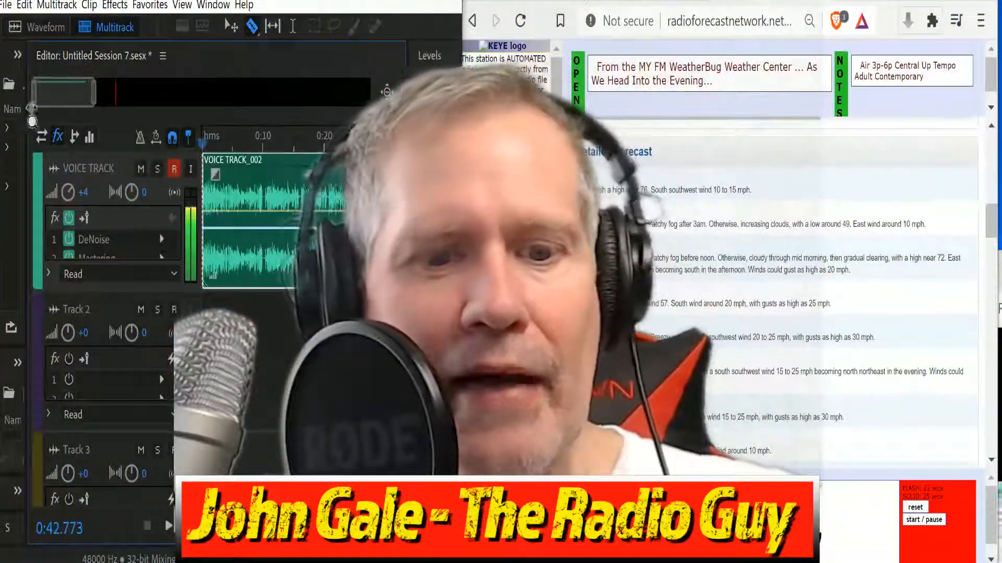
key("ctrl+alt+shift+m")
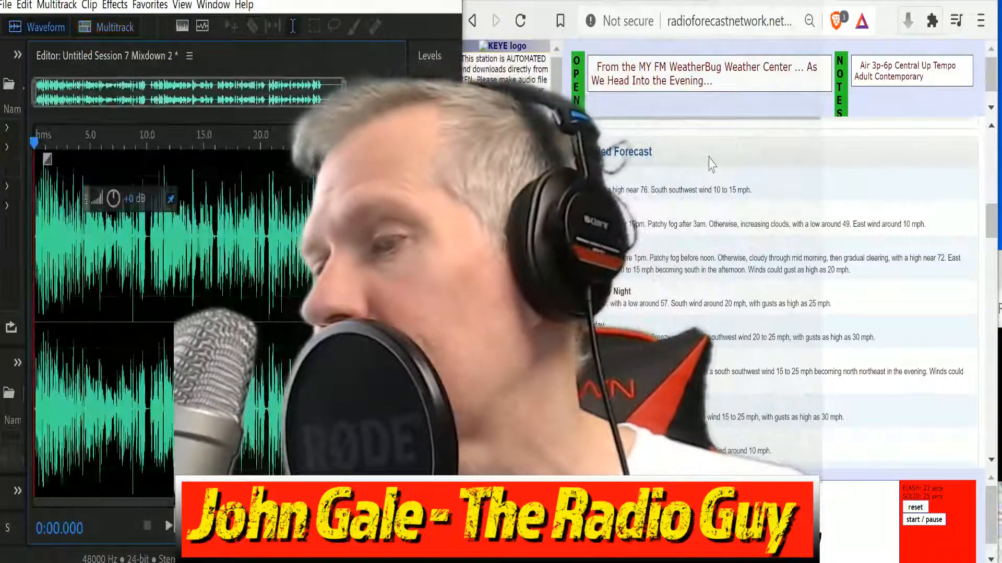
Boost the new mixdown, trim the silence after about 25.6 s and about 0.1 s at its start, and play its opening.
key("ctrl+a")
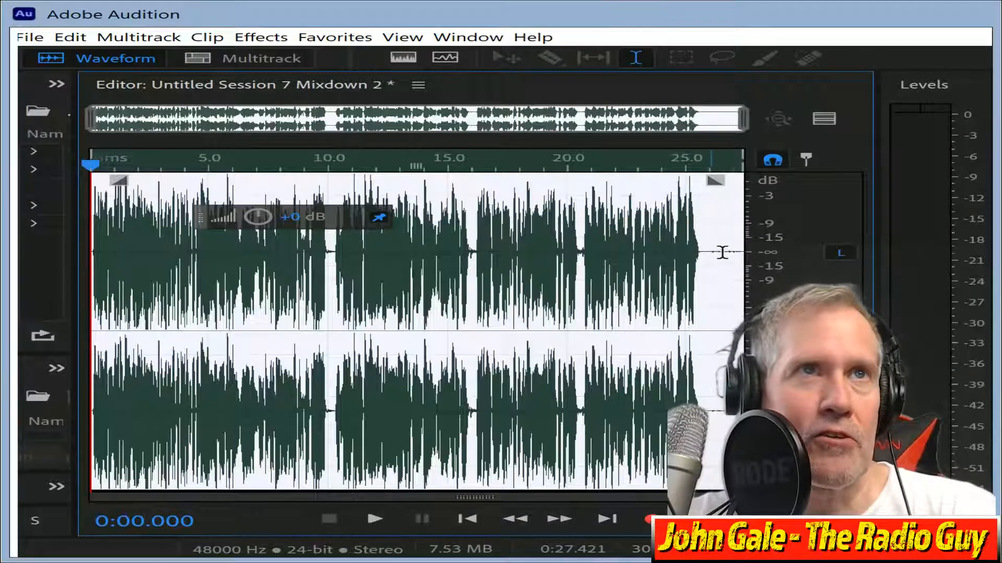
left_click(701, 258)
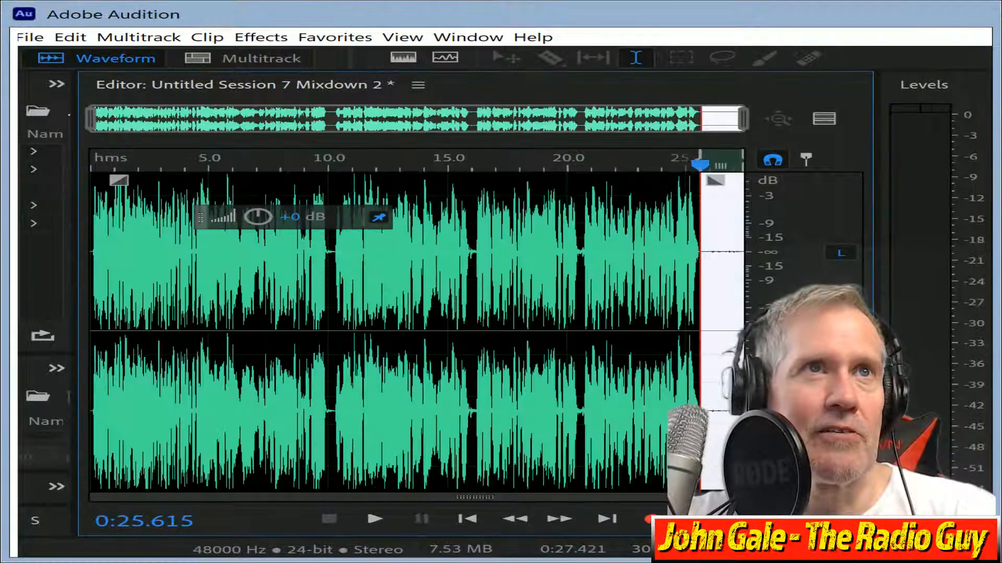
key("Delete")
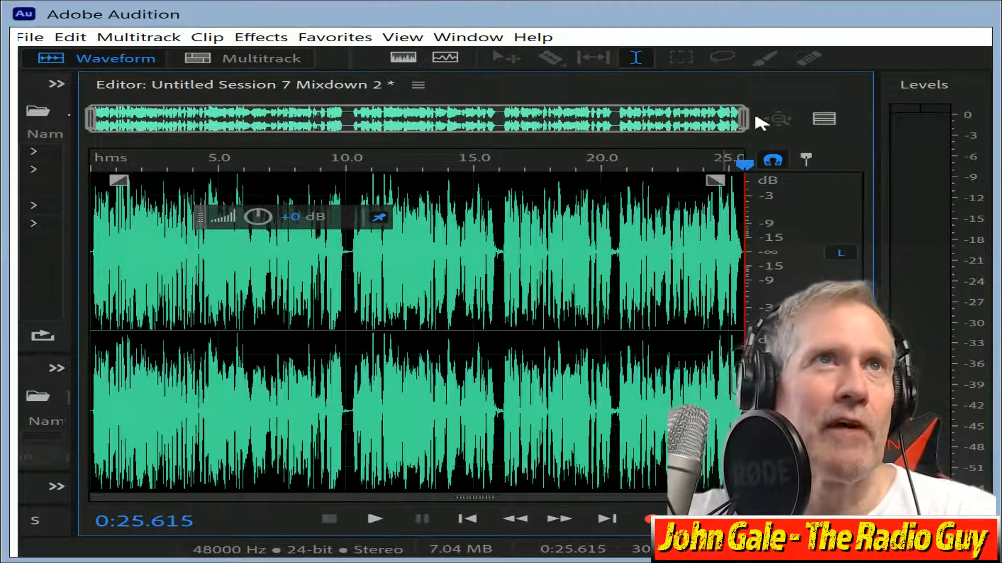
left_click_drag(749, 120, 123, 157)
left_click_drag(174, 251, 18, 79)
key("Delete")
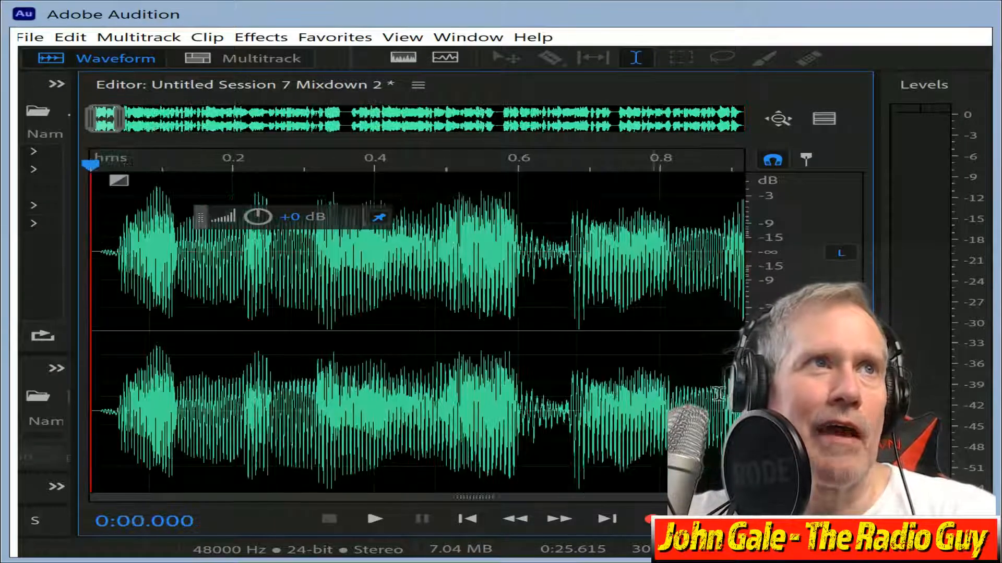
left_click(374, 519)
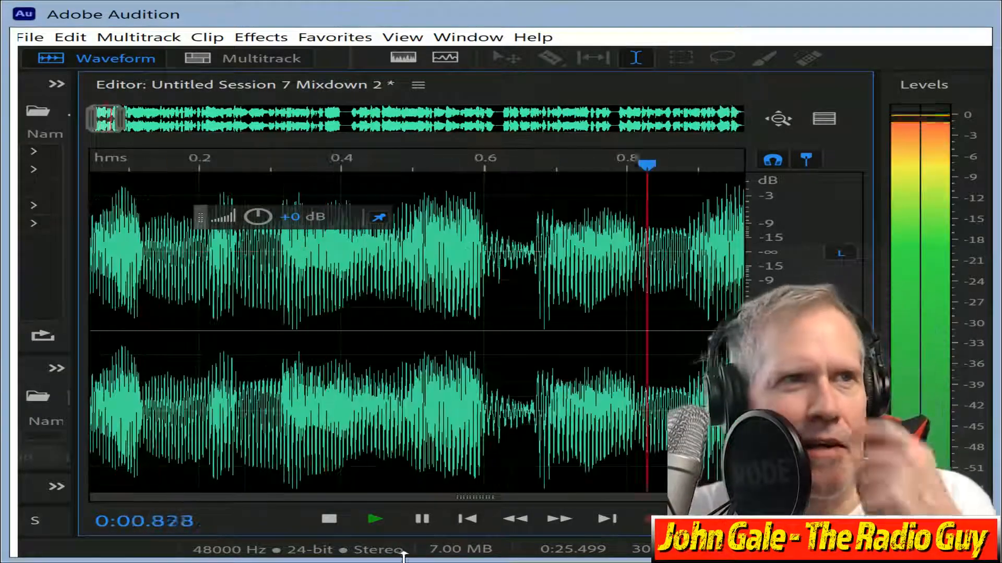
key("space")
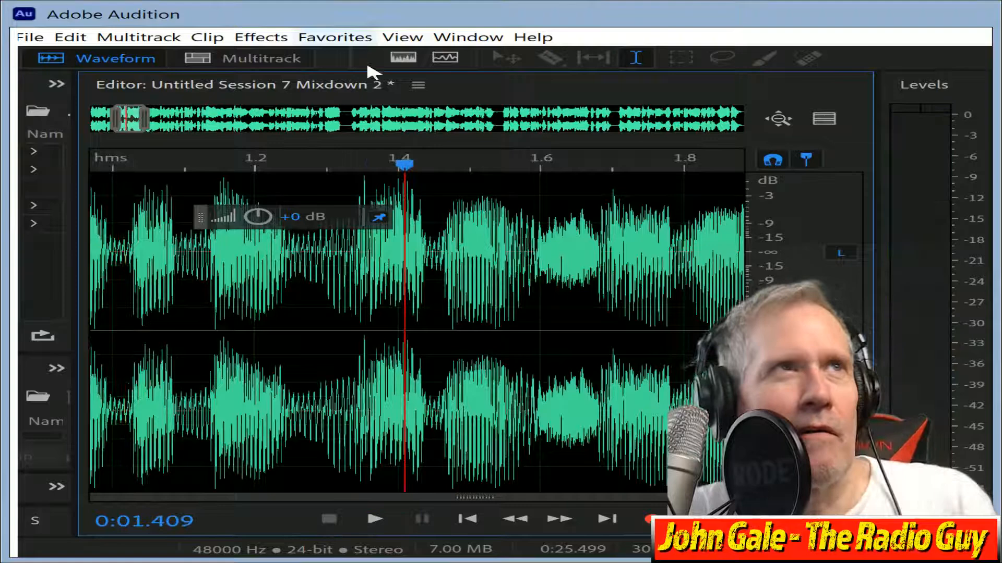
Delete the KEYE FM take from the voice track in the multitrack session and return the playhead to the start.
left_click(277, 67)
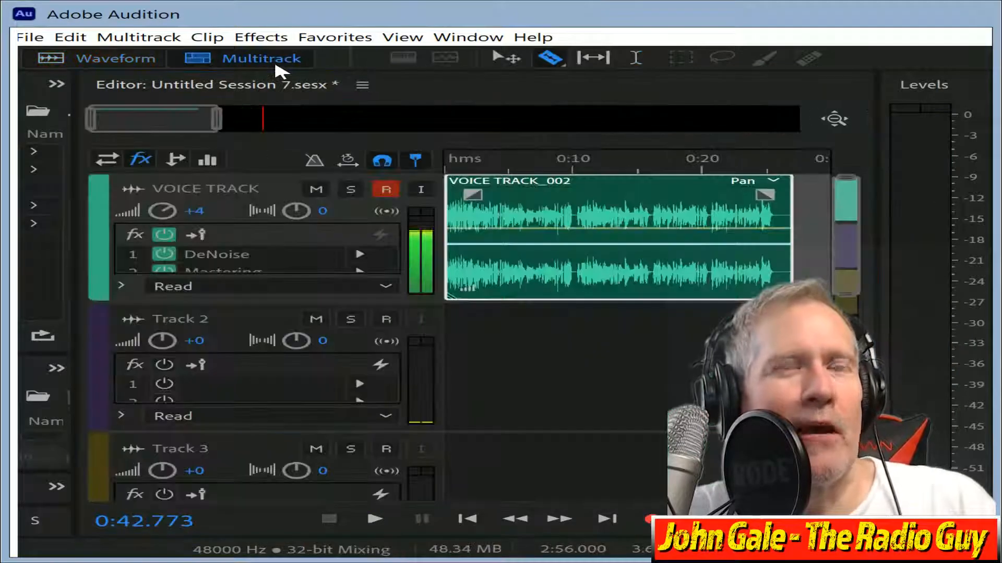
left_click(518, 185)
key("Delete")
key("Home")
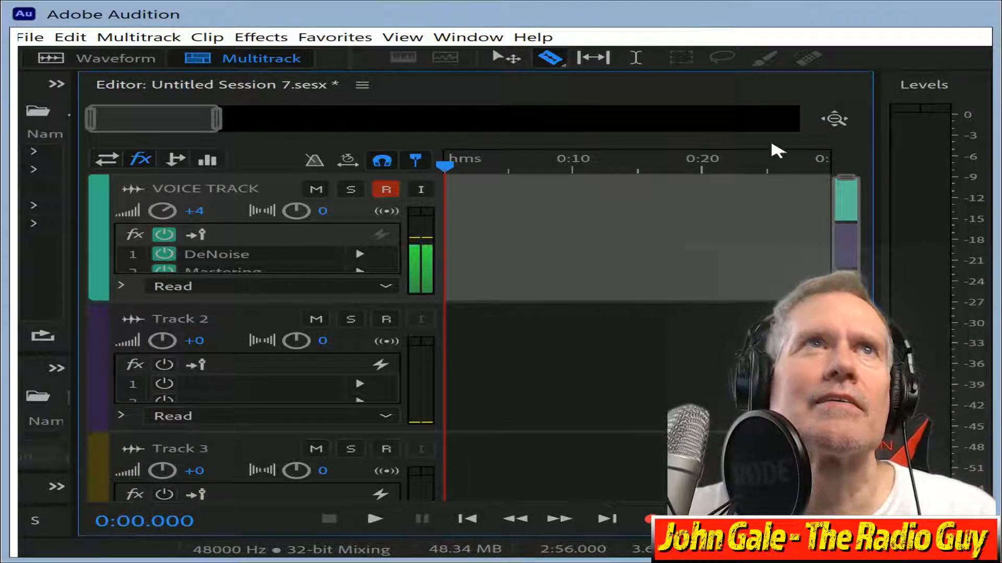
Record another KEYE FM forecast take on the voice track for about 50.8 s, starting the page's timer for the read.
left_click(650, 519)
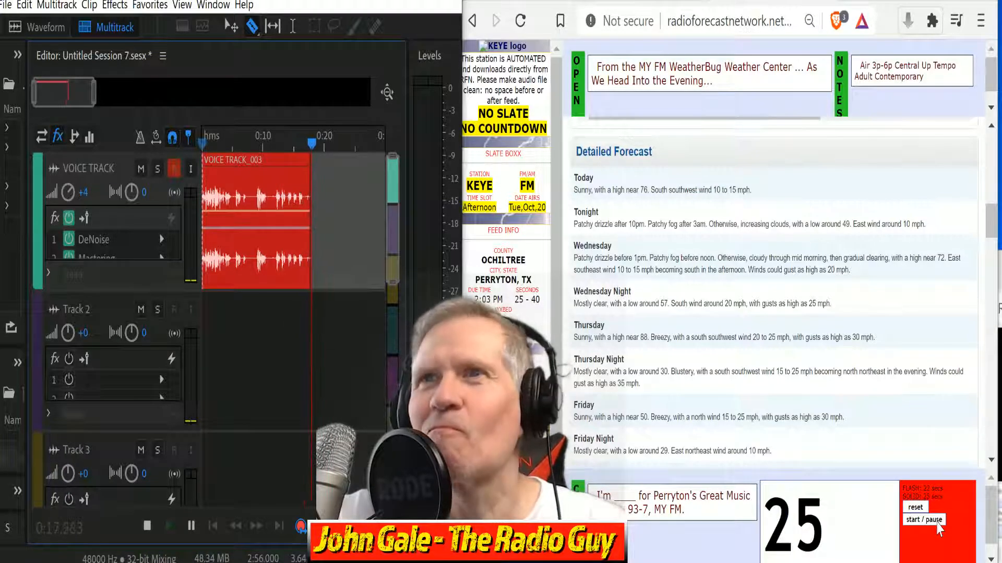
left_click(937, 524)
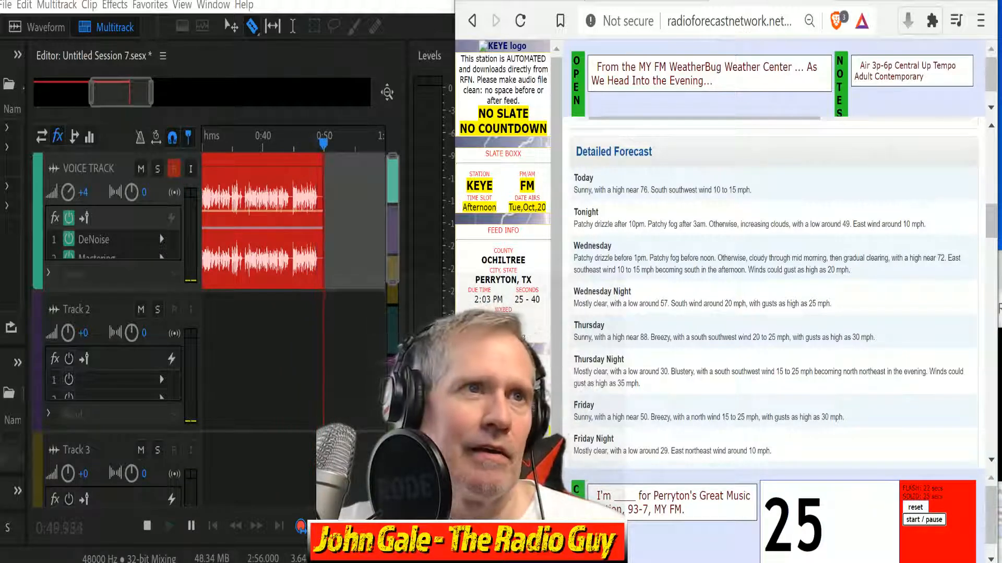
left_click(147, 527)
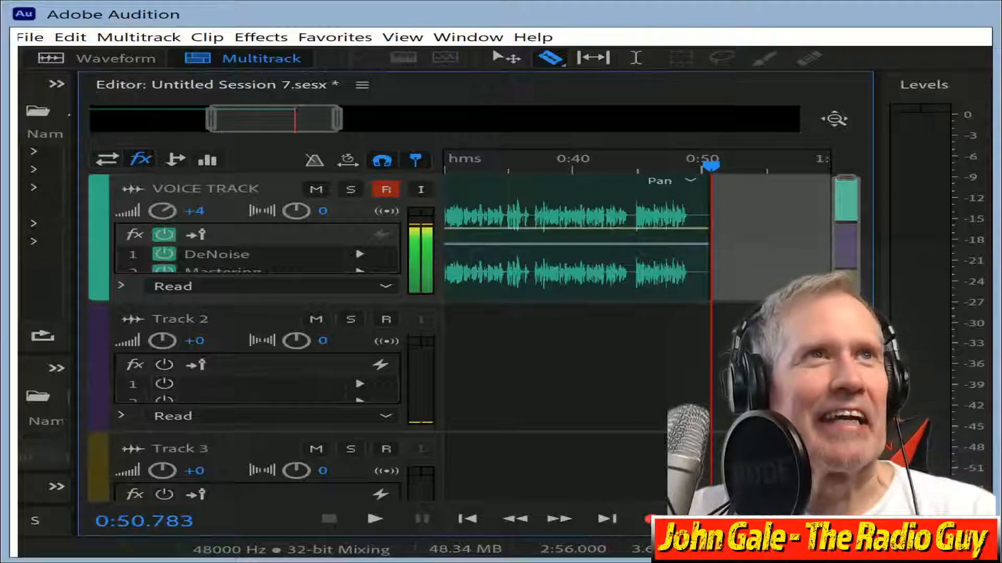
Split the new take at about 19.2 s, delete the part ahead of it, move the rest to the session start and mix it down.
left_click_drag(277, 127, 183, 127)
left_click(593, 207)
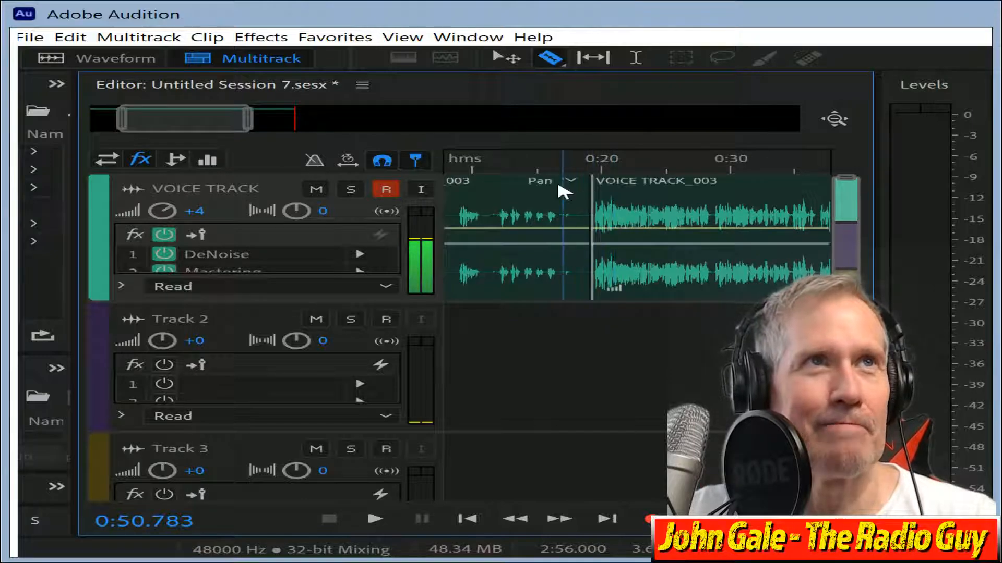
left_click(556, 183)
key("Delete")
left_click_drag(653, 179, 26, 172)
key("ctrl+shift+m")
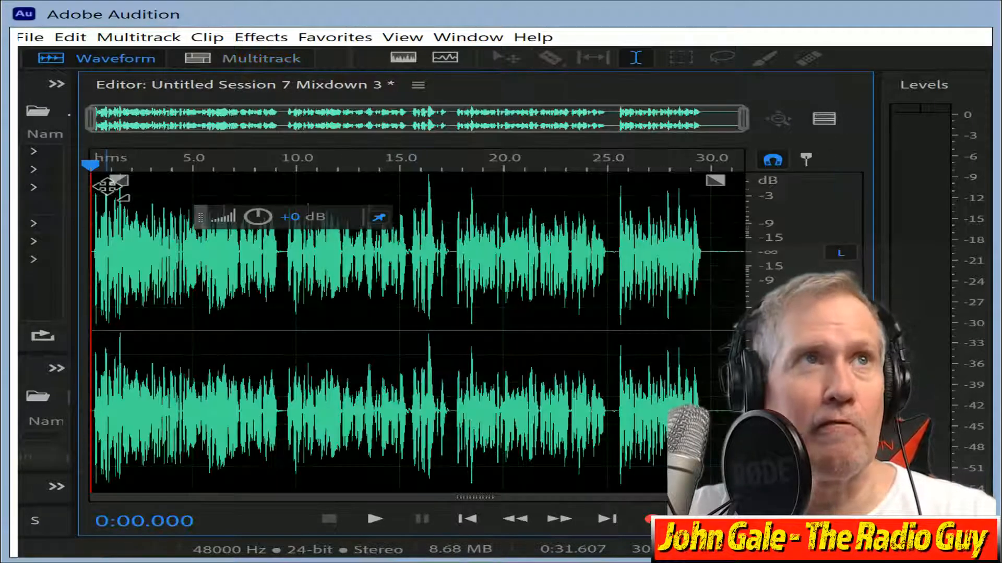
Boost the level of the whole new mixdown and play it from about 15 s.
key("ctrl+a")
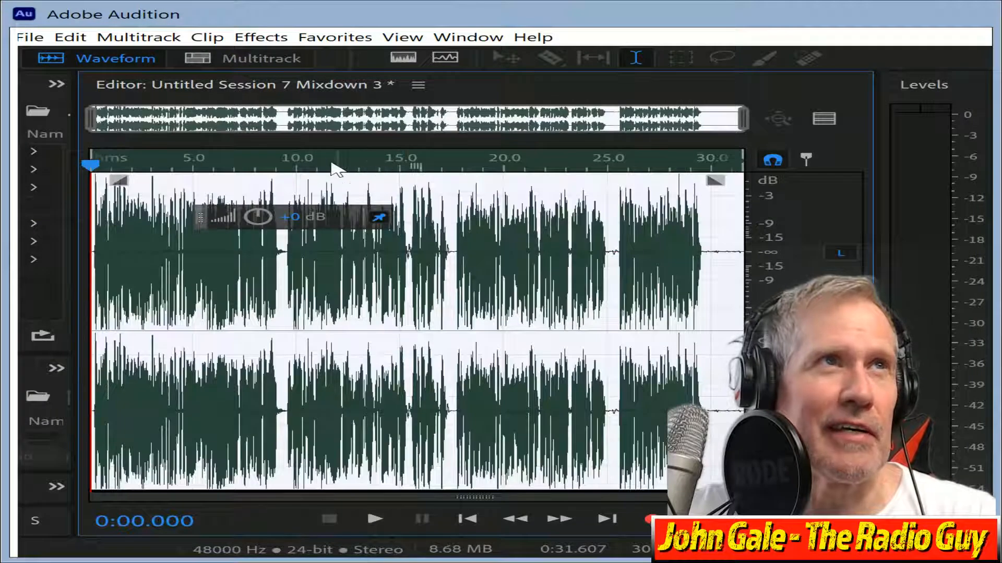
left_click(403, 165)
key("space")
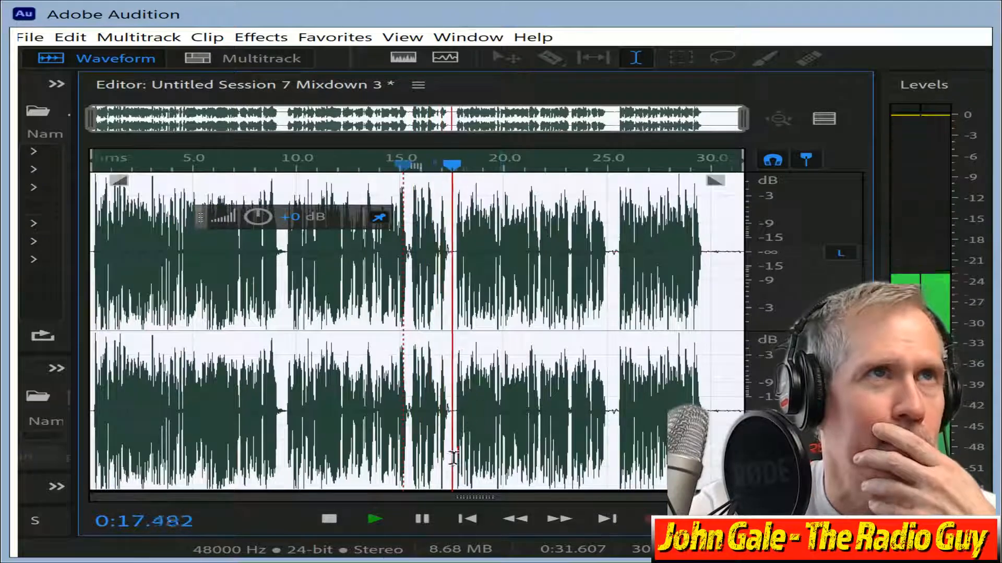
left_click(329, 519)
Delete the passage from about 15.6 s to 17.7 s and play the forecast across the join.
scroll(423, 259, "up", 5)
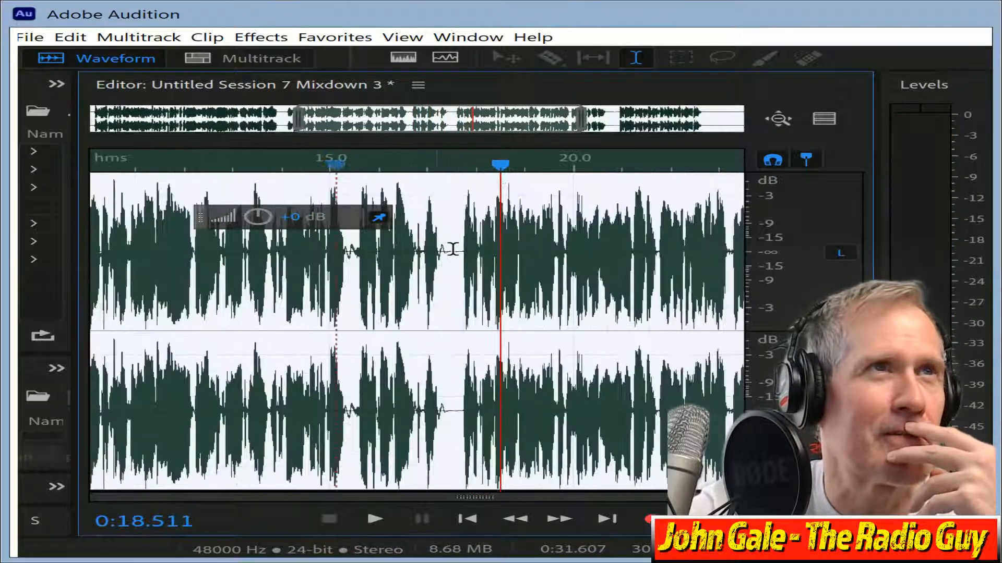
scroll(354, 277, "up", 3)
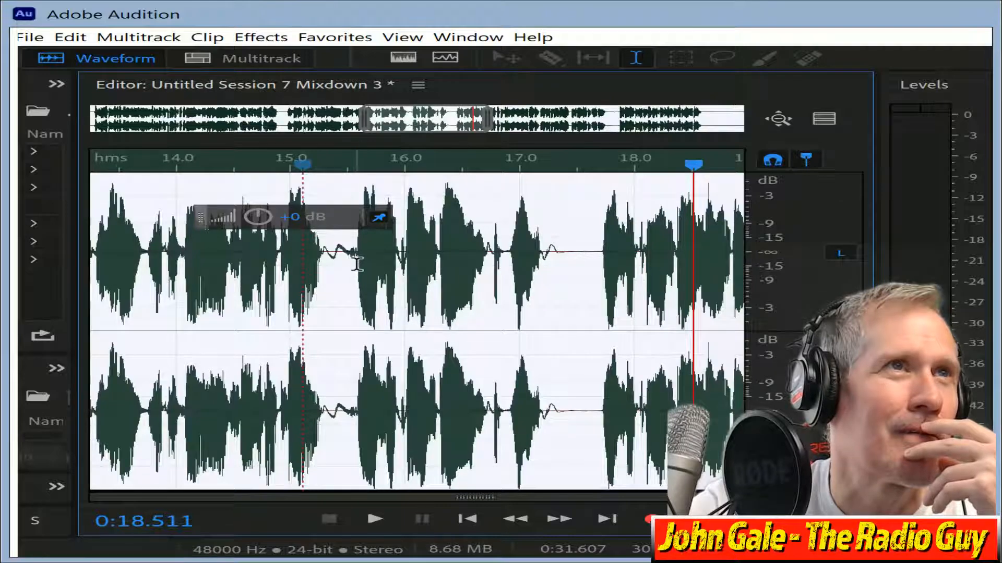
scroll(357, 264, "up", 2)
left_click_drag(359, 264, 682, 292)
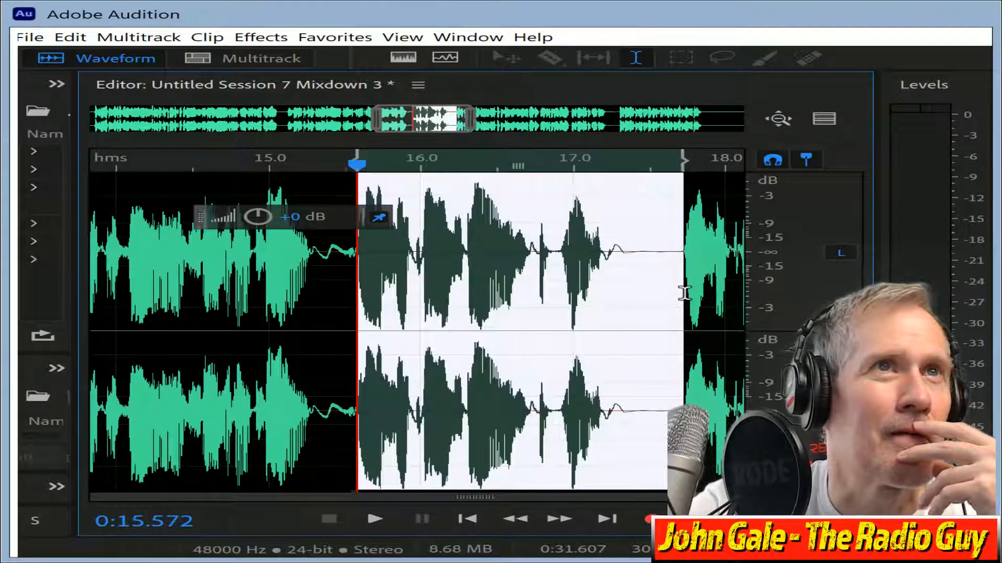
key("Delete")
left_click(316, 287)
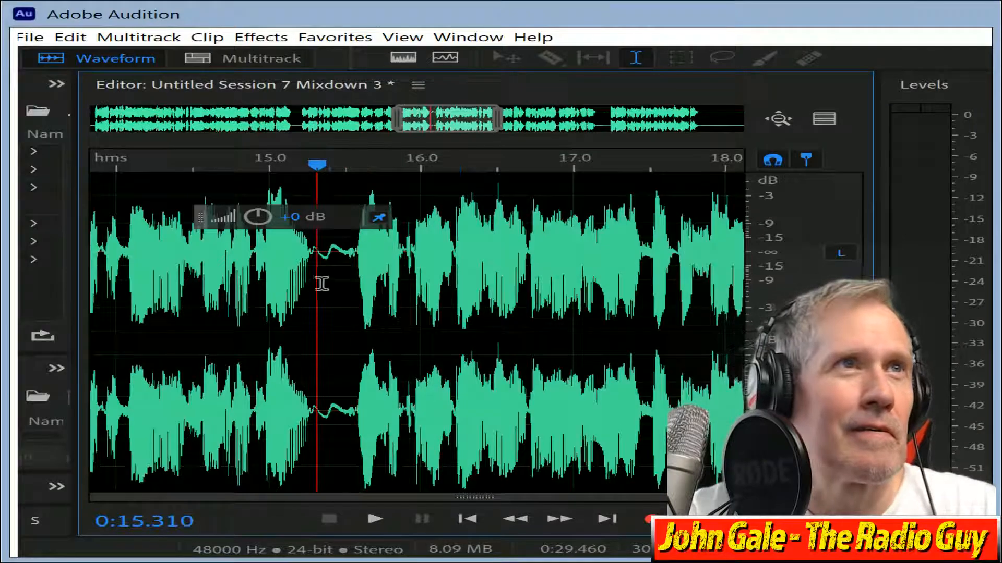
key("space")
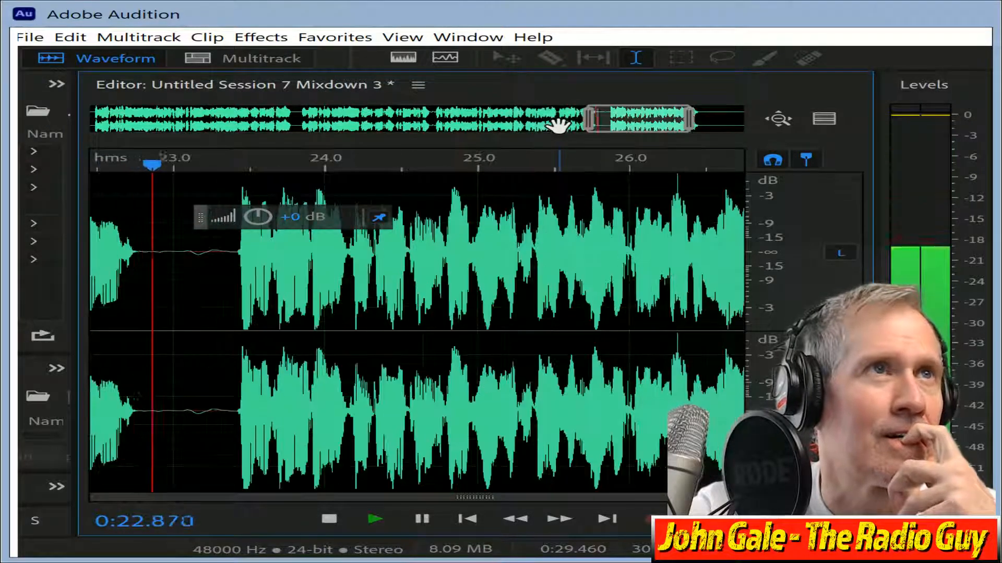
left_click(552, 123)
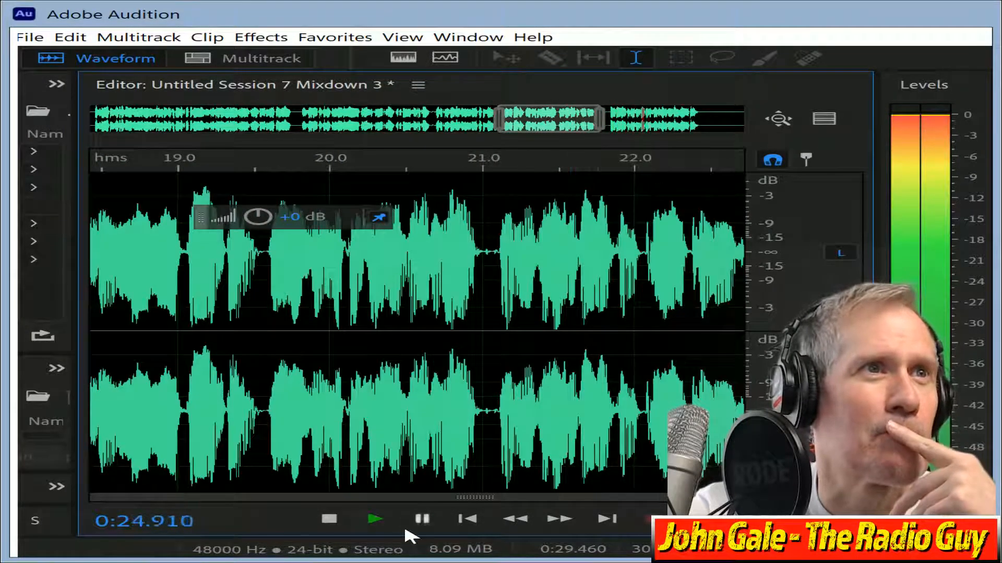
left_click(329, 519)
Delete about 2.3 s of the forecast starting at about 21.1 s and play from the join.
scroll(585, 172, "right", 3)
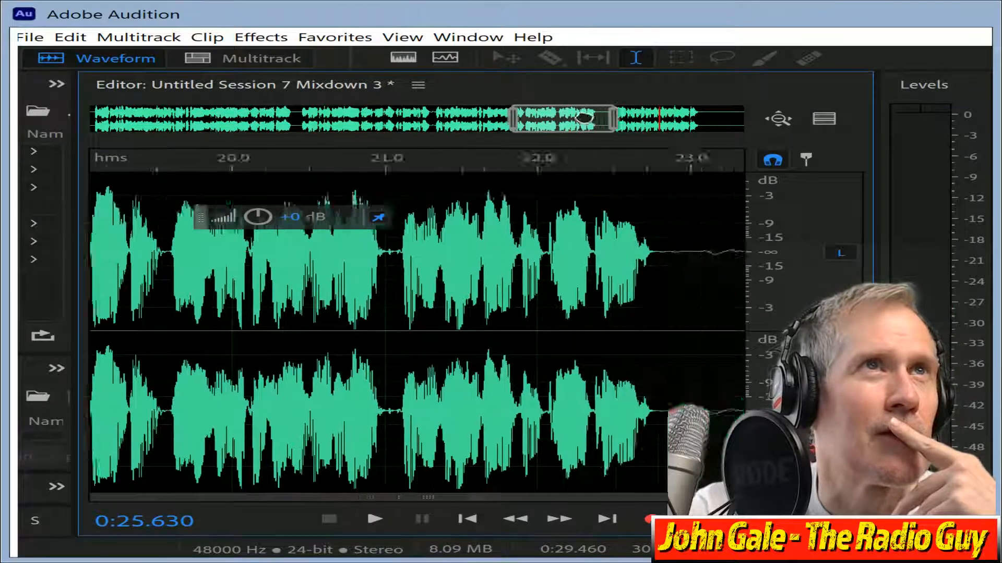
scroll(419, 261, "up", 3)
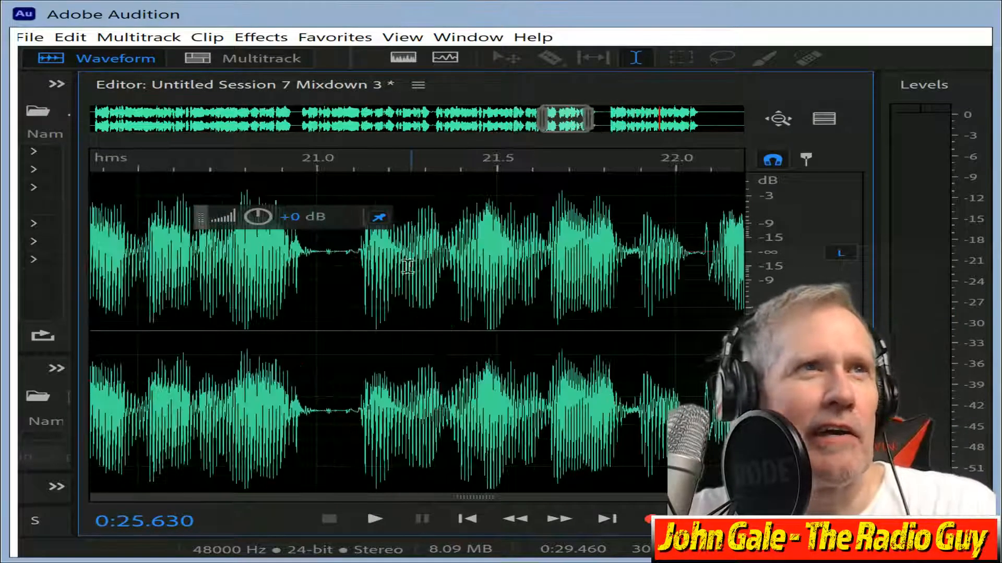
left_click_drag(358, 244, 449, 303)
key("Delete")
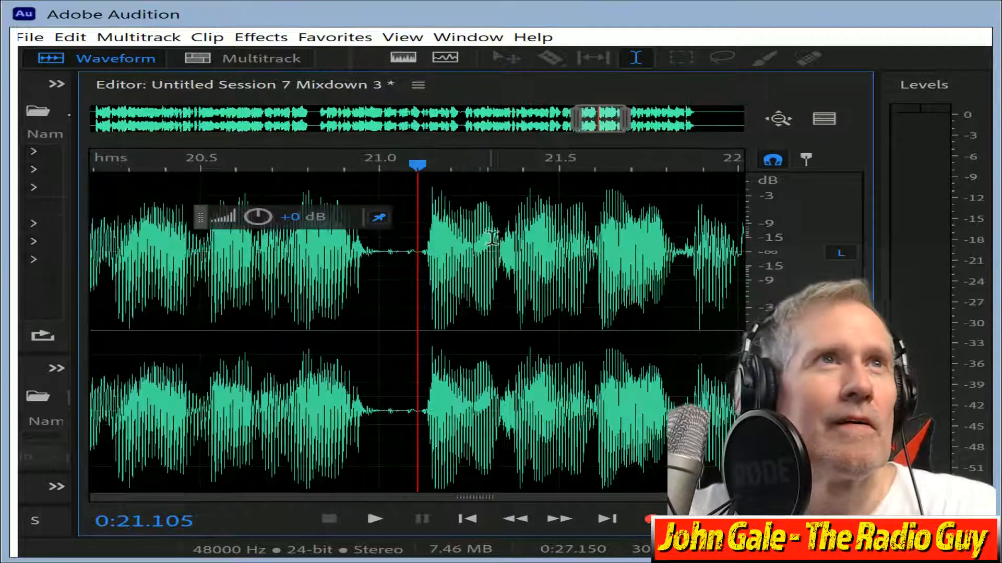
key("space")
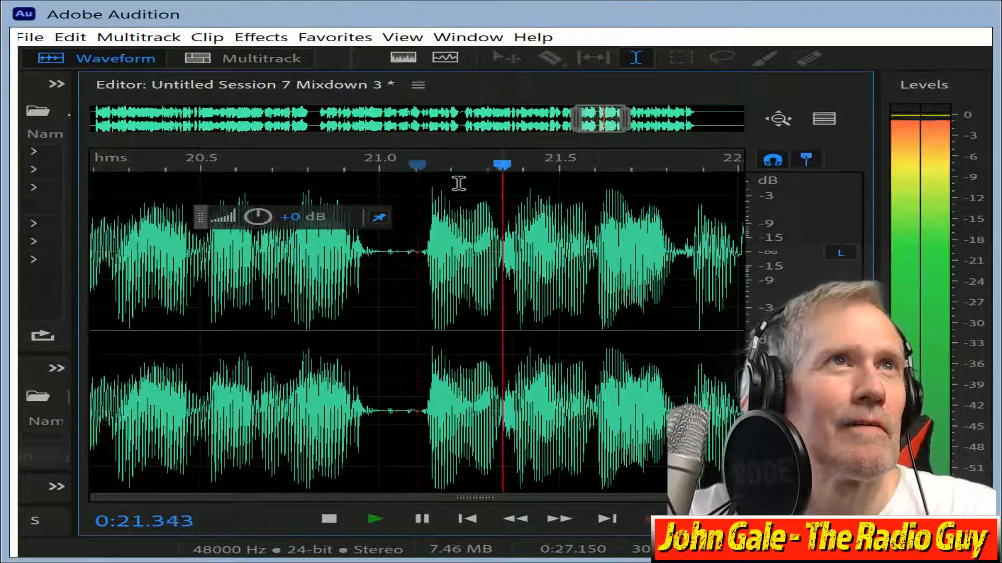
left_click(328, 519)
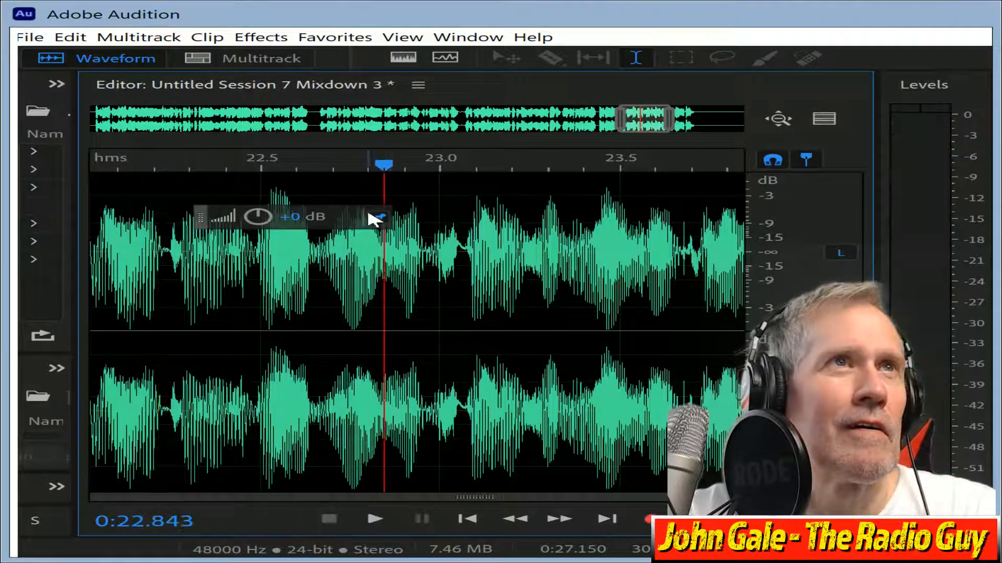
Delete the silence after the speech from about 0:25.14 to the end of the mixdown.
left_click_drag(644, 121, 722, 119)
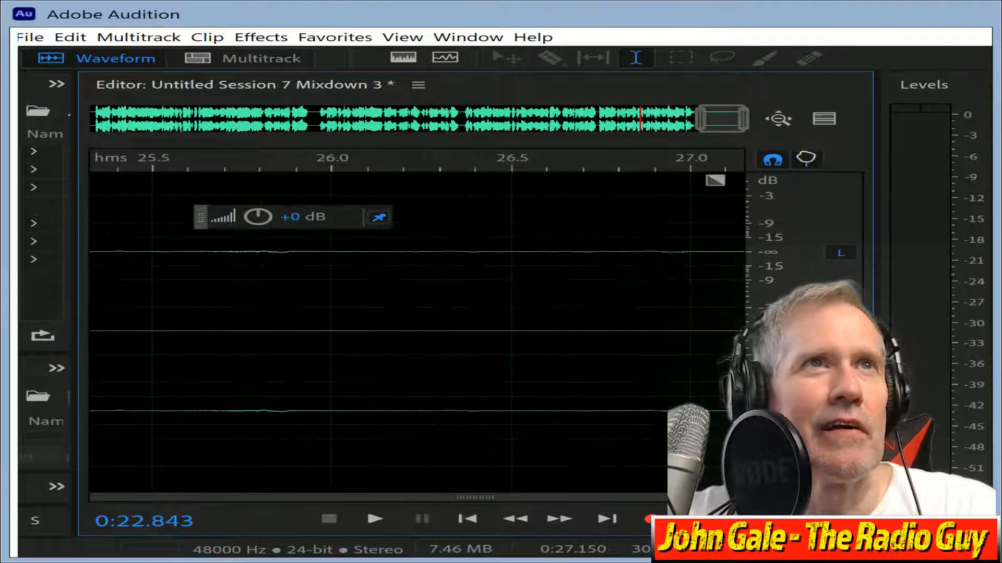
left_click_drag(733, 160, 672, 166)
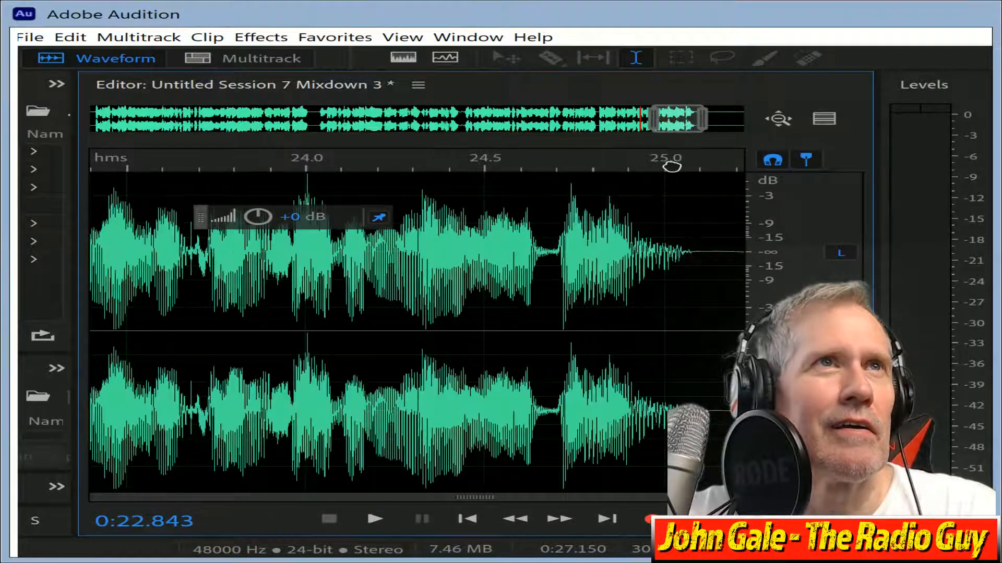
left_click(716, 267)
key("shift+End")
key("Delete")
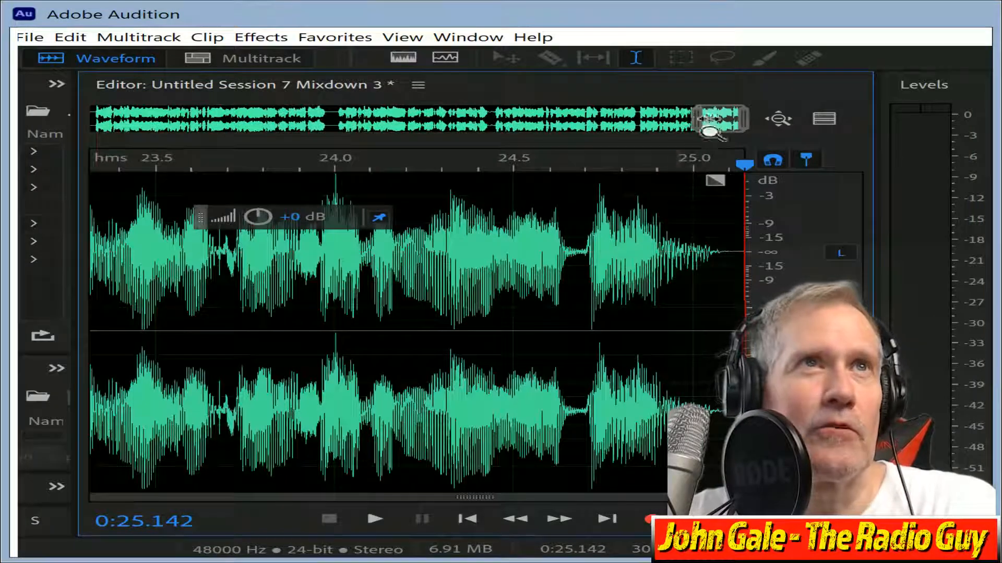
Delete about 0.2 s of silence before the first word of the mixdown and play the result from the start.
left_click_drag(723, 119, 17, 107)
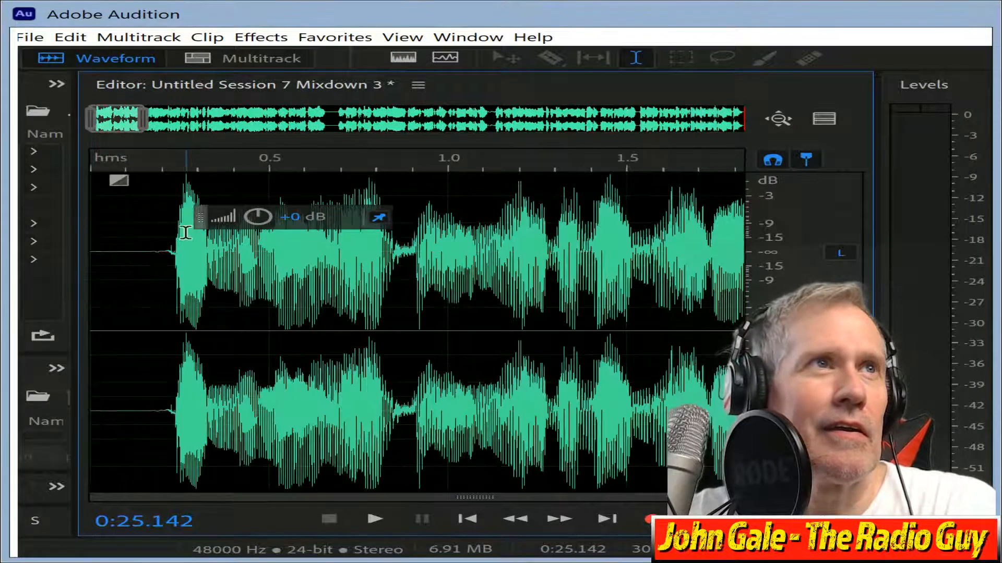
left_click_drag(160, 251, 17, 151)
key("Delete")
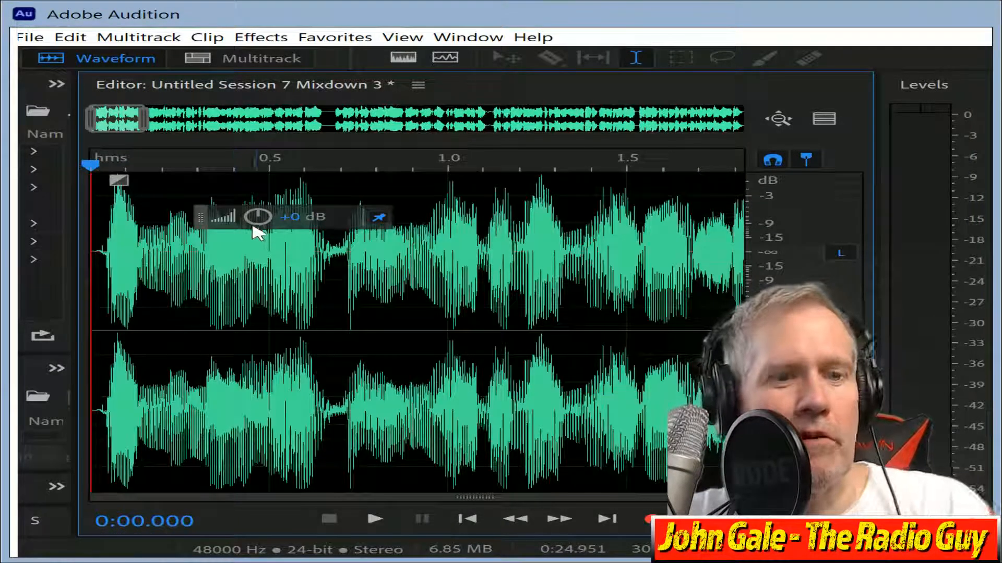
key("space")
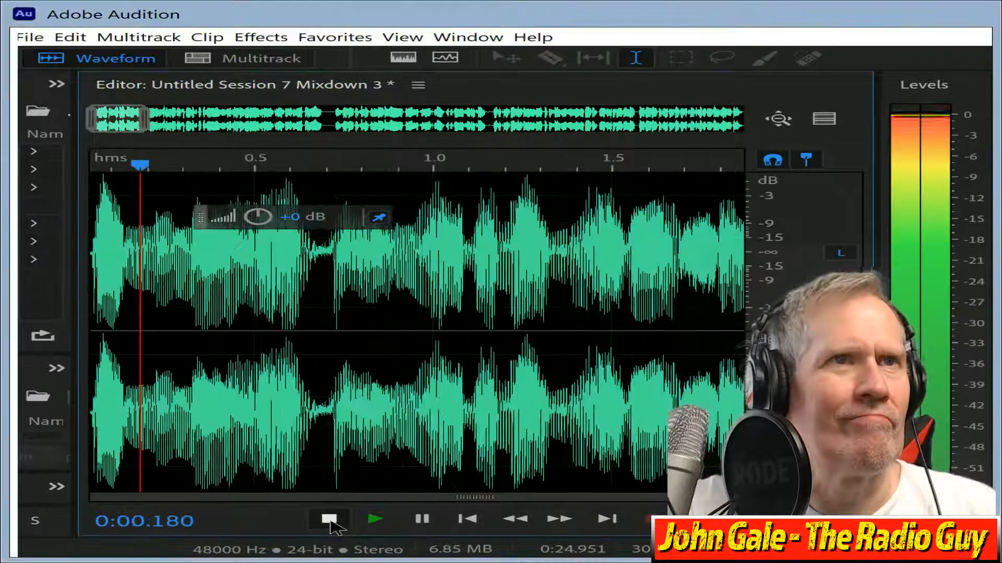
left_click(329, 521)
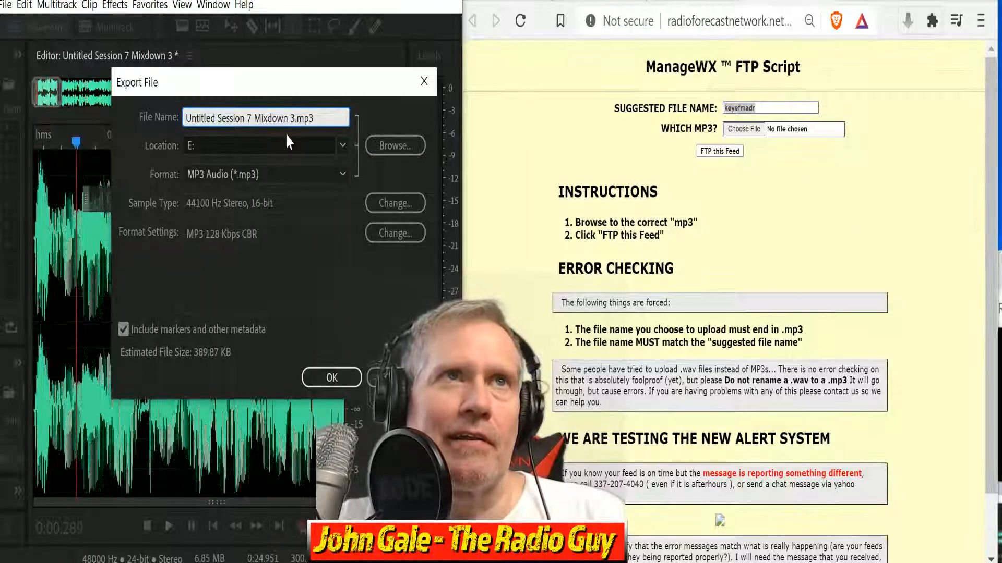
Export the mixdown to E: in MP3 format under the file name keyefmadr.mp3.
left_click_drag(296, 120, 185, 119)
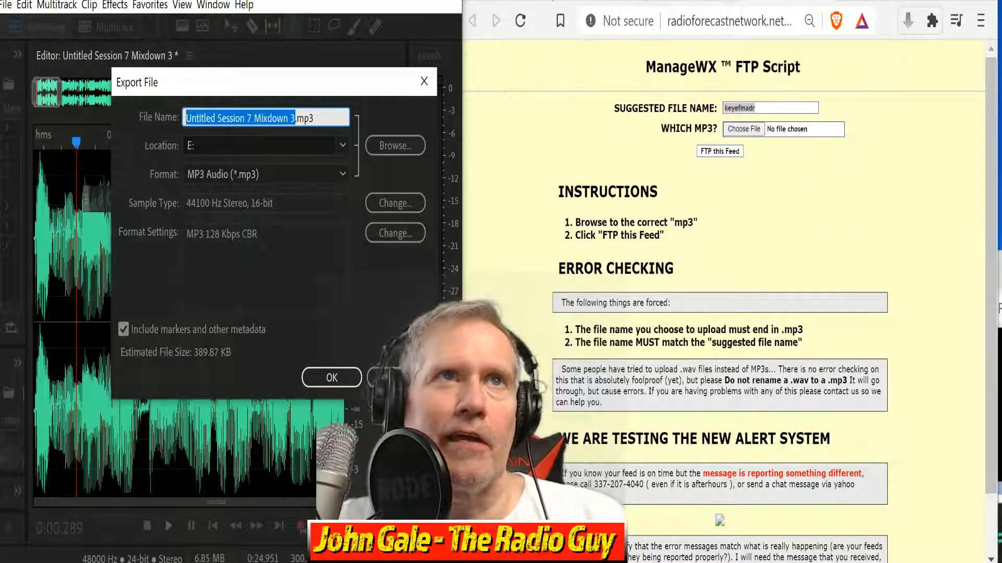
type("keyefmadr")
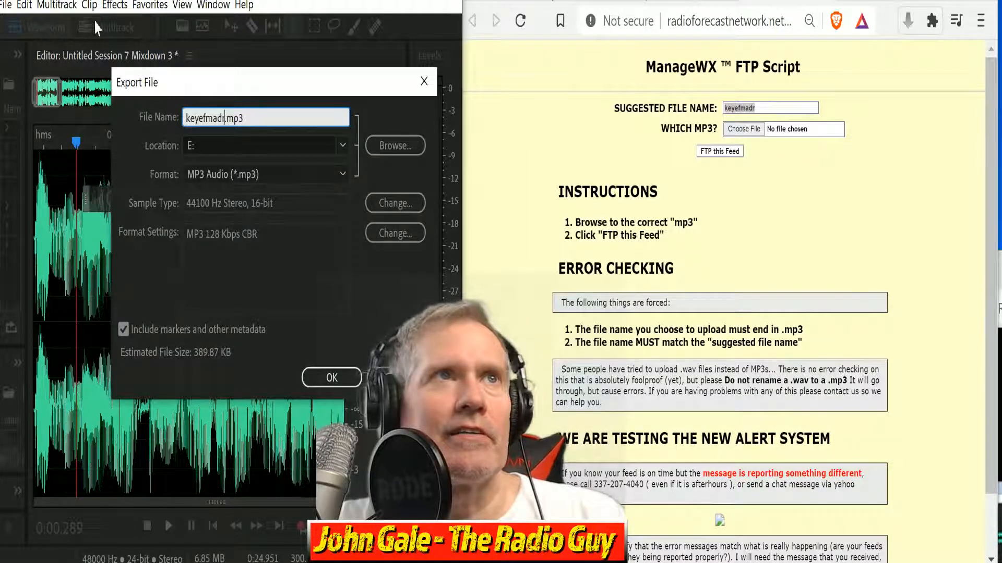
left_click(330, 377)
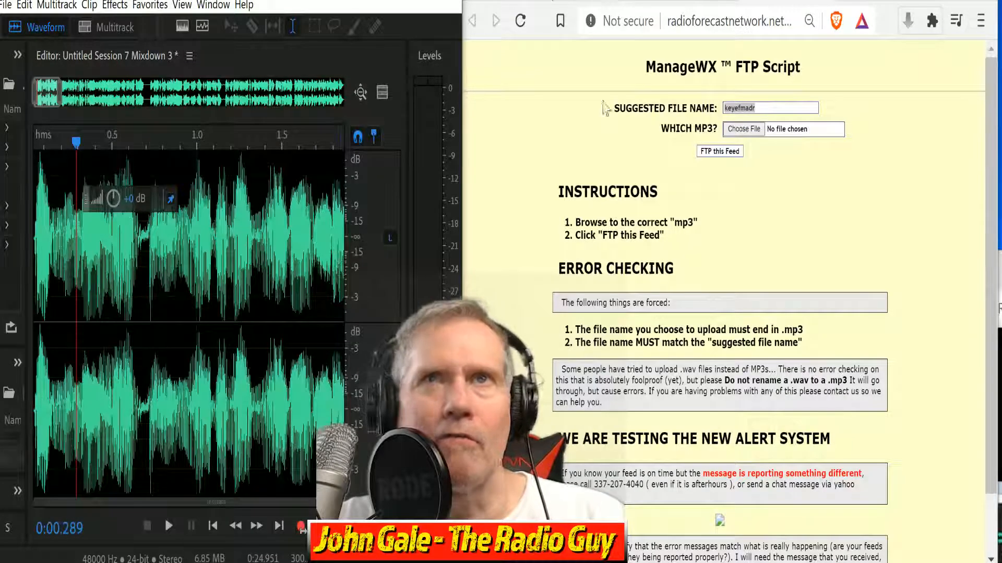
Upload keyefmadr.mp3 from E: through the ManageWX FTP Script page in the browser and continue to the KIUL evening feed.
left_click(755, 131)
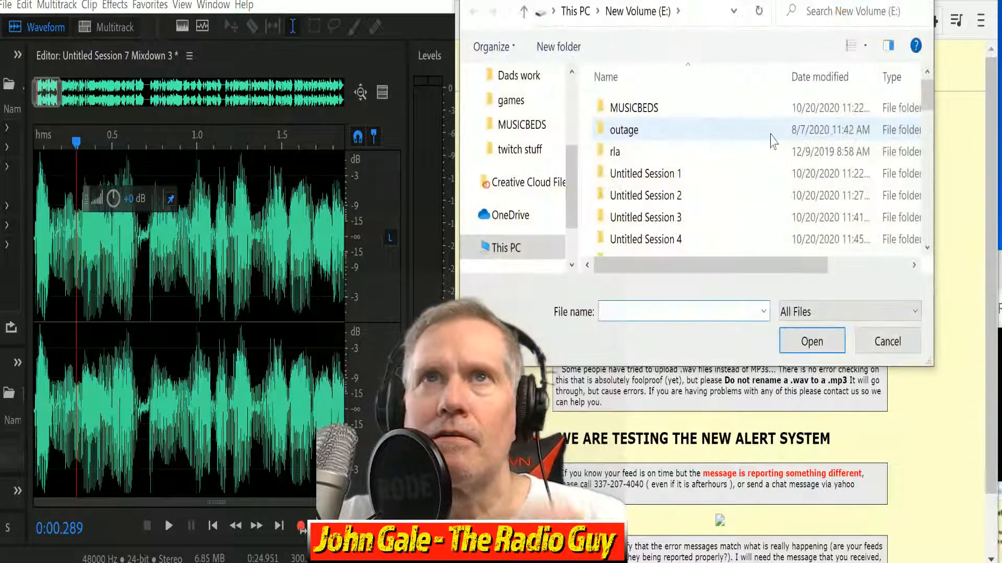
left_click_drag(928, 105, 937, 151)
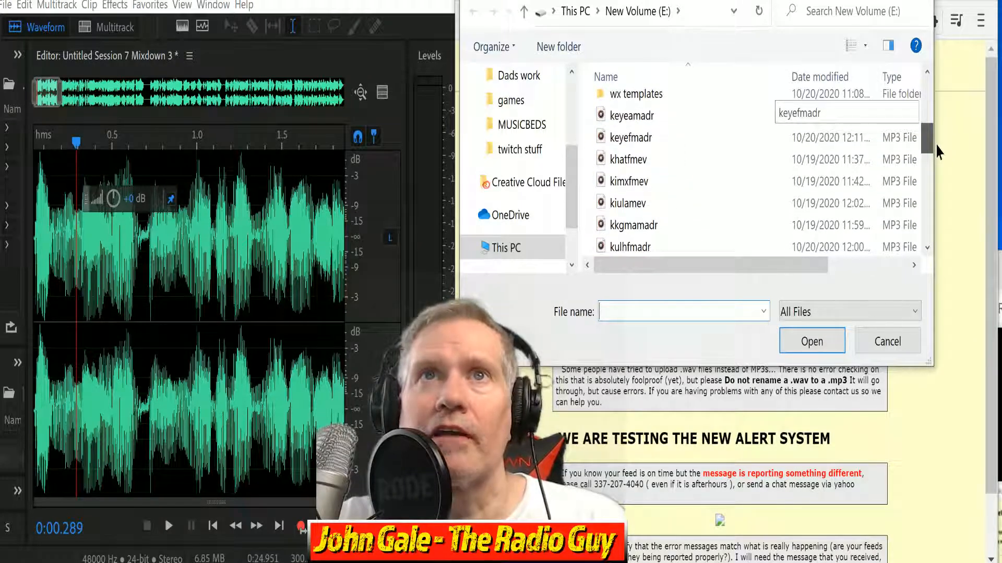
left_click(655, 142)
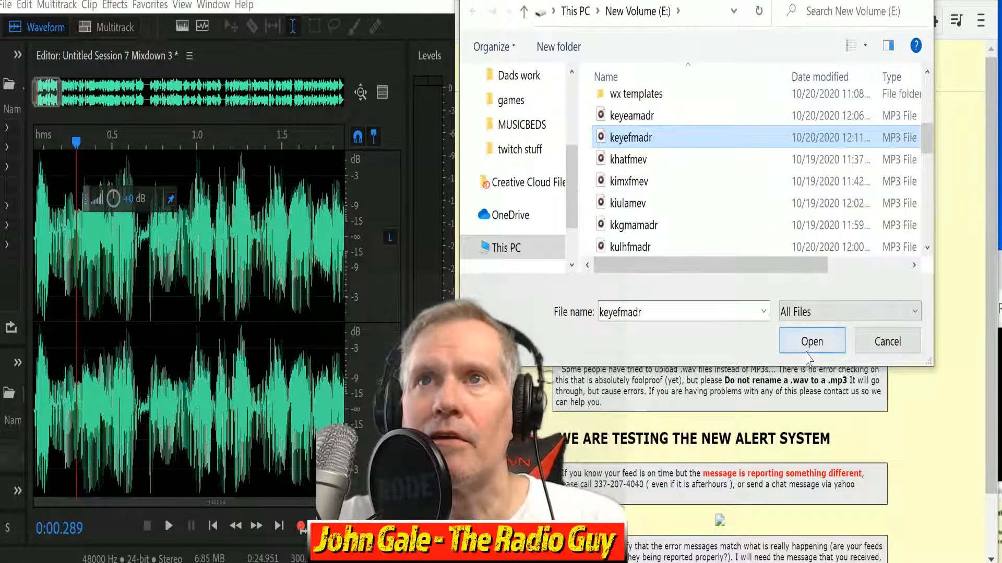
left_click(807, 352)
left_click(719, 152)
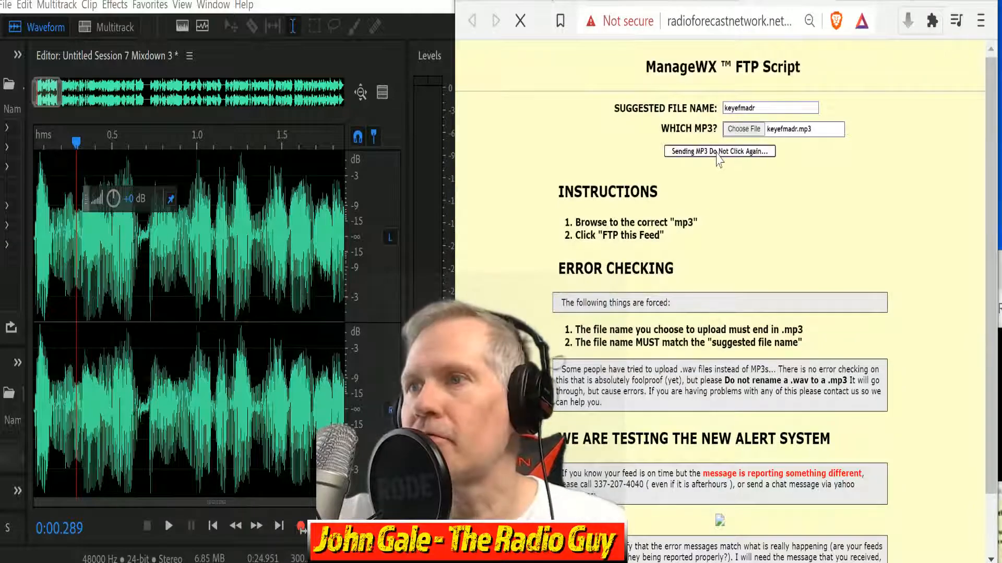
left_click(713, 315)
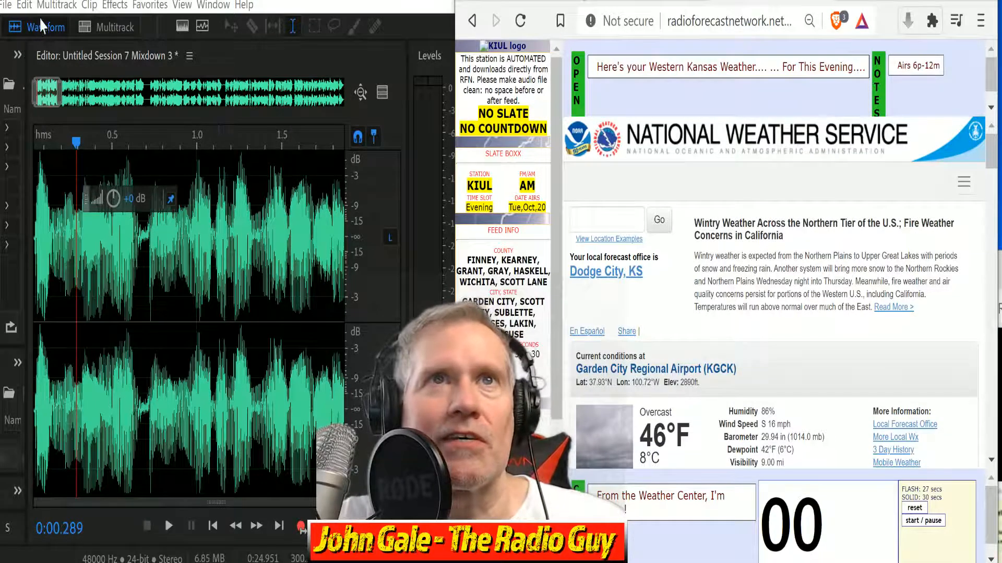
Undo the previous voice take in the multitrack session and record the KIUL evening forecast from the Detailed Forecast, timing the read with the page's timer.
left_click(106, 27)
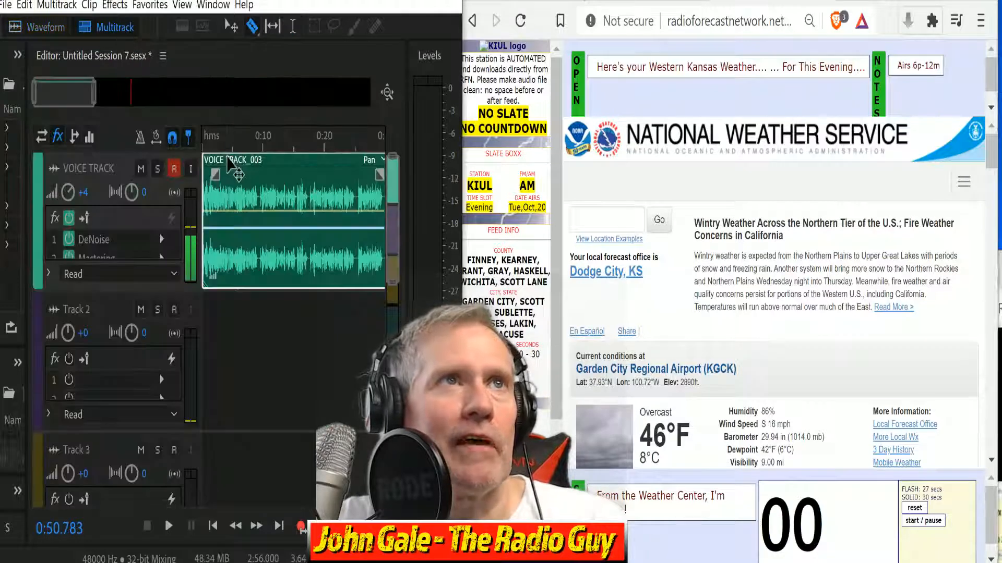
key("ctrl+z")
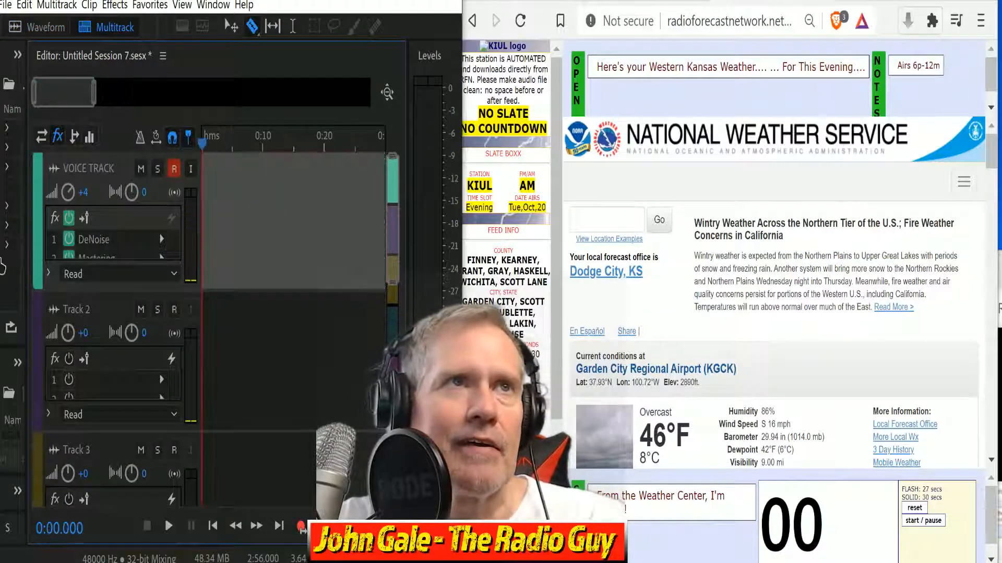
key("shift+space")
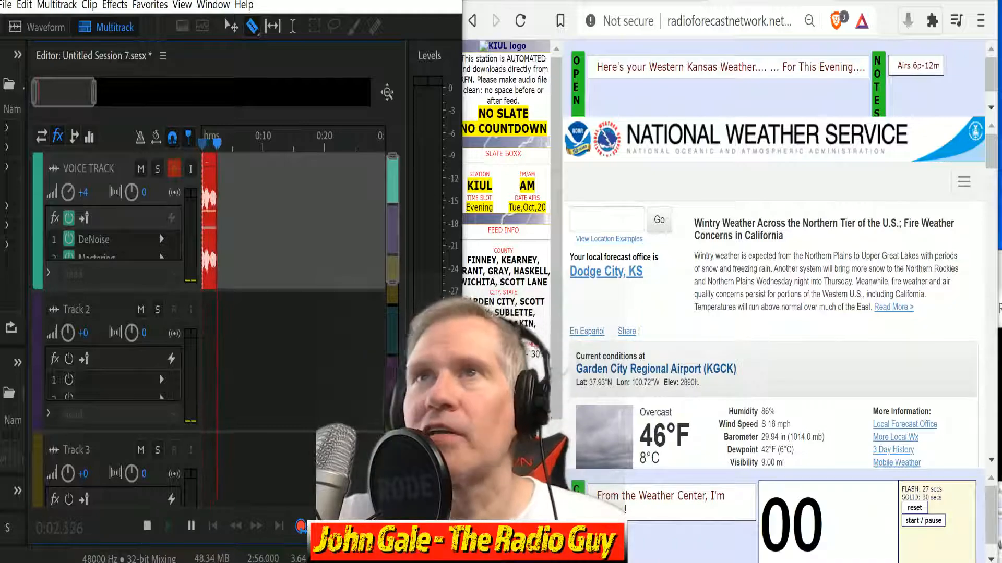
scroll(667, 266, "down", 4)
scroll(667, 271, "down", 7)
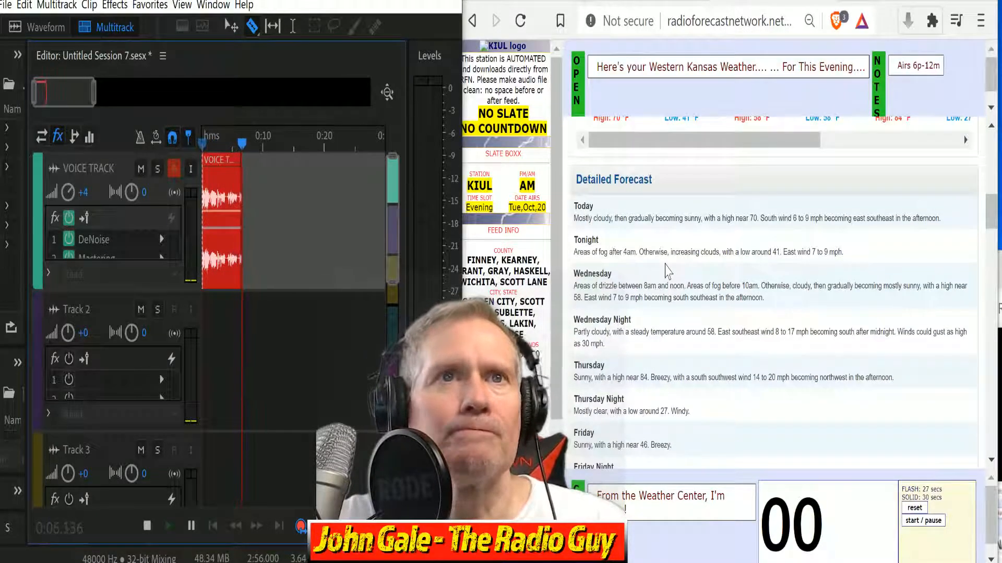
scroll(666, 272, "down", 2)
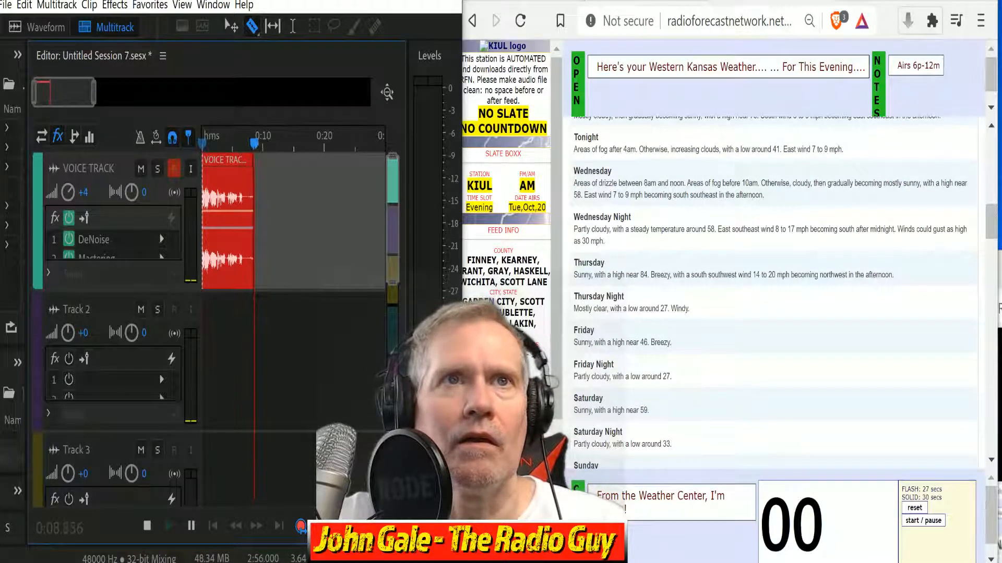
mouse_move(462, 261)
left_mouse_down()
mouse_move(435, 260)
mouse_move(464, 261)
mouse_move(455, 261)
left_mouse_up()
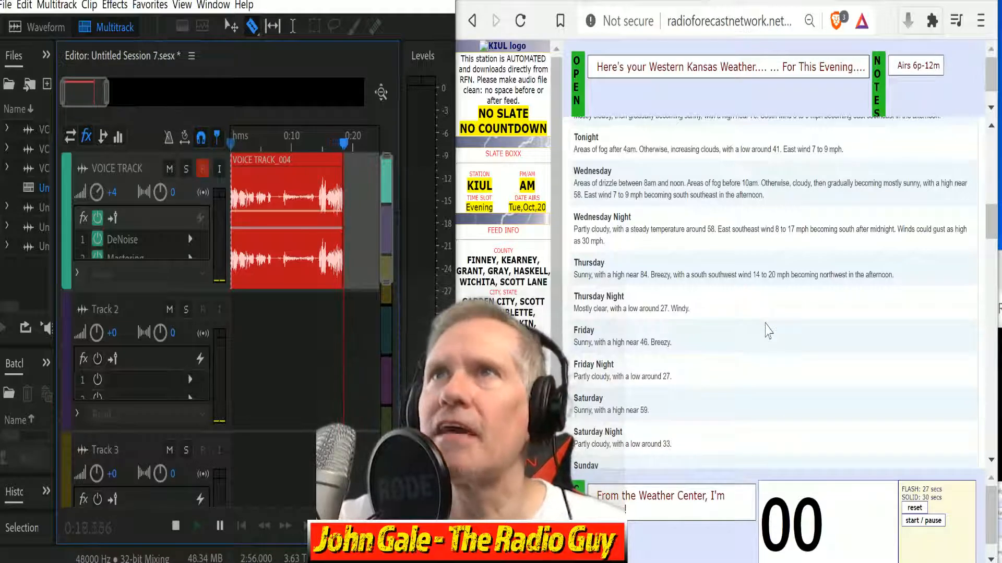
scroll(729, 372, "up", 2)
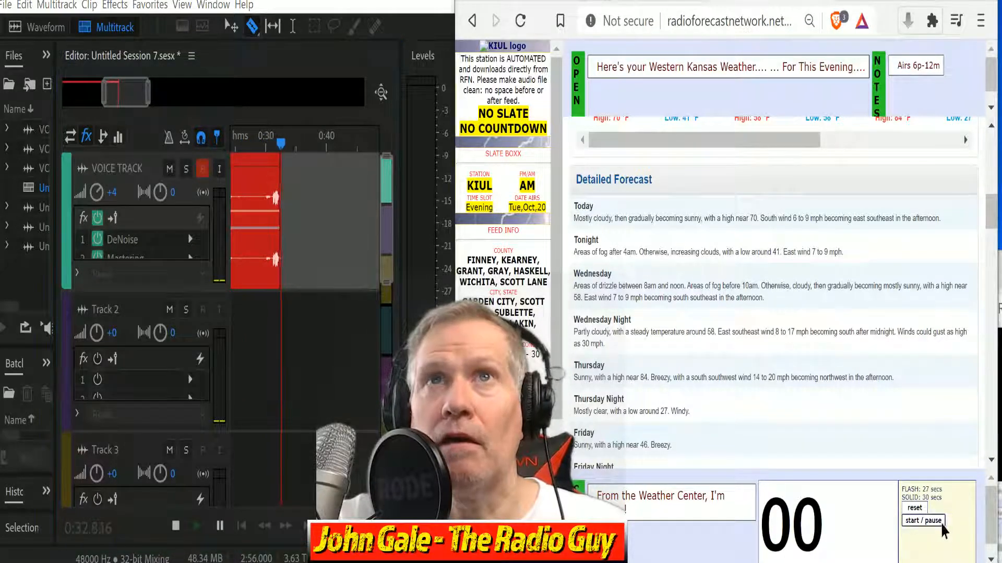
left_click(942, 523)
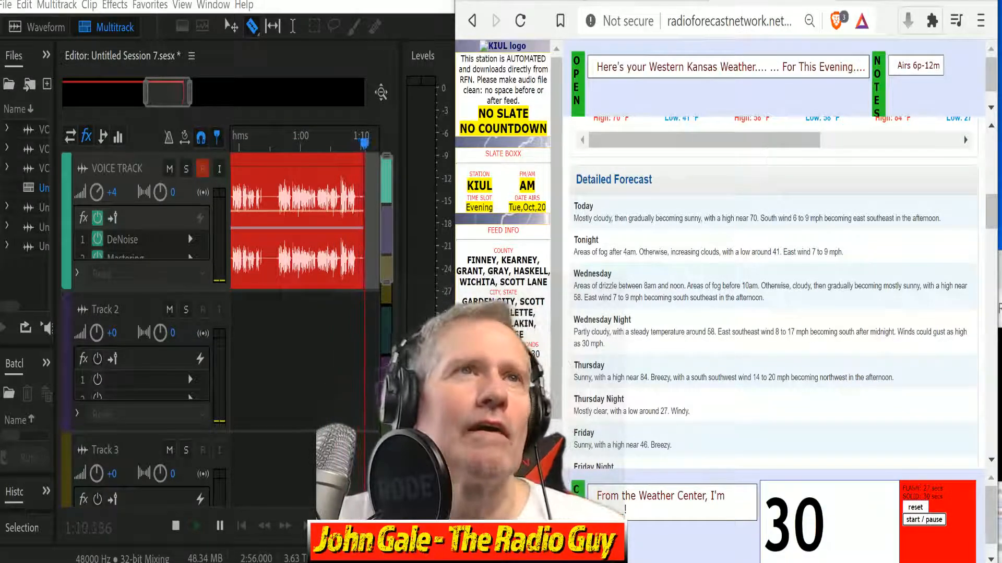
left_click(179, 524)
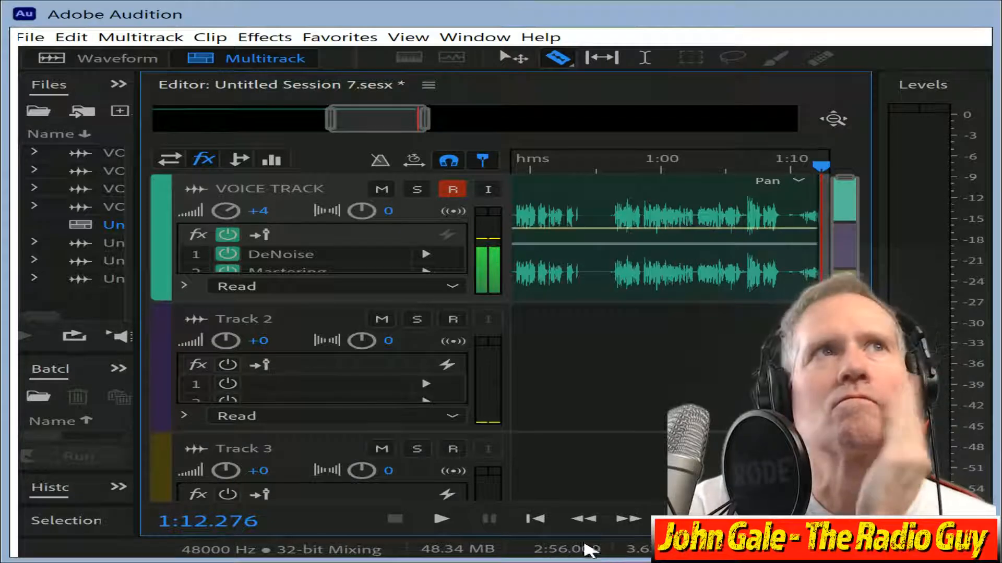
Split the new voice clip at about 0:33, delete the part before the split and move the rest to the session start.
left_click_drag(411, 110, 299, 117)
left_click(585, 206)
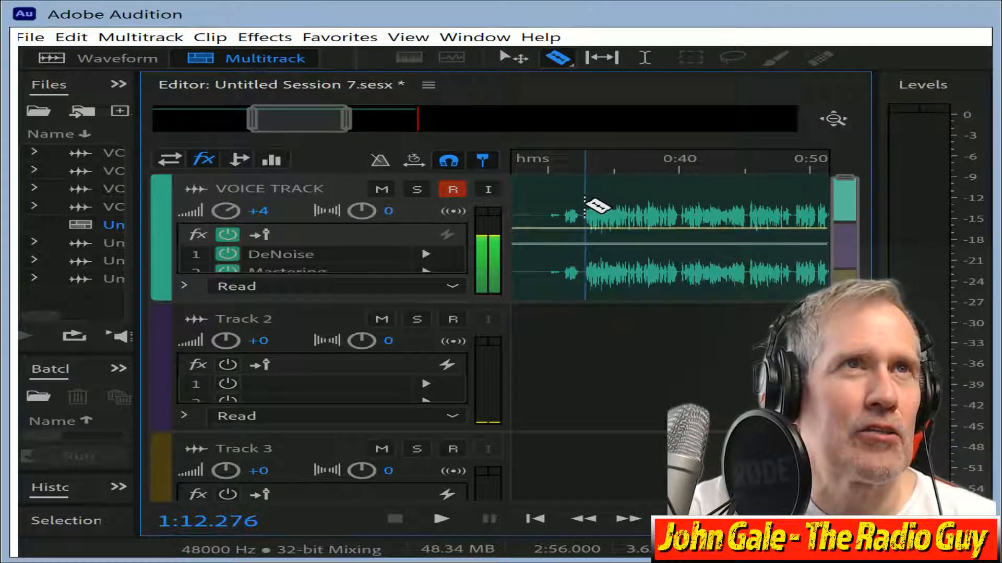
left_click(526, 187)
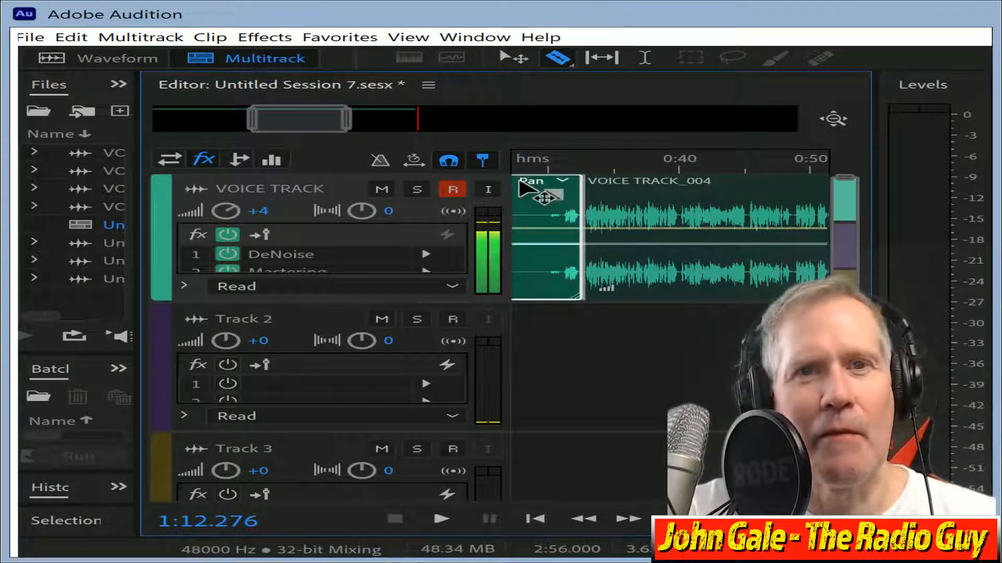
key("Delete")
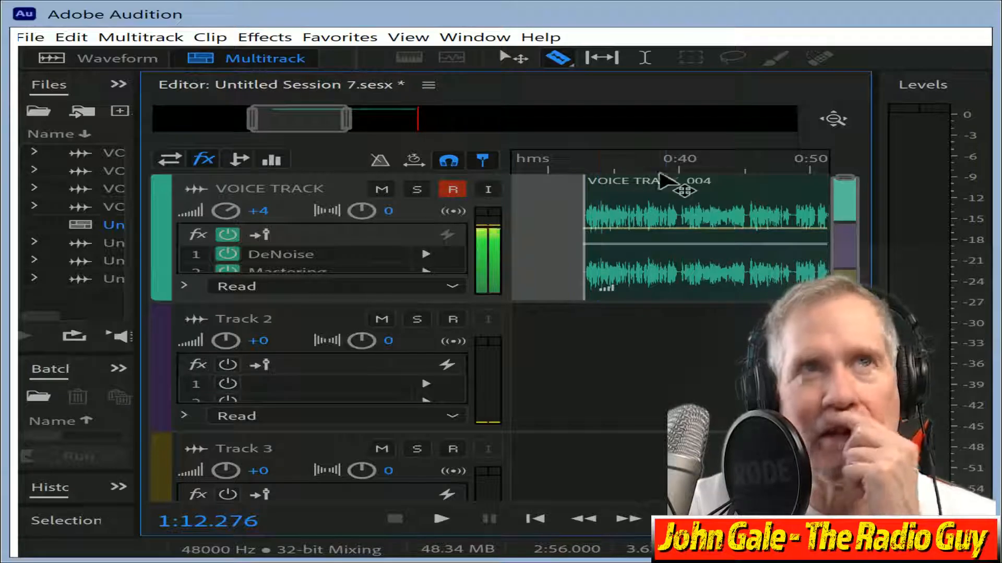
left_click_drag(668, 183, 381, 186)
Play the beginning of the moved voice clip and mix the session down to a new stereo file.
key("Home")
key("space")
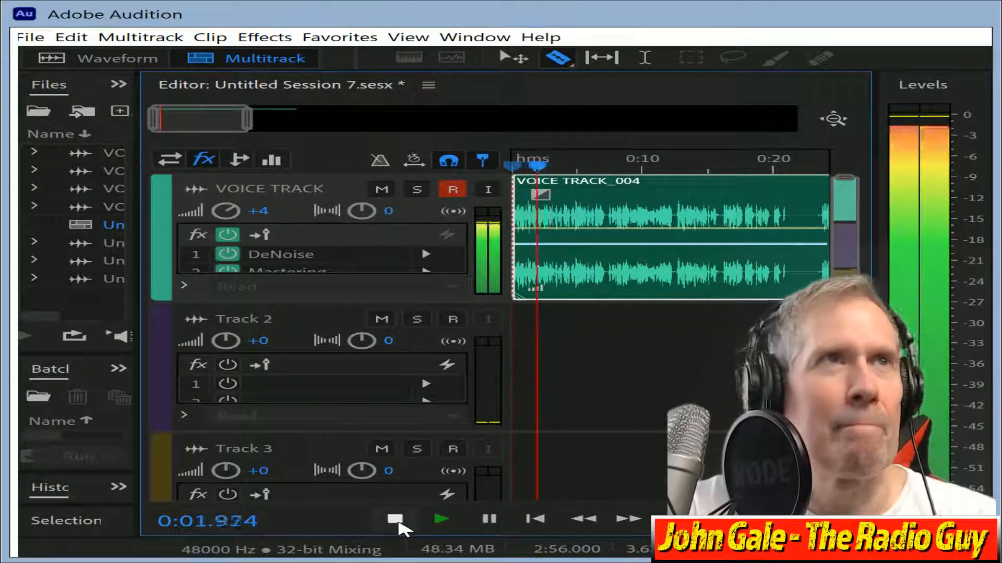
left_click(396, 520)
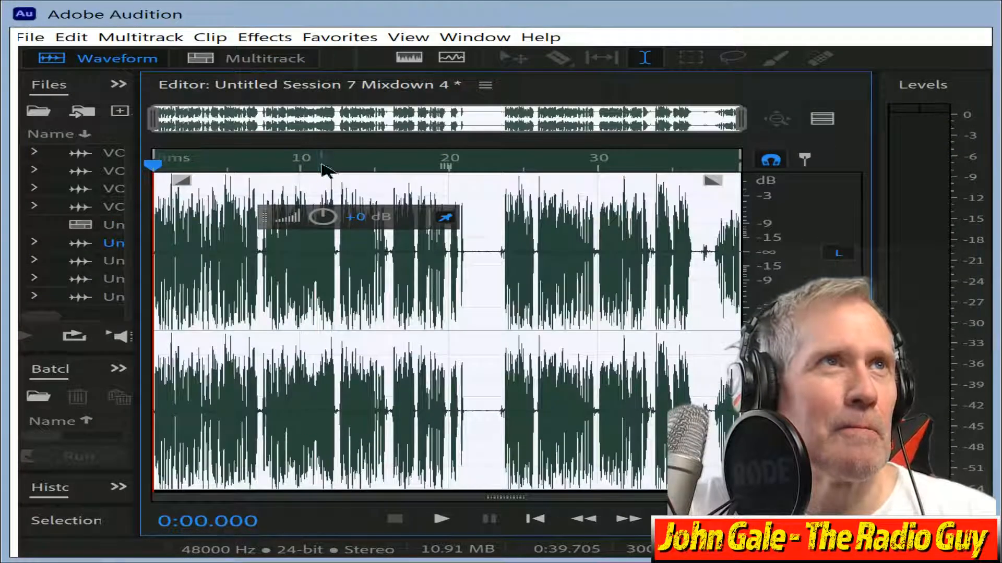
Listen to the new mixdown around 0:11, 0:23 and 0:15 to locate the flawed passage before the long pause.
left_click(321, 165)
key("space")
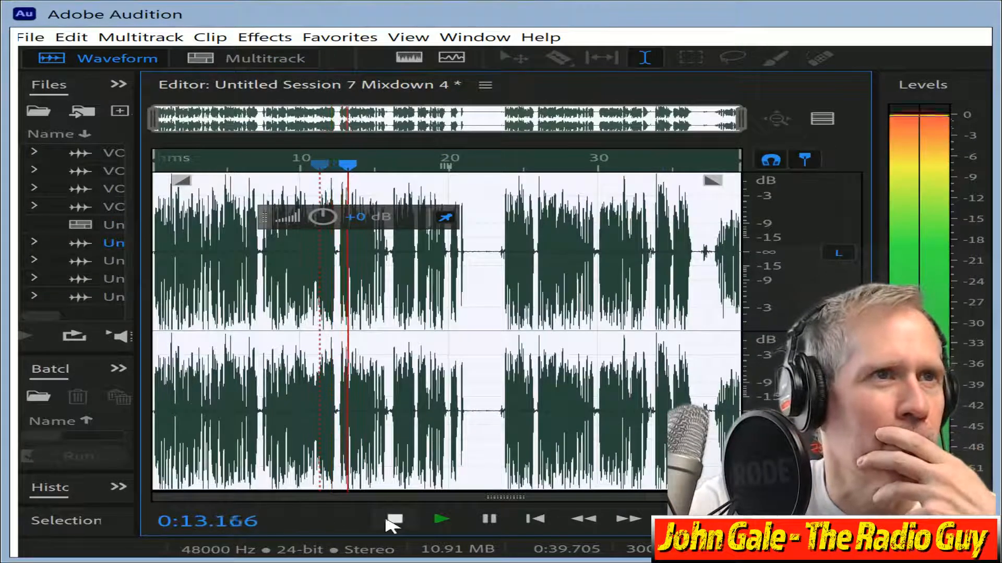
left_click(495, 166)
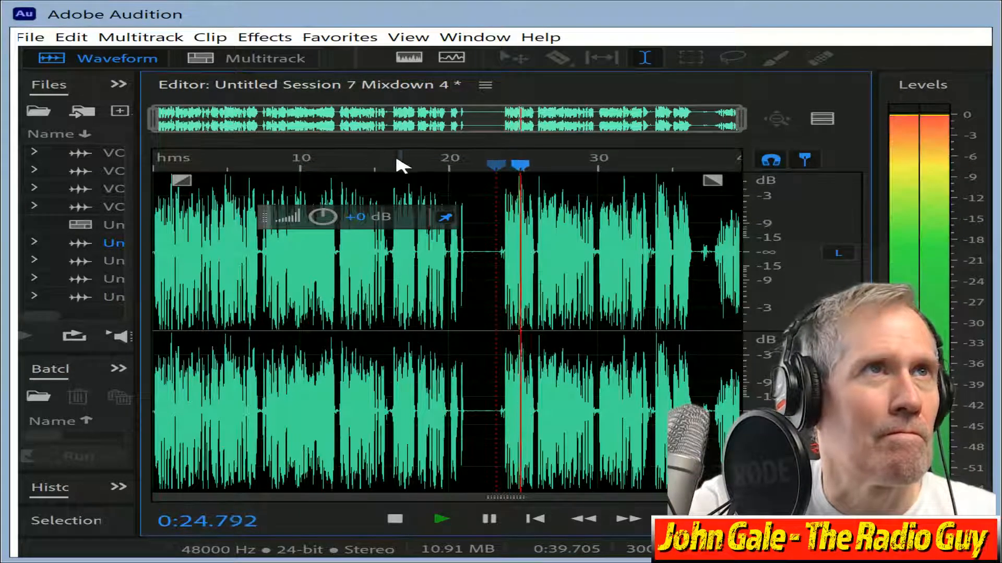
left_click(398, 166)
left_click(375, 165)
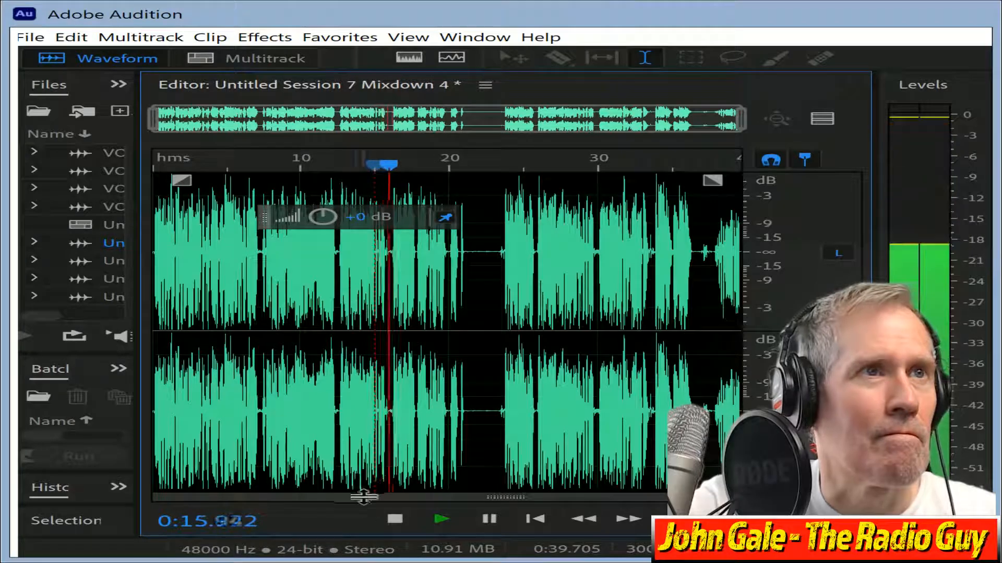
left_click(394, 518)
Delete the flawed mixdown passage from about 0:15.9 to 0:23.7, including the long pause, and play across the join.
scroll(480, 302, "up", 5)
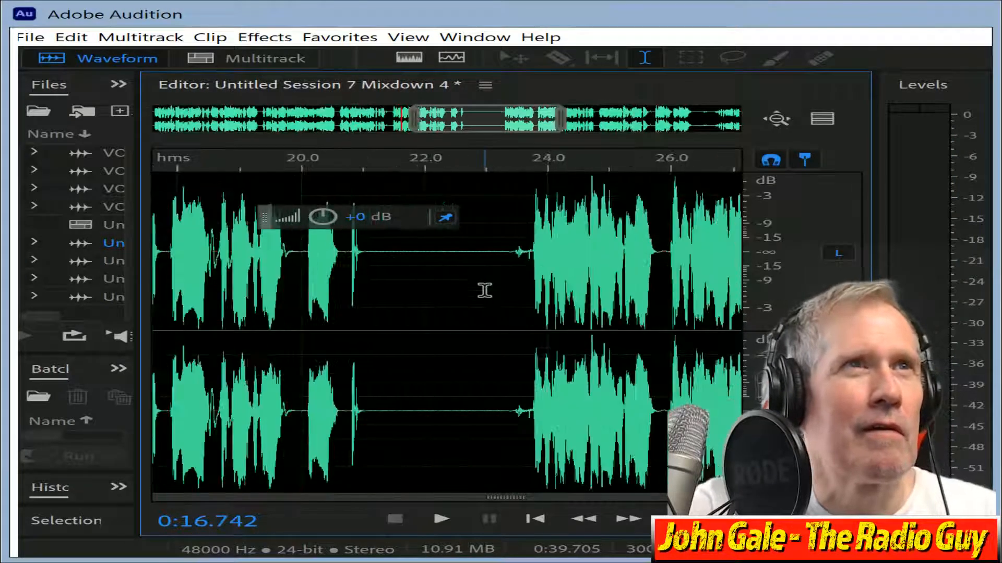
scroll(484, 290, "up", 2)
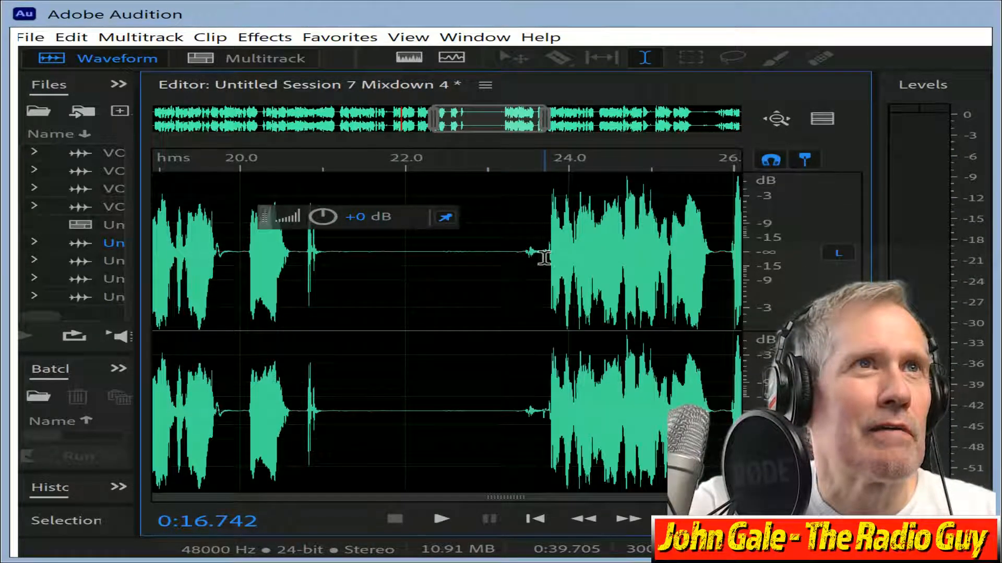
left_click_drag(543, 258, 590, 318)
left_click_drag(705, 329, 484, 308)
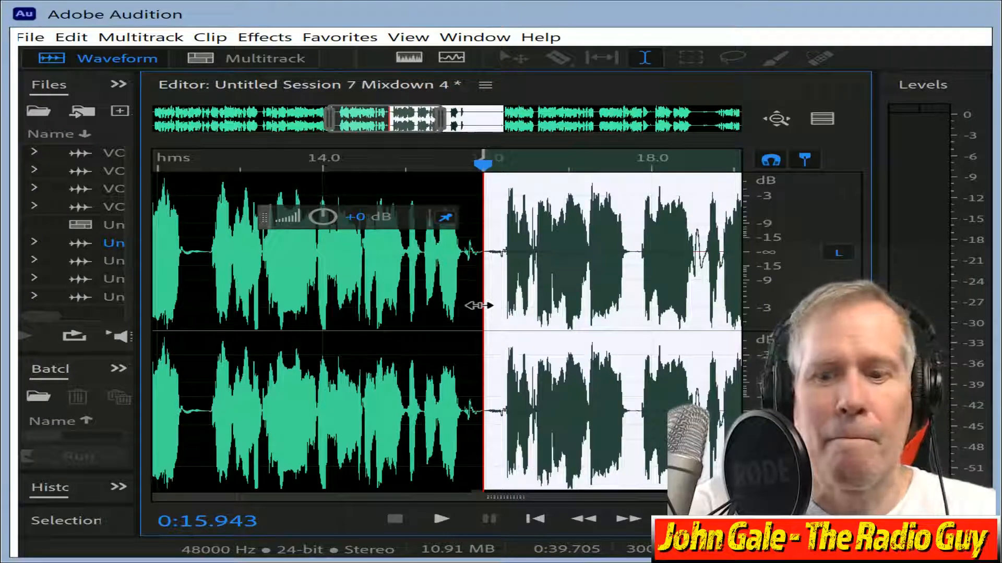
key("Delete")
left_click(384, 307)
key("space")
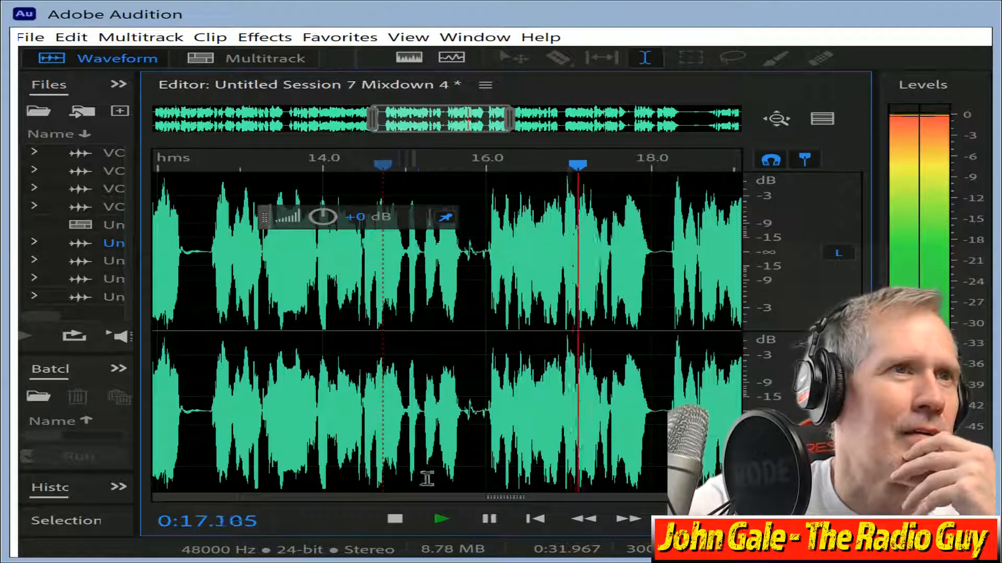
left_click(397, 520)
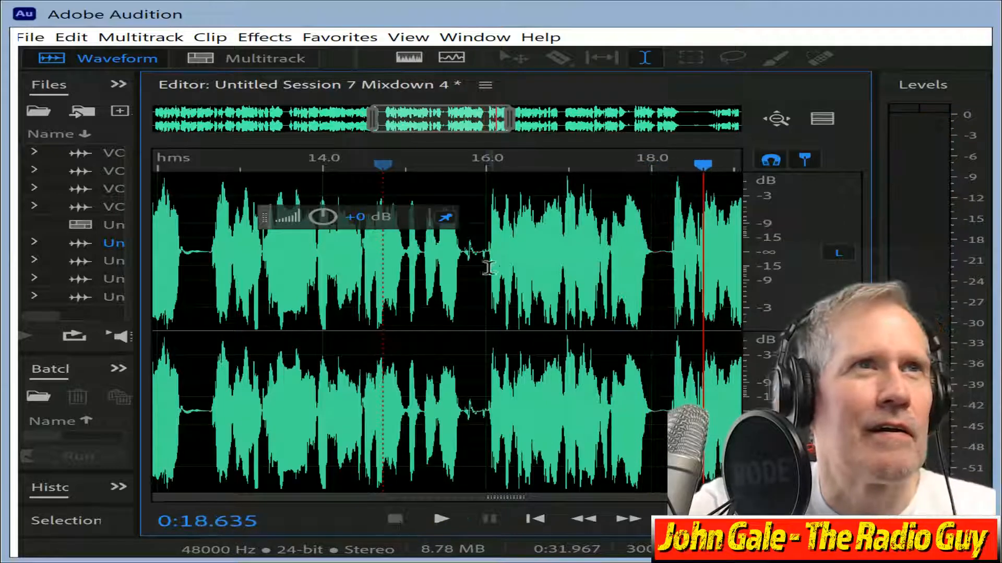
Delete the redundant phrase between about 0:15.9 and 0:18.2 in the mixdown and play across the new join.
left_click_drag(481, 259, 666, 316)
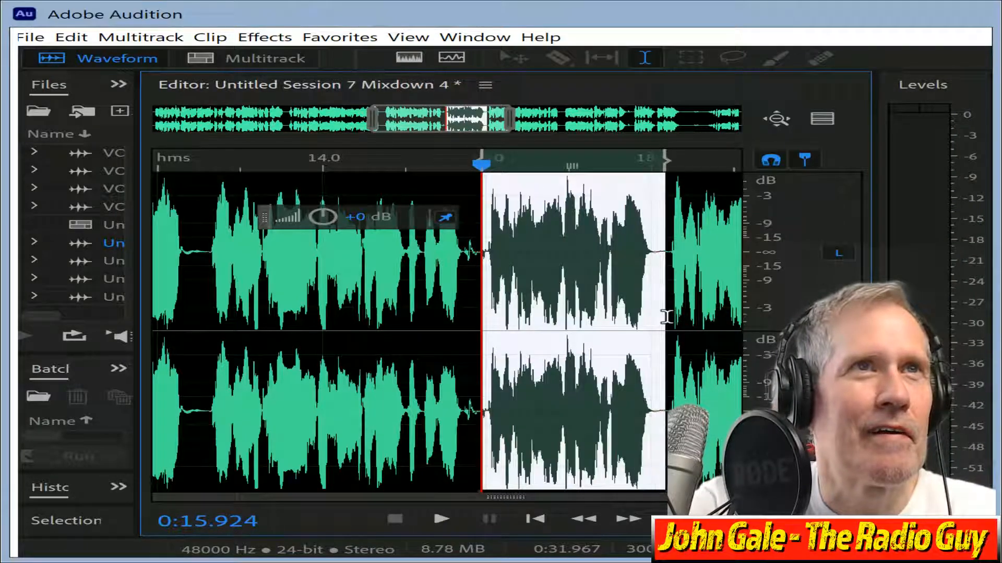
key("Delete")
left_click(391, 280)
key("space")
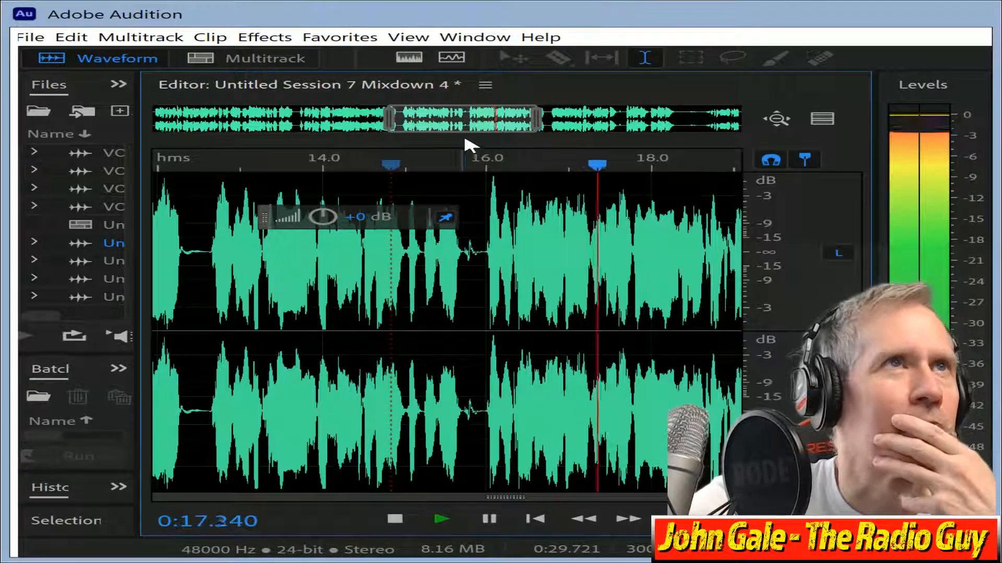
Stop playback after the closing phrase and delete the mixdown's tail from about 0:26.5 to the end.
left_click_drag(494, 132, 665, 157)
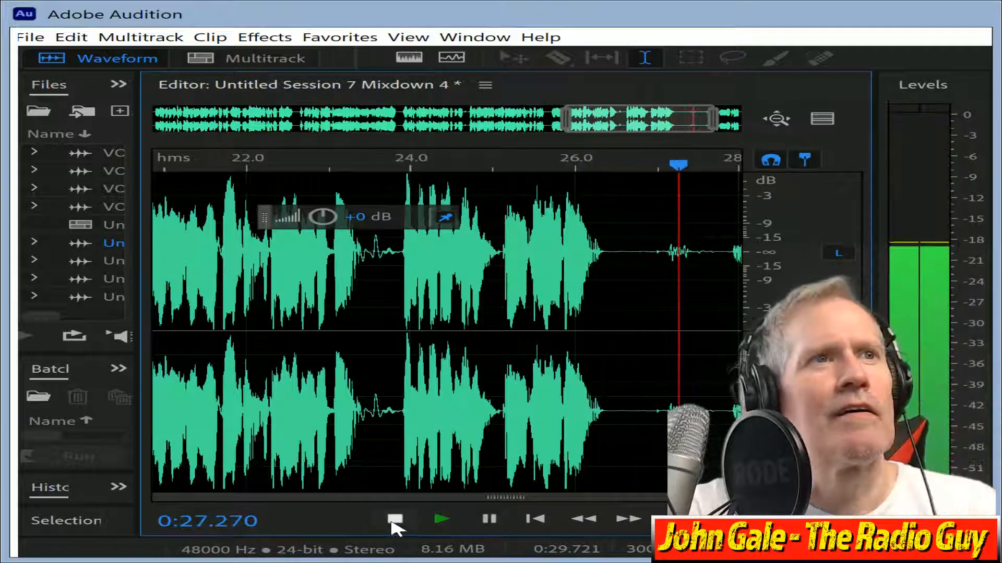
left_click(395, 518)
left_click_drag(614, 261, 991, 280)
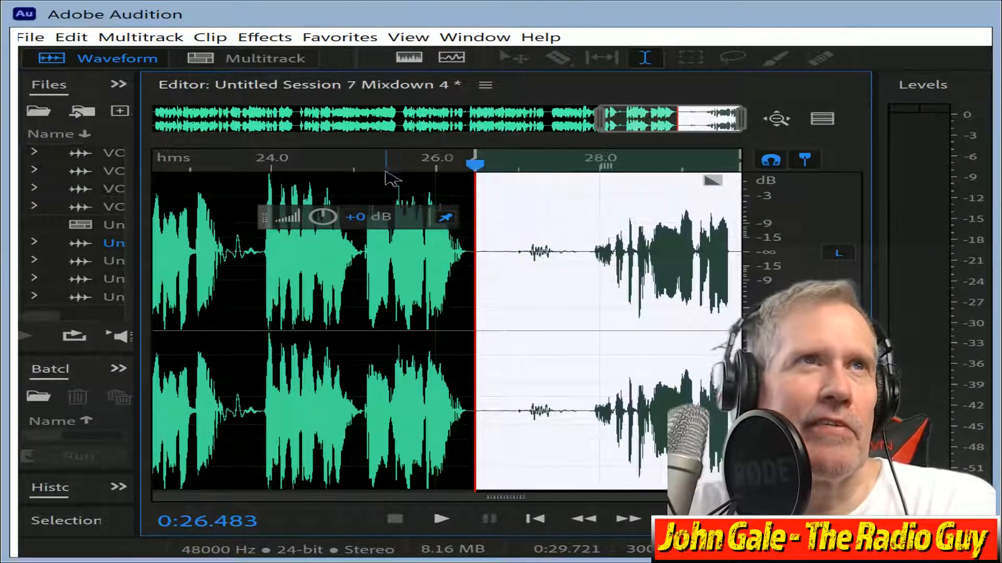
key("Delete")
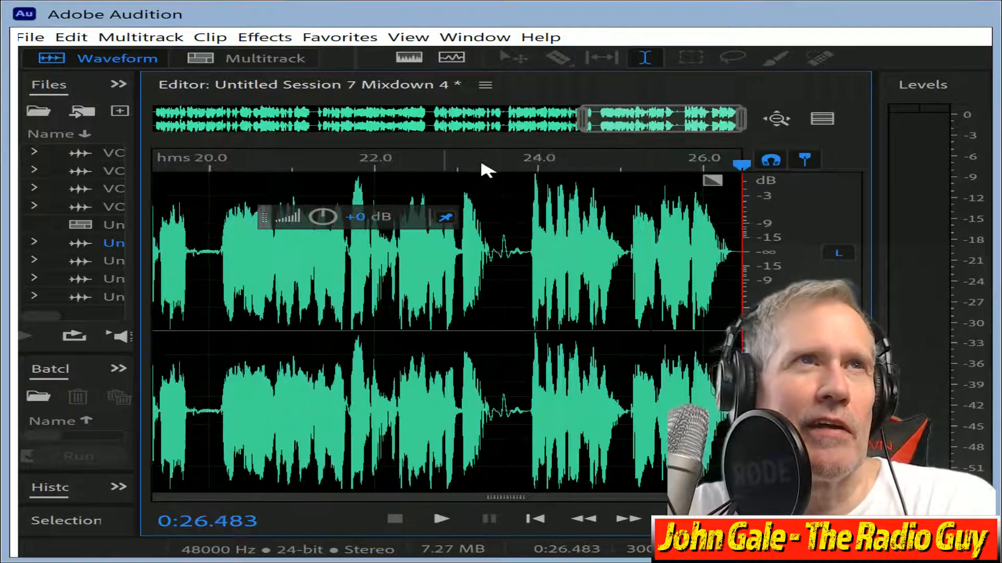
Return to the multitrack session, delete the old voice clip and set the playhead to the session start.
left_click(256, 62)
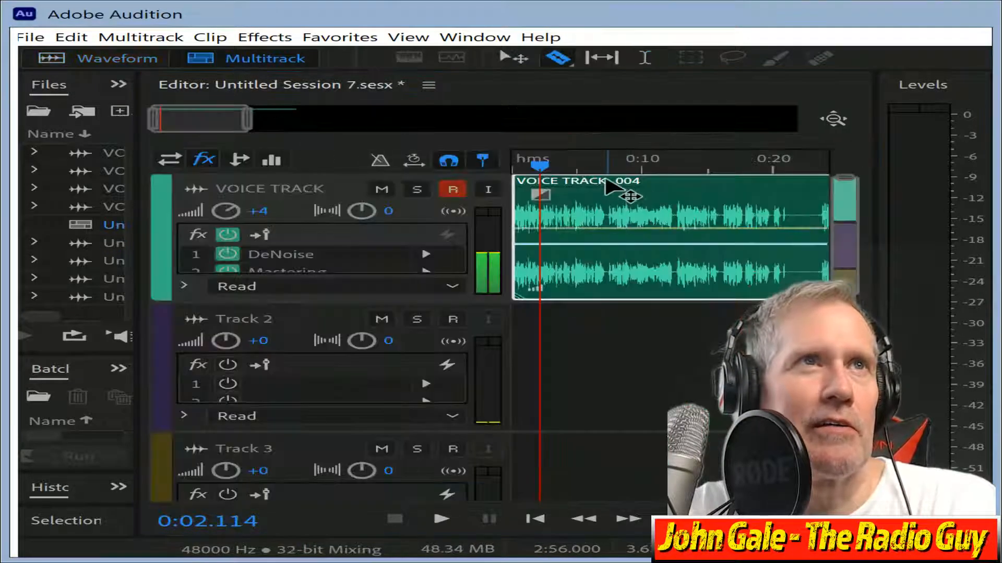
left_click(607, 181)
key("Delete")
key("Home")
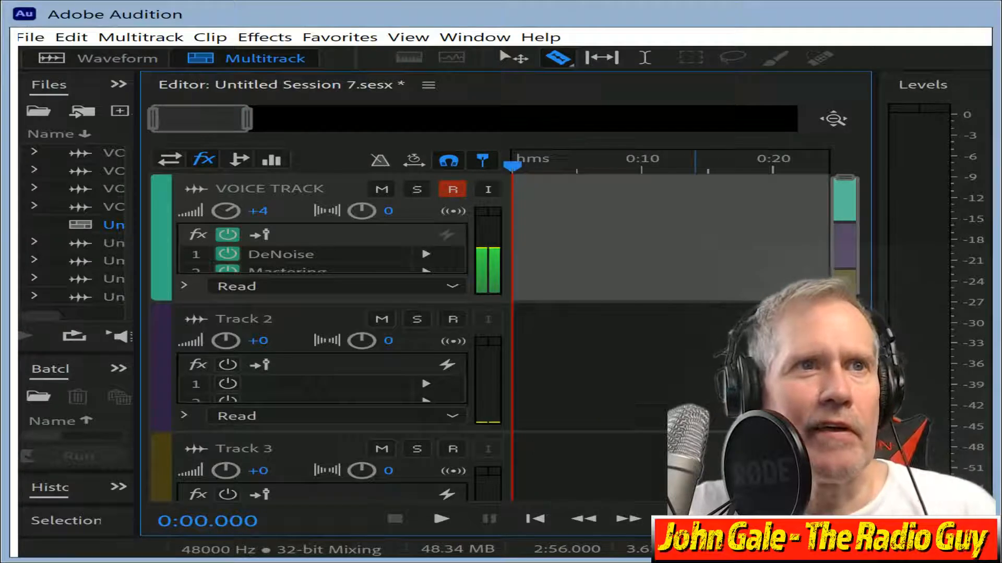
Record new takes of the KIUL evening forecast from the Detailed Forecast, resetting and restarting the page's timer for each read.
key("shift+space")
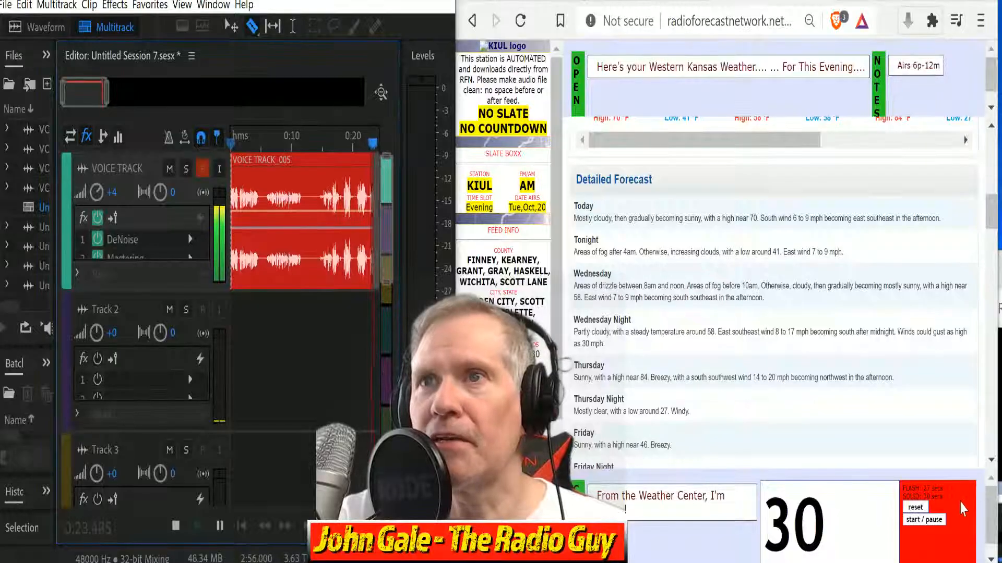
left_click(927, 522)
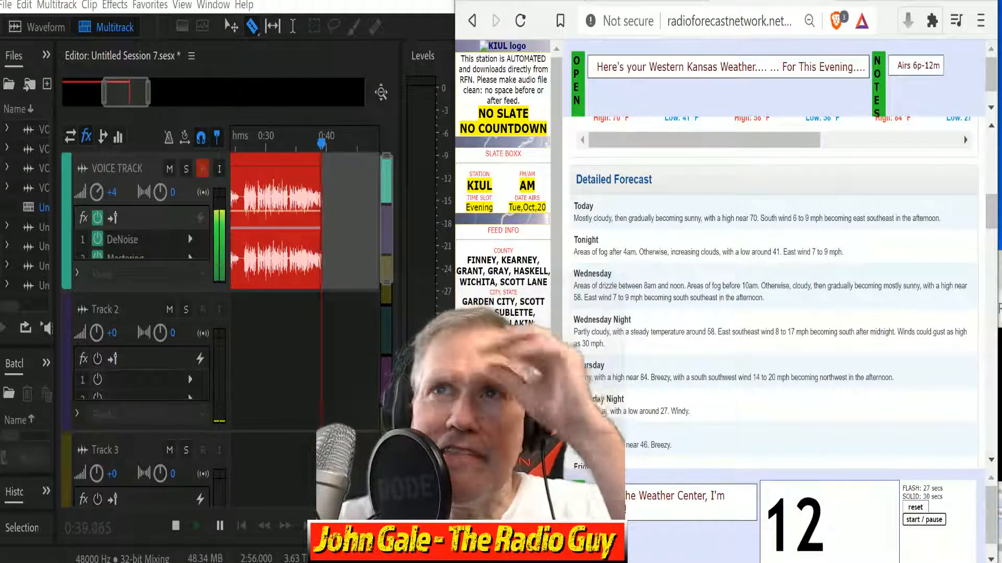
left_click(915, 507)
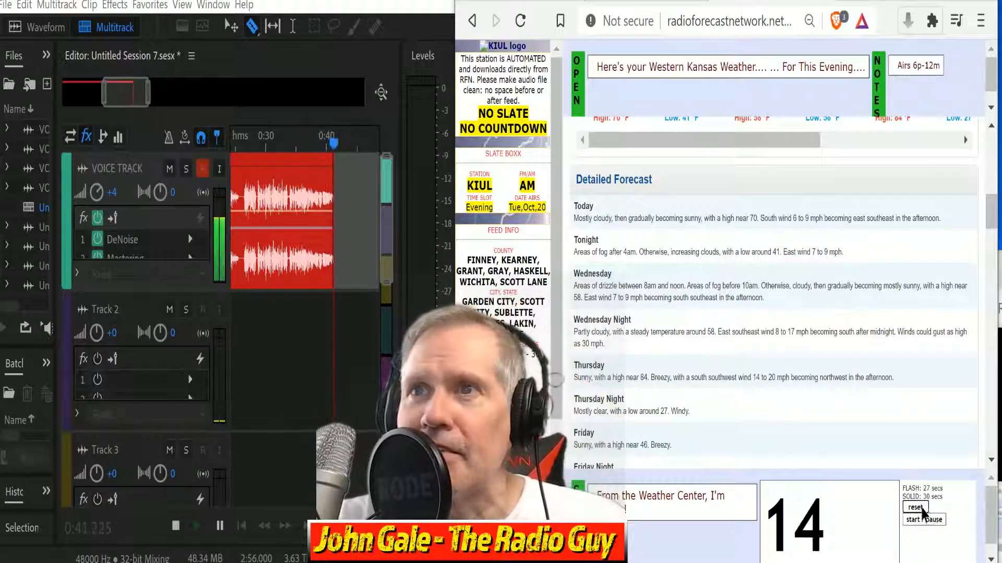
left_click(934, 522)
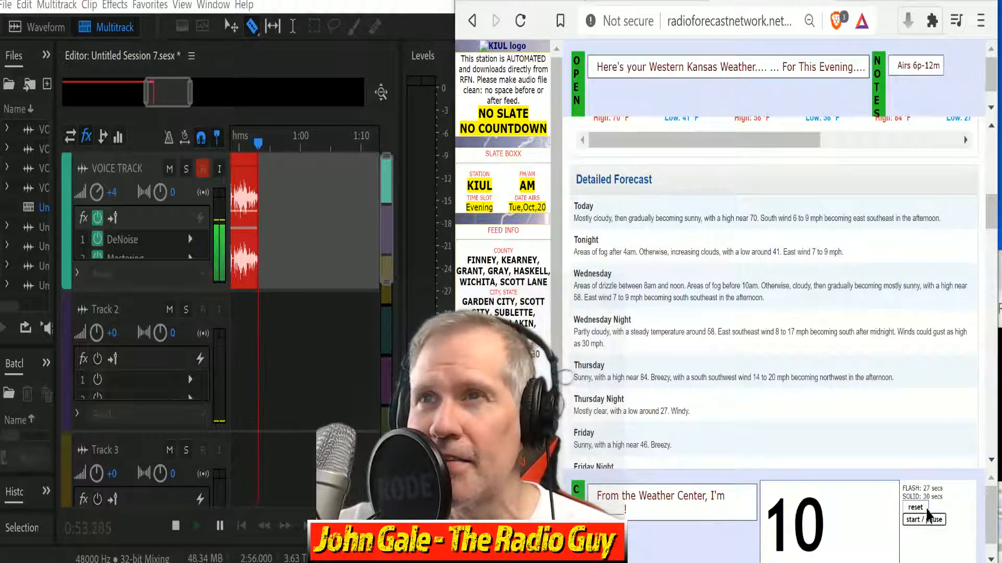
left_click(926, 509)
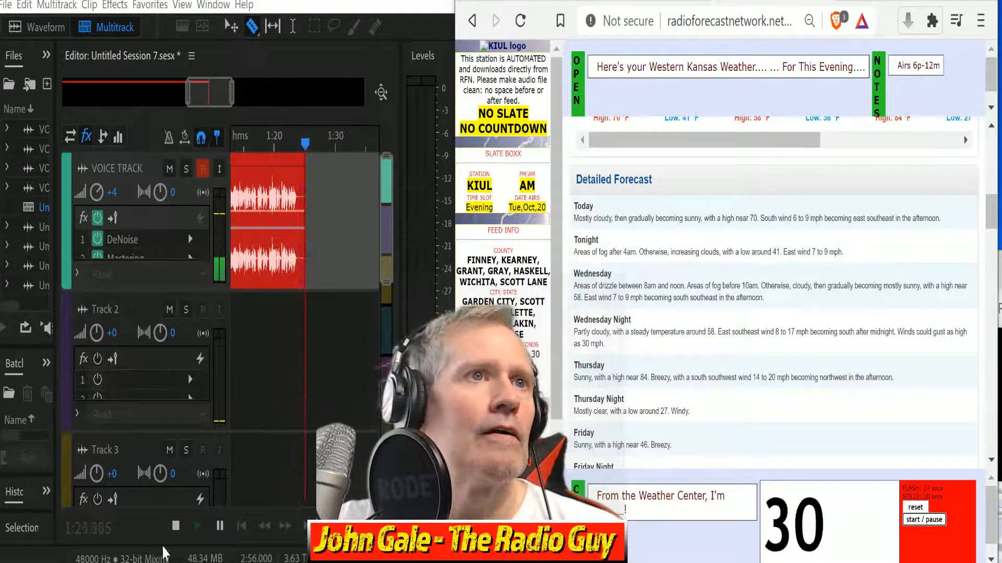
left_click(176, 526)
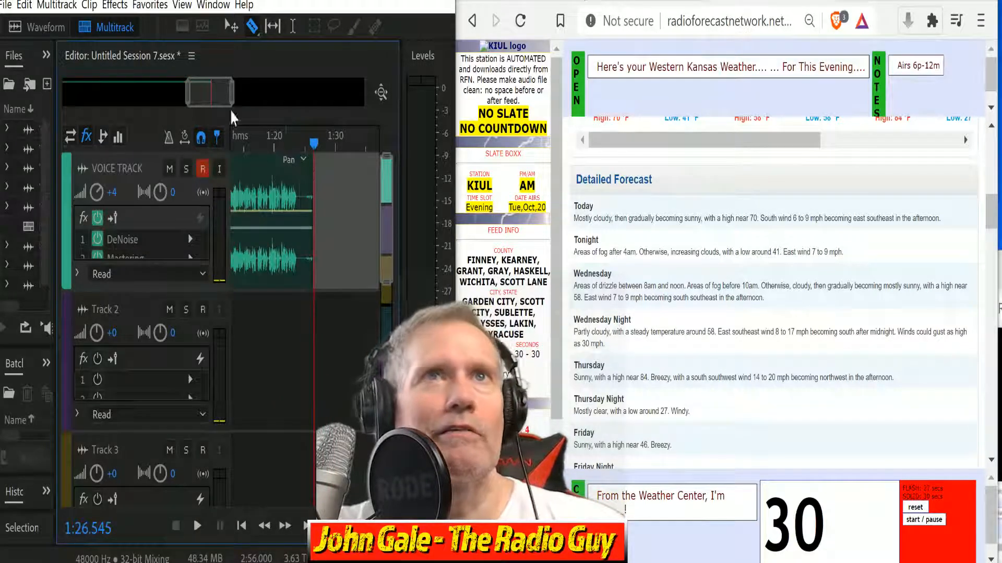
Keep only the last take, from about 0:54, at the session start and mix the session down to a new stereo file.
left_click_drag(225, 98, 182, 98)
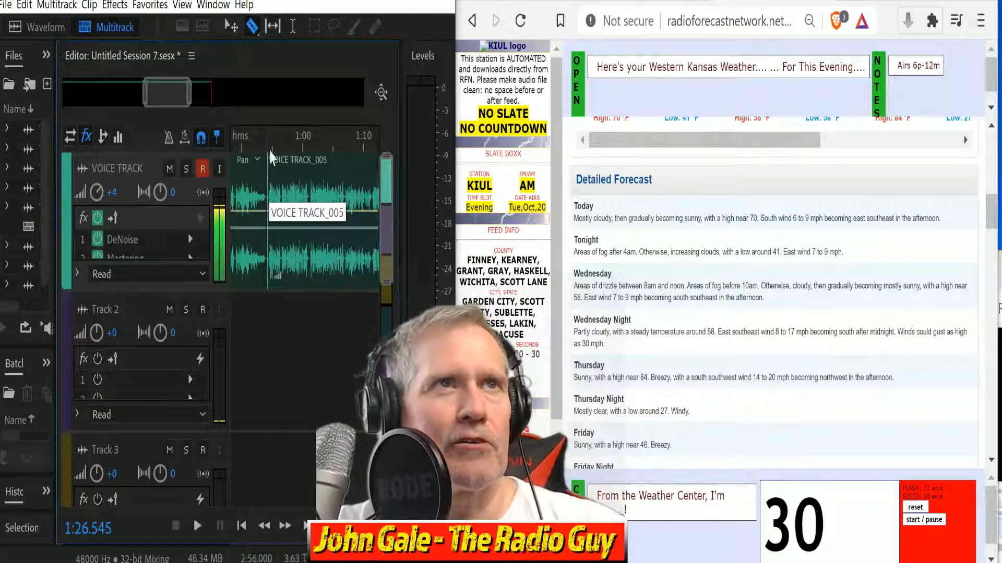
left_click(290, 168)
key("Home")
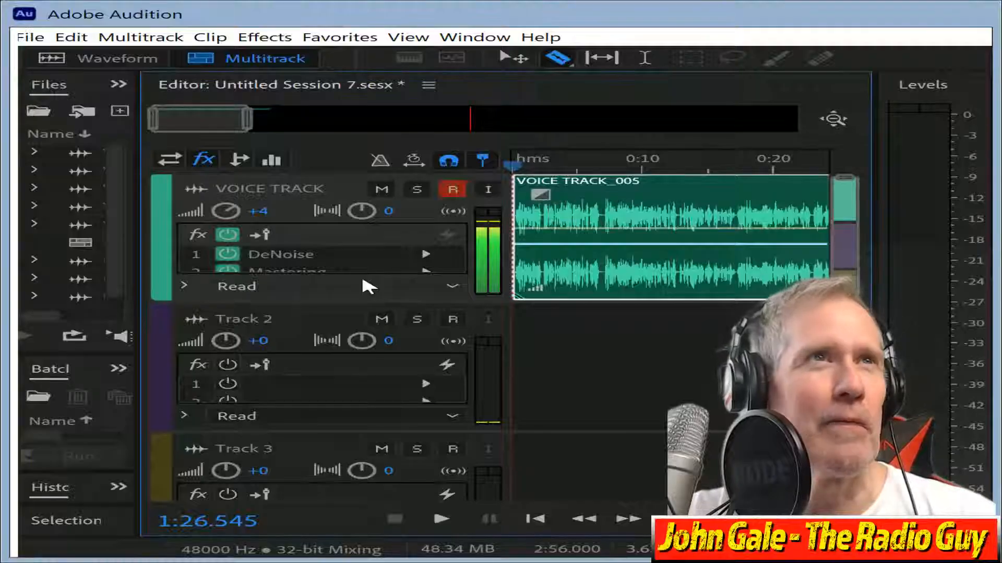
key("ctrl+shift+m")
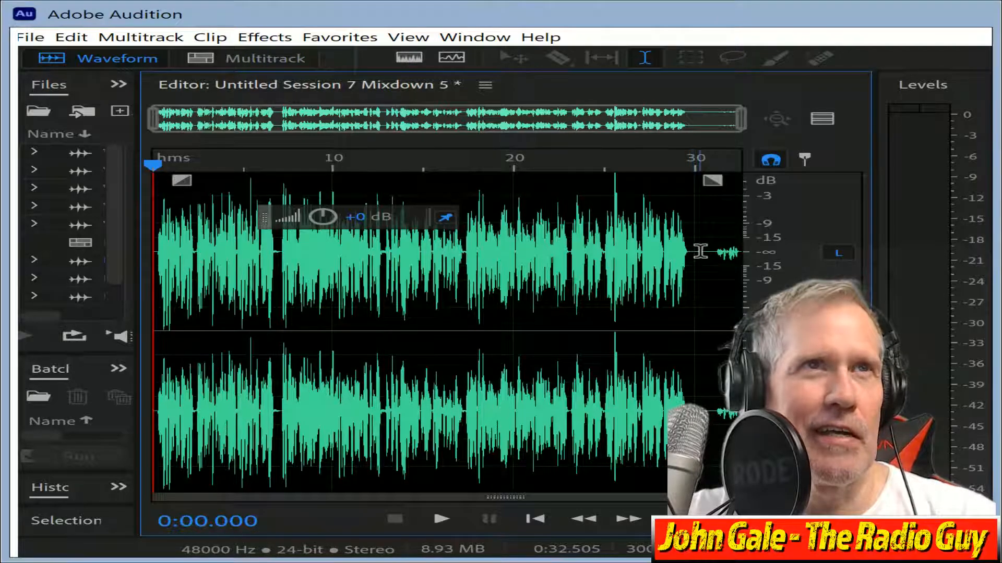
Trim the new mixdown by deleting everything after about 0:29.7 and the roughly 0.3 s of silence before the first word.
left_click_drag(691, 254, 741, 253)
key("Delete")
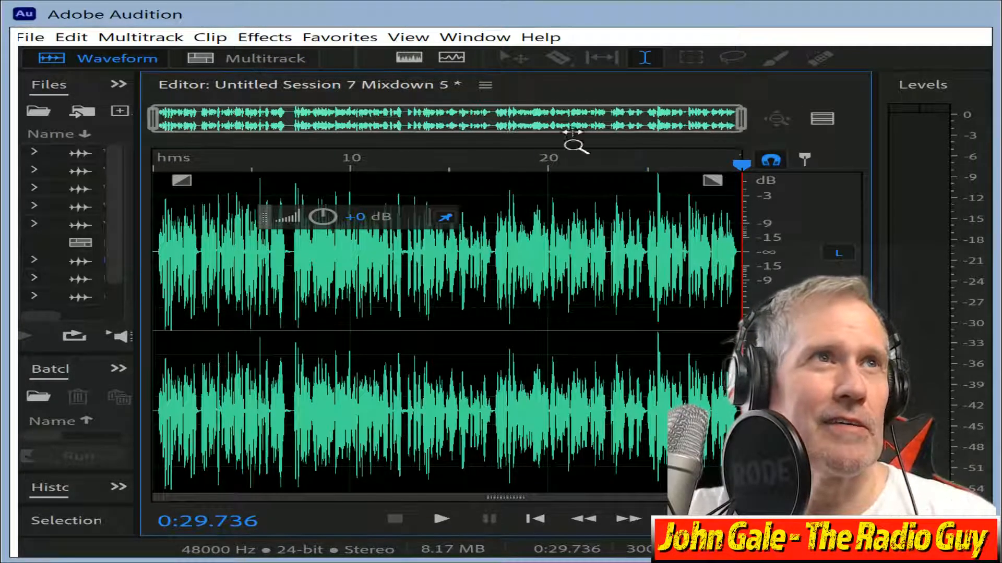
left_click_drag(573, 133, 214, 166)
left_click_drag(201, 265, 13, 258)
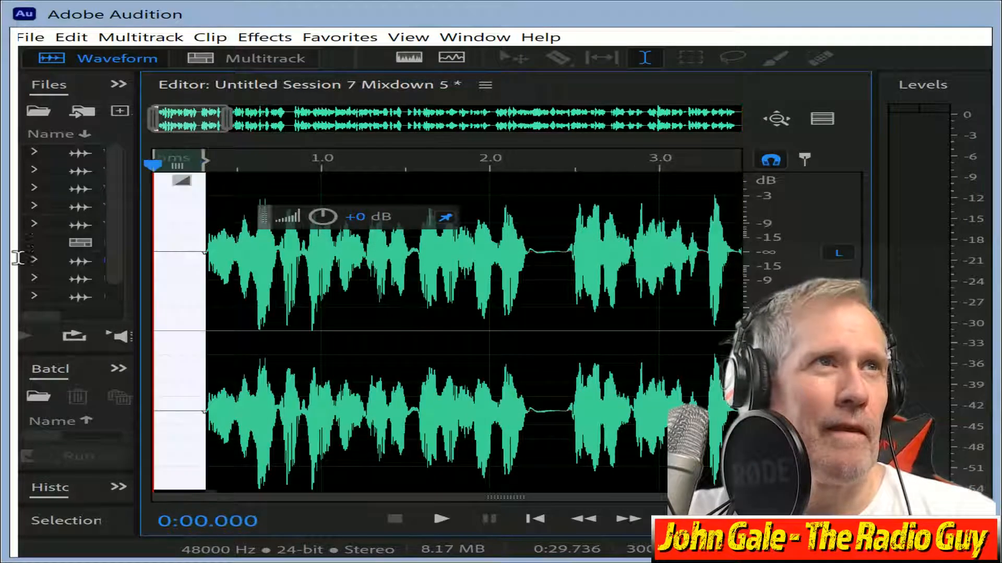
key("Delete")
Select the whole trimmed mixdown and listen to it from the start to about 0:29.
key("ctrl+a")
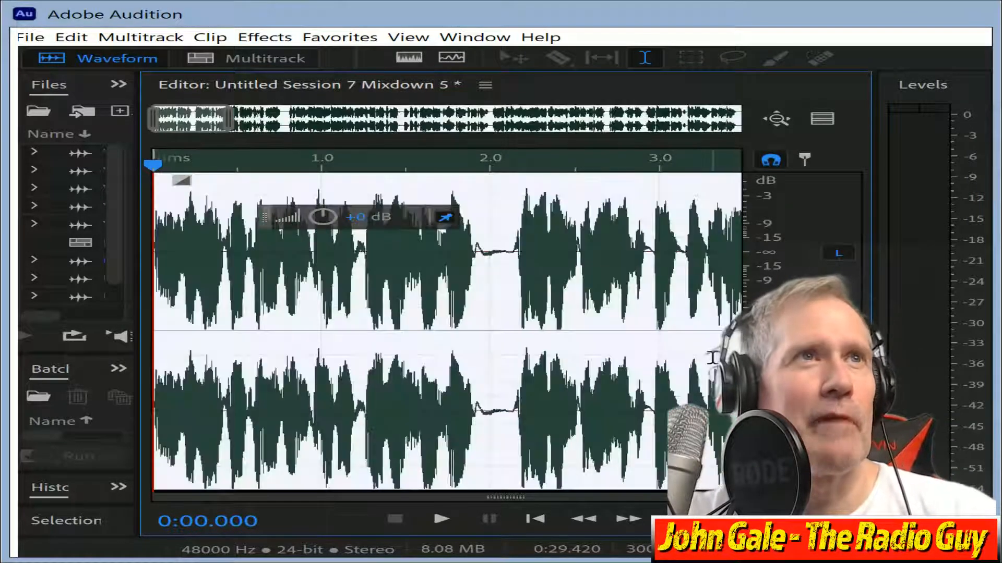
key("space")
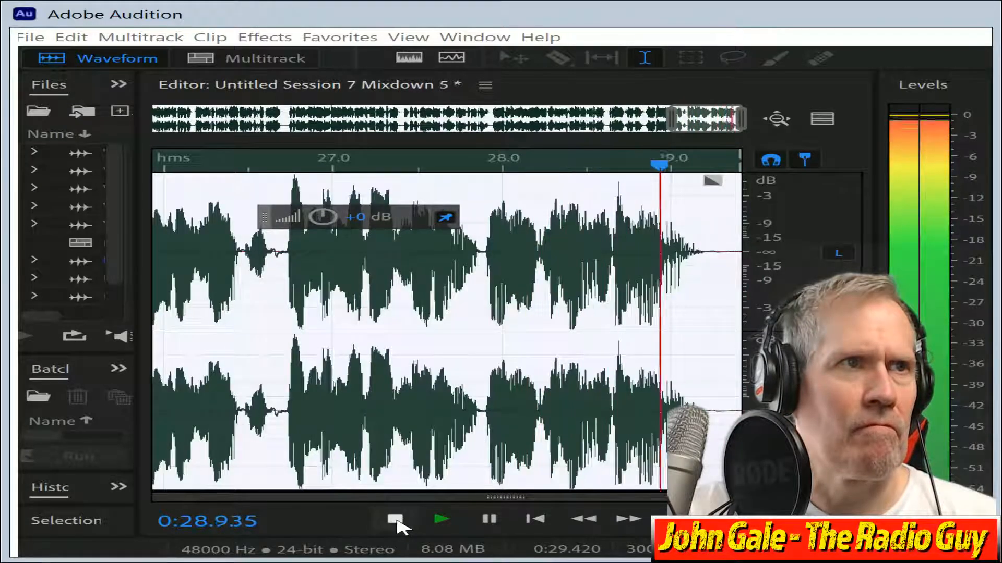
left_click(396, 519)
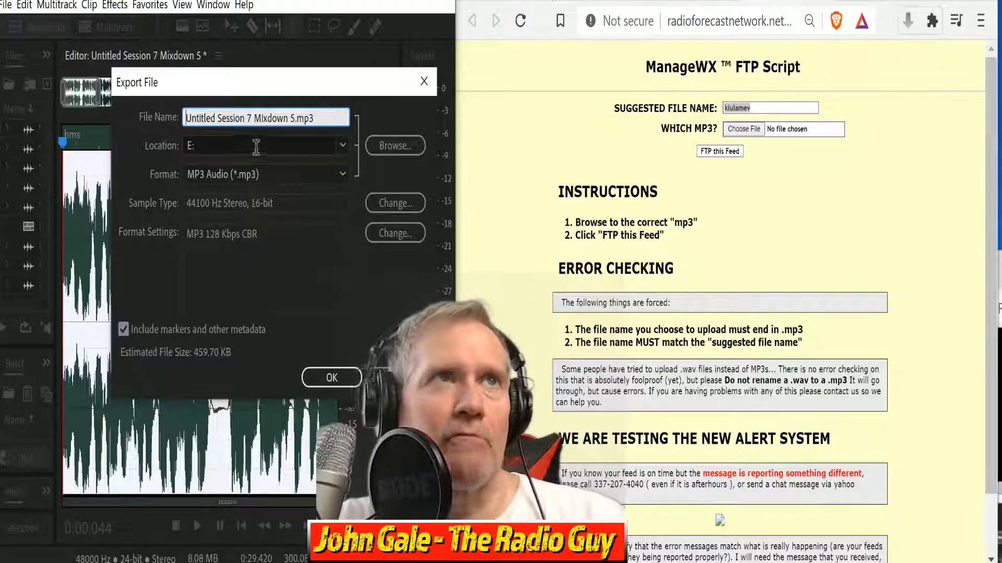
Export the mixdown to drive E: as the MP3 file kiulamev, overwriting the existing file.
left_click(295, 118)
key("shift+Home")
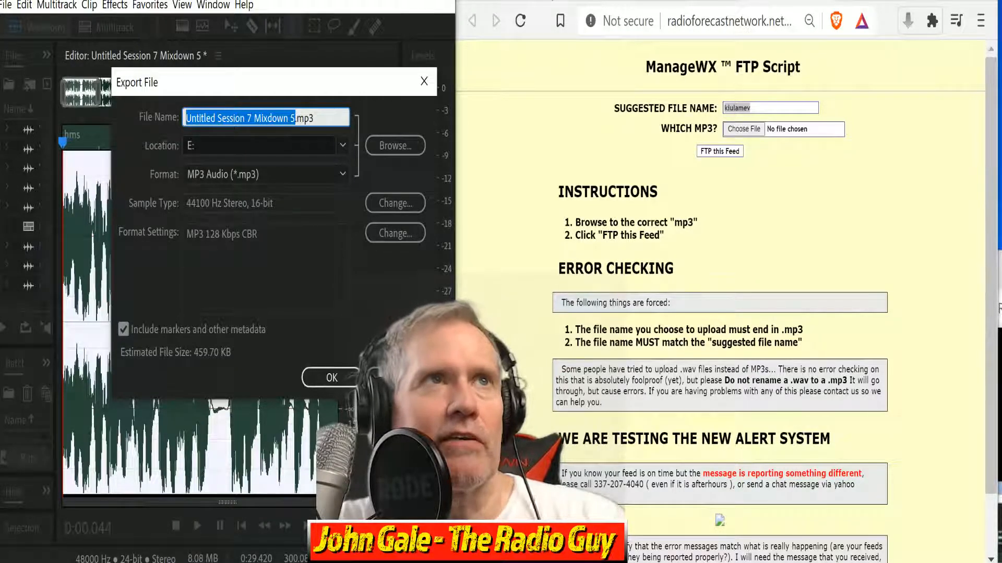
type("kiulamev")
left_click(353, 377)
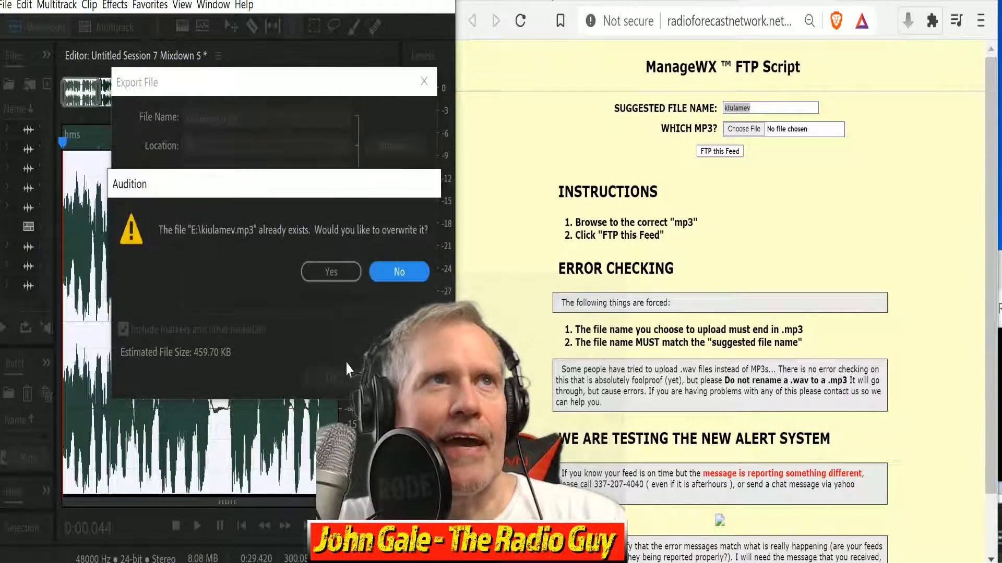
left_click(334, 272)
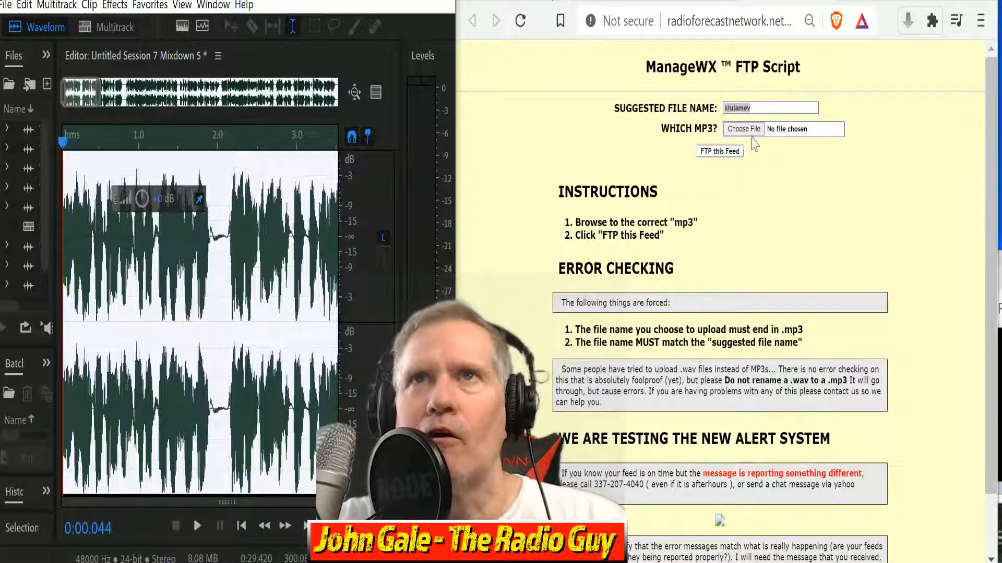
Choose kiulamev.mp3 from drive E: on the ManageWX FTP page, submit the feed and close the results window.
left_click(746, 128)
left_click_drag(927, 97, 939, 154)
left_click(756, 177)
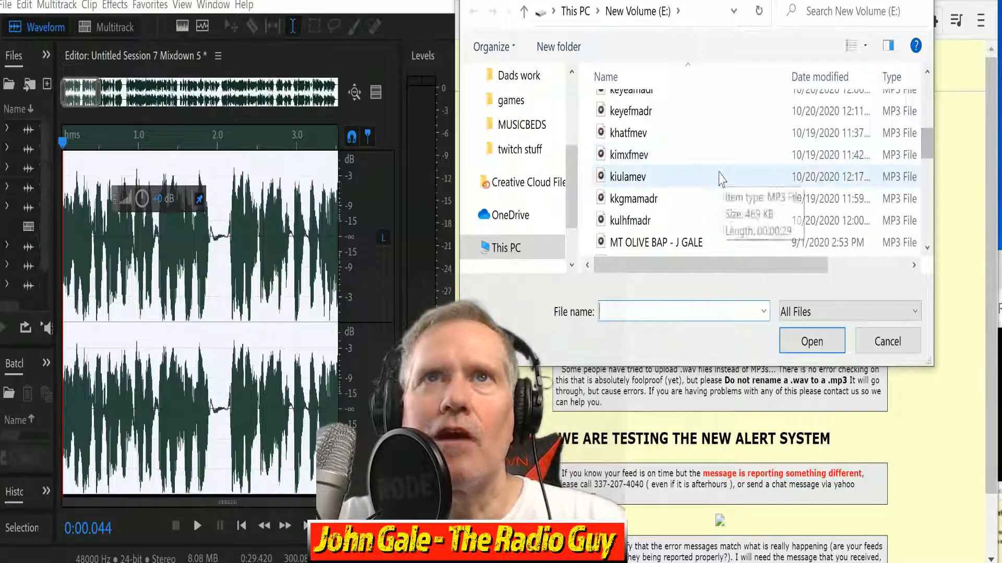
left_click(812, 341)
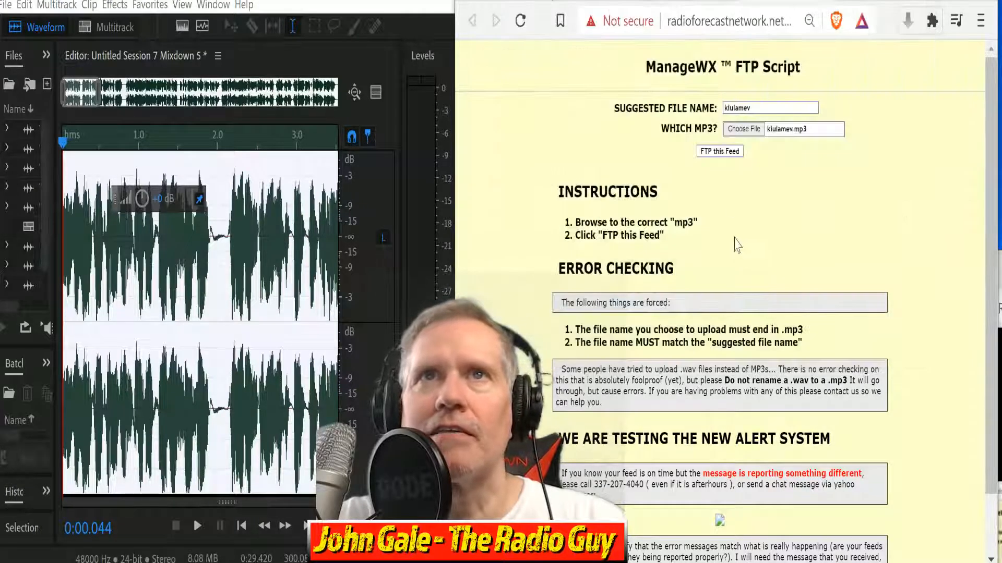
left_click(729, 156)
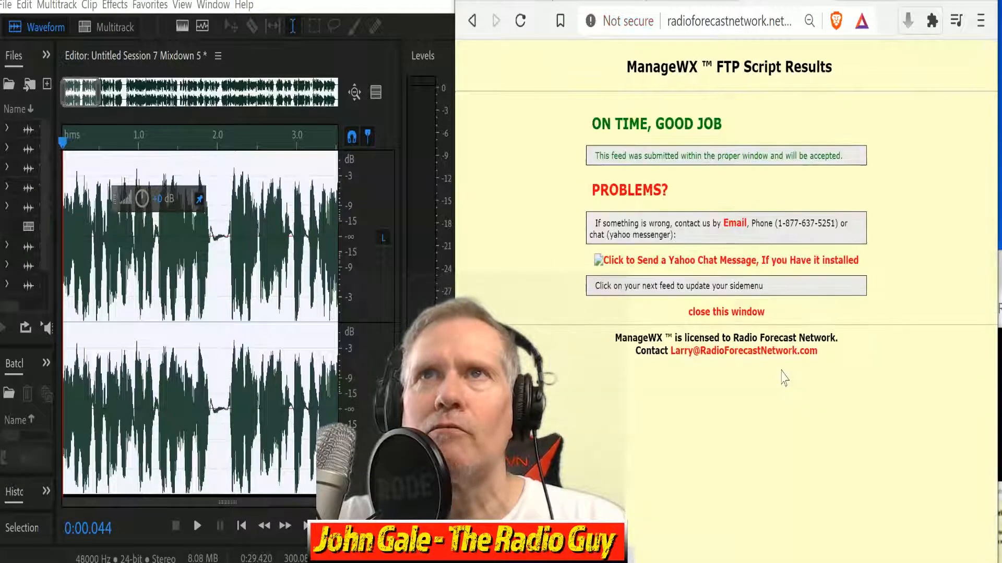
left_click(725, 326)
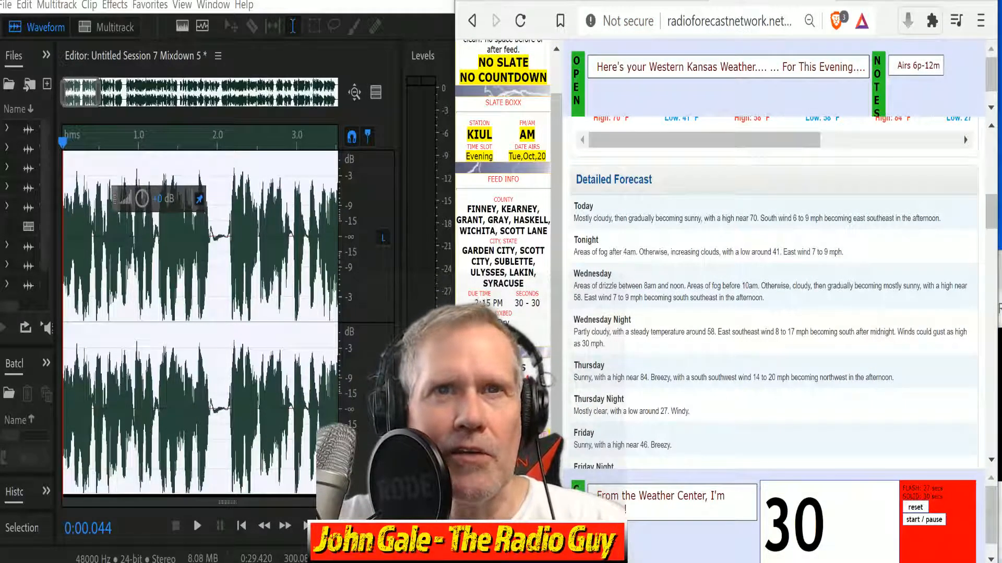
scroll(503, 167, "down", 2)
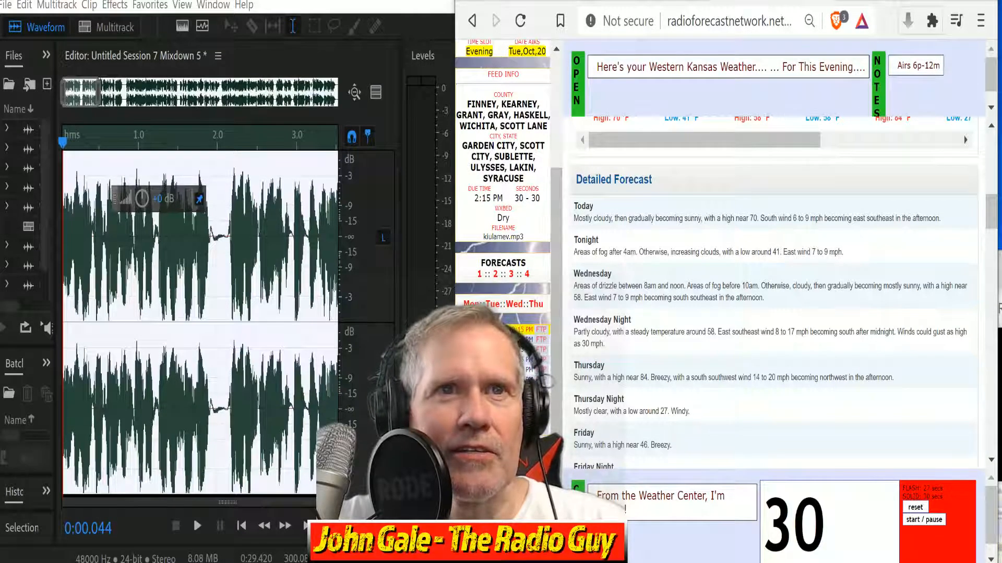
scroll(503, 167, "down", 1)
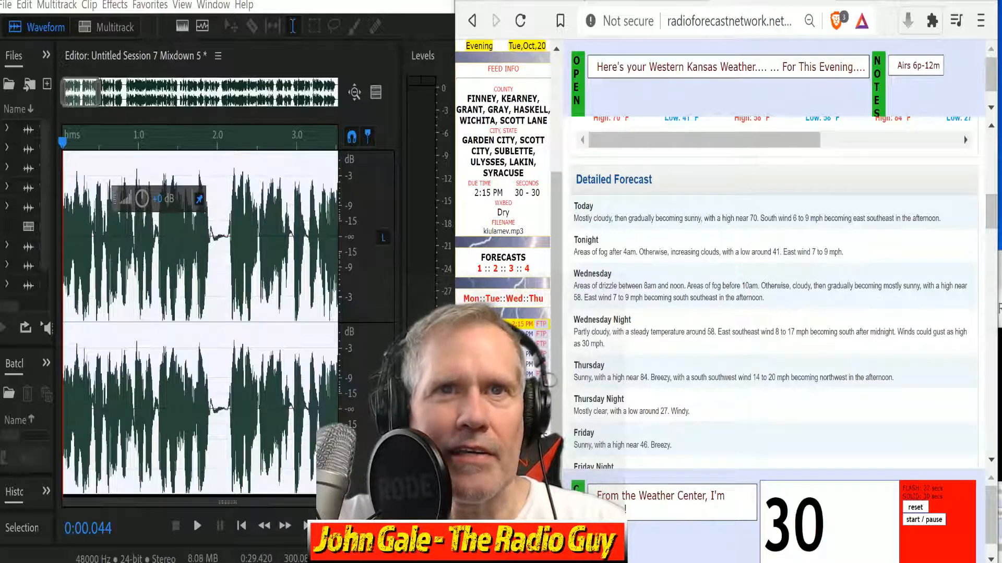
left_click(8, 5)
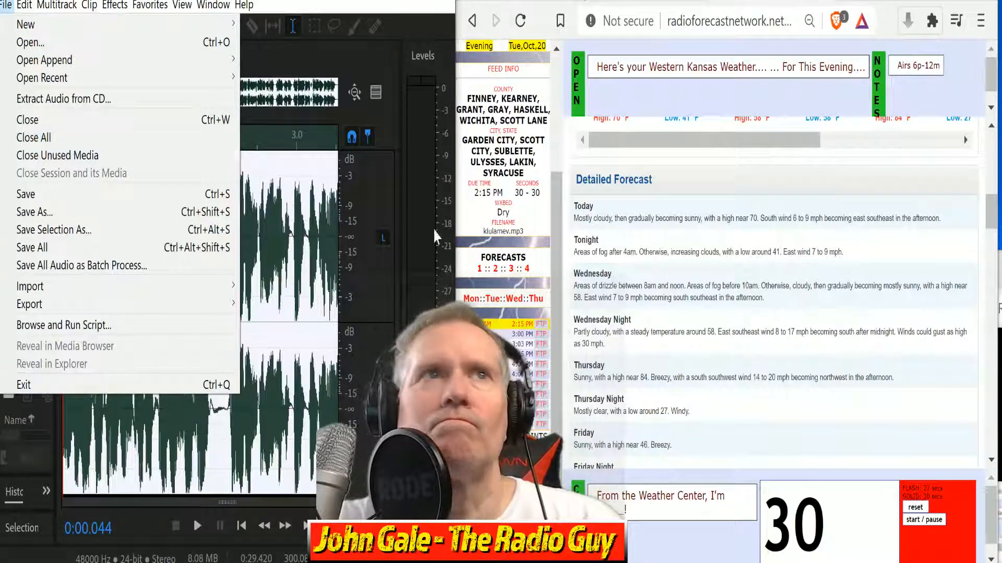
left_click(197, 3)
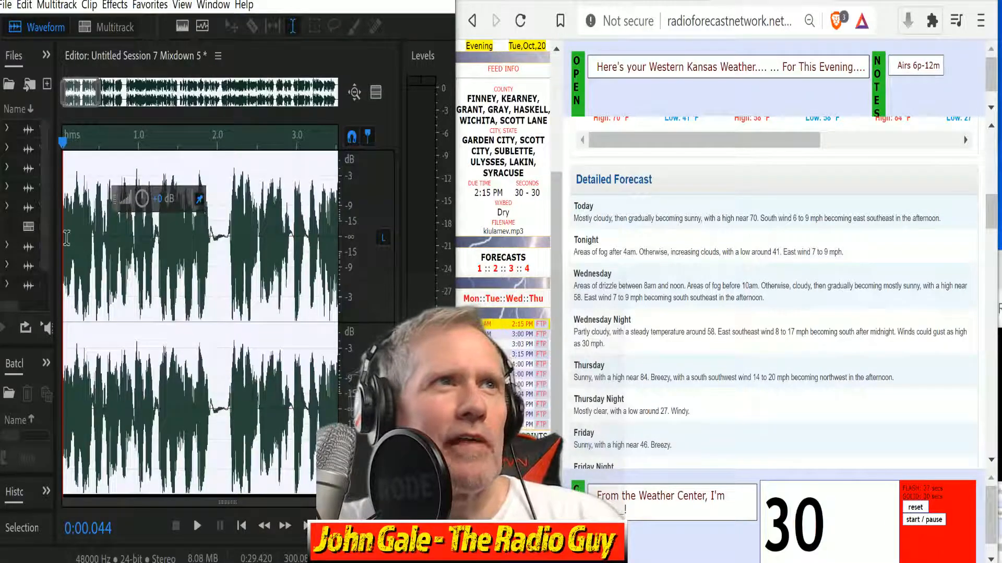
Import the MP3 file keyefmadr from drive E: and open it in the waveform editor.
left_click_drag(56, 234, 238, 248)
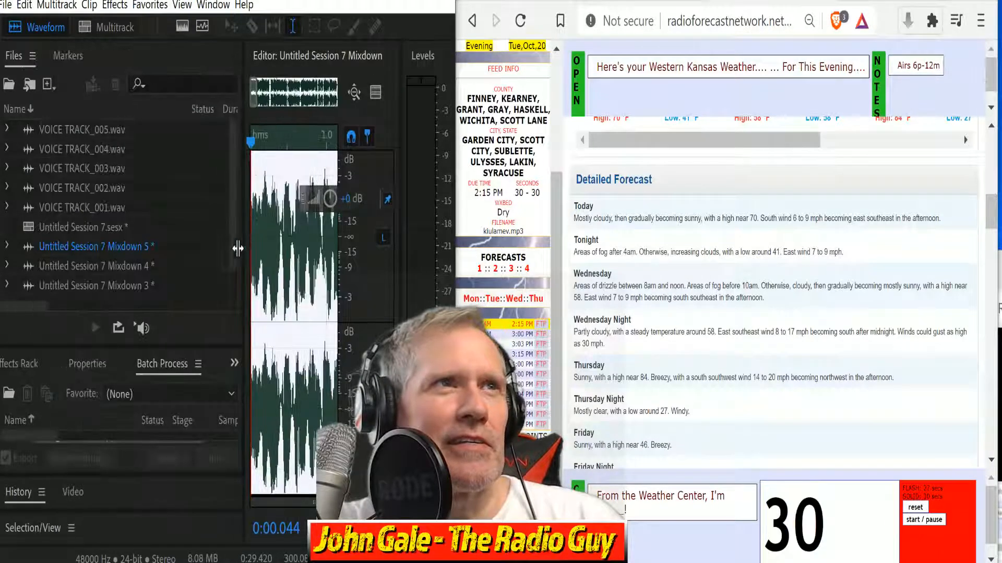
right_click(136, 301)
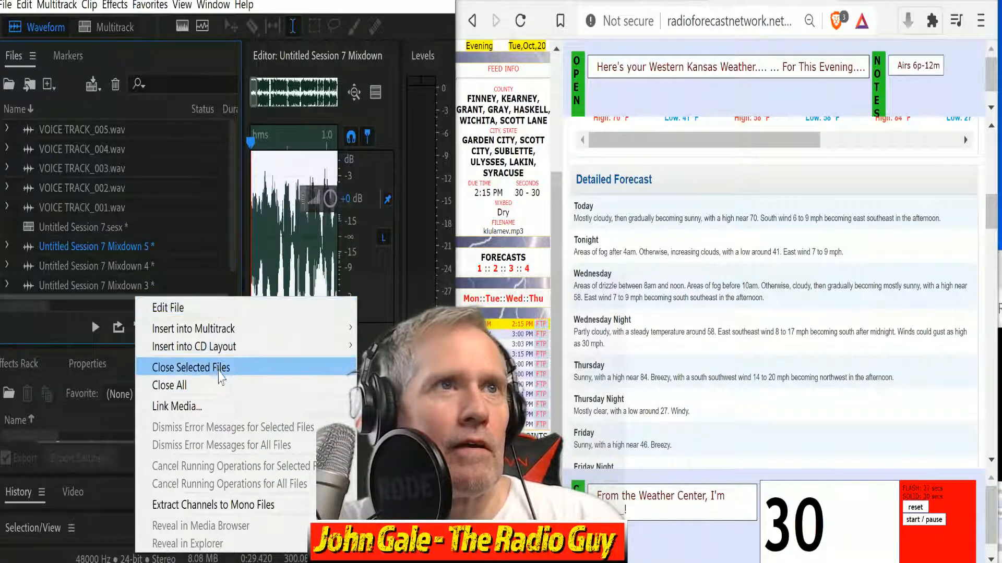
right_click(117, 297)
left_click(165, 346)
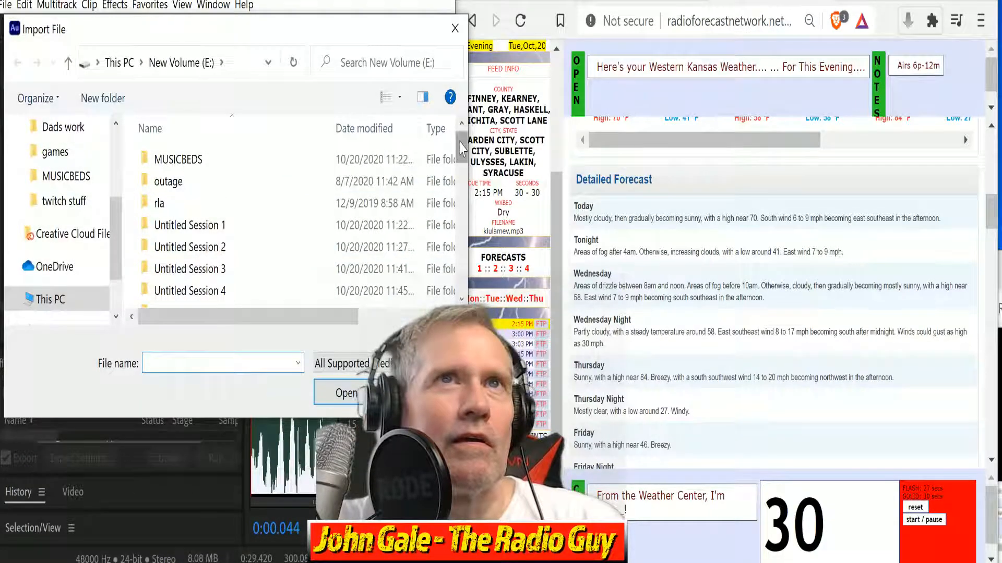
left_click_drag(460, 150, 457, 190)
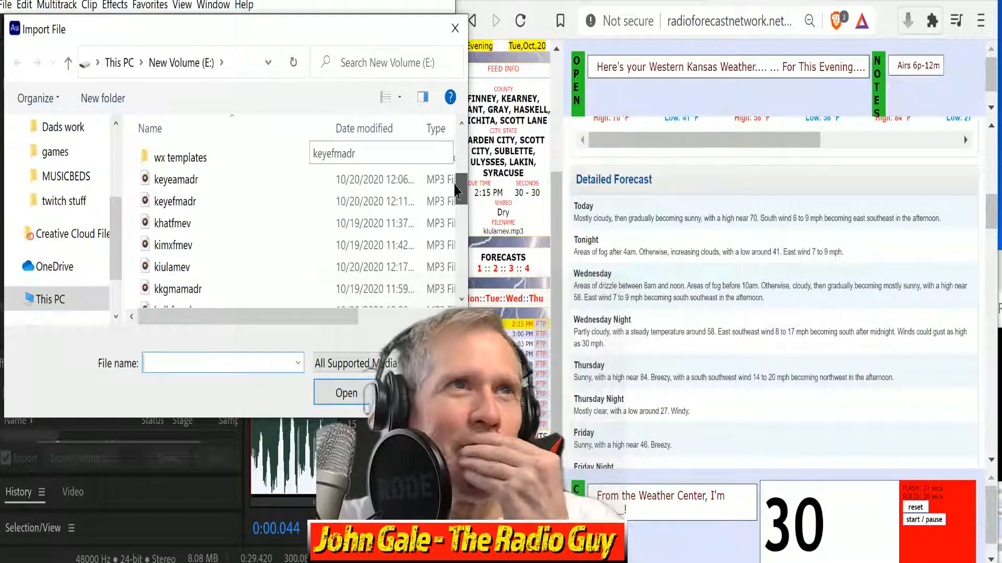
left_click(228, 208)
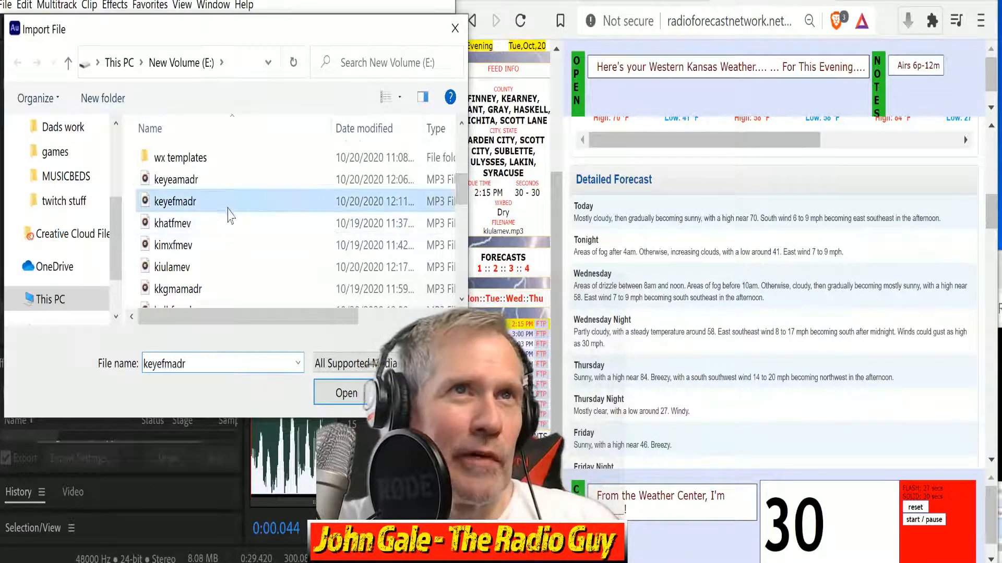
left_click(351, 393)
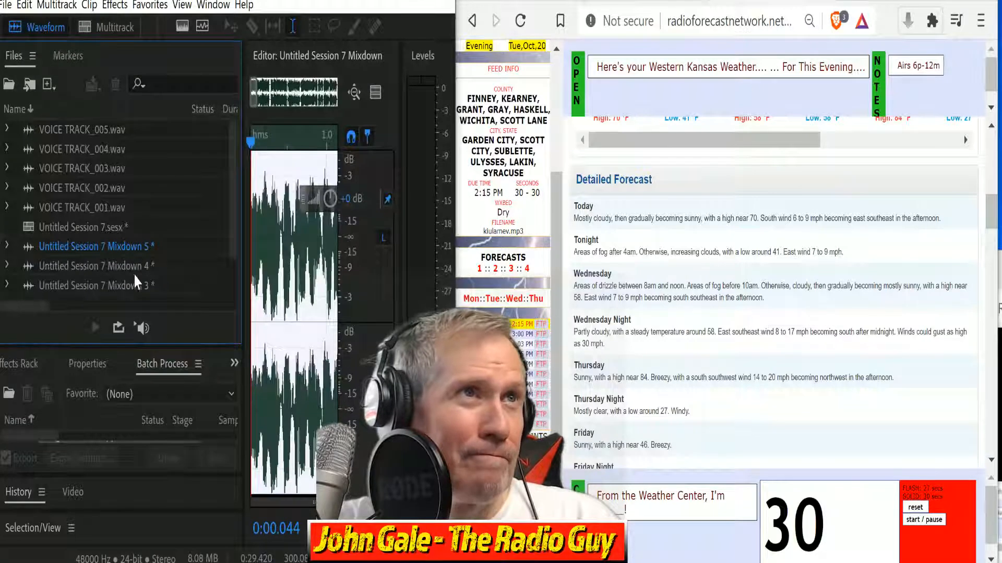
scroll(107, 263, "down", 3)
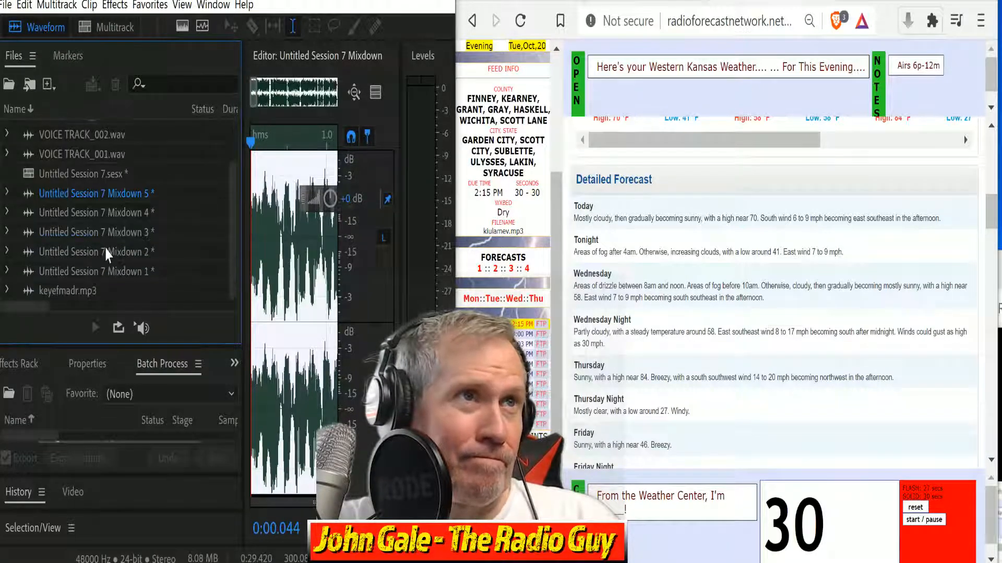
double_click(77, 292)
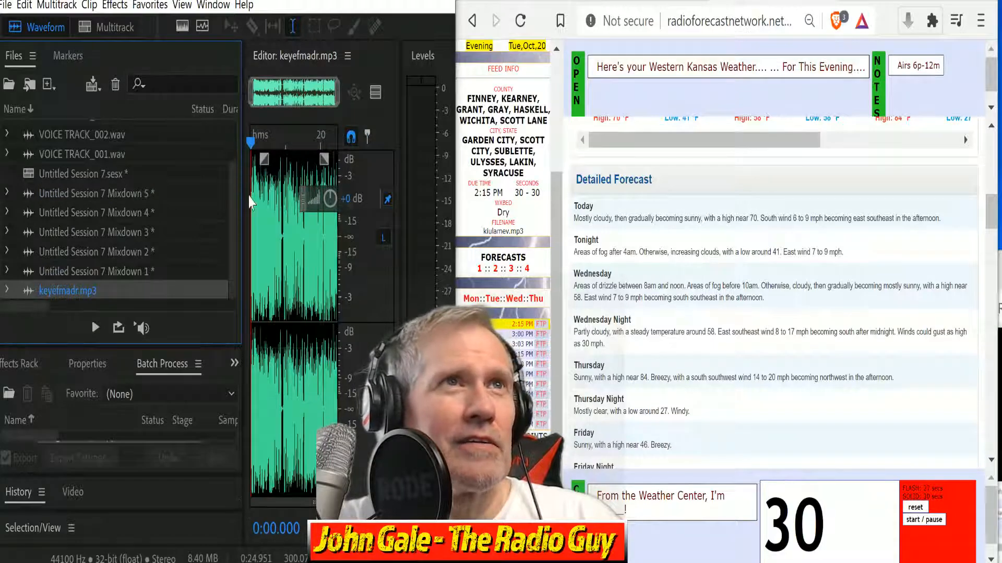
Listen to keyefmadr.mp3 from the start through to its end.
left_click_drag(244, 194, 85, 194)
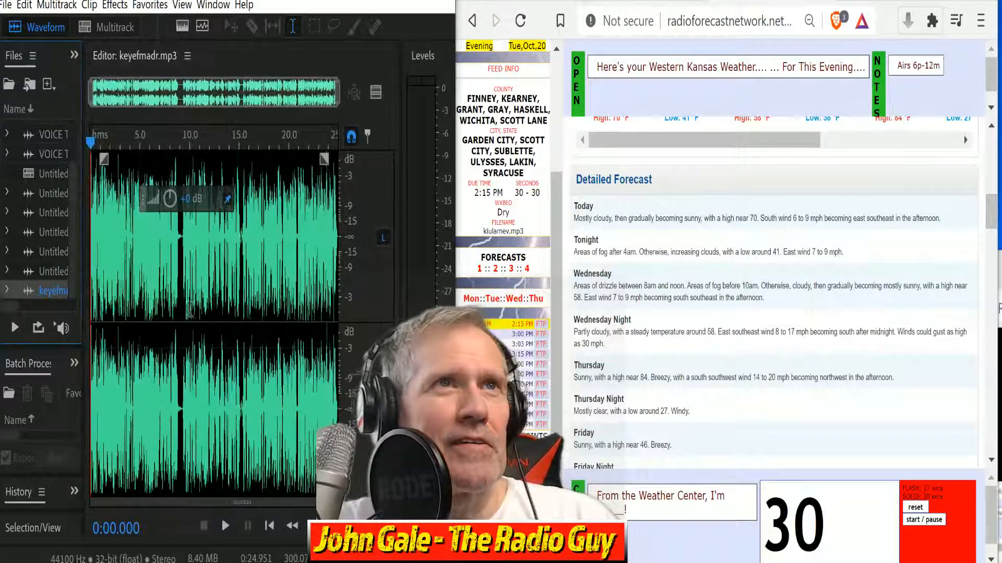
left_click(299, 141)
key("space")
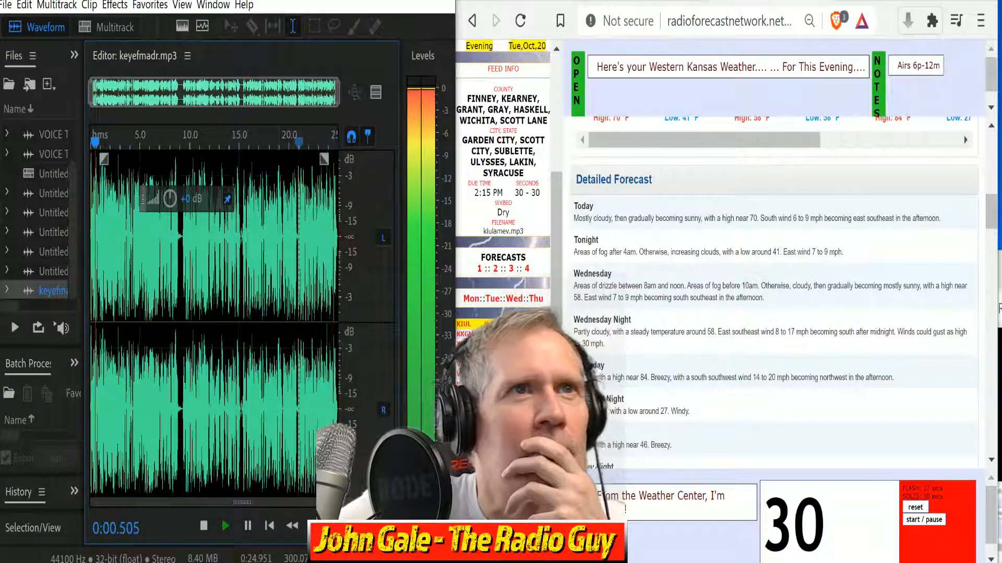
left_click(285, 147)
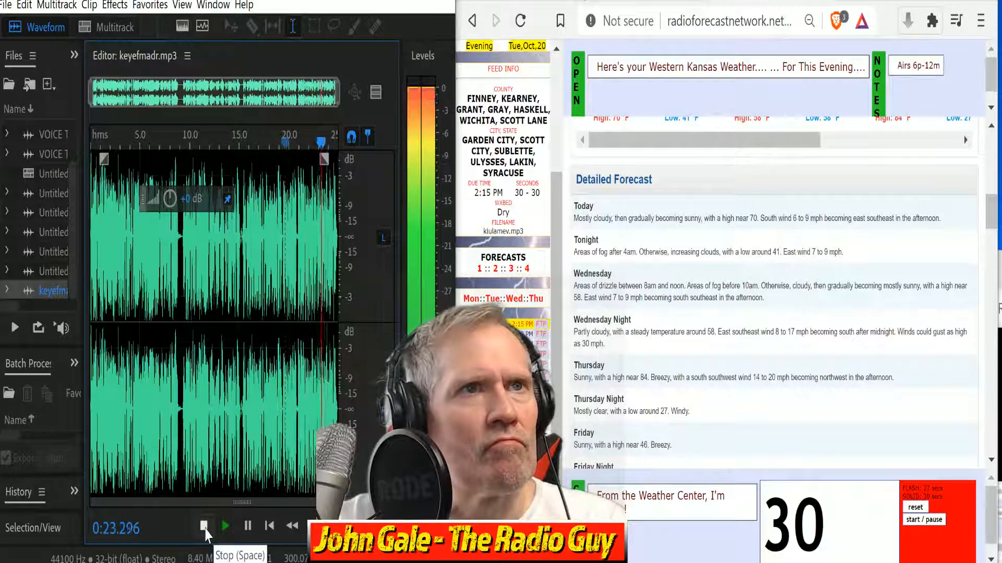
left_click(205, 530)
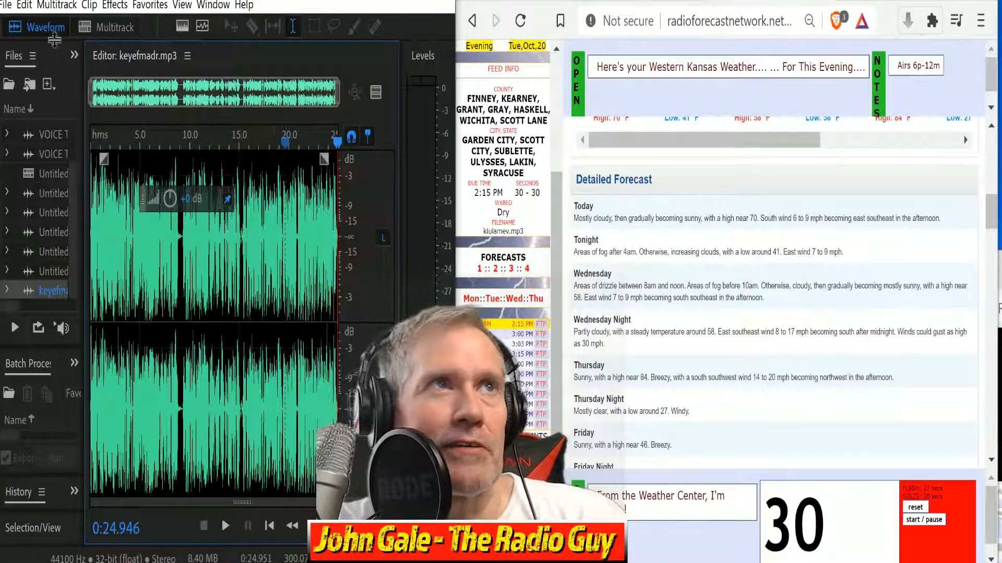
Close all open files and the session without saving any changes.
left_click(6, 5)
left_click(32, 137)
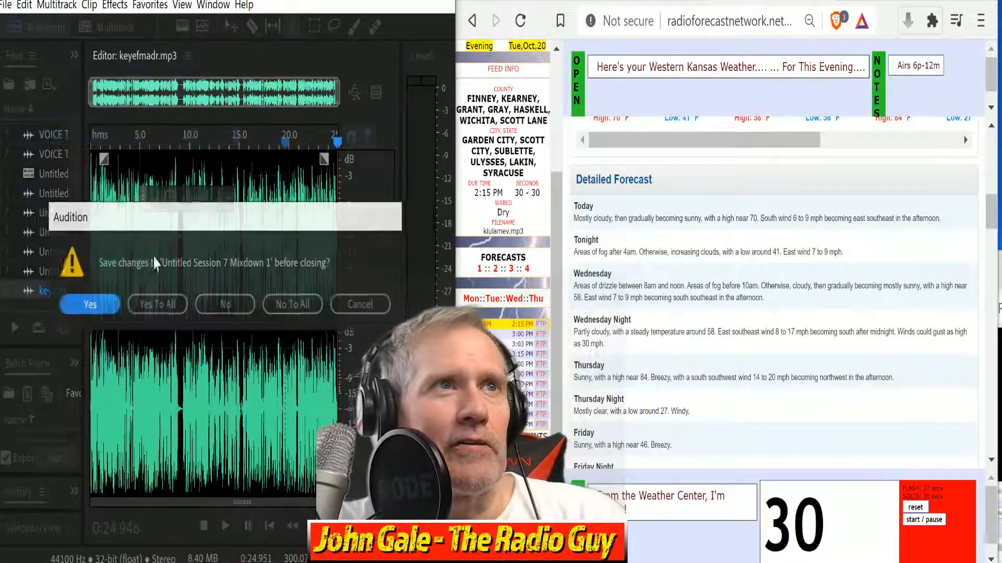
left_click(280, 308)
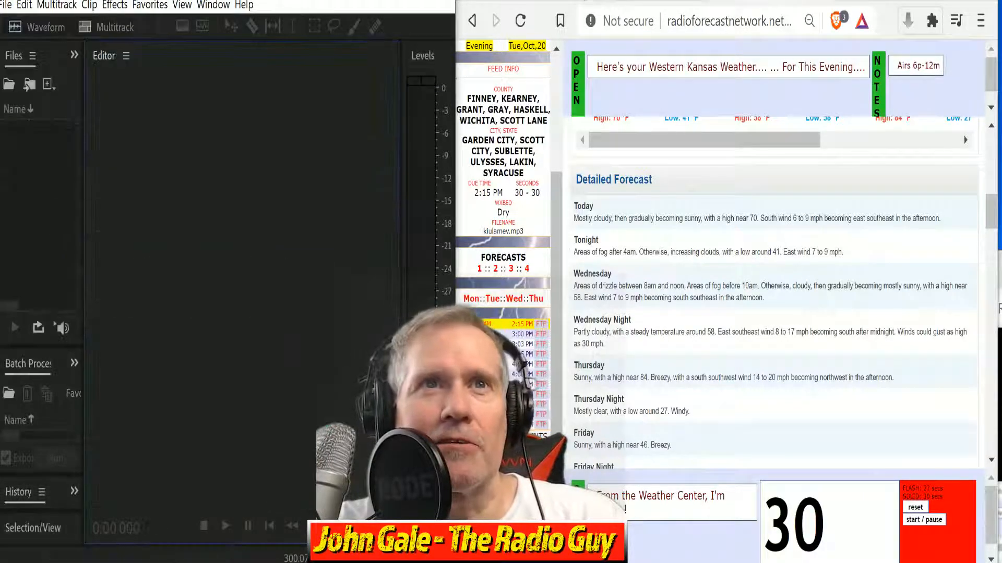
Open the KKGM afternoon feed page and create a new multitrack session on drive E: from the DRY NEW template.
left_click(475, 334)
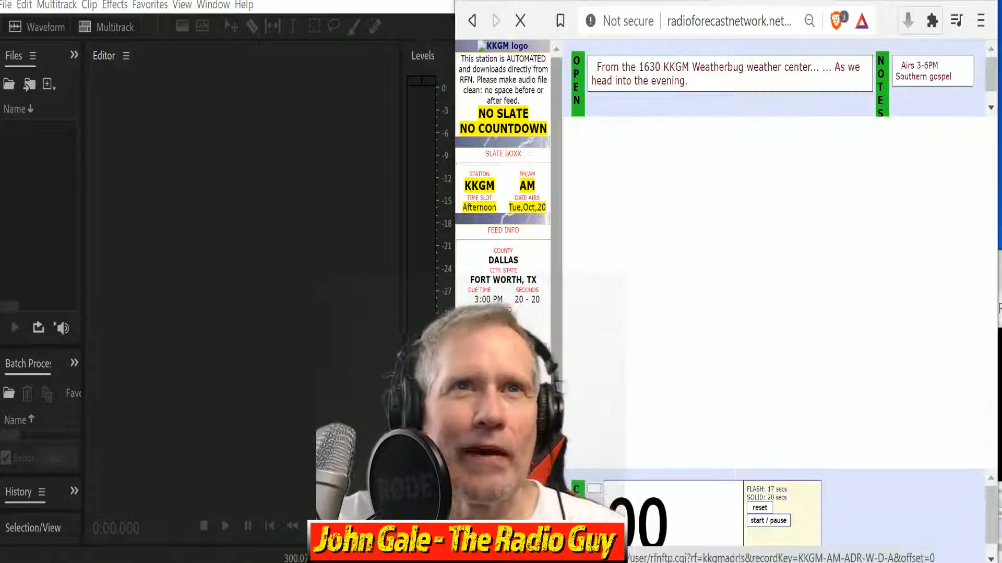
left_click(84, 29)
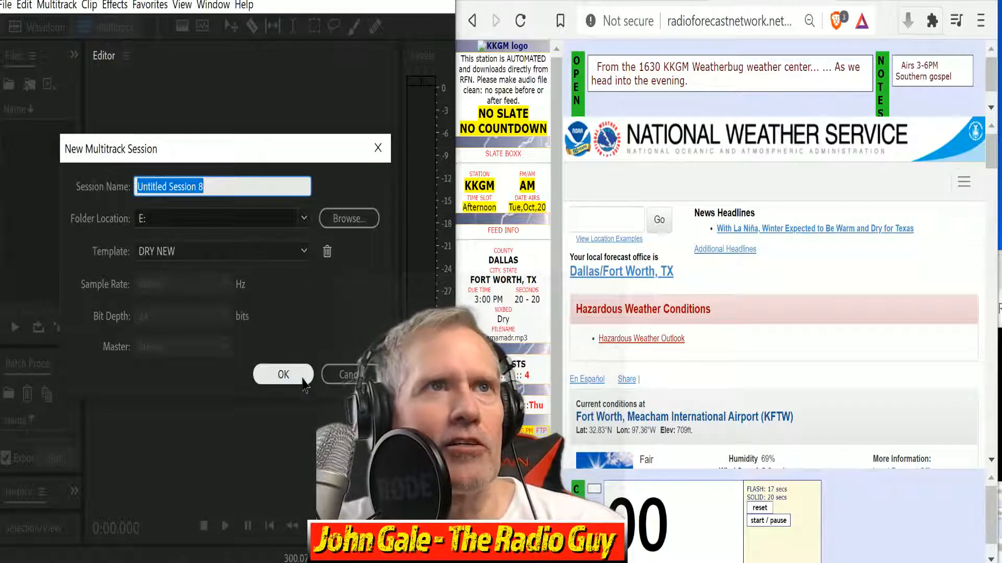
left_click(284, 374)
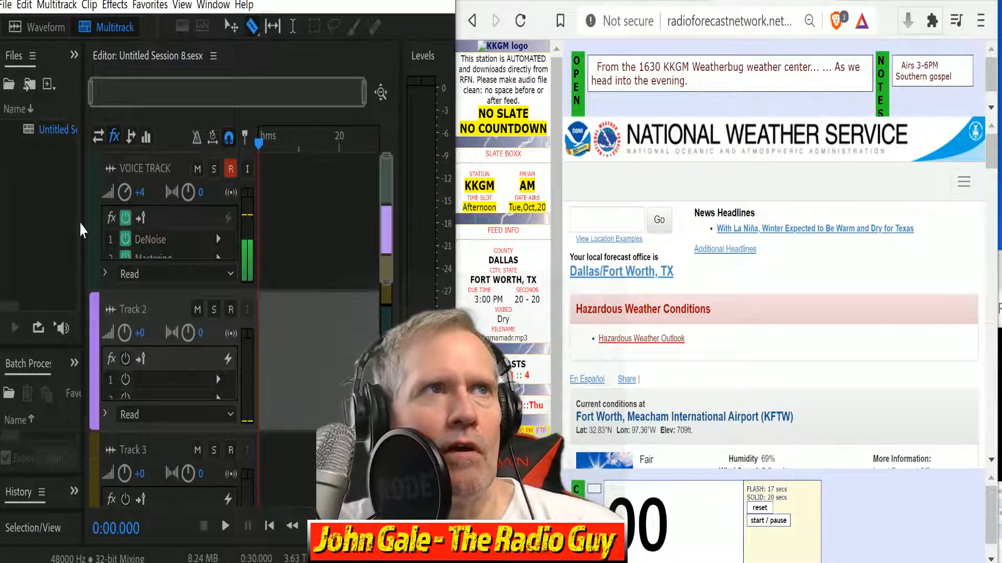
Record the KKGM forecast on VOICE TRACK to about 0:46, starting the page timer for the final 20-second read.
left_click_drag(84, 224, 27, 224)
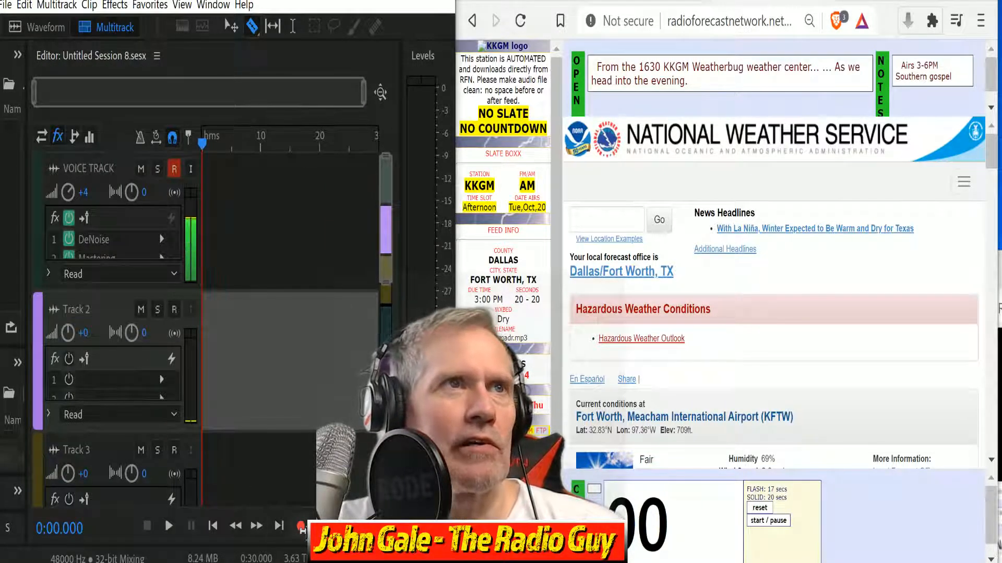
left_click(302, 527)
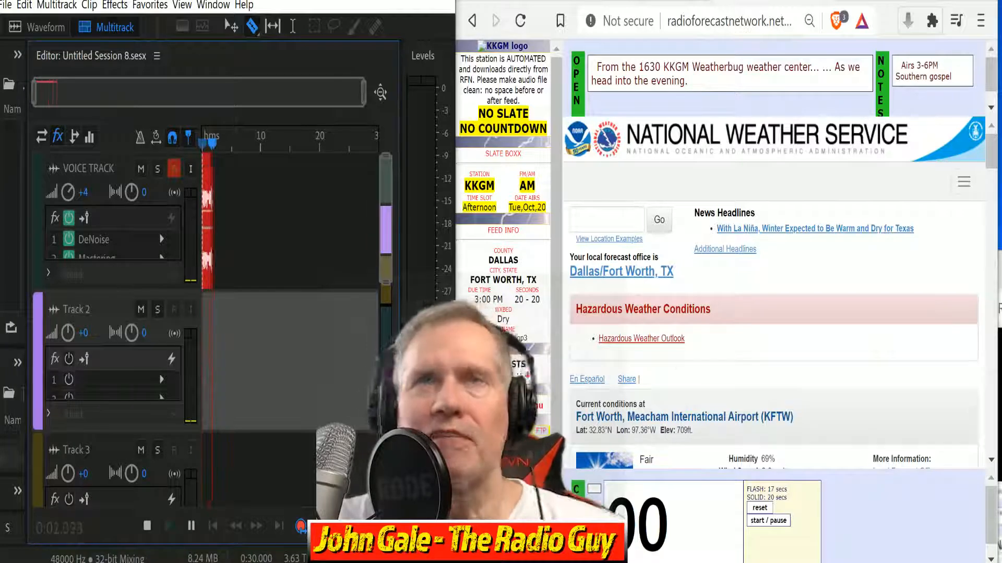
scroll(823, 376, "down", 5)
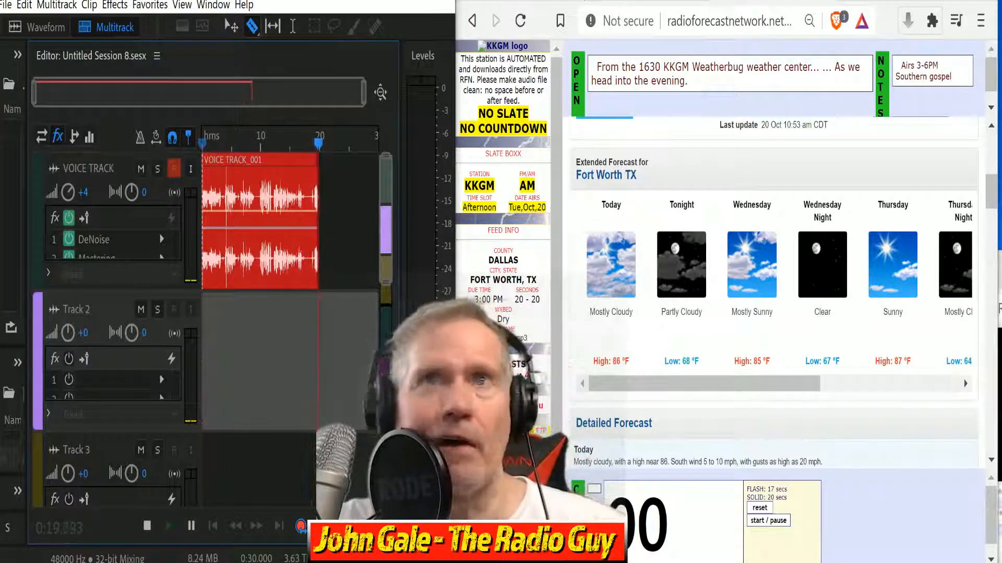
scroll(783, 315, "down", 8)
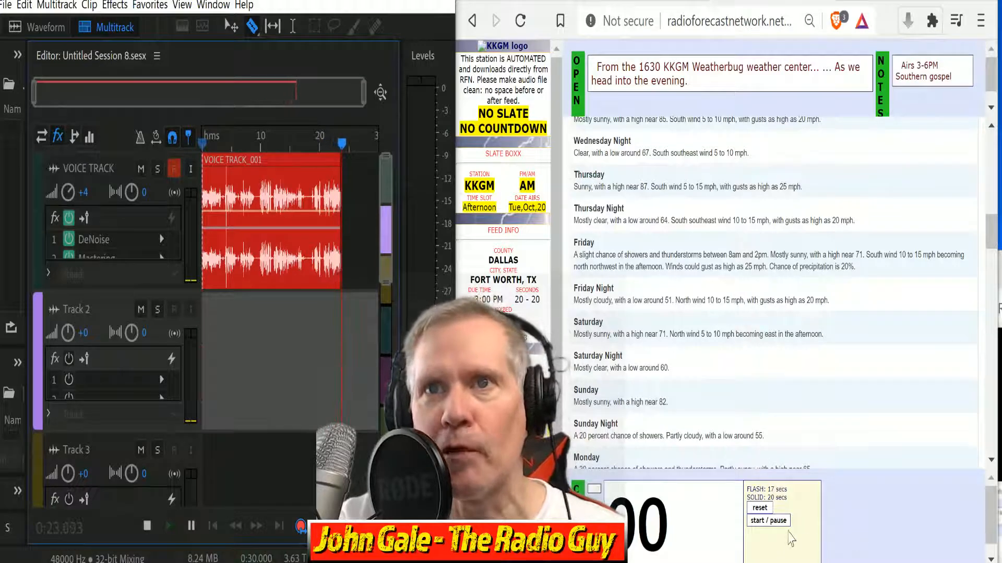
left_click(768, 520)
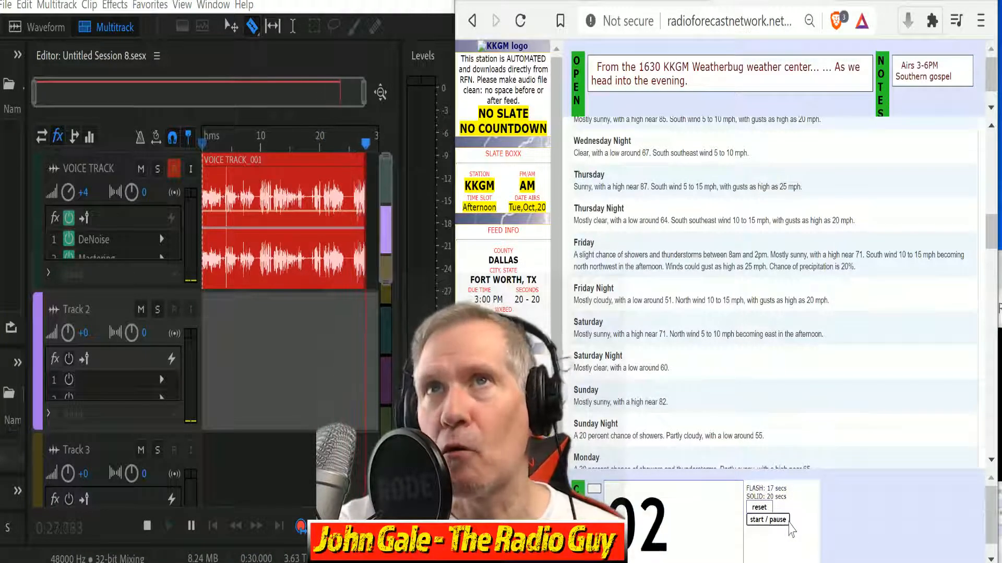
scroll(631, 312, "up", 2)
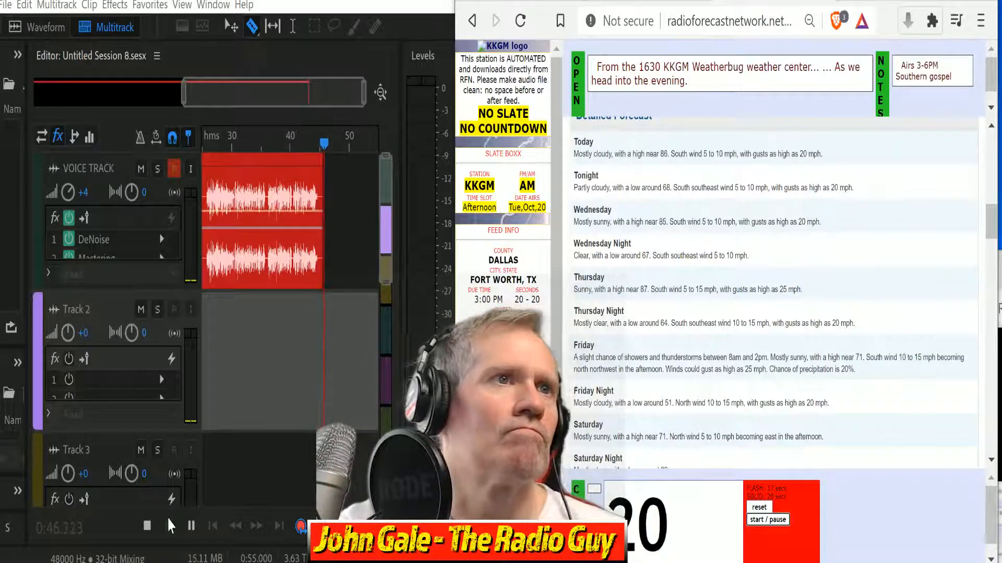
left_click(147, 526)
Split the voice clip at about 0:25 and move the second part to the start of the session.
left_click_drag(334, 84, 276, 86)
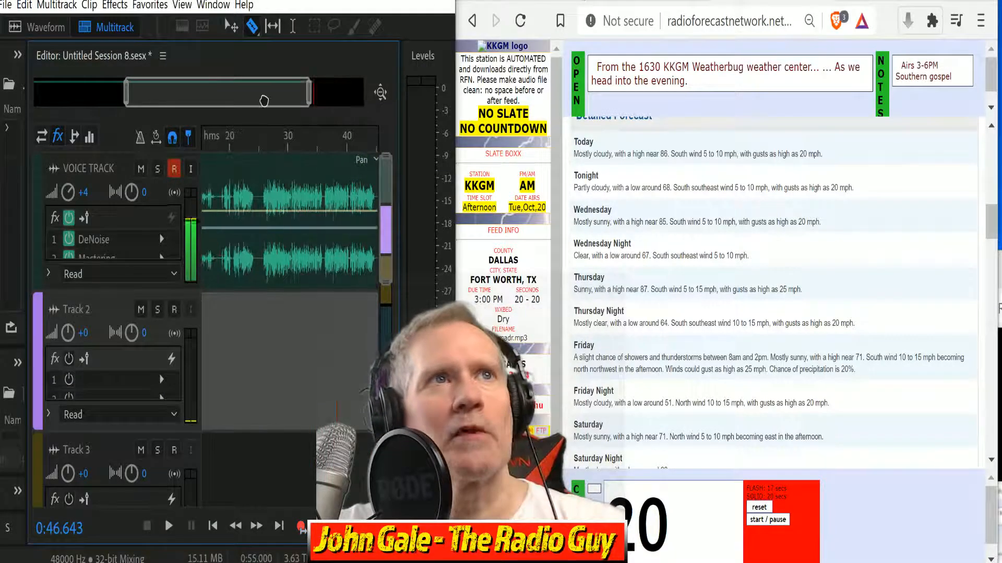
left_click(268, 186)
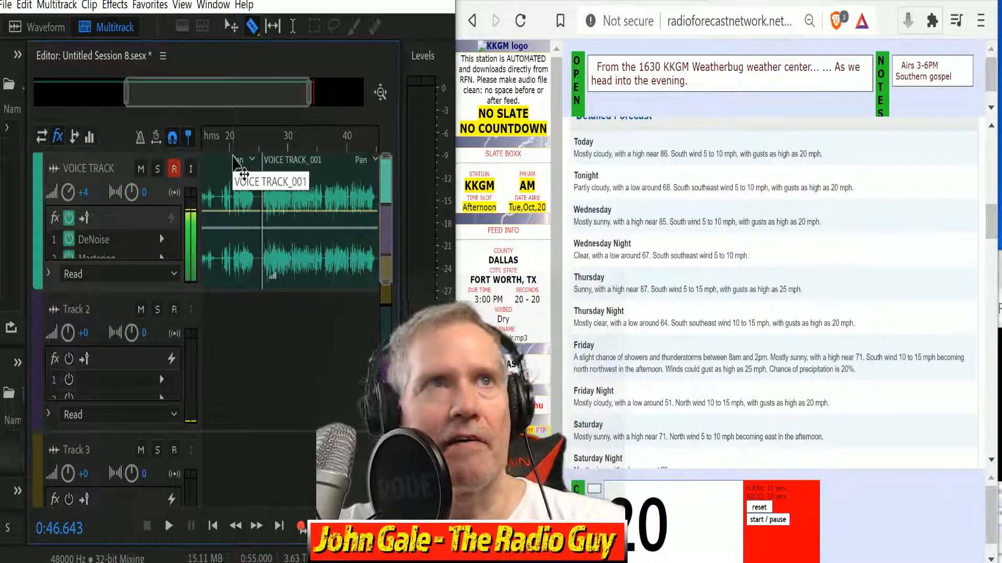
left_click_drag(232, 165, 8, 219)
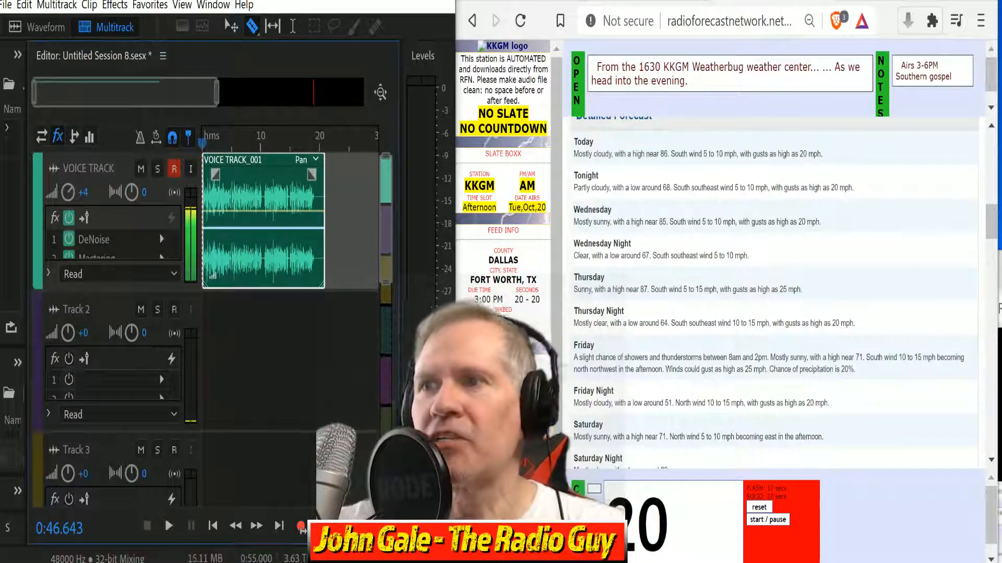
Mix the session down to a new file and delete the roughly 0.25 s of silence before the first word.
key("ctrl+shift+m")
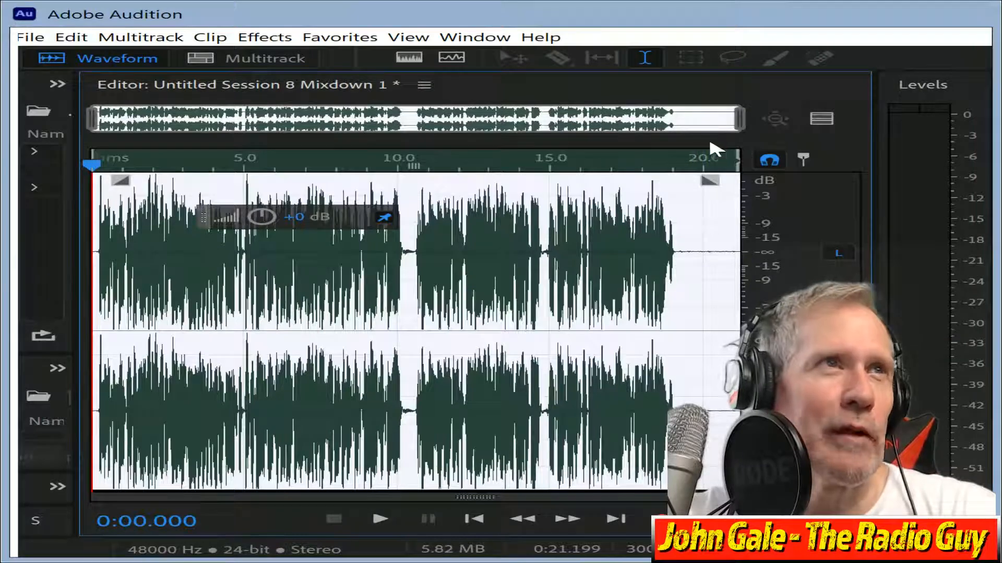
left_click_drag(741, 124, 126, 114)
left_click(200, 252)
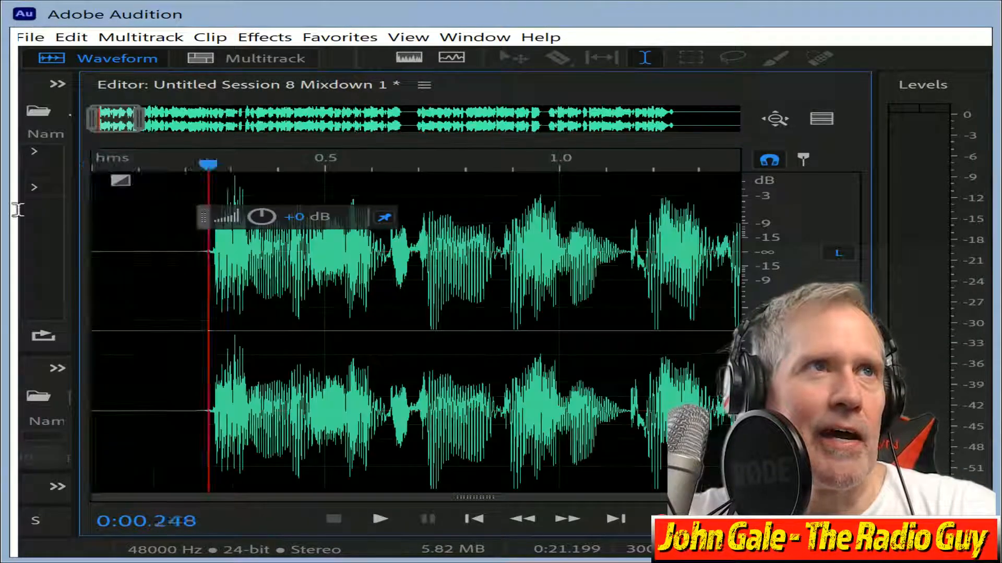
key("shift+Home")
key("Delete")
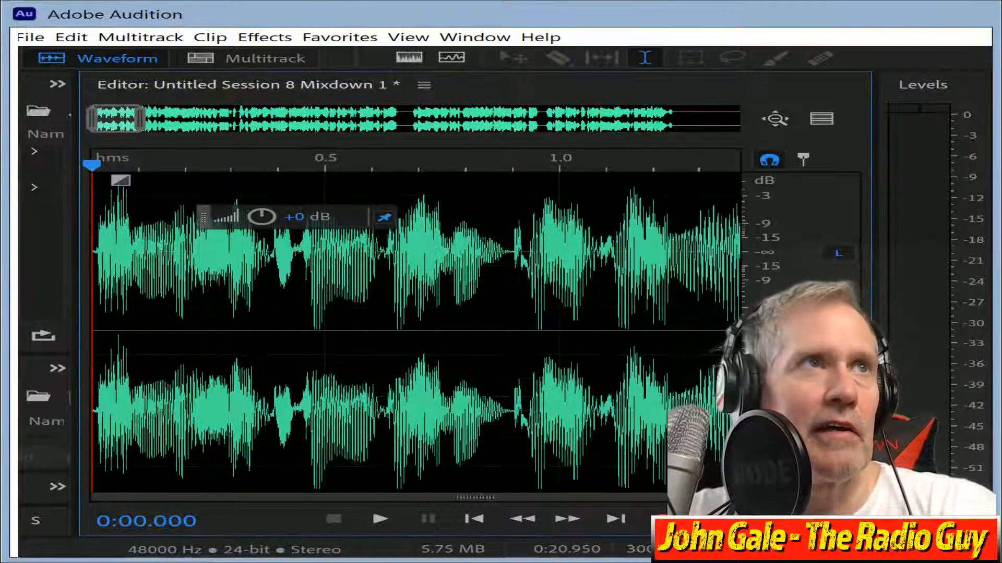
Delete the trailing silence after the last word, from about 18.9 s to the end of the mixdown.
left_click_drag(635, 163, 671, 160)
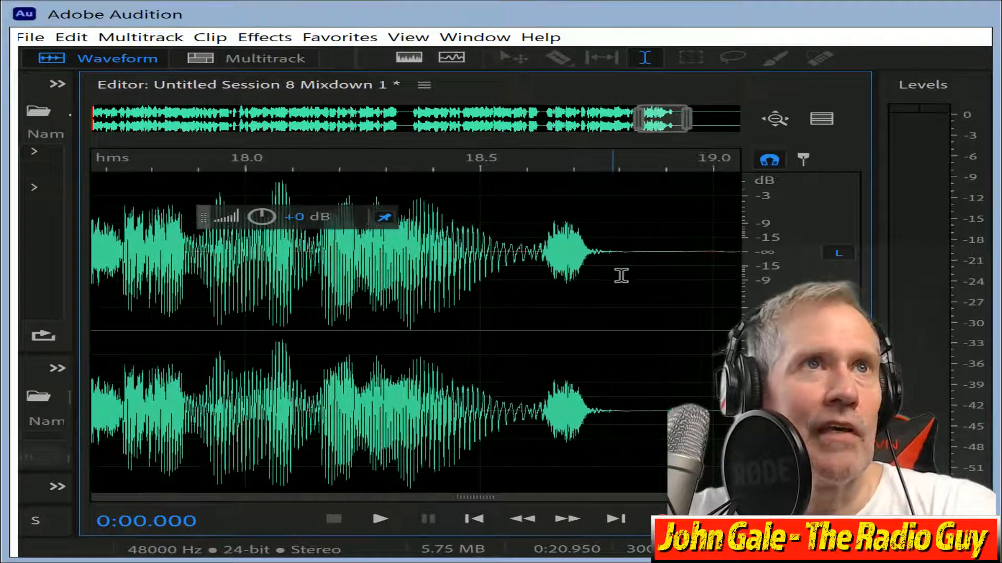
left_click_drag(736, 235, 814, 208)
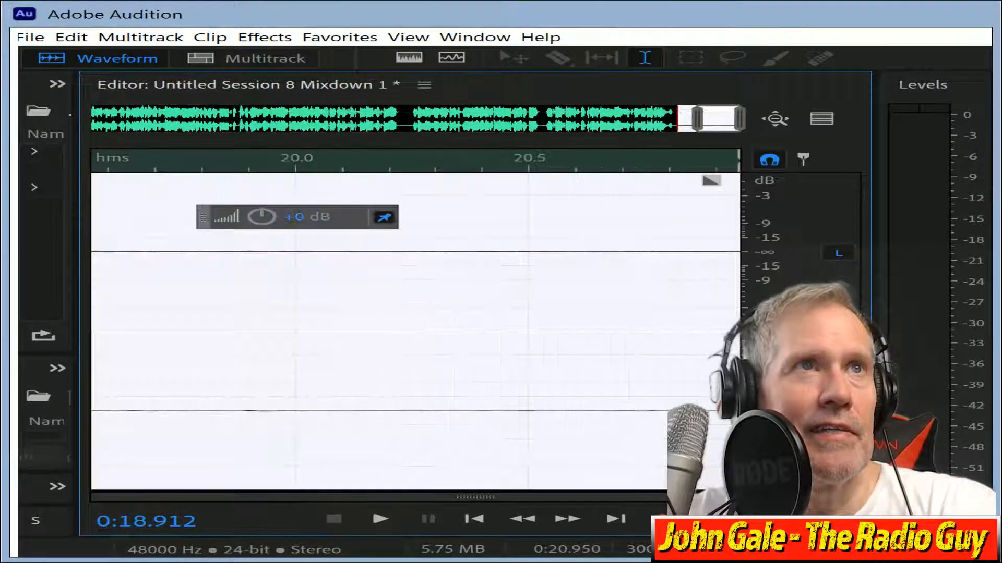
key("Delete")
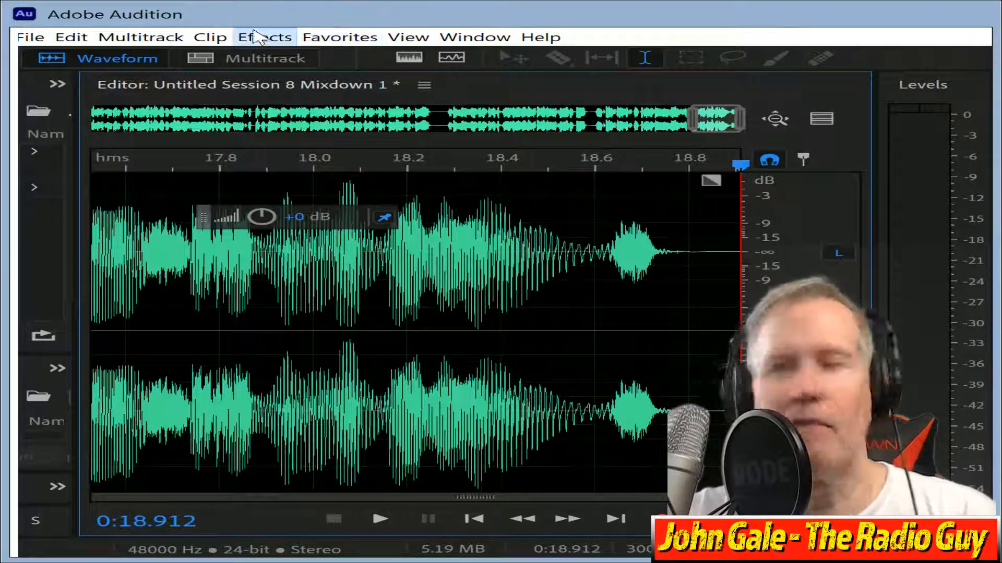
Stretch the mixdown to a new duration of 0:20.000 with the Stretch and Pitch effect.
left_click(410, 38)
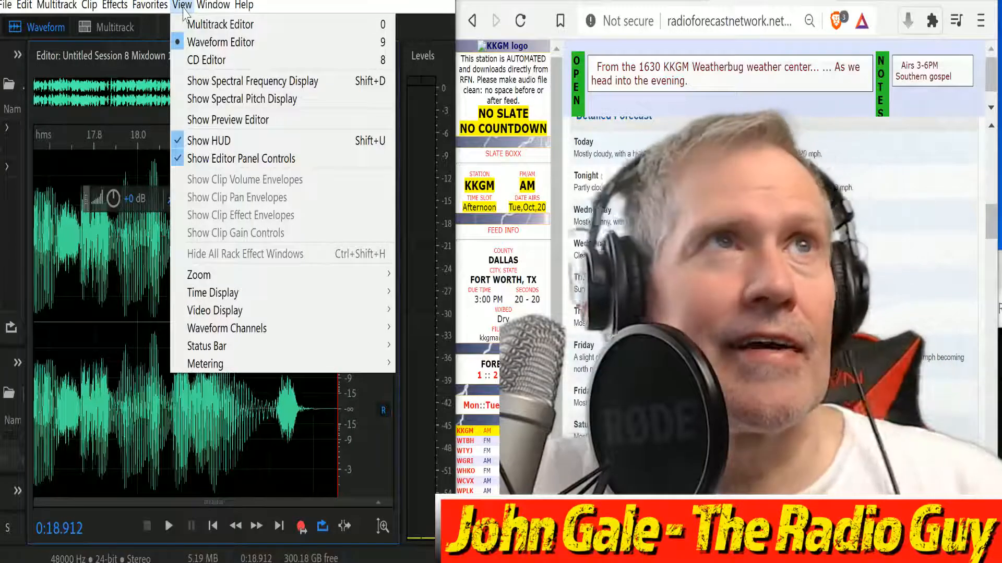
mouse_move(115, 5)
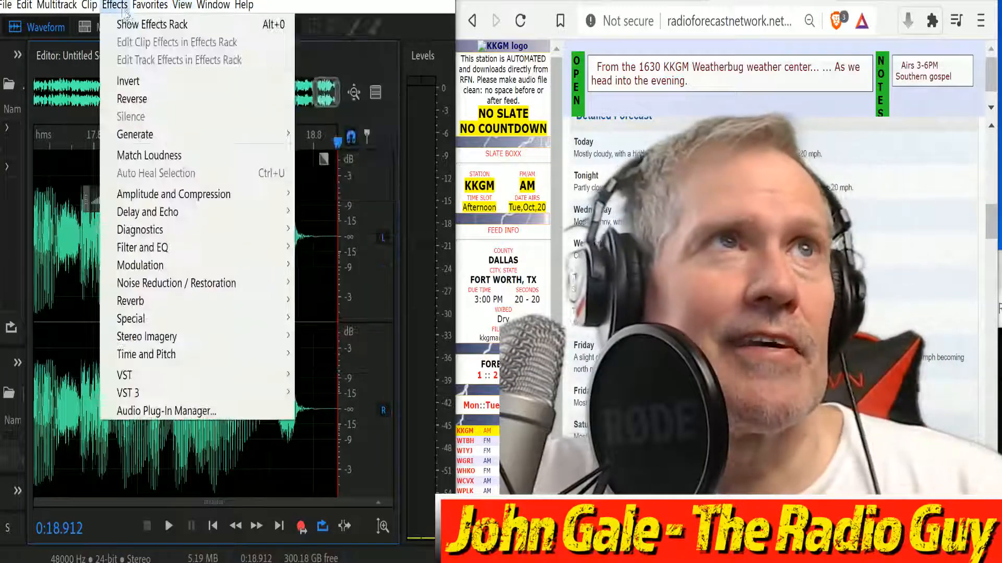
mouse_move(177, 365)
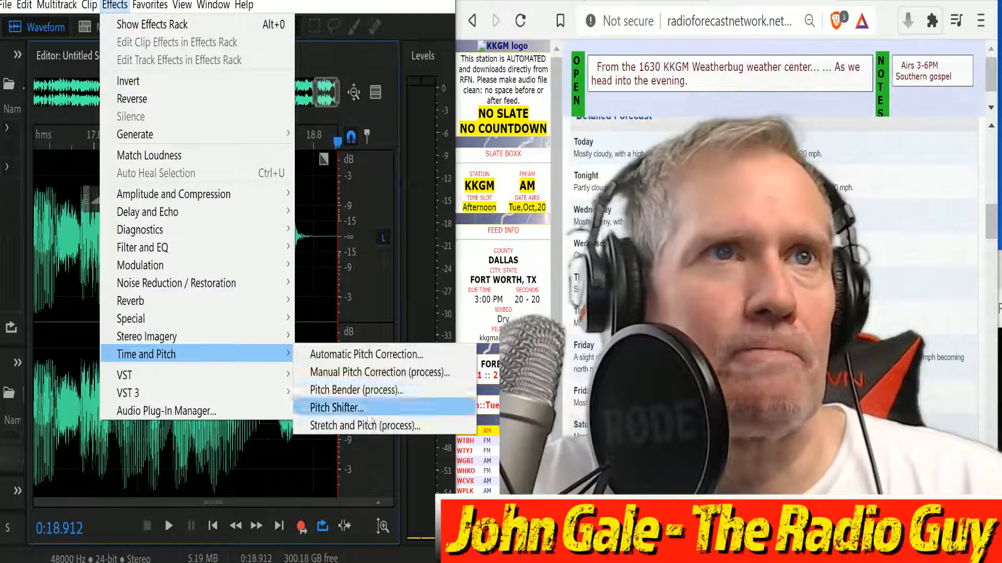
left_click(386, 425)
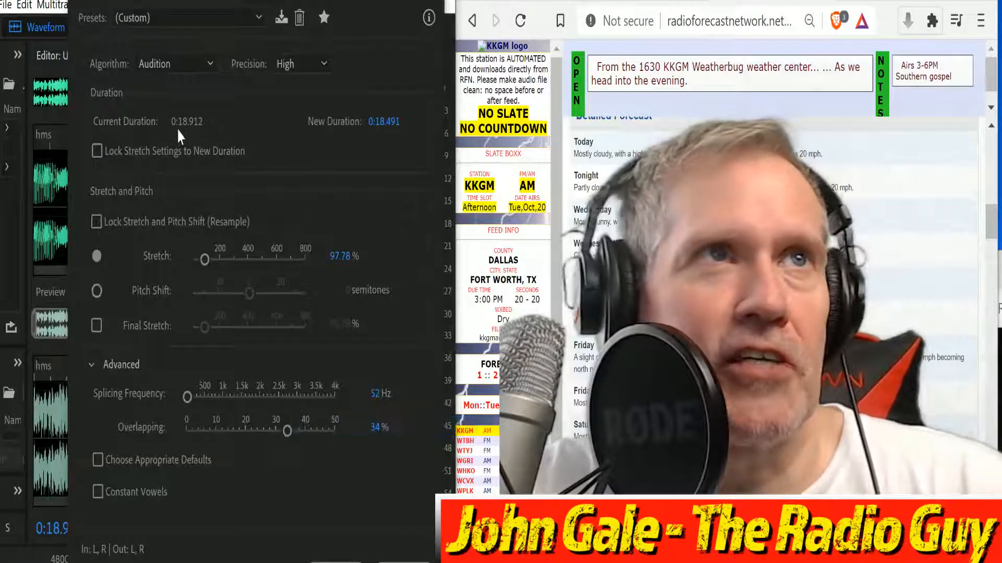
left_click(379, 120)
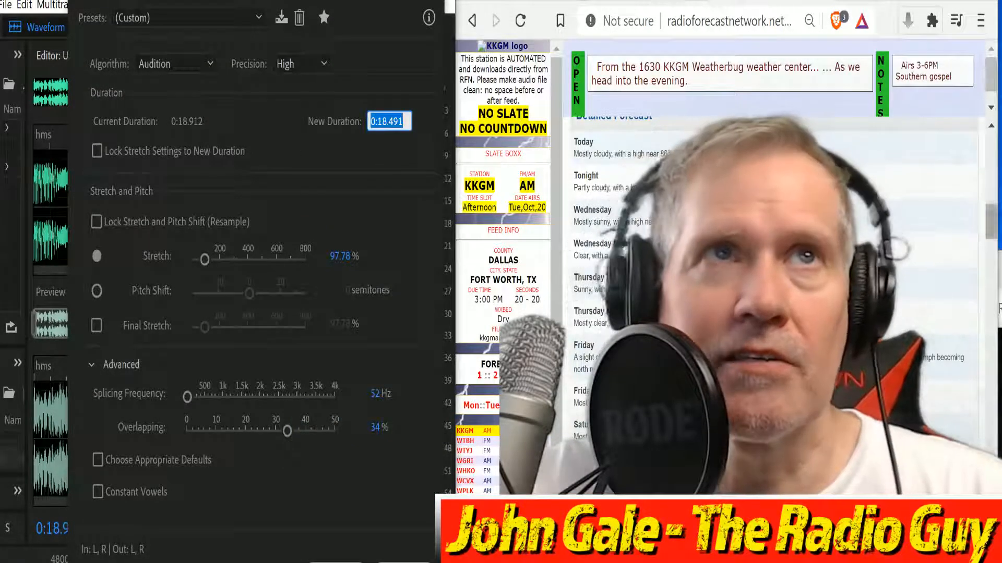
left_click(371, 121)
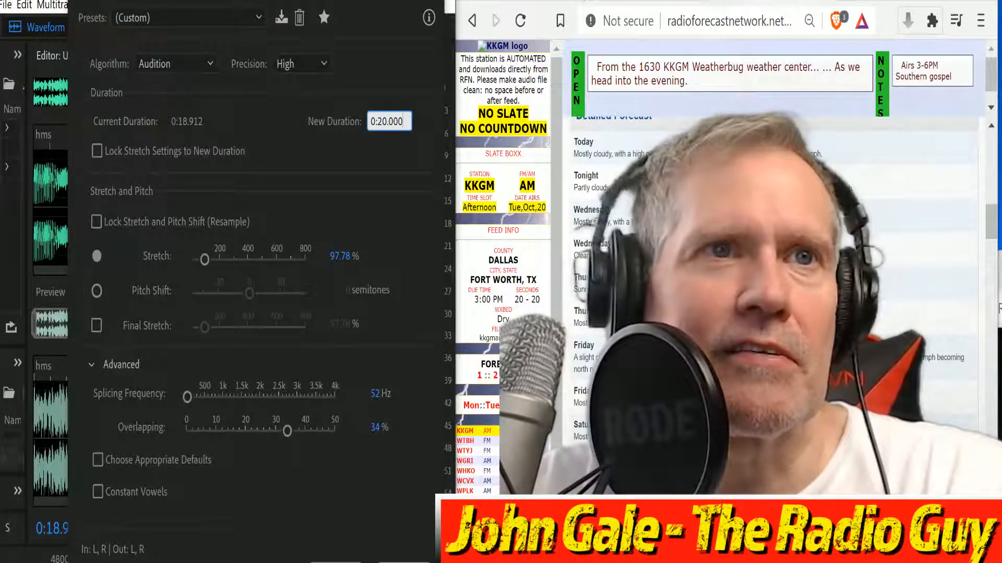
key("Return")
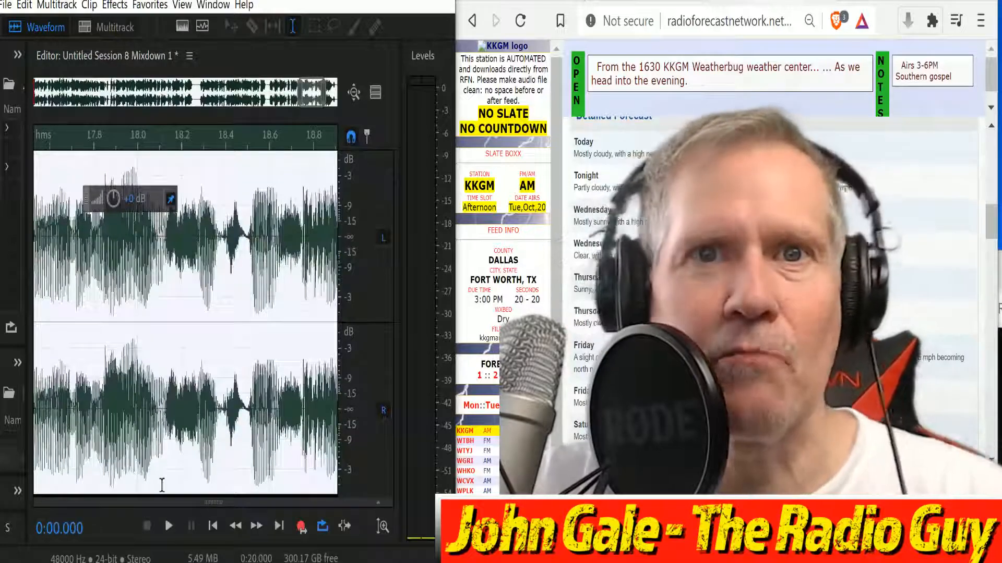
Play the stretched forecast back to check it, and bring up the KKGM ManageWX FTP page.
scroll(162, 441, "down", 4)
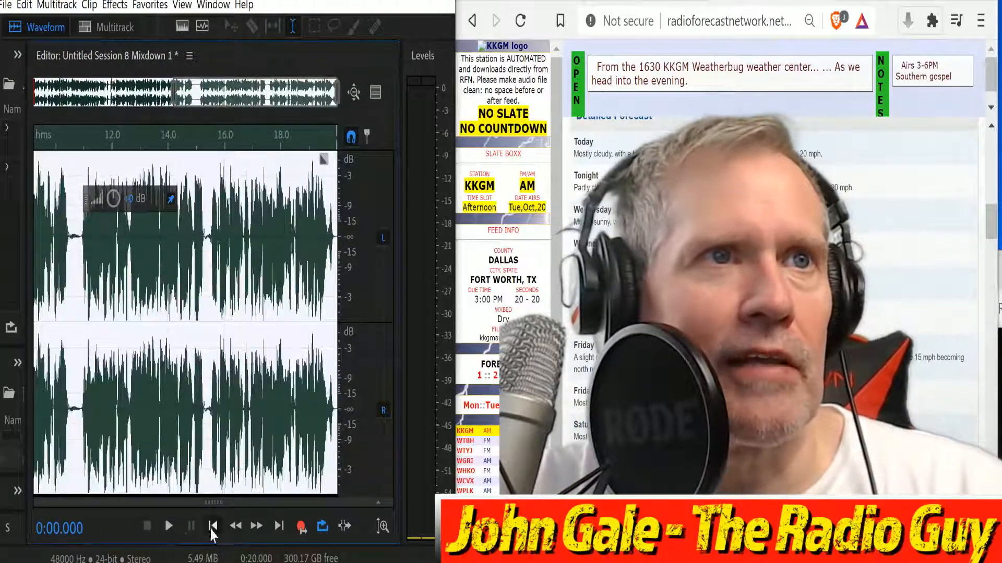
key("space")
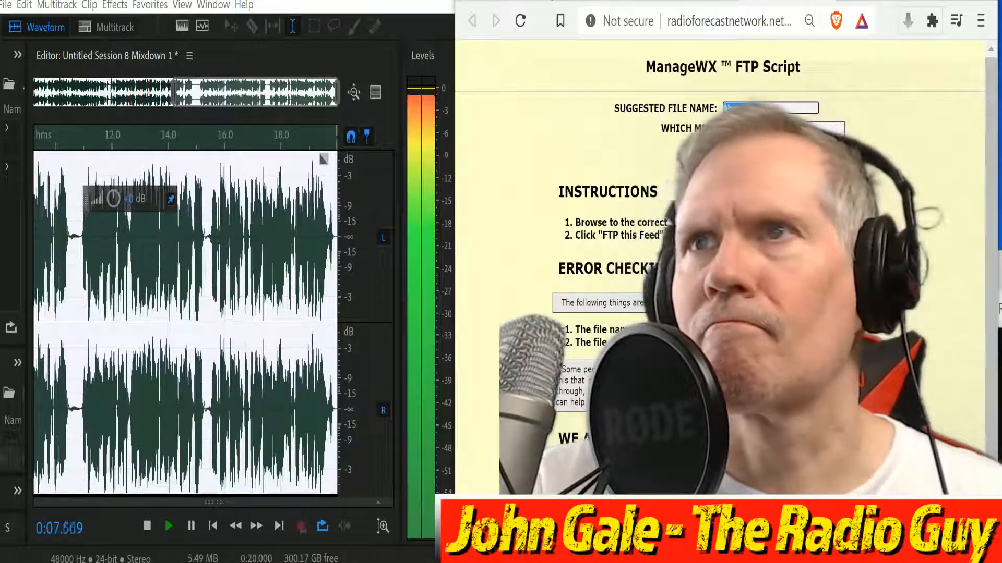
key("alt+Tab")
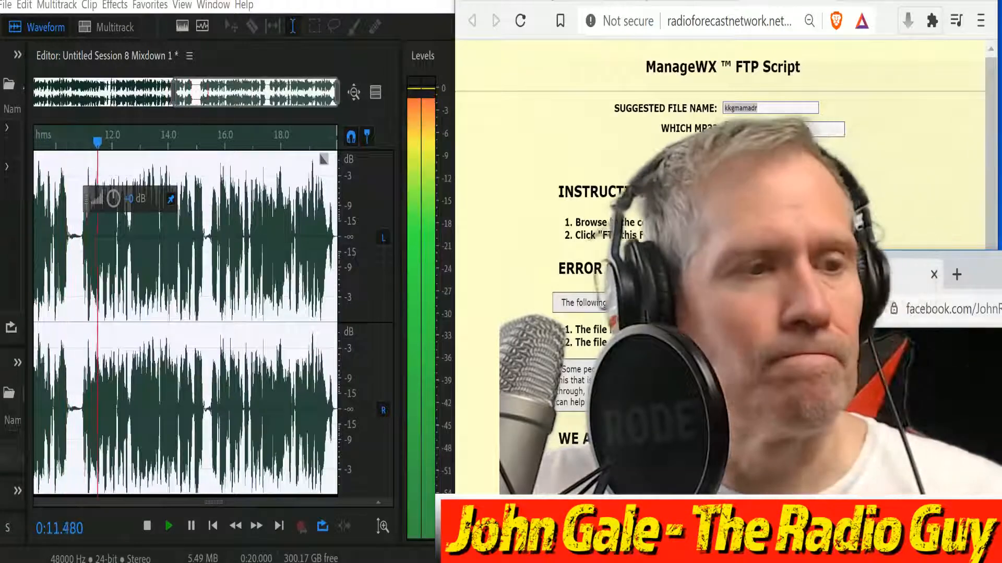
key("alt+Tab")
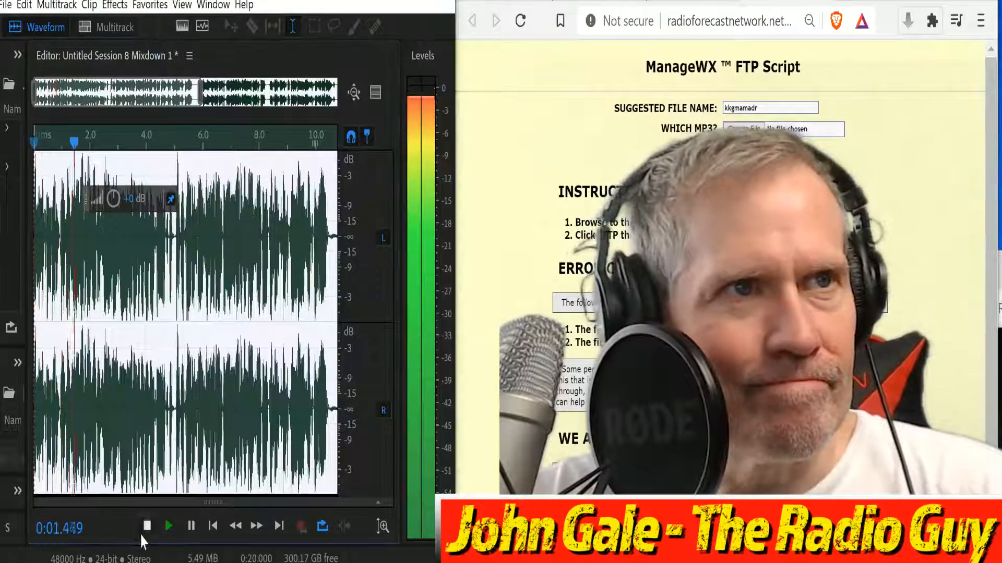
left_click(142, 535)
Export the mixdown to drive E: as the MP3 kkgmamadr.mp3, overwriting the existing file.
key("ctrl+shift+e")
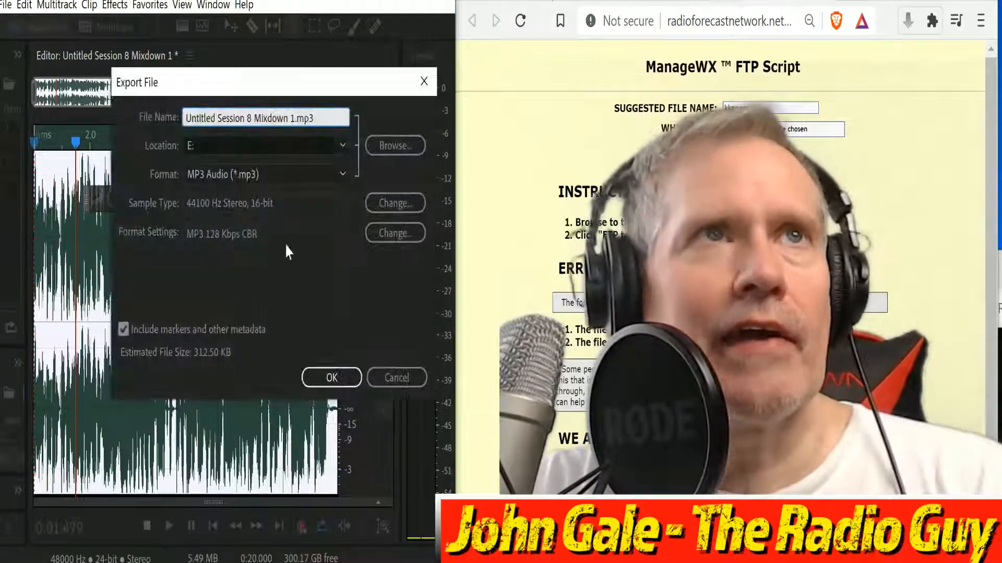
left_click_drag(293, 119, 204, 119)
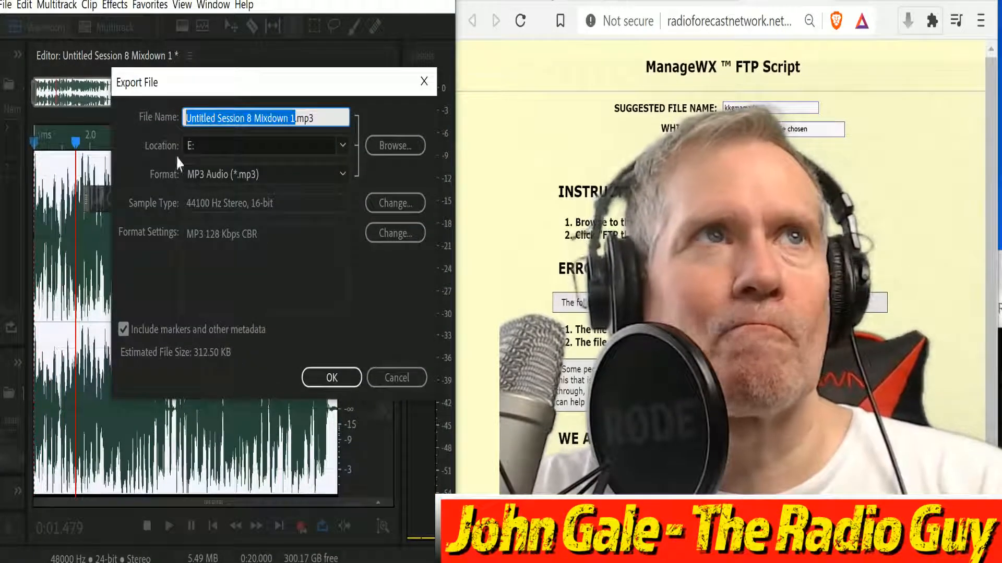
type("kkgmamadr")
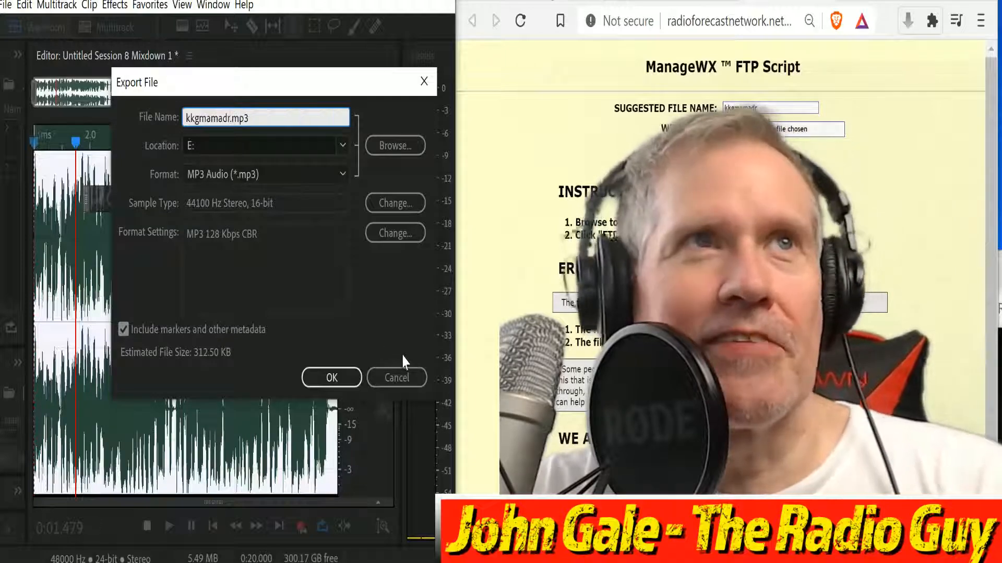
left_click(331, 377)
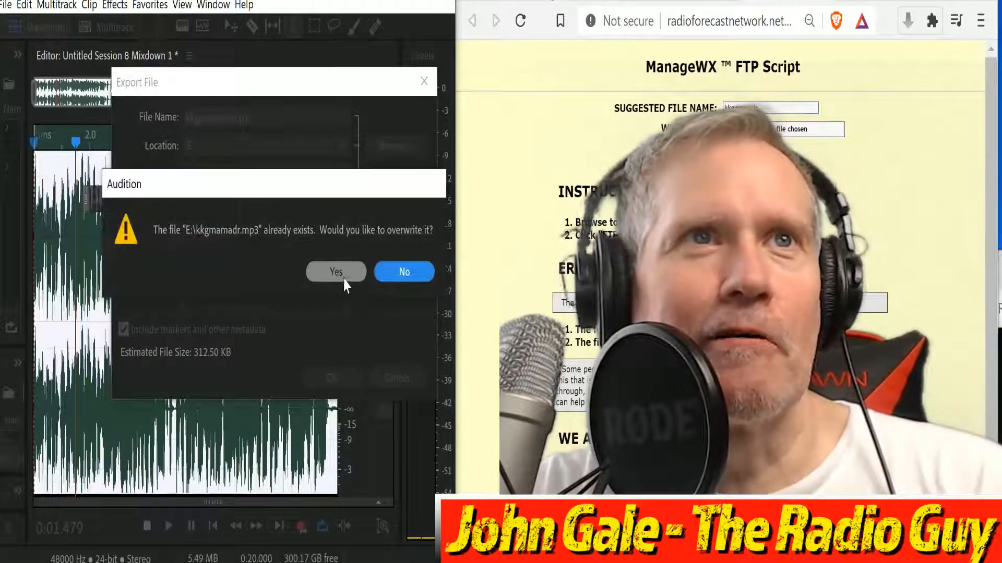
left_click(344, 284)
Choose kkgmamadr.mp3 from drive E: on the ManageWX FTP page, submit the feed and close the results window.
left_click(743, 128)
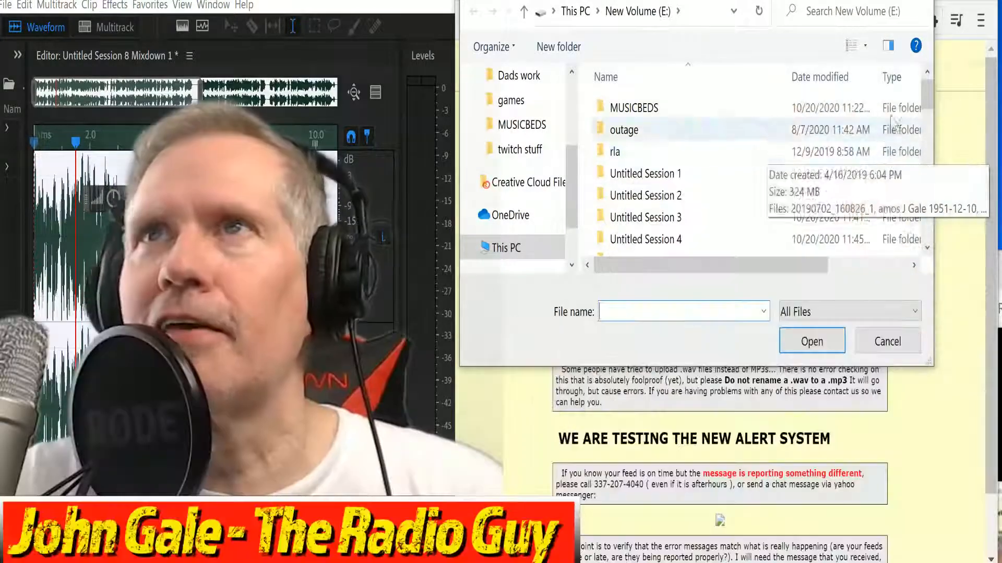
left_click_drag(929, 105, 937, 163)
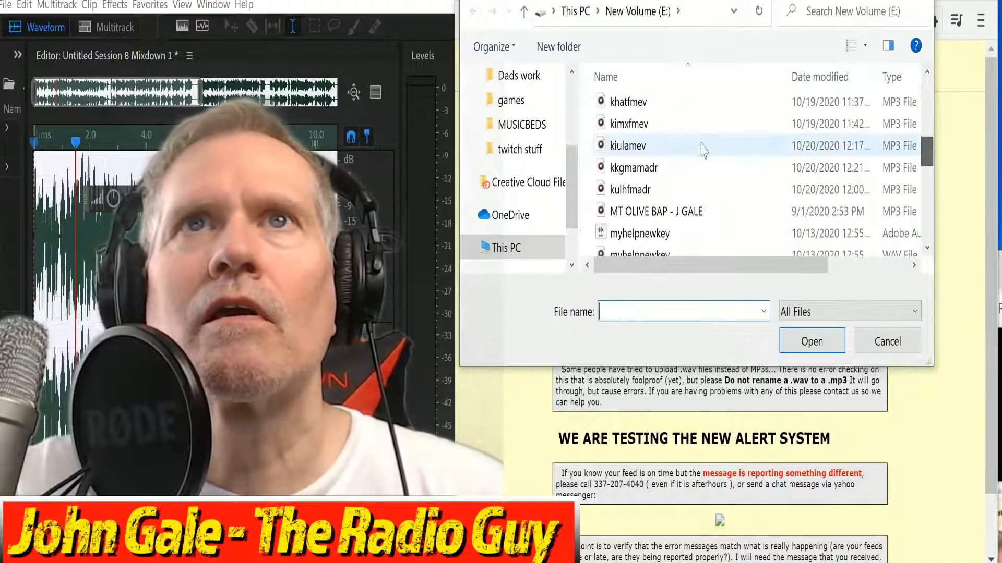
left_click(634, 167)
left_click(812, 342)
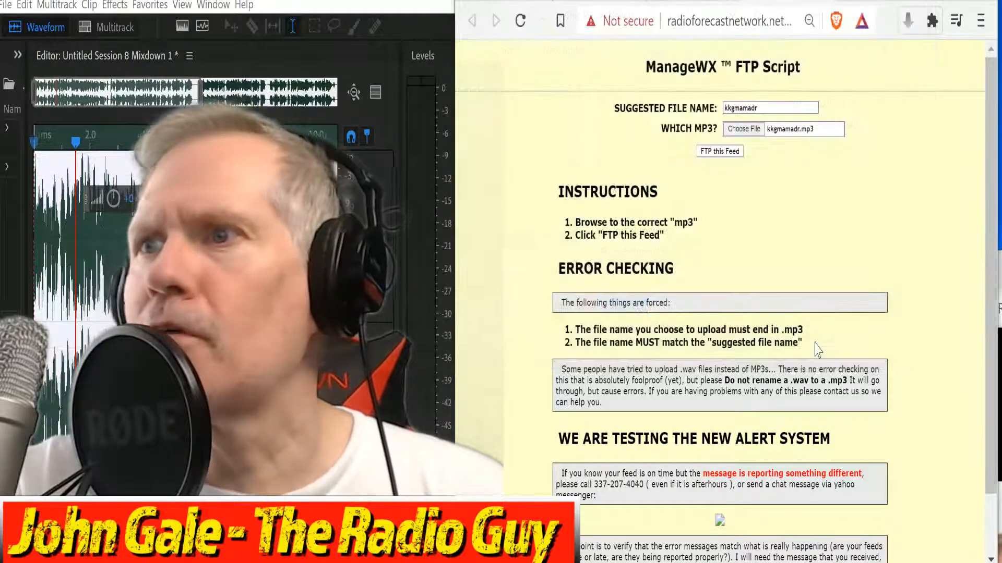
left_click(726, 152)
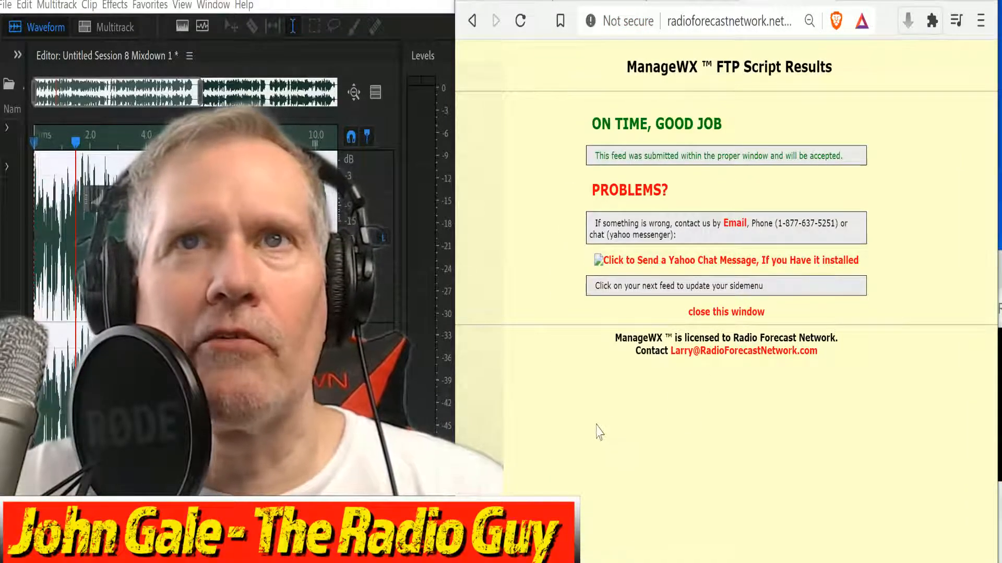
left_click(733, 313)
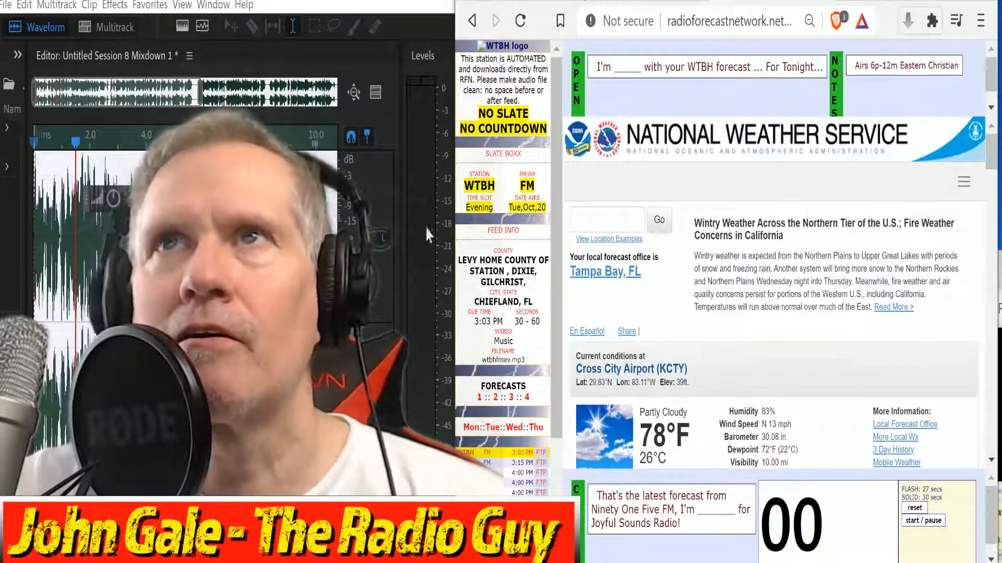
Close all open Audition files and create a new multitrack session with the WTBH music bed for the WTBH evening feed.
left_click(7, 5)
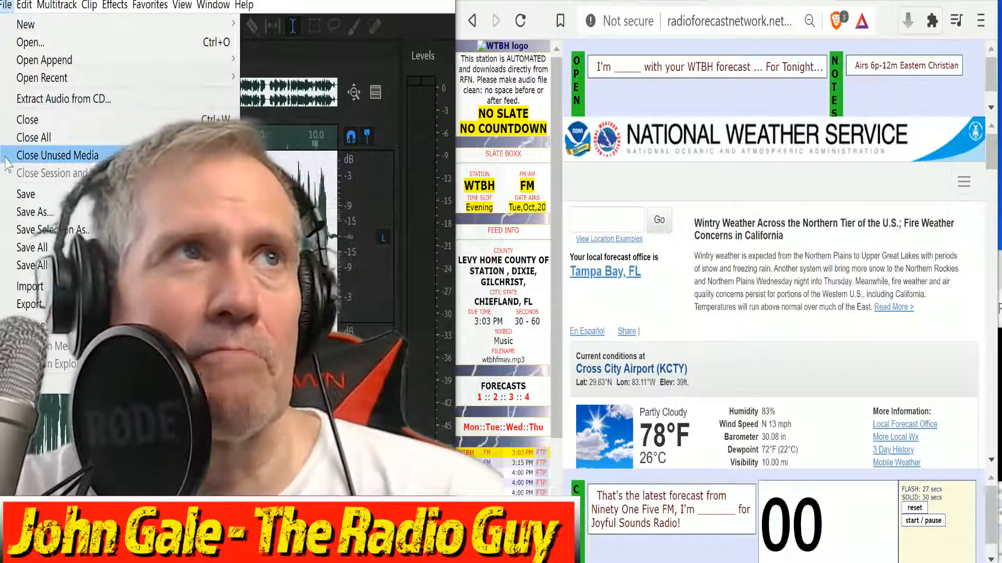
left_click(33, 137)
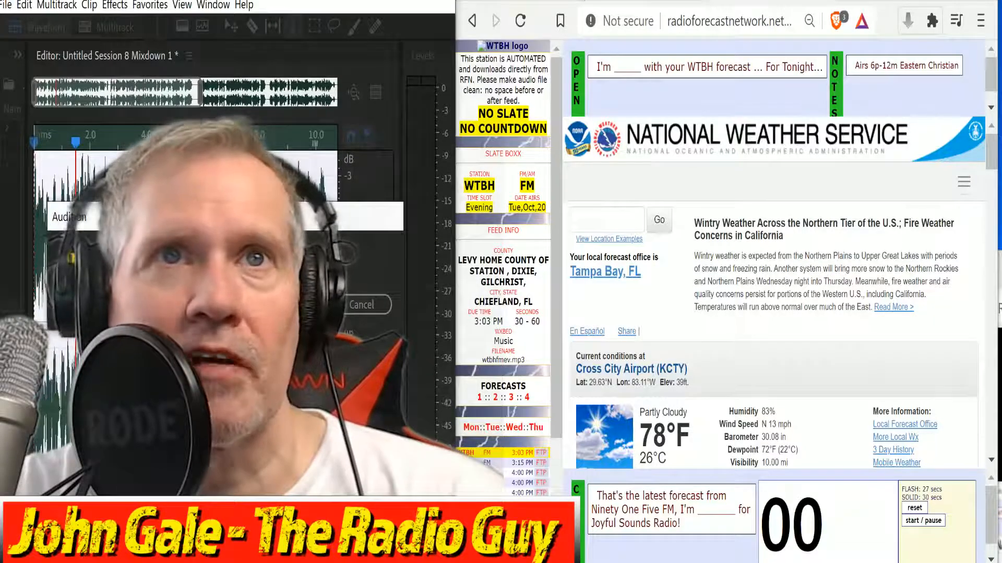
left_click(293, 305)
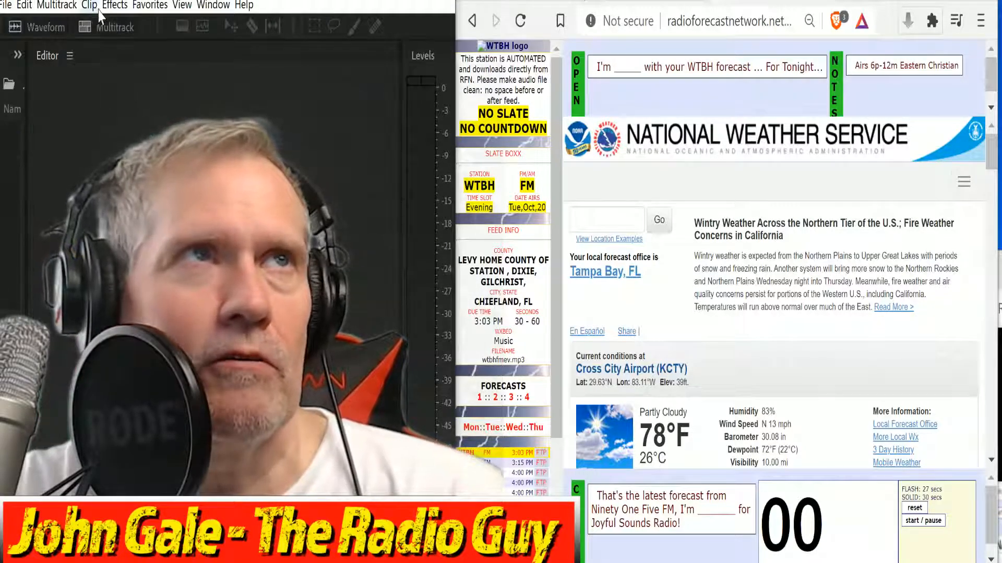
left_click(104, 28)
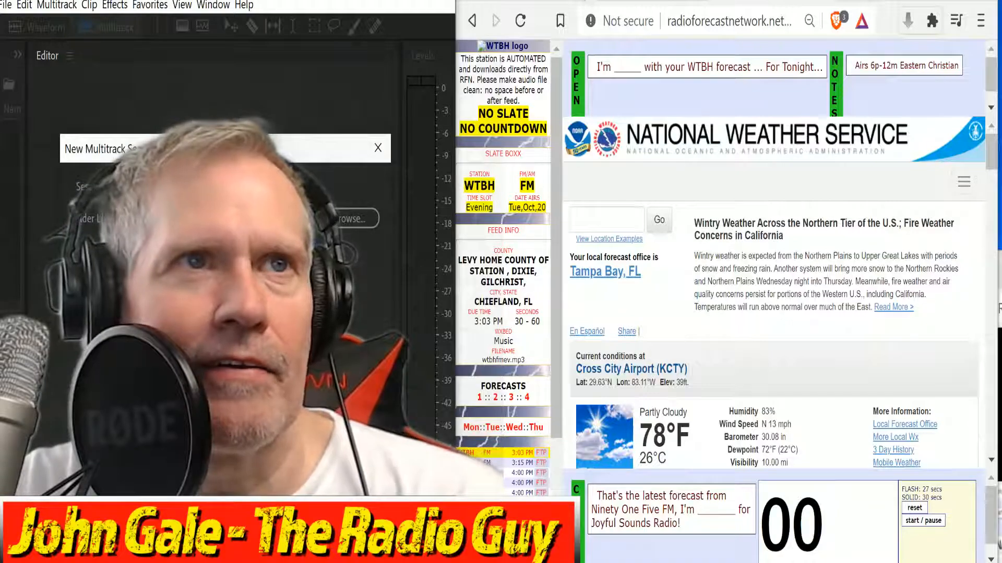
key("Return")
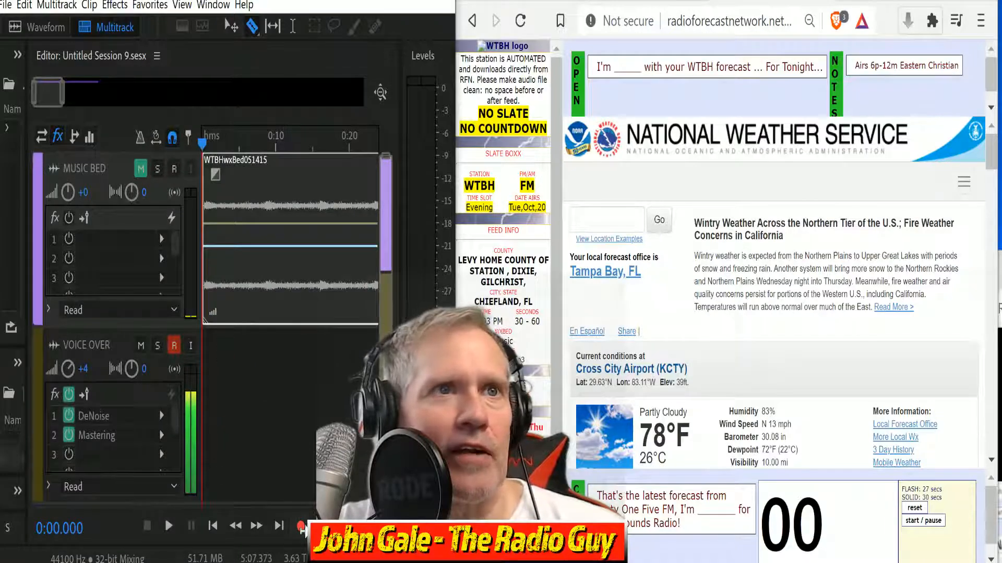
Record the WTBH forecast on VOICE OVER to about 0:46, starting the page timer for the final 30-second read.
left_click(302, 528)
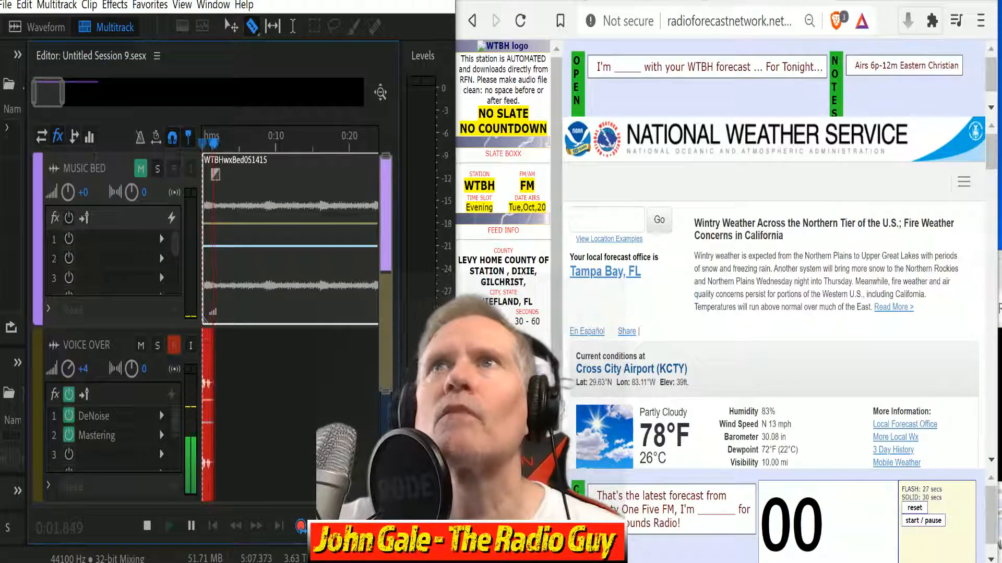
scroll(766, 229, "down", 8)
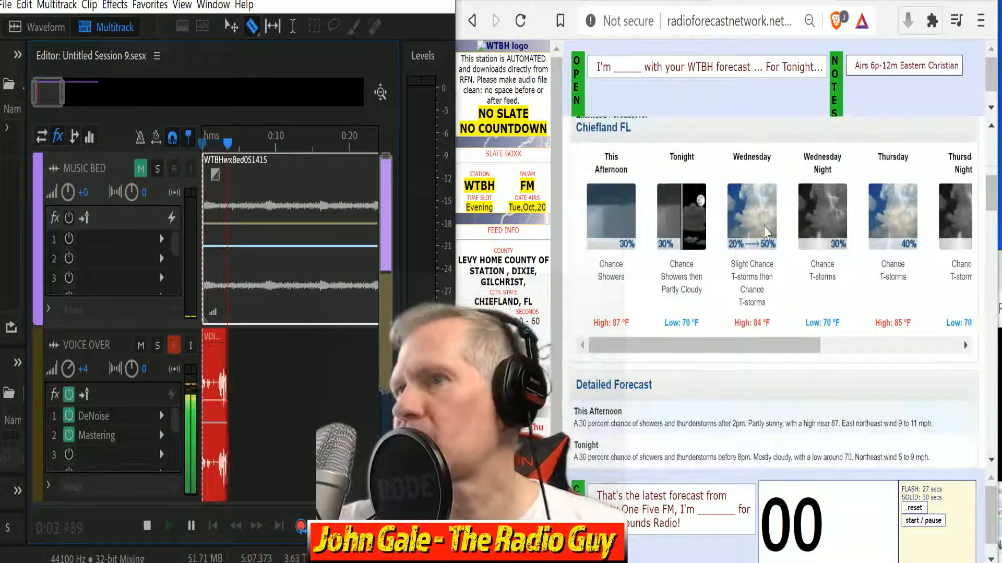
mouse_move(770, 251)
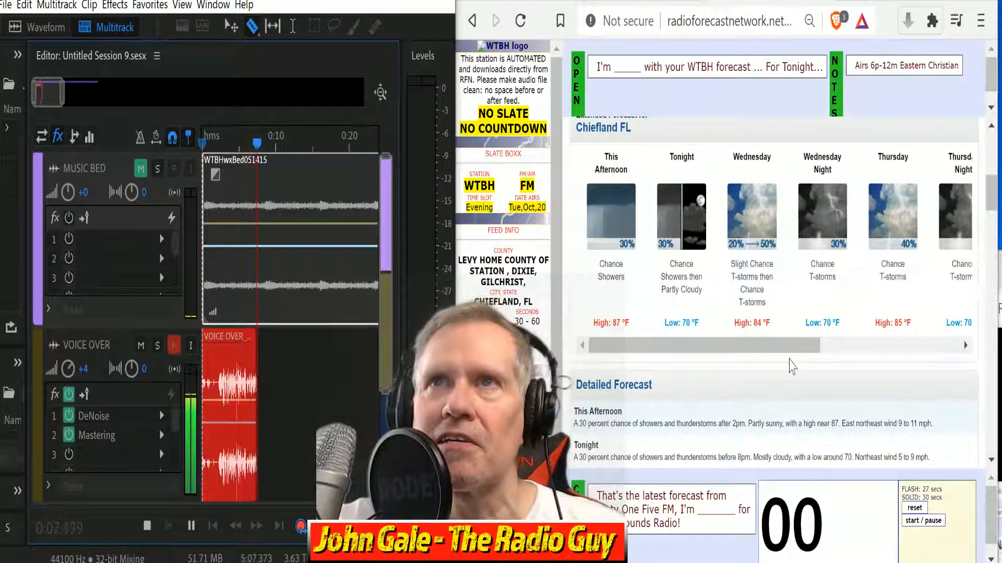
scroll(791, 367, "down", 4)
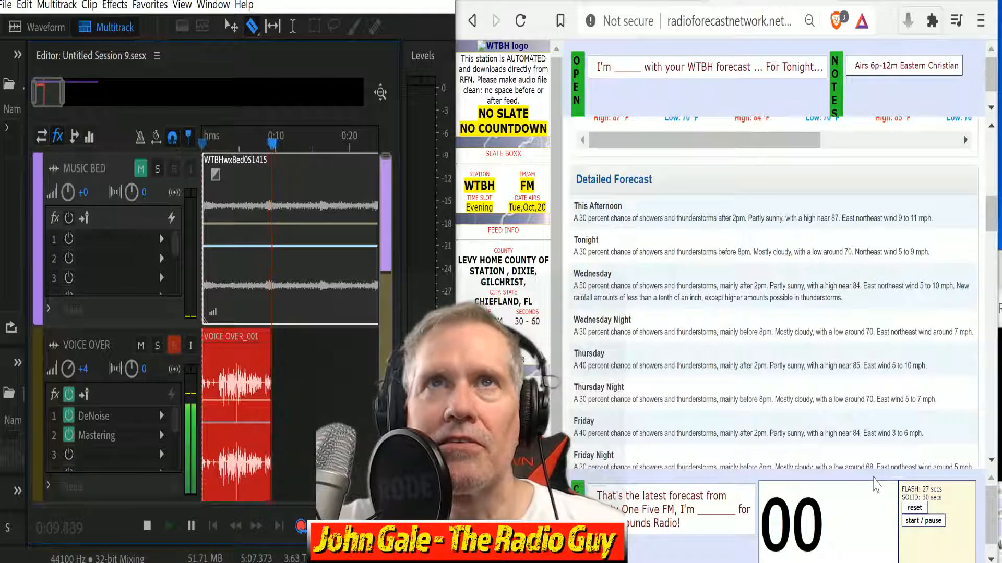
left_click(937, 522)
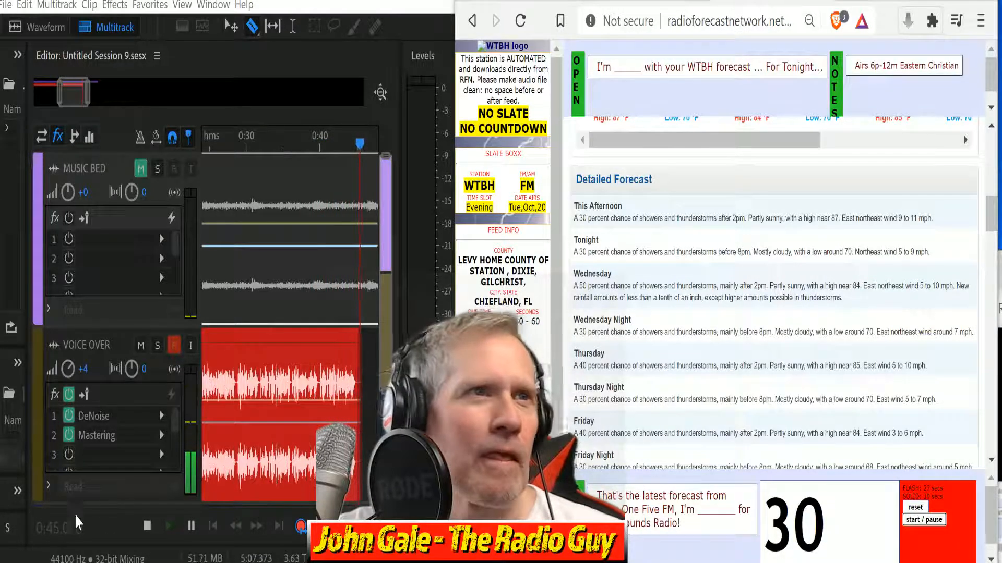
left_click(148, 526)
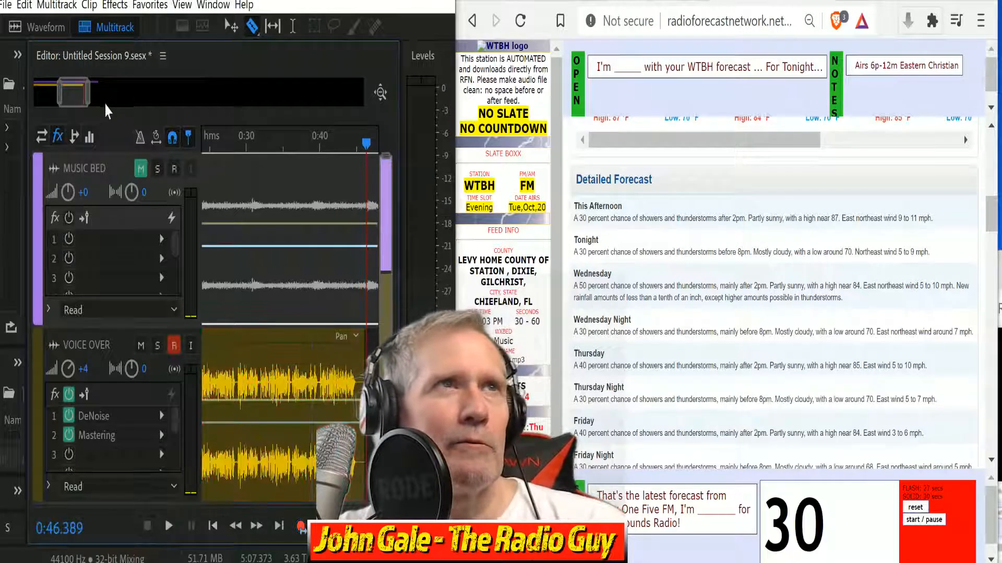
Split the VOICE OVER clip at about 0:13, delete the part before the cut and move the remaining clip to the session start.
left_click_drag(73, 95, 44, 93)
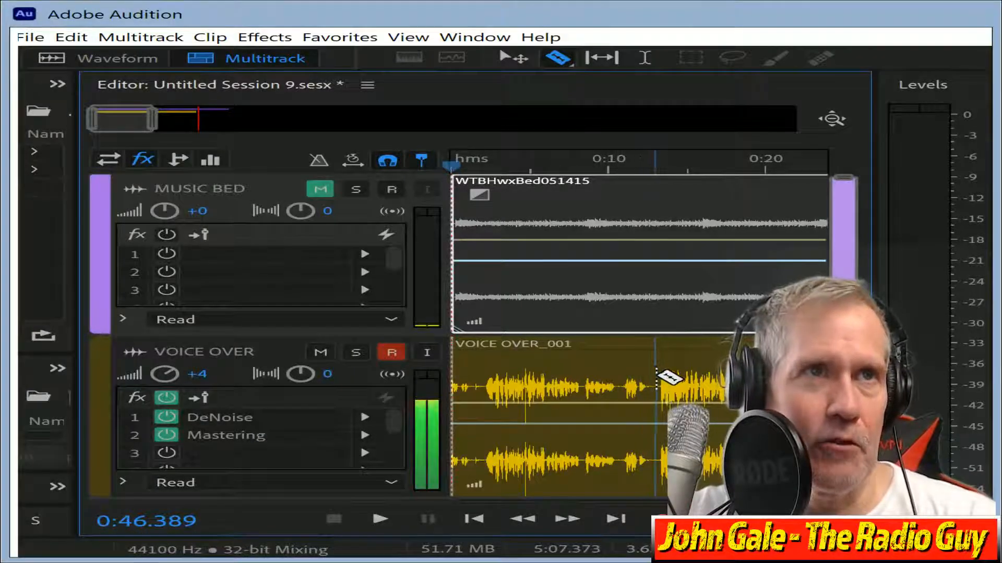
left_click(657, 377)
left_click(551, 343)
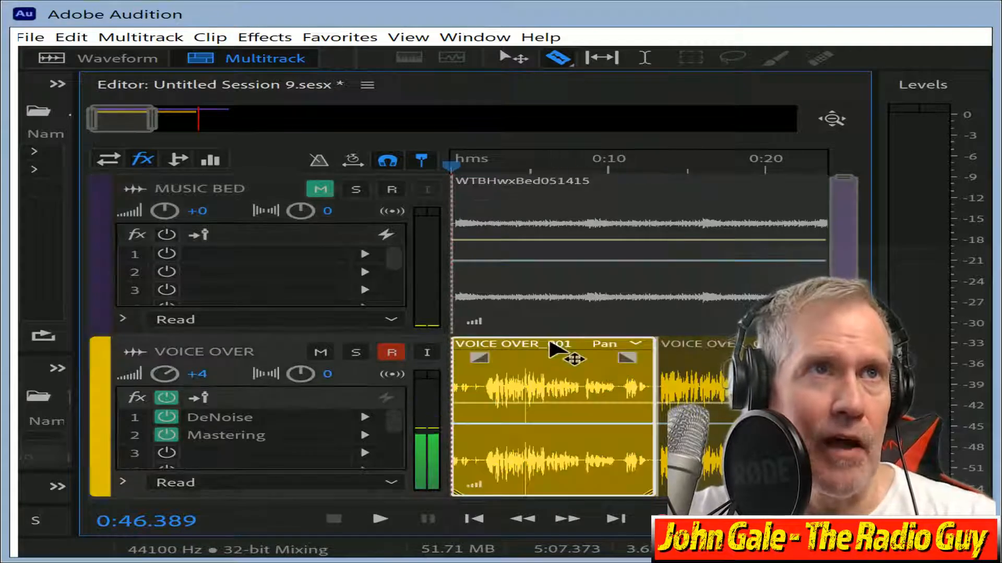
key("Delete")
left_click_drag(686, 347, 17, 376)
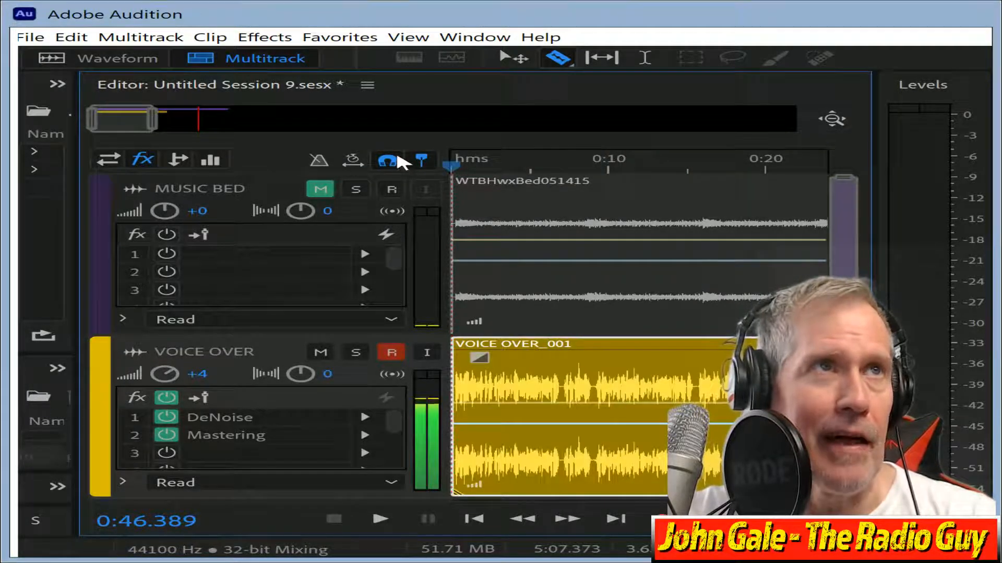
Mix the session down to a new file with the MUSIC BED track unmuted, and boost the level of the whole mixdown.
left_click(320, 189)
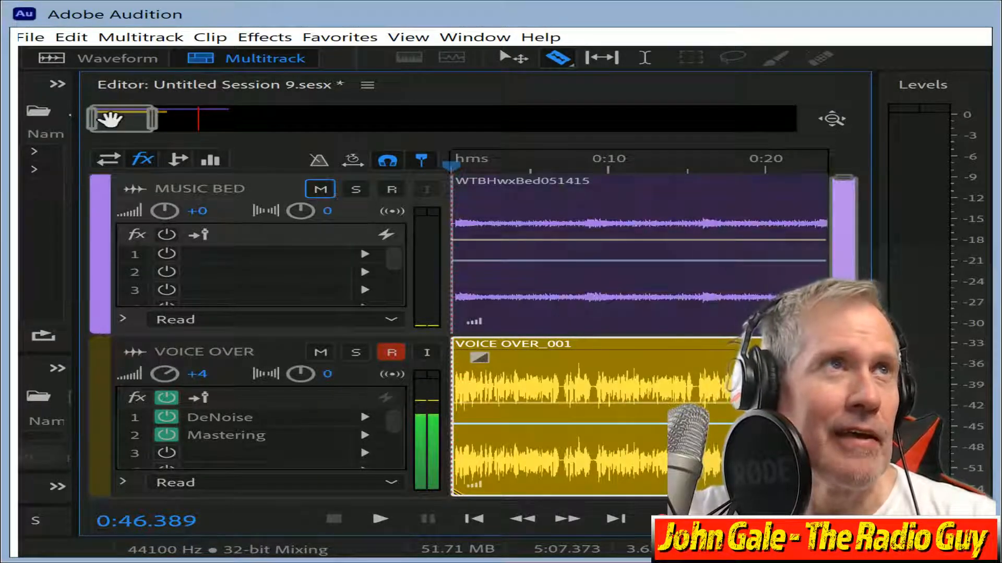
left_click_drag(127, 119, 161, 119)
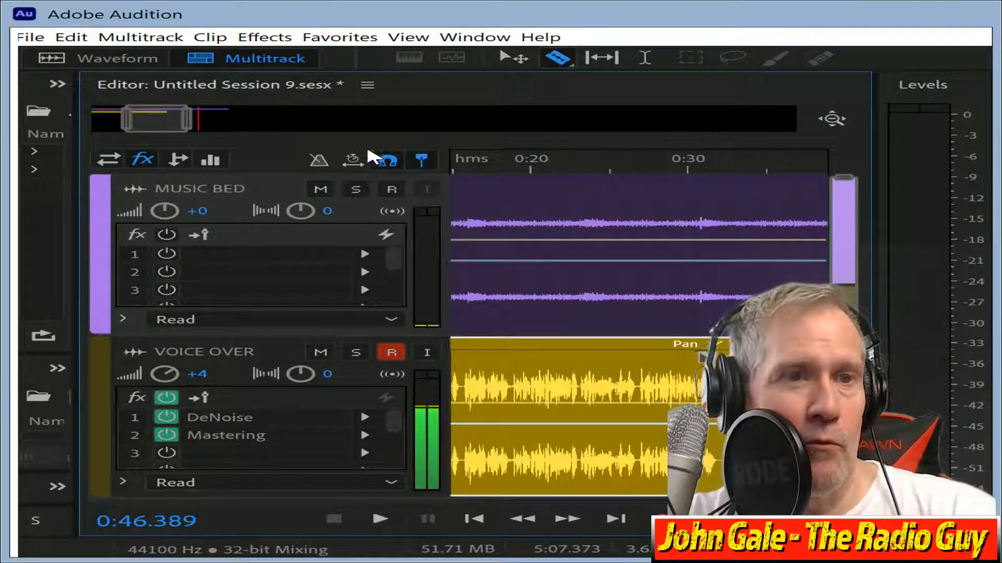
left_click(385, 160)
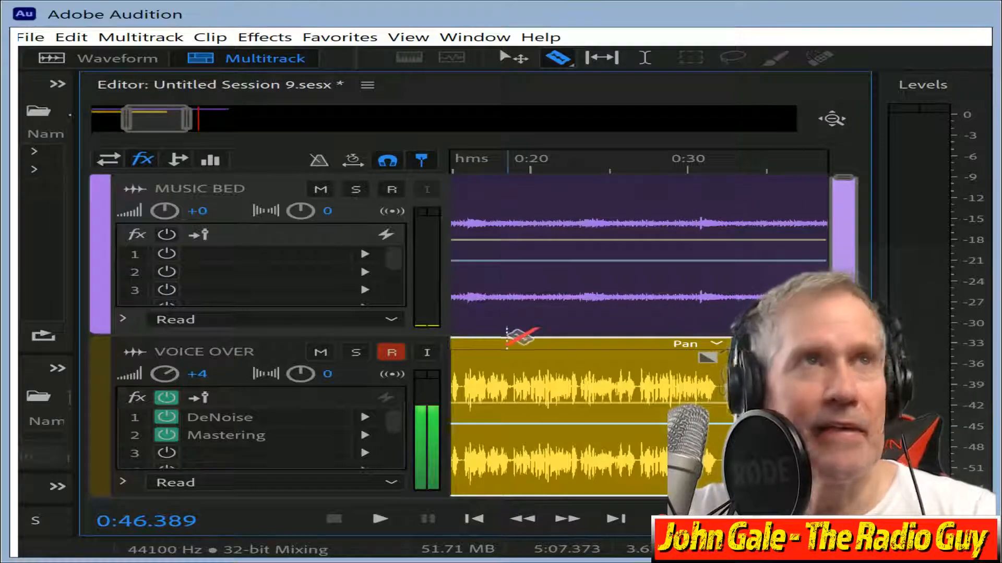
key("ctrl+shift+m")
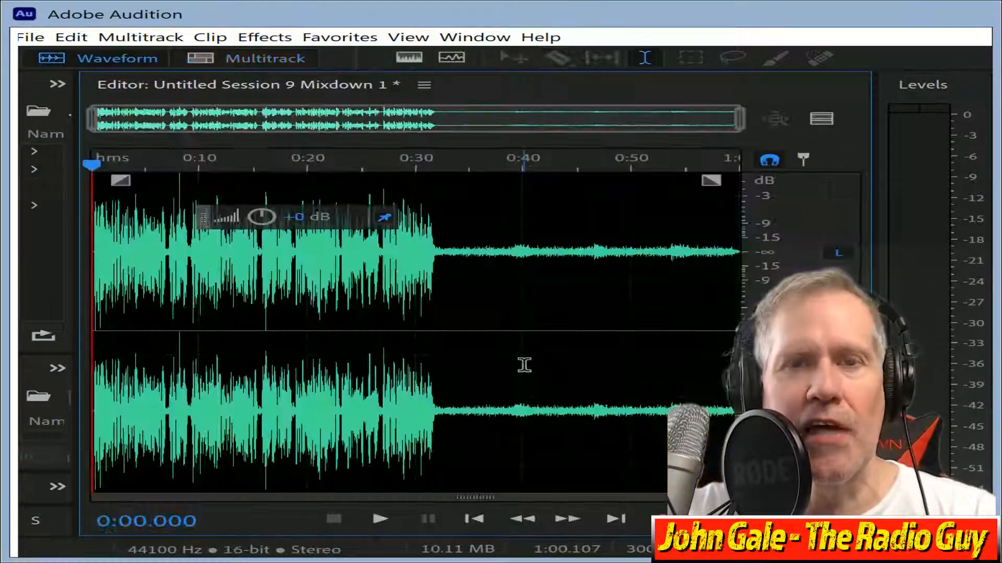
key("ctrl+1")
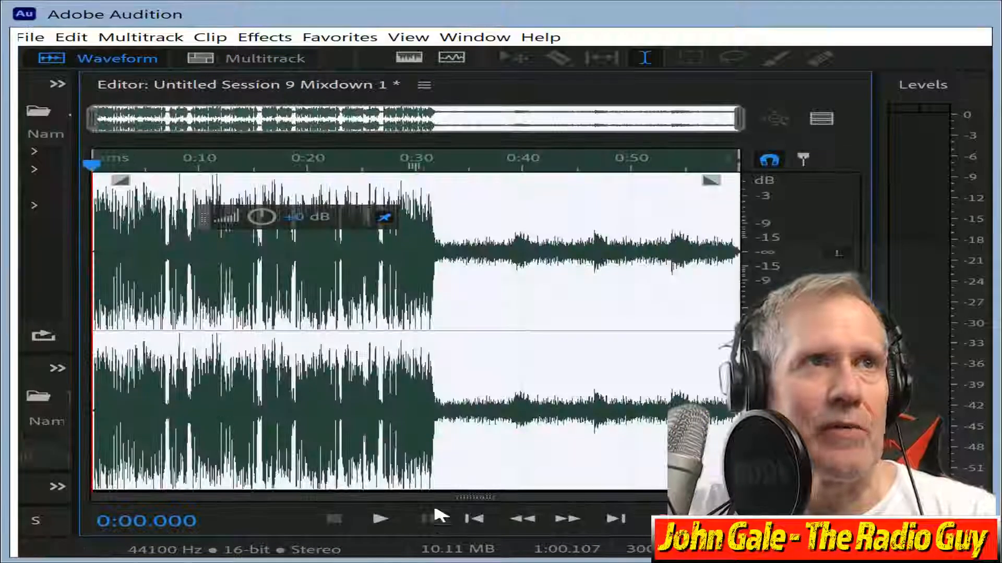
Delete the leftover music after the end of the voice, from 0:32.574 to the end of the mixdown.
left_click(453, 253)
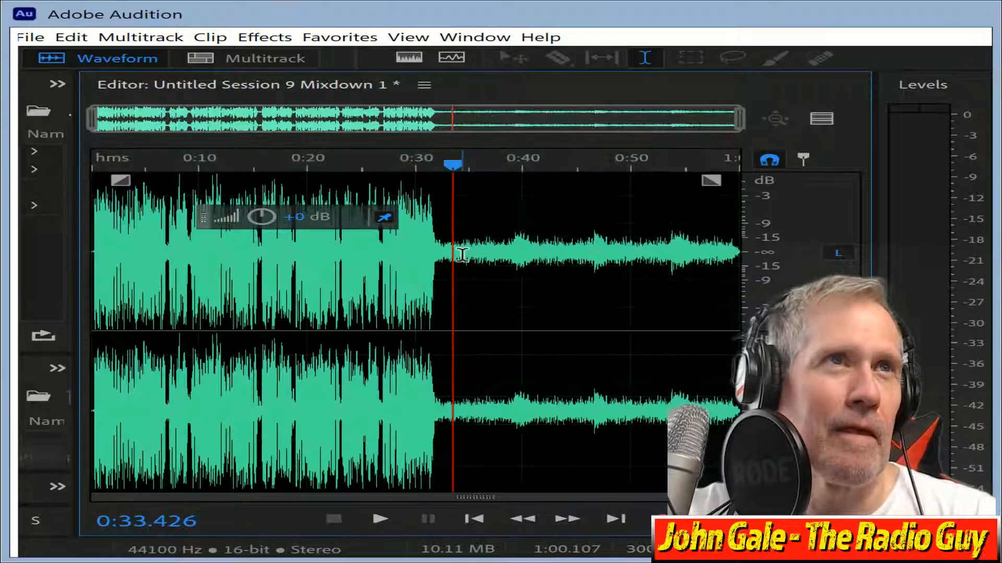
scroll(454, 261, "up", 5)
left_click(403, 258)
key("shift+End")
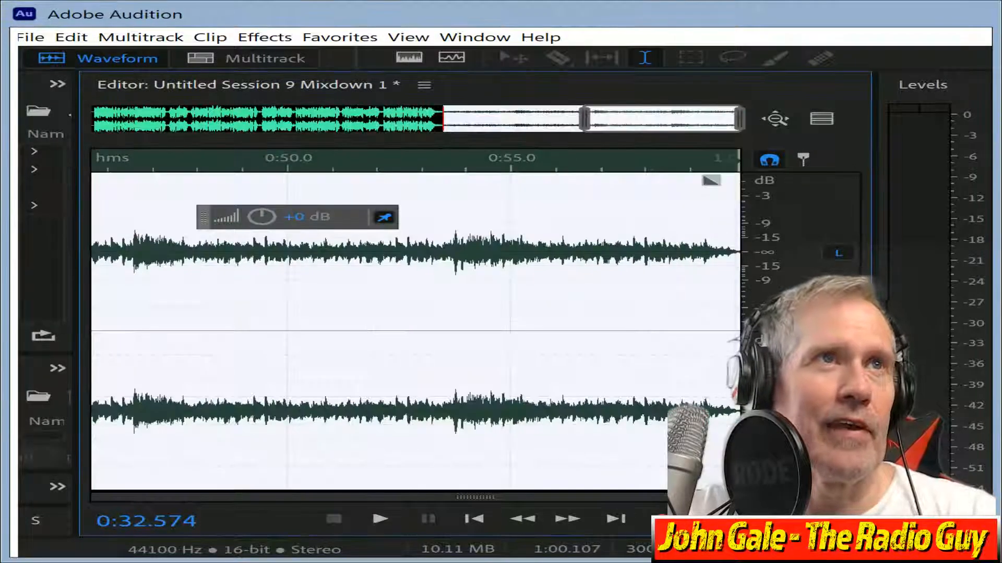
key("Delete")
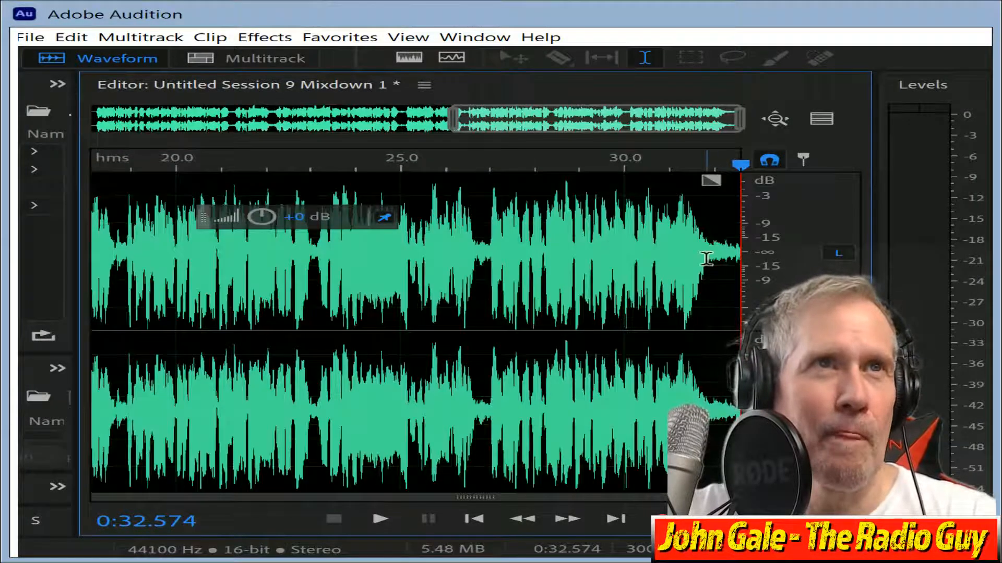
Fade out the music tail from 0:31.782 to the end and place the playhead at 0:29.225.
left_click_drag(706, 259, 741, 258)
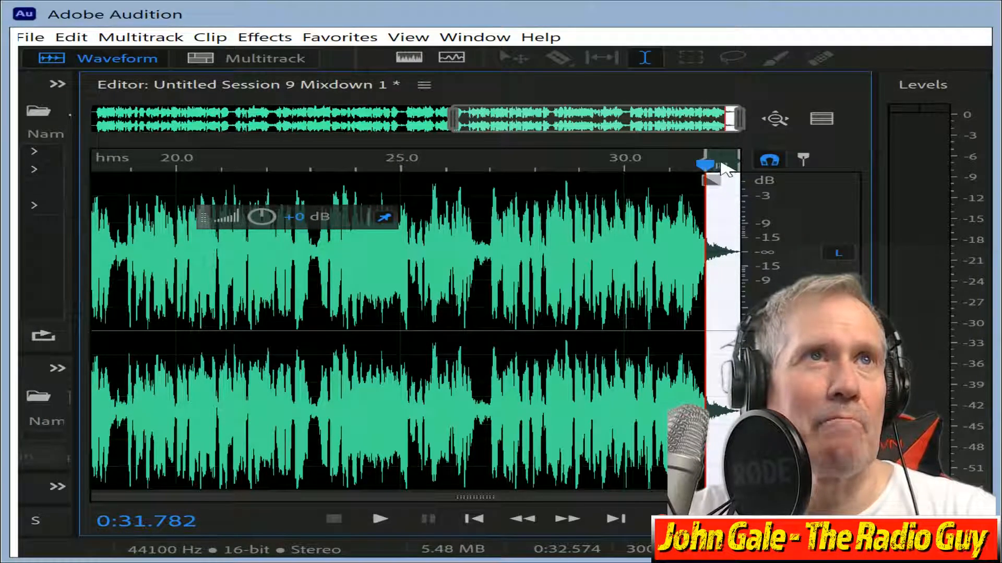
left_click(808, 230)
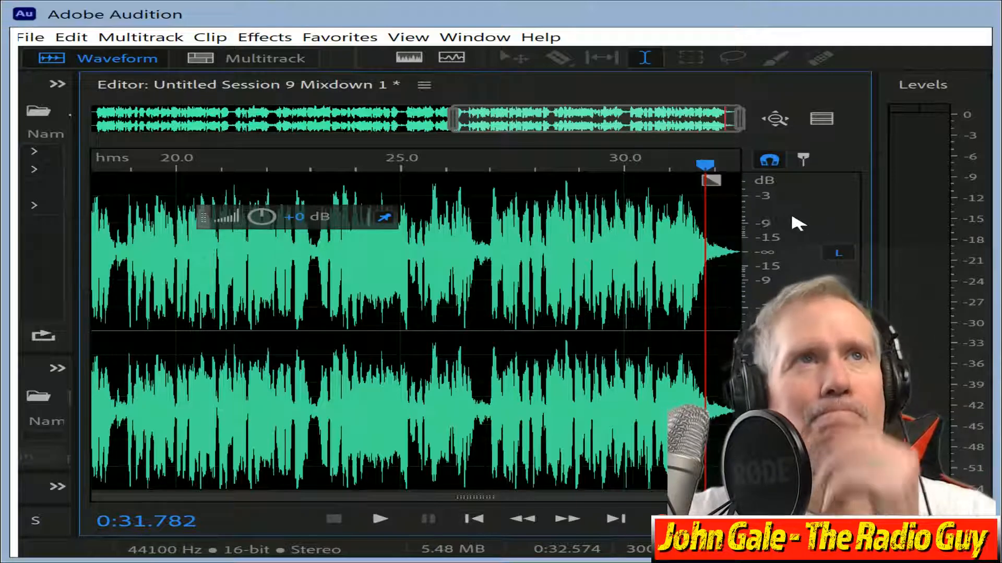
left_click_drag(705, 165, 590, 166)
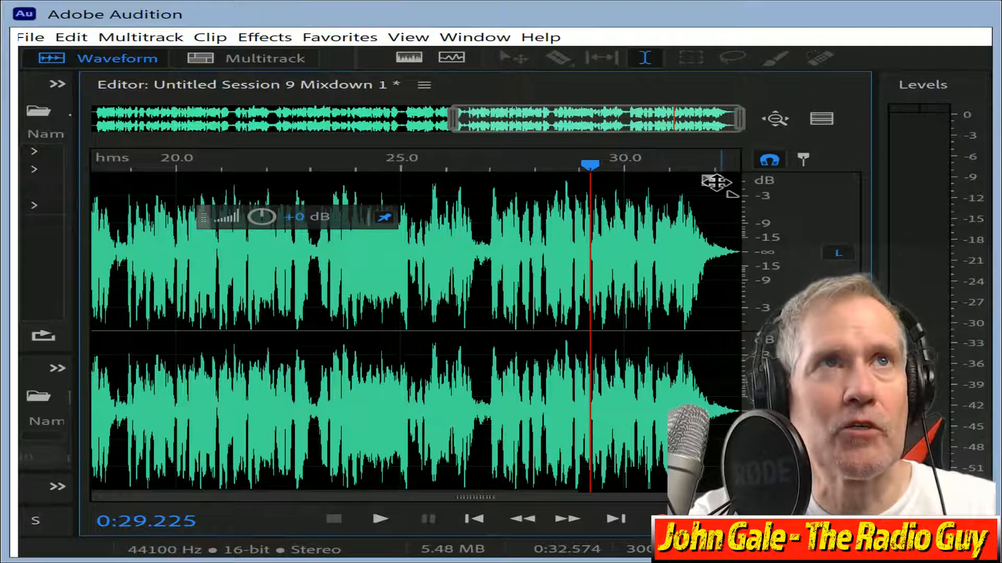
left_click_drag(716, 182, 1, 346)
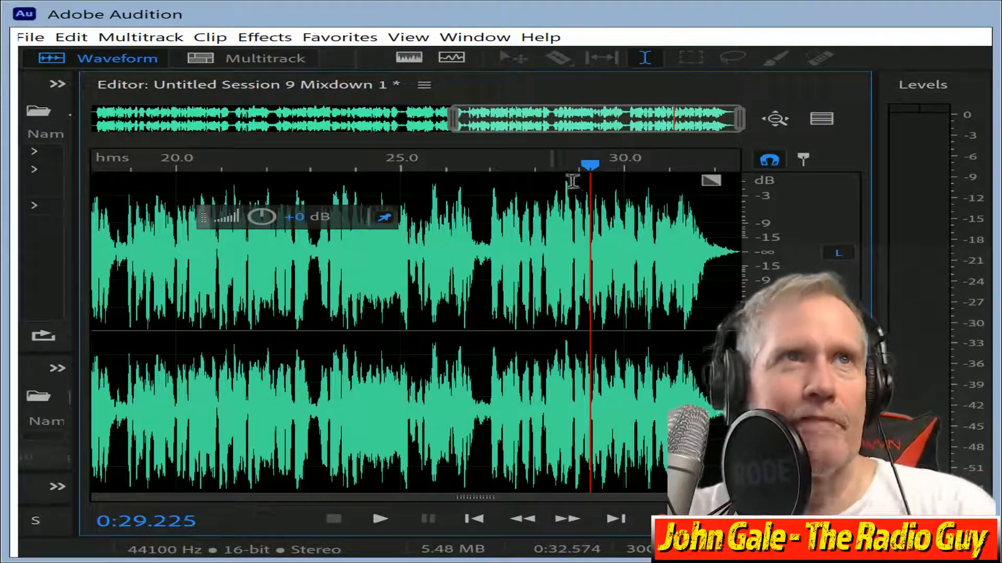
Delete the quiet gap of about 0.24 seconds before the first word at the start of the mixdown.
left_click_drag(637, 116, 18, 237)
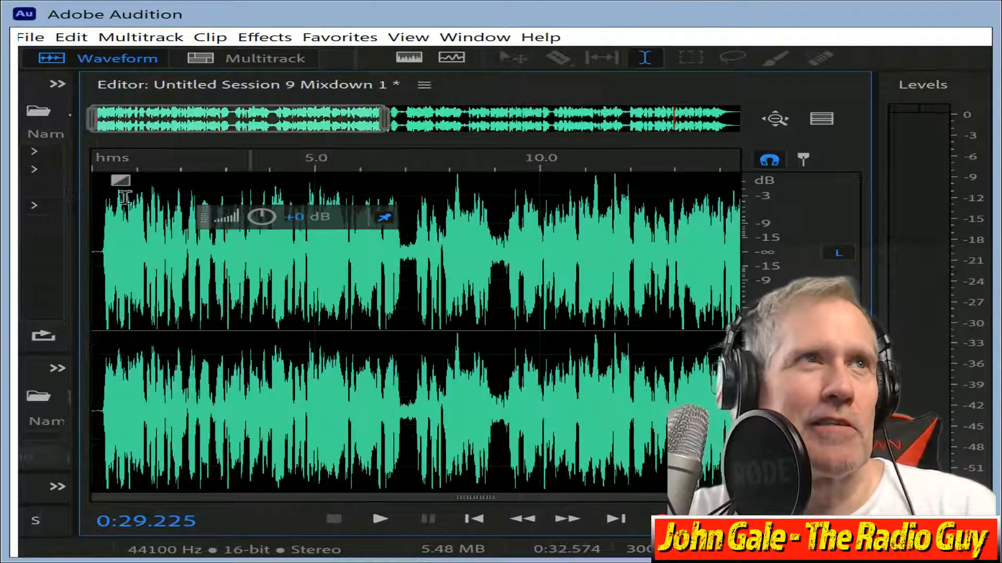
left_click_drag(395, 121, 175, 176)
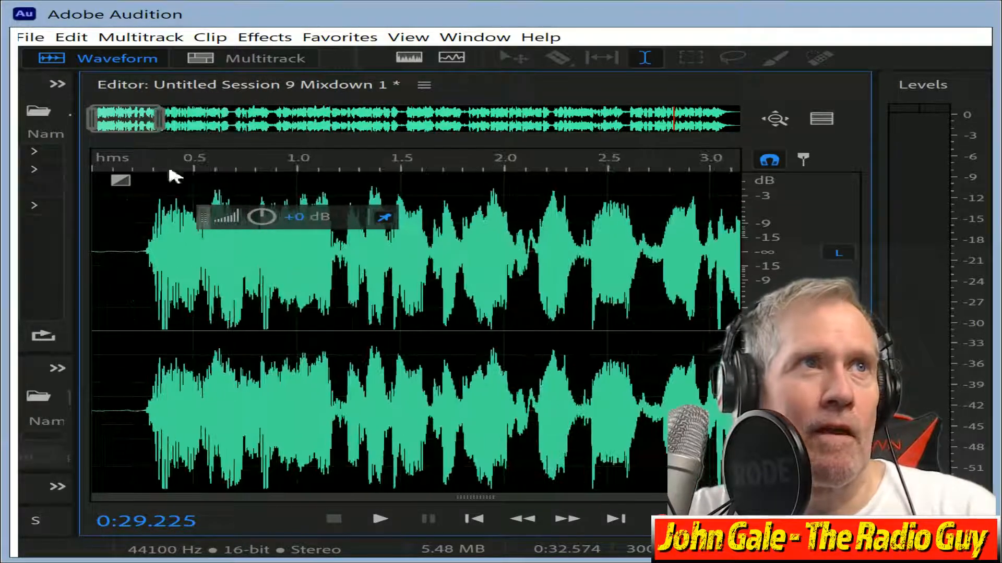
left_click_drag(140, 252, 18, 183)
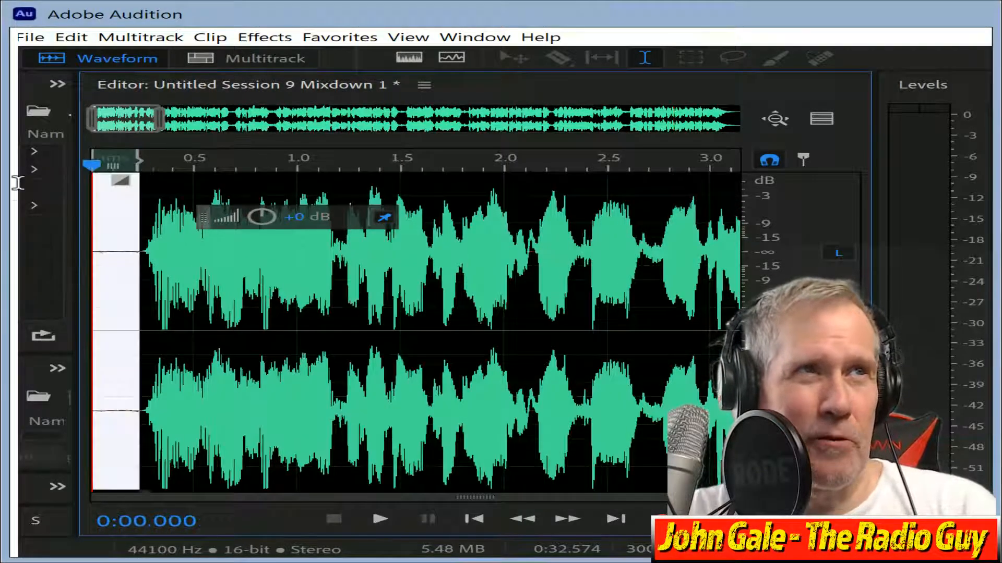
key("Delete")
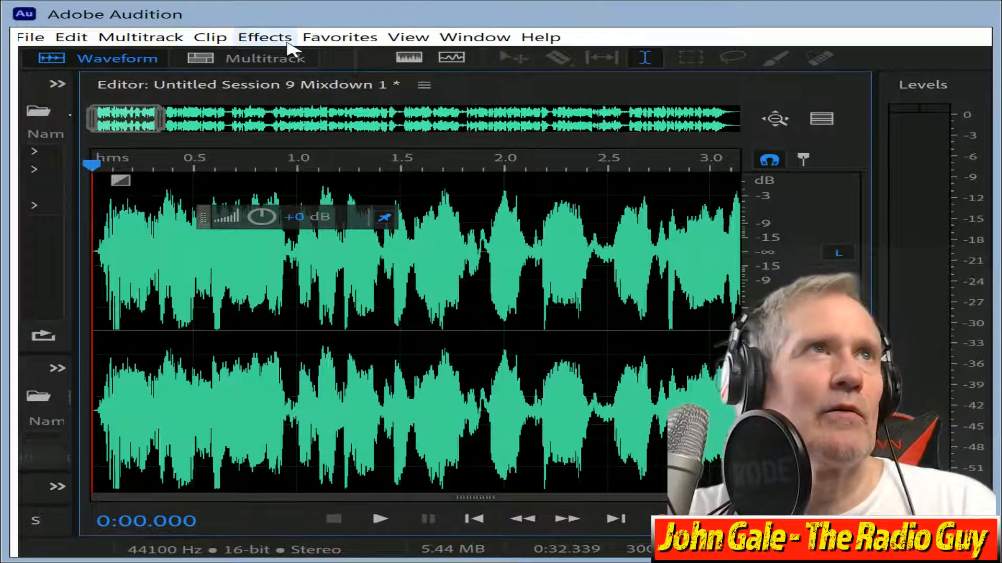
Time-stretch the mixdown to a new duration of 0:30.000 with the Stretch and Pitch effect.
left_click_drag(119, 117, 25, 124)
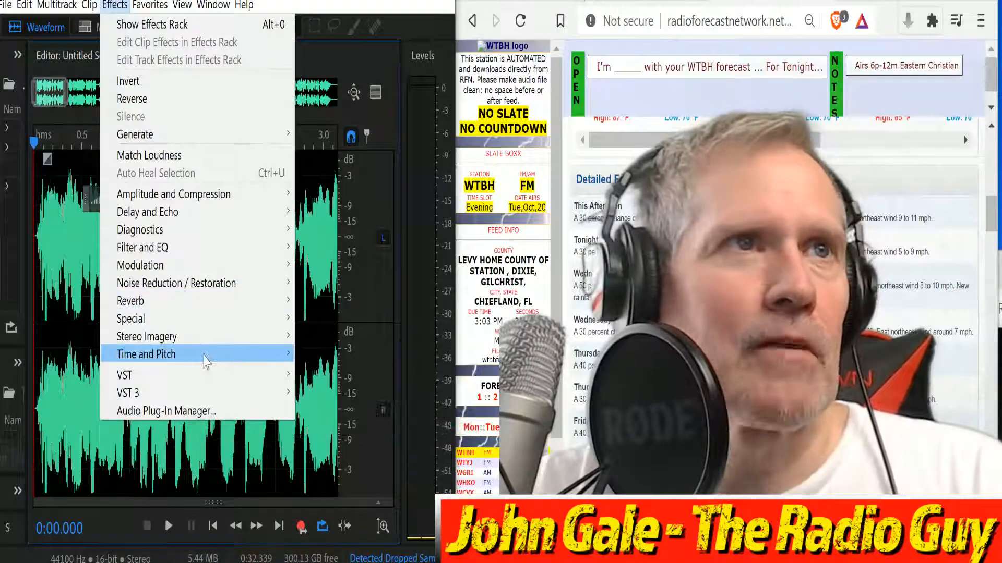
left_click(365, 425)
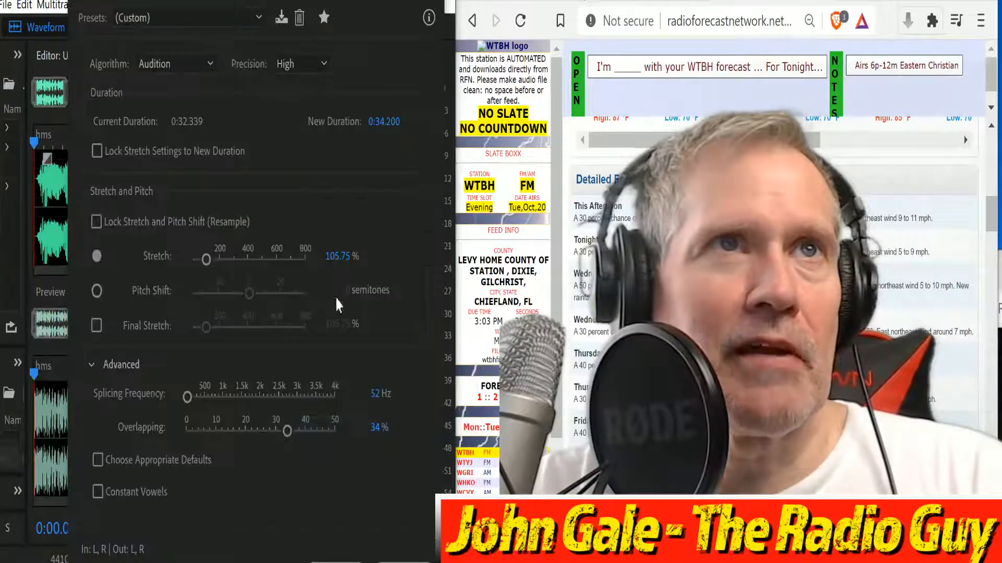
left_click(386, 126)
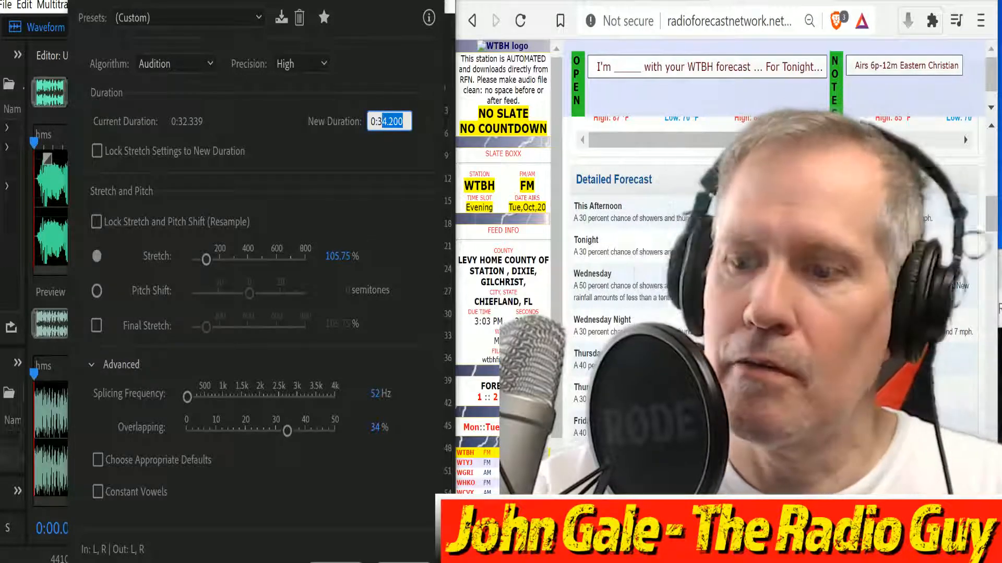
left_click(389, 121)
type("0")
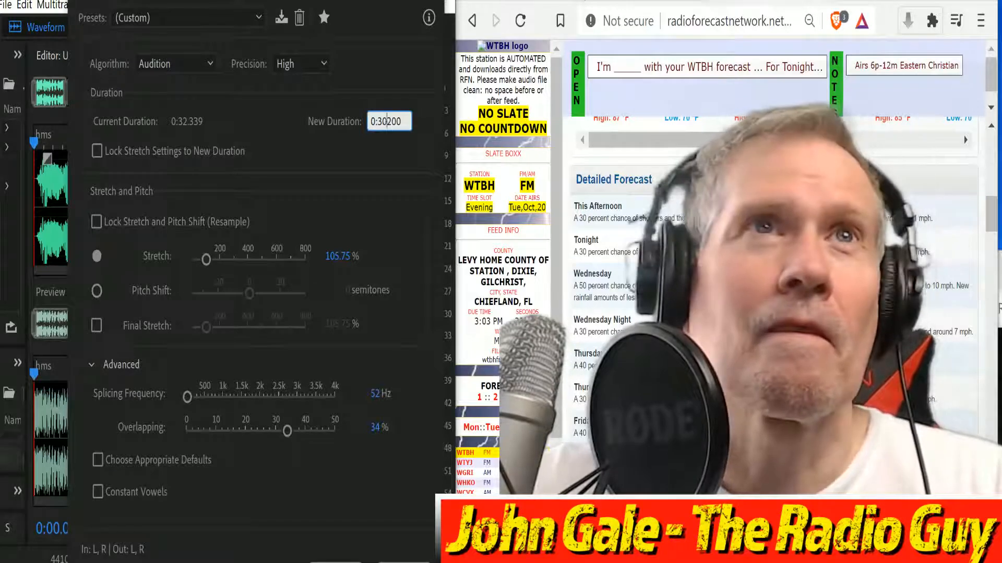
key("Delete")
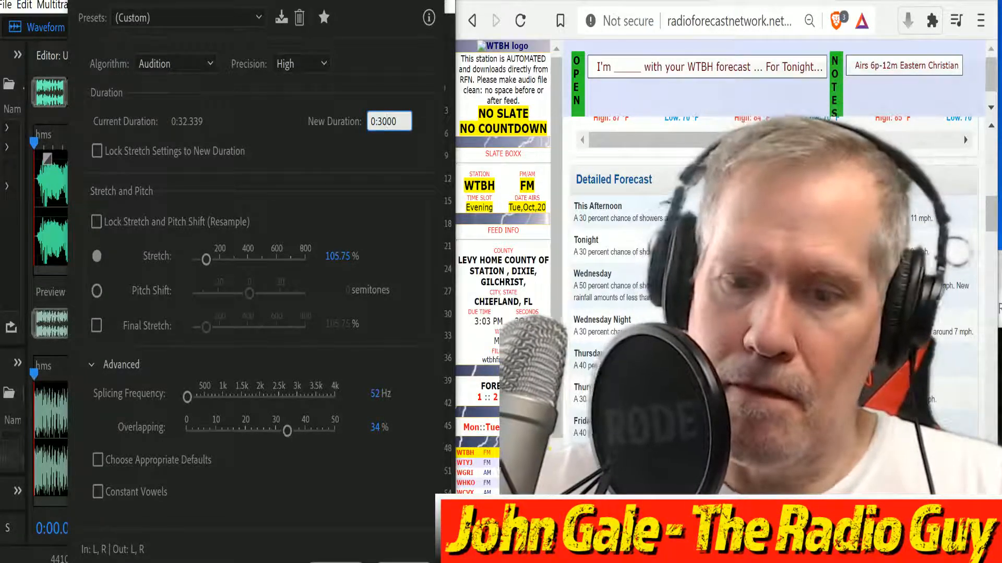
type(".0")
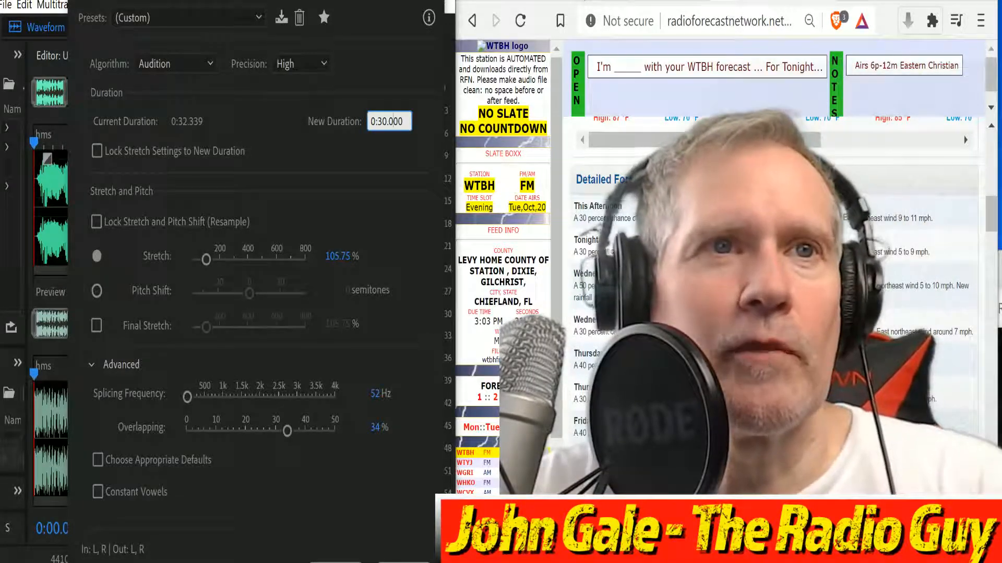
key("Return")
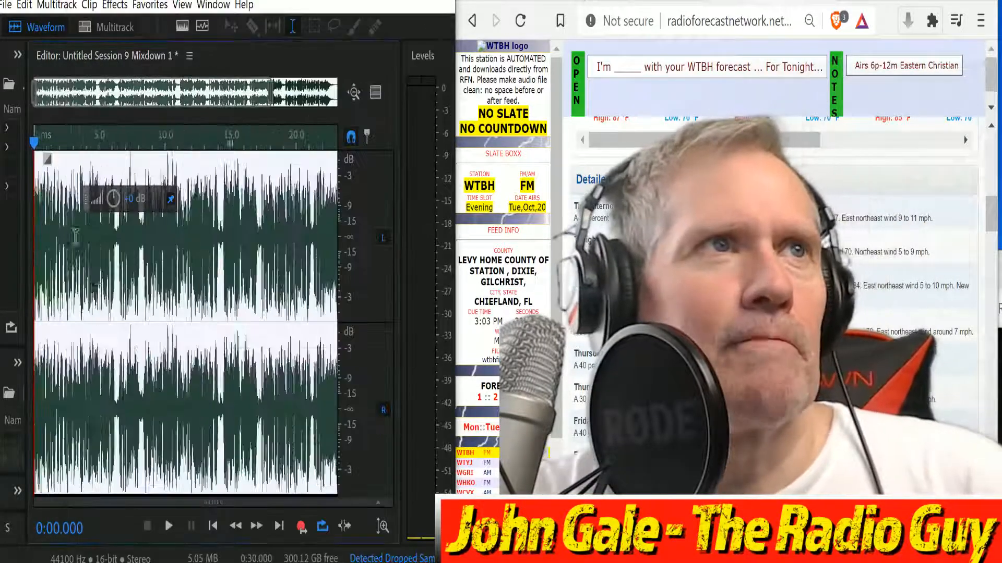
Play back the stretched mixdown and copy the suggested file name from the ManageWX FTP page for WTBH.
key("space")
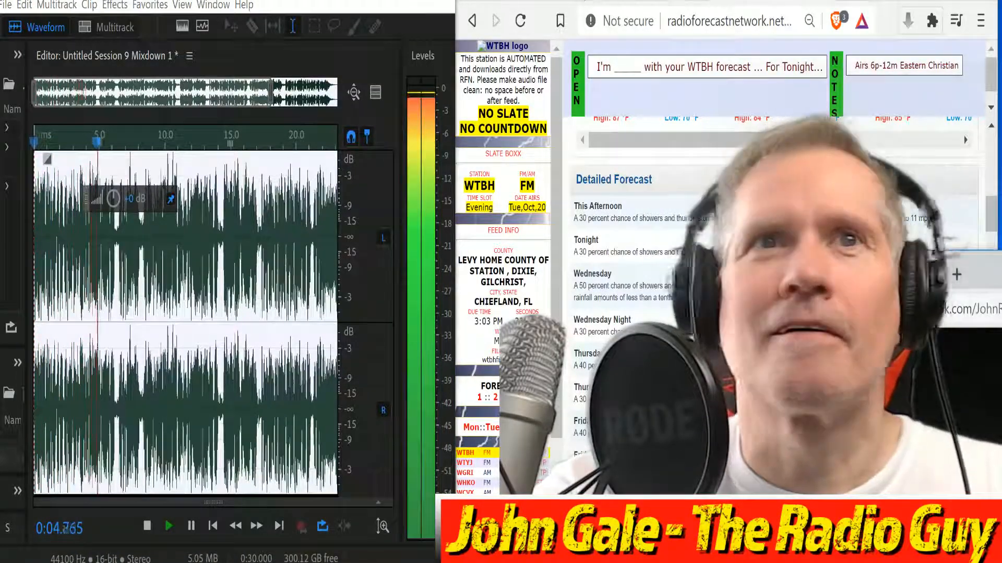
left_click(546, 455)
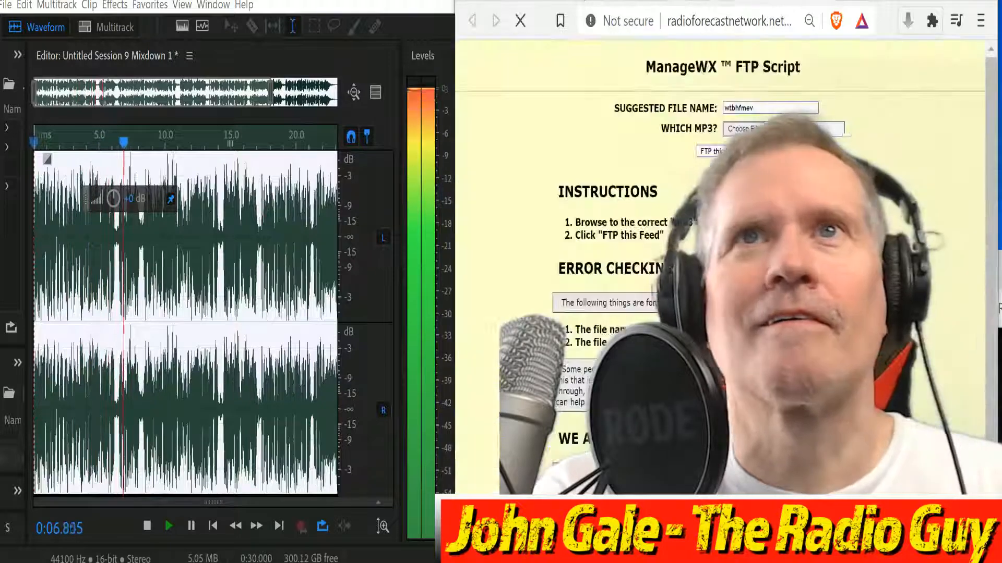
double_click(739, 108)
key("ctrl+c")
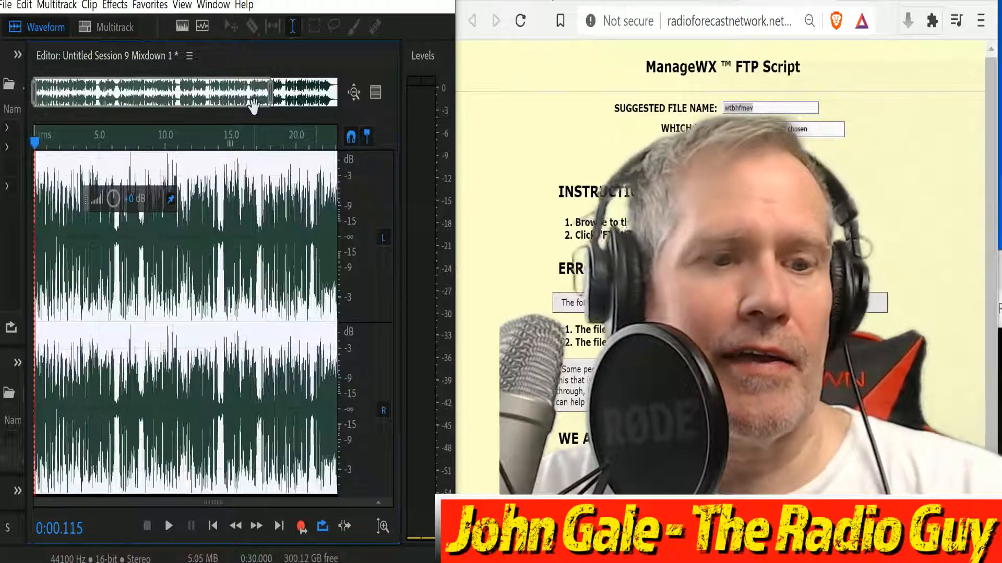
Export the mixdown to drive E: as the MP3 wtbhfmev.mp3, overwriting the existing file.
key("ctrl+shift+e")
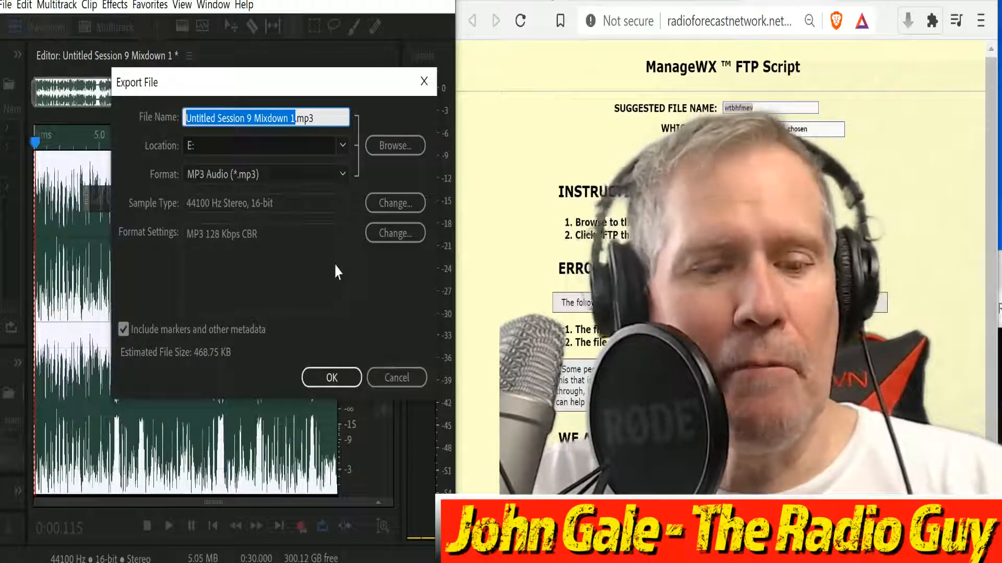
key("ctrl+v")
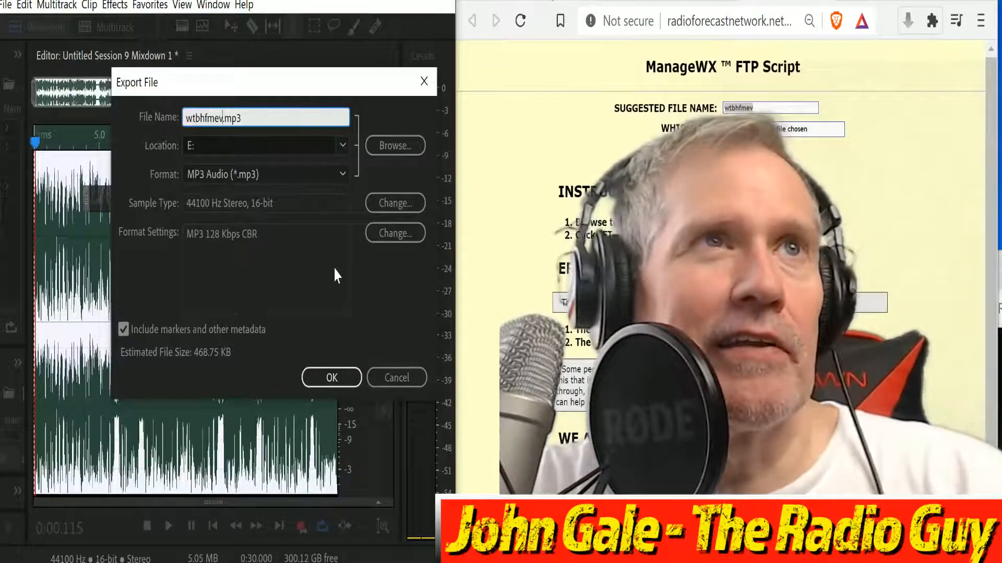
left_click(332, 378)
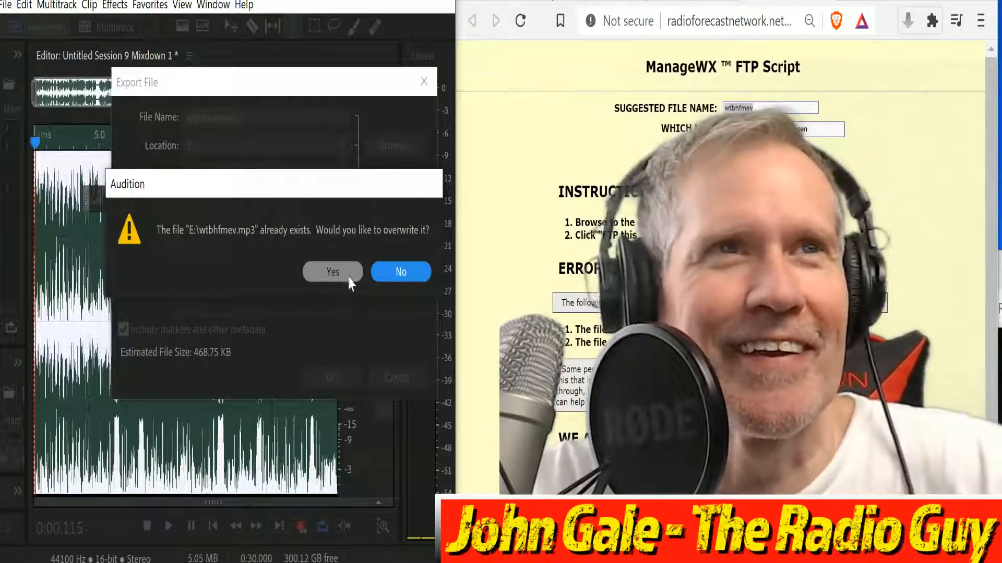
left_click(349, 278)
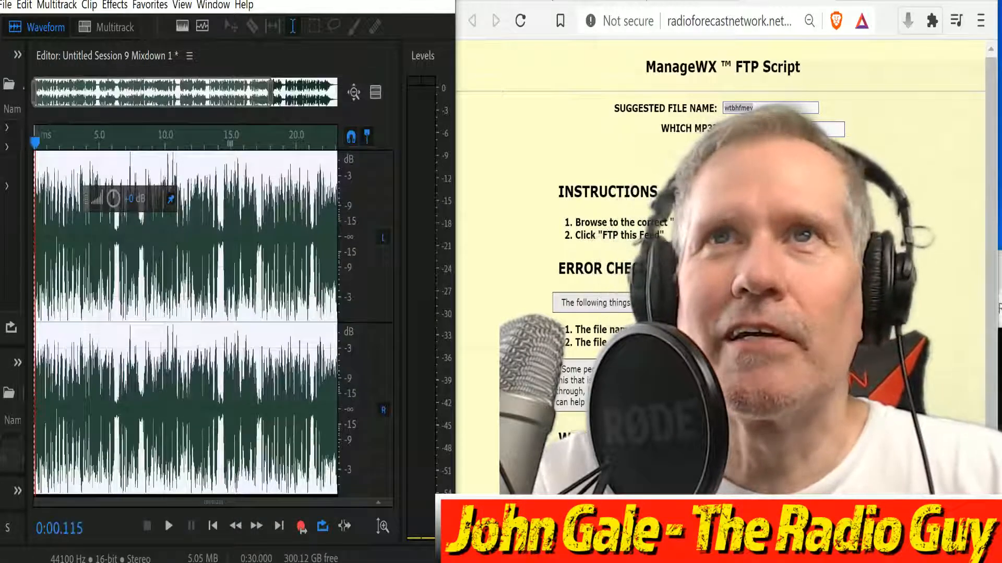
Upload wtbhfmev.mp3 from drive E: through the ManageWX FTP page for WTBH and close the results window.
left_click(747, 130)
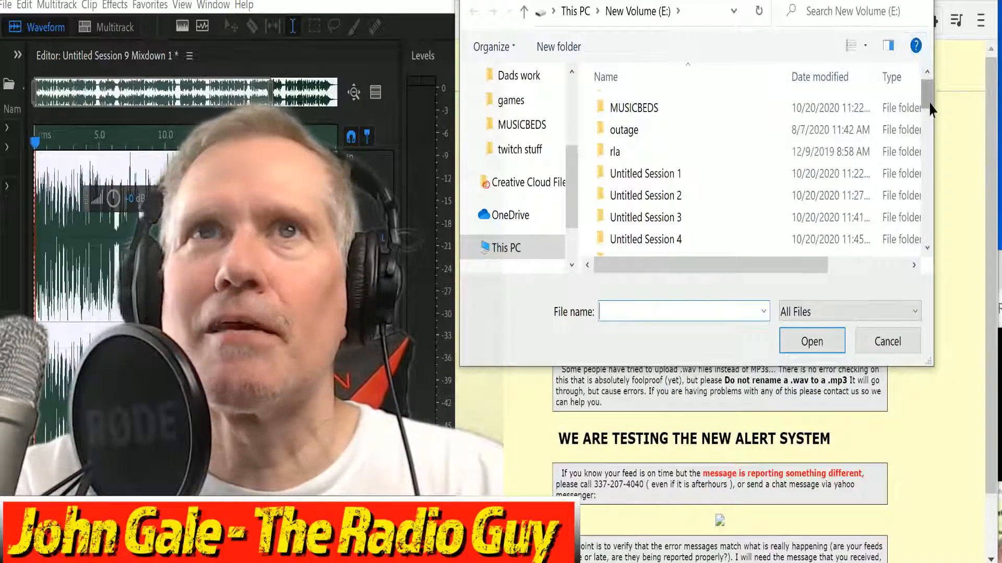
left_click_drag(928, 110, 945, 179)
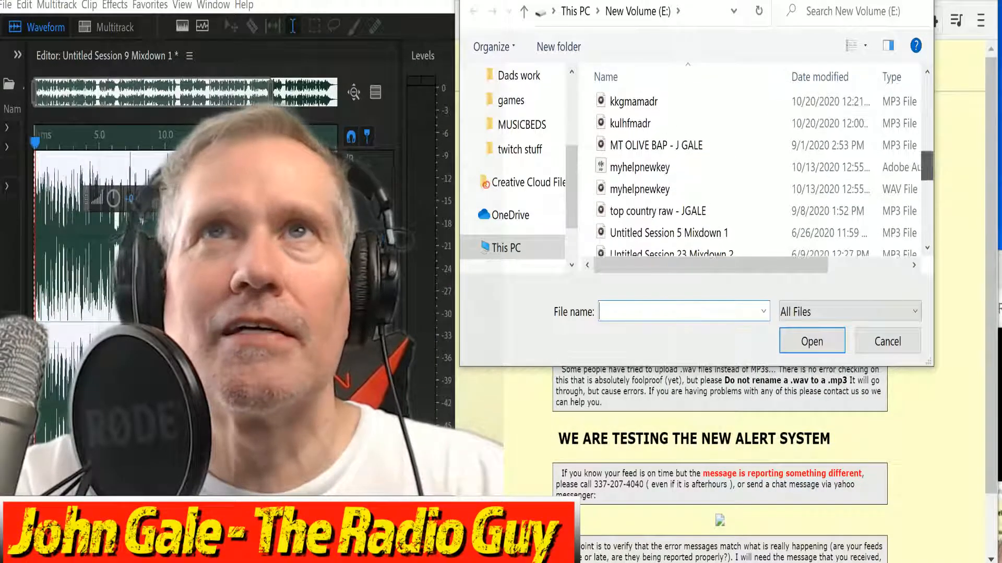
left_click_drag(818, 1, 843, 109)
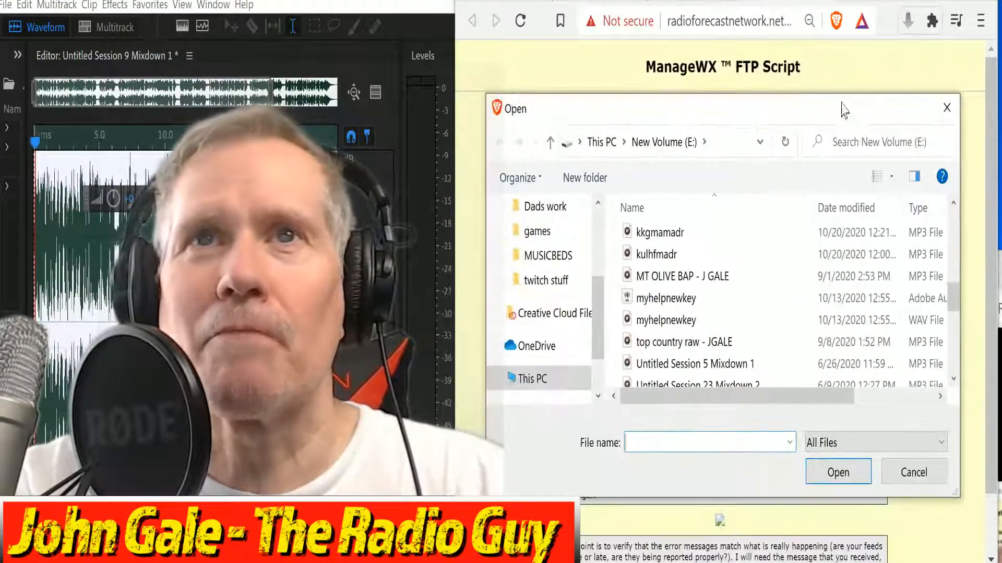
scroll(678, 329, "down", 10)
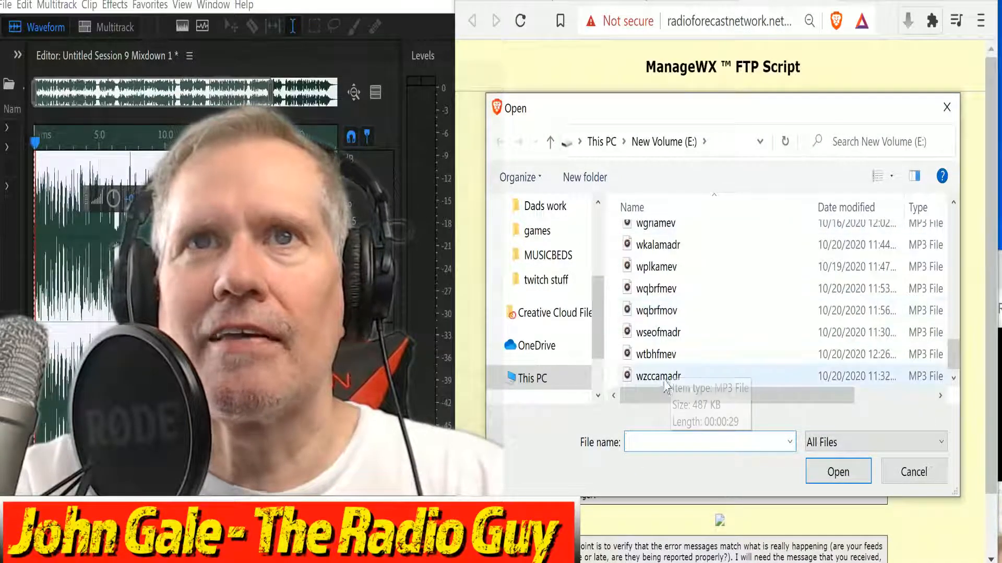
left_click(653, 354)
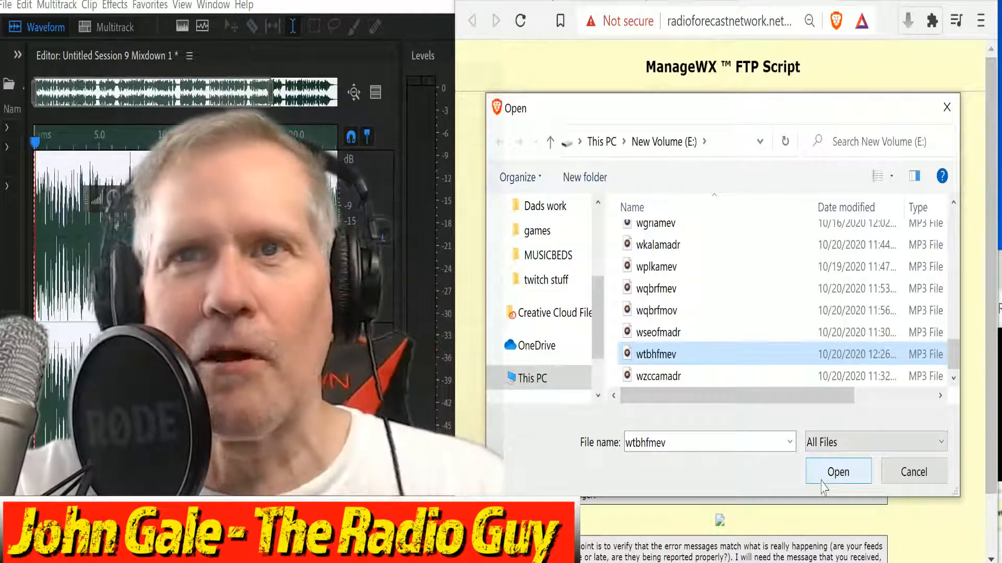
left_click(830, 486)
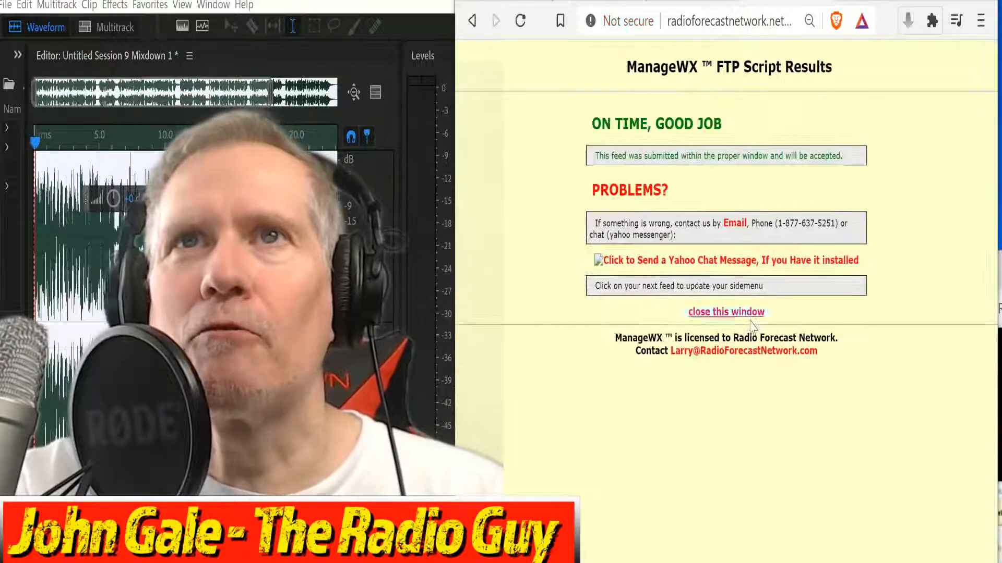
left_click(741, 313)
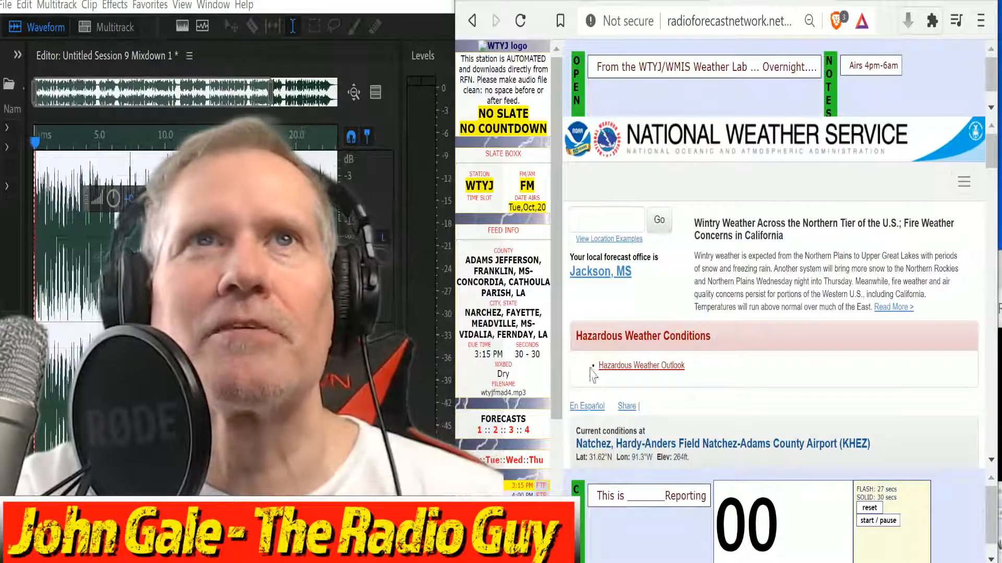
Close the finished WTBH session and mixdown, and create a new multitrack session for the WTYJ feed.
left_click_drag(556, 381, 562, 490)
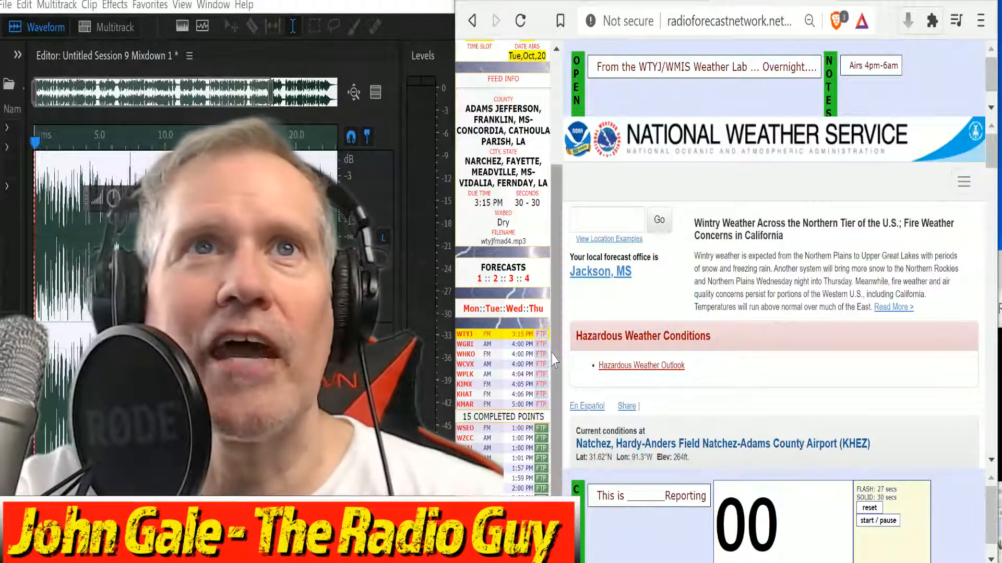
left_click(107, 28)
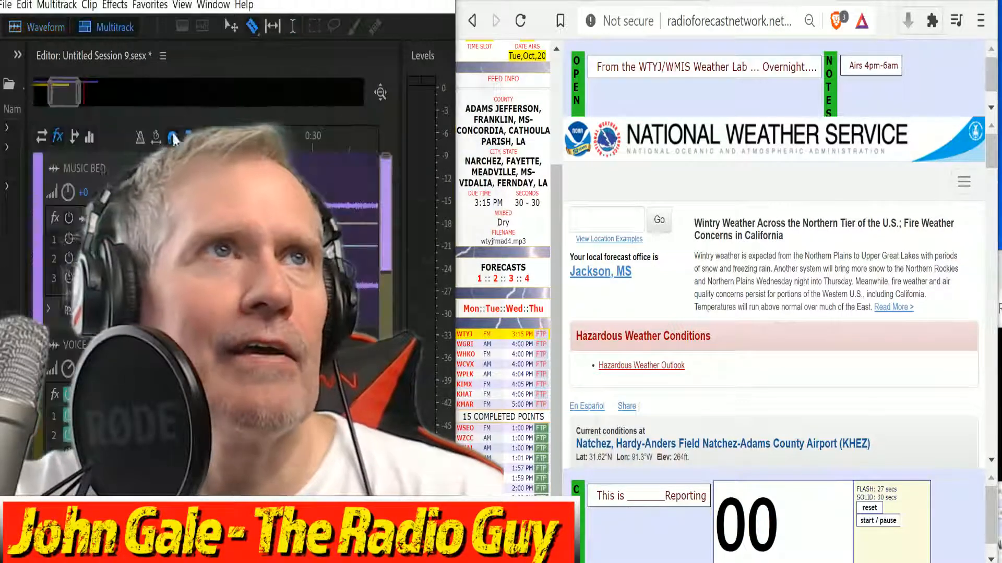
left_click(8, 5)
left_click(57, 144)
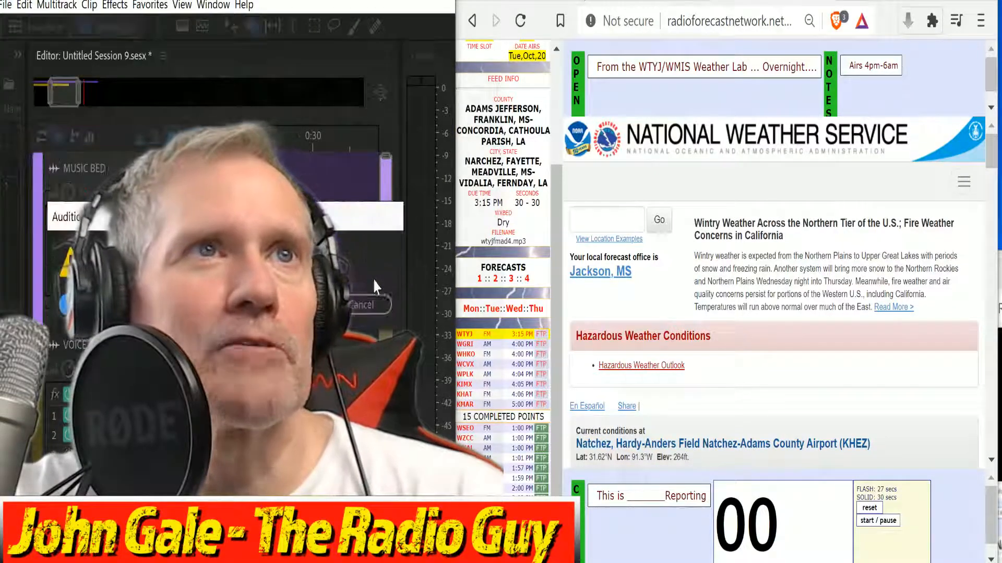
left_click(104, 29)
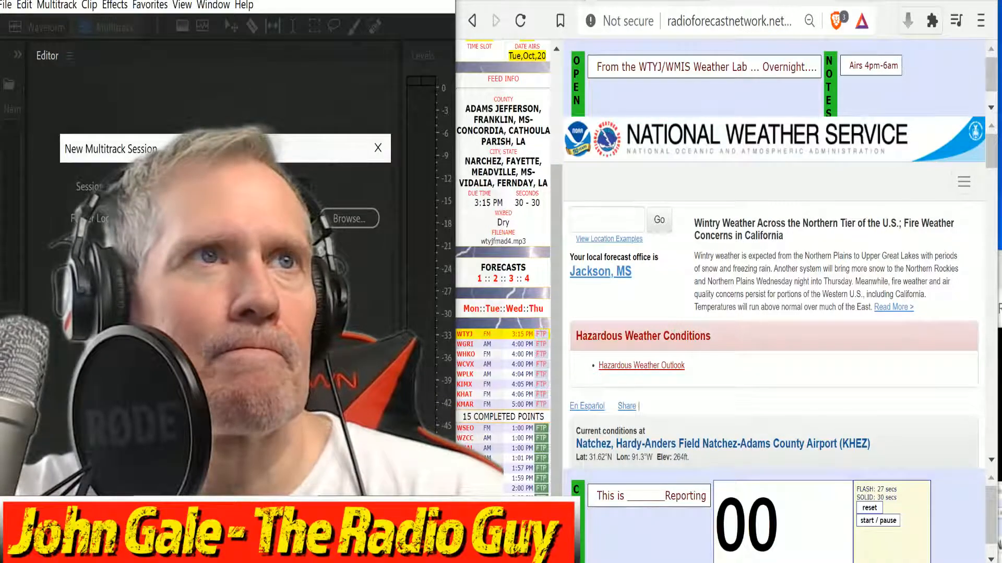
key("Return")
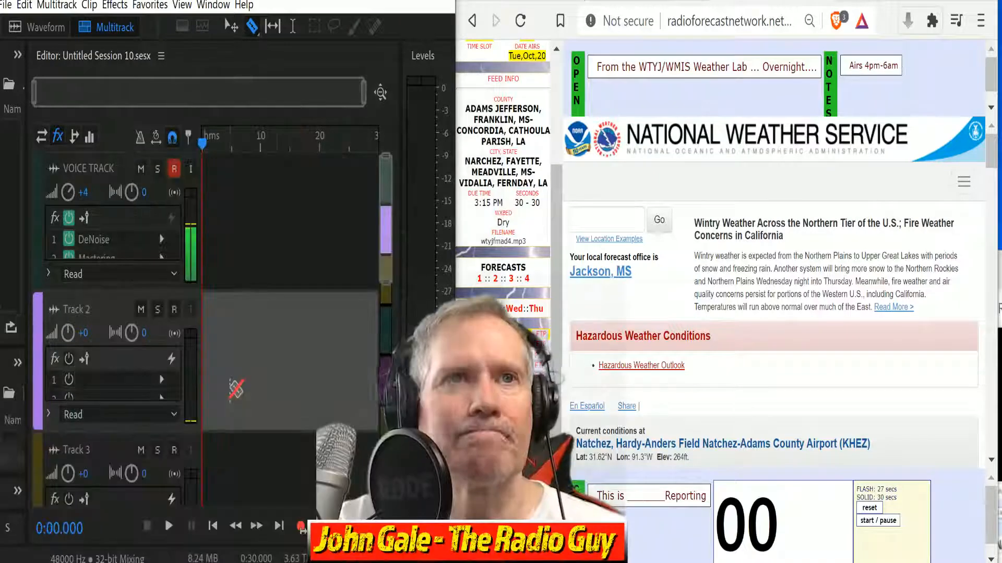
Start recording on the VOICE TRACK and read through the detailed Natchez forecast for the WTYJ feed.
key("shift+space")
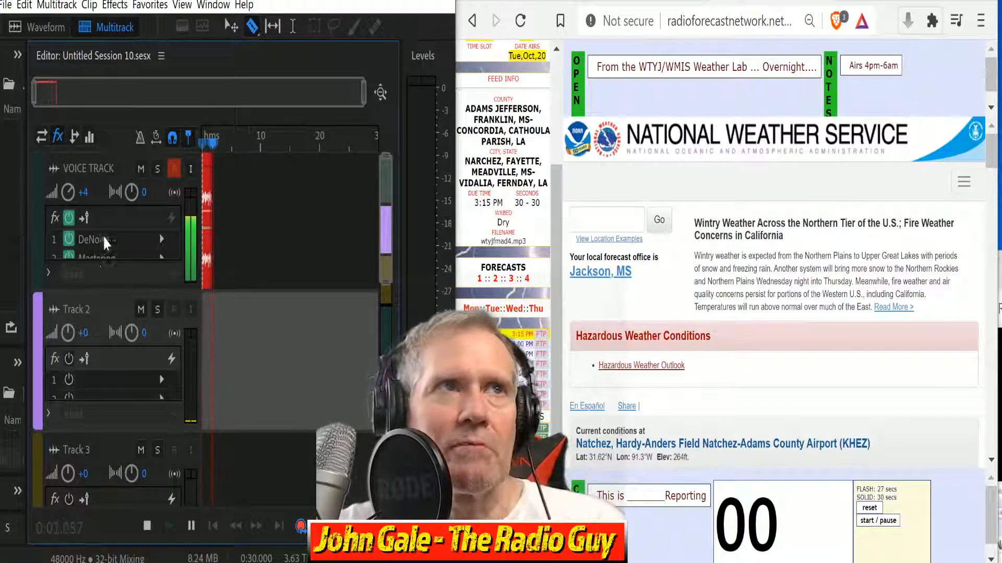
scroll(774, 292, "down", 8)
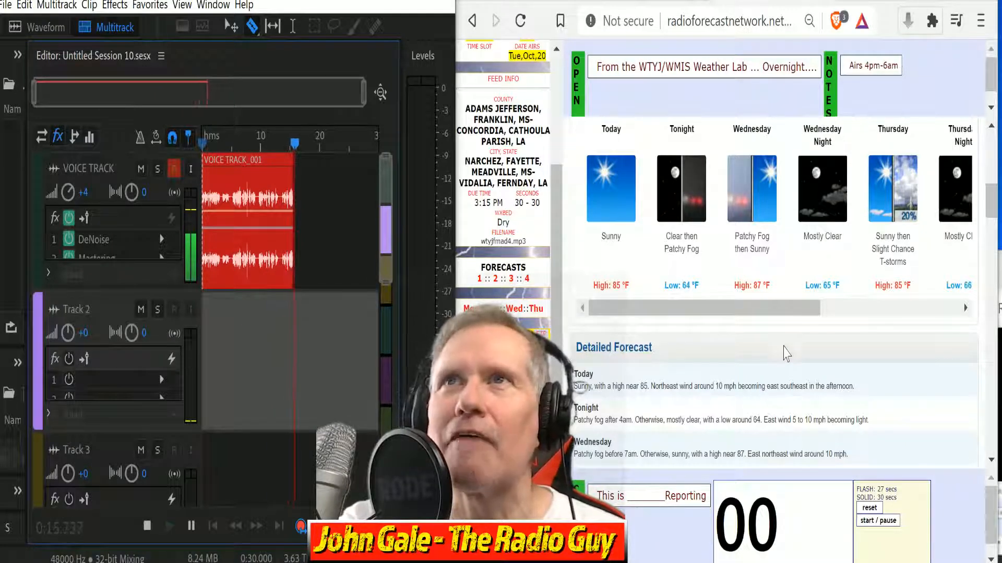
scroll(786, 354, "down", 2)
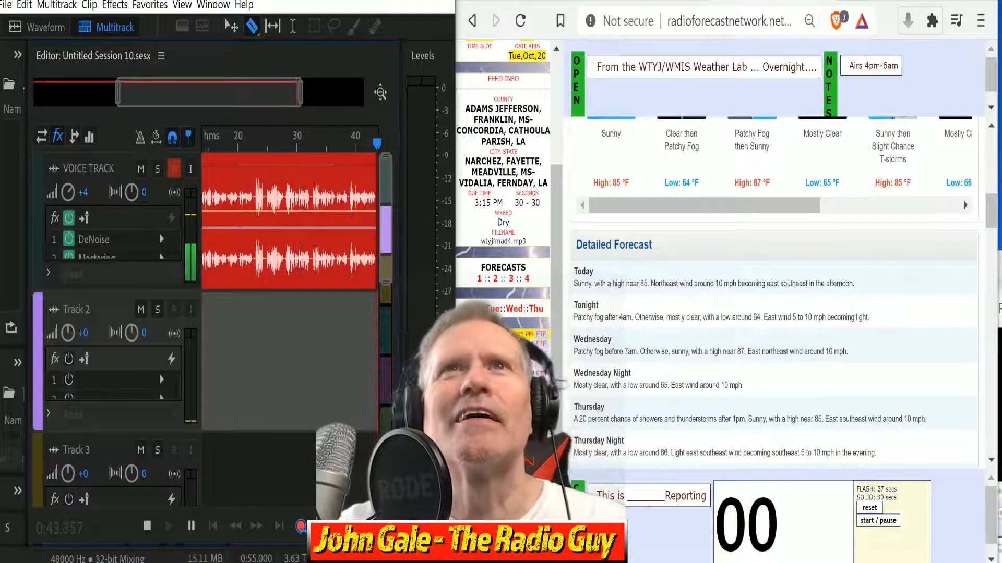
scroll(812, 436, "up", 5)
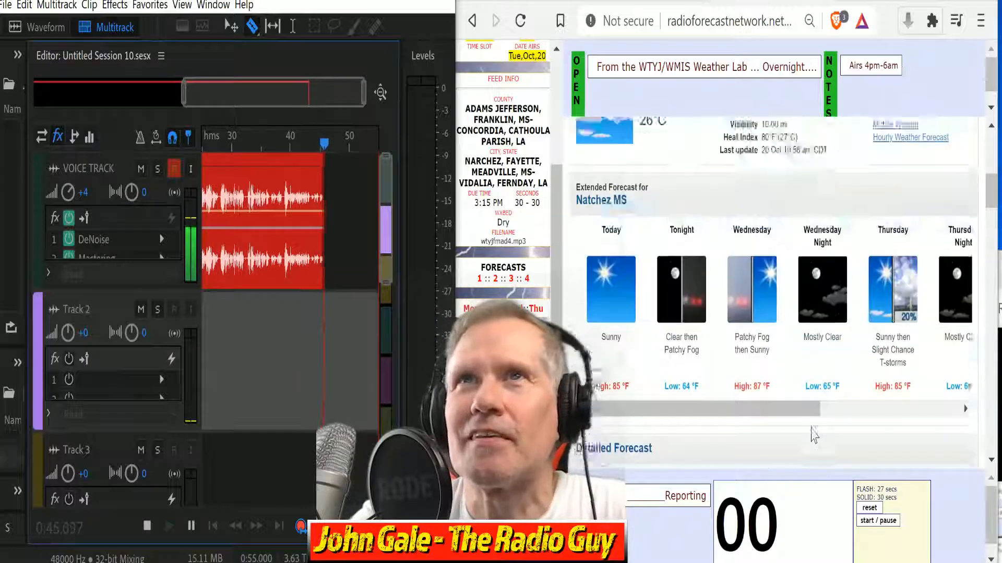
scroll(810, 438, "down", 3)
scroll(810, 441, "down", 2)
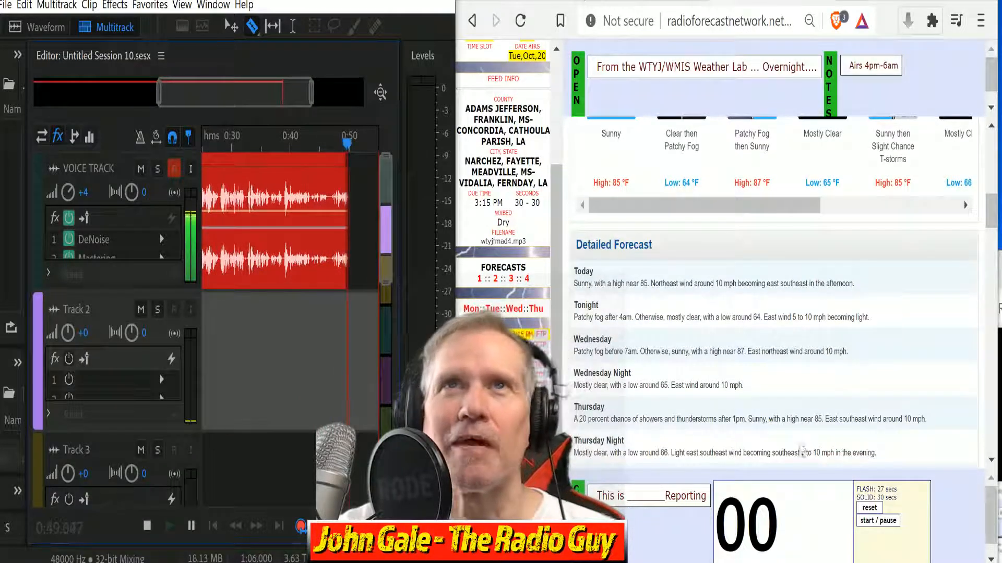
scroll(797, 450, "up", 5)
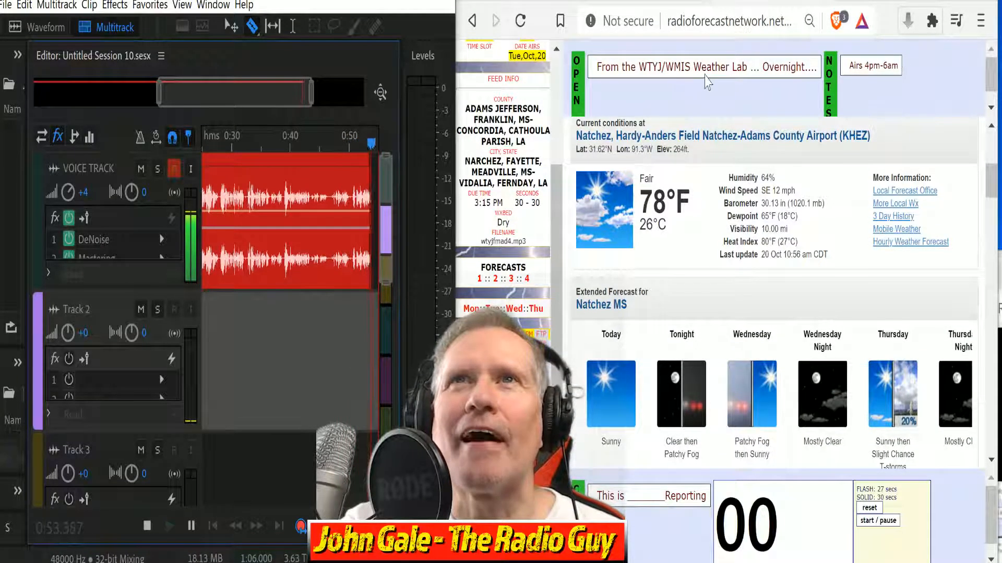
scroll(834, 159, "down", 5)
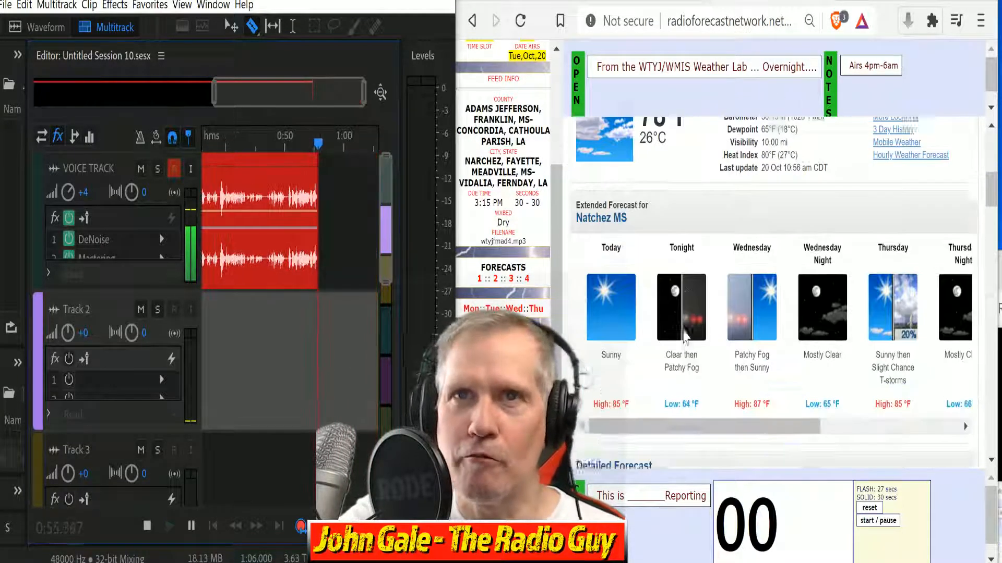
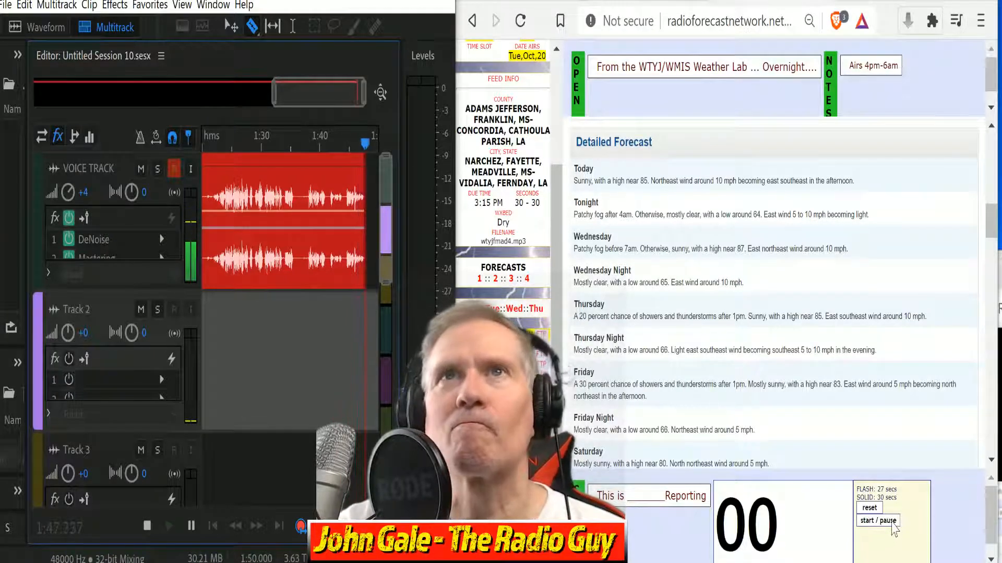
Time the WTYJ forecast read with the page's timer, resetting and restarting it for another take.
left_click(892, 522)
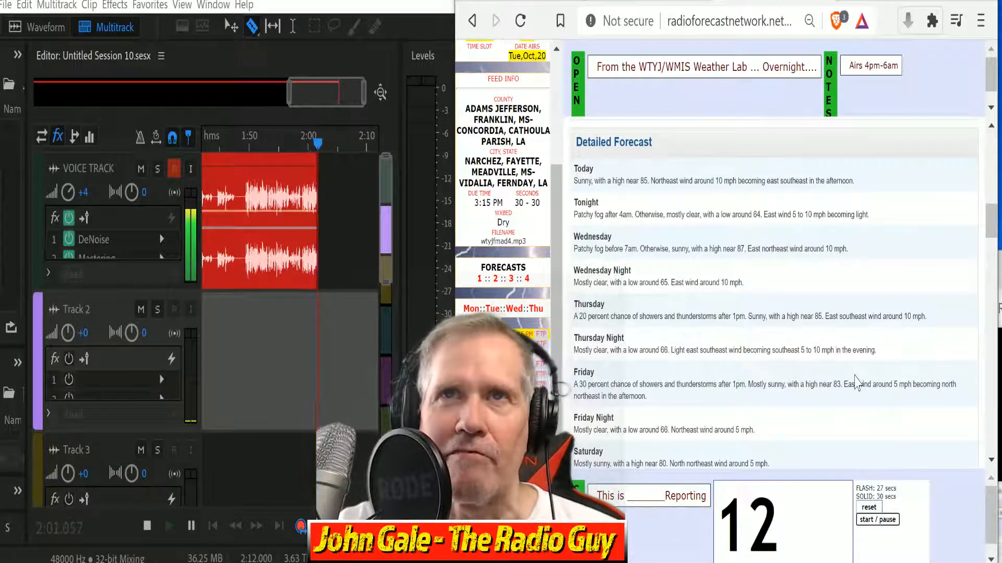
left_click(867, 508)
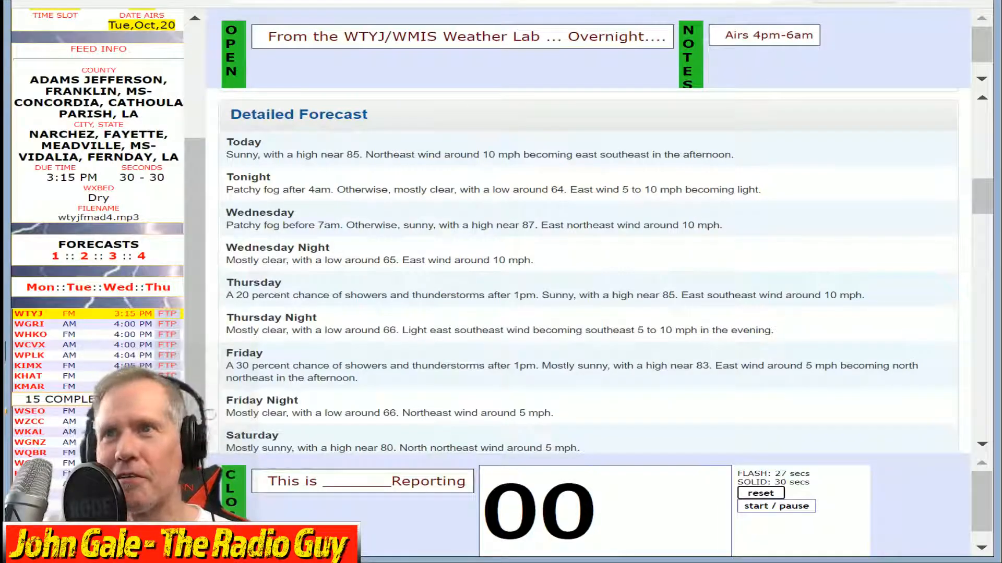
left_click(775, 513)
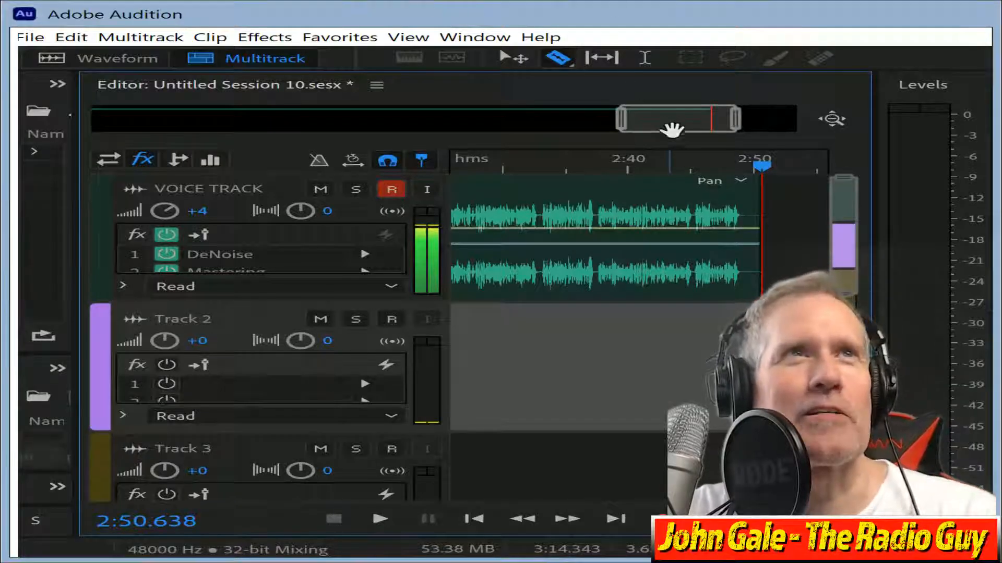
Split the voice clip at about 2:18, just before the last take, and delete the earlier part.
left_click_drag(671, 123, 590, 124)
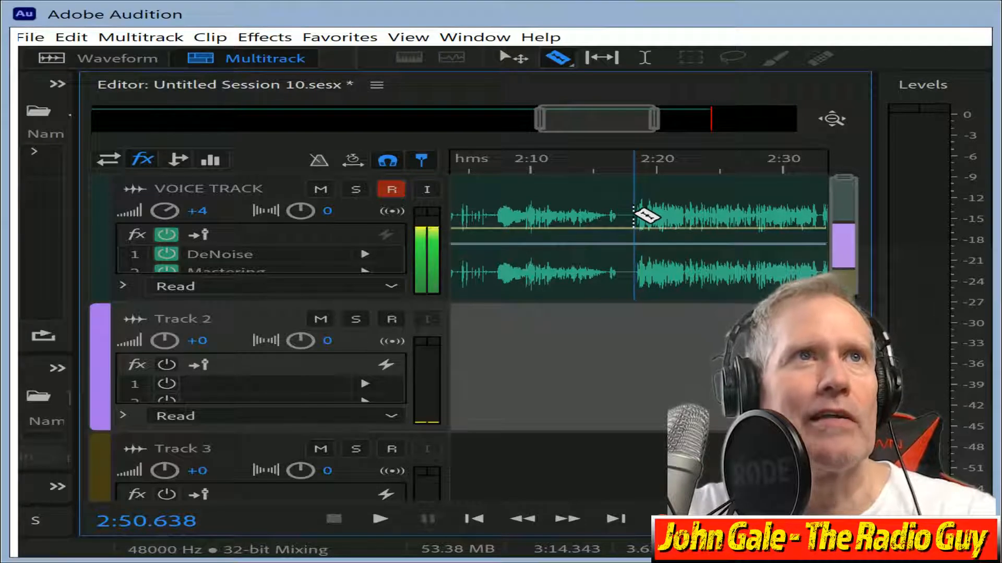
left_click(637, 214)
left_click(599, 189)
key("Delete")
Move the remaining voice clip to the start of the session and mix the session down to a new file.
left_click_drag(689, 188, 31, 195)
key("alt+shift+m")
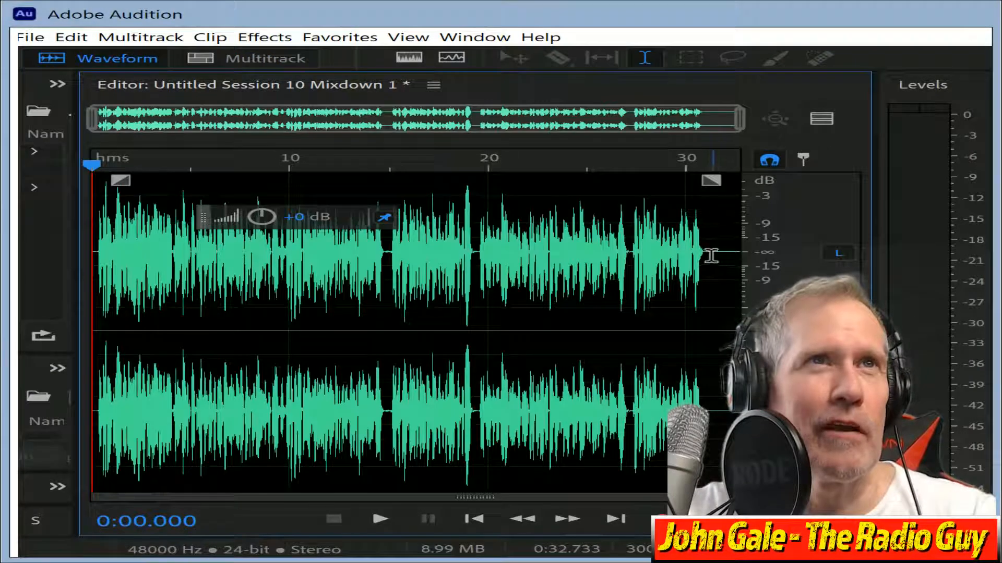
Delete the silence after the last word and about 0.34 seconds before the first word of the mixdown.
left_click_drag(706, 255, 740, 256)
key("Delete")
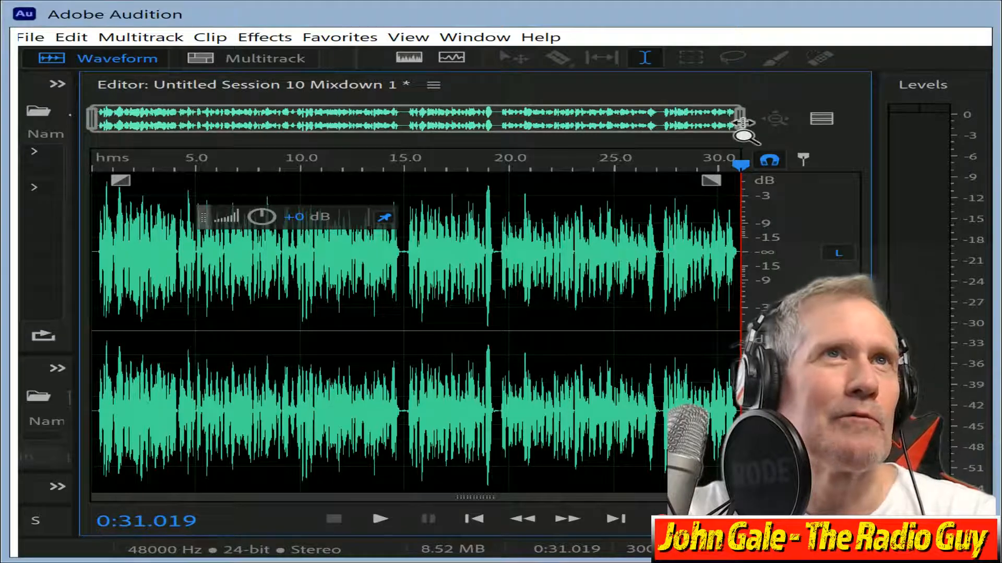
left_click_drag(739, 119, 159, 119)
left_click_drag(167, 235, 18, 209)
key("Delete")
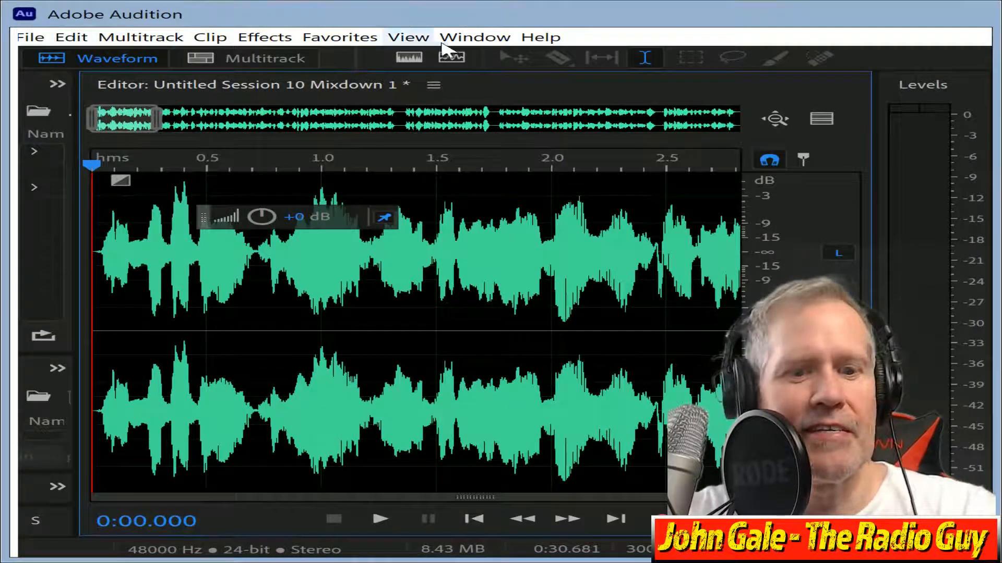
Select the whole trimmed mixdown and play it back to check the read.
key("ctrl+a")
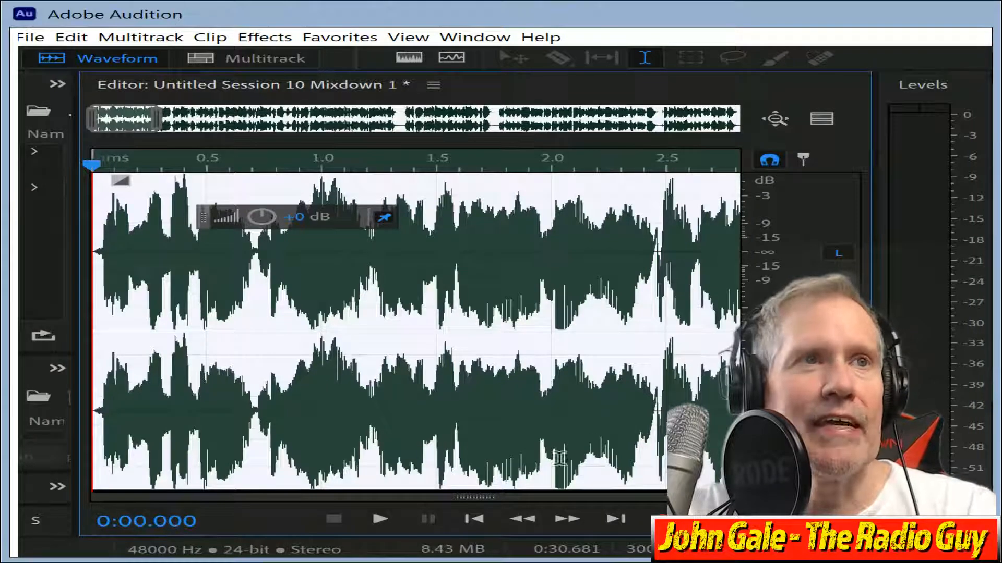
left_click(380, 520)
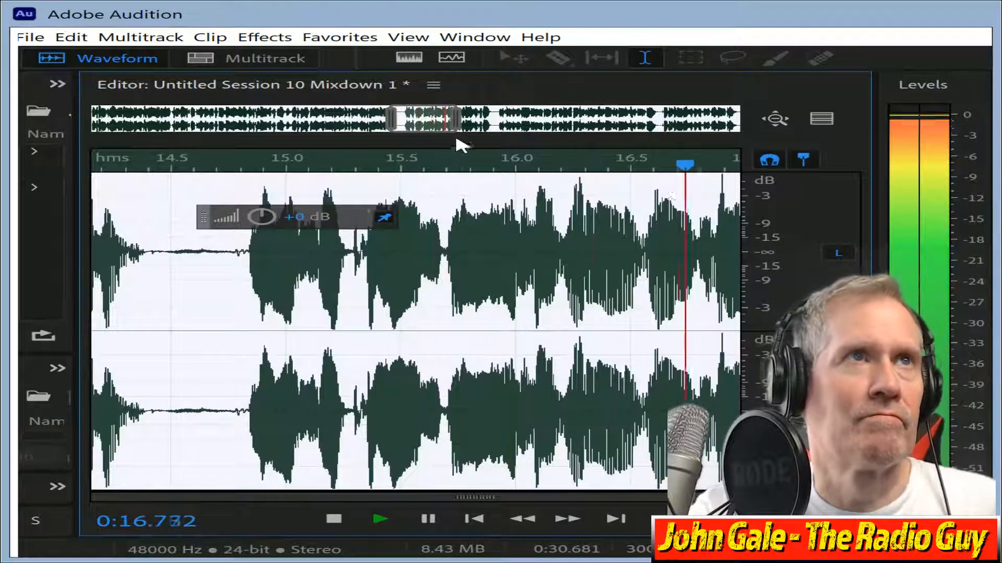
left_click_drag(517, 128, 740, 120)
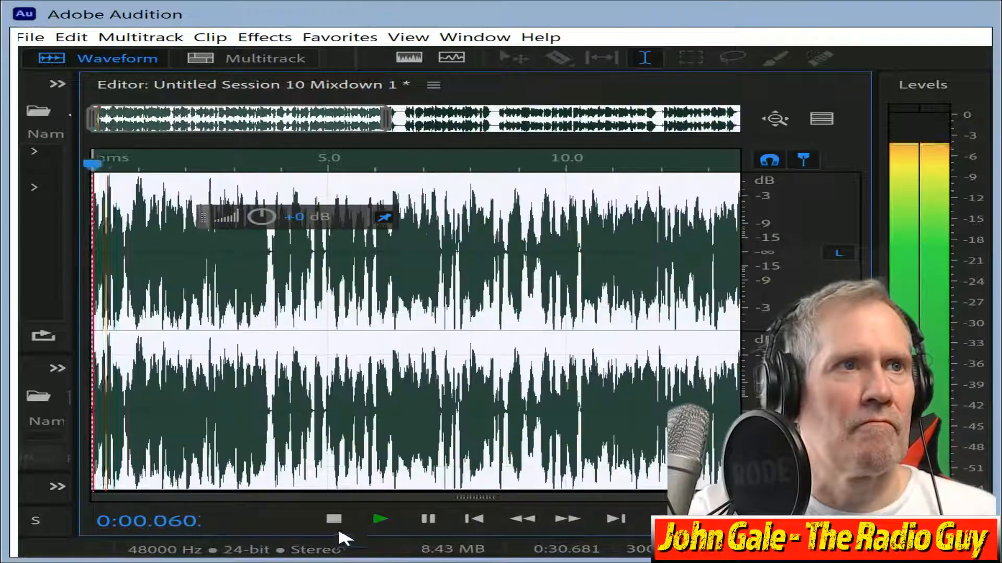
left_click(334, 519)
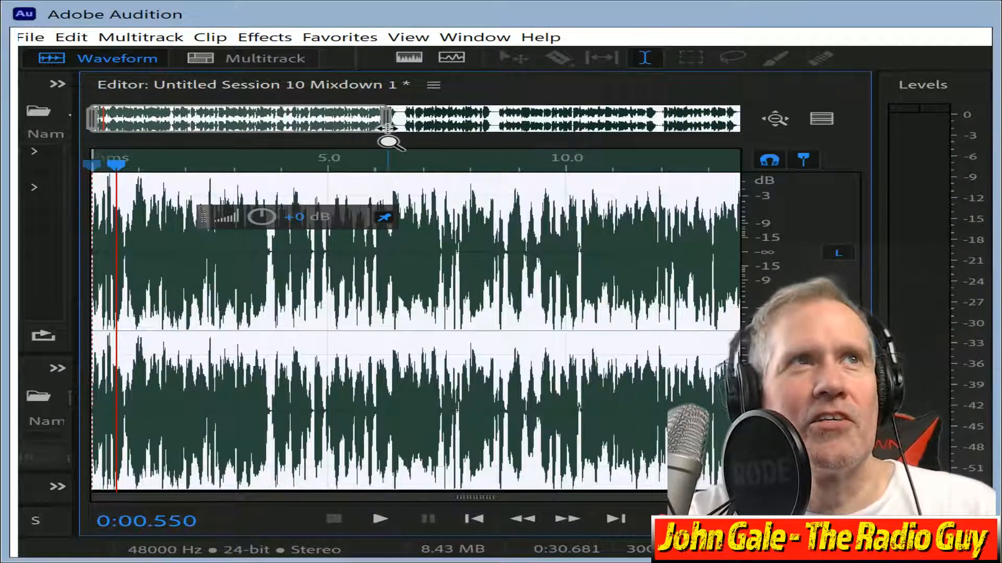
Delete about 0.17 seconds of silence from the pause near 14.5 seconds in the mixdown.
left_click_drag(388, 142, 241, 89)
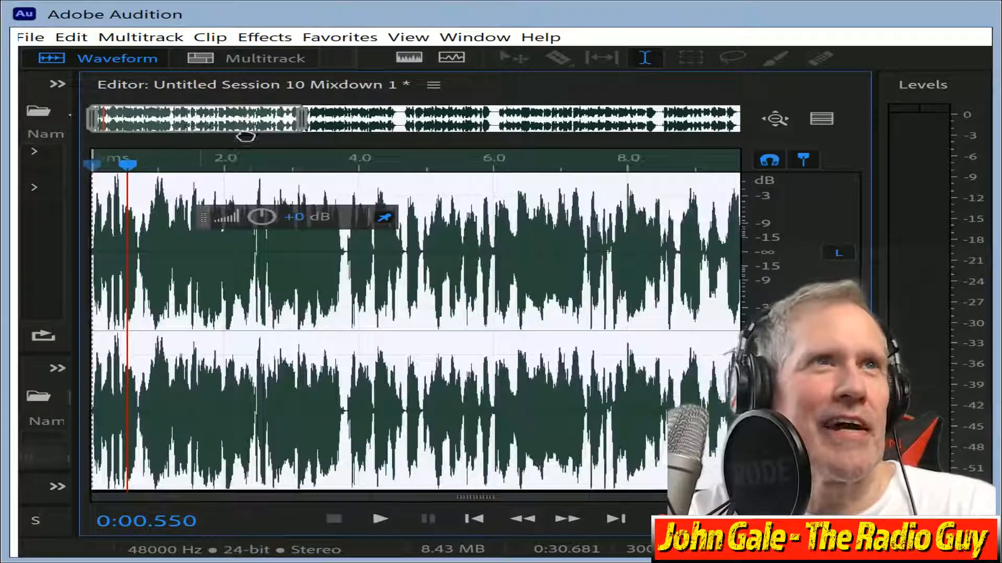
left_click_drag(245, 137, 432, 146)
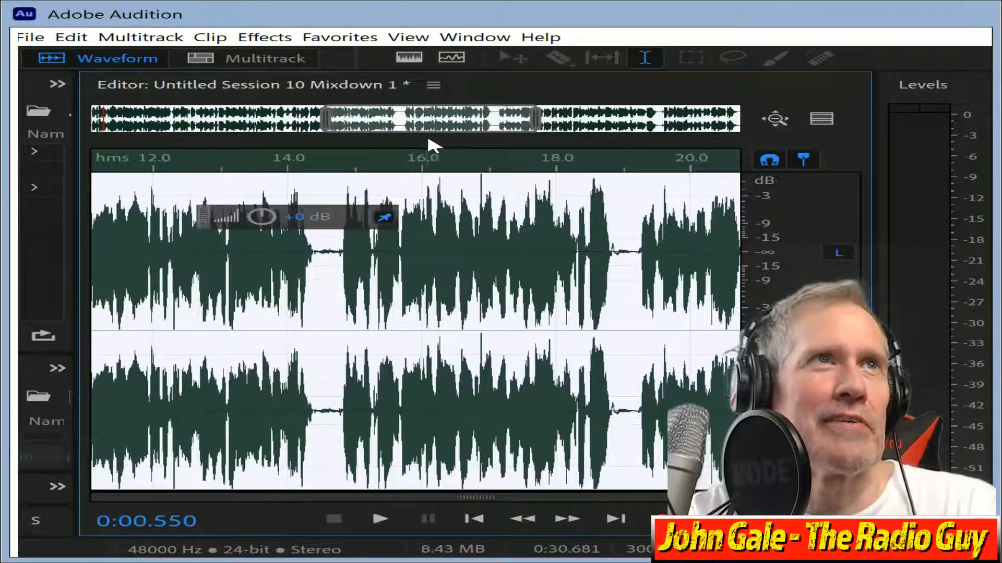
left_click_drag(537, 134, 423, 140)
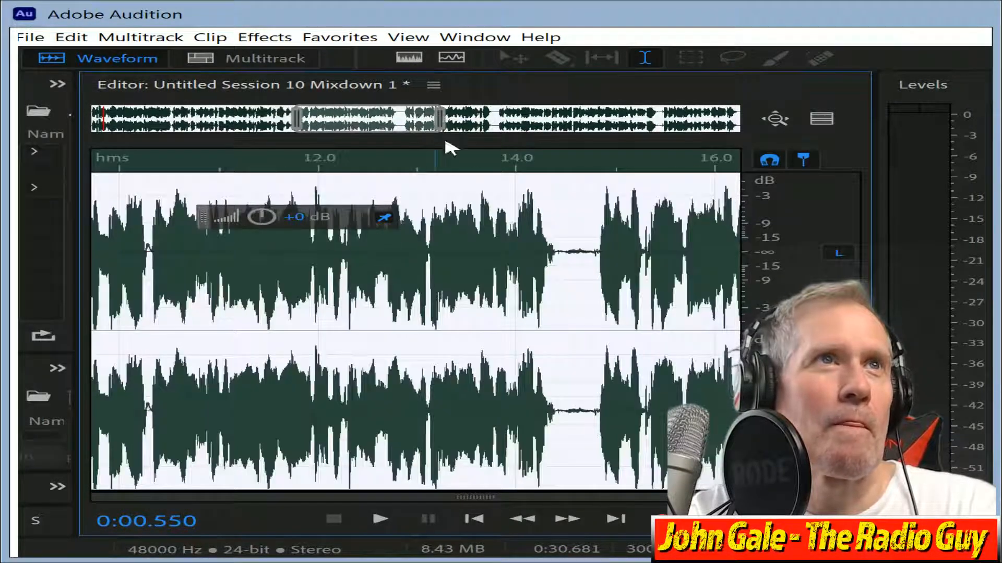
scroll(616, 282, "up", 5)
scroll(479, 269, "up", 4)
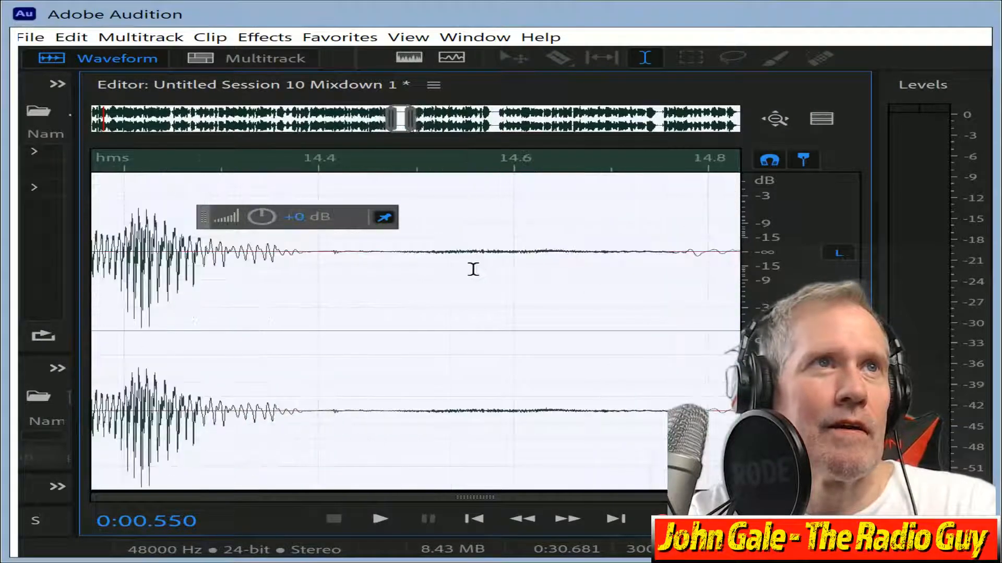
left_click_drag(445, 252, 606, 297)
key("Delete")
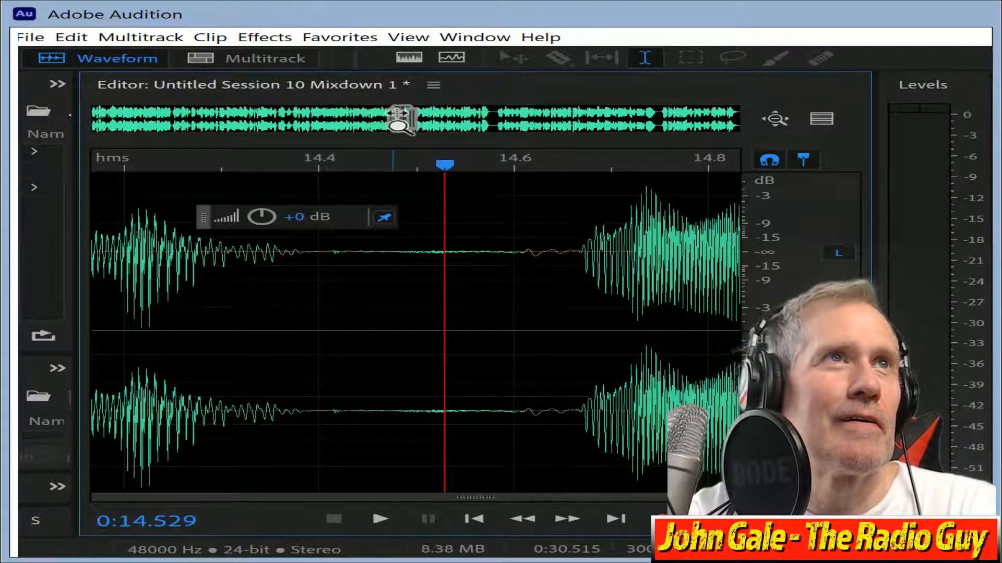
Cut about 0.24 seconds of silence out of the pause starting near 18.8 seconds.
left_click_drag(399, 112, 493, 145)
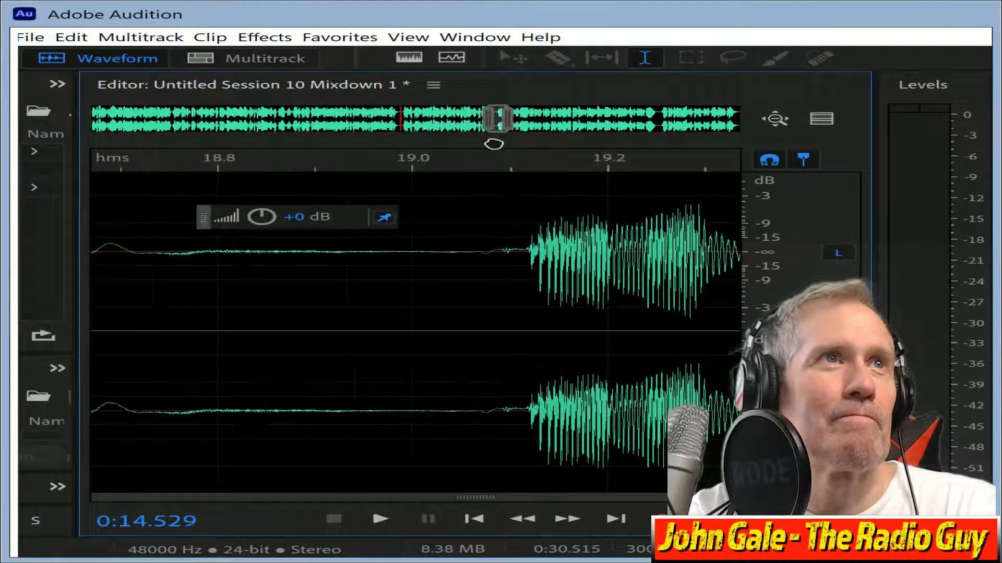
left_click_drag(201, 249, 430, 281)
key("Delete")
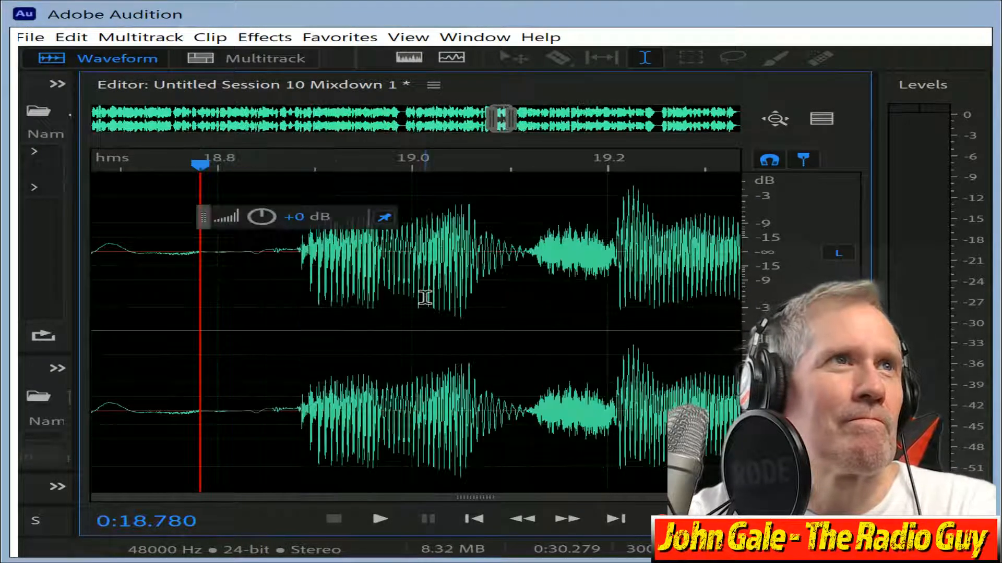
Shorten the pause near 26.4 seconds by deleting about 0.13 seconds of silence.
left_click_drag(503, 121, 957, 143)
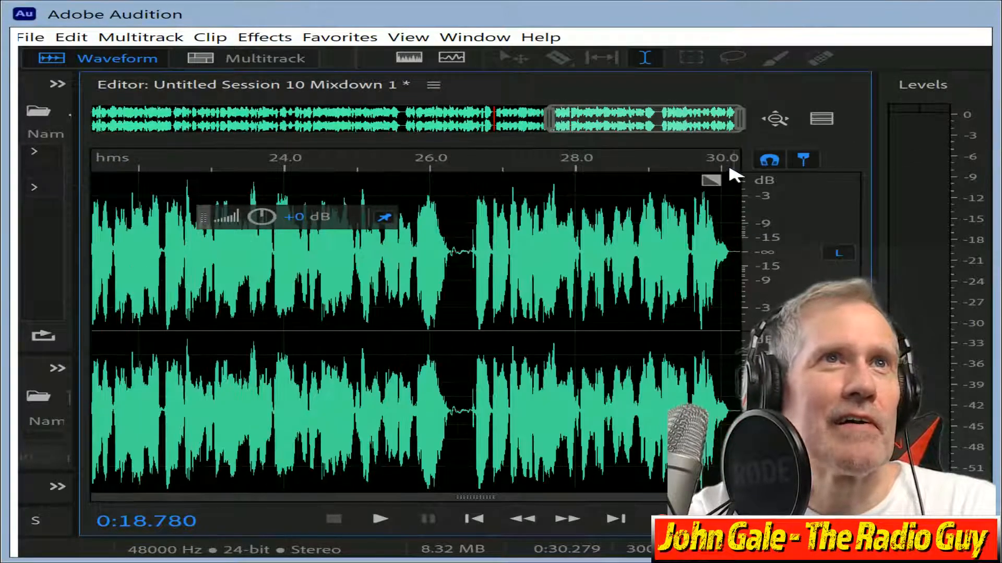
left_click(469, 196)
scroll(472, 203, "up", 5)
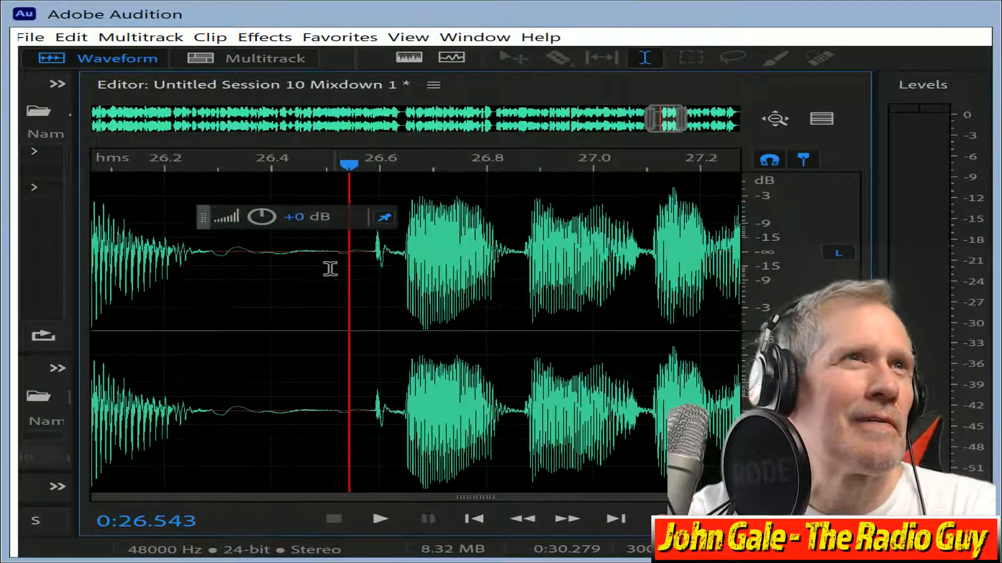
left_click_drag(293, 251, 365, 273)
key("Delete")
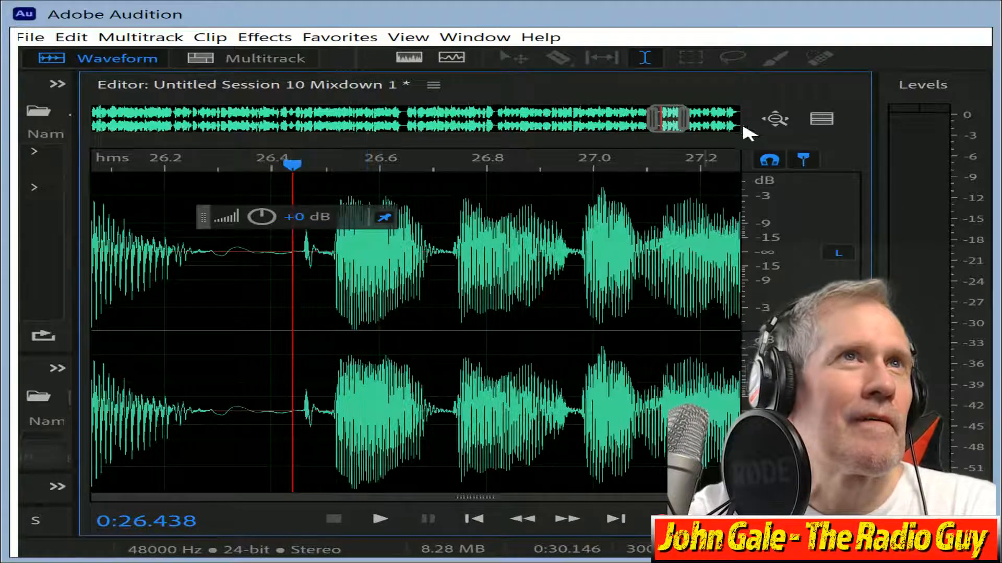
Delete the silence after the last word, from about 30.0 seconds to the end of the mixdown.
left_click_drag(665, 119, 759, 140)
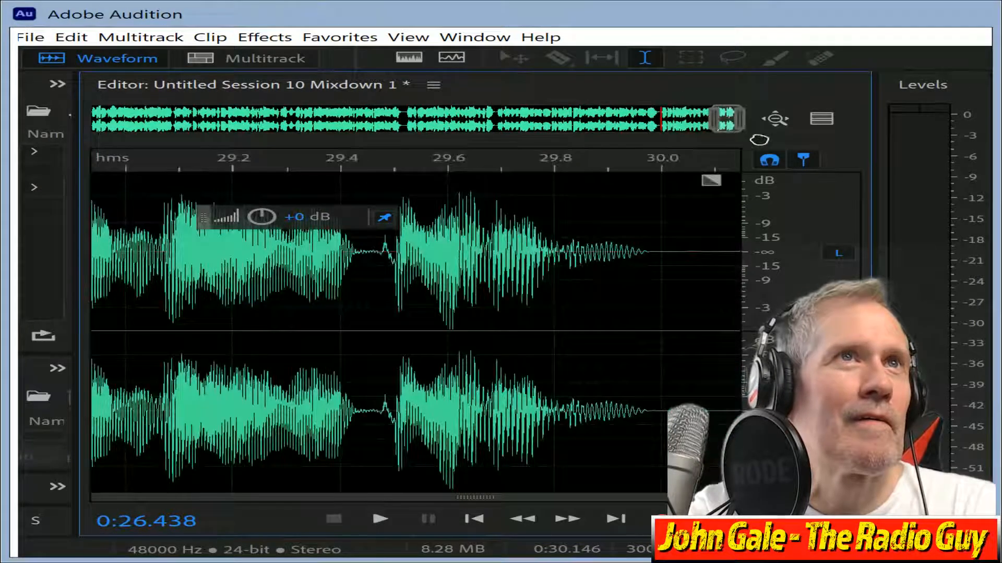
left_click_drag(664, 264, 751, 324)
key("Delete")
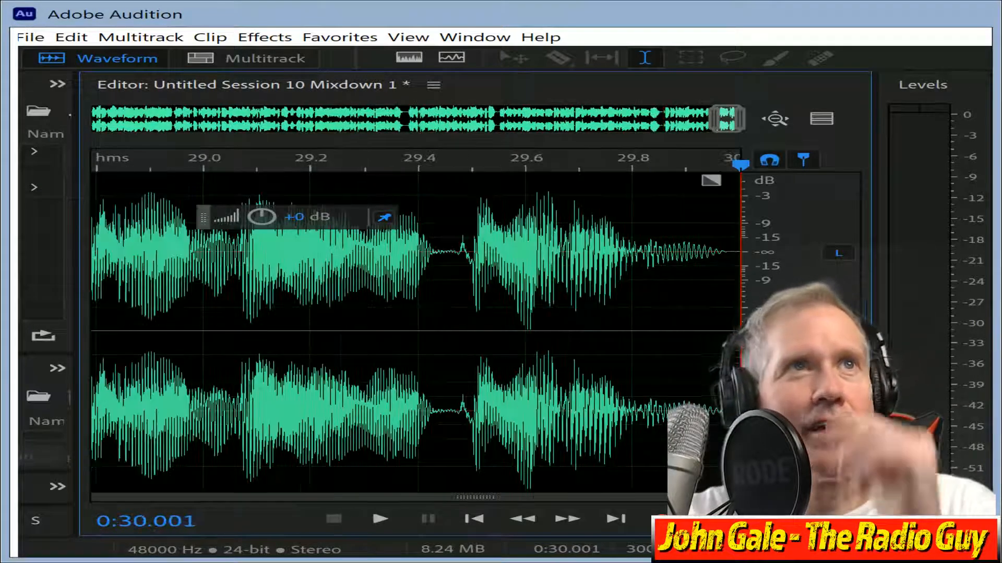
Select the mixdown from about 0.9 to 9 seconds, play back its first few seconds and stop.
left_click_drag(727, 118, 18, 122)
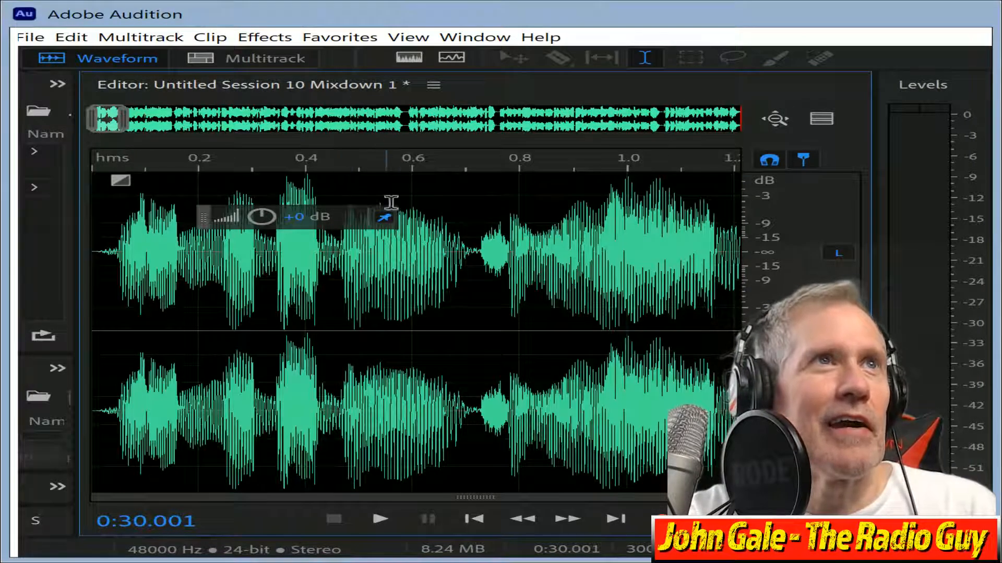
left_click(433, 163)
left_click_drag(580, 199, 782, 197)
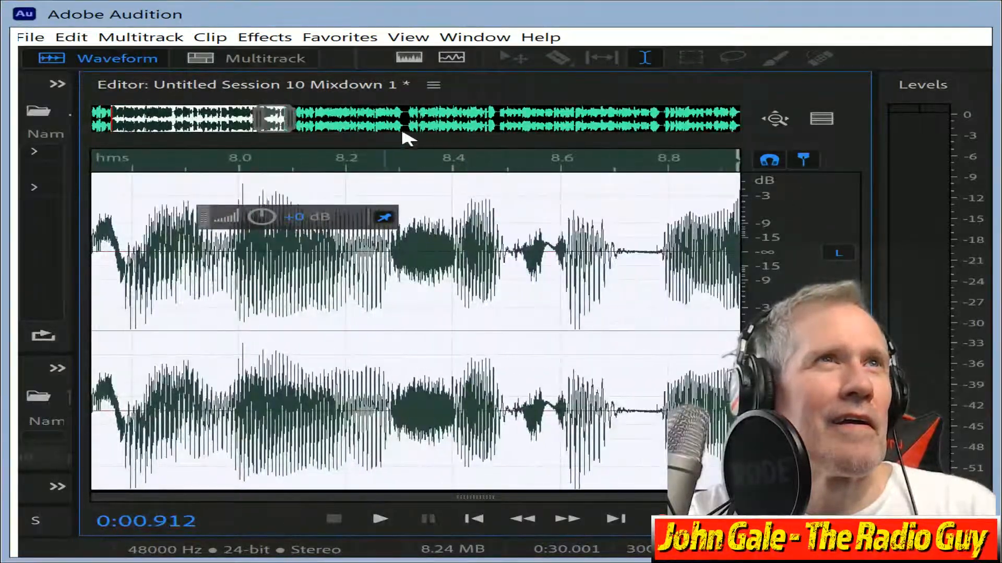
left_click(382, 125)
left_click(395, 120)
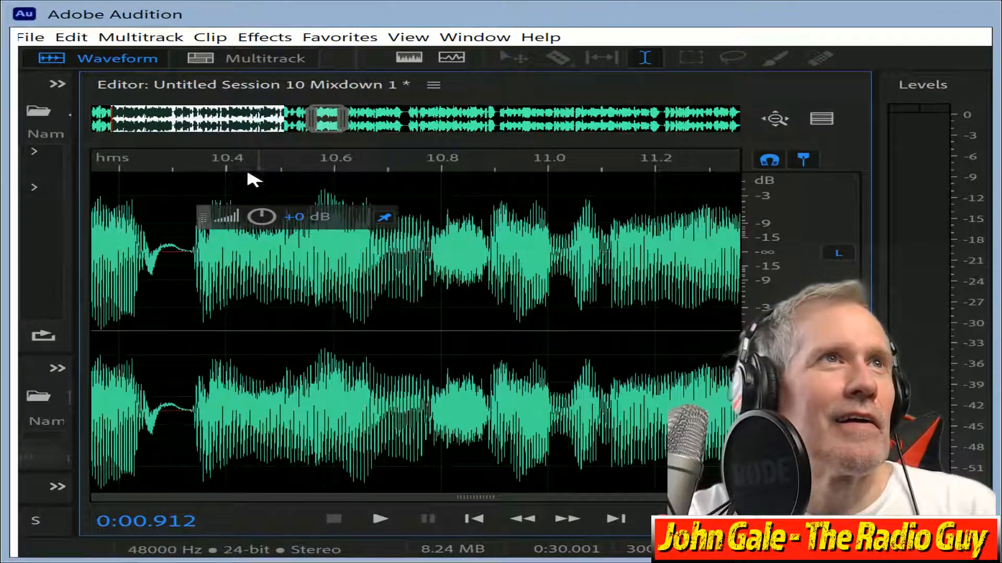
left_click(644, 167)
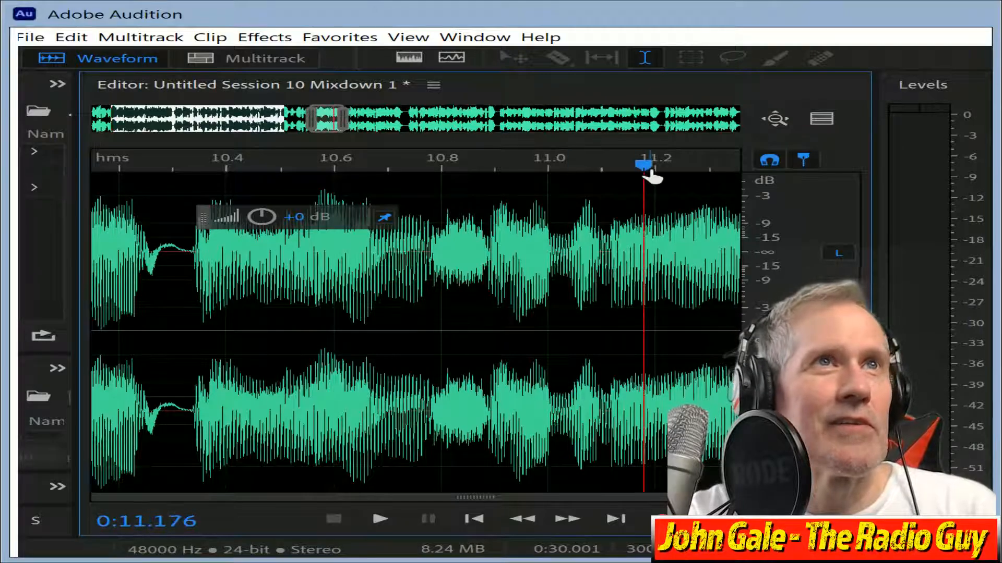
key("space")
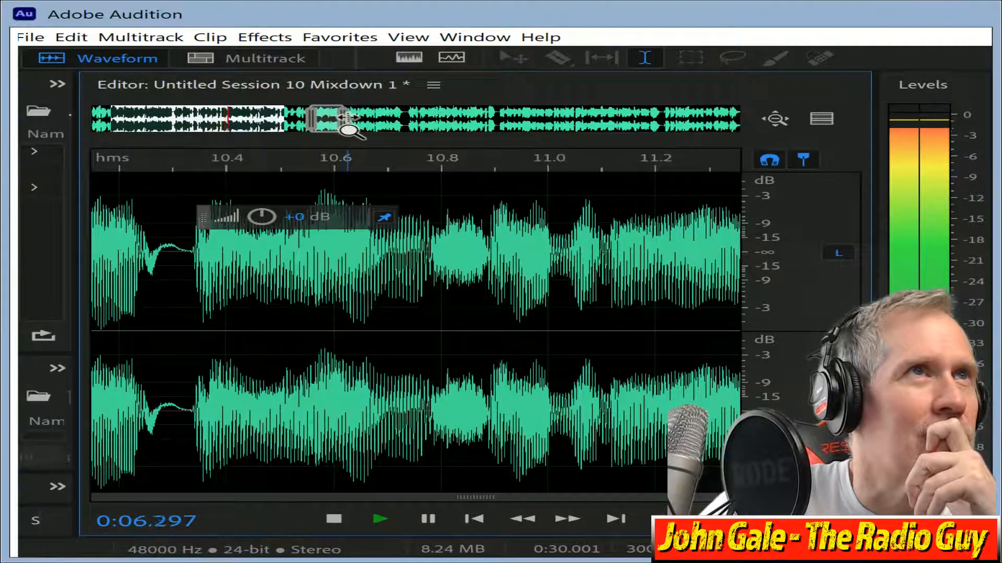
left_click_drag(346, 119, 873, 224)
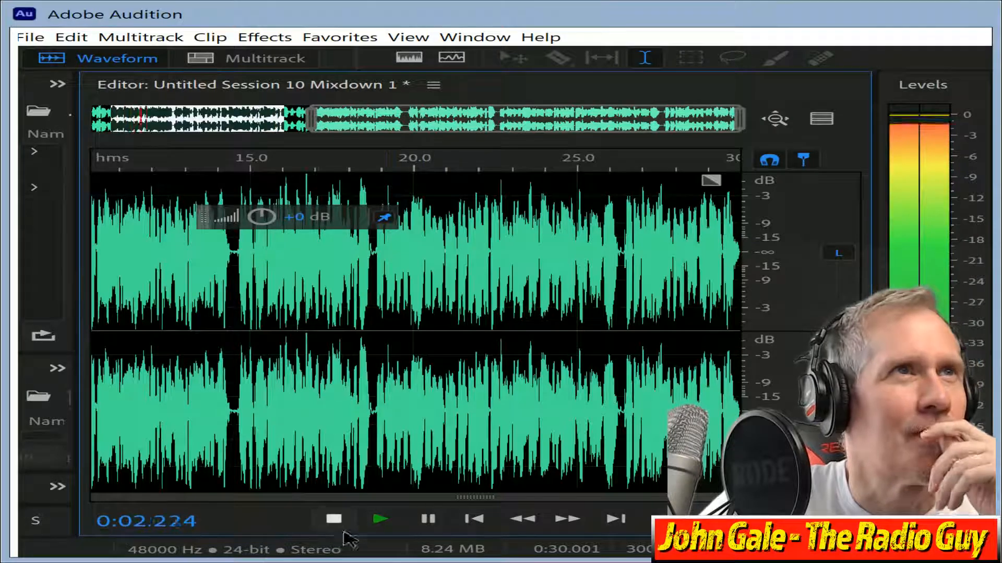
left_click(334, 517)
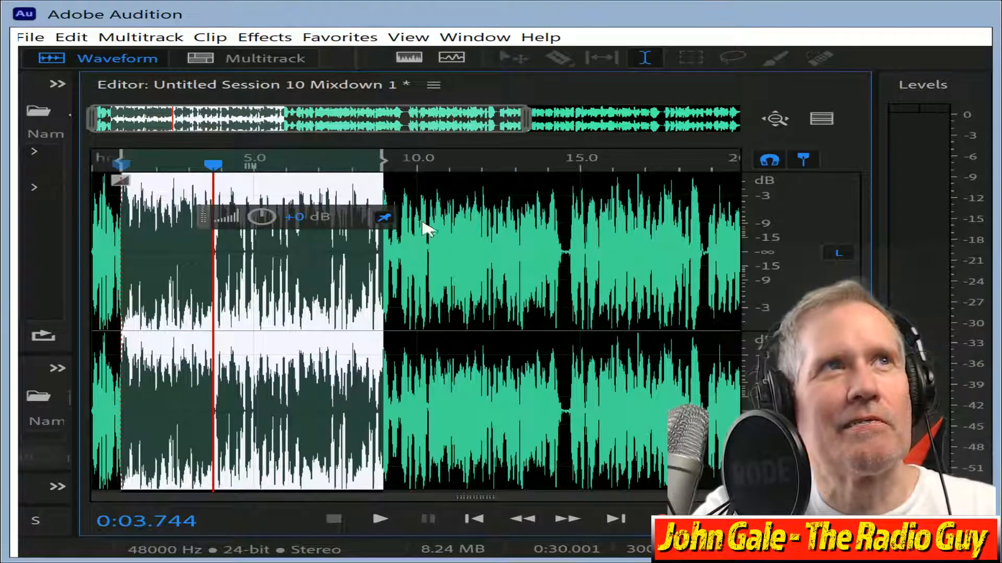
Clear the selection and play the mixdown from about 13.2 seconds to its end to check the shortened pauses.
left_click(412, 193)
left_click(520, 166)
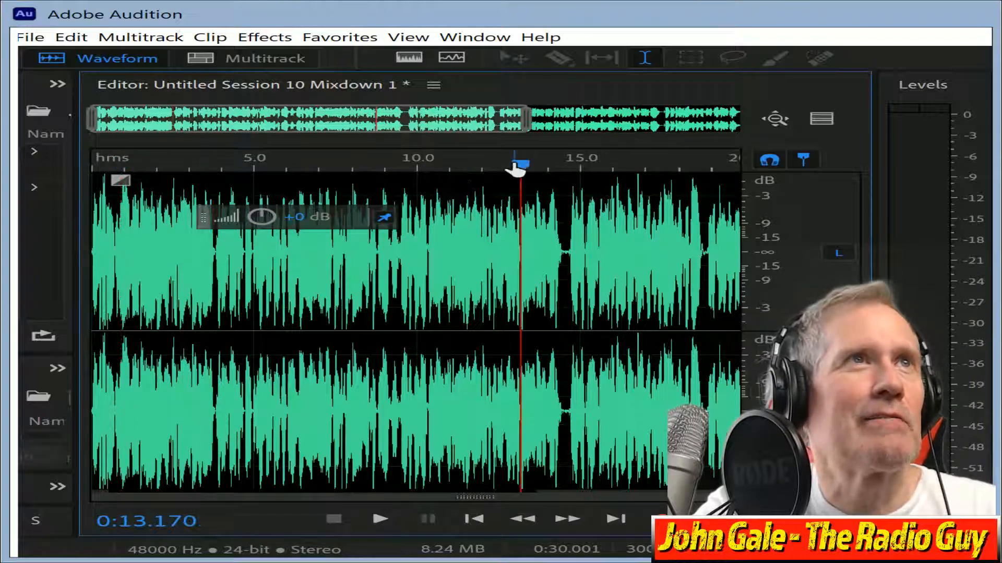
key("space")
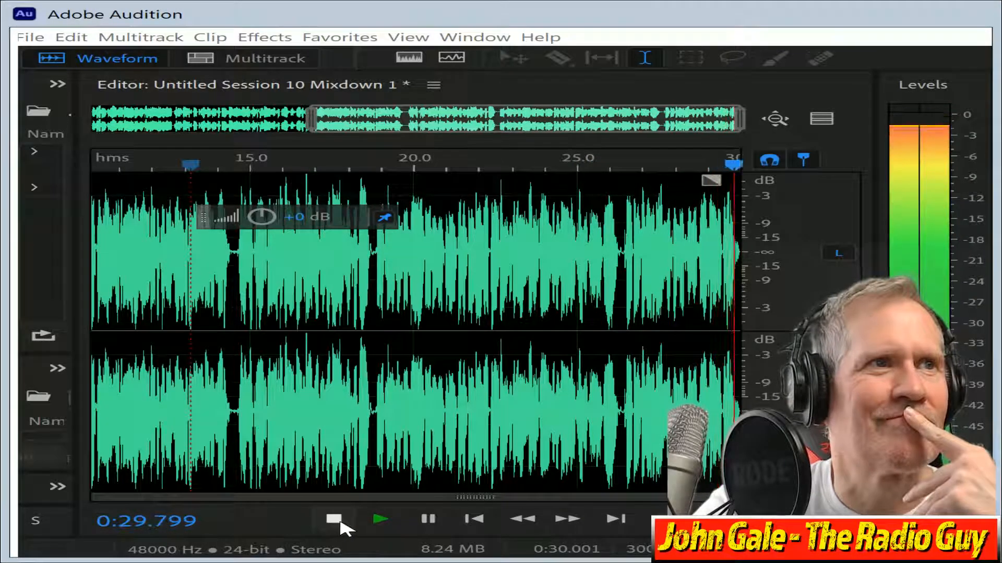
left_click(339, 521)
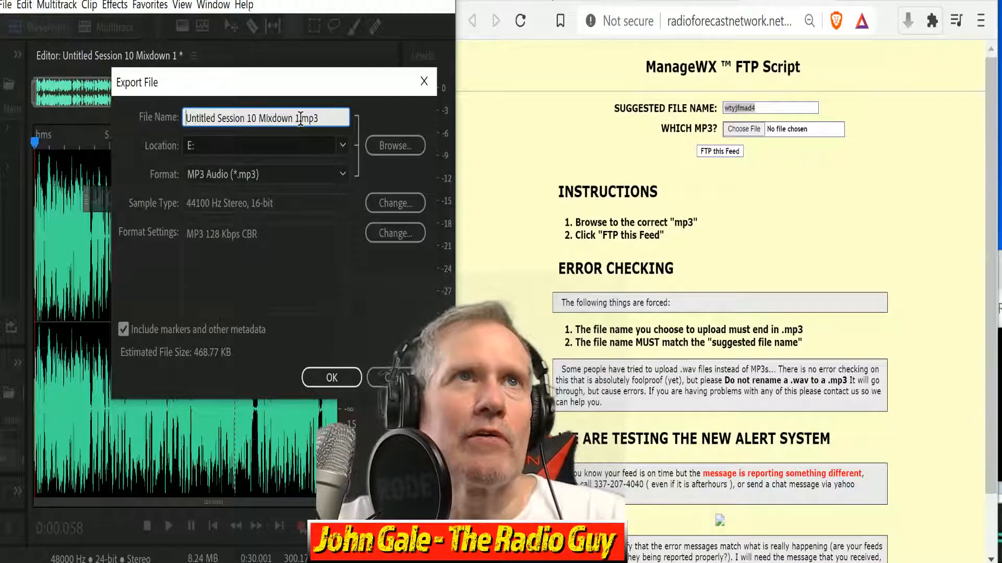
Name the export file wtyjfmad4.mp3 and export it to E: as a 128 Kbps MP3.
left_click_drag(299, 118, 186, 117)
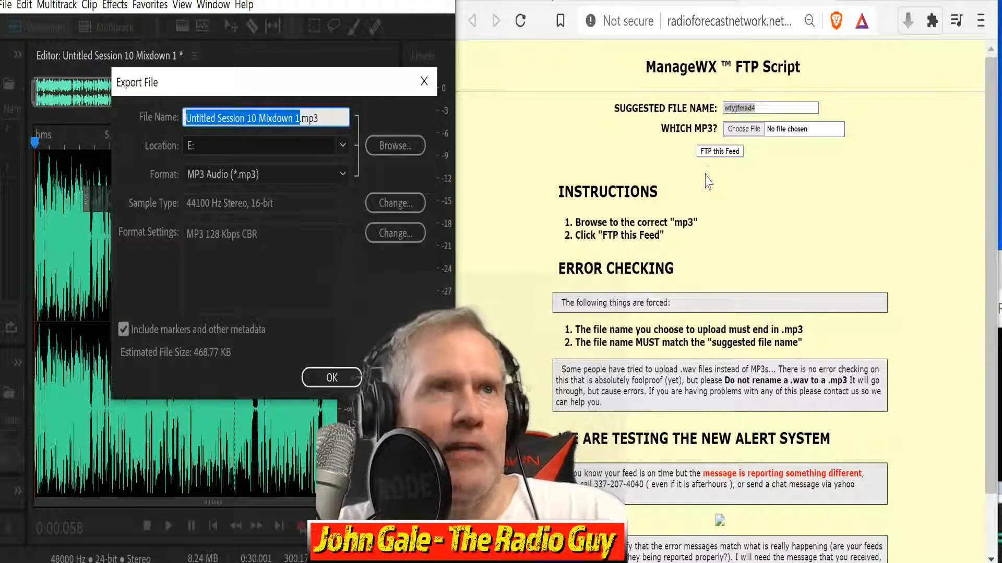
type("wtyjfmad4")
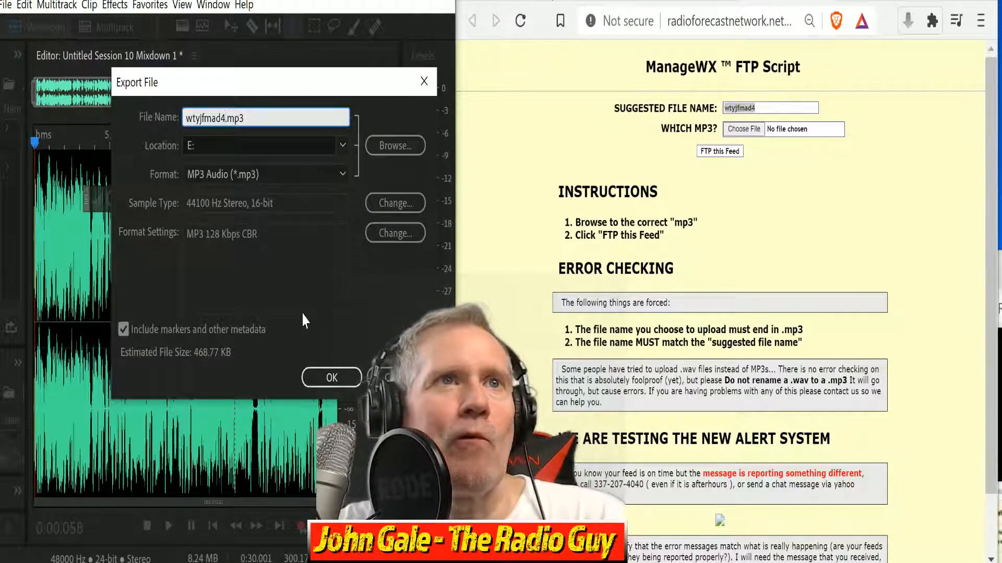
left_click(333, 376)
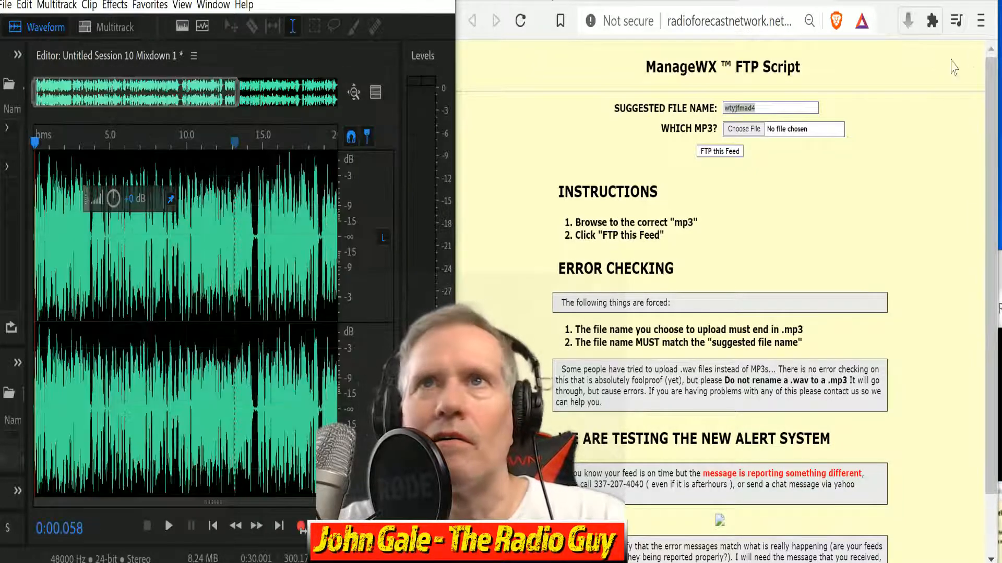
In the browser's ManageWX FTP form, choose wtyjfmad4.mp3 from E:, send the feed and close the results window.
left_click(751, 133)
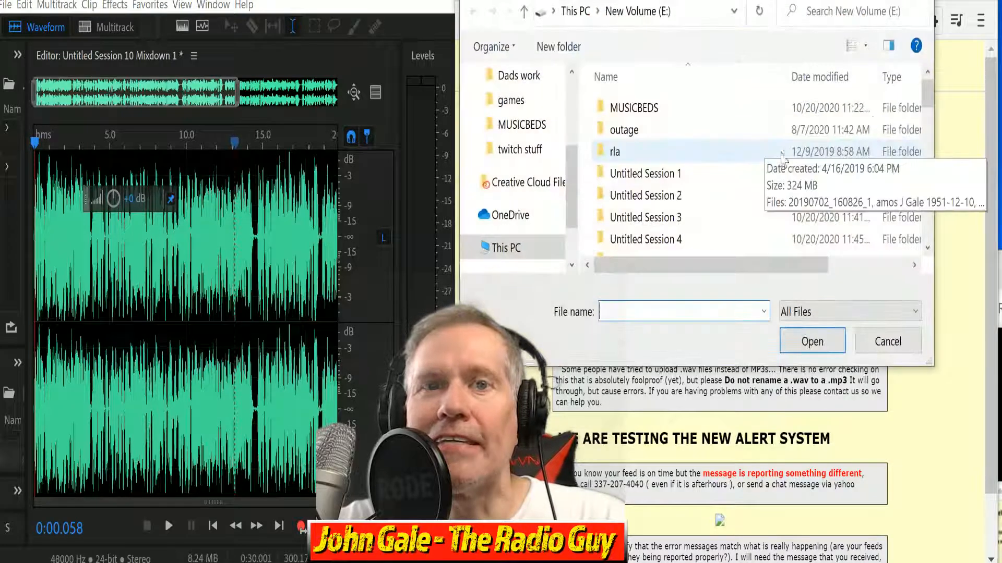
left_click_drag(932, 99, 927, 221)
left_click_drag(848, 0, 841, 161)
scroll(617, 409, "down", 1)
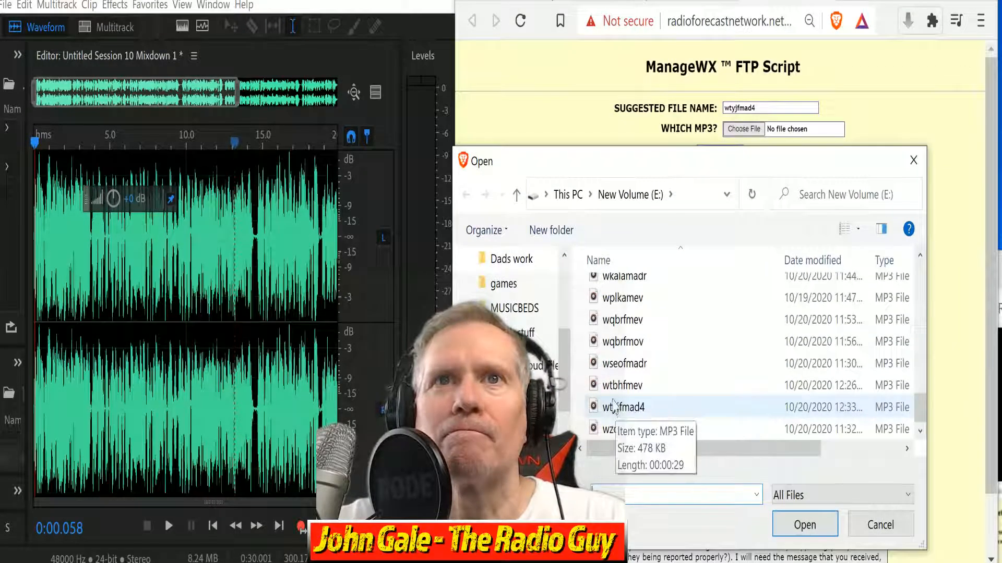
left_click(625, 412)
left_click(805, 525)
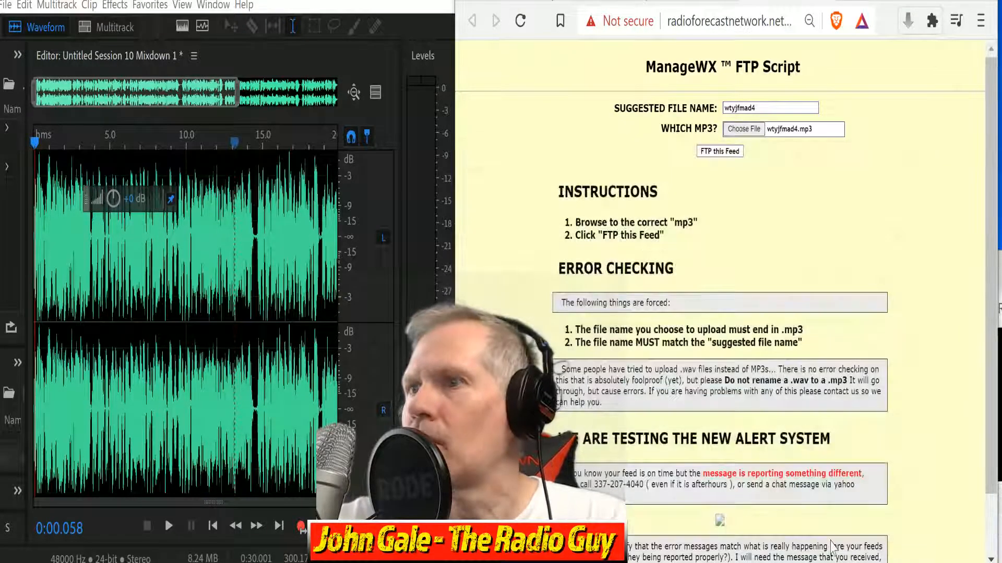
left_click(719, 153)
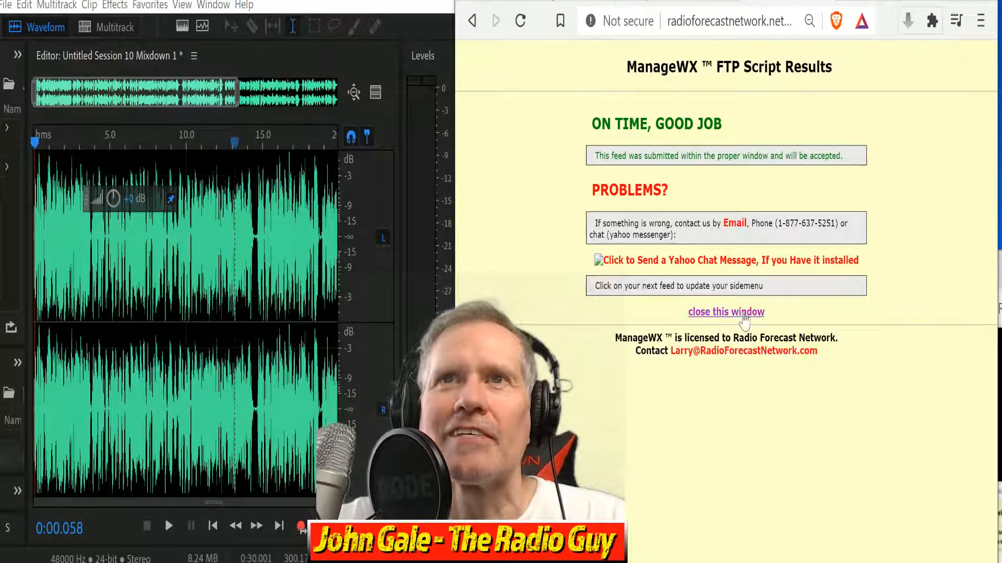
left_click(745, 313)
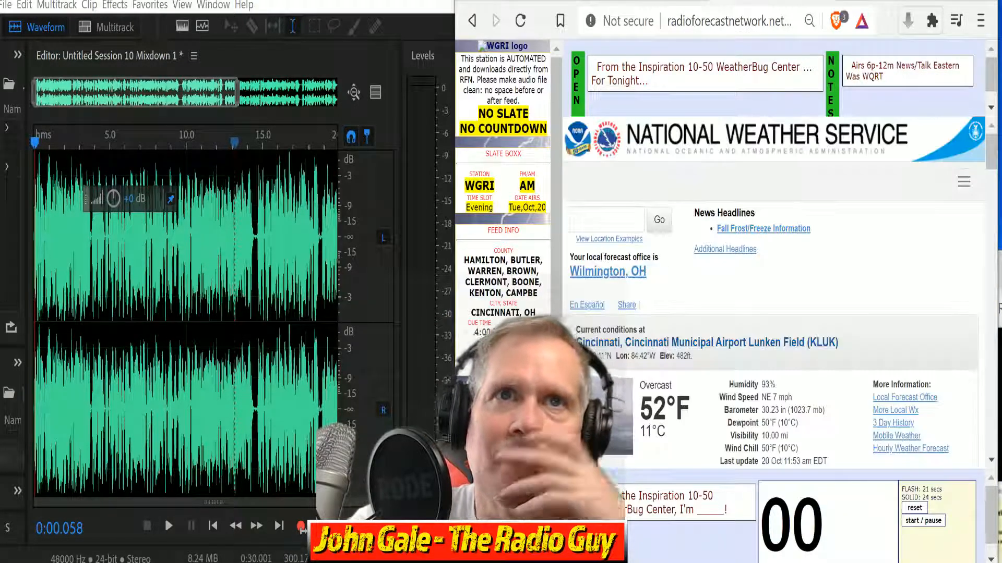
In Audition, close all open files without saving any changes.
left_click(6, 5)
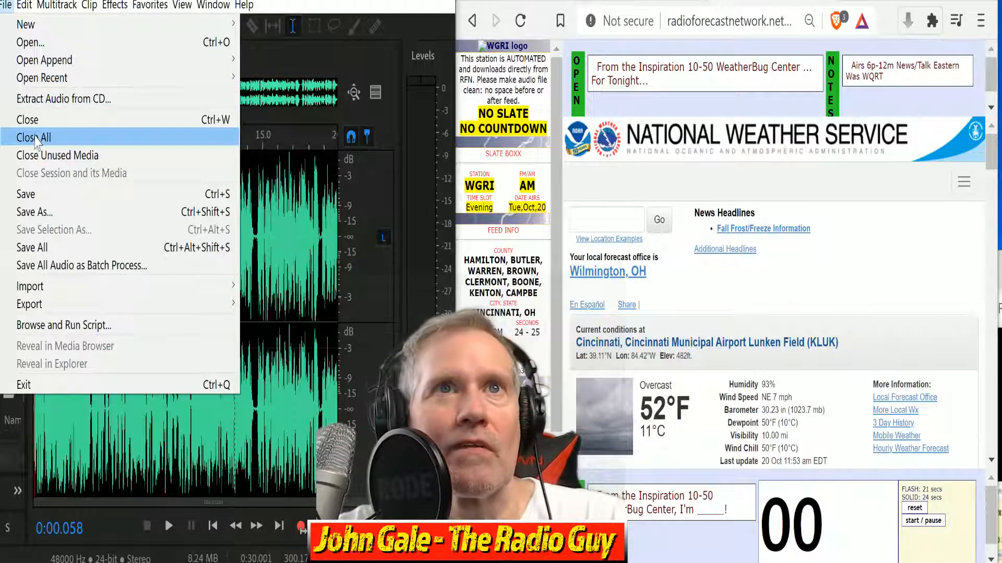
left_click(39, 138)
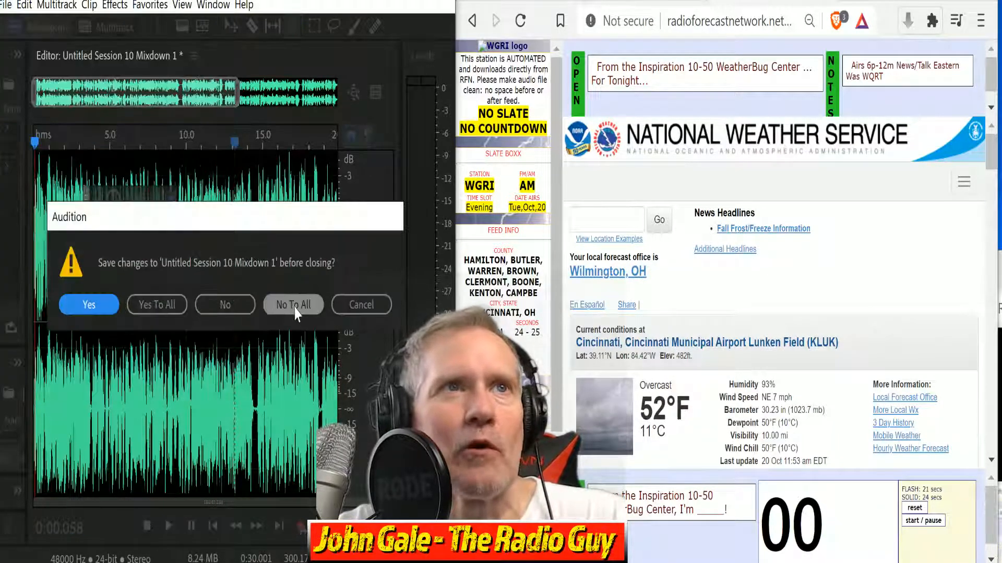
left_click(294, 306)
Create a new multitrack session on E: named Untitled Session 11 from the template containing the WGRI weather music bed.
key("ctrl+n")
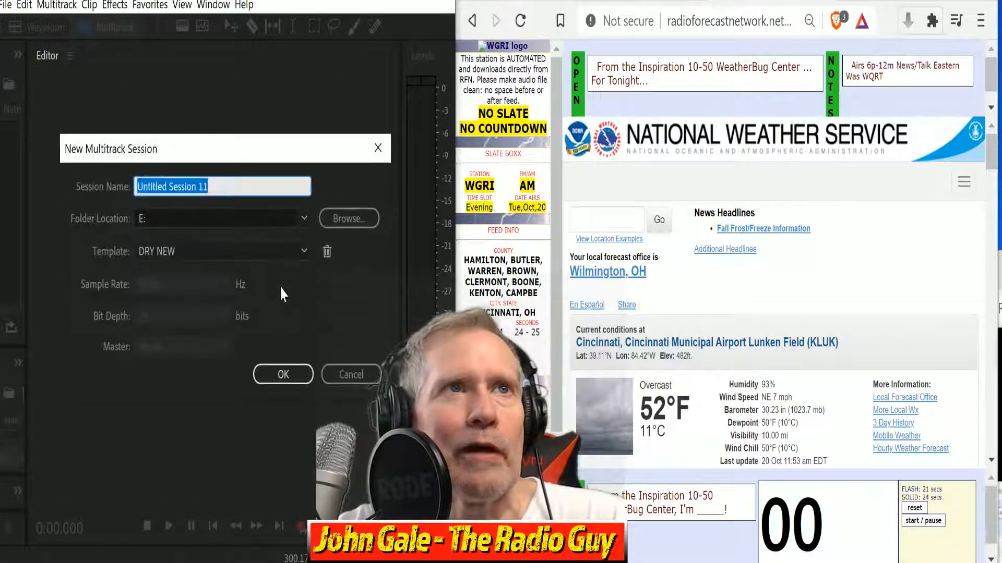
left_click(304, 252)
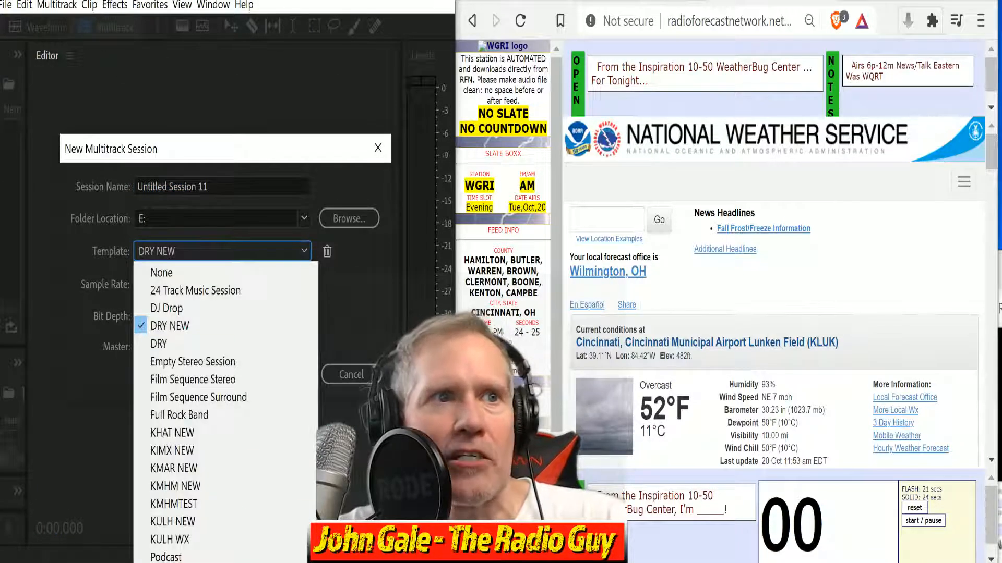
scroll(224, 417, "down", 3)
left_click(285, 428)
left_click(282, 376)
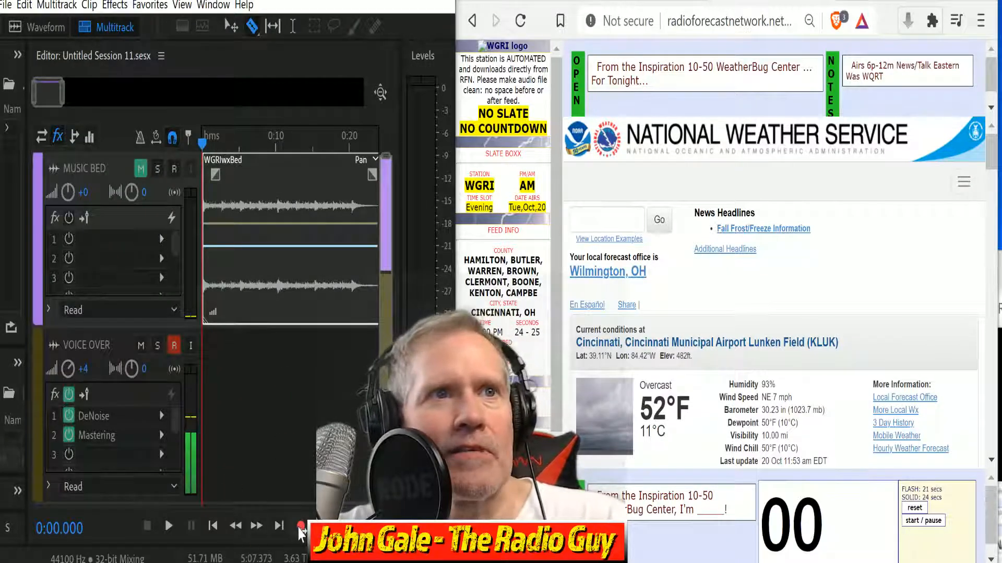
Record the WGRI evening forecast on the voice-over track, reading the Cincinnati detailed forecast and timing the take with the page's timer.
left_click(301, 527)
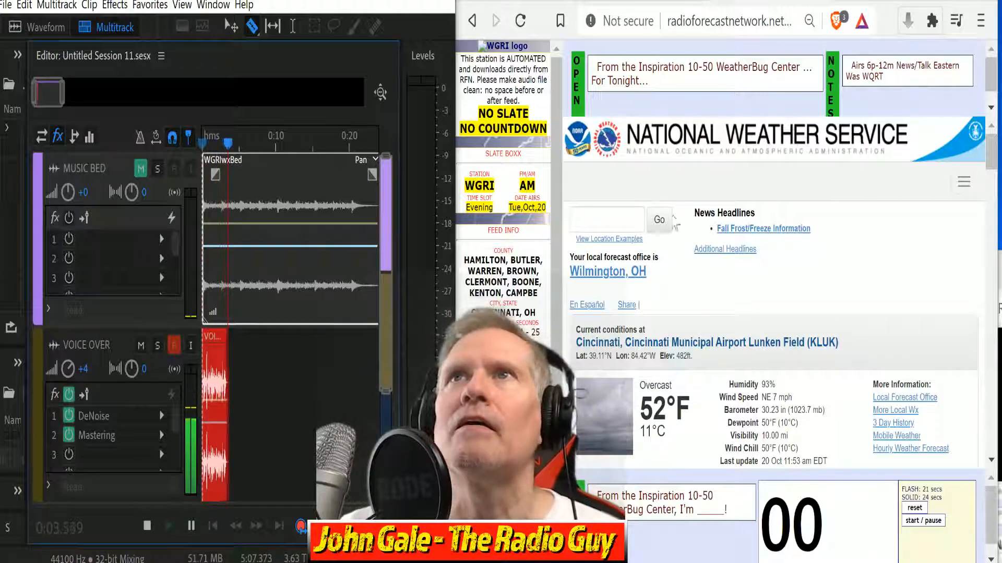
scroll(784, 198, "down", 2)
scroll(785, 198, "down", 4)
scroll(855, 295, "down", 4)
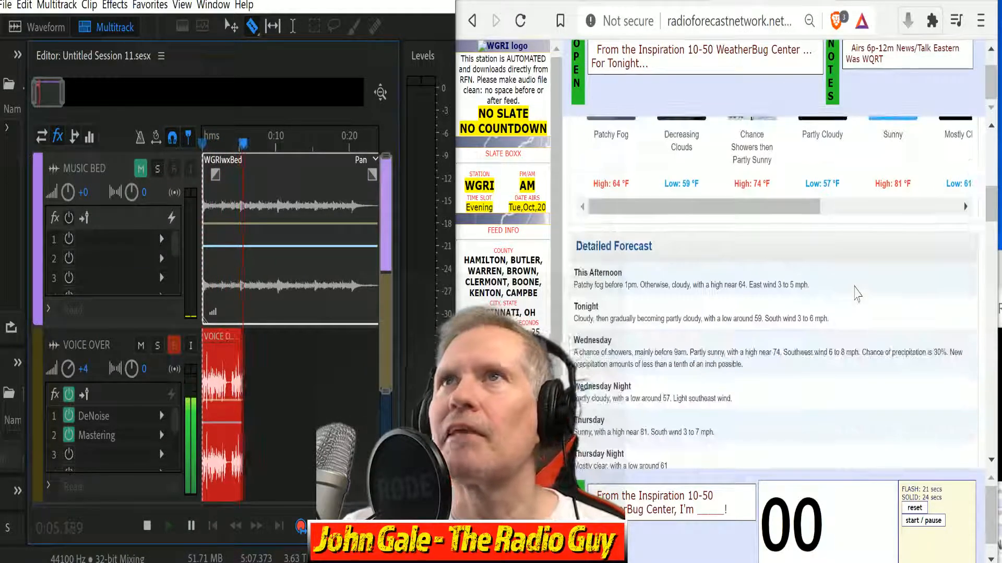
scroll(851, 297, "up", 6)
scroll(843, 301, "up", 3)
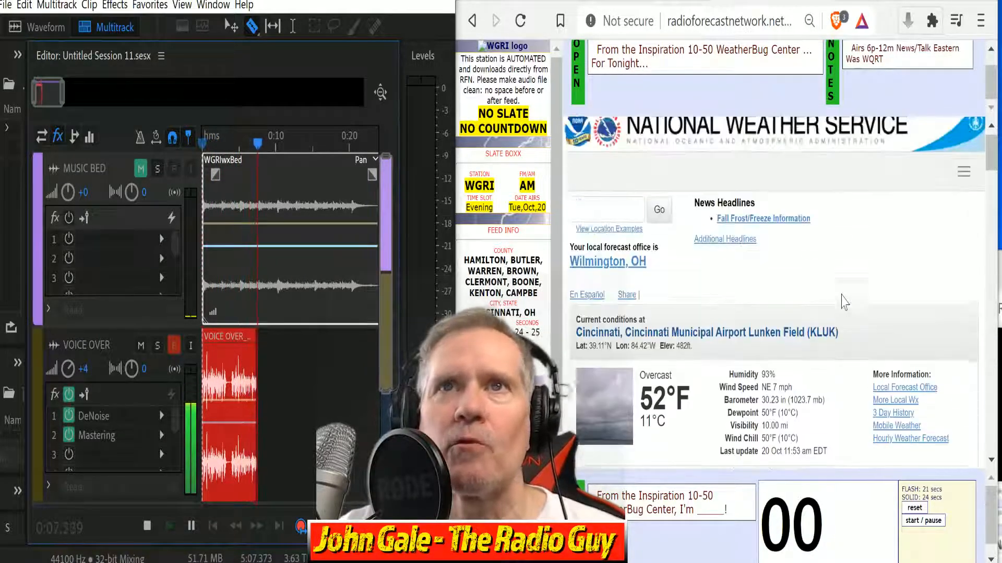
scroll(844, 297, "down", 5)
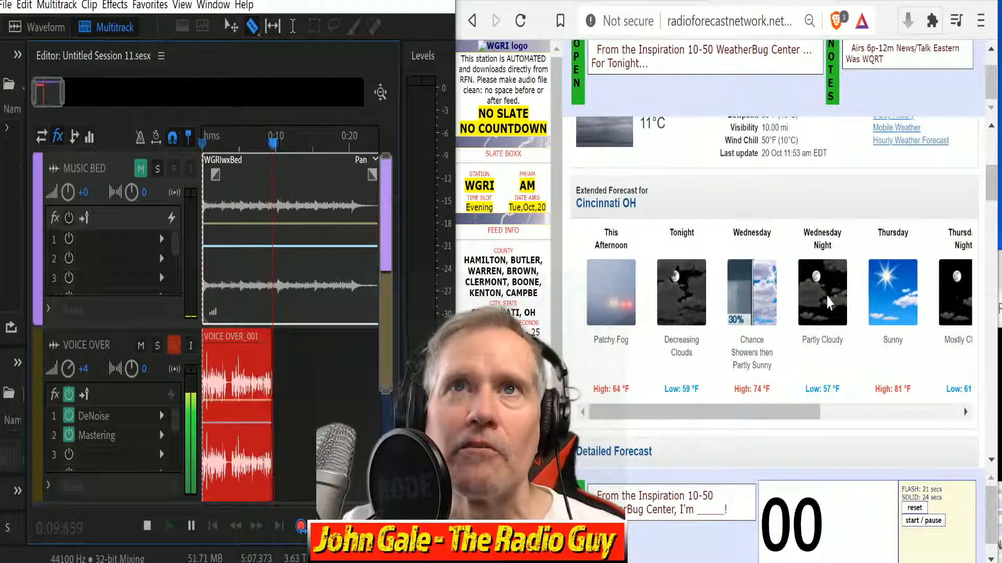
scroll(820, 315, "down", 5)
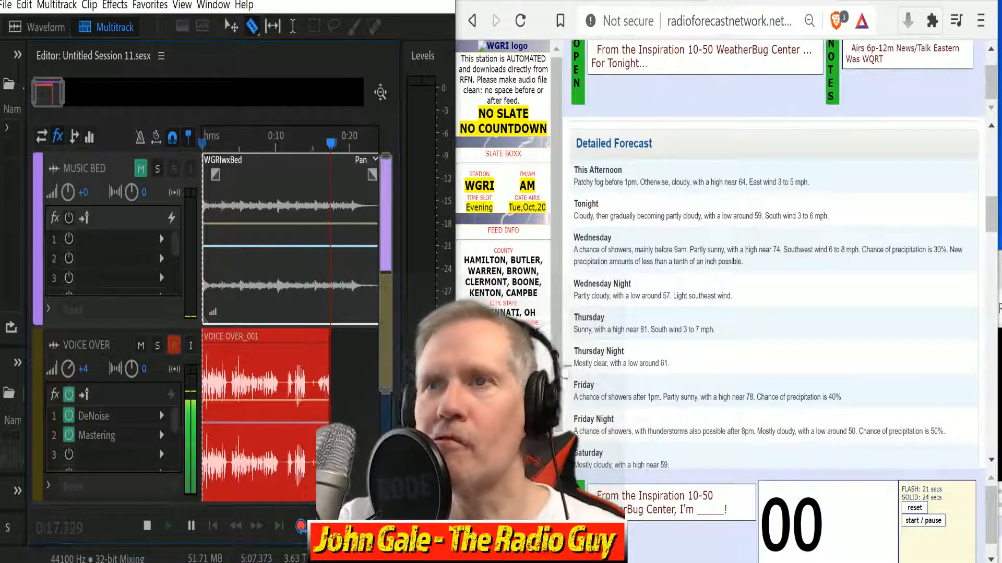
left_click(922, 522)
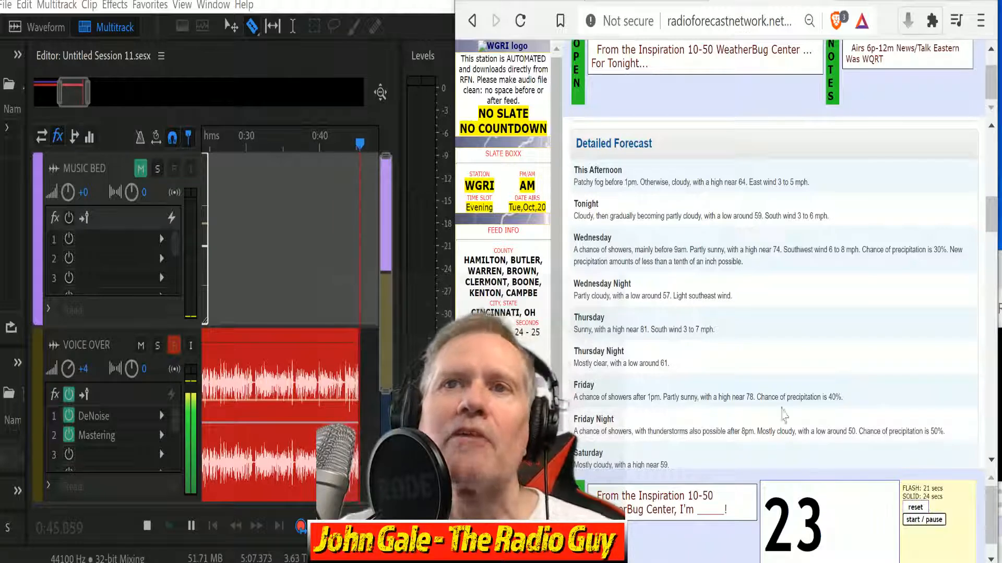
left_click(153, 525)
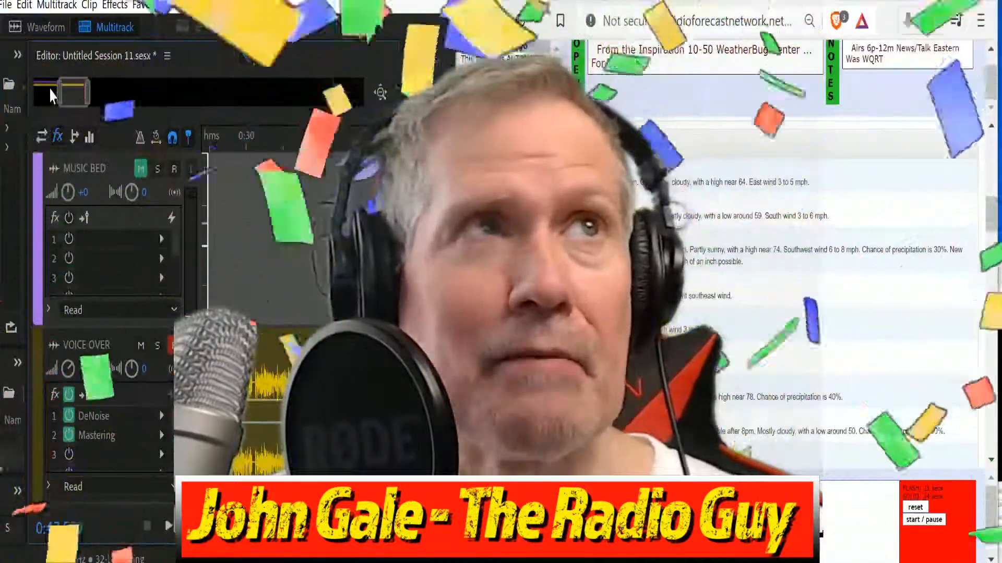
Move the voice-over clip to the start of the session and mix it down to a new file with the music bed unmuted.
scroll(52, 96, "up", 3)
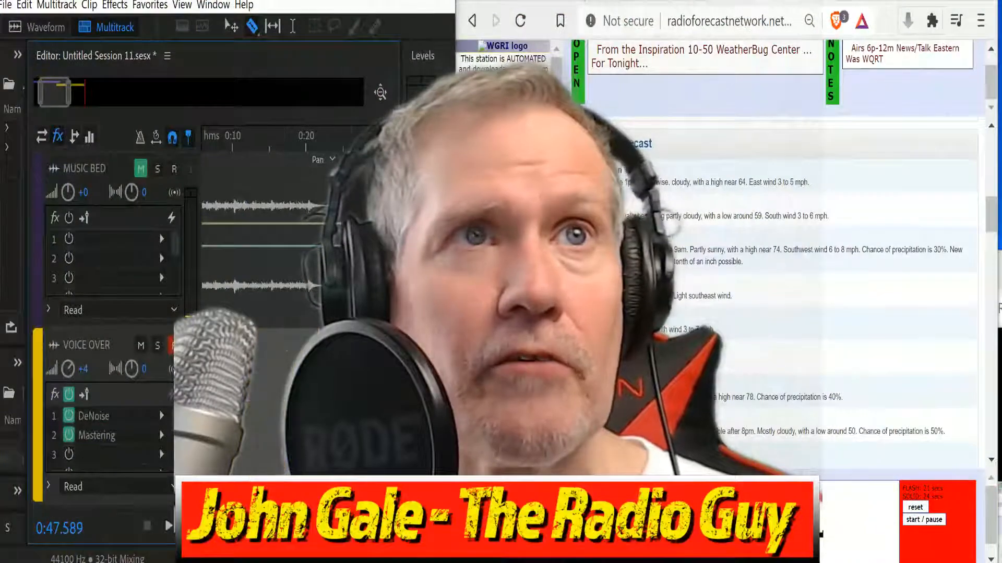
left_click_drag(360, 339, 8, 415)
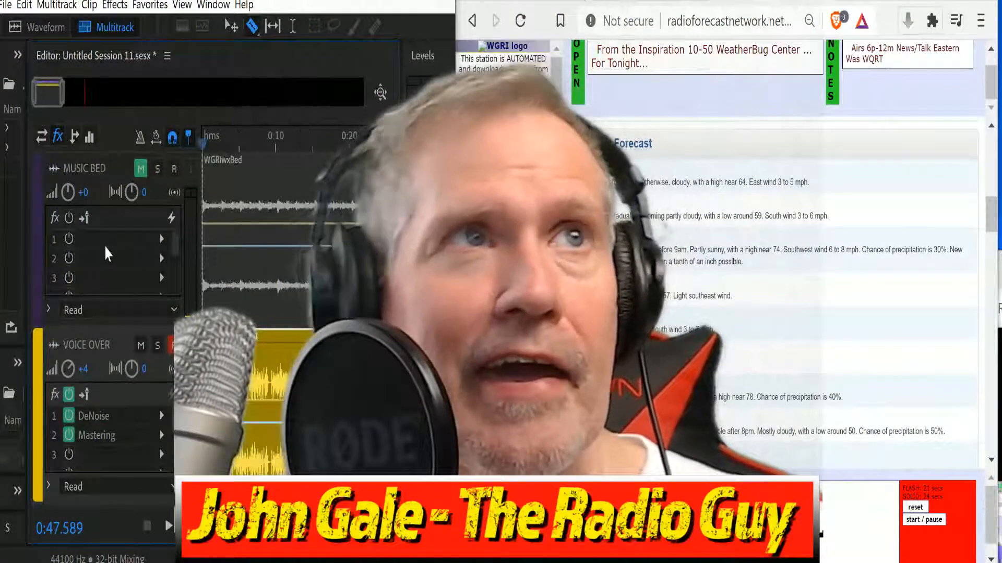
left_click(140, 168)
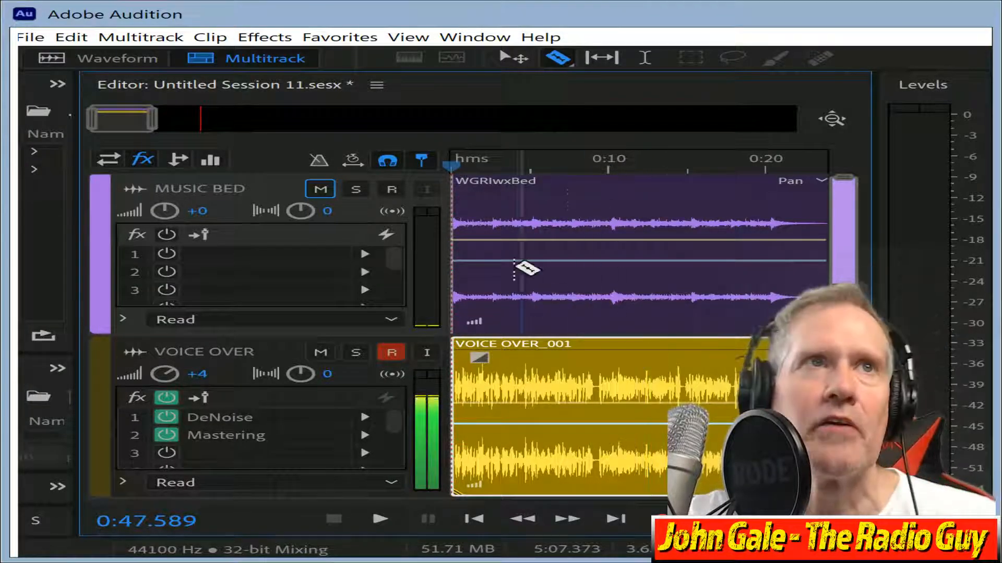
key("ctrl+alt+shift+m")
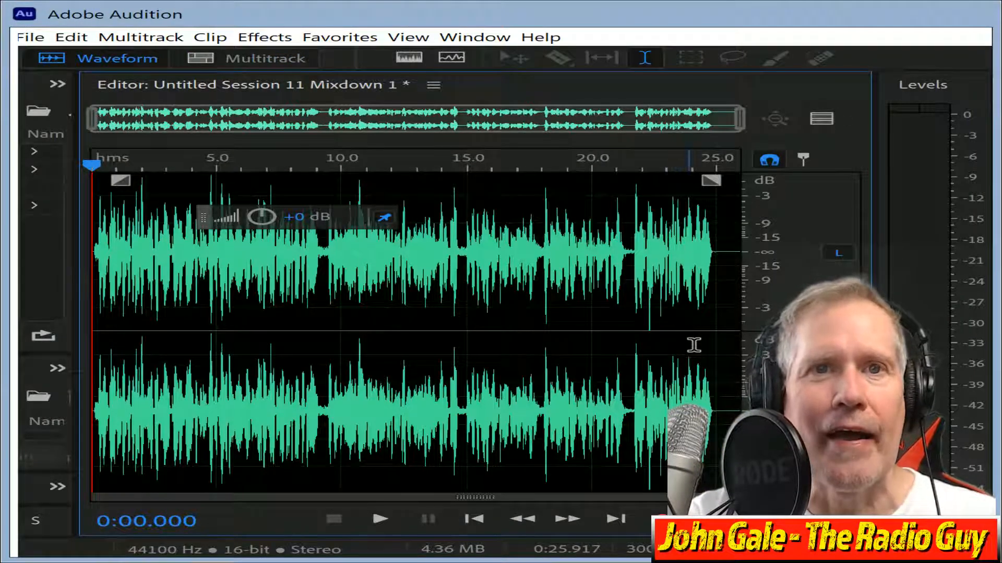
Play the entire mixdown to check the recording.
key("ctrl+a")
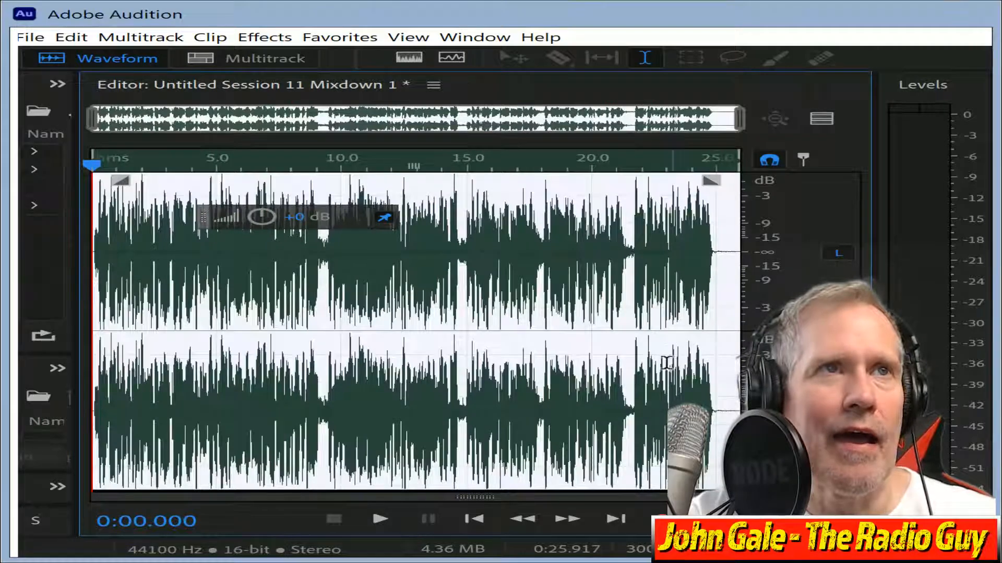
left_click(385, 519)
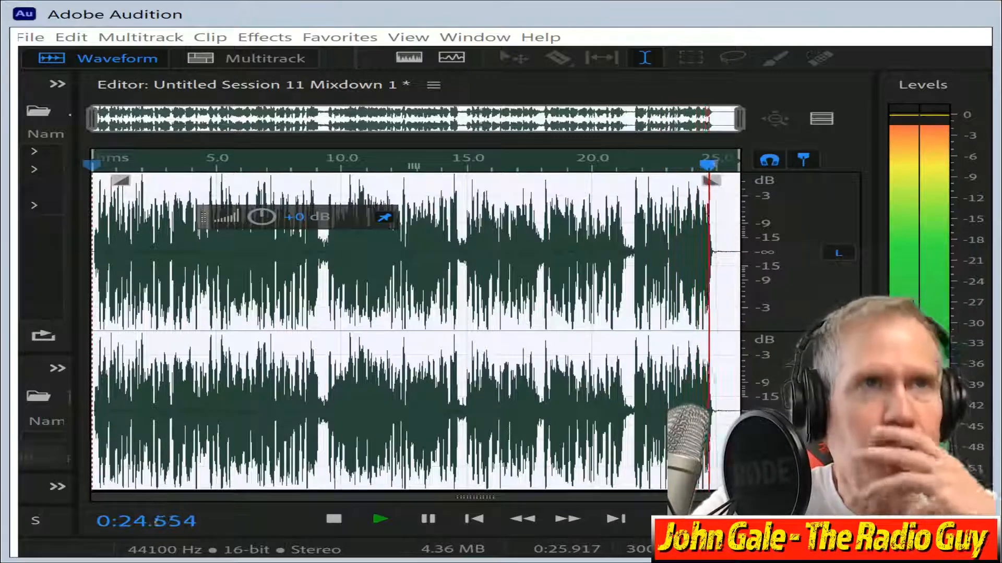
left_click(339, 521)
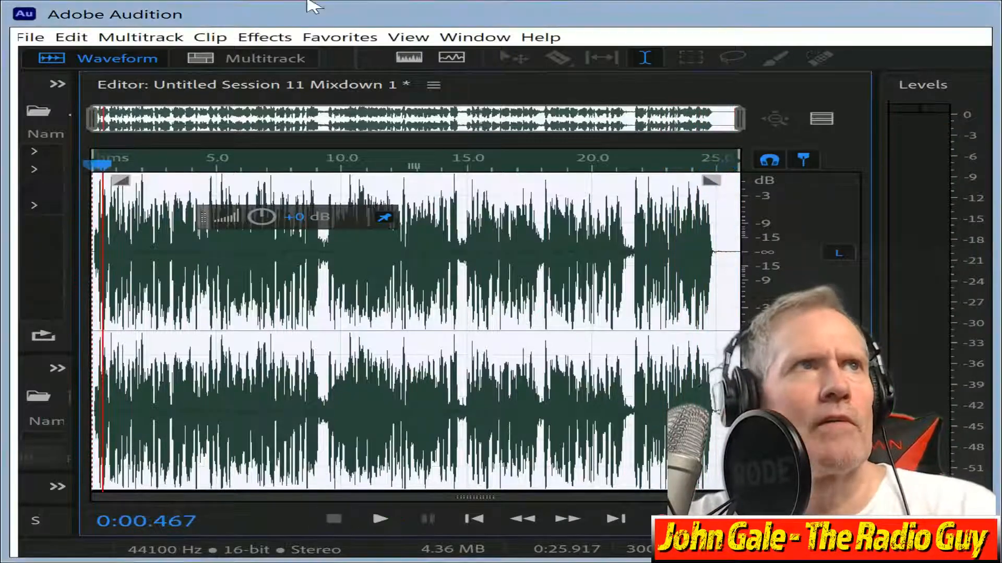
Delete the silent tail of the mixdown from about 25.0 seconds to the end.
left_click_drag(94, 123, 664, 199)
left_click(546, 249)
key("shift+Home")
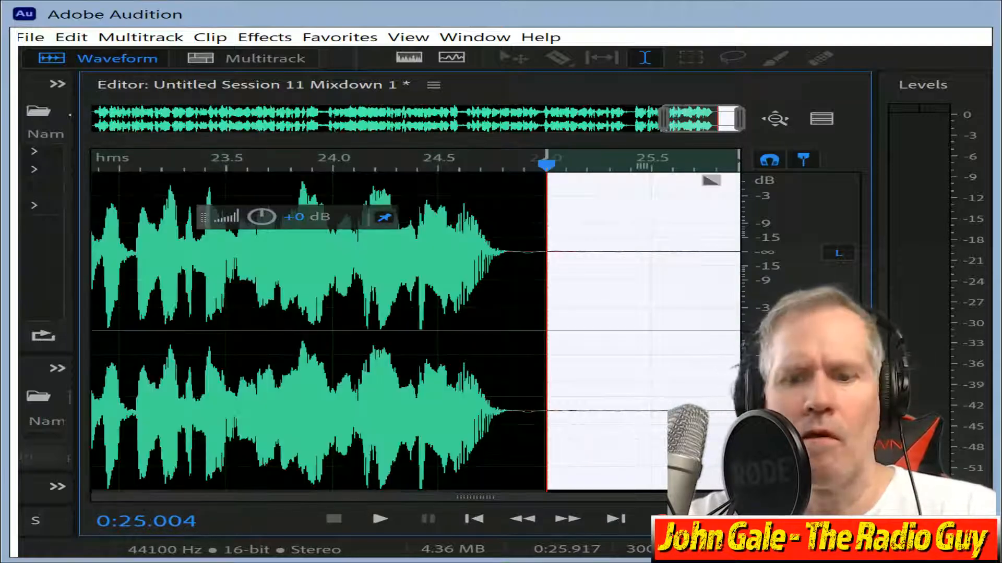
key("End")
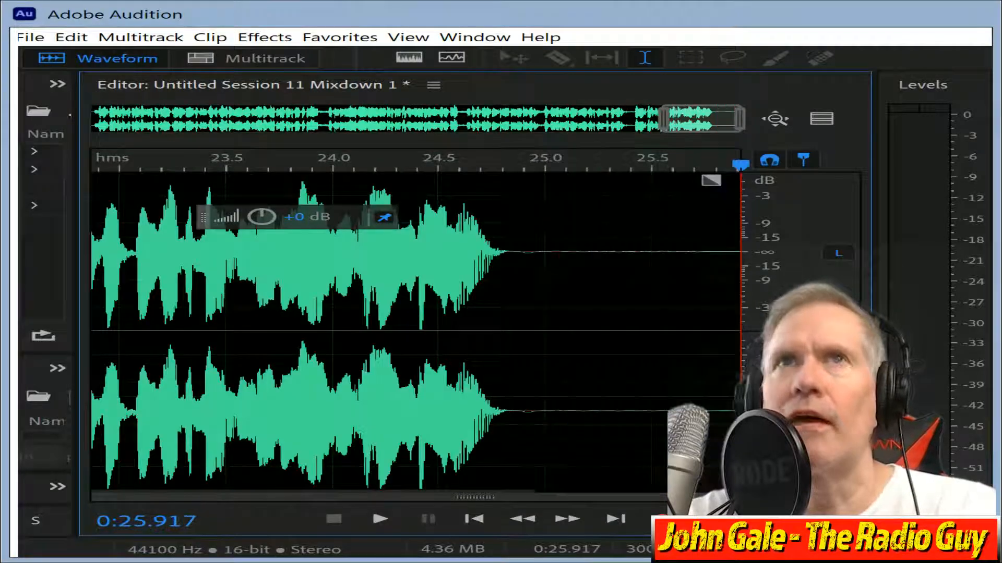
left_click(571, 244)
left_click(550, 249)
key("shift+End")
key("Delete")
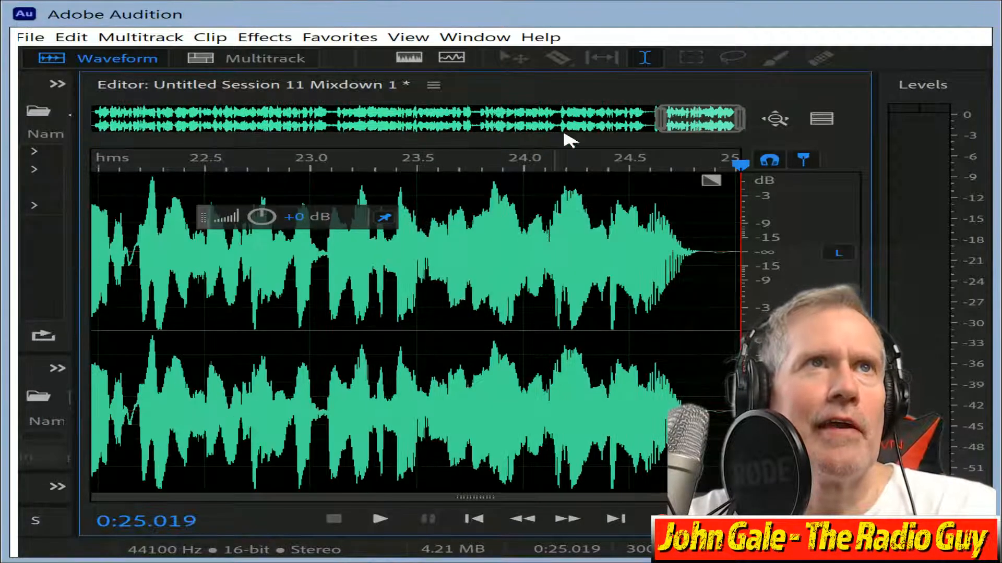
Delete the short silence before the first word at the start of the mixdown.
left_click_drag(693, 123, 18, 102)
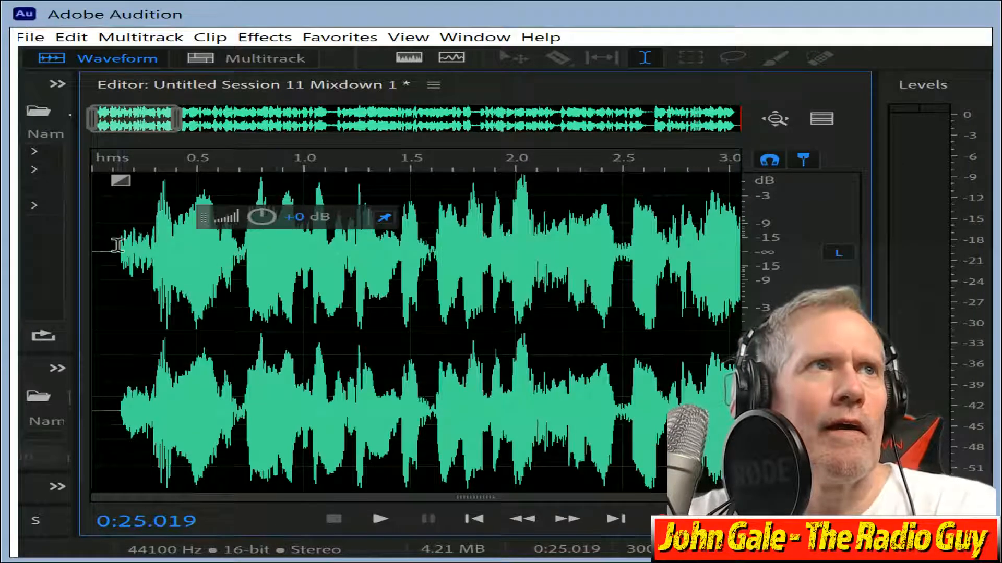
left_click_drag(118, 245, 20, 176)
key("Delete")
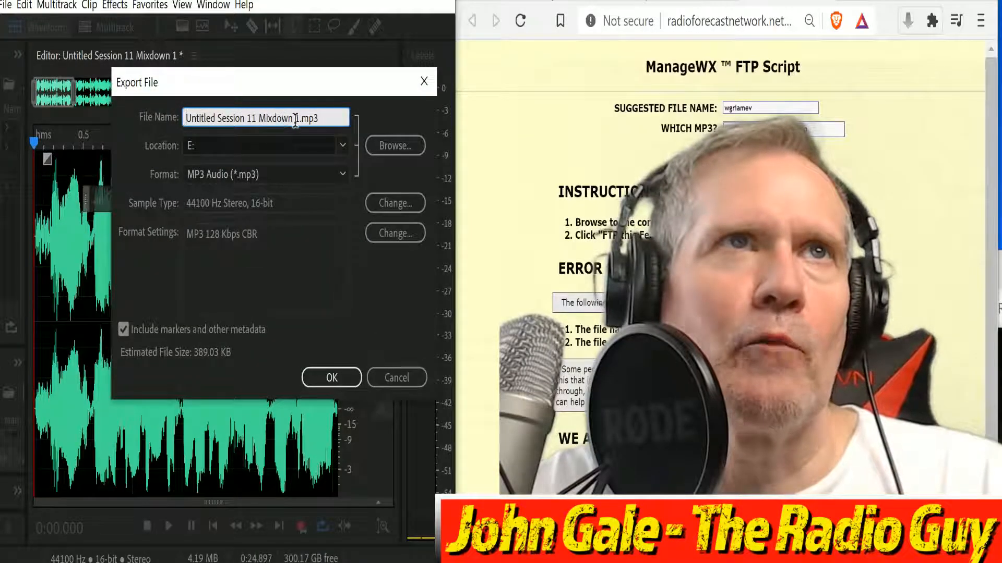
Export the mixdown to E: as the 128 Kbps MP3 wgriamev.mp3, overwriting the existing file.
left_click_drag(300, 118, 186, 118)
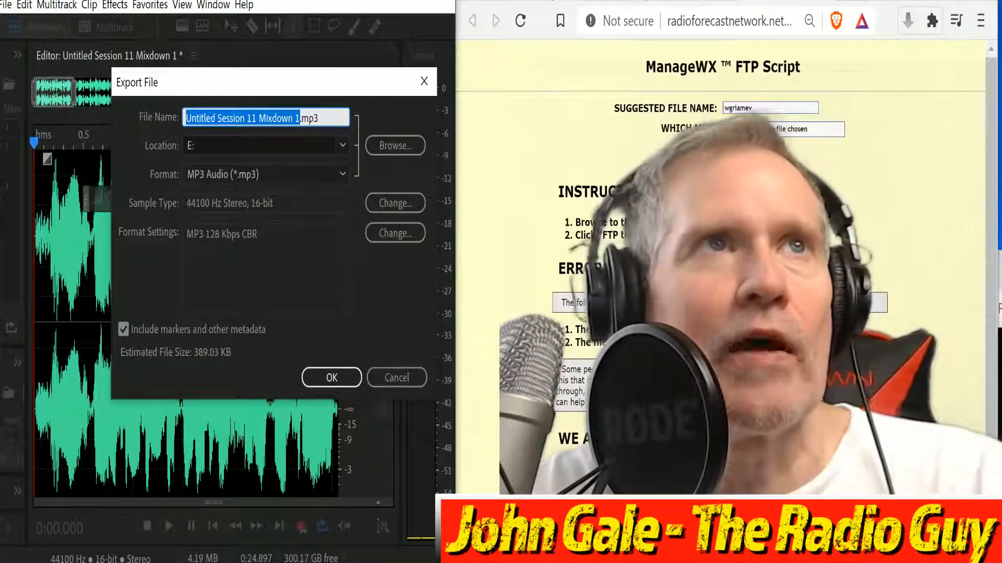
type("wgriamev")
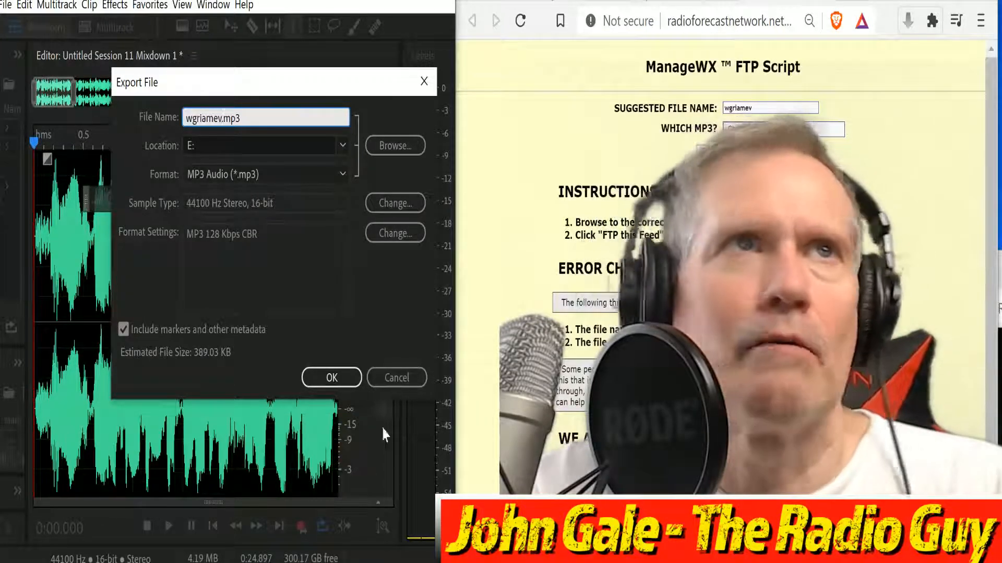
left_click(324, 377)
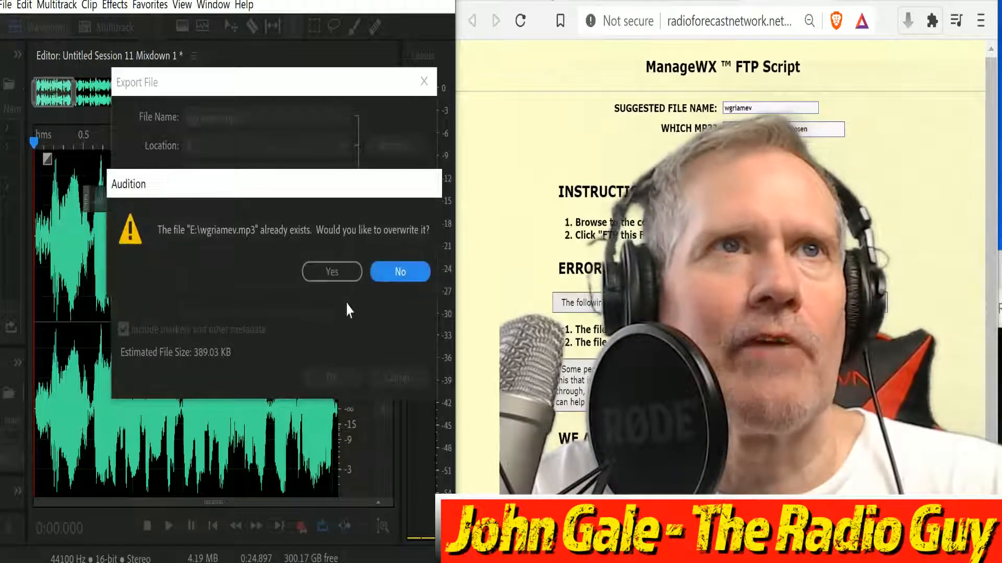
left_click(332, 271)
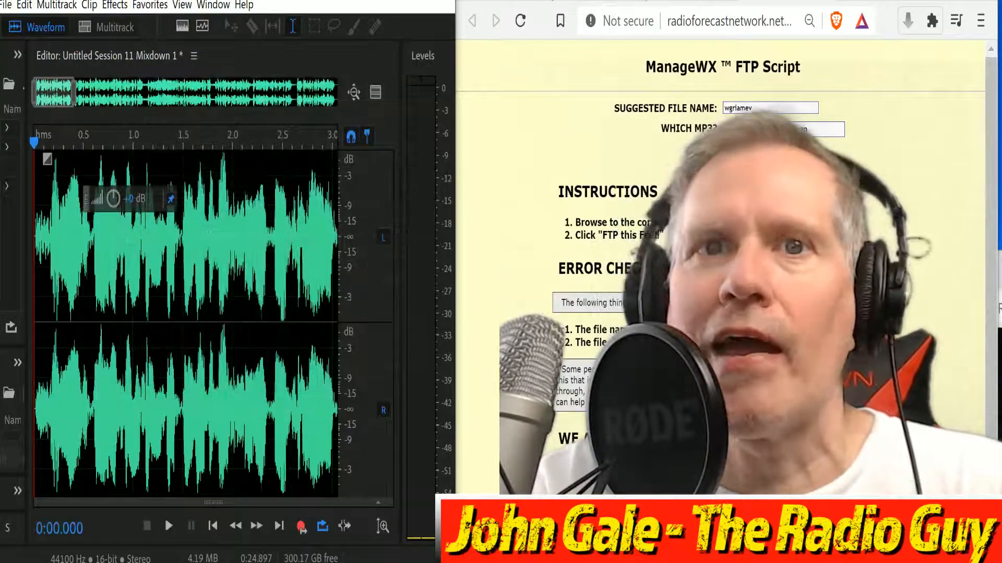
In the browser's ManageWX FTP form, choose wgriamev.mp3 from E:, send the feed and close the results window.
left_click(746, 129)
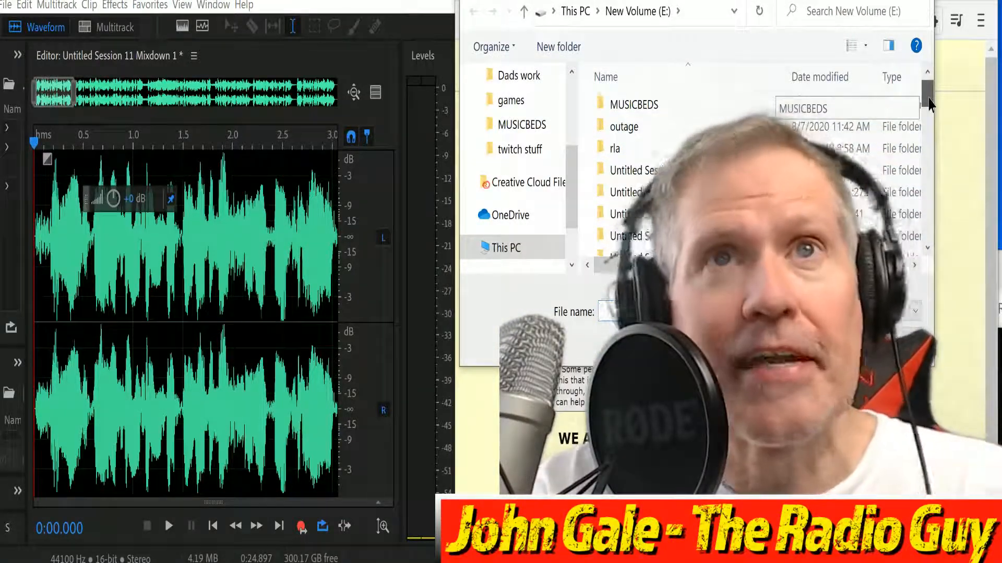
left_click_drag(929, 103, 918, 208)
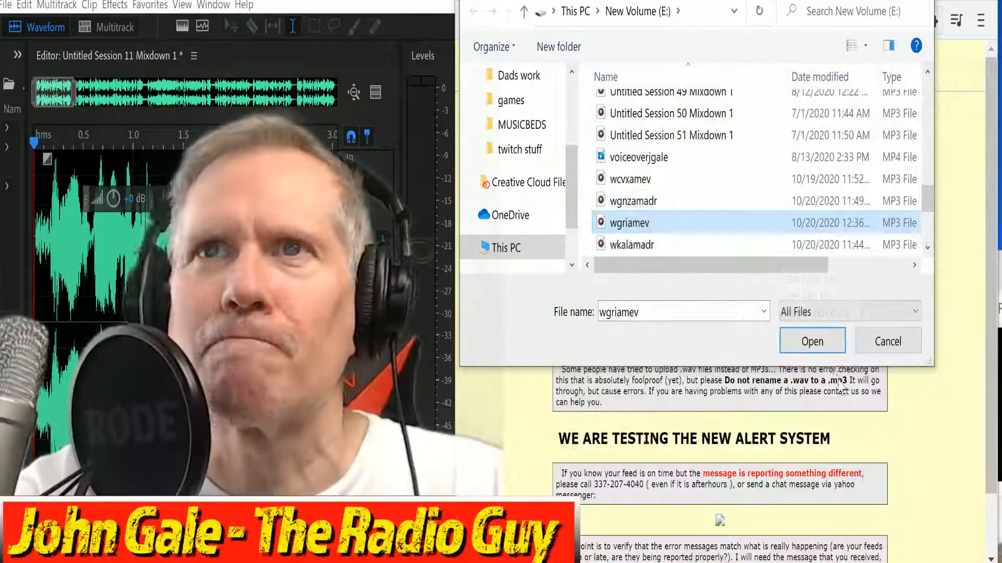
left_click(812, 342)
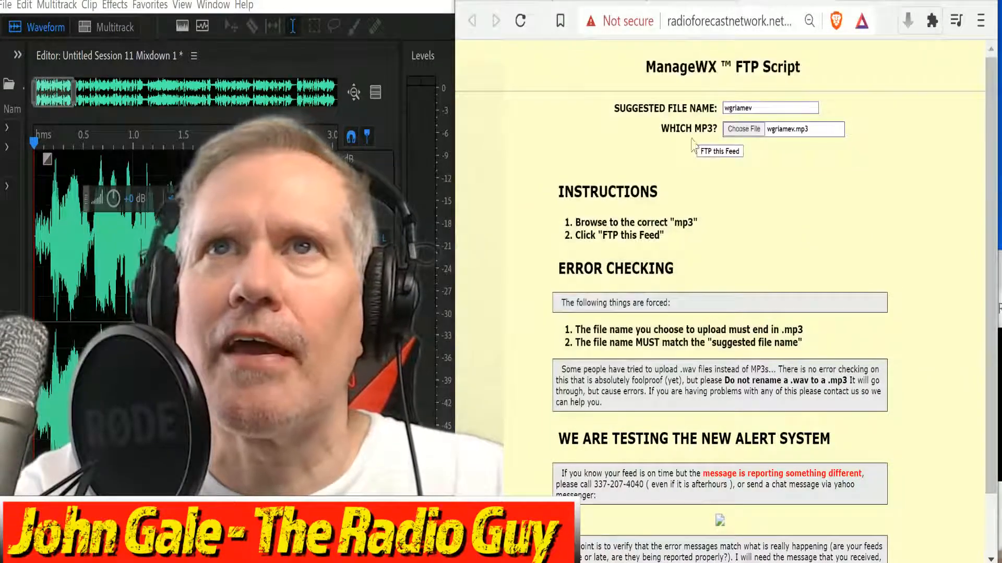
left_click(717, 153)
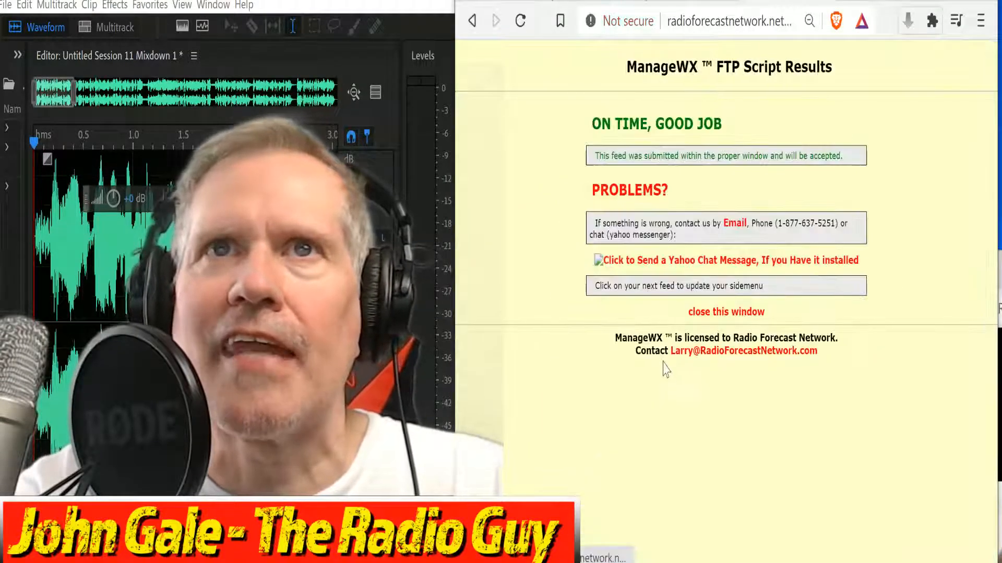
left_click(739, 313)
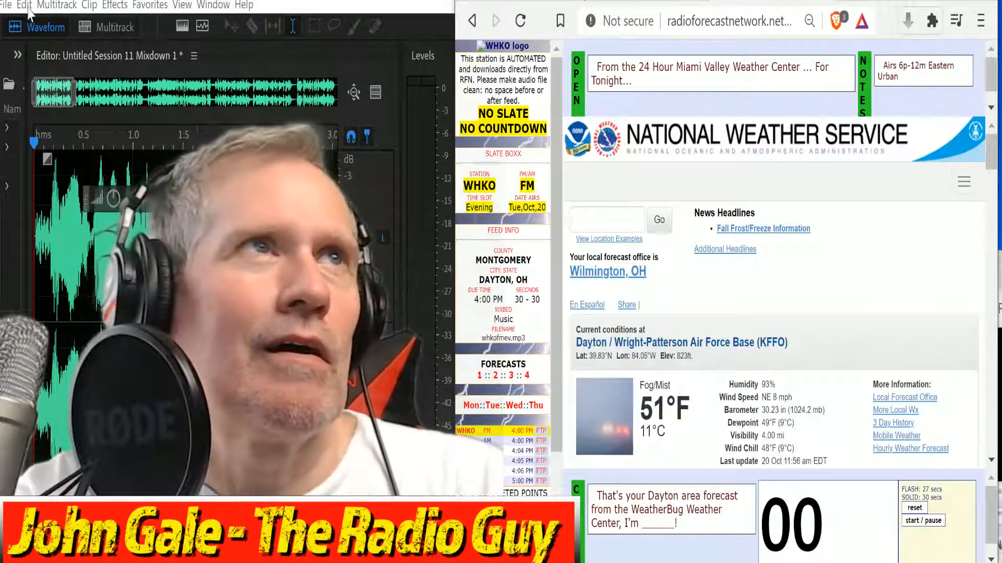
In Audition, close all open files without saving any changes.
left_click(7, 6)
left_click(78, 152)
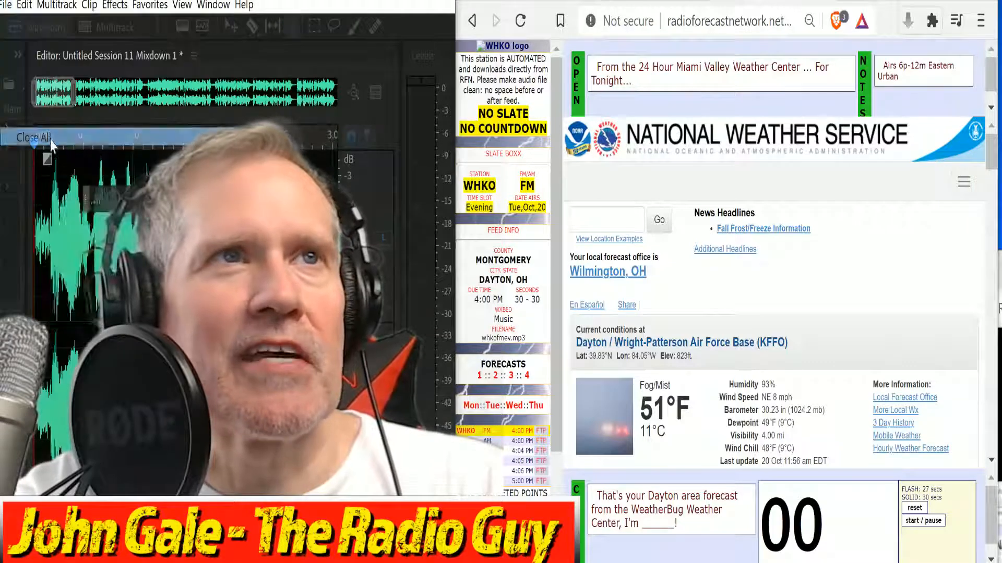
left_click(293, 305)
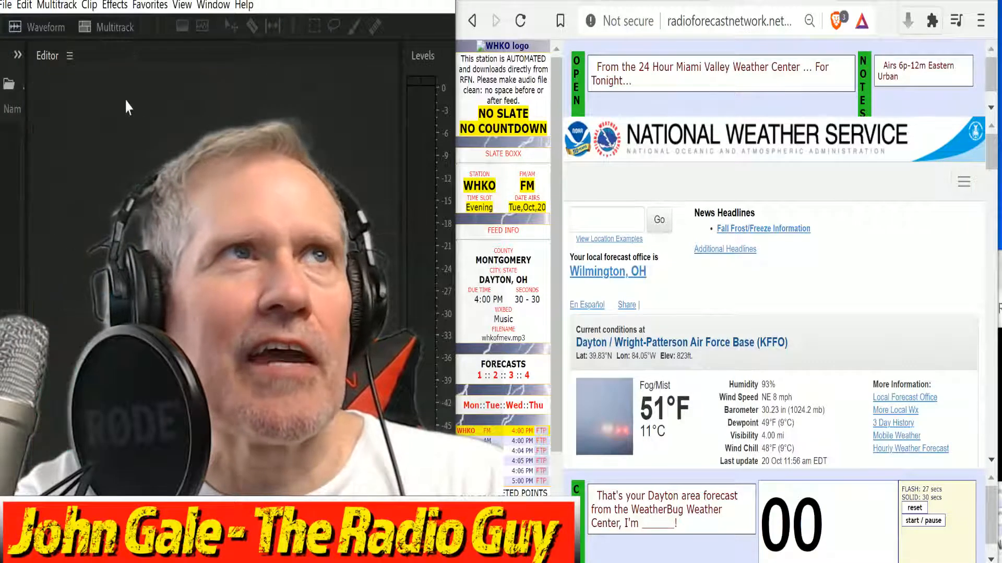
left_click(103, 32)
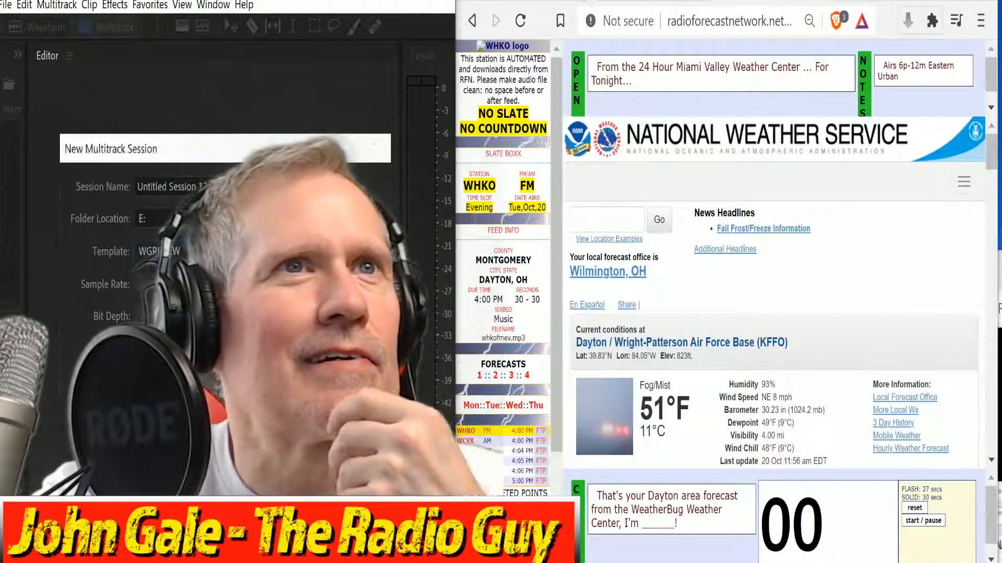
key("Return")
left_click(4, 6)
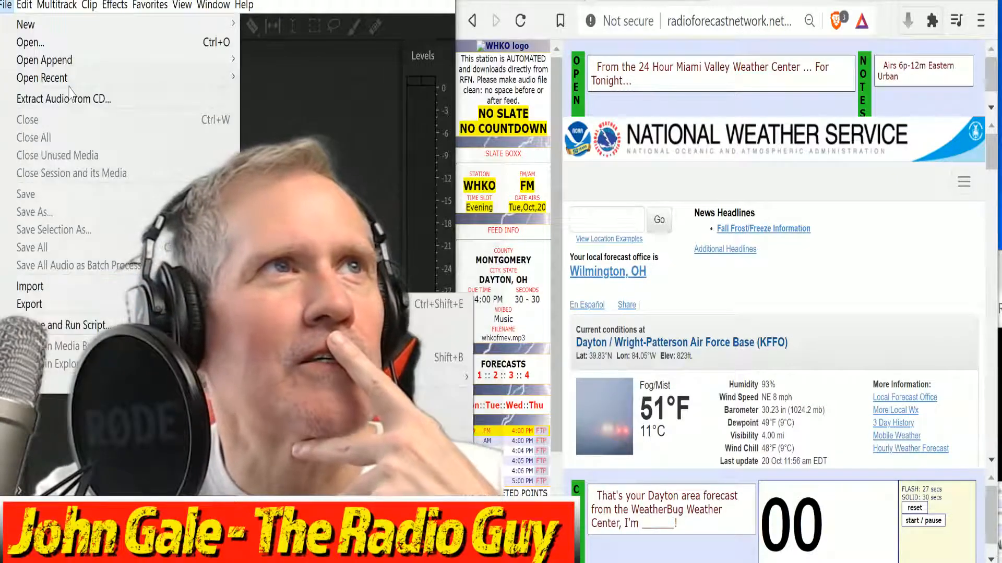
mouse_move(101, 300)
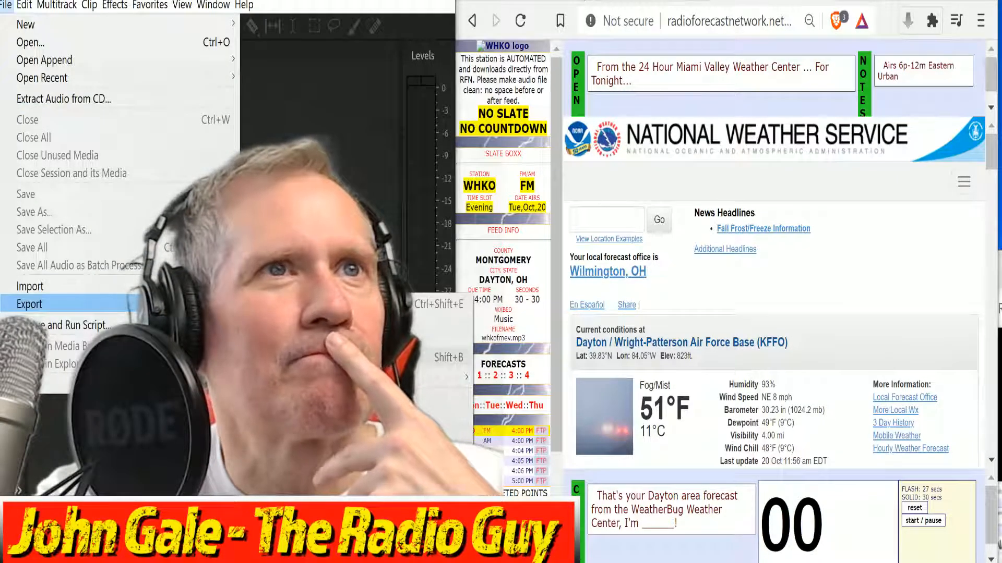
left_click(174, 86)
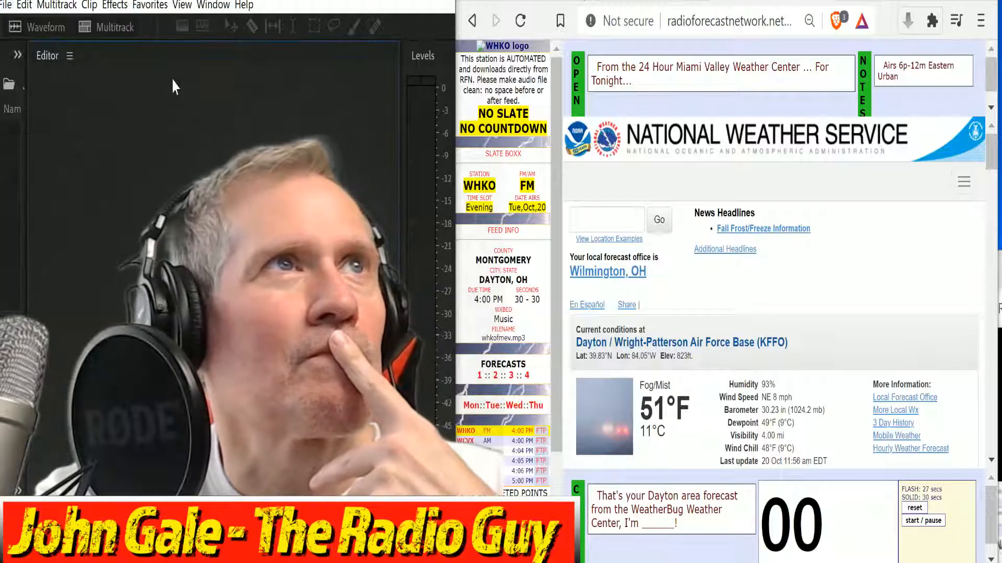
Create a new multitrack session in Audition with the default settings.
left_click(107, 28)
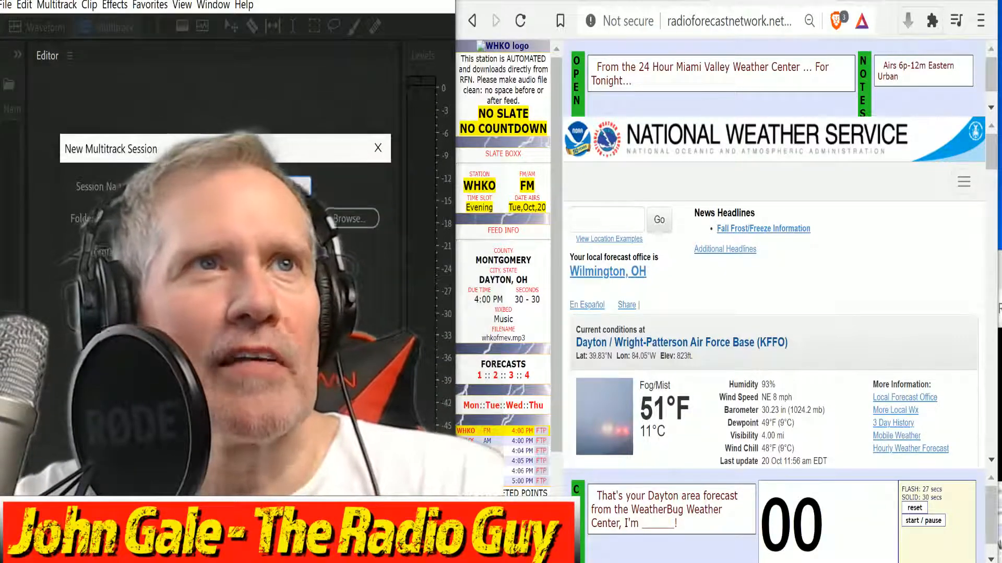
key("Return")
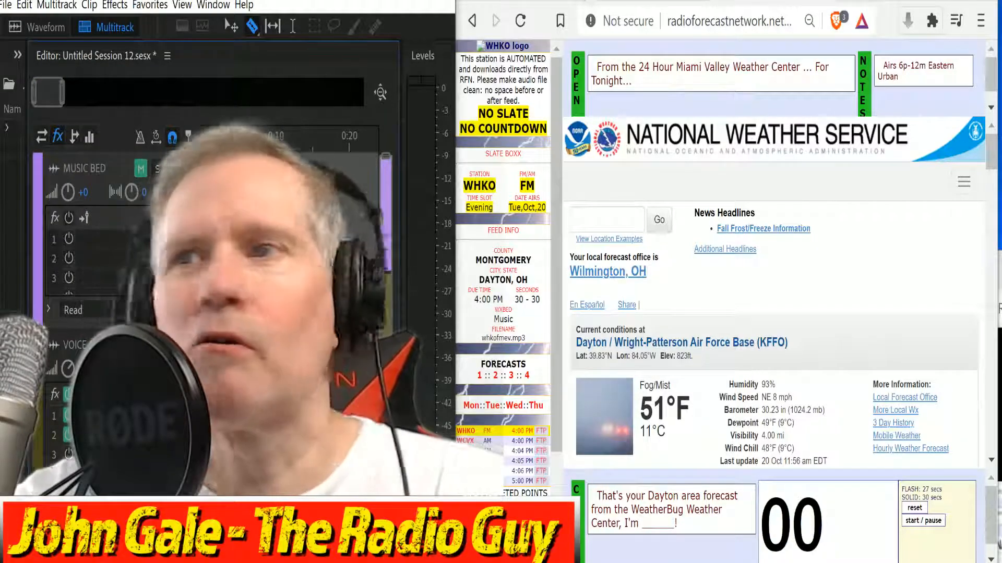
Open New Volume (E:) in File Explorer, look through its folders and MP3 files, and move the window aside.
key("super+s")
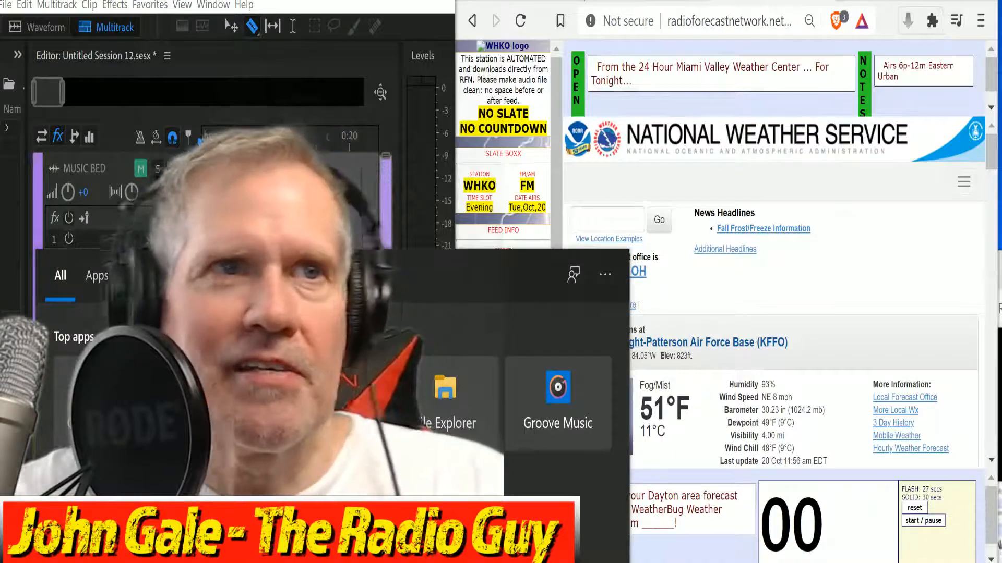
left_click(445, 402)
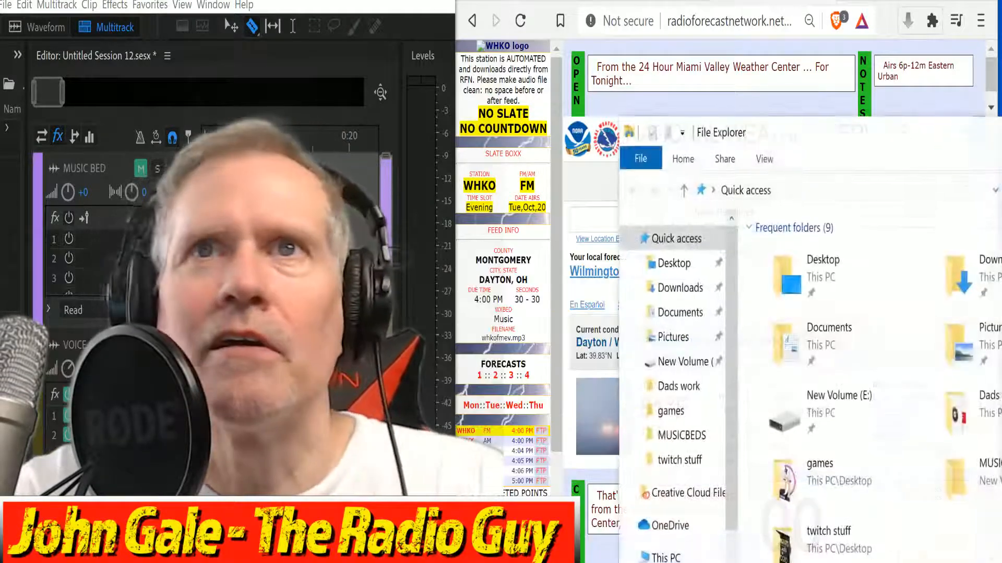
left_click_drag(817, 136, 648, 18)
left_click(657, 278)
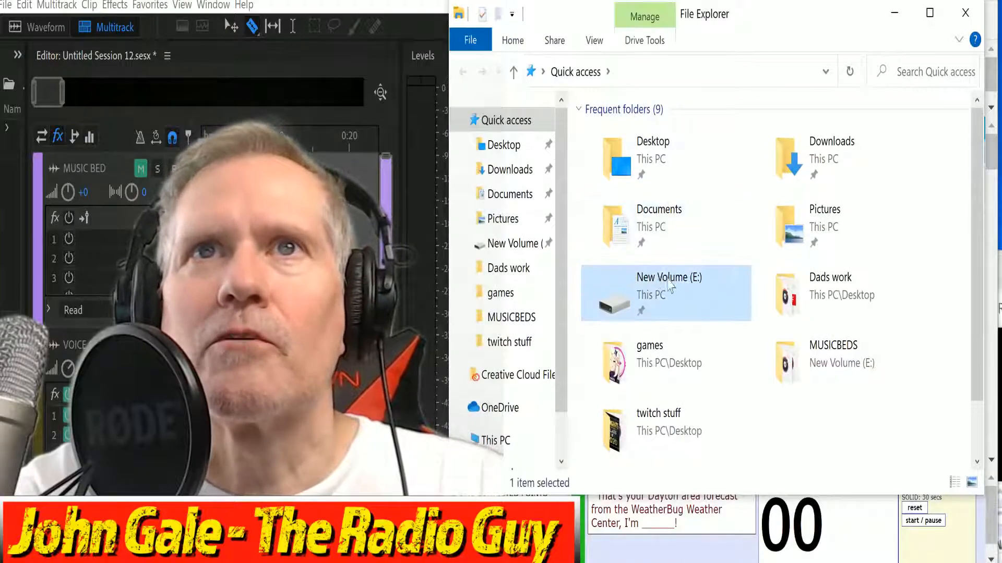
double_click(641, 287)
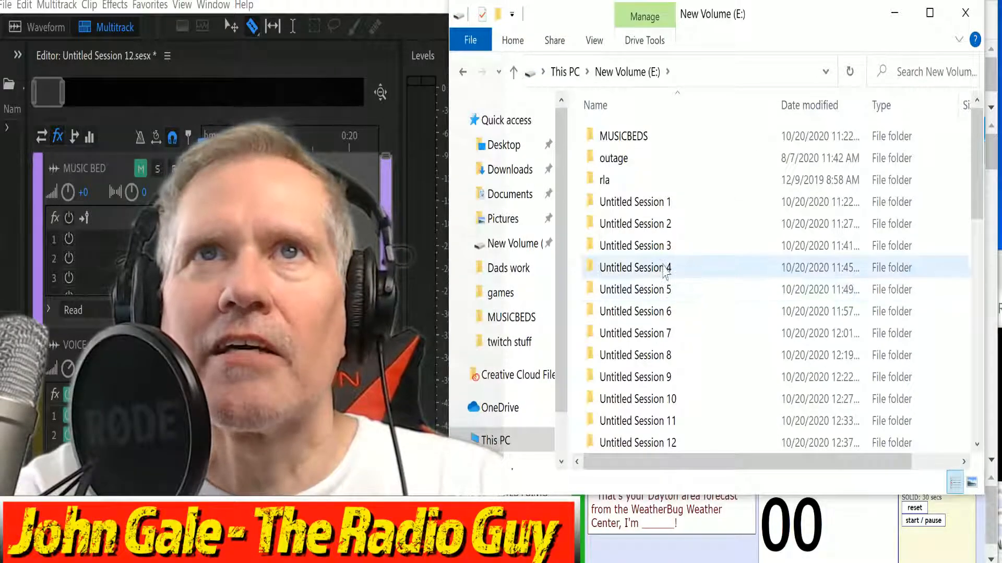
scroll(663, 269, "down", 10)
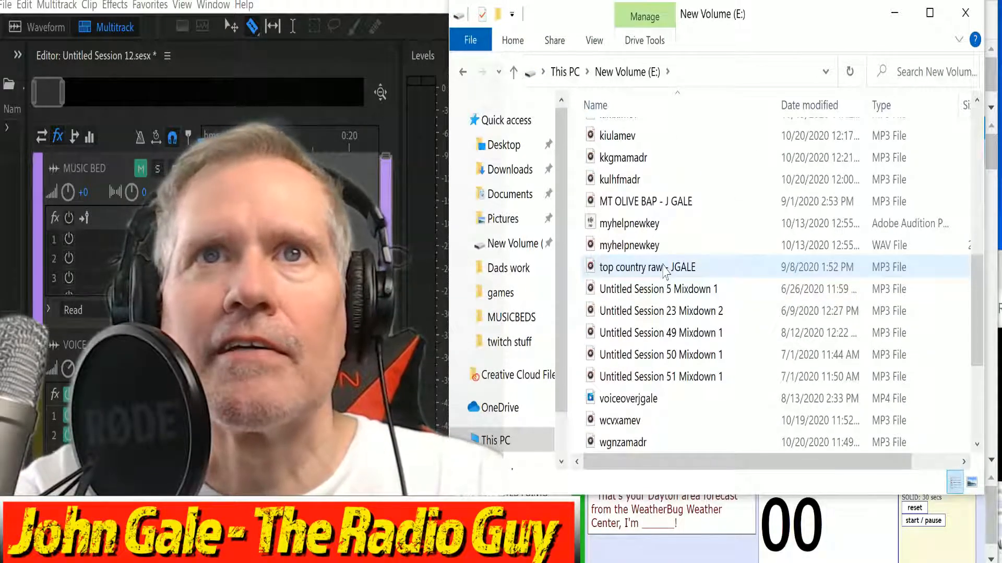
scroll(665, 270, "down", 2)
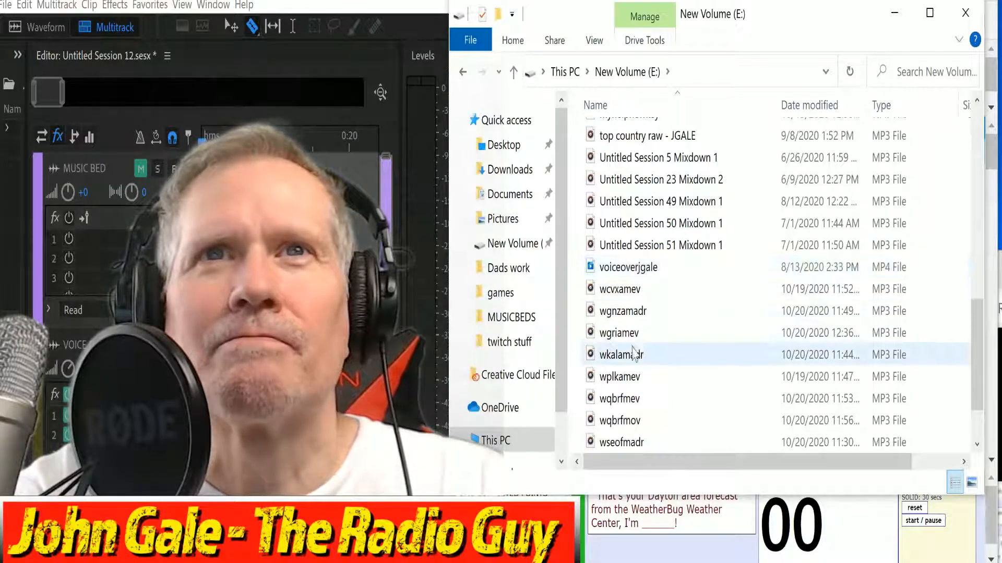
scroll(637, 329, "down", 1)
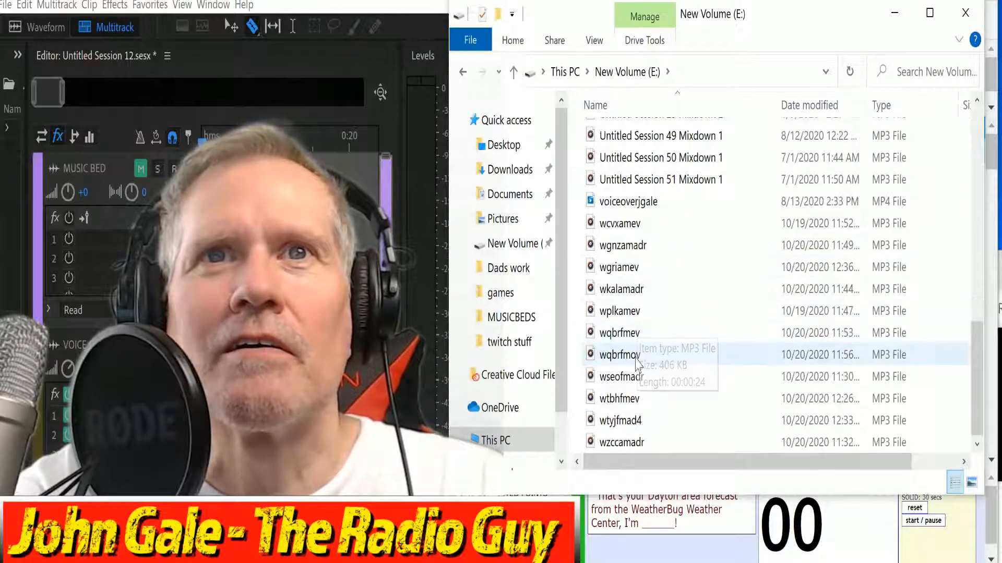
scroll(639, 344, "up", 4)
scroll(639, 344, "down", 3)
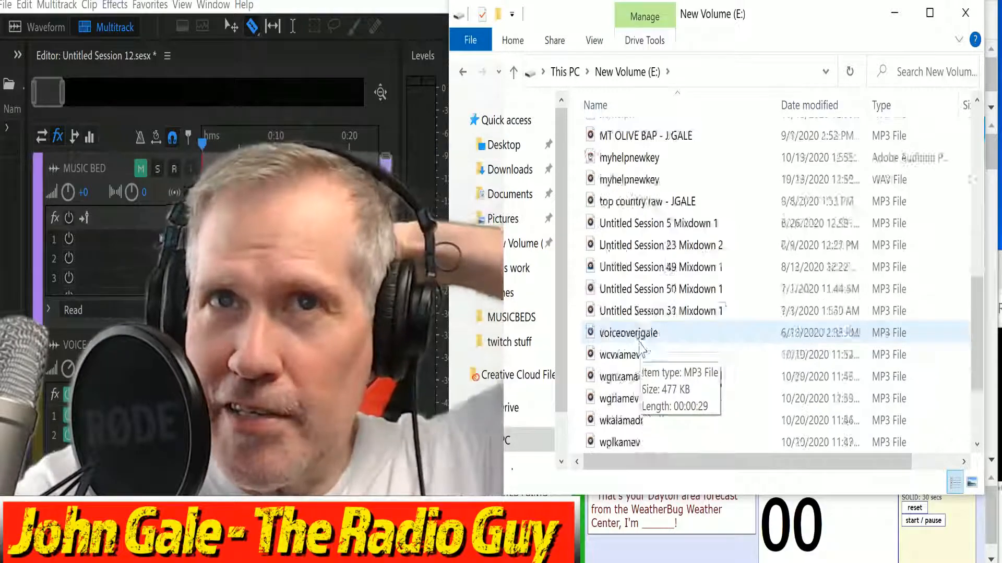
scroll(635, 338, "up", 5)
scroll(635, 338, "up", 4)
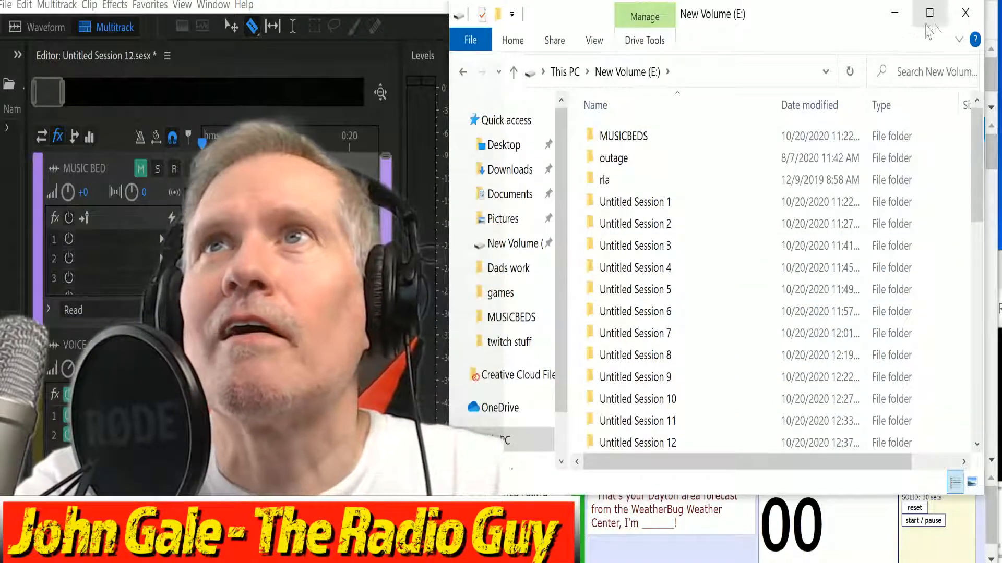
left_click_drag(867, 23, 1001, 203)
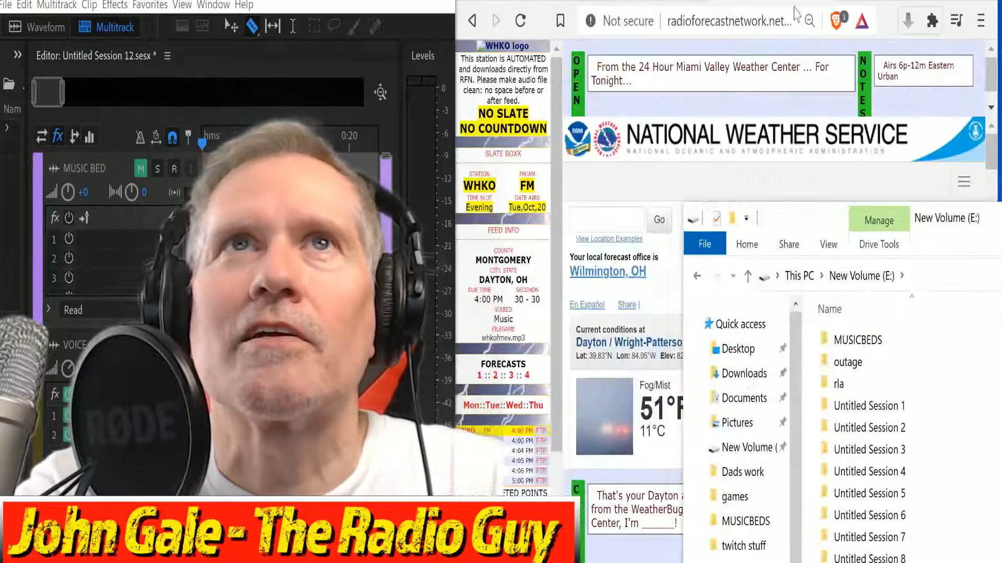
In the browser's Dropbox page, return to the WXBeds folder and open WHKOwxBed .mp3.
left_click(629, 2)
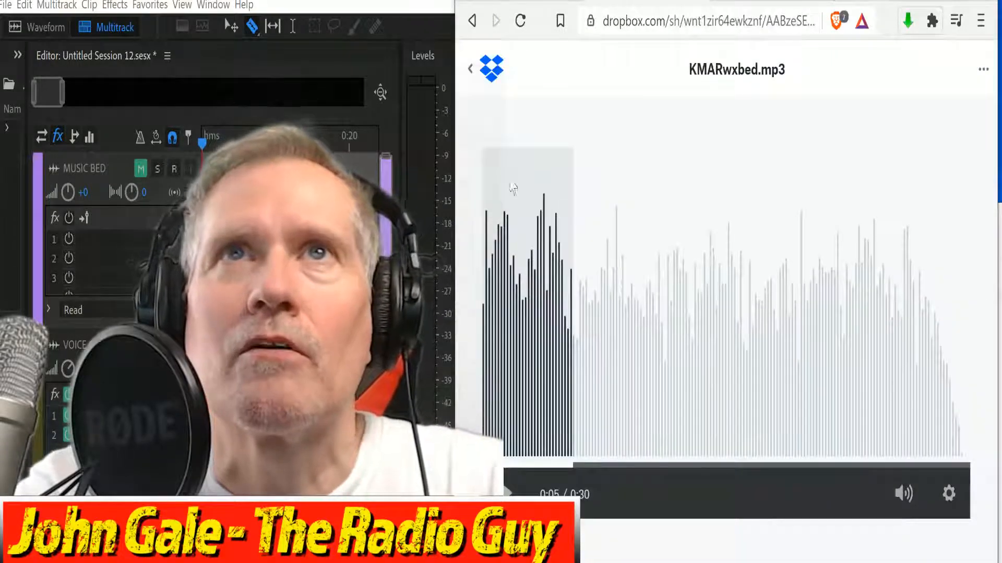
left_click(472, 21)
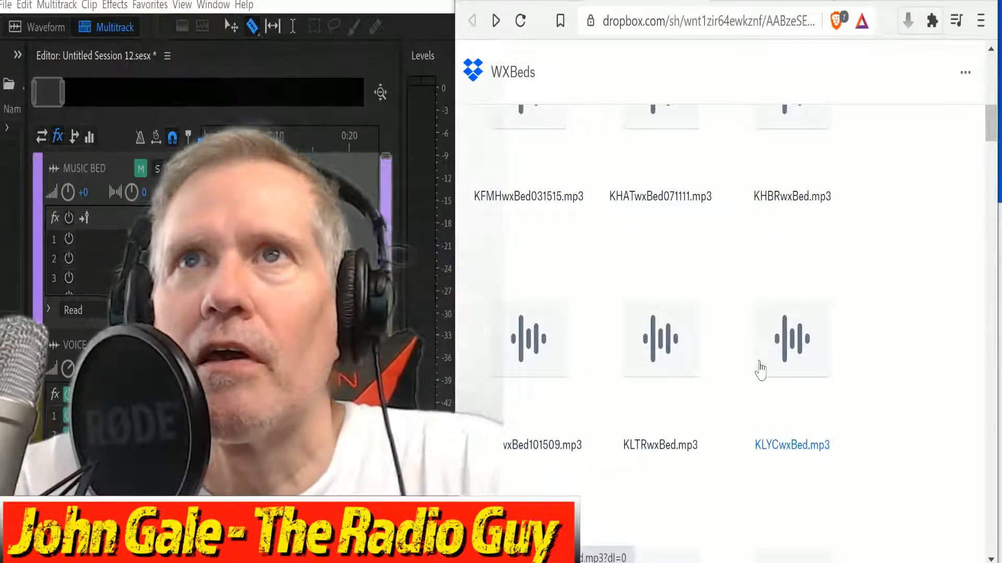
scroll(760, 369, "up", 10)
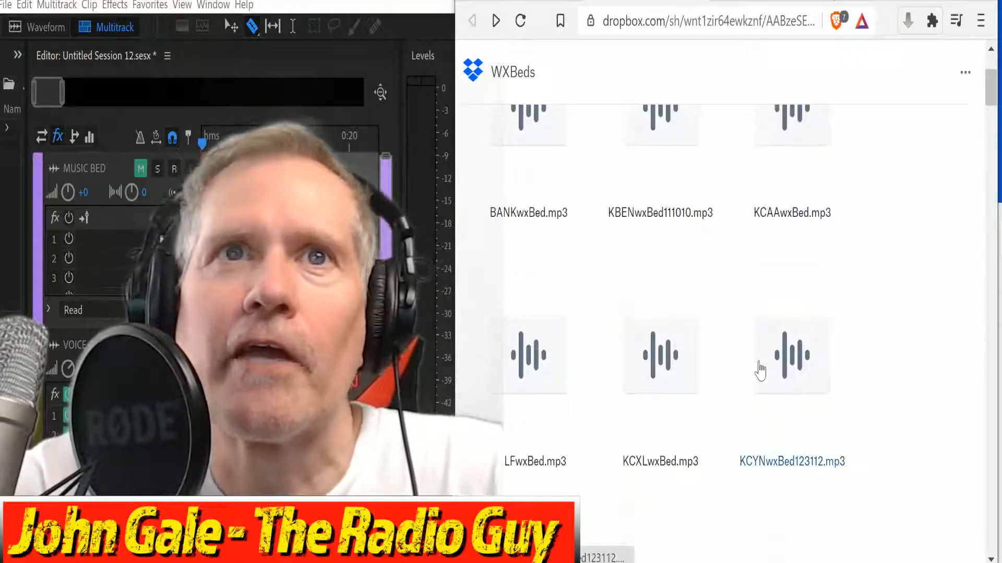
scroll(734, 358, "up", 3)
scroll(734, 357, "down", 20)
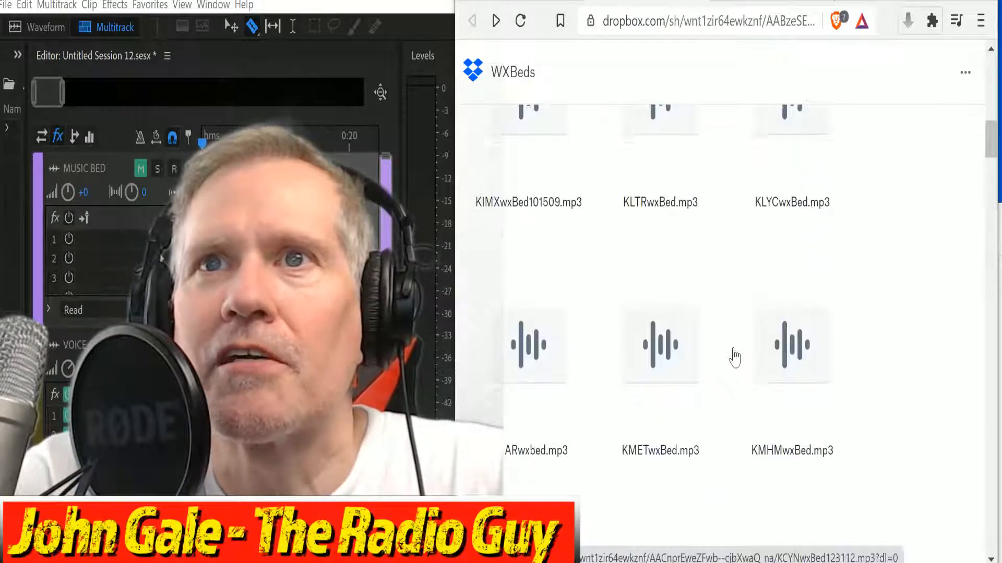
scroll(734, 358, "down", 20)
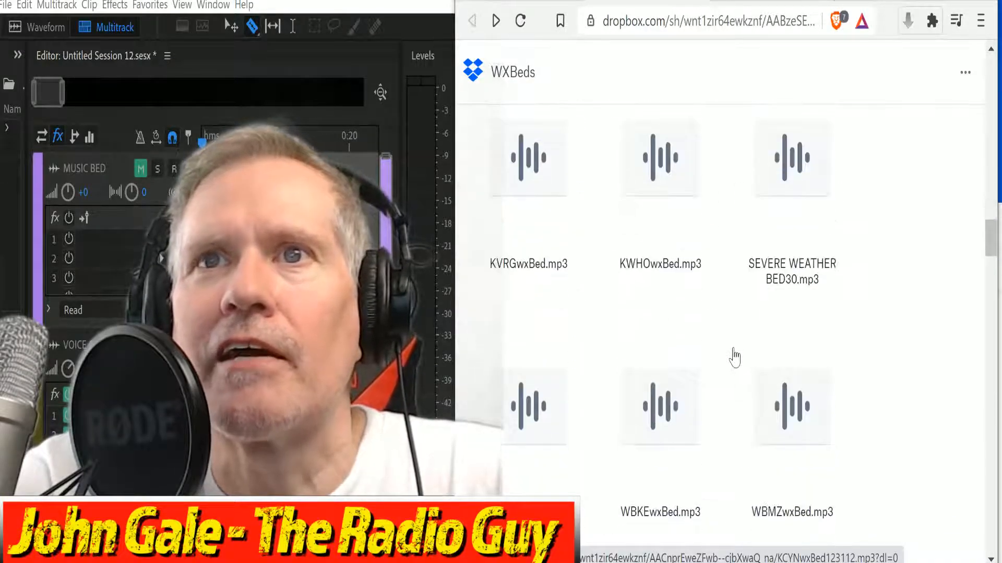
scroll(735, 358, "down", 15)
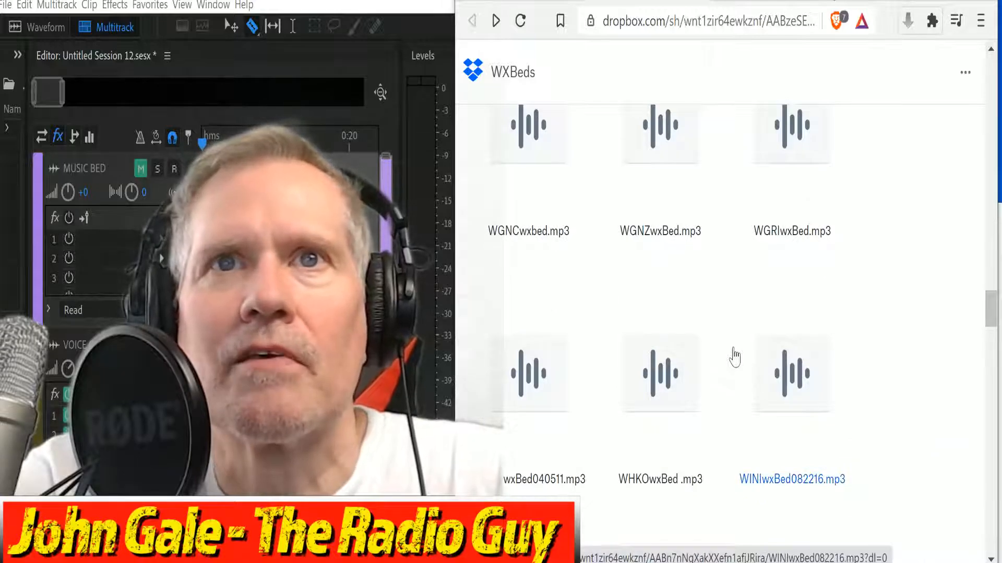
scroll(623, 340, "down", 2)
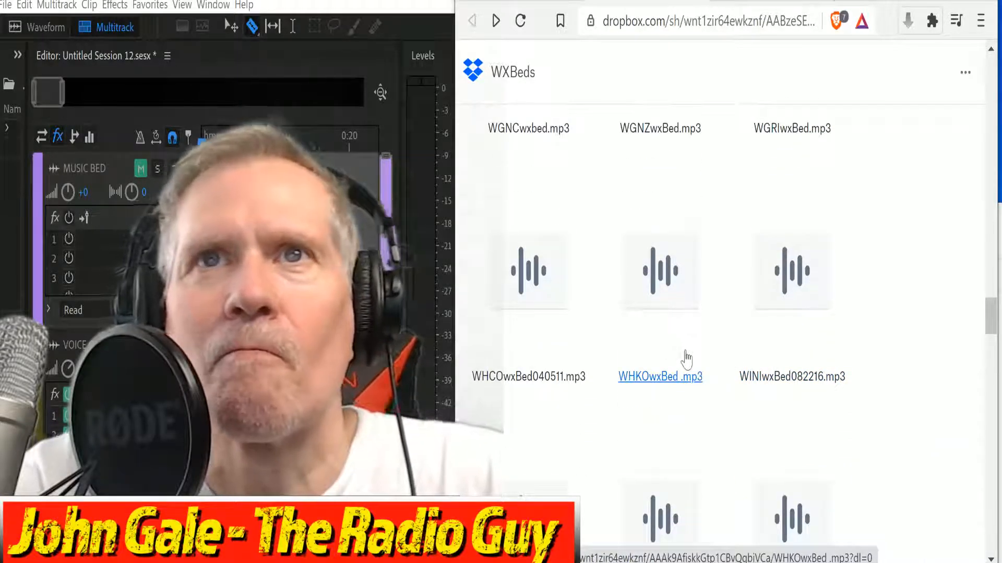
left_click(664, 378)
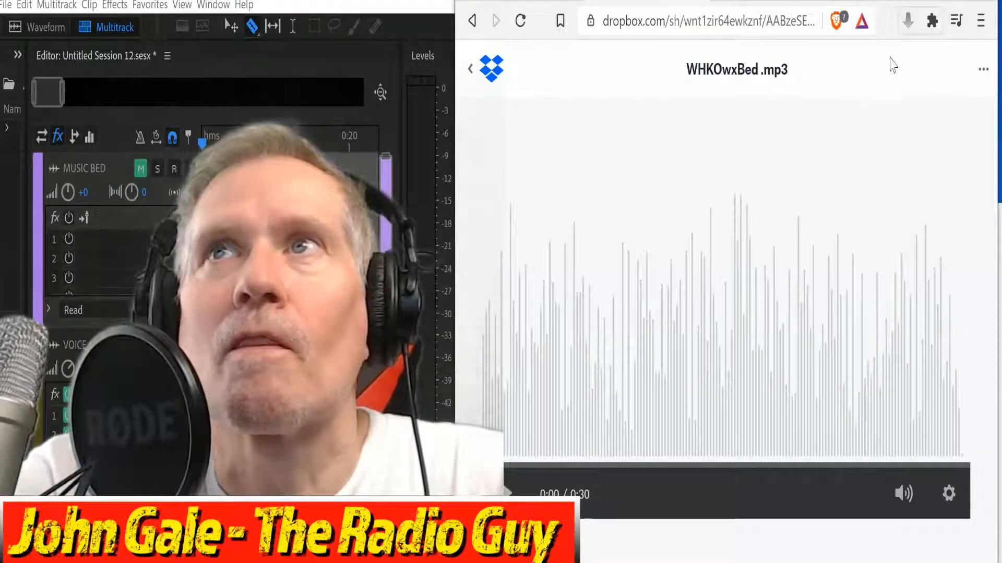
Download the WHKO music bed directly into the MUSICBEDS folder as the MP3 file WHKOwxBed (1).
left_click(976, 81)
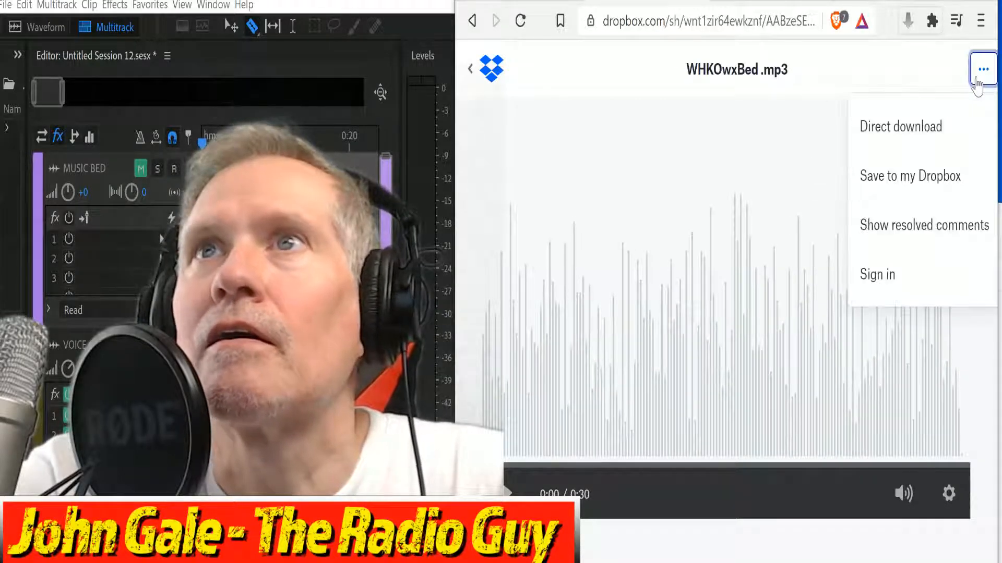
left_click(924, 136)
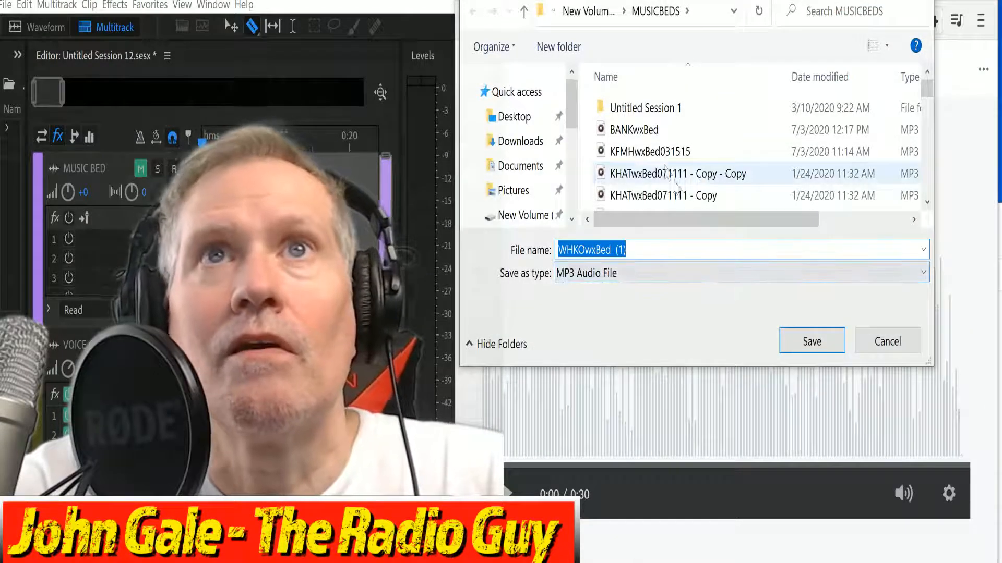
left_click(818, 342)
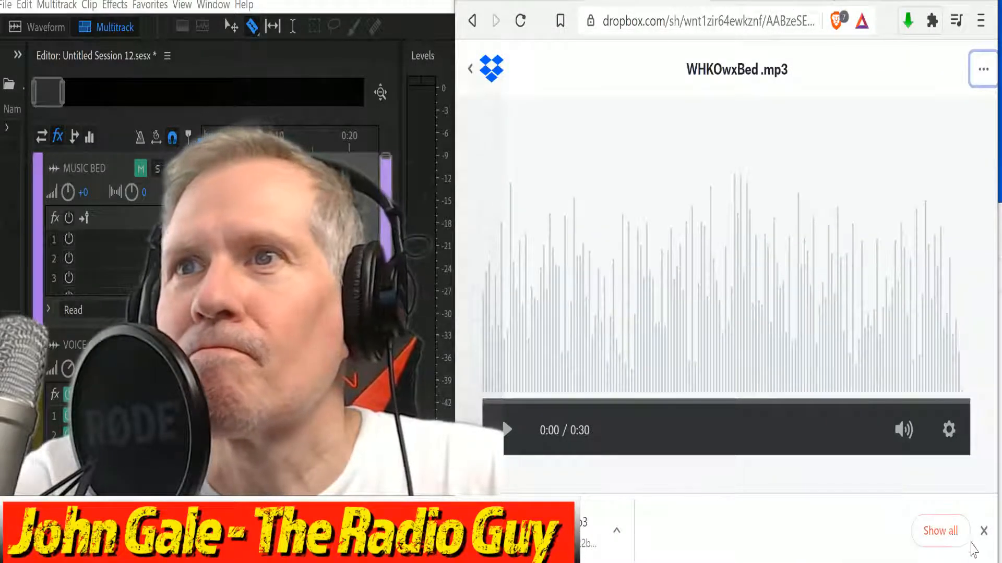
Show the downloaded bed in its folder, place WHKOwxBed at the start of Audition's MUSIC BED track, and close the downloads page.
left_click(953, 538)
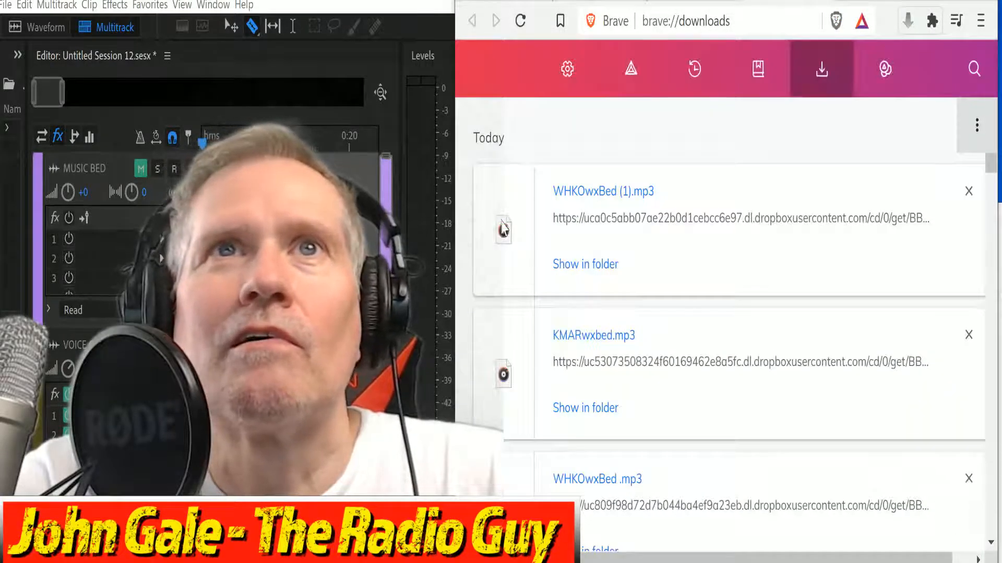
left_click(580, 269)
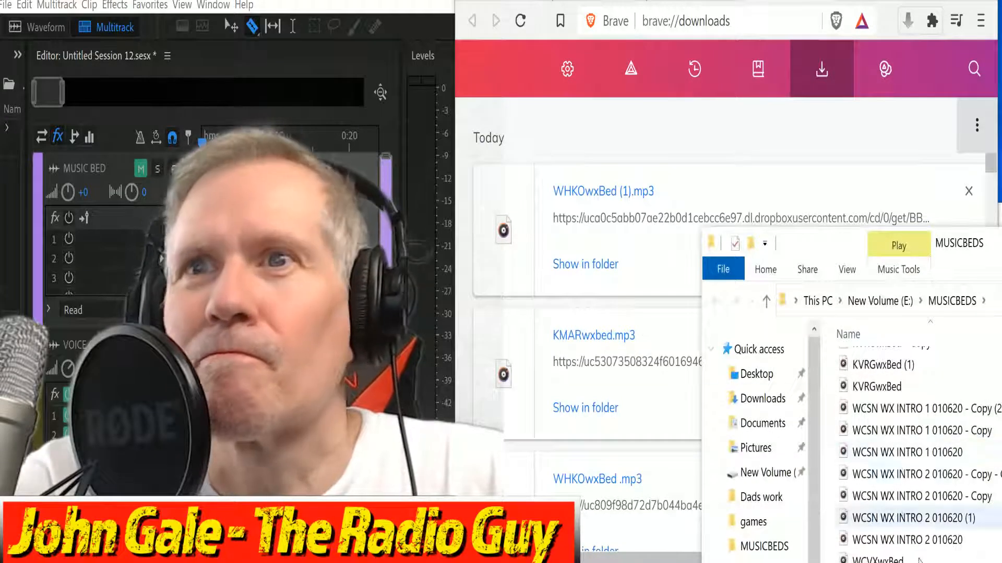
scroll(918, 454, "down", 1)
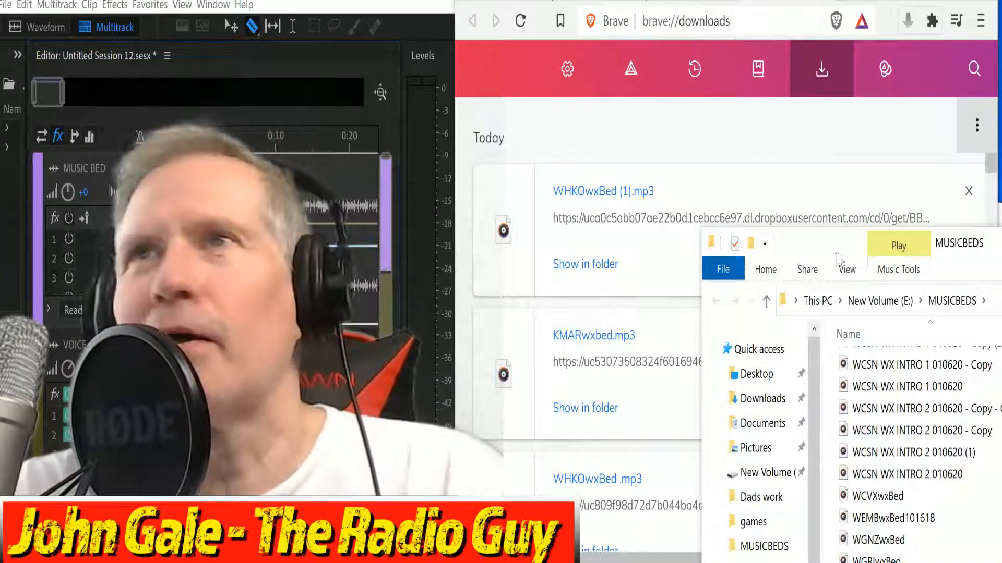
key("alt+Tab")
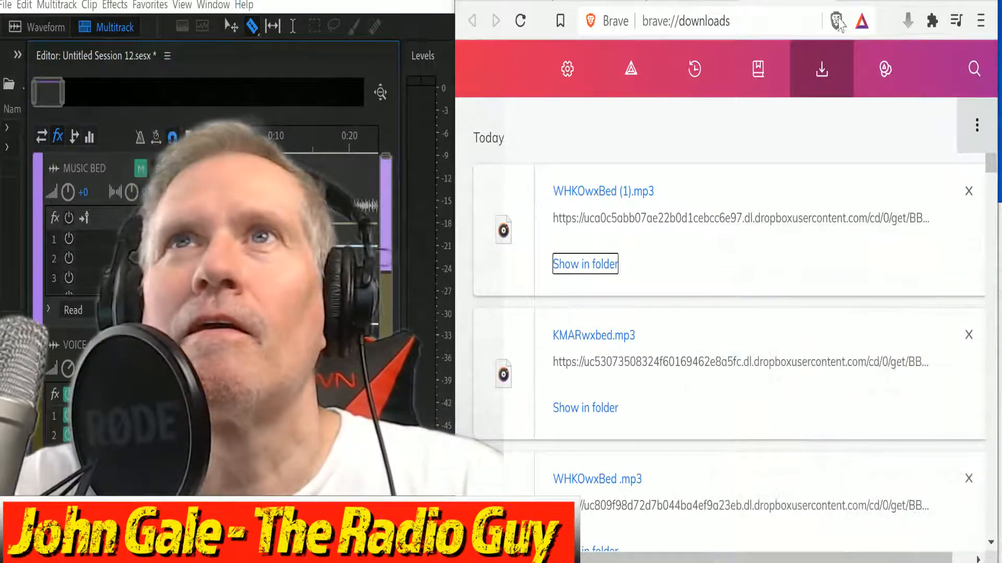
left_click(823, 1)
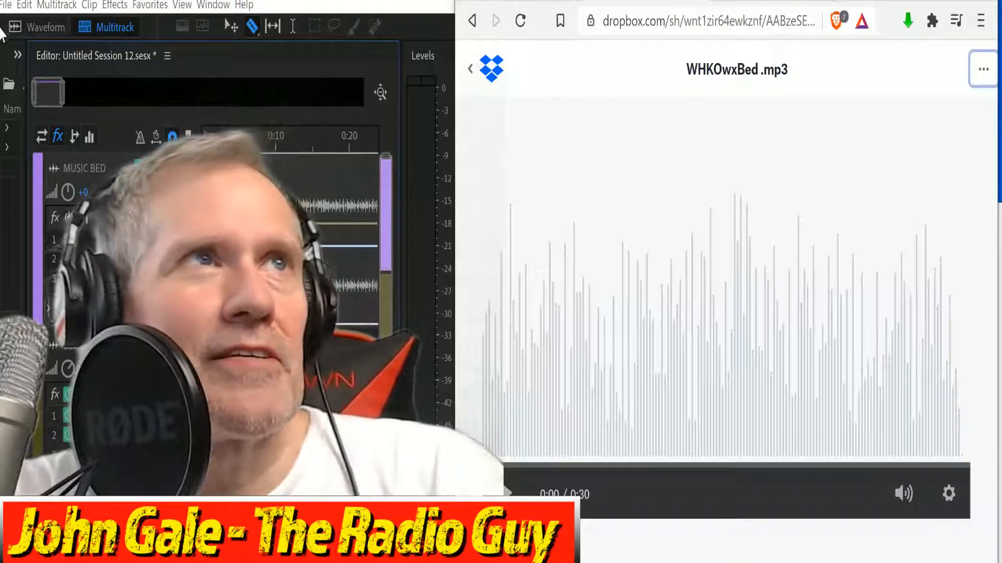
left_click(6, 5)
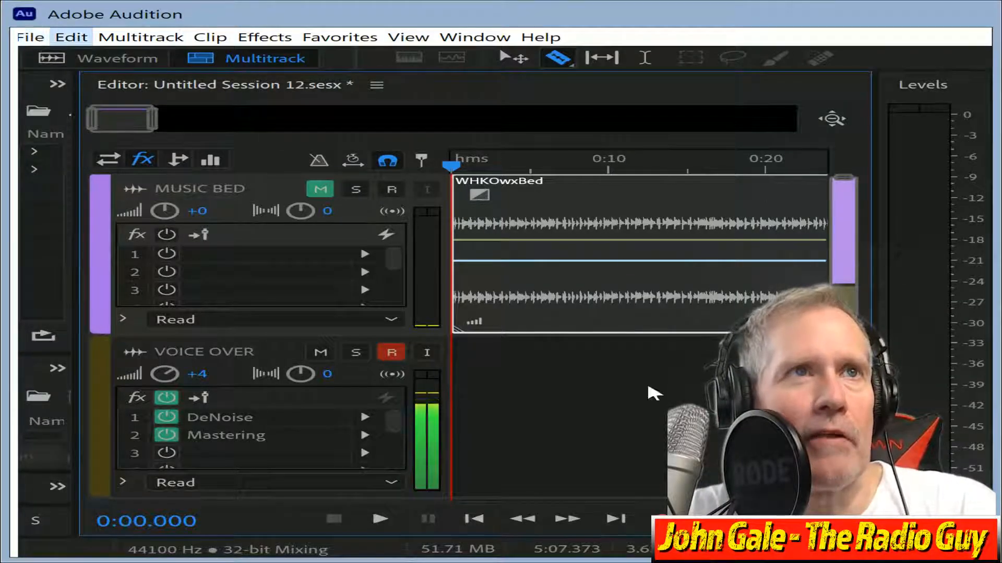
left_click(652, 395)
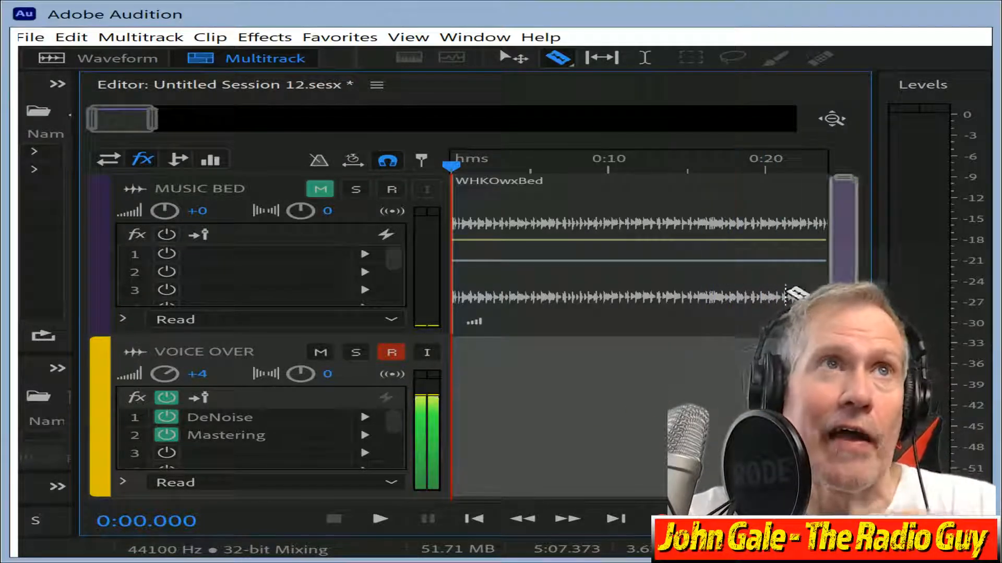
left_click(722, 199)
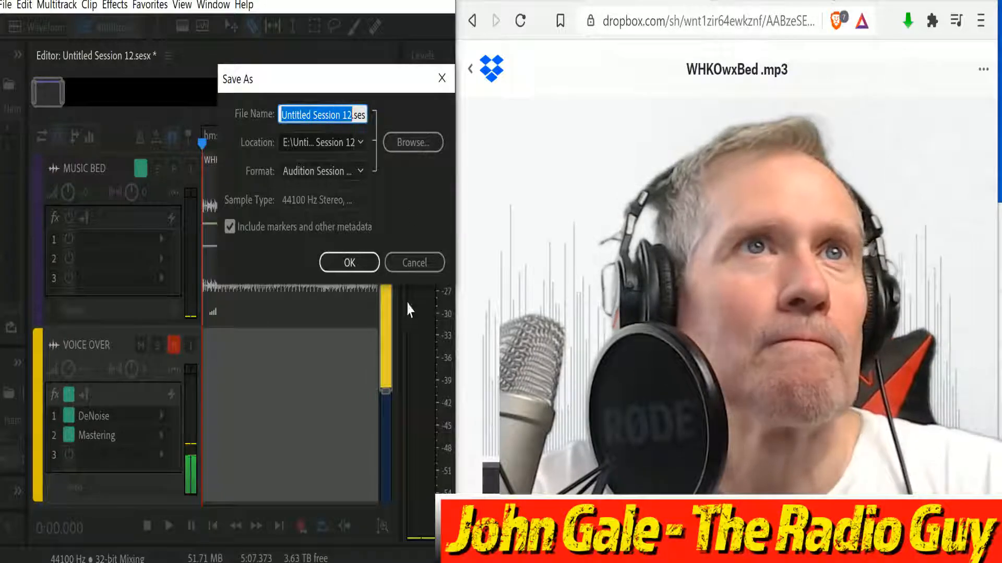
left_click(414, 262)
Export the current multitrack session as a session template named WHKO NEW, keeping markers and other metadata included.
left_click(6, 5)
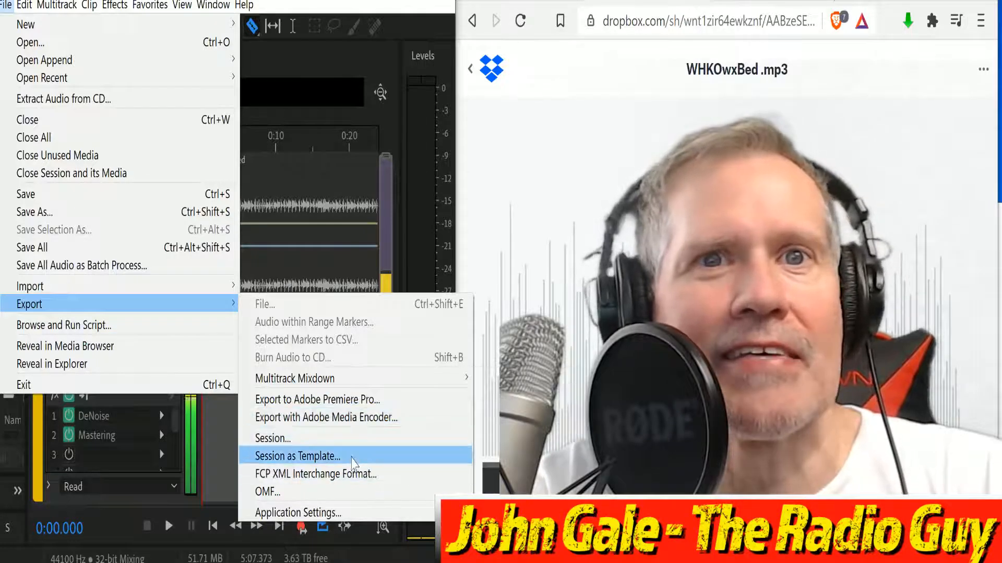
left_click(352, 461)
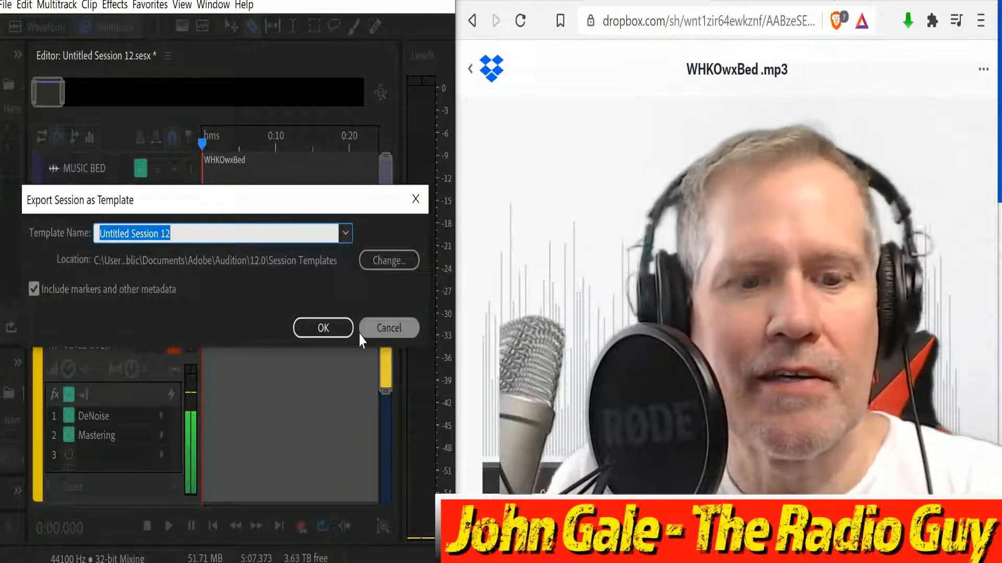
type("WHKO NE")
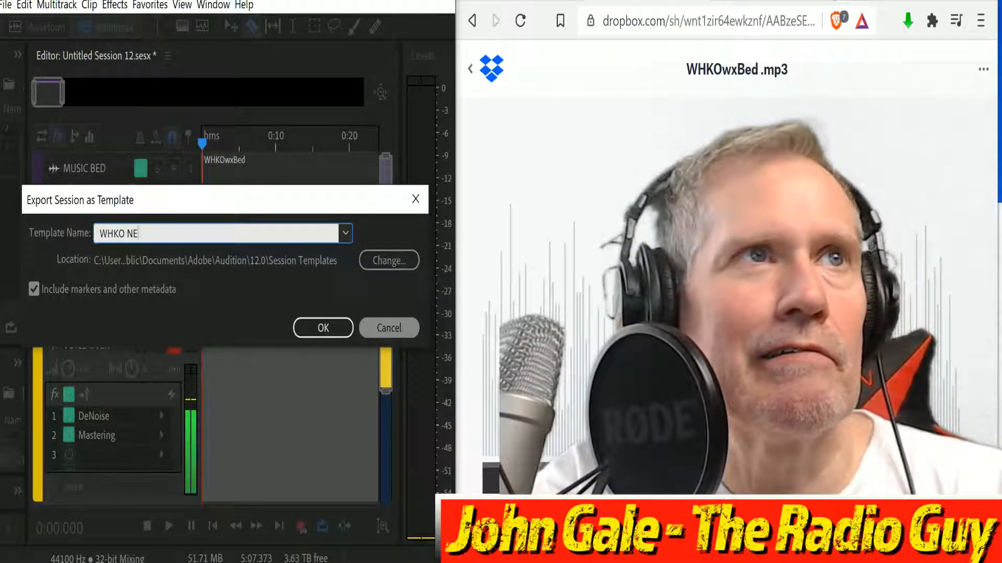
type("W")
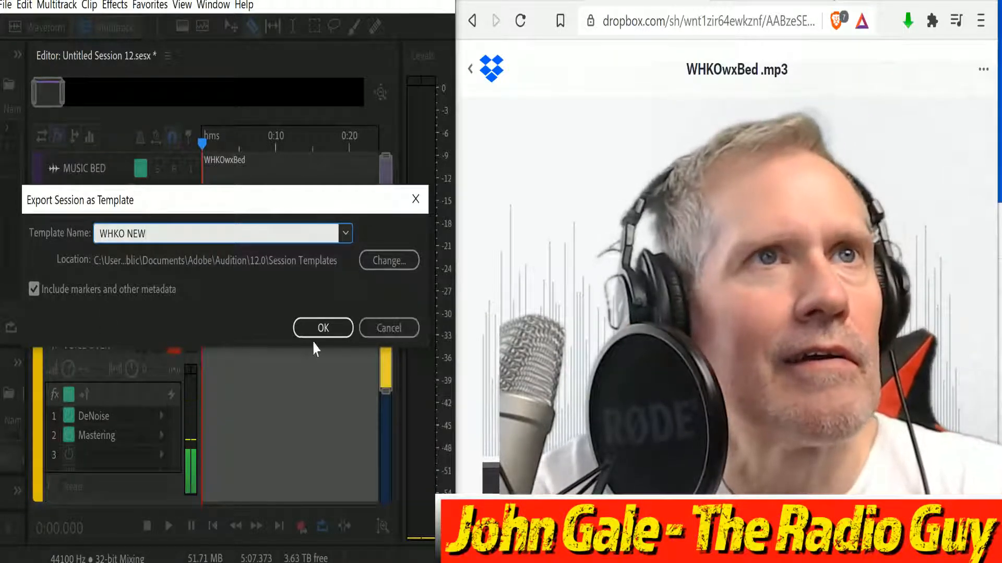
left_click(324, 333)
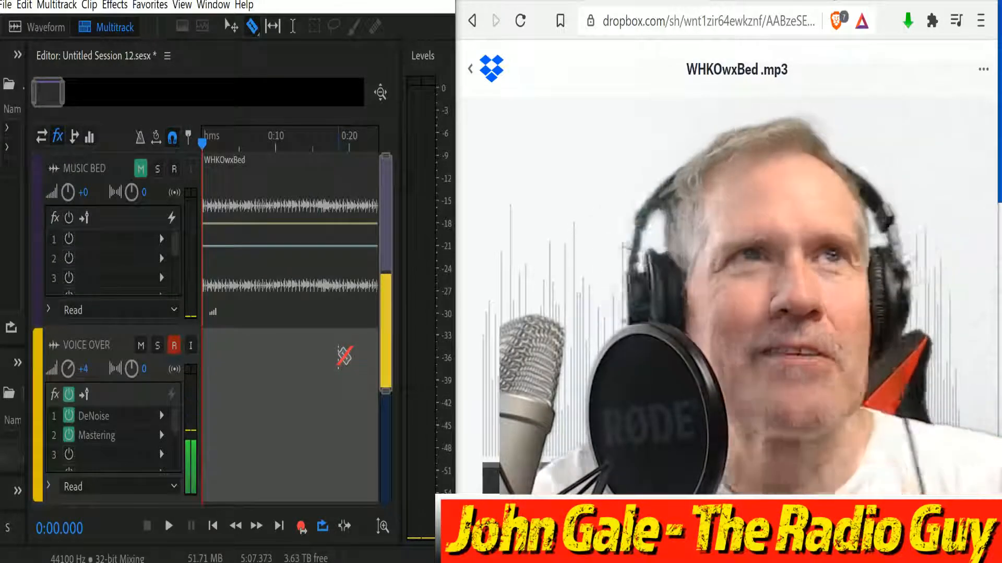
Bring up the WHKO forecast page in the browser and start recording on Audition's VOICE OVER track.
left_click(522, 1)
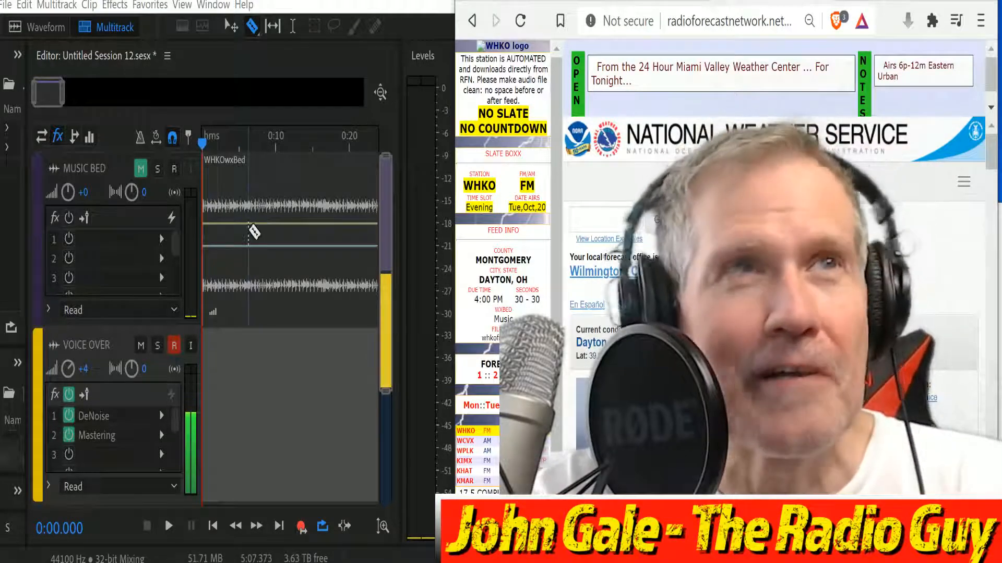
left_click(301, 527)
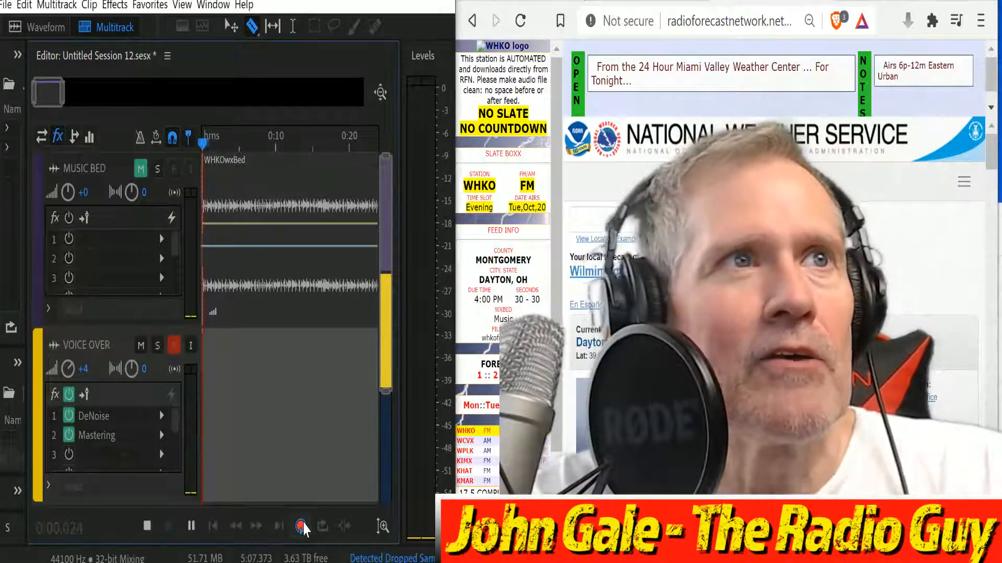
In the WHKO page's Detailed Forecast, highlight the Tonight through Thursday text to read, plus the closing line.
scroll(773, 261, "down", 4)
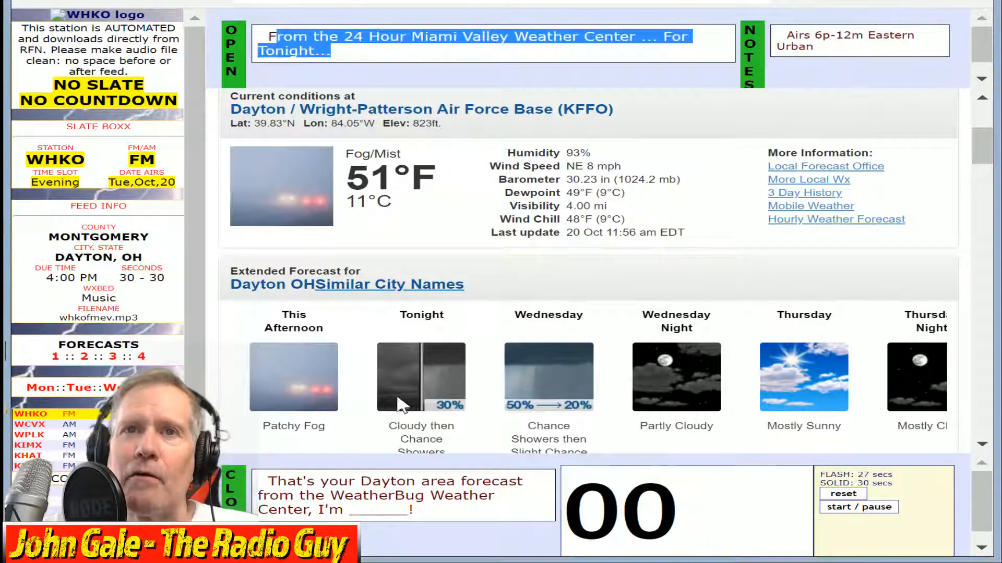
scroll(306, 238, "down", 6)
left_click_drag(232, 200, 414, 331)
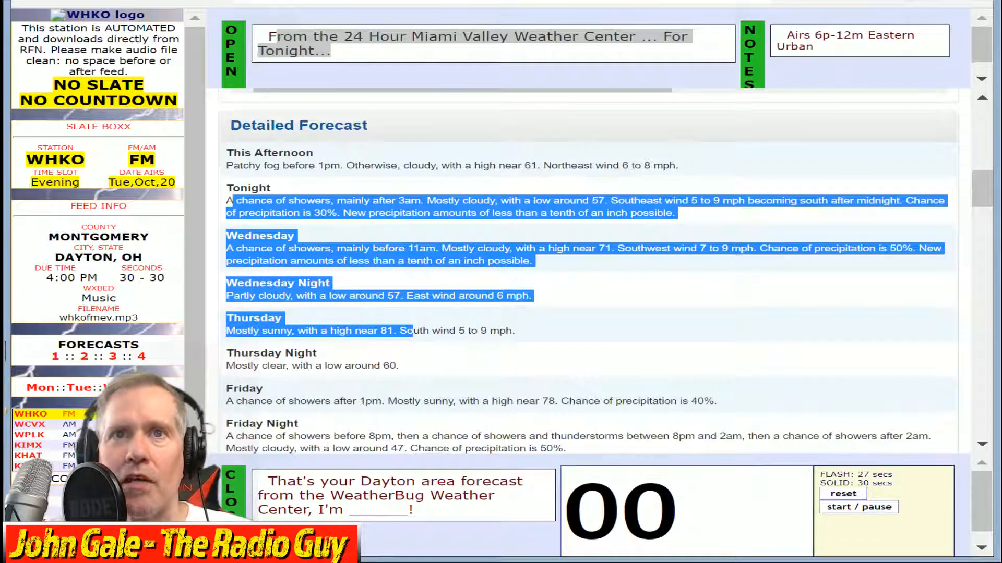
left_click_drag(277, 481, 415, 510)
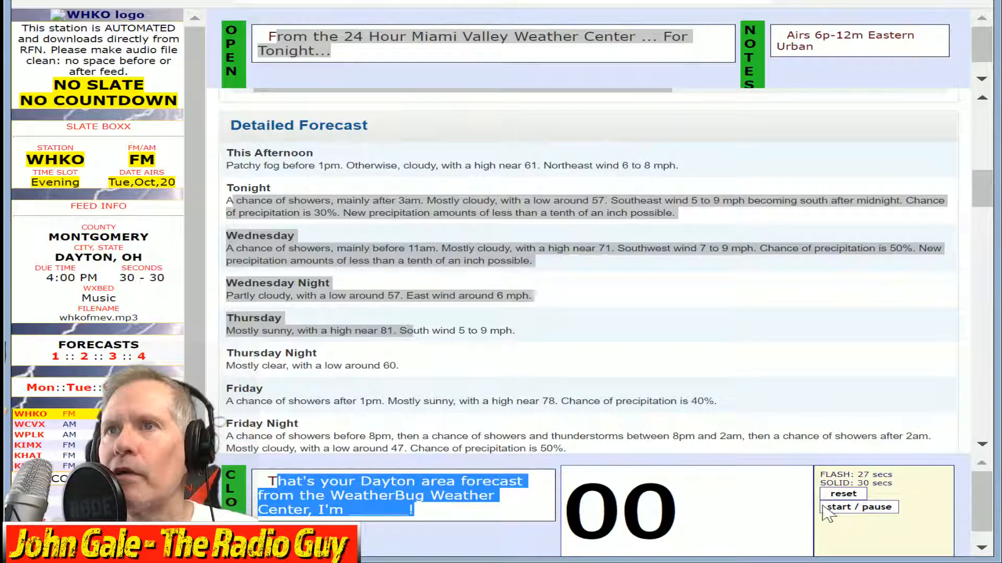
Time the WHKO forecast read with the page's seconds counter, resetting and restarting it for each attempt.
left_click(862, 508)
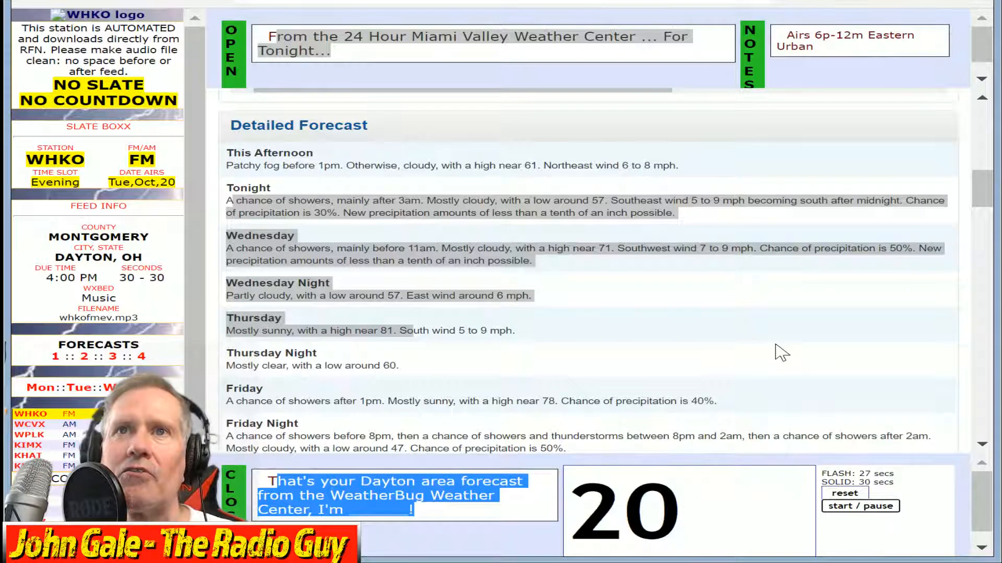
left_click(844, 493)
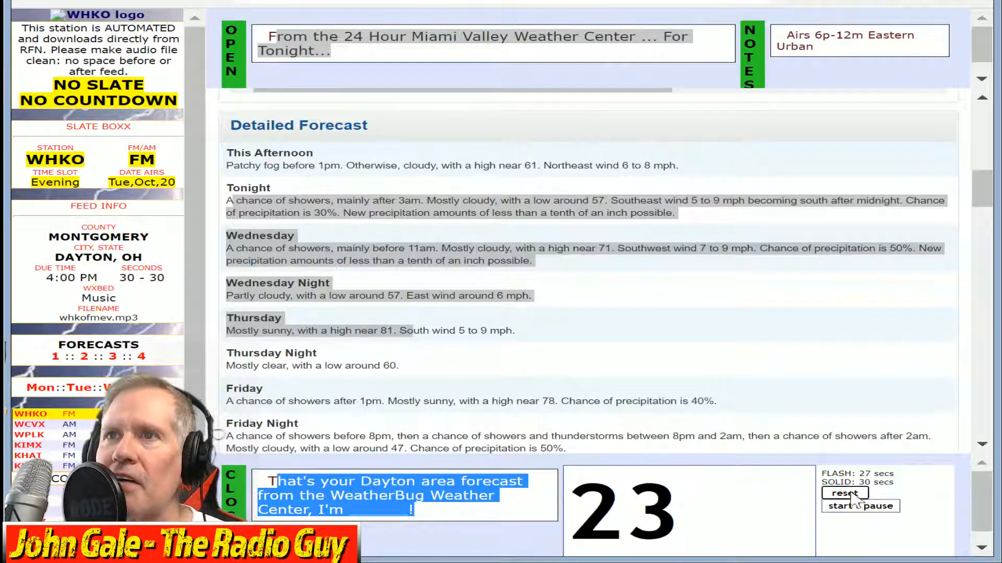
left_click(888, 508)
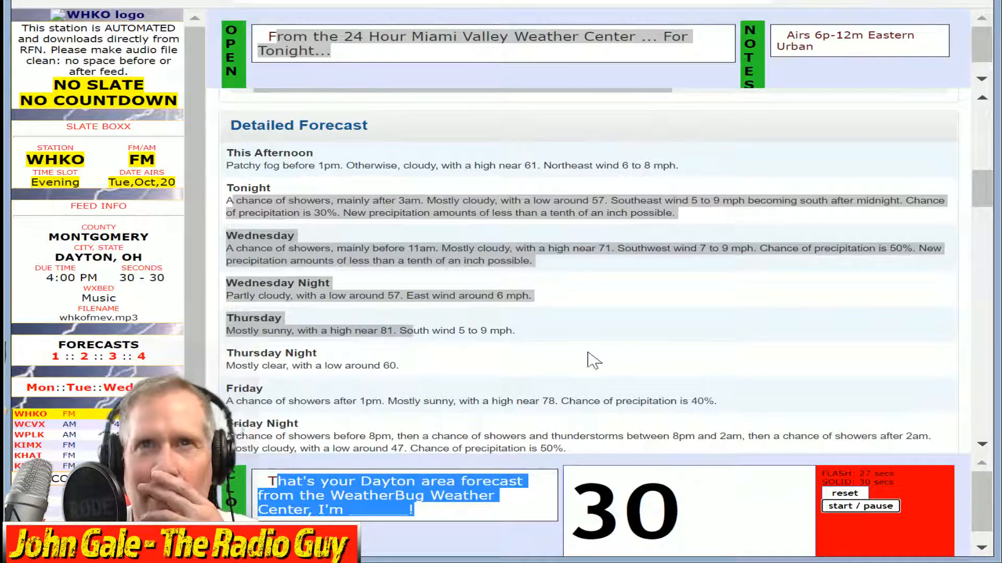
left_click(863, 494)
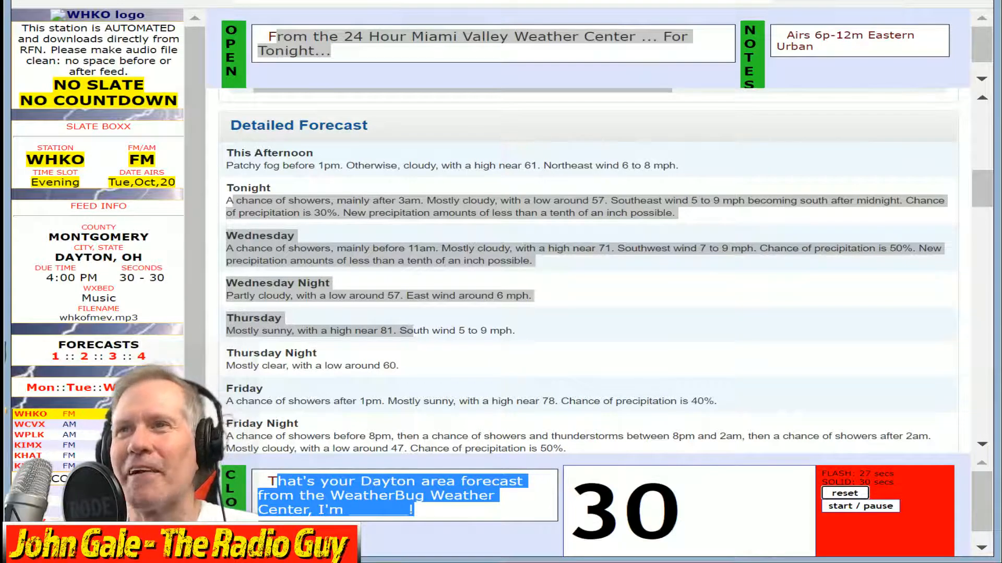
left_click(890, 507)
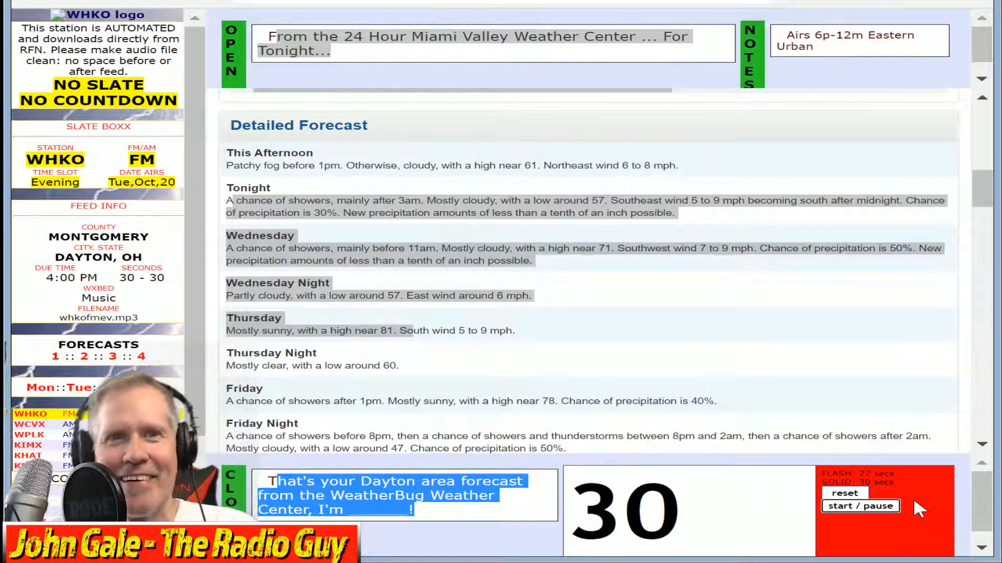
left_click(858, 494)
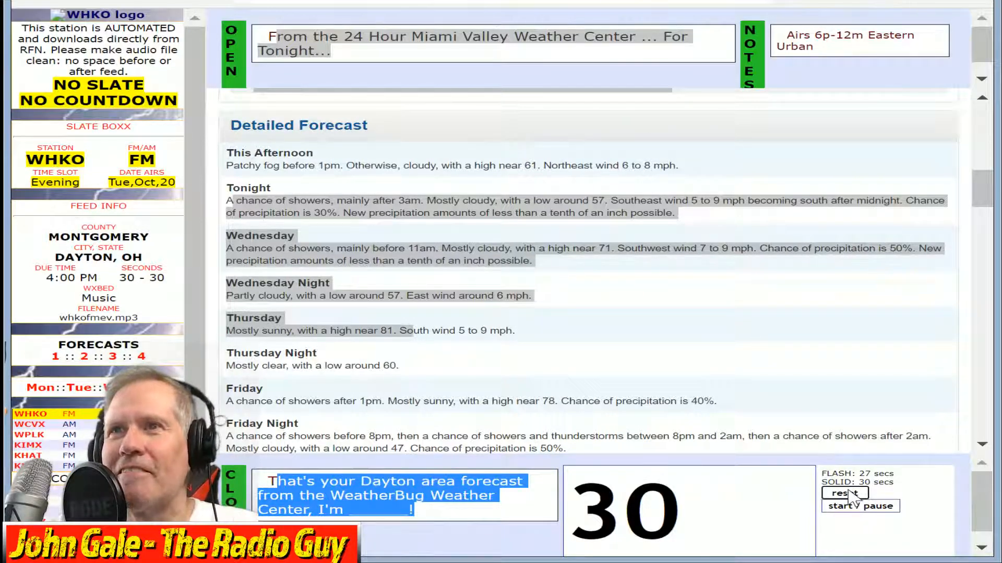
left_click(856, 512)
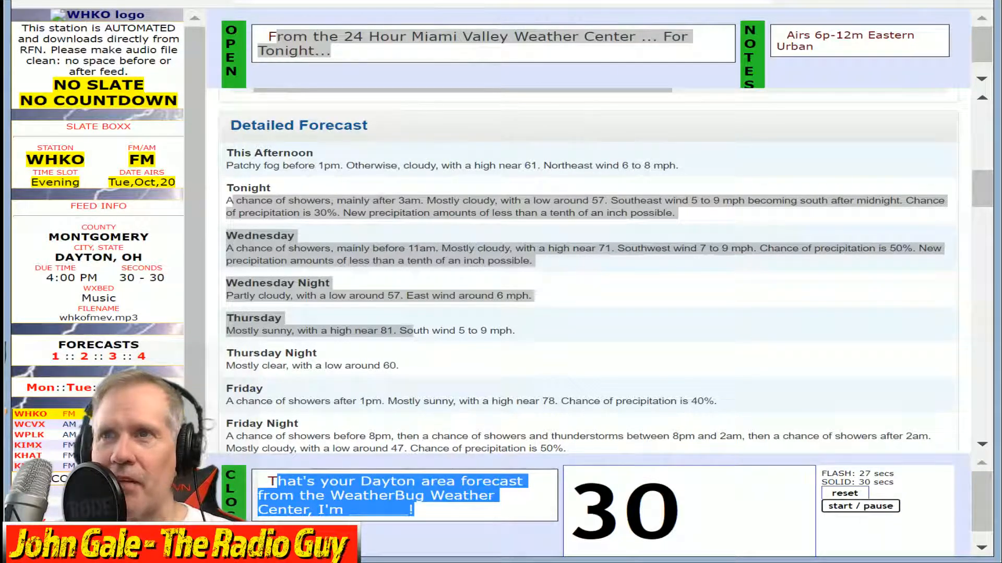
left_click(856, 495)
left_click(890, 507)
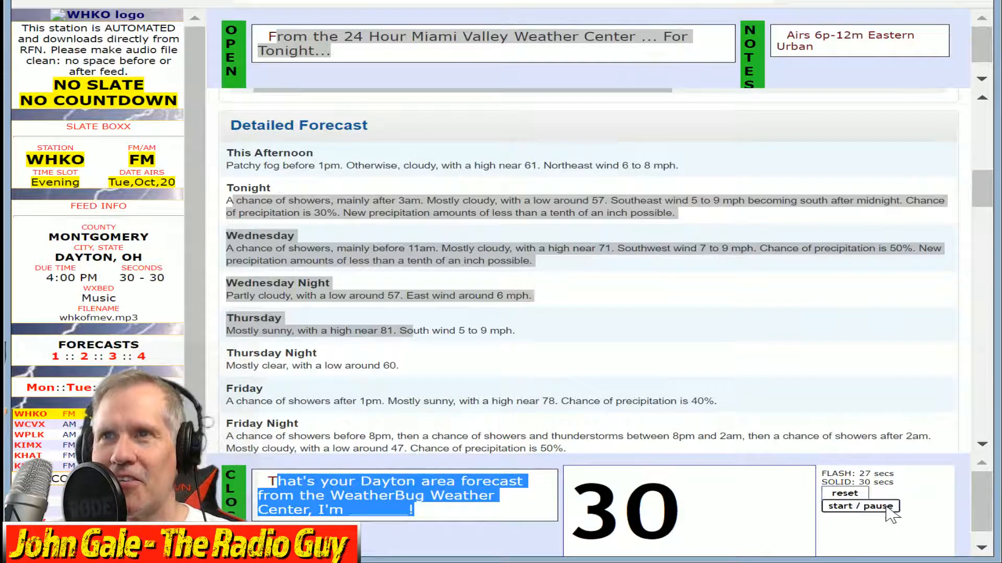
Reset the 30-second countdown timer and start it for the forecast read.
left_click(850, 494)
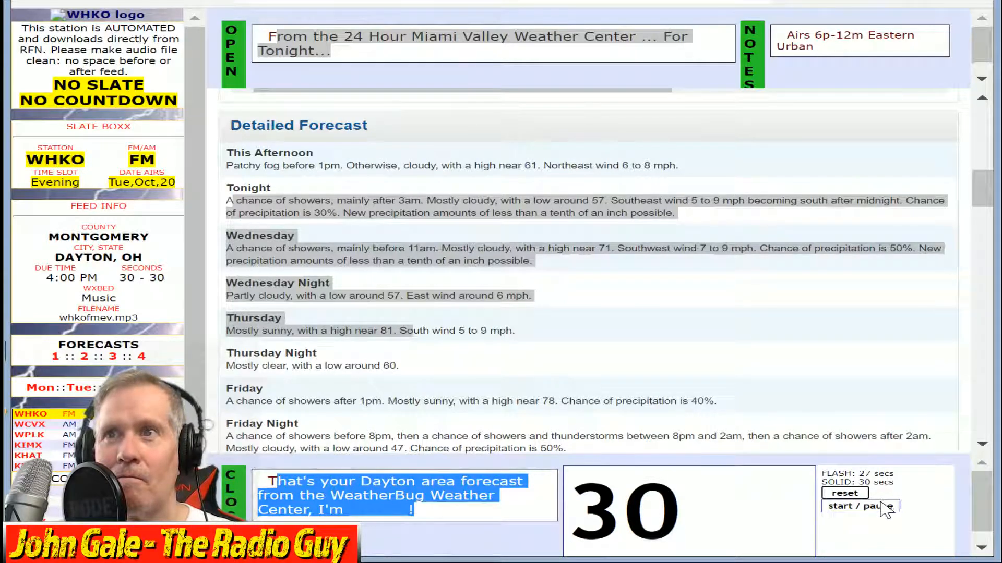
left_click(875, 510)
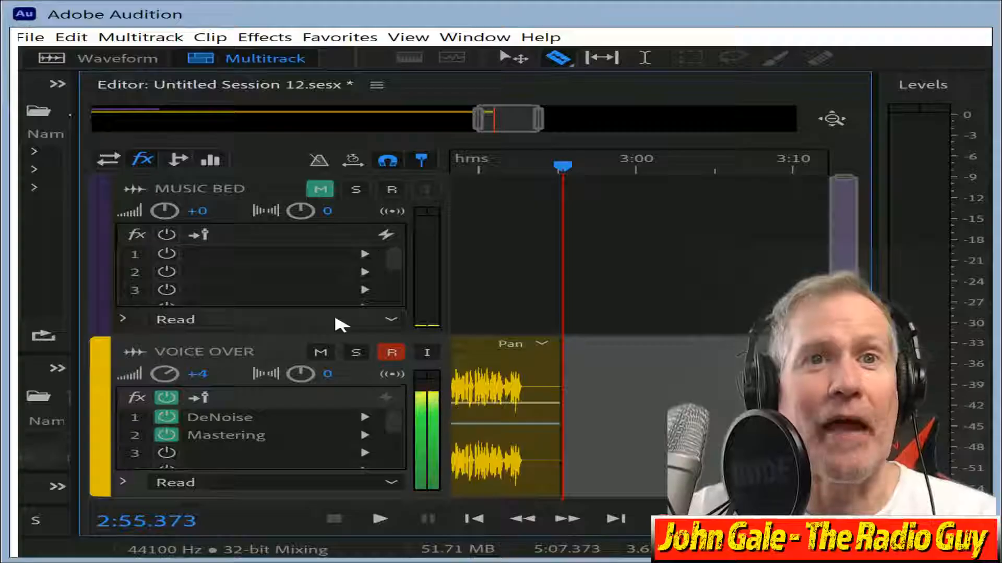
Cut the voice-over clip at about 2:53, where the speech ends, and delete the silent remainder.
left_click_drag(559, 394, 528, 376)
left_click(539, 344)
key("Delete")
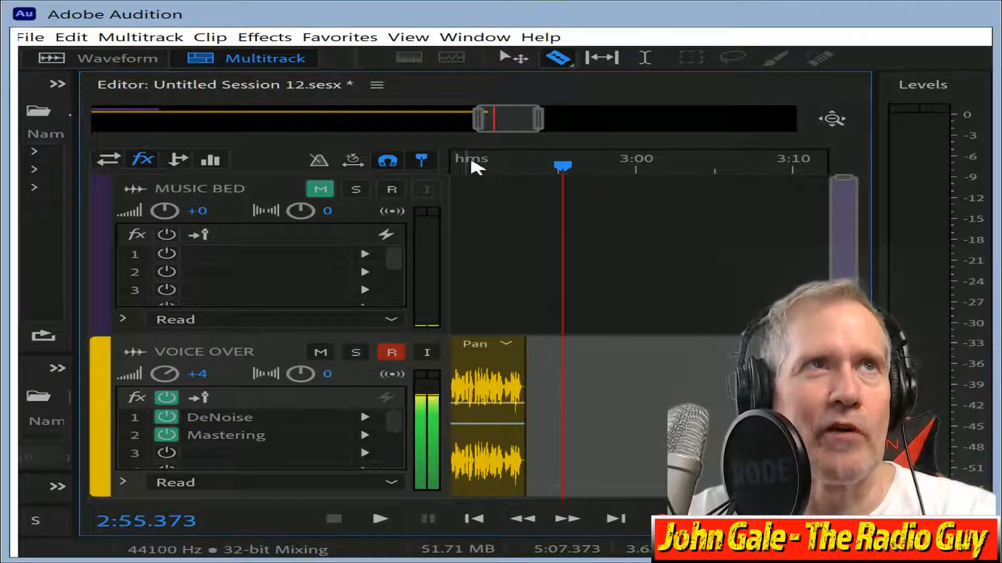
Split the voice-over just before the final take at about 2:22, delete the earlier takes, and move the final take to the session start.
left_click_drag(500, 125, 415, 125)
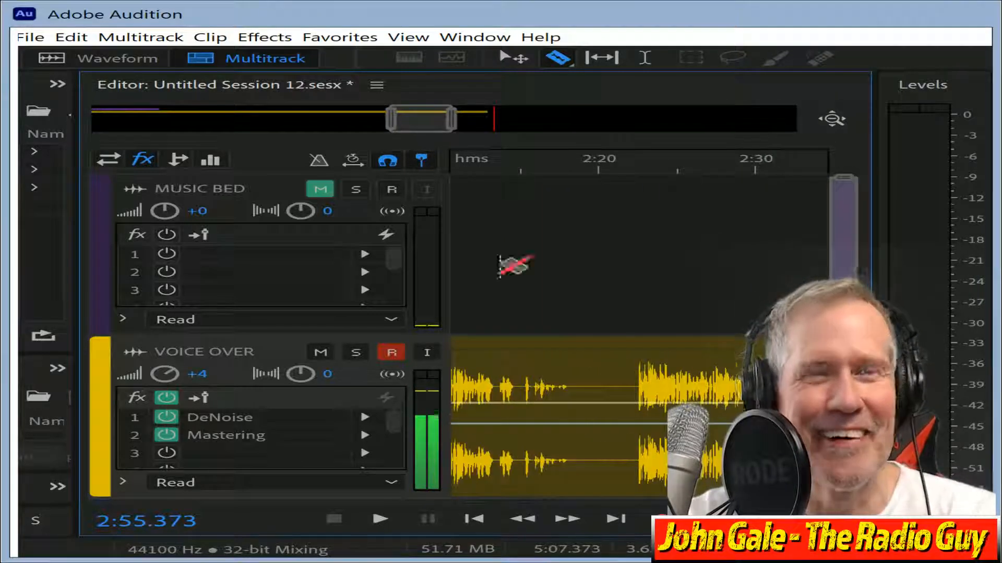
left_click(635, 380)
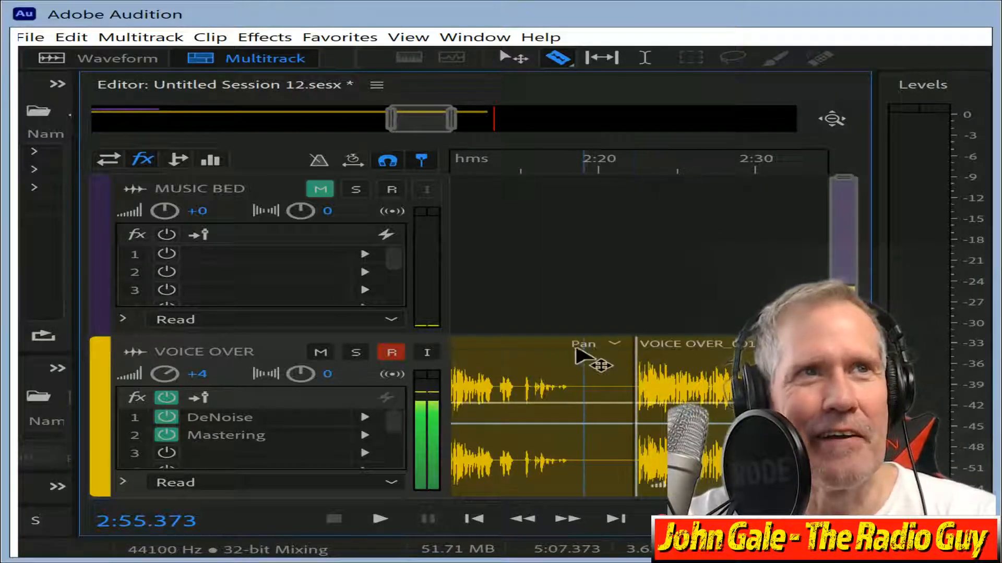
left_click(576, 349)
key("Delete")
left_click_drag(681, 342, 19, 458)
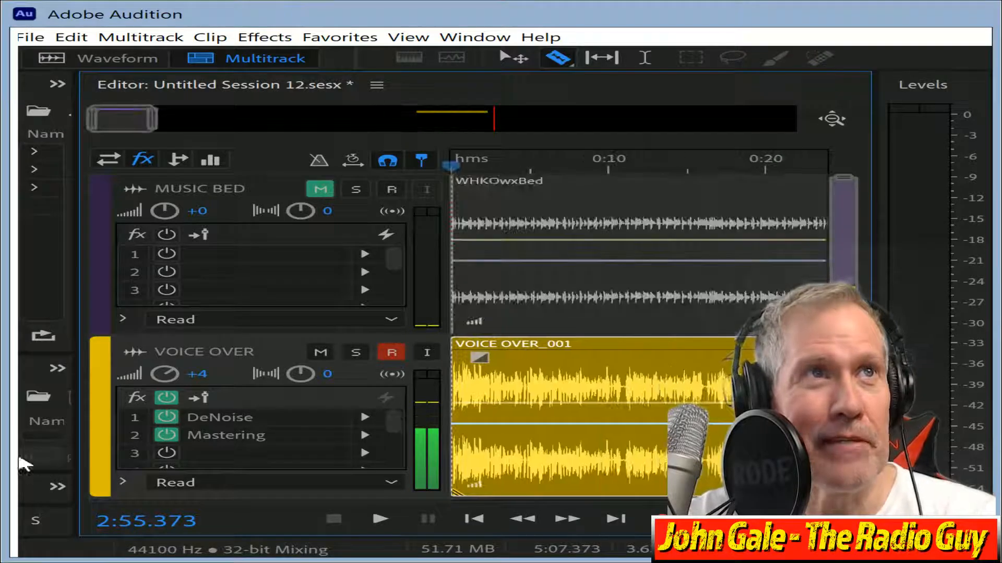
Unmute the MUSIC BED track, mix the entire session down to a new file, and select the whole waveform.
left_click(323, 190)
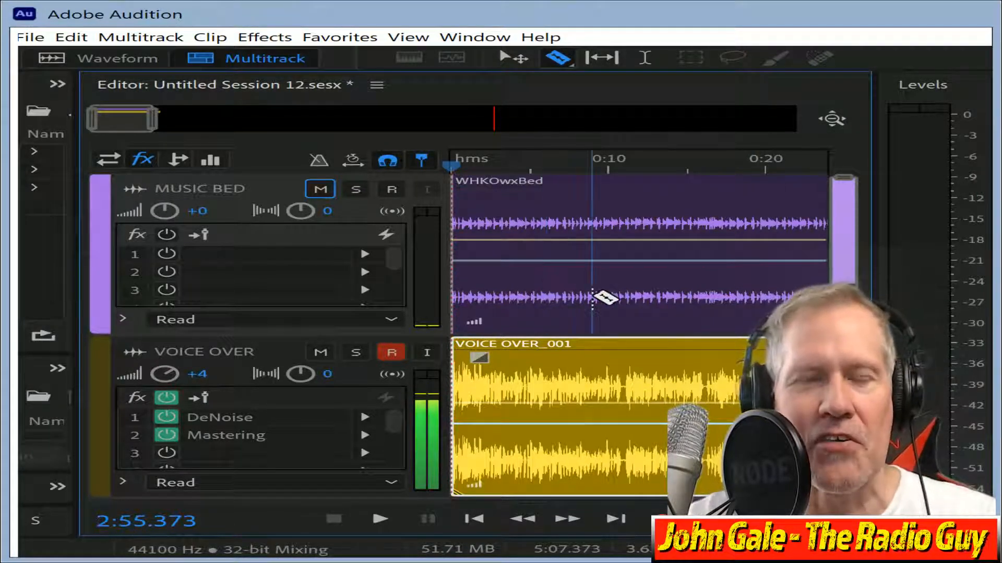
key("ctrl+alt+shift+m")
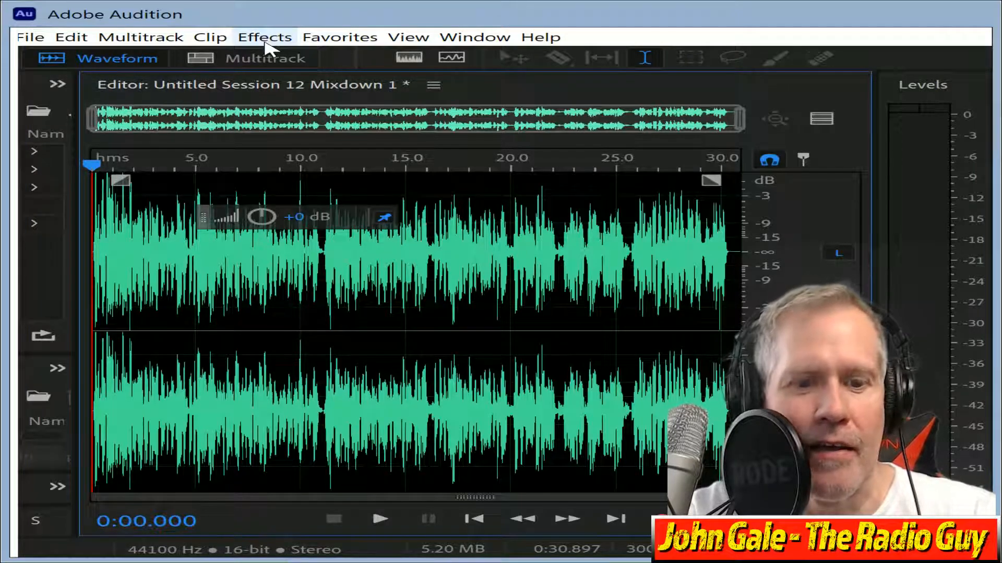
key("ctrl+a")
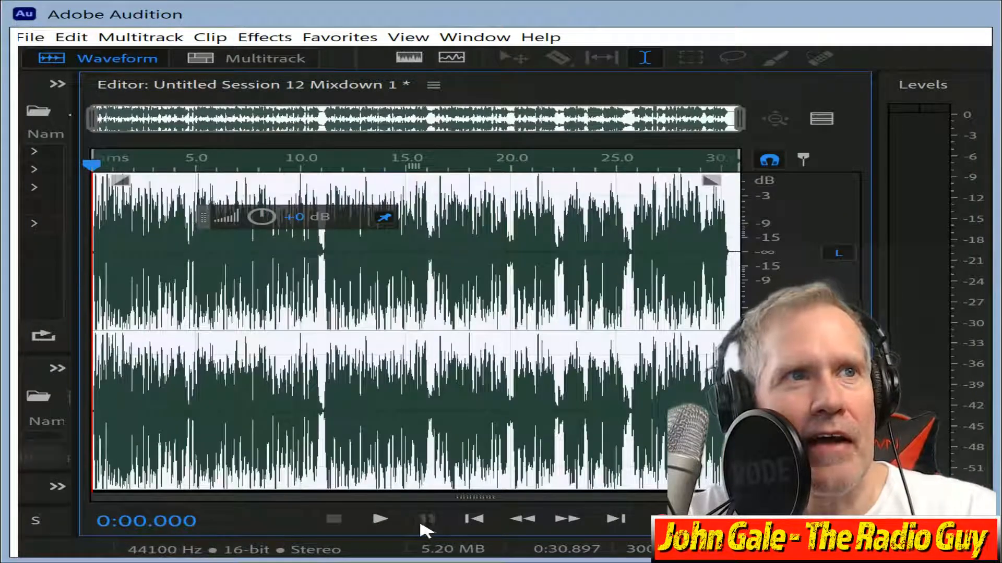
Play the mixdown from the beginning to check its sound and length.
left_click(386, 520)
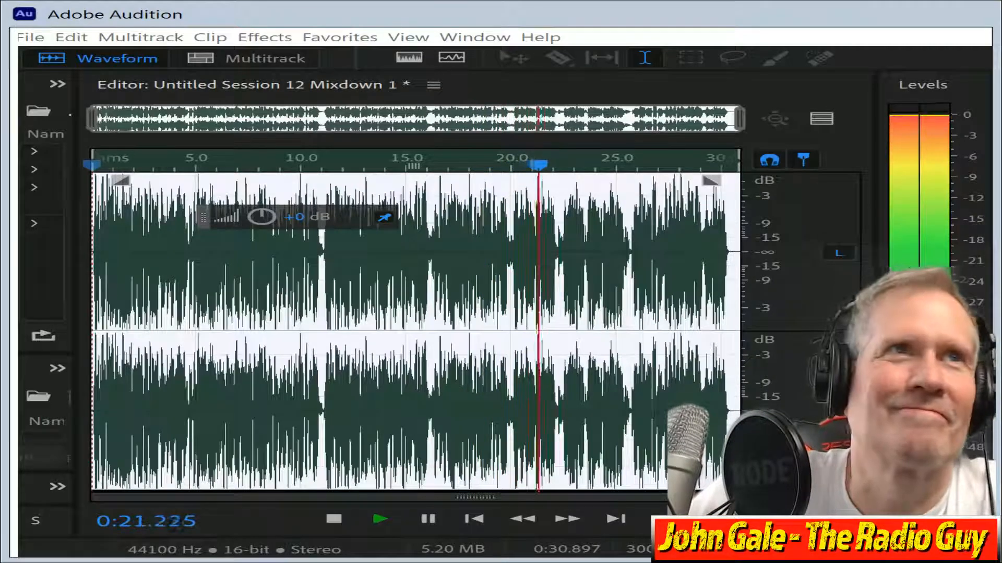
left_click(337, 520)
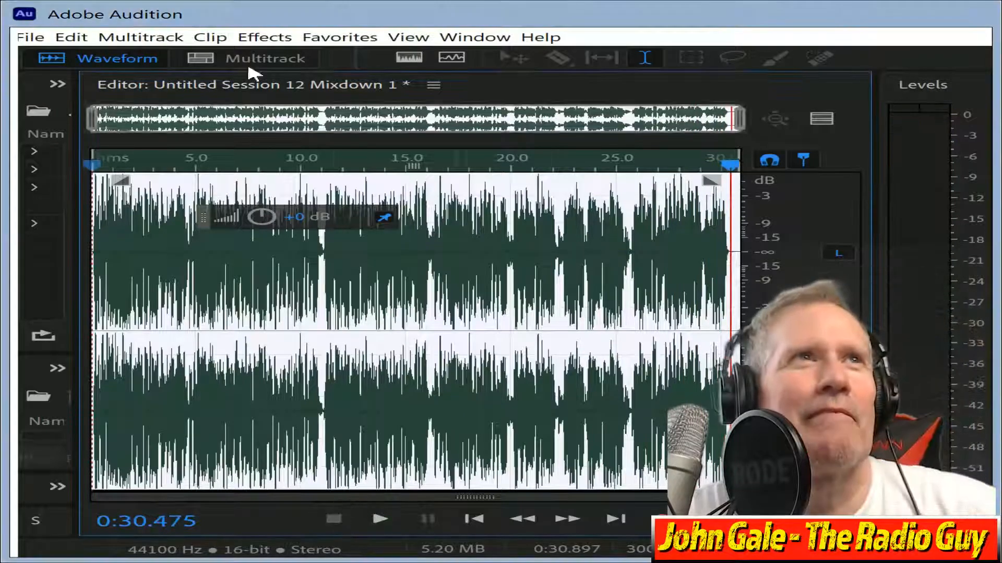
Back in the multitrack session, split the voice-over at the pause near 22.5 s and slide the remainder earlier to overlap the preceding clip.
left_click(209, 60)
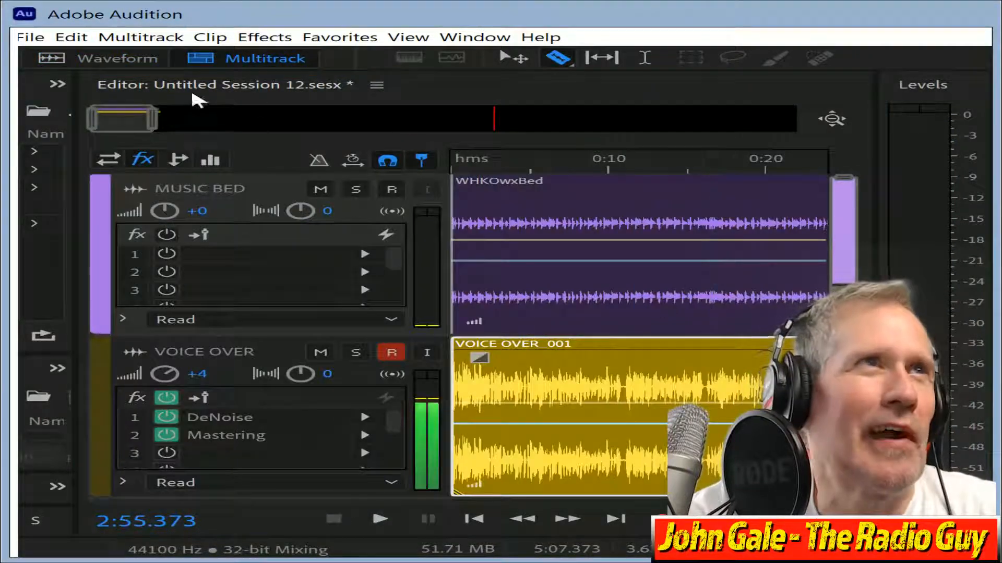
mouse_move(125, 125)
left_mouse_down()
mouse_move(194, 125)
mouse_move(135, 125)
left_mouse_up()
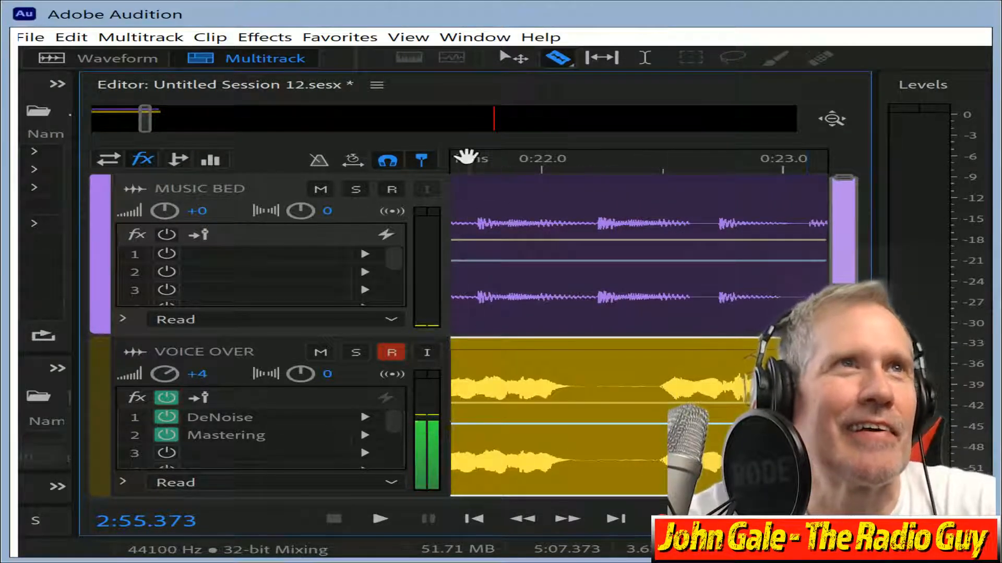
key("space")
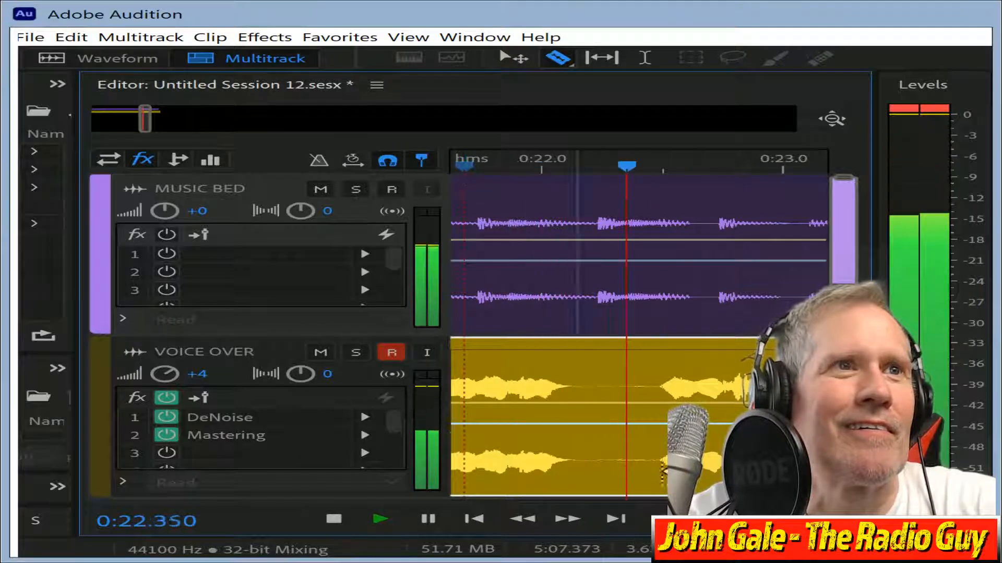
key("space")
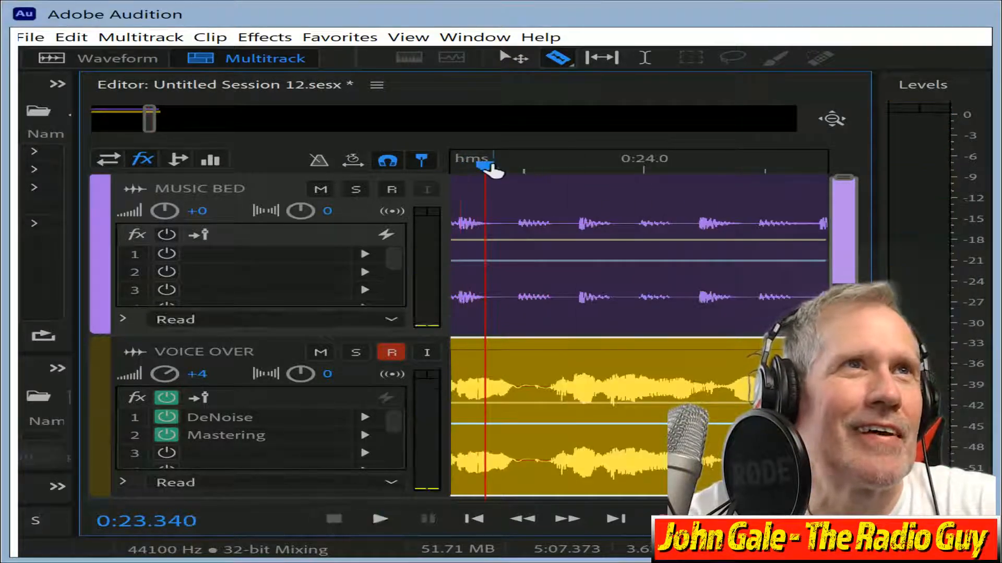
left_click_drag(493, 170, 443, 168)
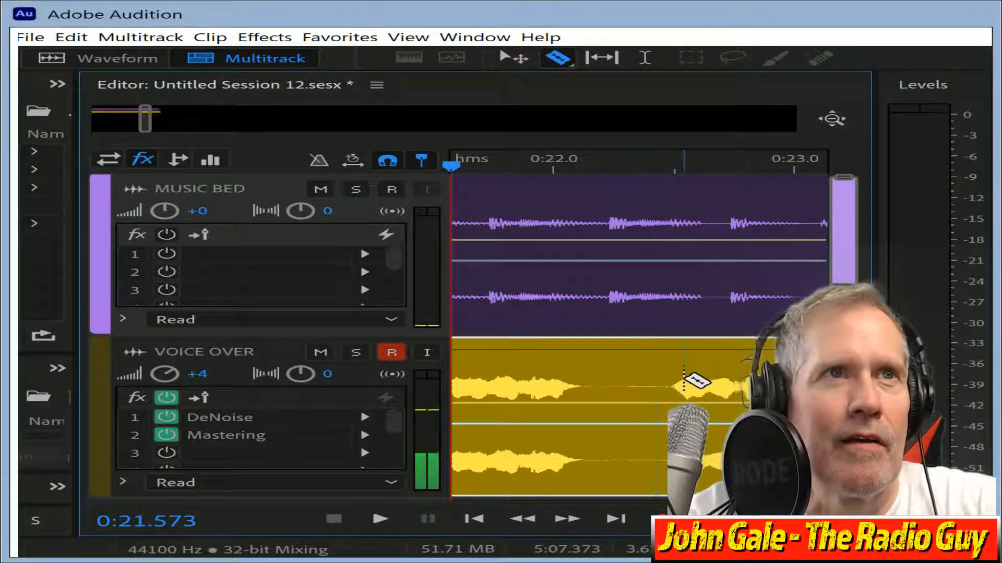
left_click(662, 375)
left_click_drag(710, 347, 643, 355)
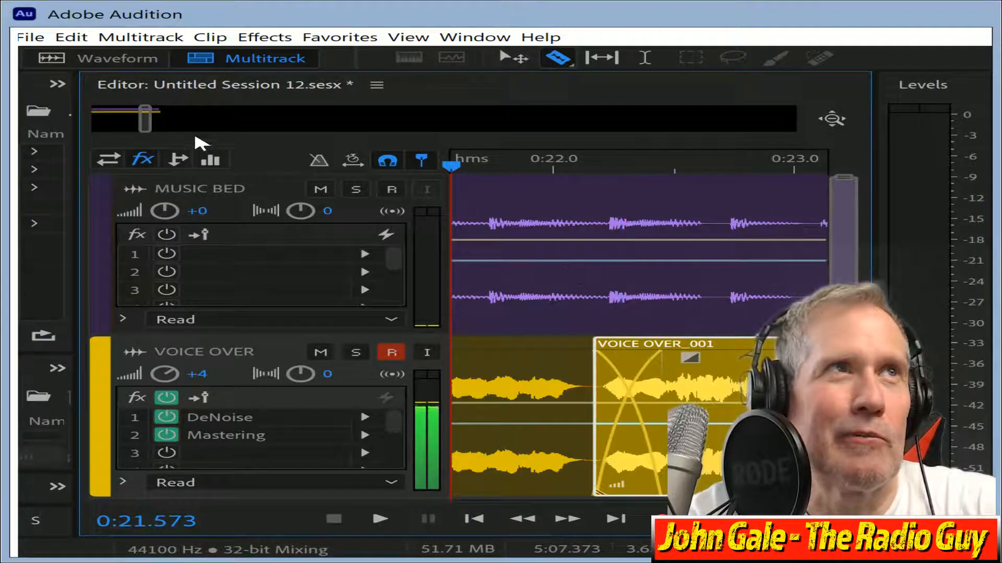
Split the voice-over at the pause near 25.5 s and shift the remainder slightly earlier to overlap the clip before it.
mouse_move(152, 125)
left_mouse_down()
mouse_move(194, 130)
mouse_move(149, 125)
left_mouse_up()
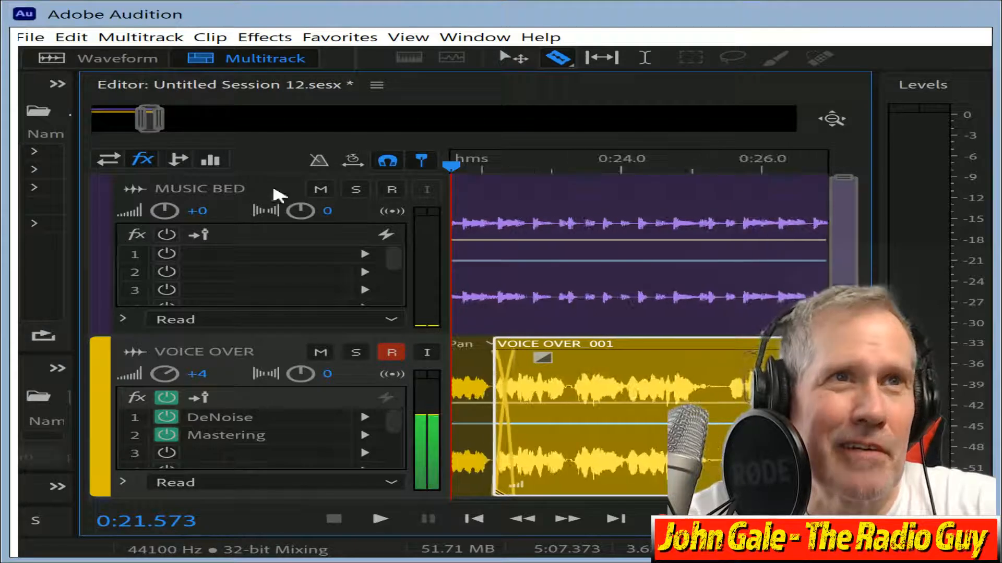
left_click(725, 379)
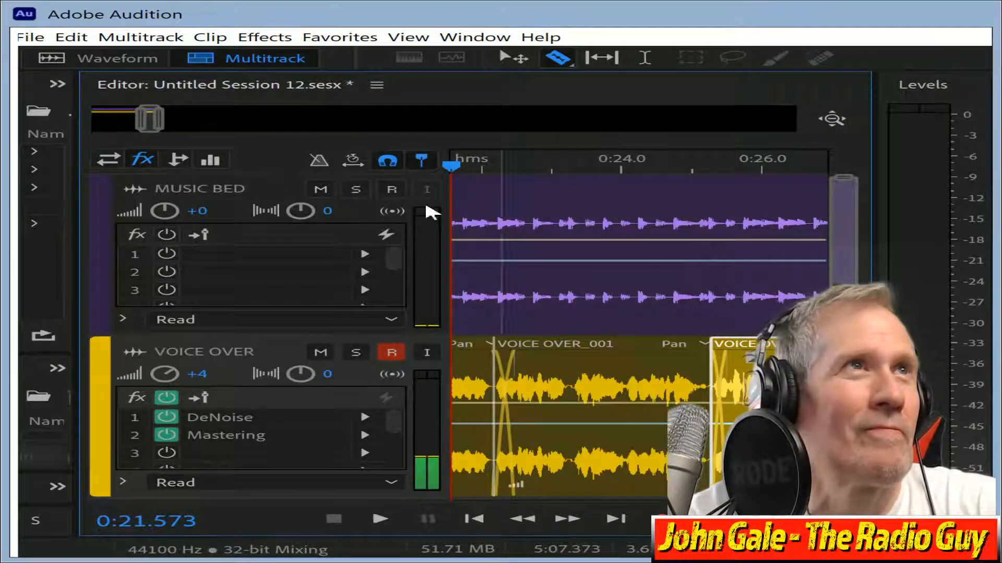
Mix the tightened session down to a new file and apply the Multiband Compressor to it.
left_click_drag(167, 139, 89, 125)
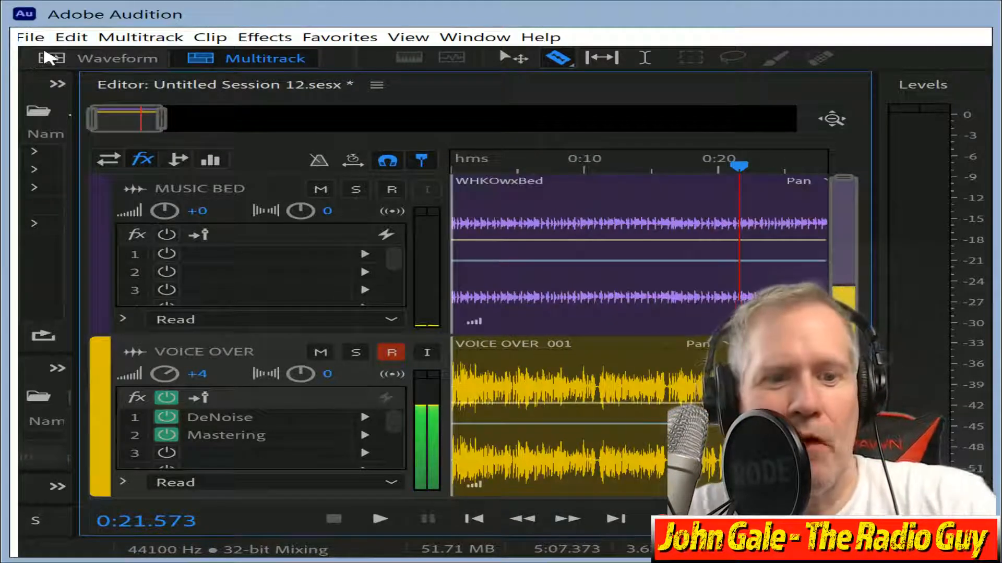
key("ctrl+shift+m")
key("F2")
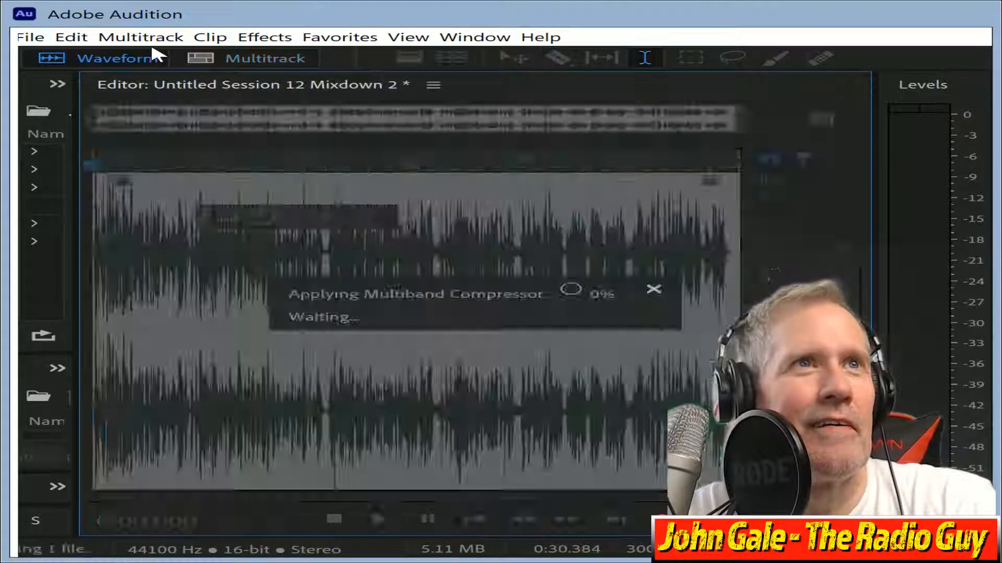
Play the new mixdown from about 18.9 s to its end to check the tightened pauses.
left_click(496, 166)
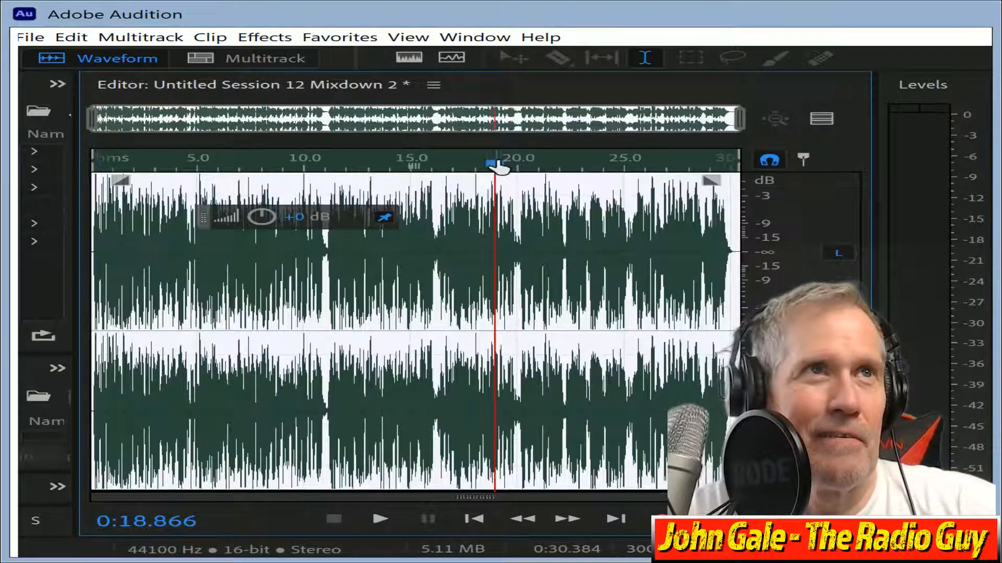
key("space")
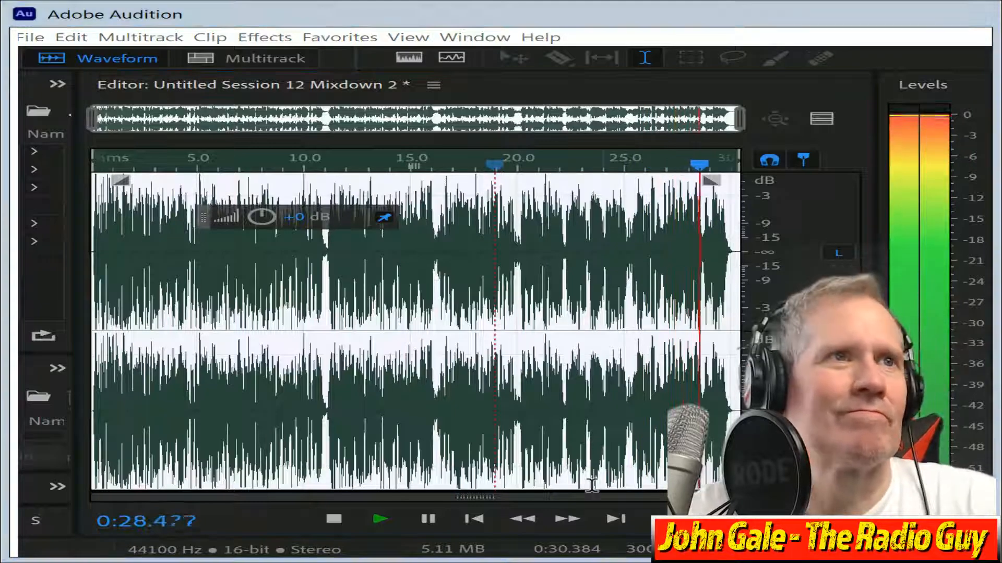
left_click(342, 520)
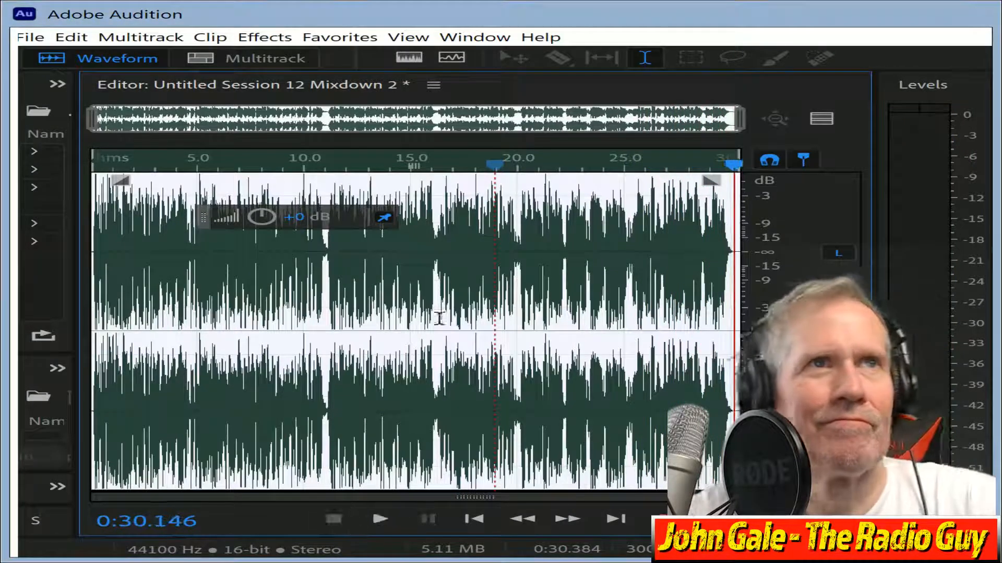
Delete the silence at the end of the mixdown, from about 30.15 s onward.
left_click_drag(93, 119, 633, 141)
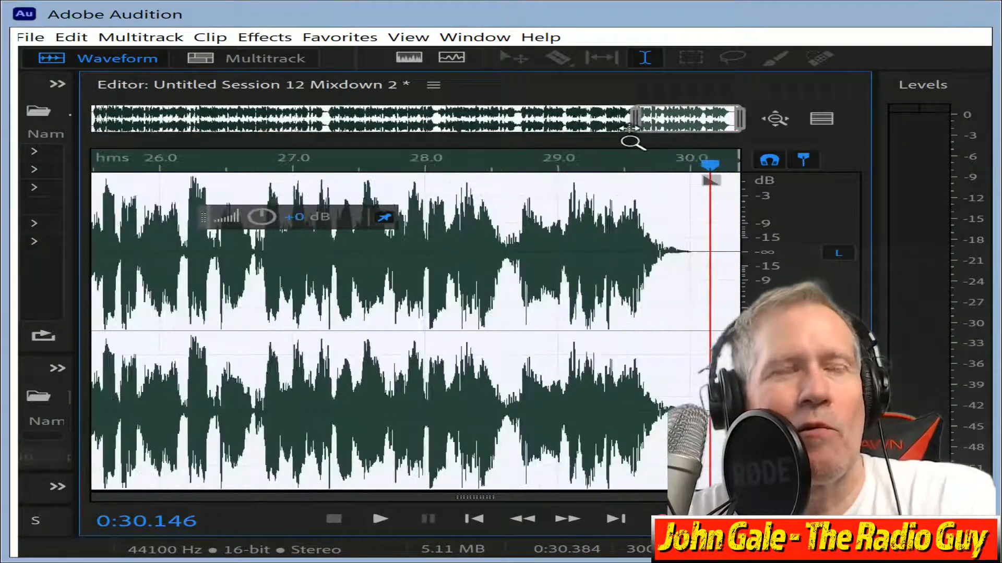
left_click_drag(701, 255, 743, 256)
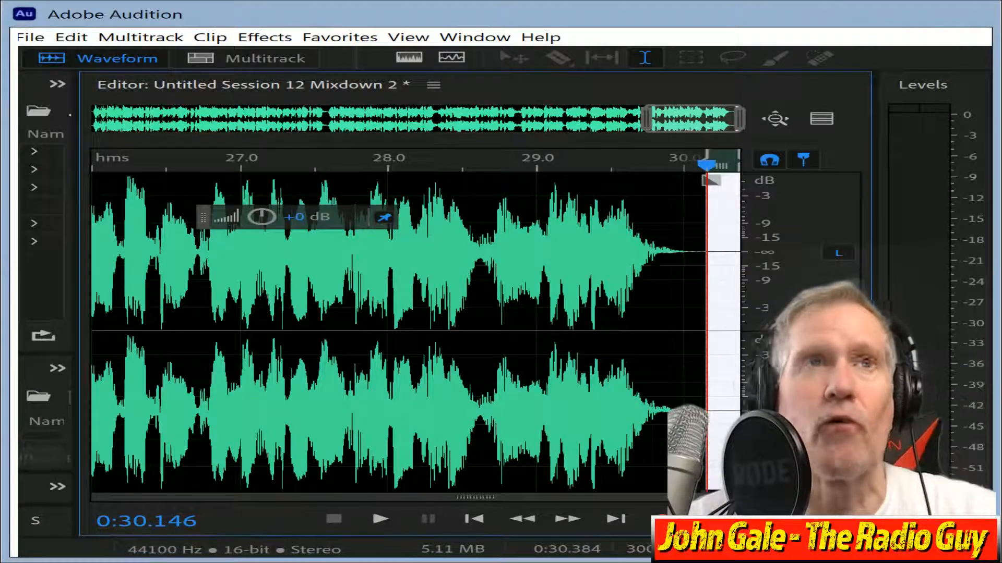
key("Delete")
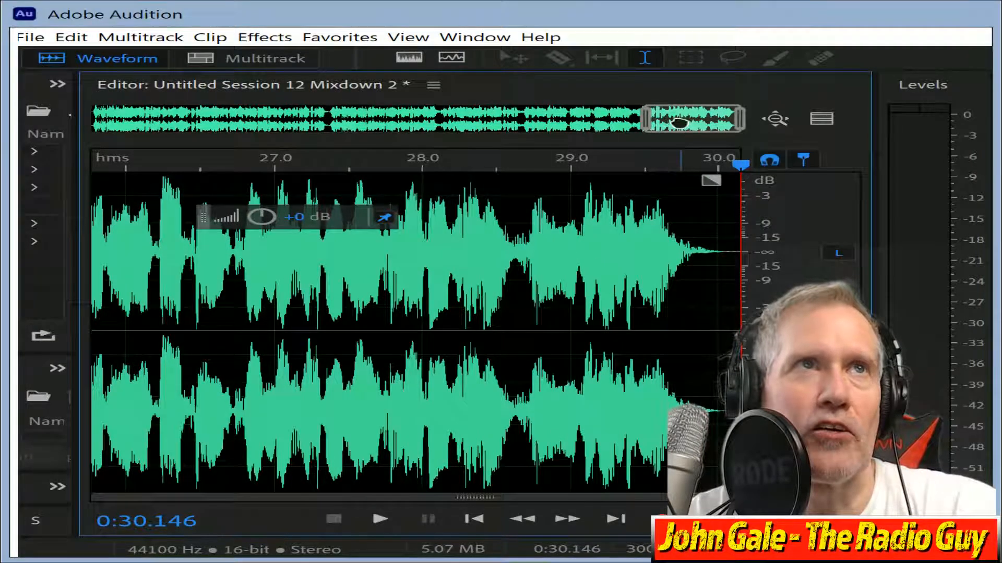
Delete about 0.1 s of silence at the very start of the mixdown, just before the first word.
left_click_drag(678, 119, 19, 172)
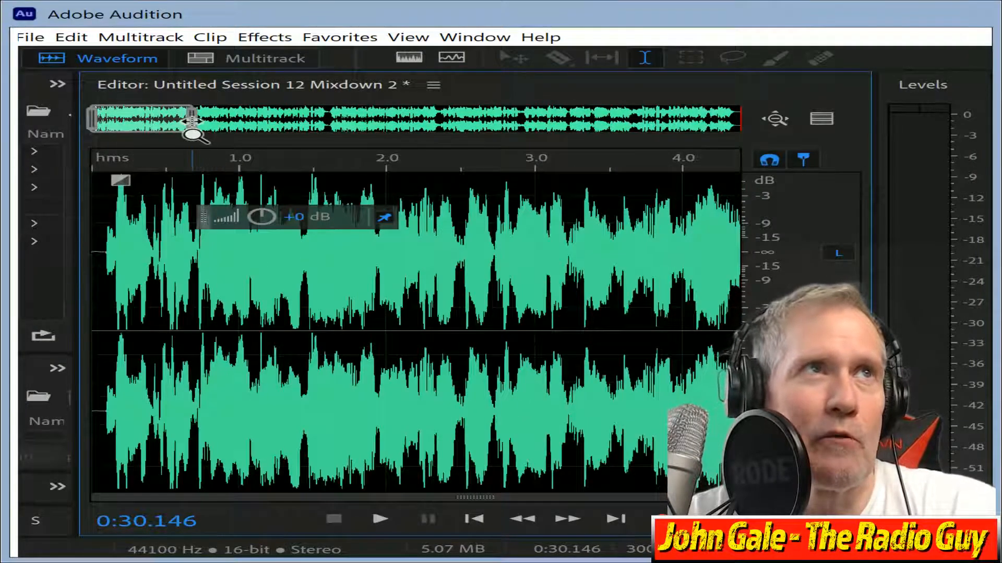
left_click_drag(191, 128, 97, 119)
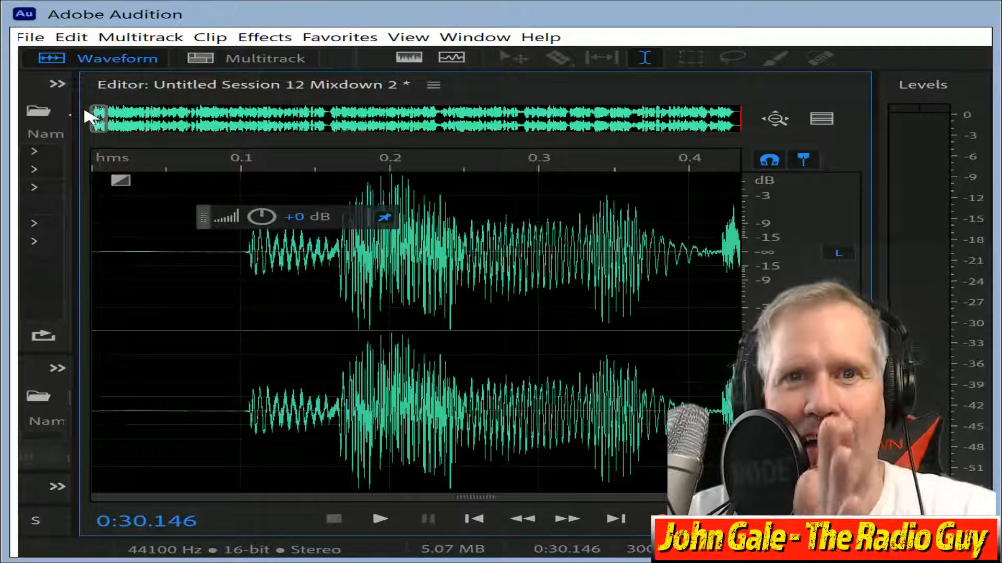
left_click_drag(242, 256, 17, 184)
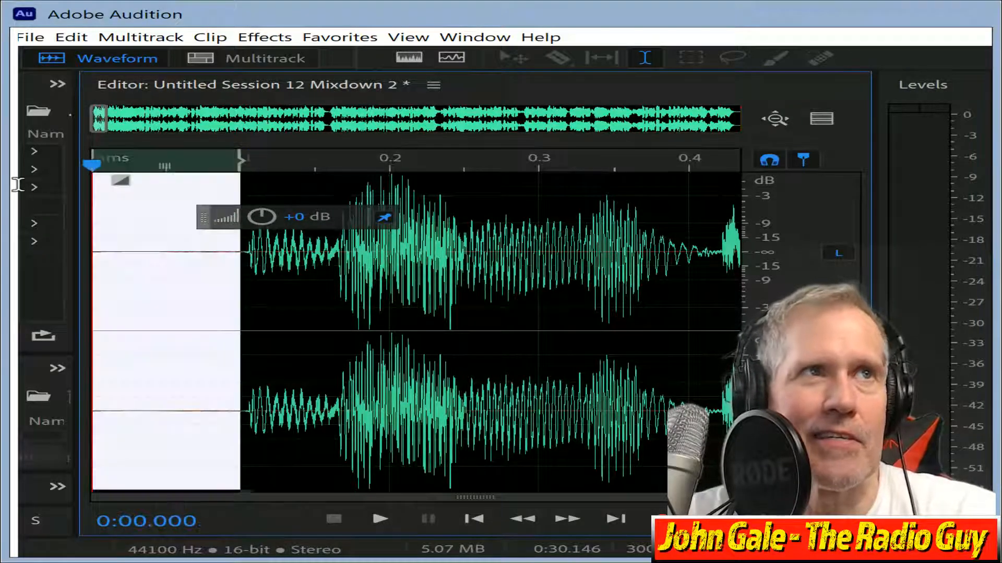
key("Delete")
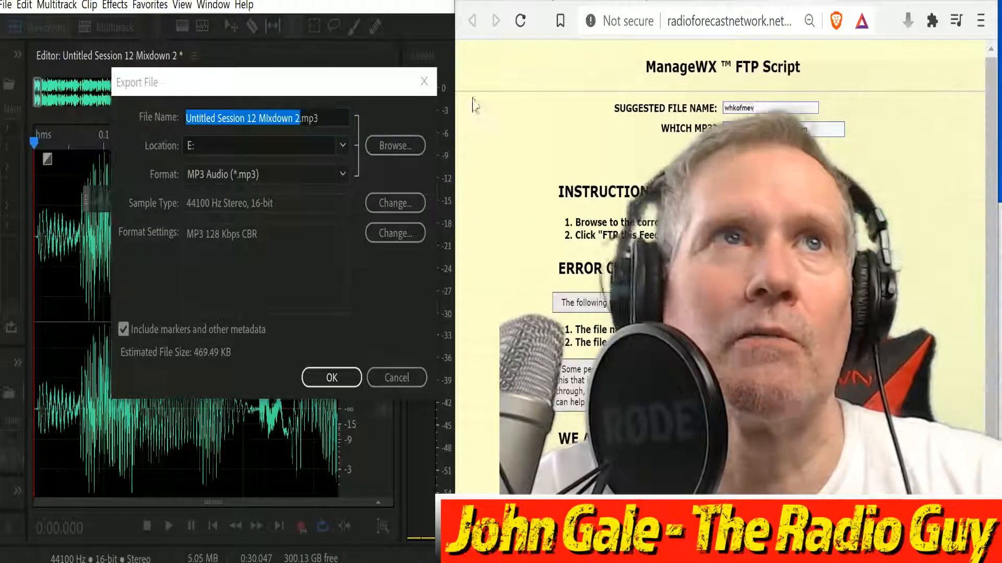
Export the trimmed mixdown to E: as whkofmev.mp3 in MP3 Audio format.
left_click(302, 116)
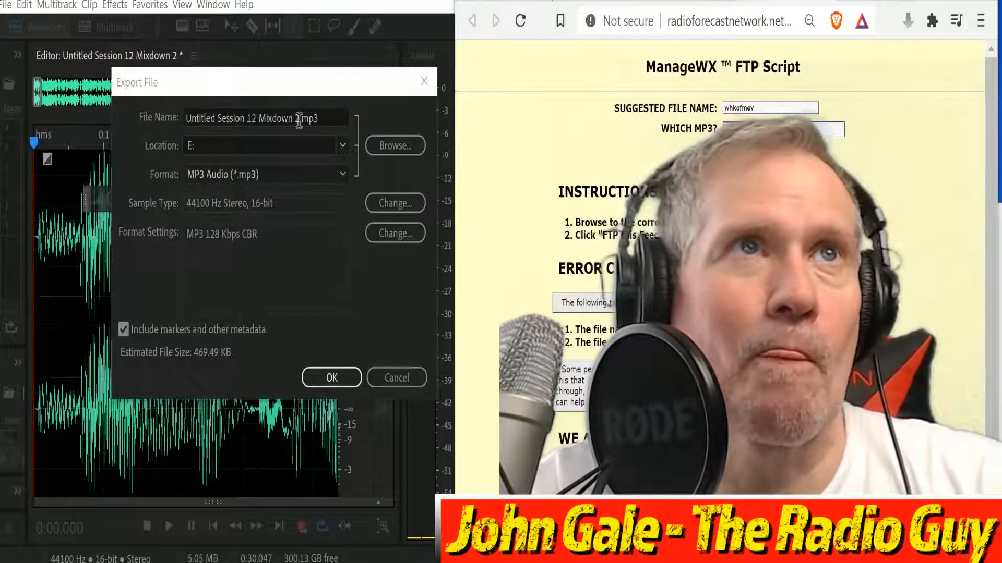
left_click_drag(299, 120, 186, 118)
type("whkofmev")
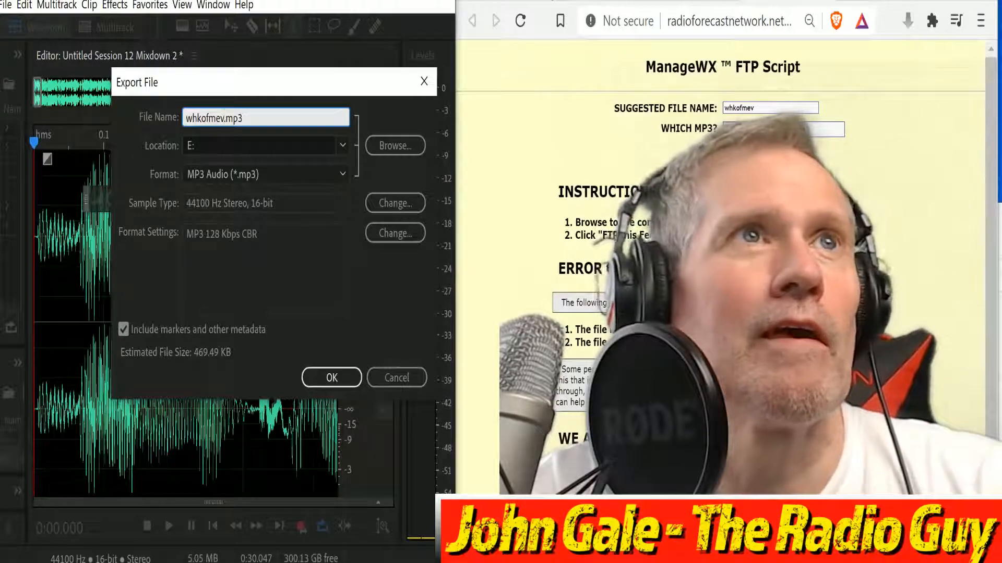
left_click(338, 377)
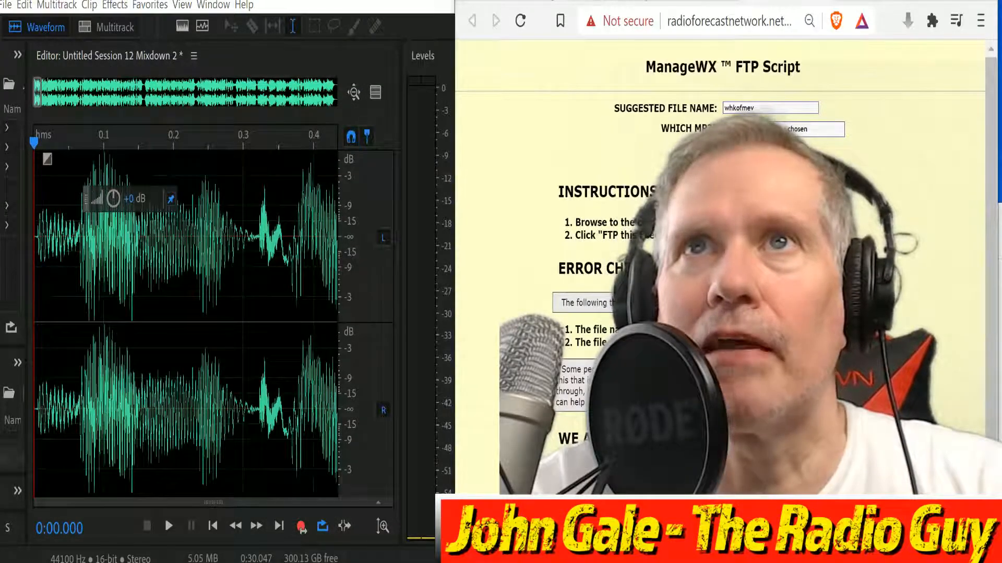
Upload whkofmev.mp3 from the E: drive through the FTP page and close the results window.
left_click(748, 130)
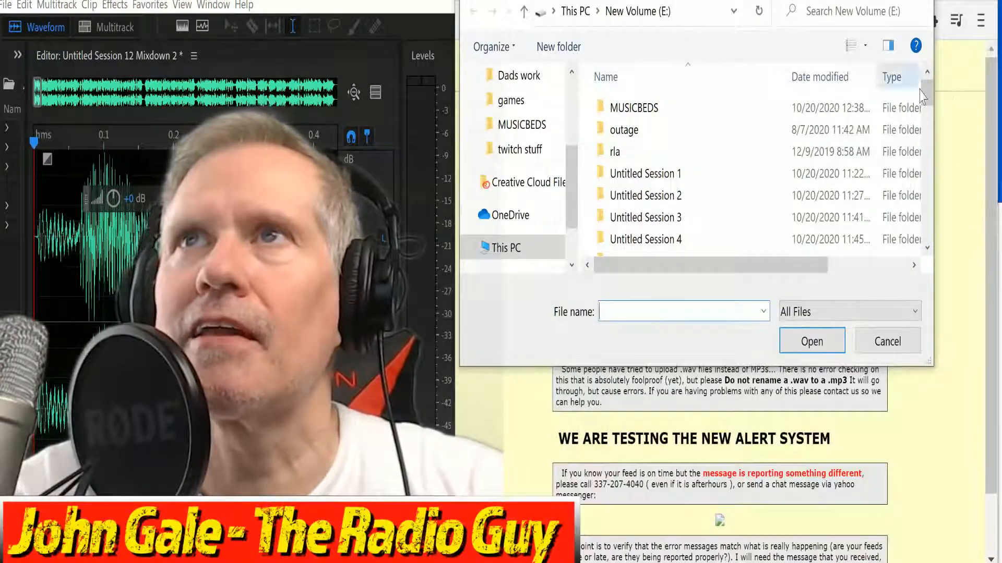
left_click_drag(922, 97, 971, 223)
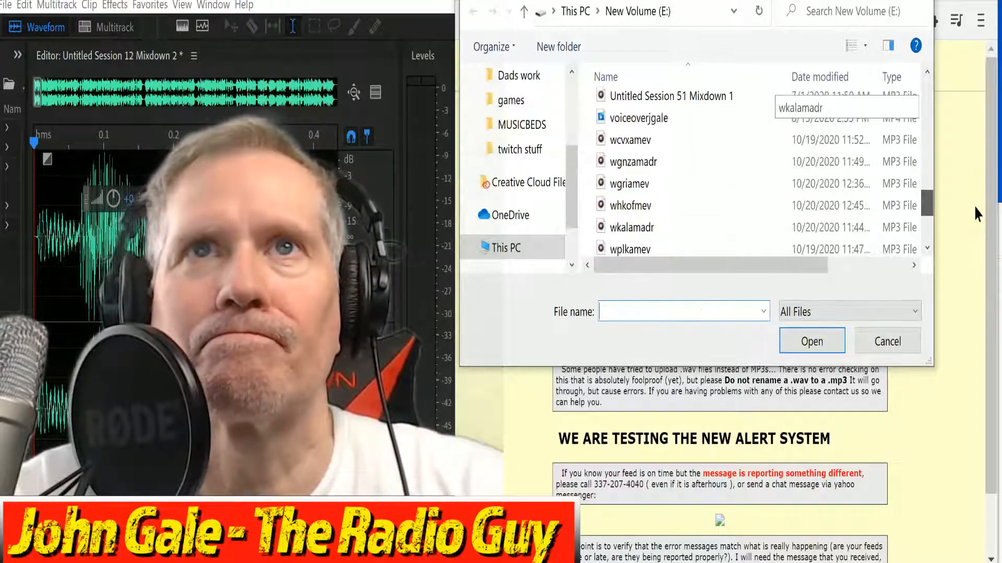
left_click(685, 205)
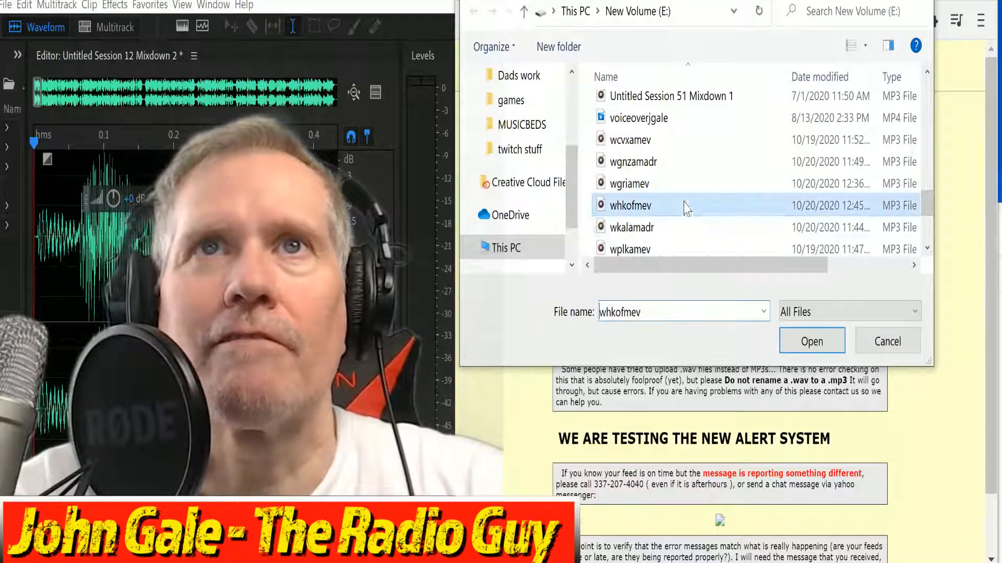
left_click(819, 343)
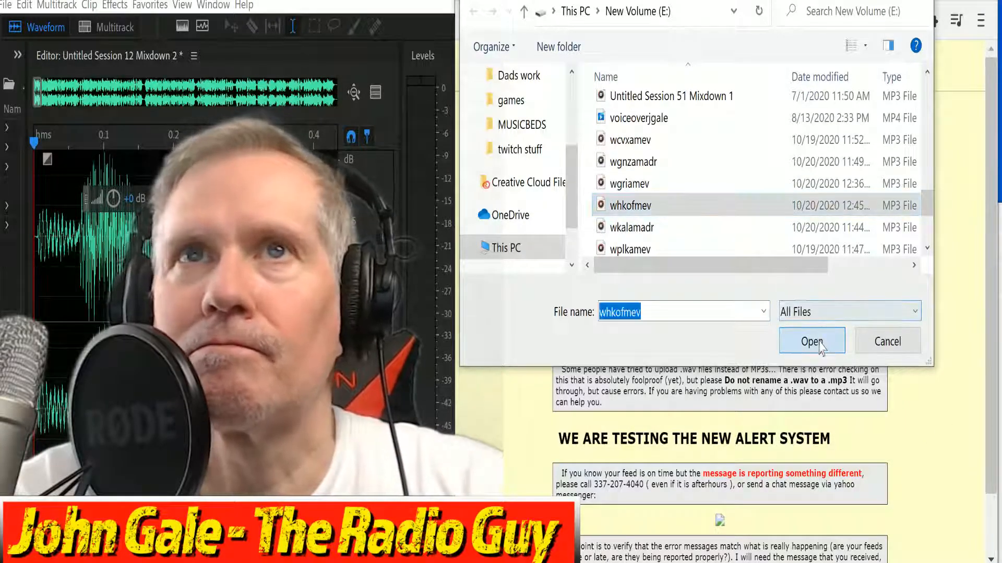
left_click(720, 152)
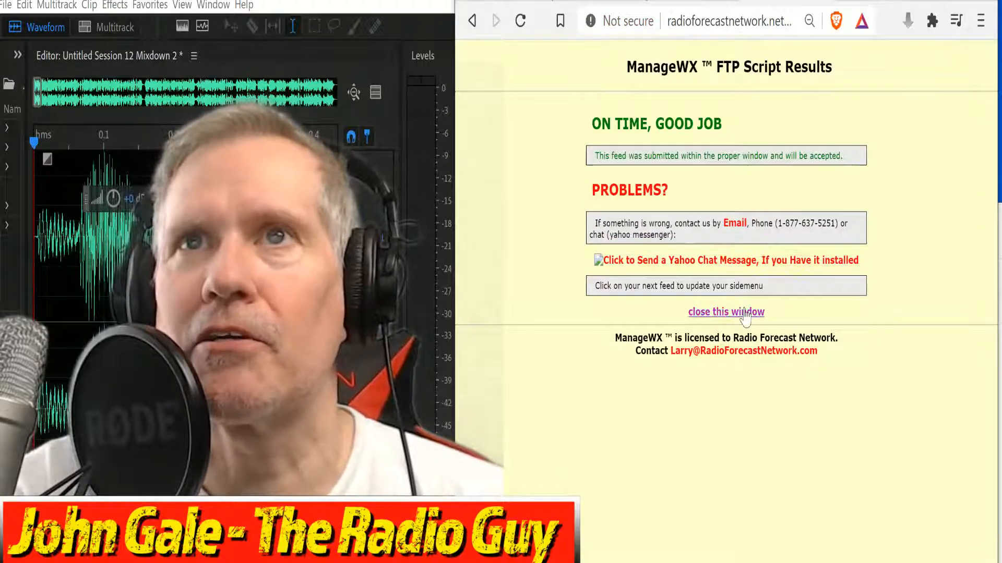
left_click(746, 312)
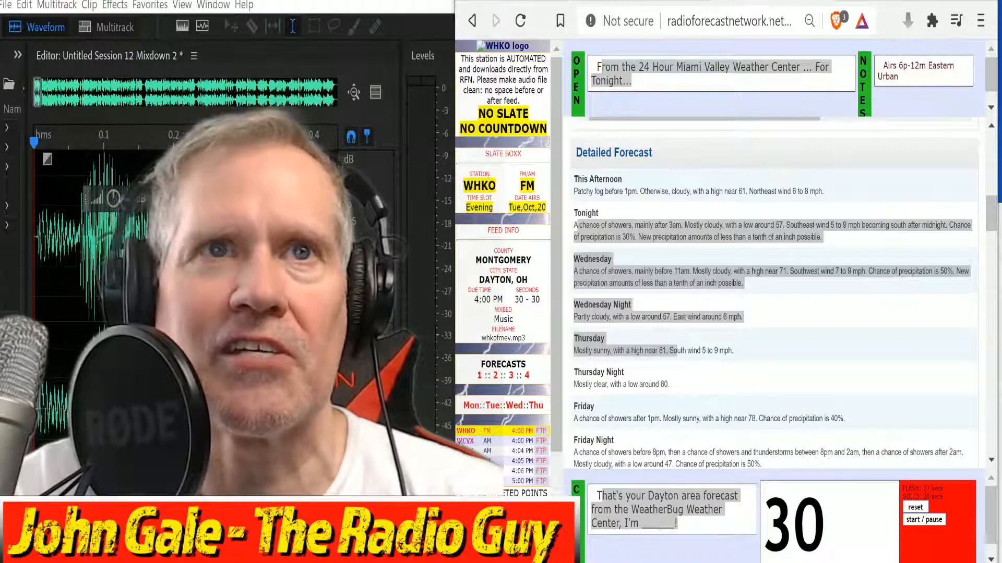
Open the WCVX evening feed page and bring up the E: drive folder.
left_click(463, 443)
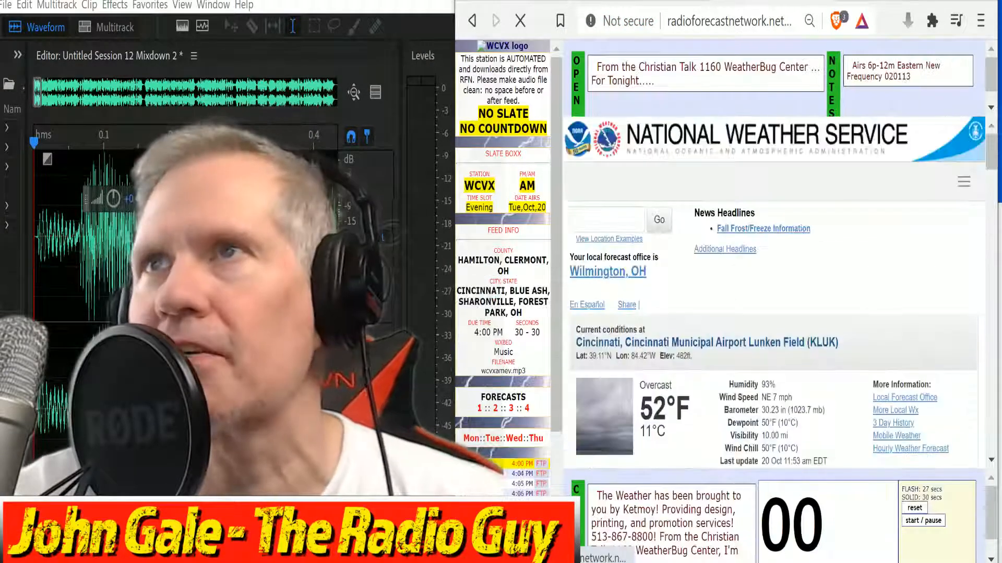
left_click(619, 562)
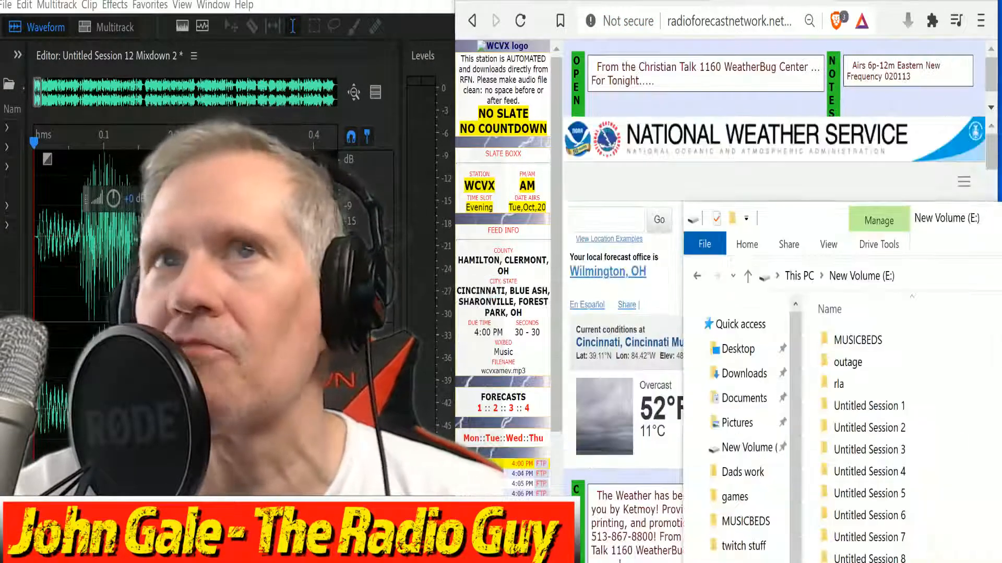
Close the finished WHKO audio in Audition and create a new multitrack session with the default settings.
left_click(6, 5)
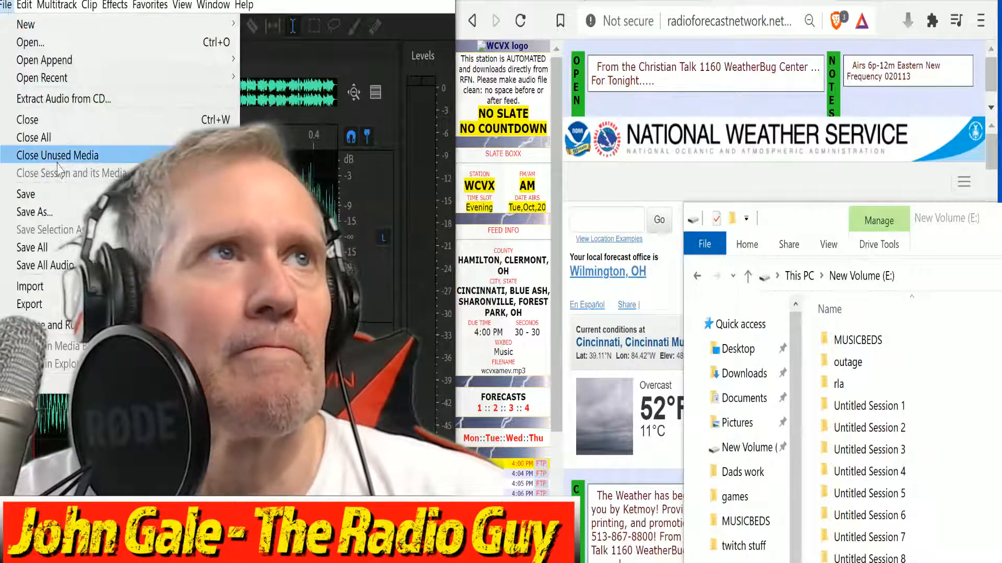
left_click(57, 158)
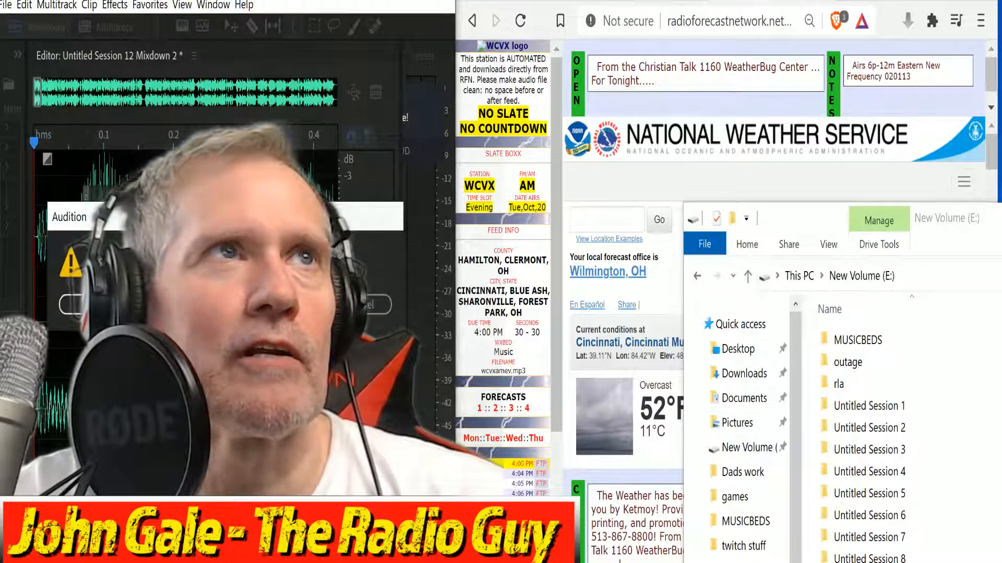
left_click(292, 304)
left_click(108, 31)
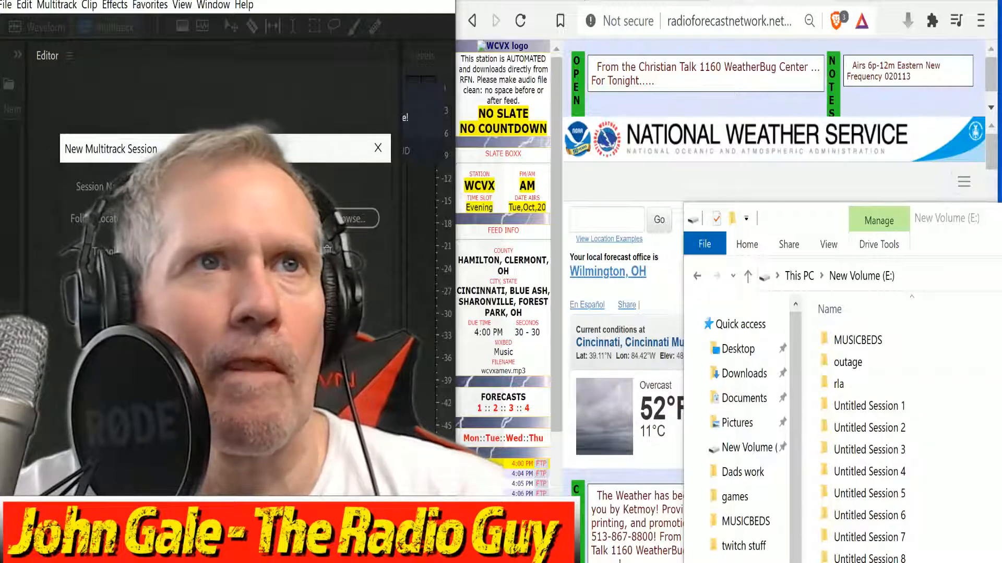
key("Return")
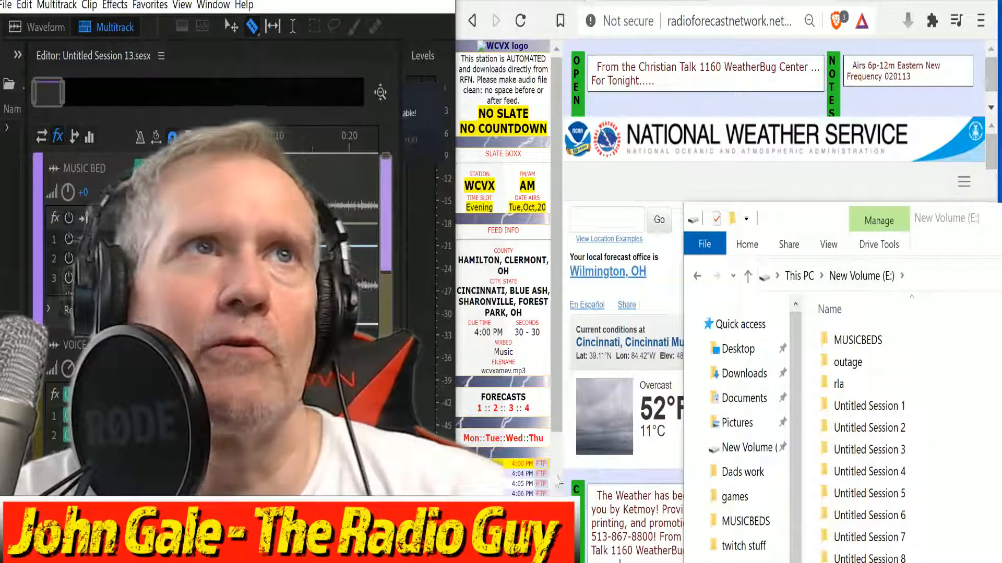
Start recording the voice over with WCVXwxBed on the muted music bed track, and bring the detailed Cincinnati forecast into view.
left_click(594, 424)
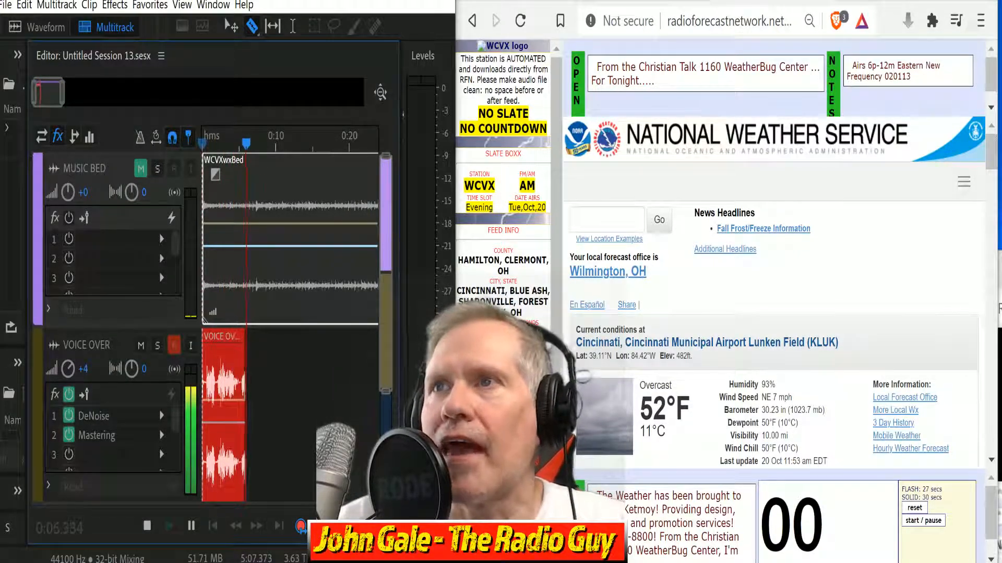
left_click(1000, 396)
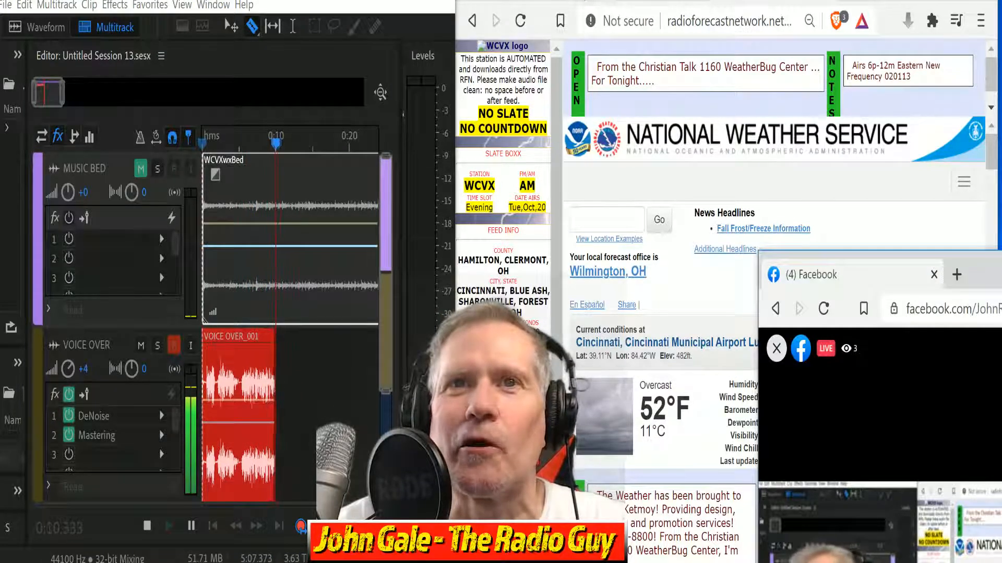
left_click(576, 380)
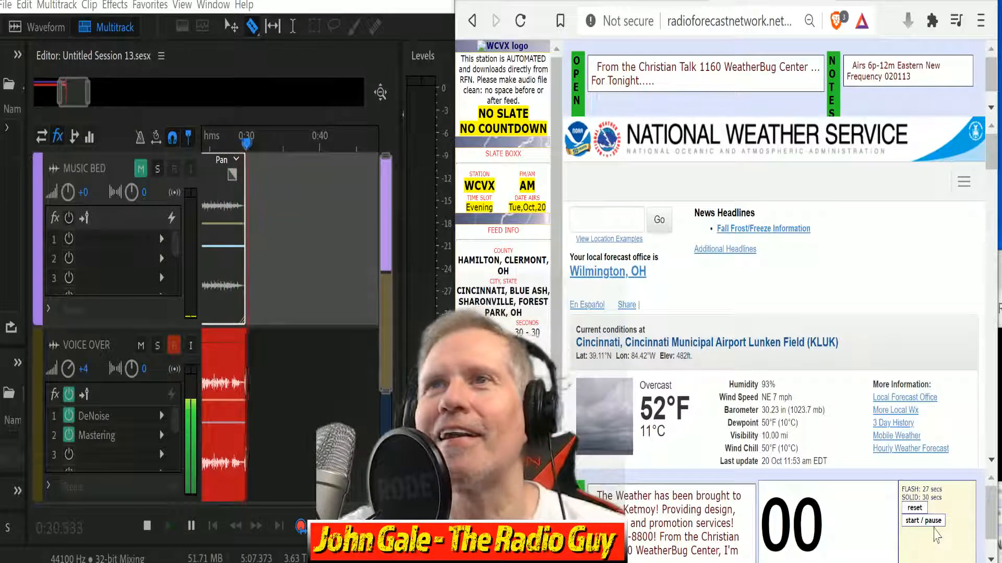
scroll(823, 298, "down", 5)
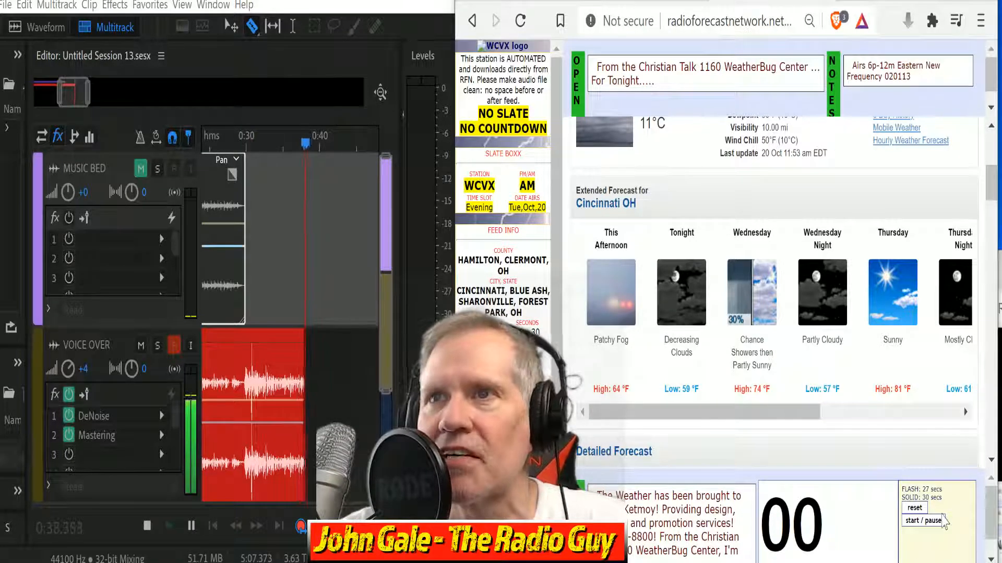
scroll(910, 340, "down", 8)
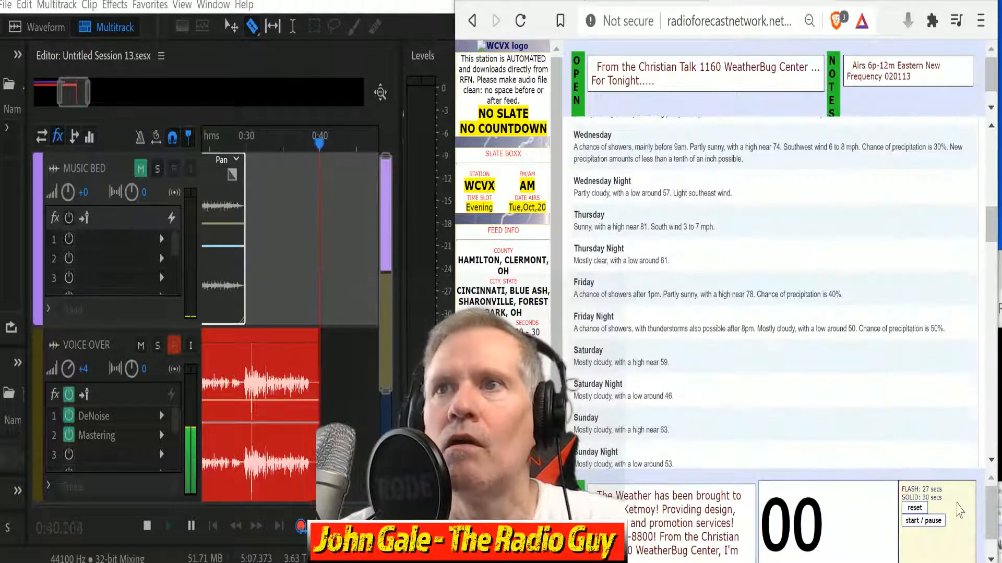
Record the WCVX forecast read while timing it to 30 seconds with the page's timer, and stop the recording.
left_click(934, 521)
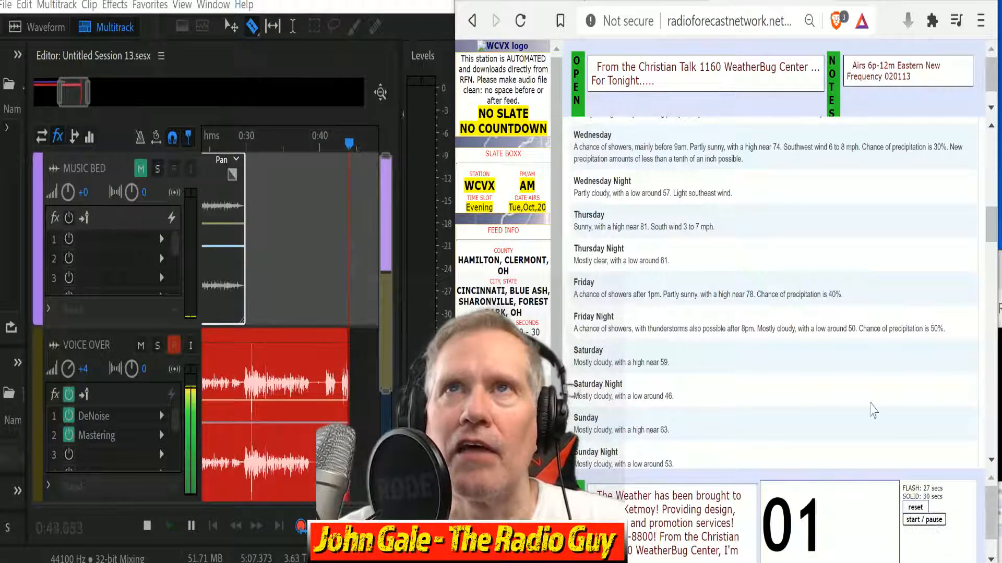
scroll(792, 330, "up", 2)
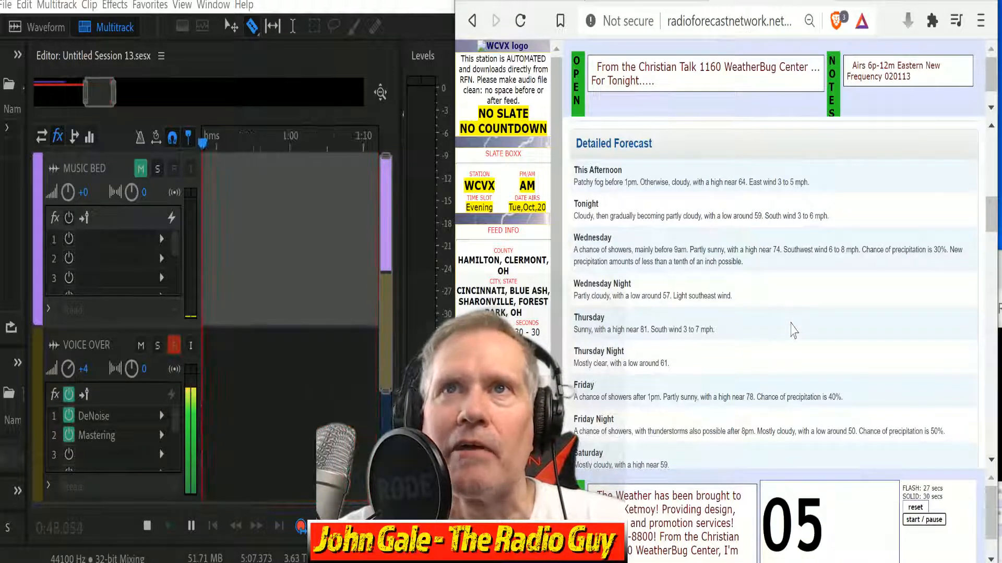
left_click(917, 508)
left_click(928, 522)
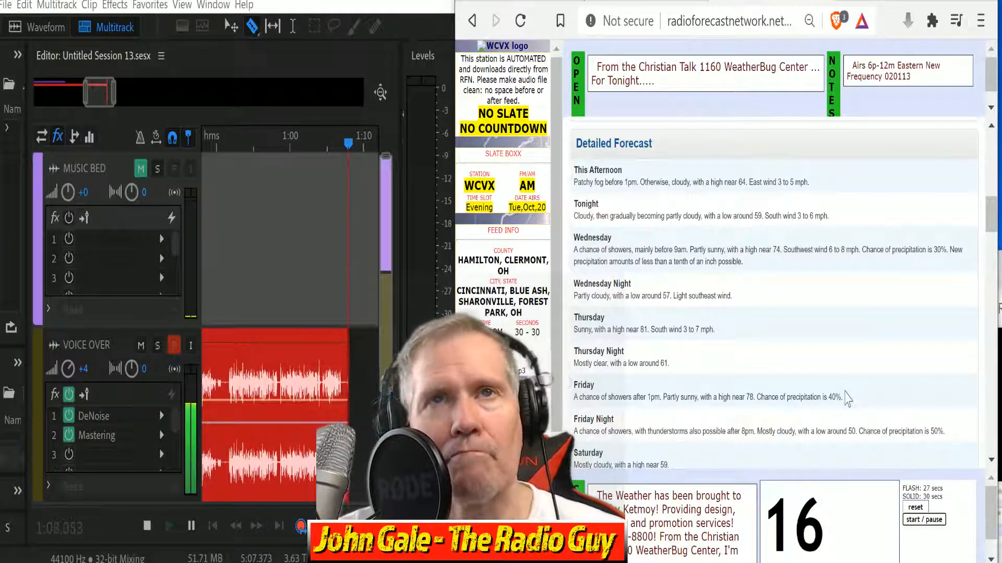
left_click(933, 519)
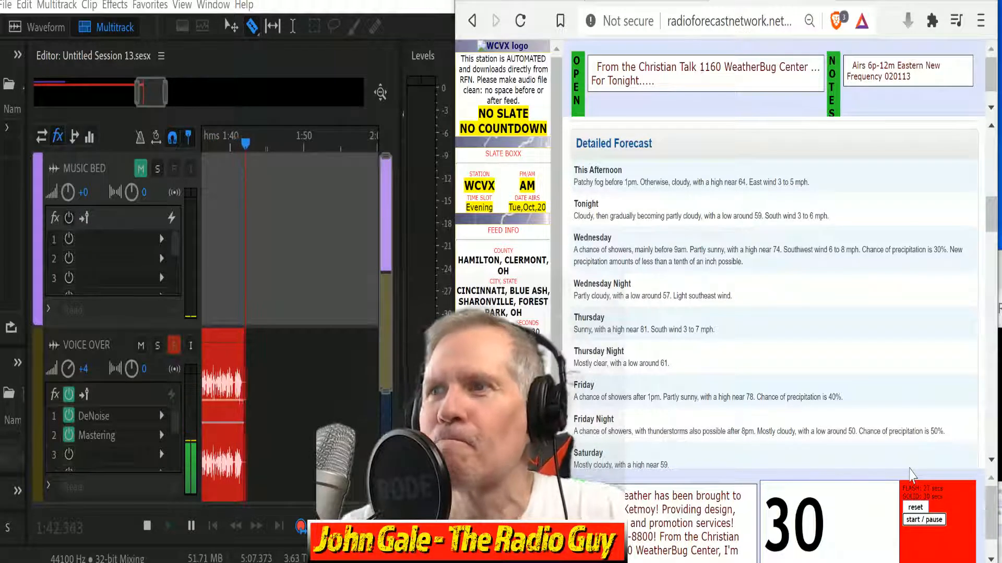
key("space")
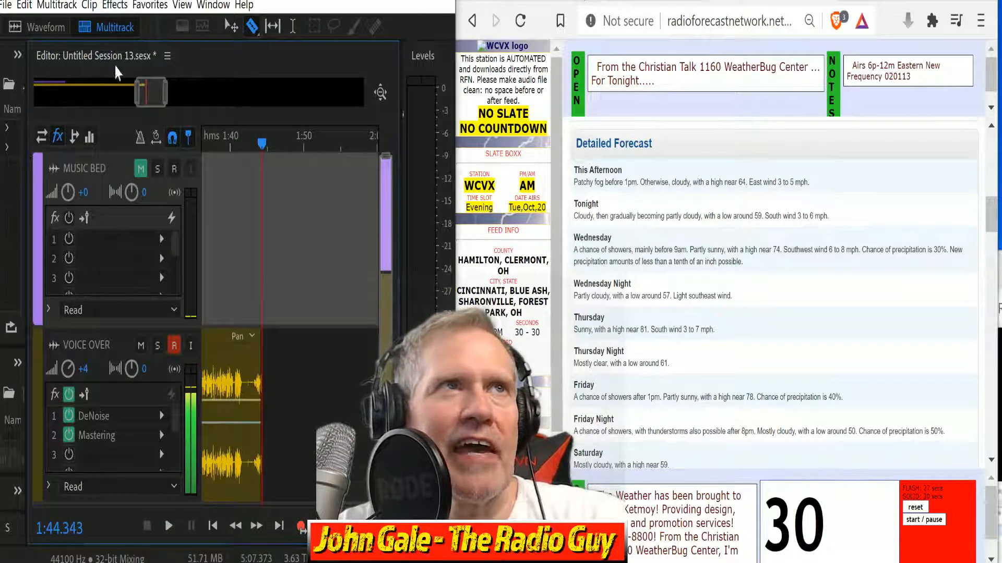
Split the voice over recording at about 1:11, discarding the earlier part and placing the final read at the session start.
left_click_drag(146, 102, 110, 103)
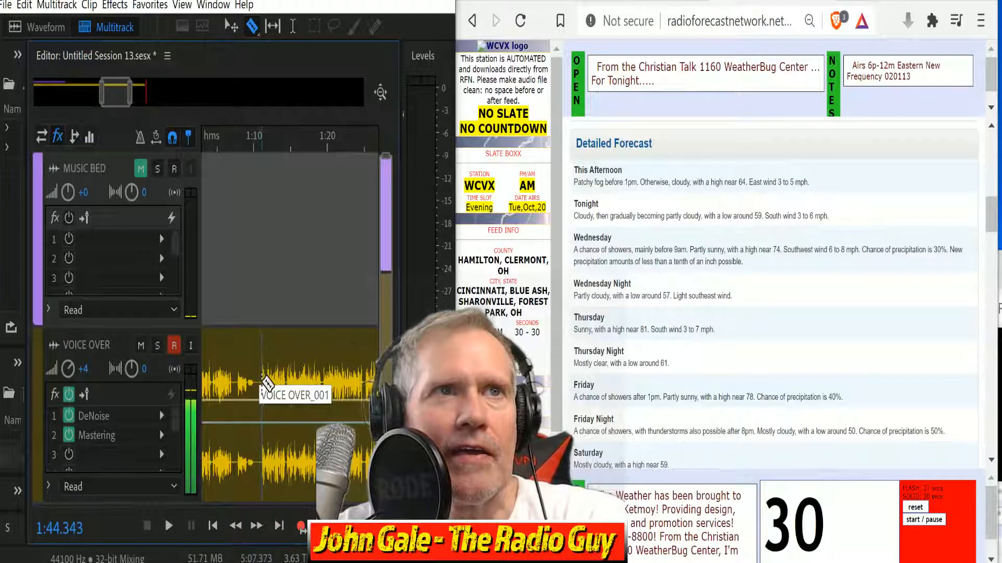
left_click(264, 381)
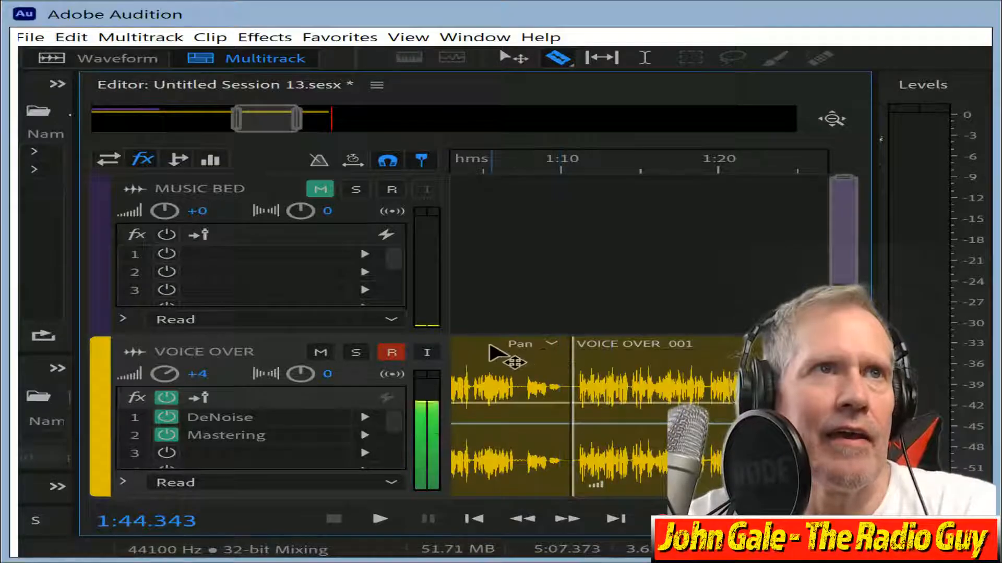
key("Home")
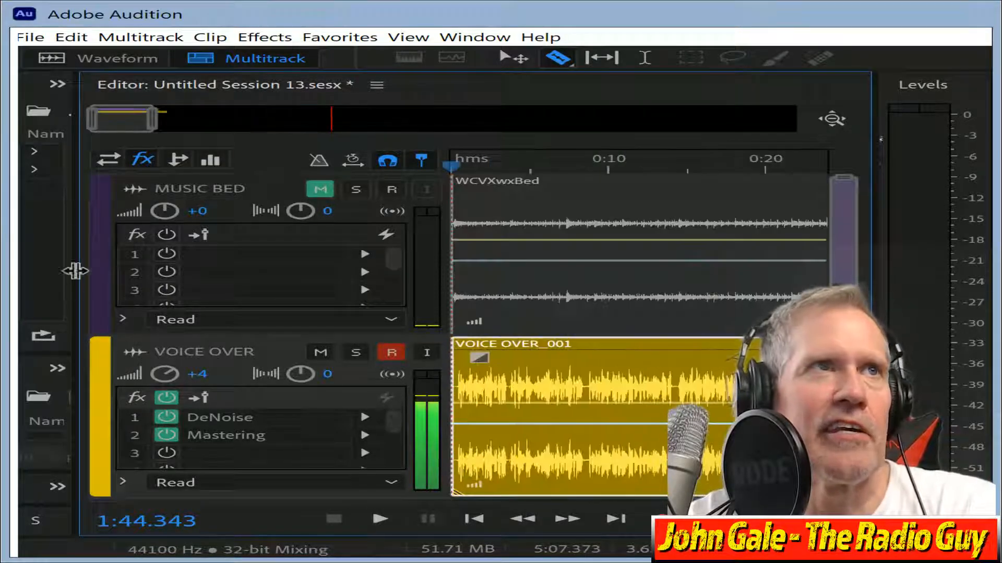
Cut the voice over clip at about 31 s and remove the leftover tail.
left_click_drag(155, 123, 214, 133)
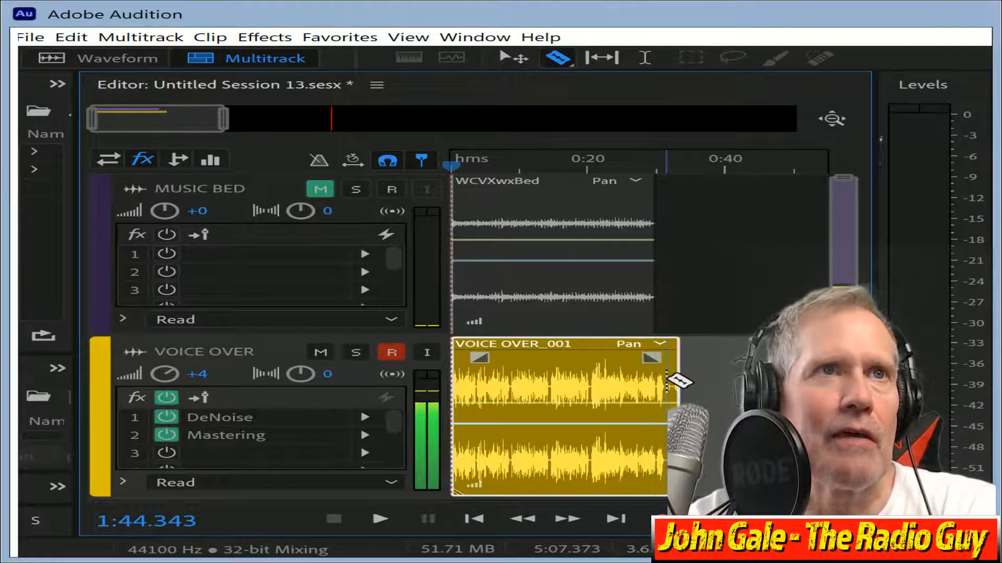
left_click(678, 381)
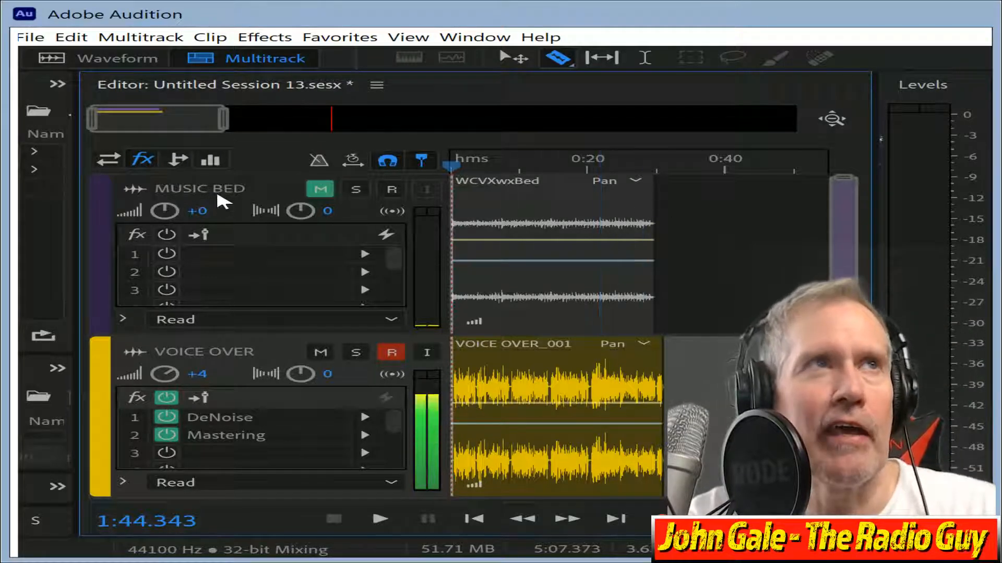
Unmute the music bed and mix the session down to a new file, selecting the whole mixdown.
left_click_drag(220, 121, 105, 125)
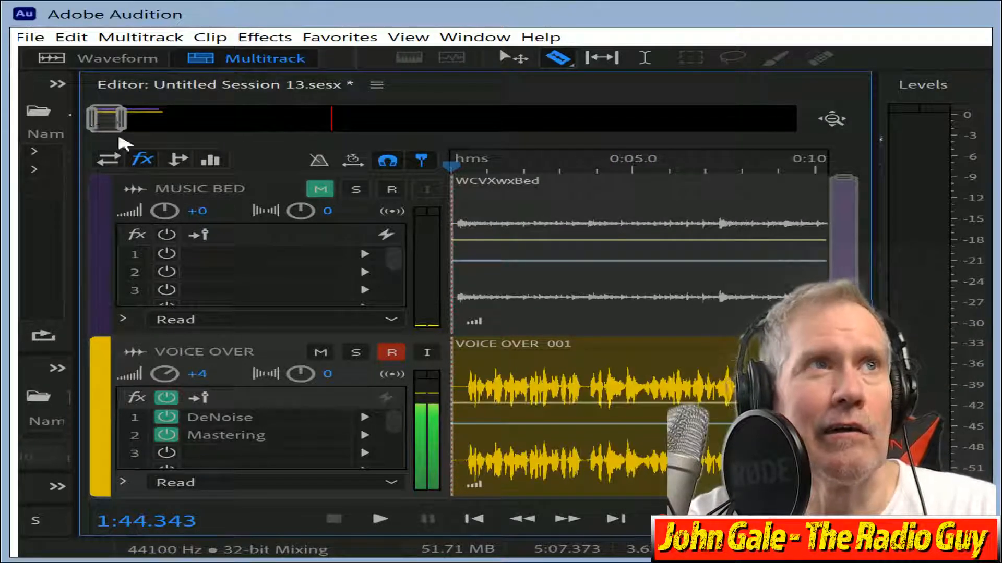
left_click(320, 190)
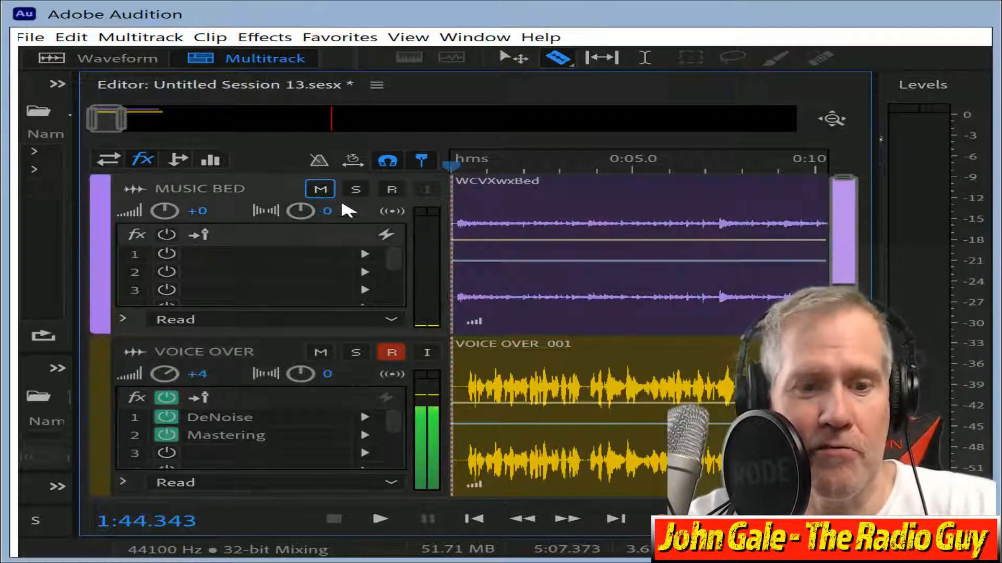
left_click(368, 217)
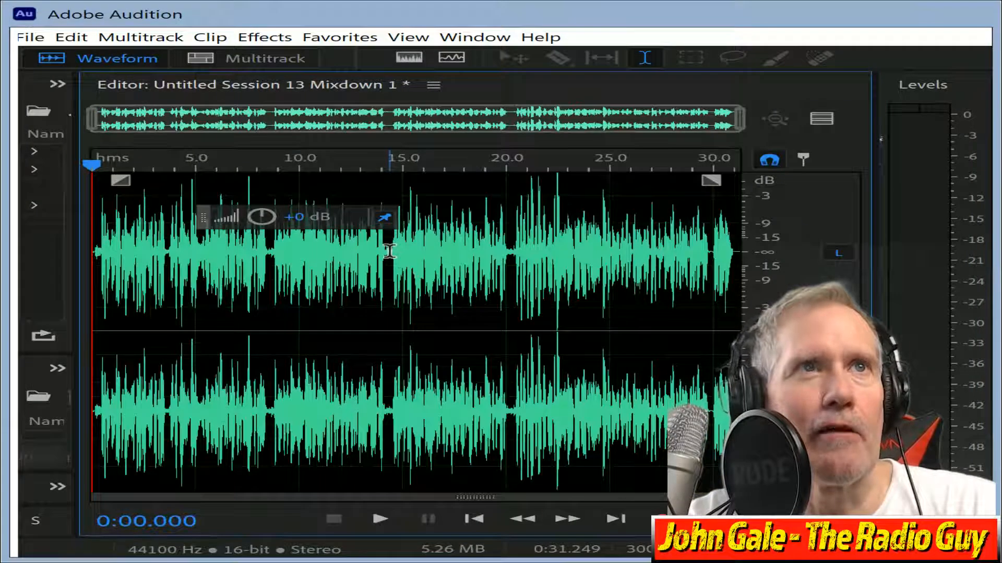
key("ctrl+a")
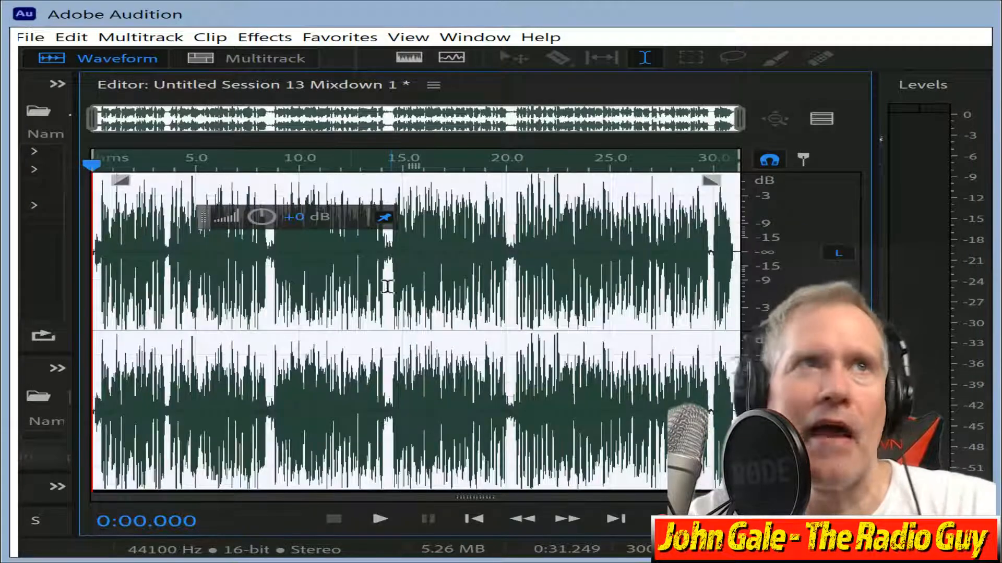
Delete about 0.14 s of silence at the very start of the WCVX mixdown.
left_click_drag(740, 119, 120, 152)
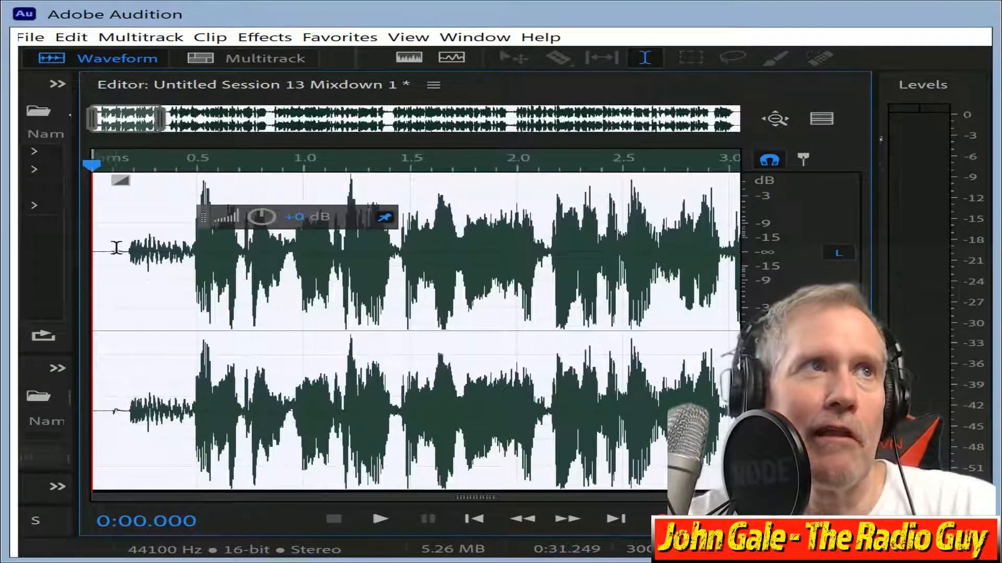
left_click_drag(120, 250, 17, 224)
key("Delete")
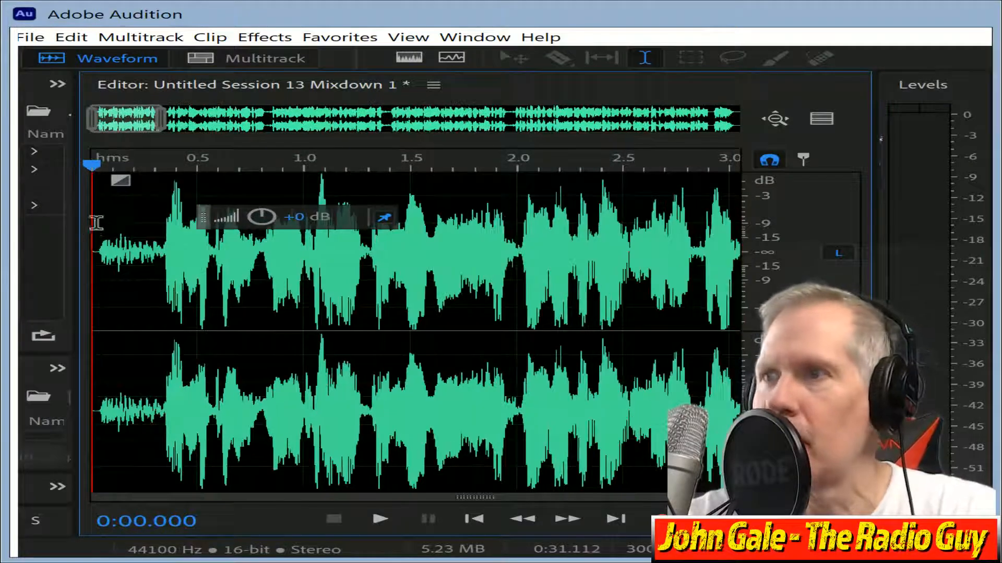
Delete the silence at the end of the WCVX mixdown, from about 30.8 s onward.
left_click_drag(128, 116, 711, 118)
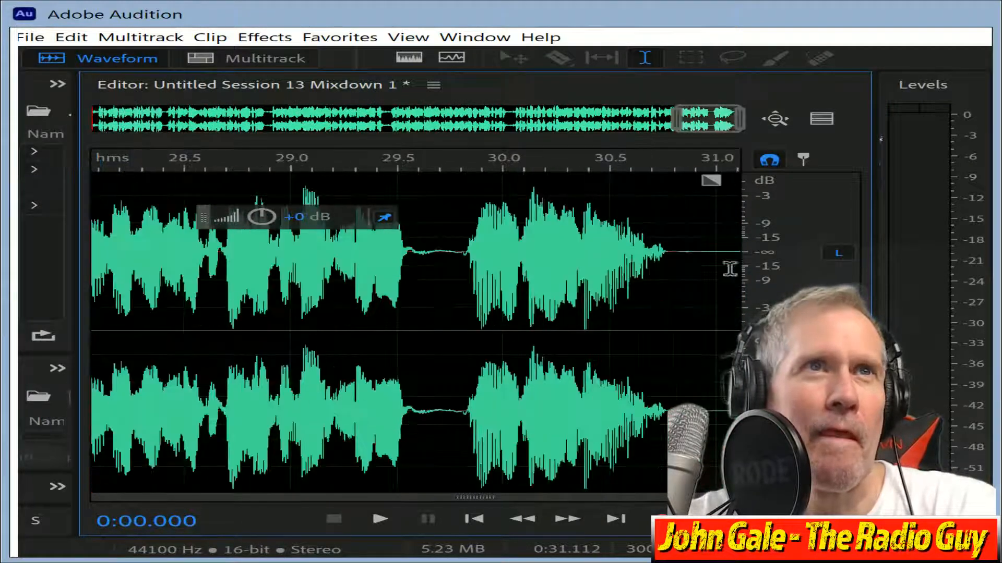
left_click_drag(678, 254, 741, 254)
key("Delete")
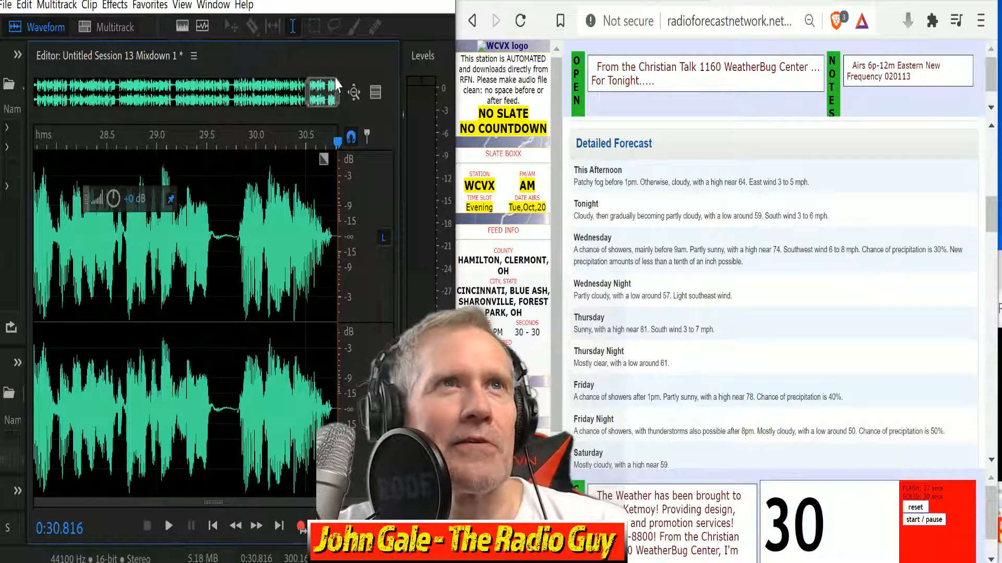
Play the WCVX mixdown from the start while opening the station's FTP upload form and selecting its suggested file name, wcvxamev.
left_click_drag(336, 84, 2, 70)
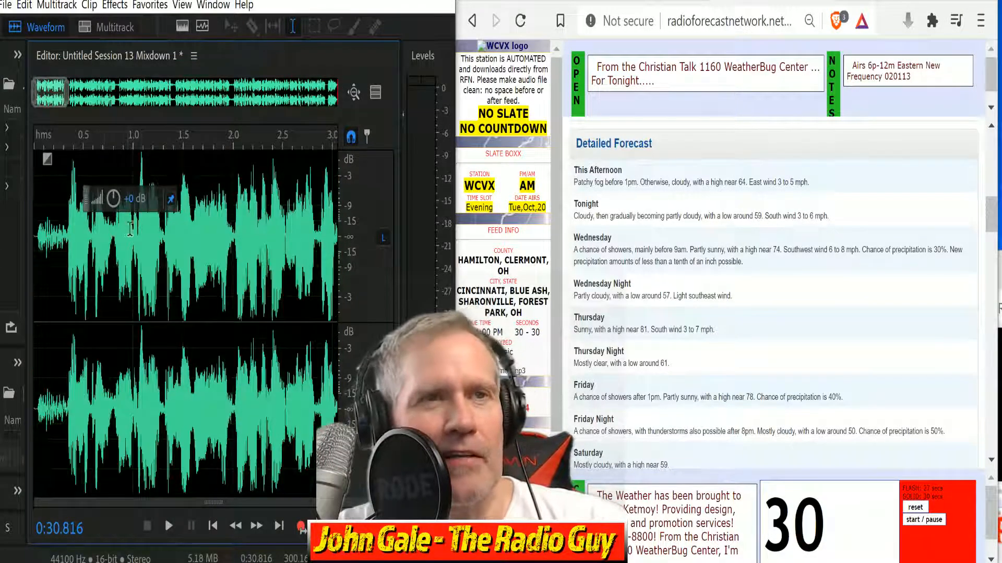
key("space")
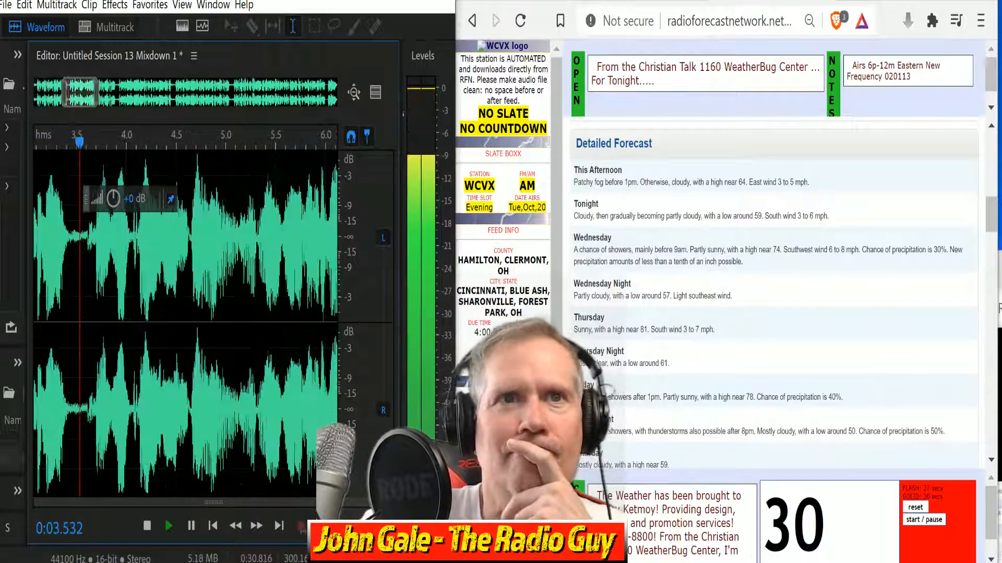
left_click(503, 405)
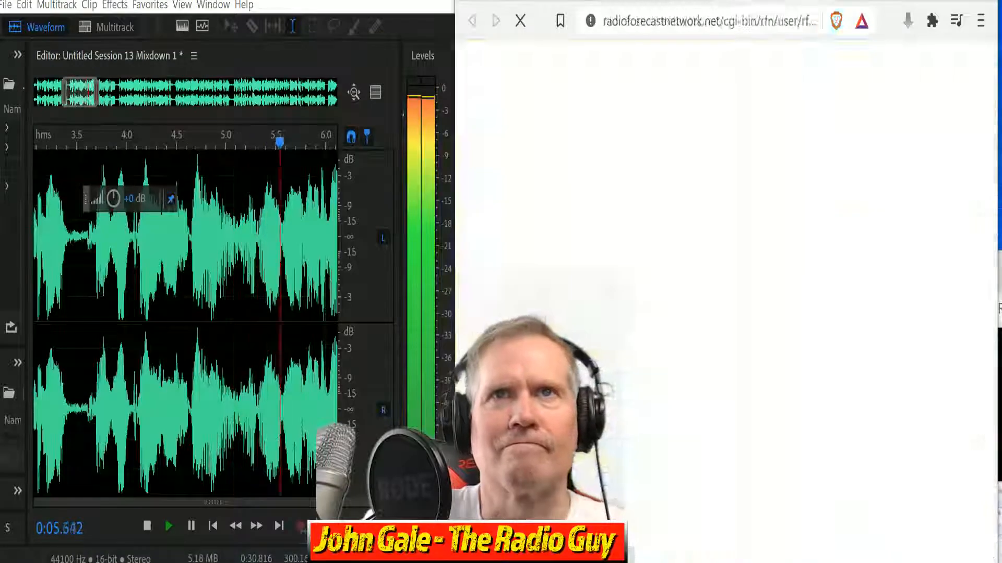
left_click_drag(766, 109, 431, 111)
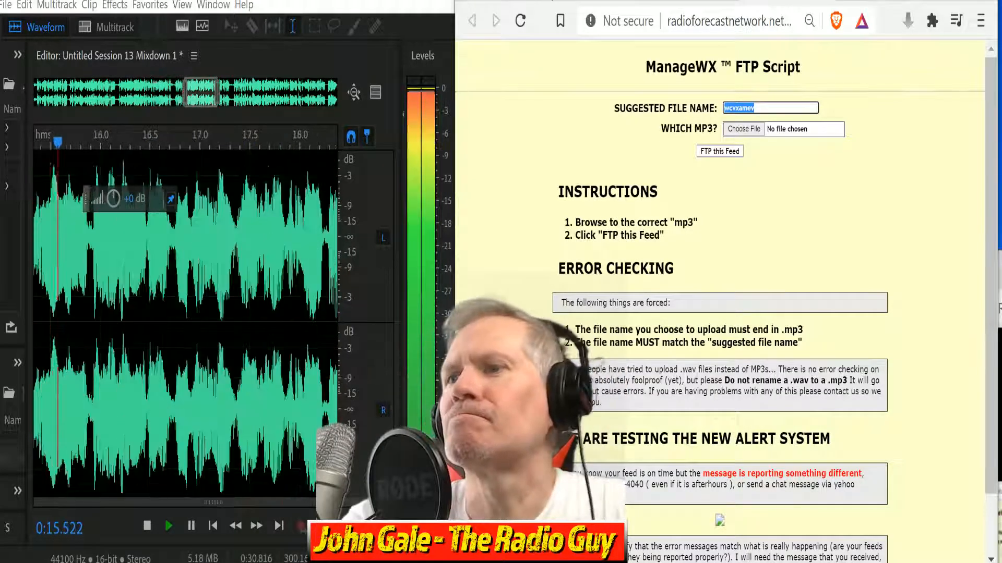
key("alt+Tab")
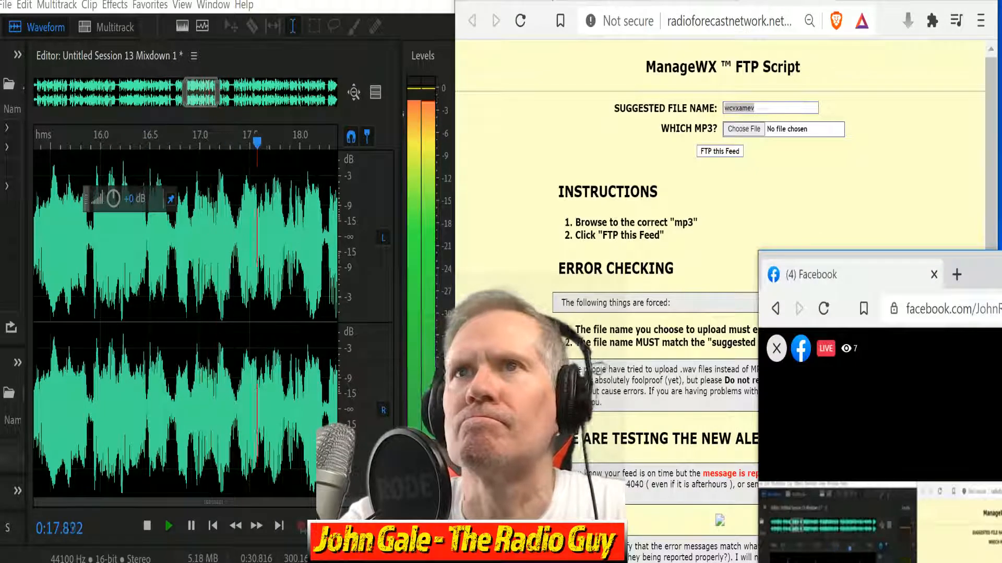
key("alt+Tab")
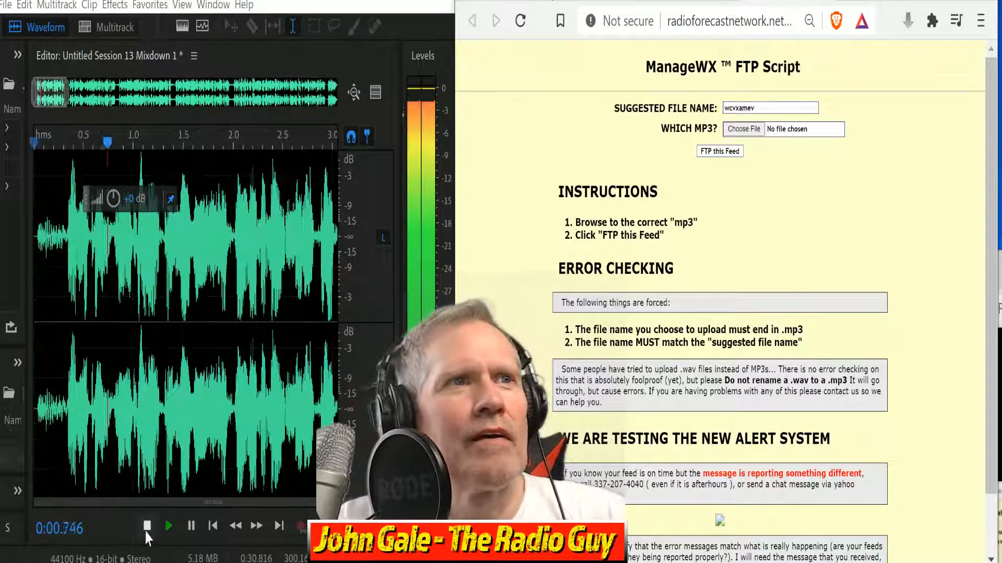
left_click(147, 527)
In the multitrack session, cut off the short lead-in of the voice over clip and move the clip back to the session start.
left_click(107, 27)
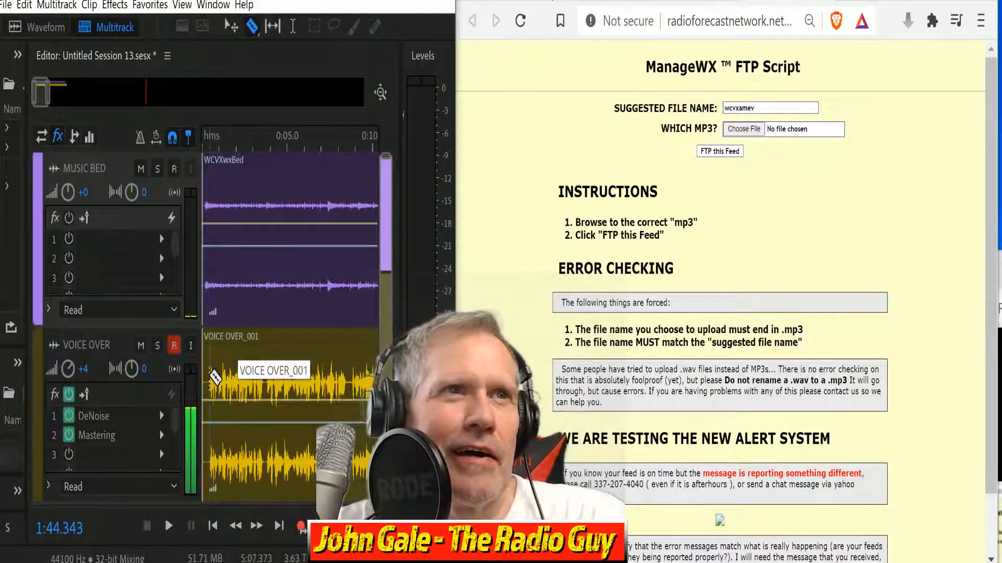
left_click(210, 378)
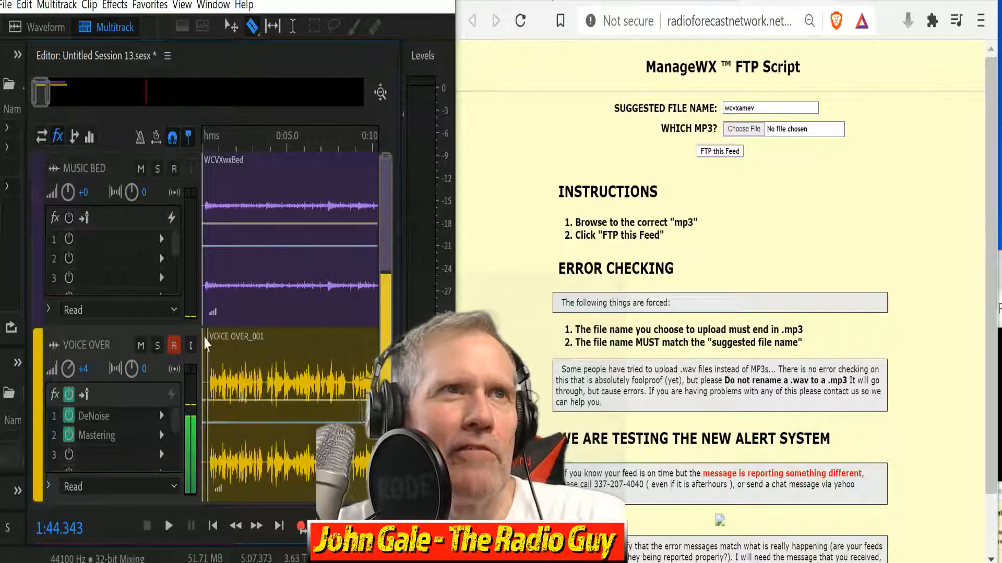
left_click(206, 339)
key("Delete")
left_click_drag(210, 341, 204, 341)
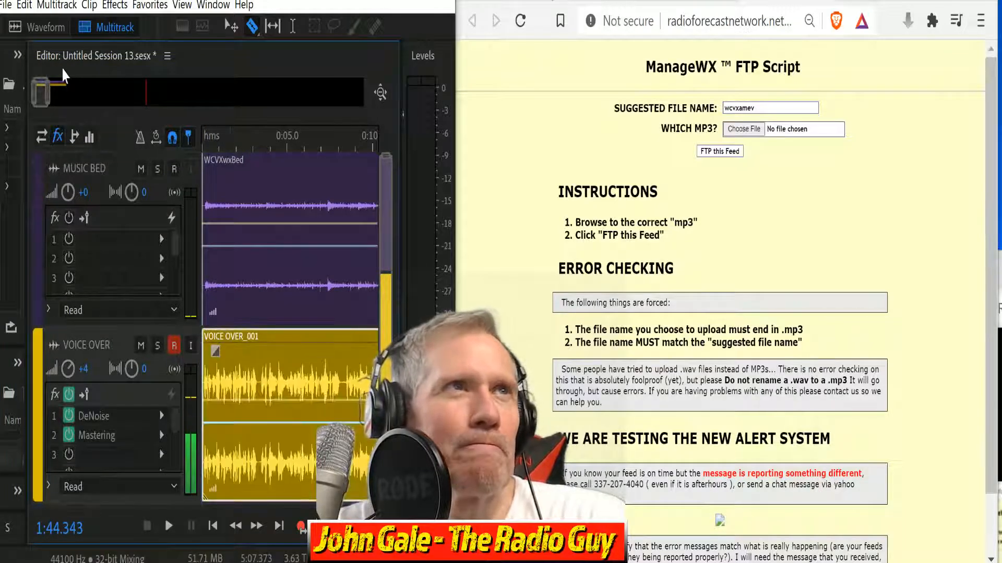
Split the voice over clip at about 20 s and shift the second part about 0.3 s earlier to tighten the pause.
mouse_move(47, 97)
left_mouse_down()
mouse_move(83, 117)
mouse_move(51, 111)
mouse_move(56, 97)
left_mouse_up()
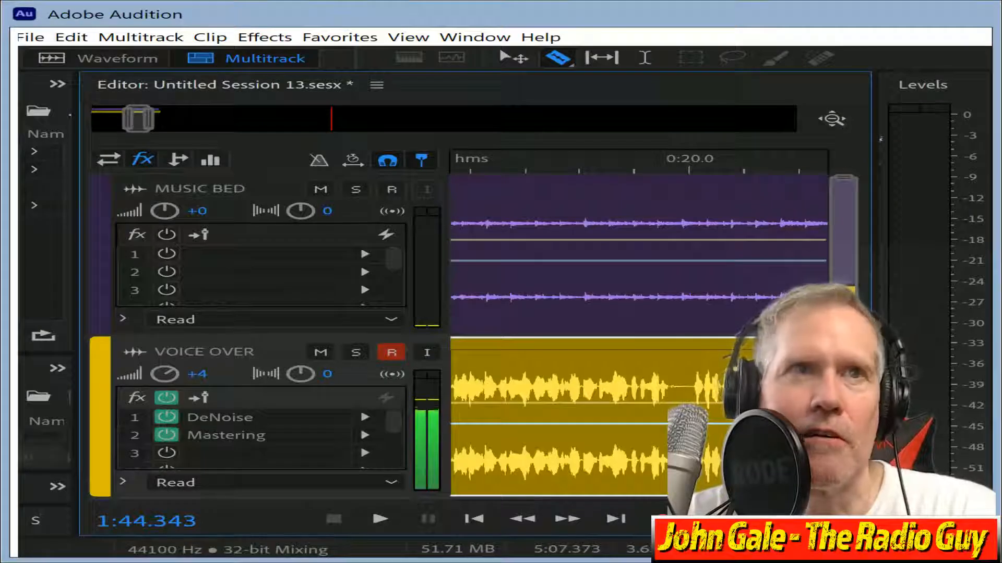
left_click(691, 376)
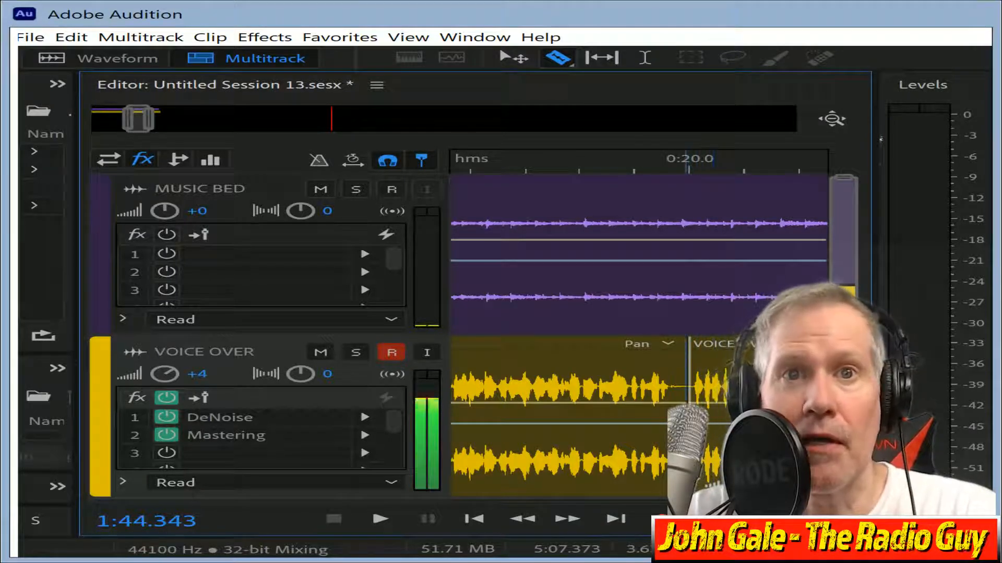
left_click(726, 351)
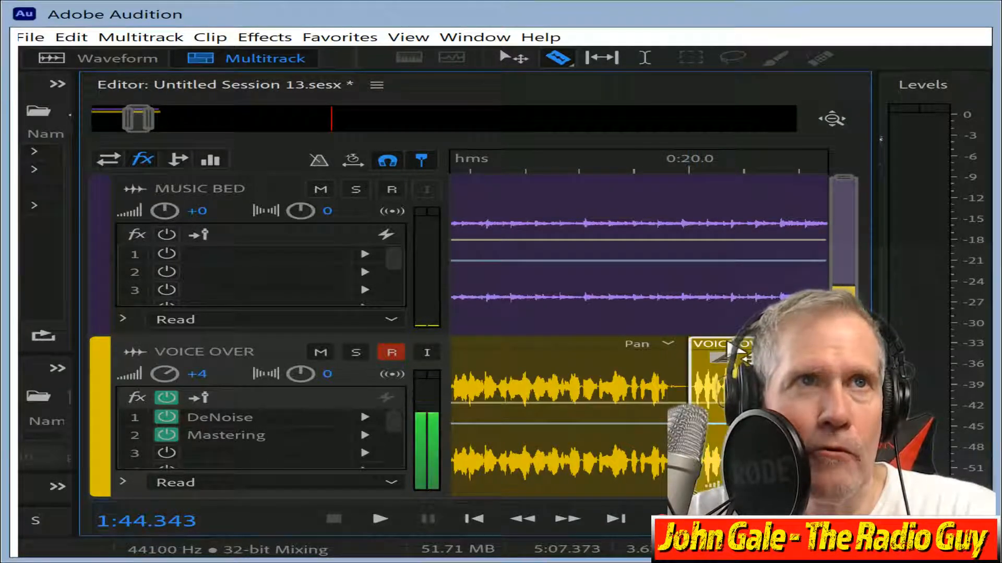
left_click_drag(725, 351, 720, 352)
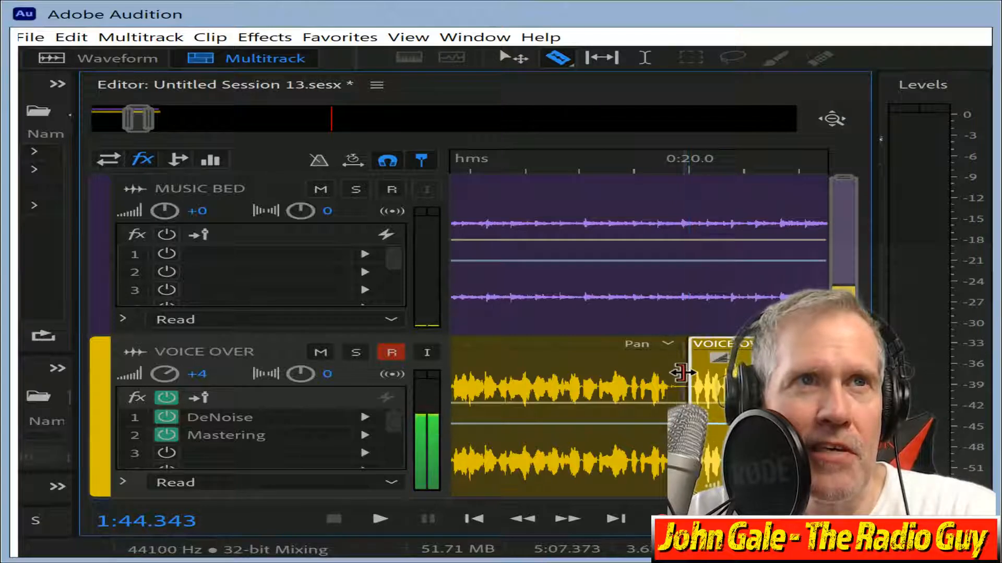
left_click_drag(749, 354, 740, 351)
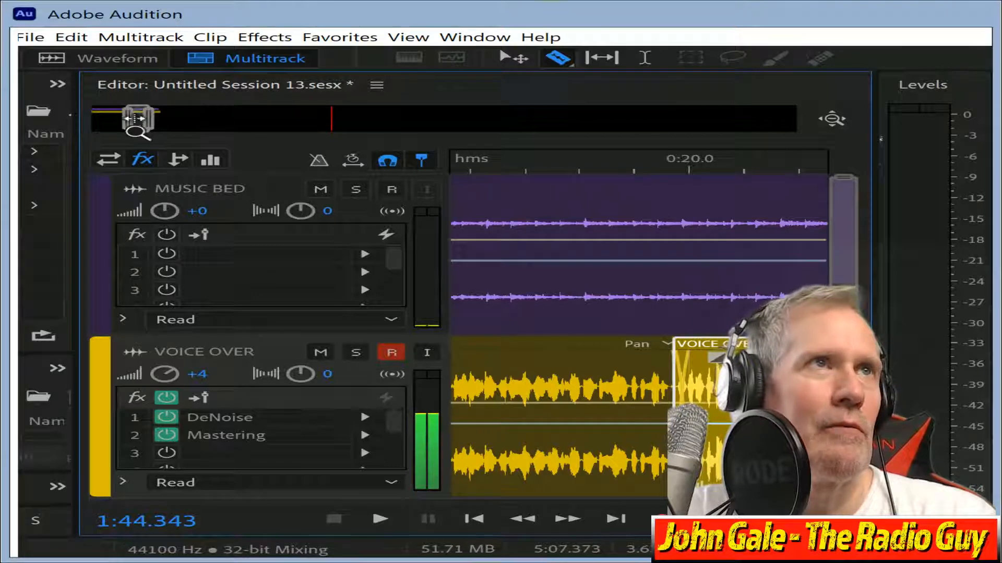
Split the voice over at the pause near 29 s and shift the final phrase slightly earlier.
left_click_drag(137, 120, 152, 125)
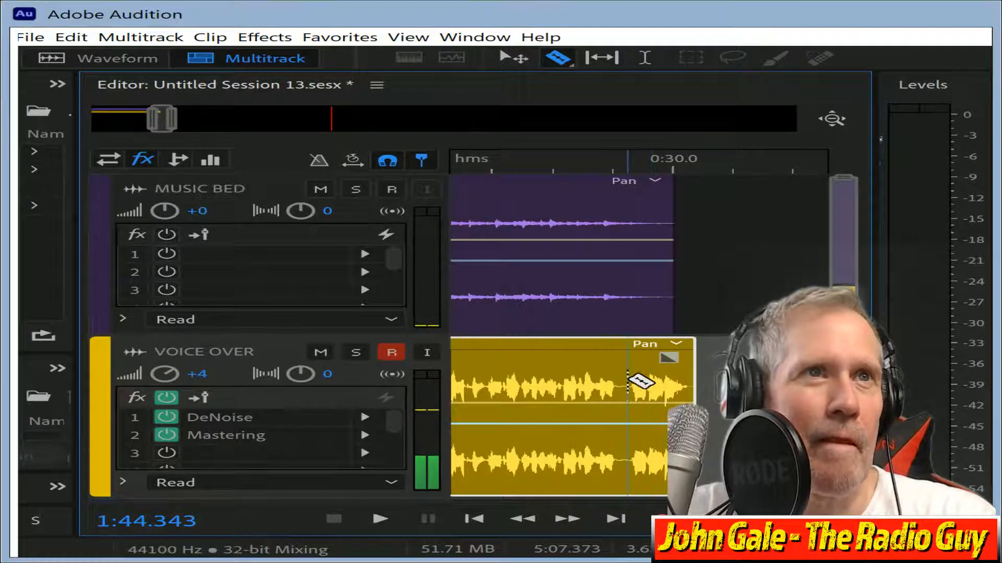
left_click(629, 381)
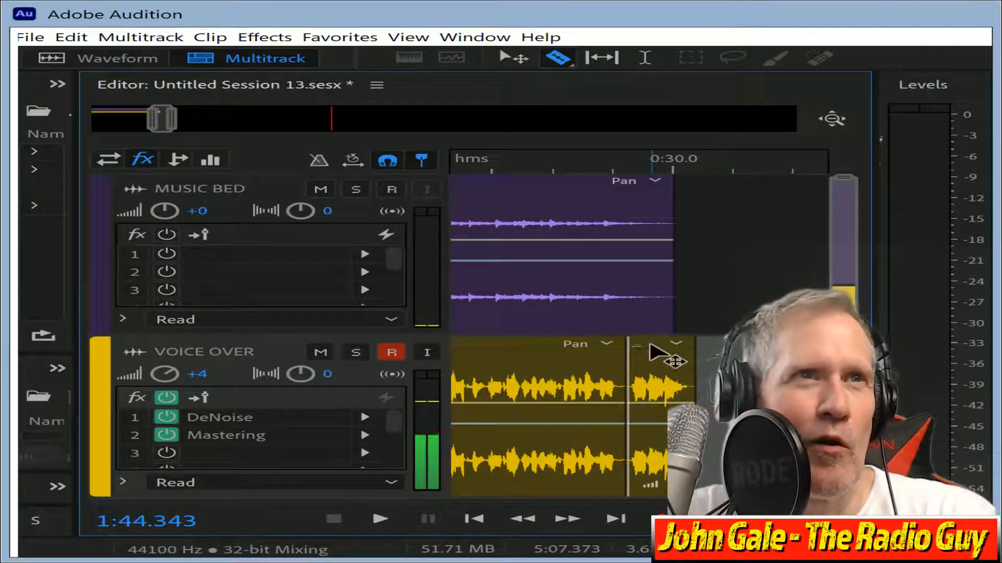
left_click(655, 354)
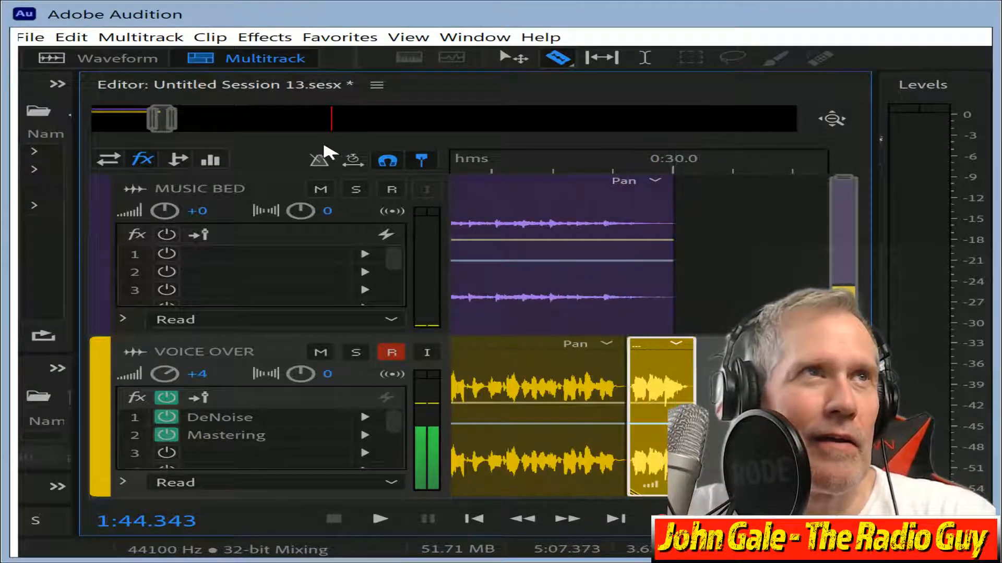
left_click_drag(176, 118, 150, 123)
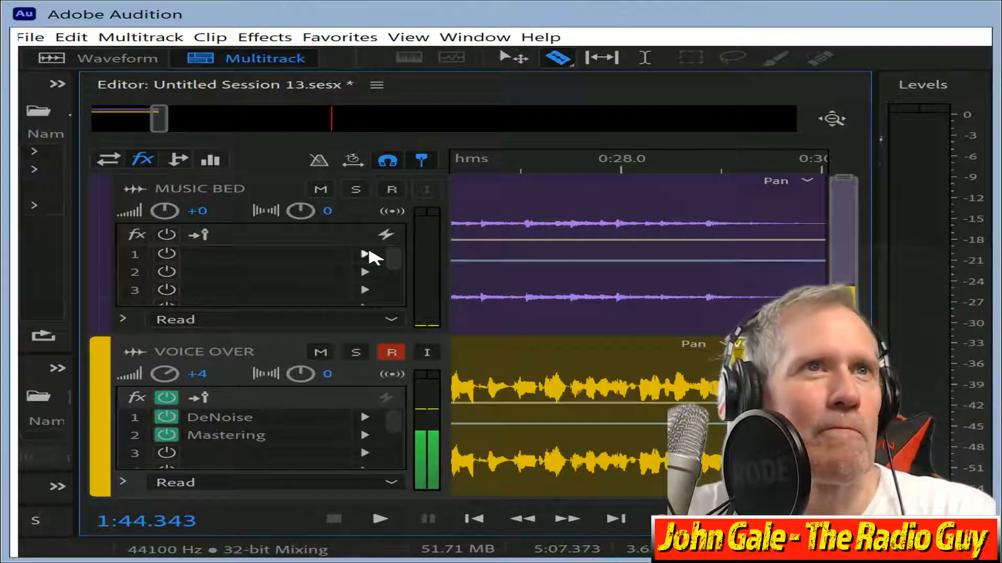
Mix the tightened session down to a new file and select the entire waveform.
left_click_drag(179, 115, 99, 117)
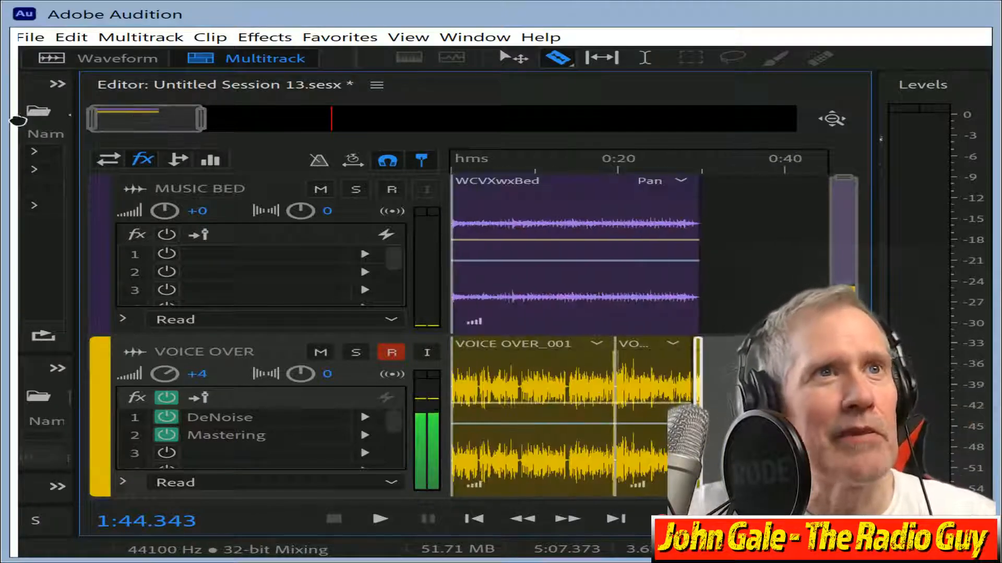
key("ctrl+alt+shift+m")
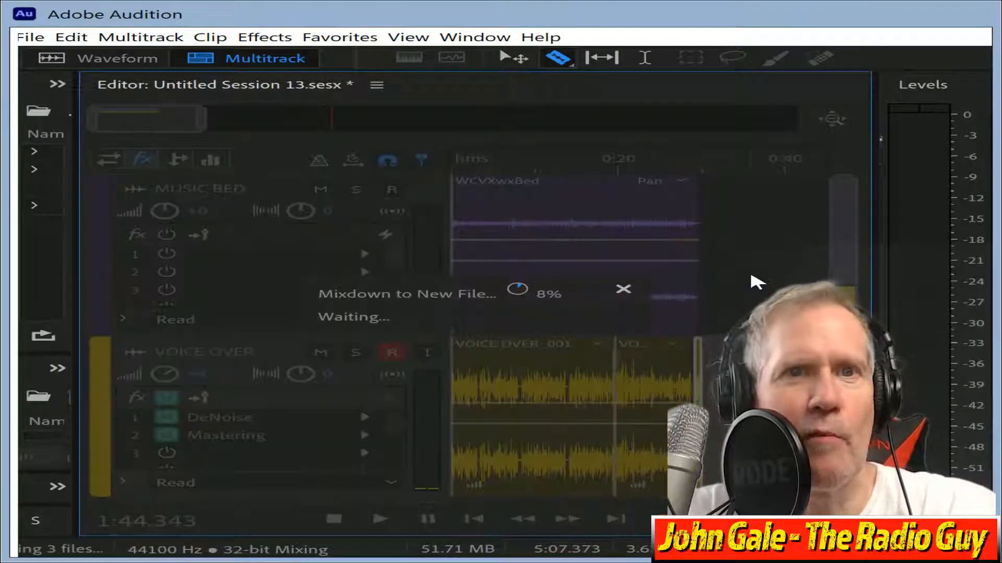
key("ctrl+a")
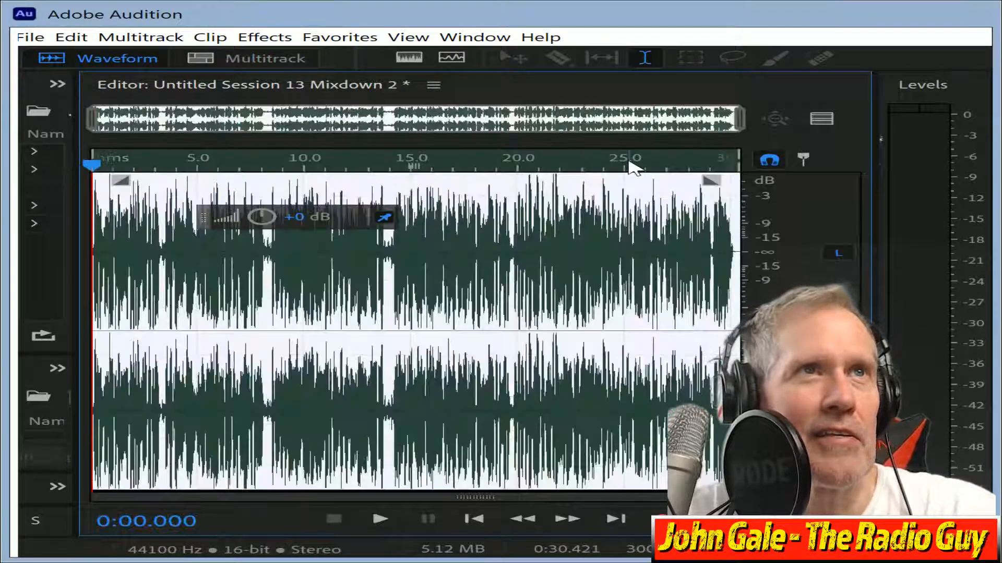
Play the new mixdown from around the 20 s edit to check how the tightened pause sounds.
left_click(515, 164)
key("space")
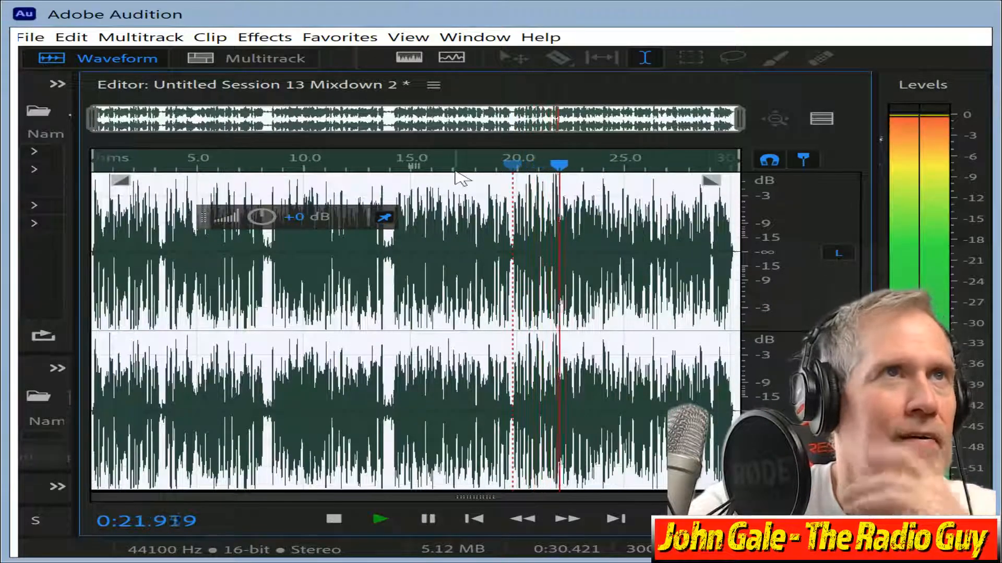
left_click(510, 163)
left_click(501, 165)
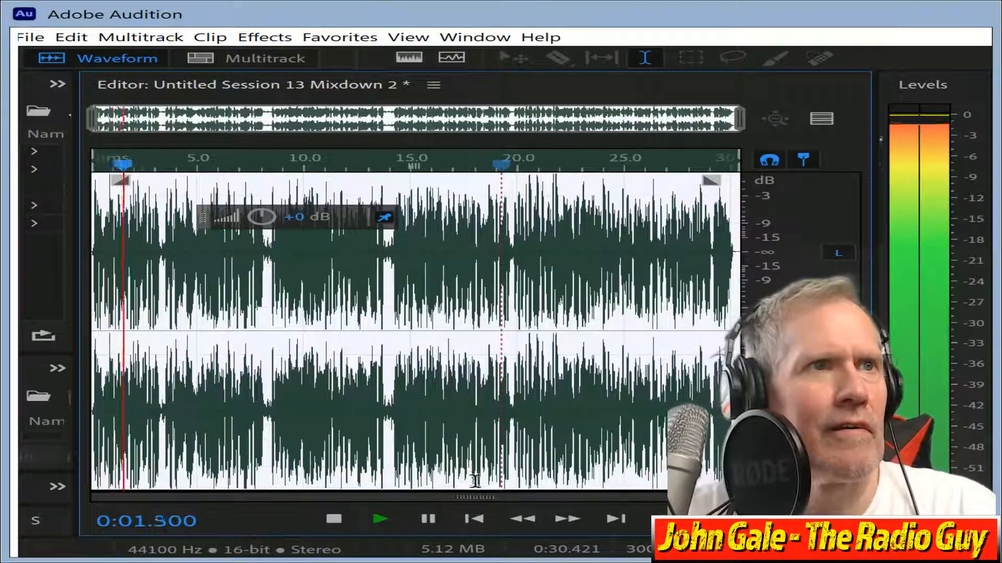
left_click(334, 519)
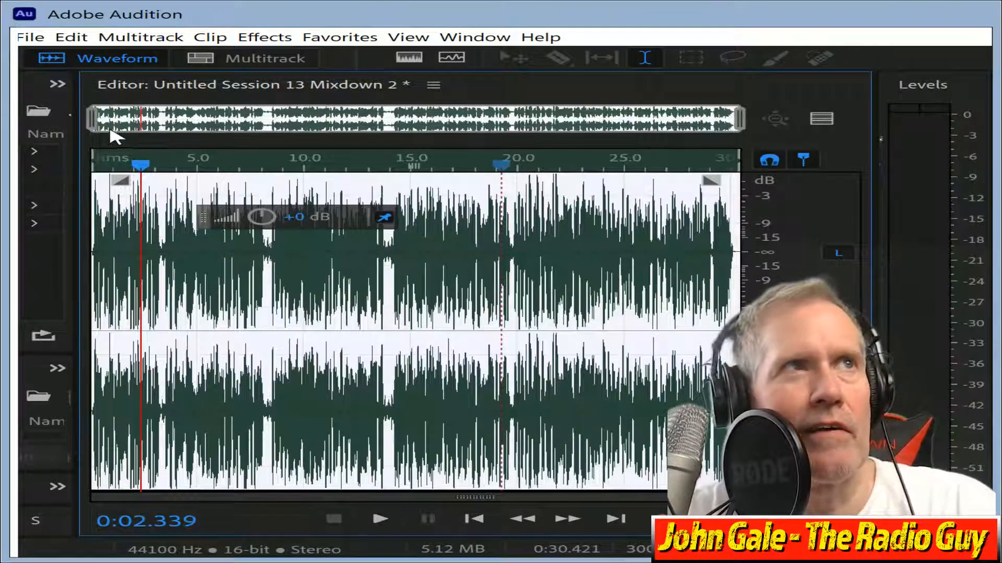
Delete the silence at the end of the new mixdown, from about 30.1 s onward.
left_click_drag(101, 126, 644, 187)
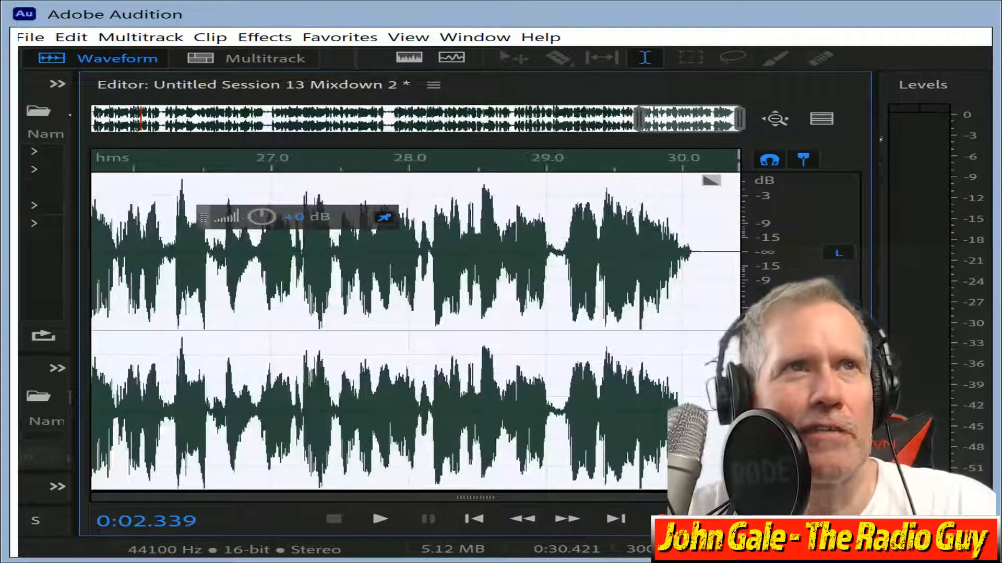
left_click_drag(694, 247, 742, 253)
left_click(710, 257)
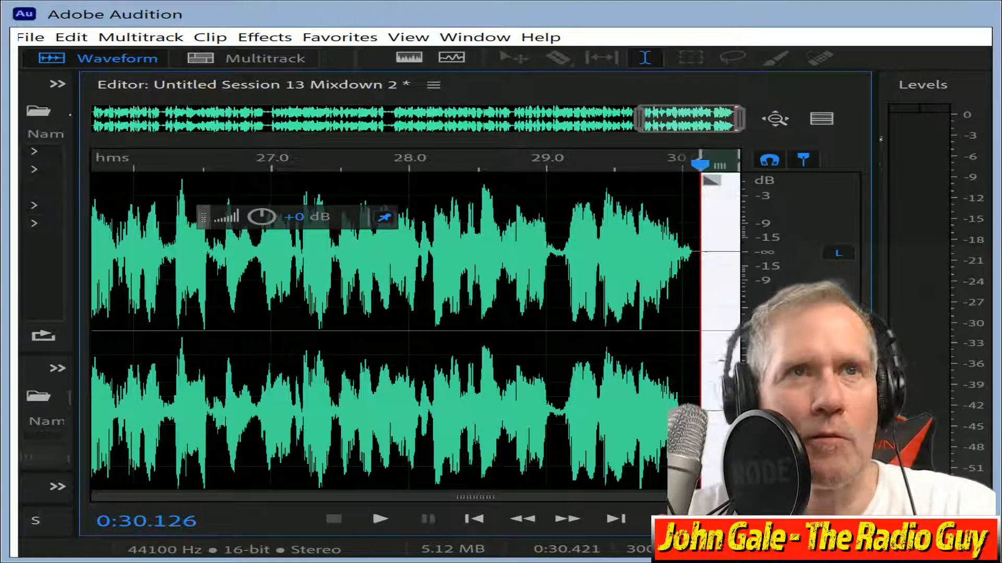
key("Delete")
Trim about 0.1 s of silence from the very start of the new mixdown.
left_click_drag(660, 121, 19, 84)
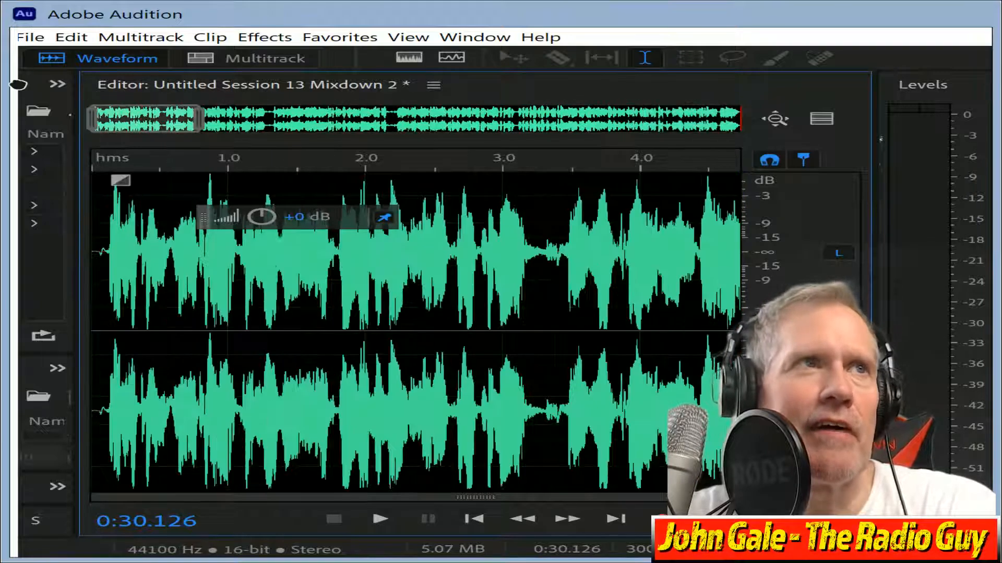
left_click(93, 249)
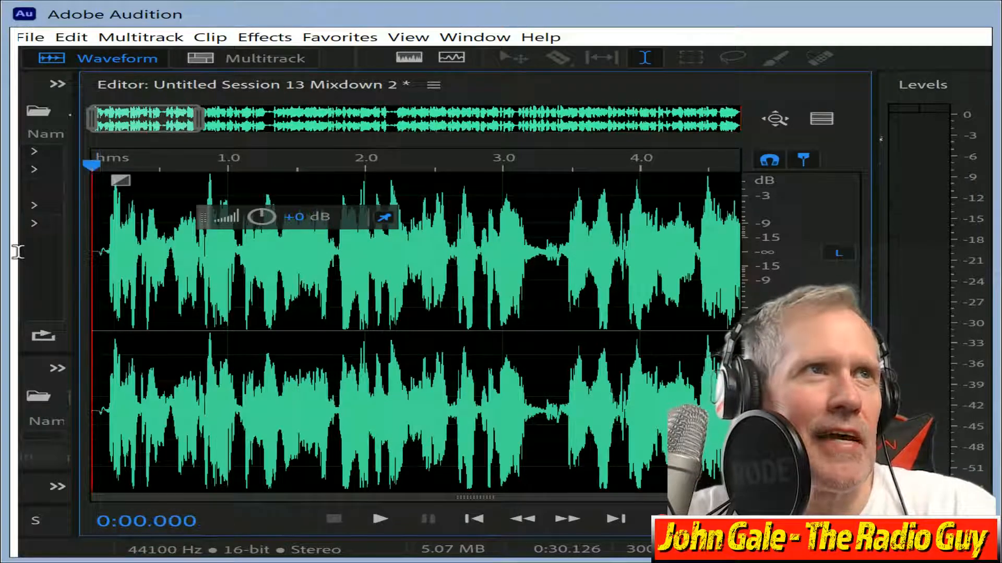
left_click_drag(200, 125, 95, 137)
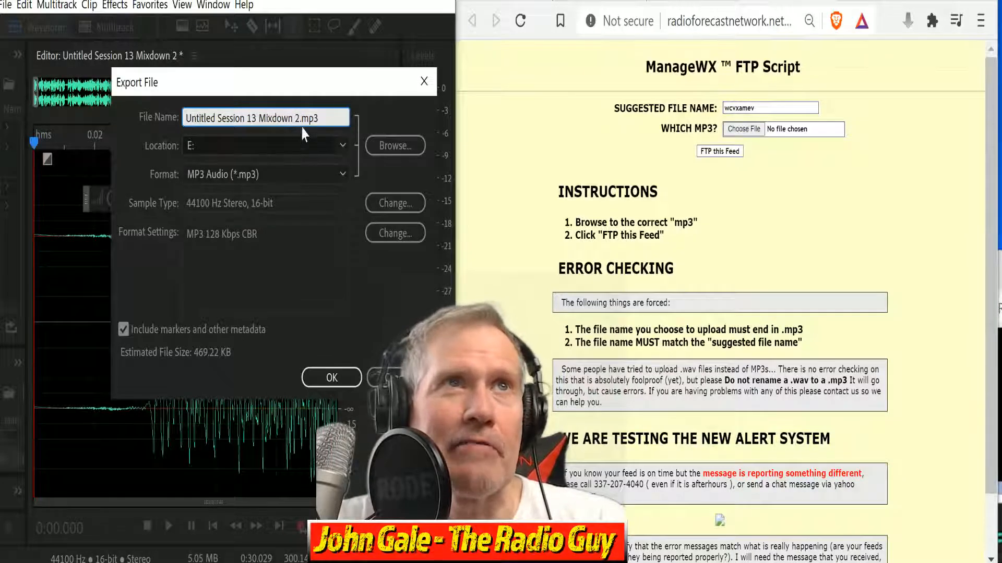
Export the mixdown to E: as wcvxamev.mp3 in 128 Kbps MP3 format, overwriting the existing file.
left_click_drag(296, 117, 4, 133)
type("wcvxamev")
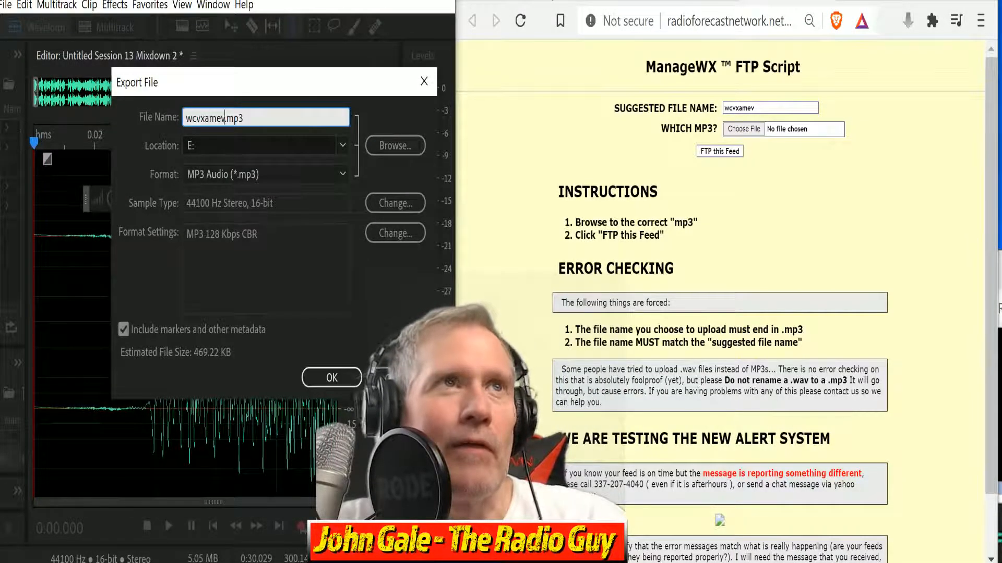
left_click(318, 377)
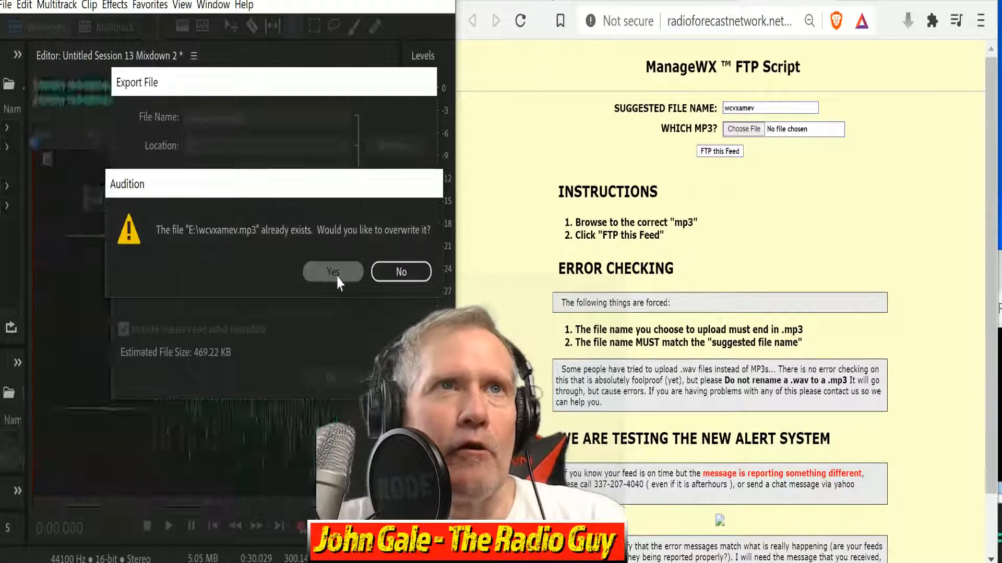
left_click(332, 271)
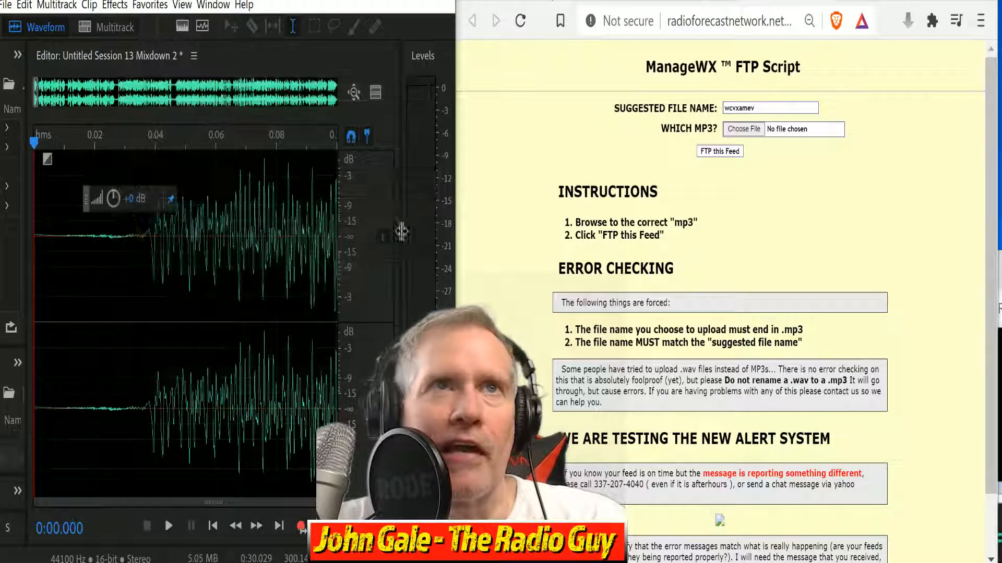
Choose wcvxamev.mp3 from New Volume (E:) as the MP3 for the FTP upload form.
left_click(743, 129)
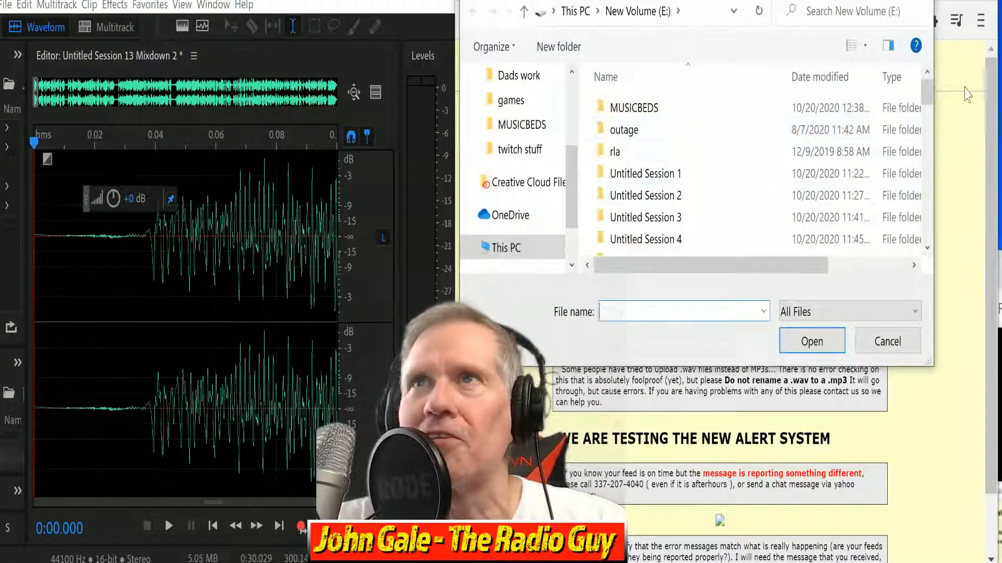
left_click_drag(934, 97, 903, 203)
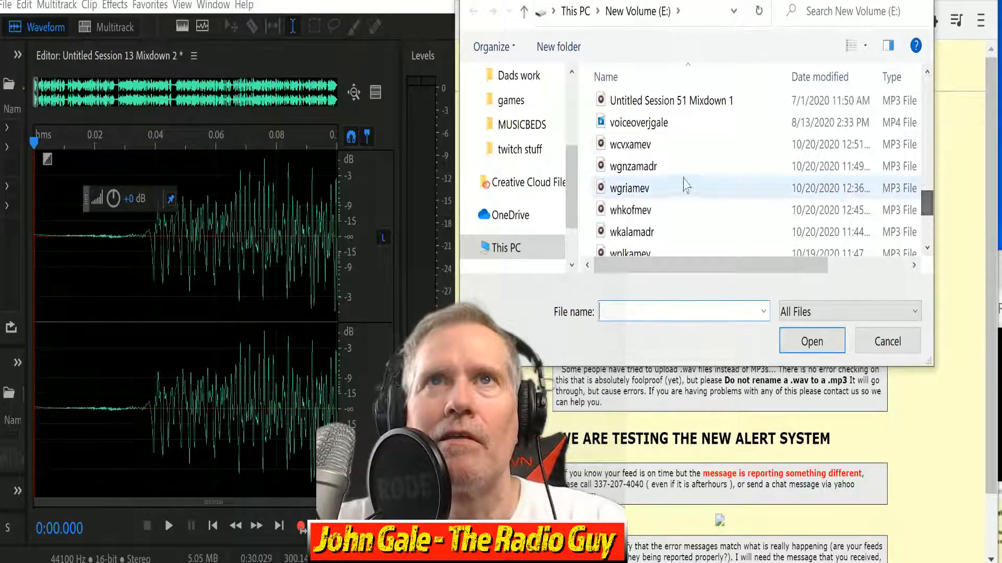
left_click(634, 144)
left_click(810, 343)
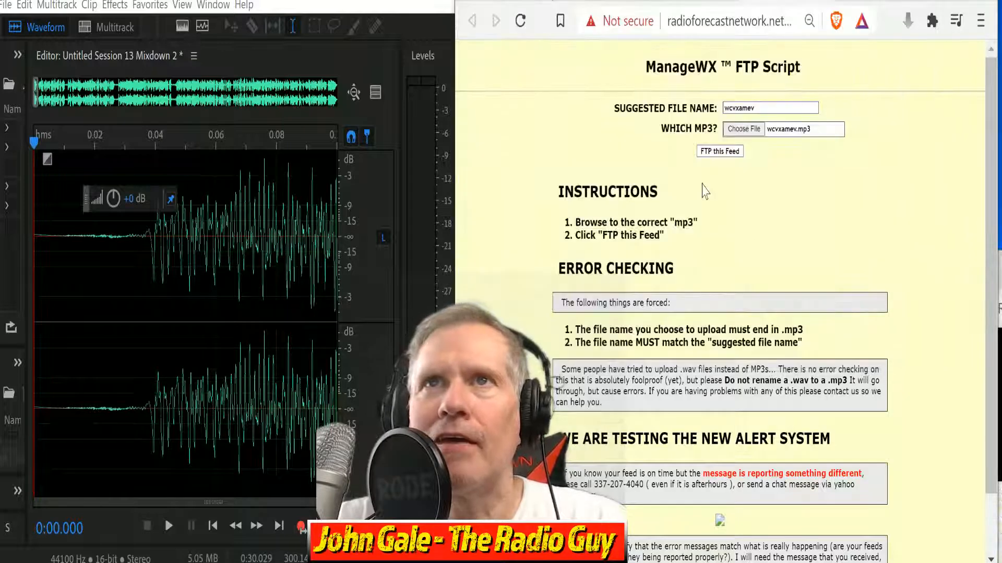
Submit wcvxamev.mp3 through the FTP form and close the results window.
left_click(712, 153)
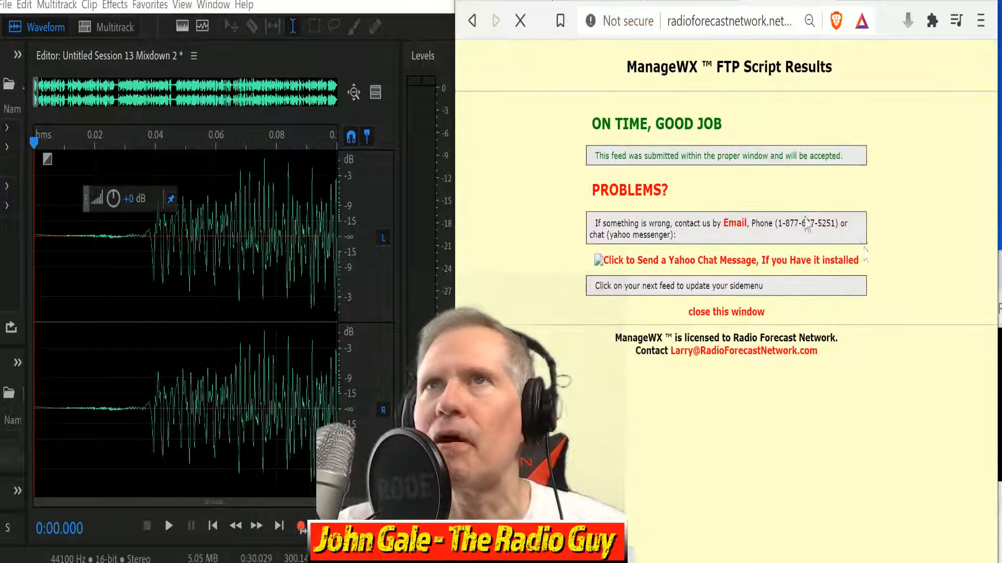
left_click(731, 312)
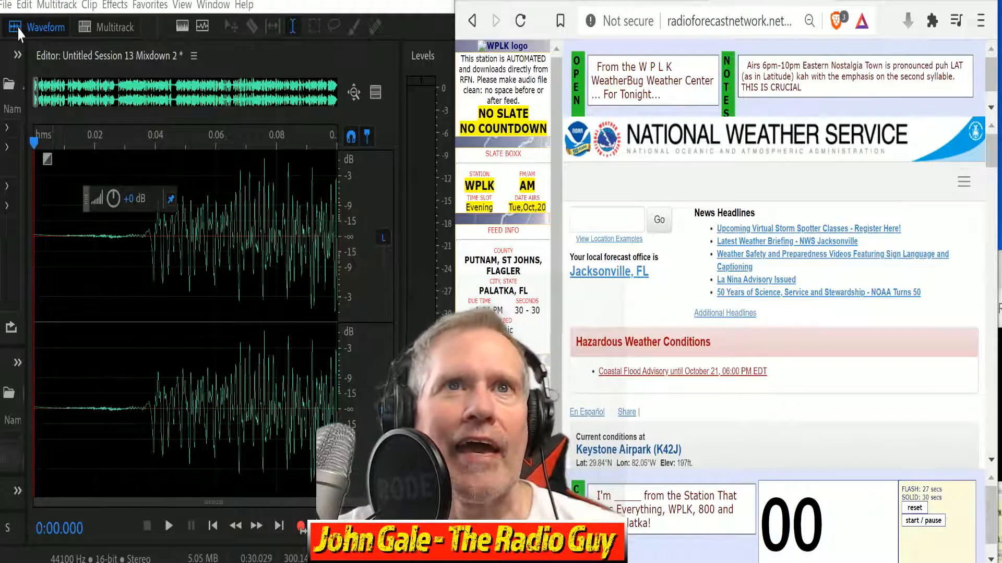
Close all open audio files without saving any of the changes.
left_click(7, 6)
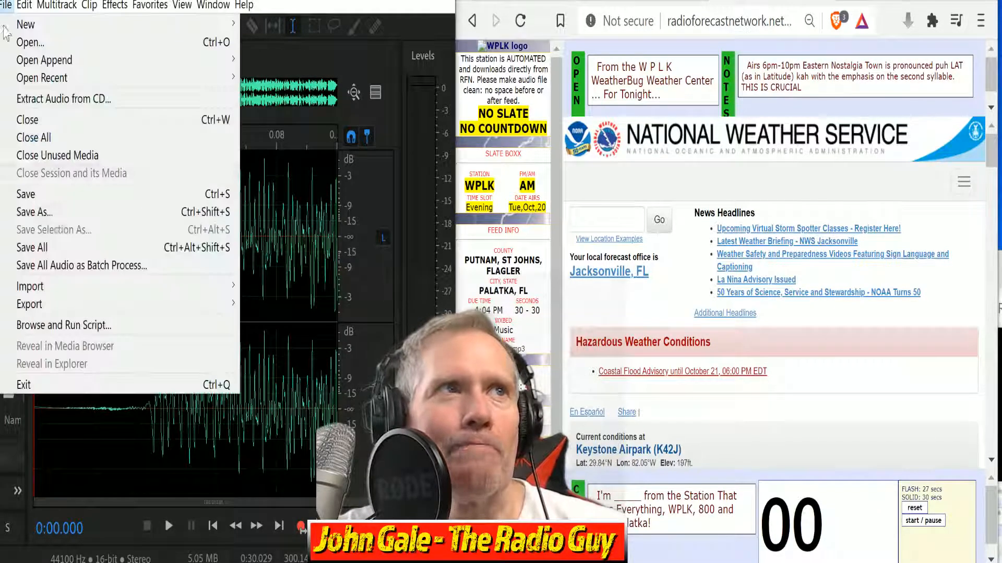
left_click(32, 134)
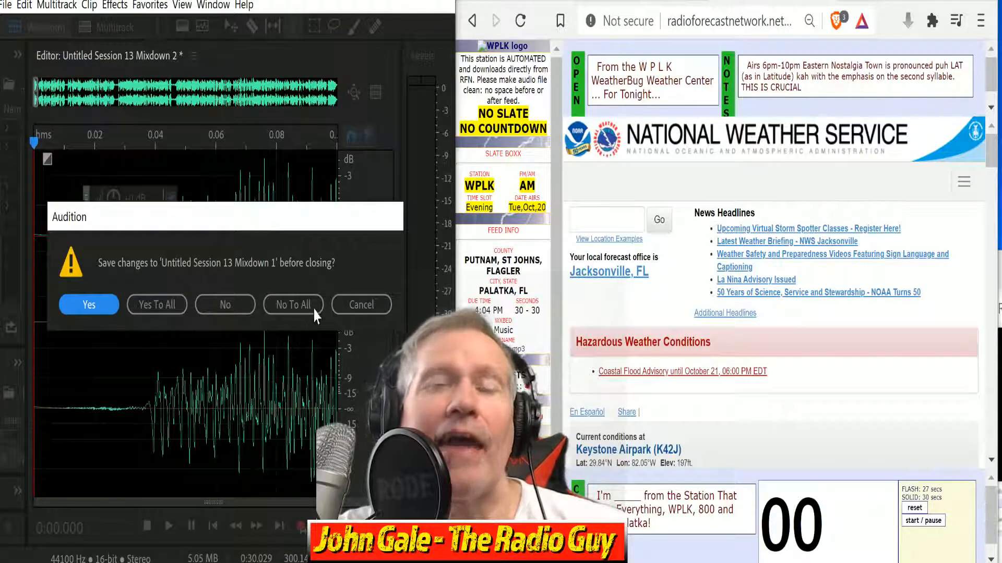
left_click(293, 305)
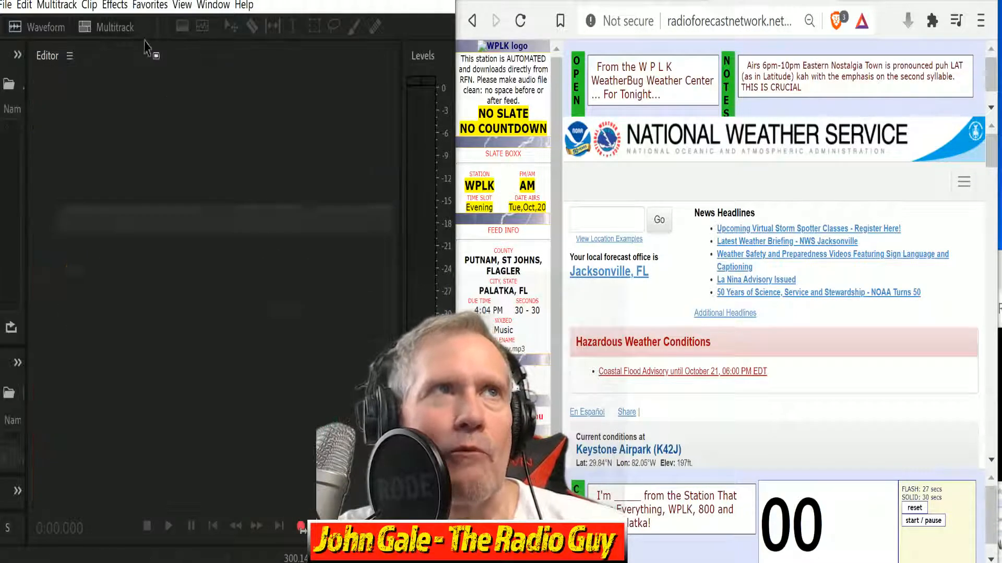
Create the multitrack session Untitled Session 14 on E: from the WPLK NEW template.
left_click(116, 31)
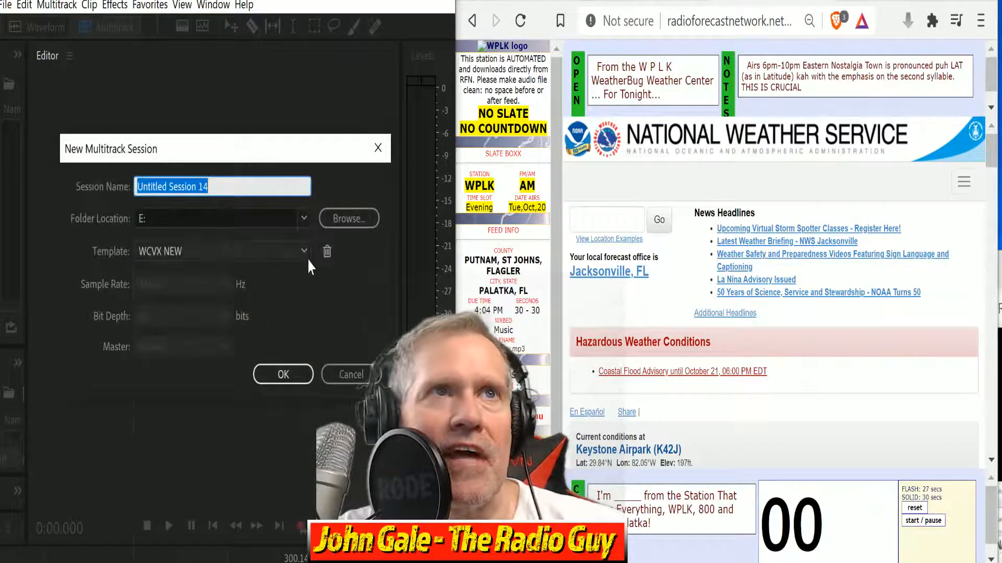
left_click(304, 252)
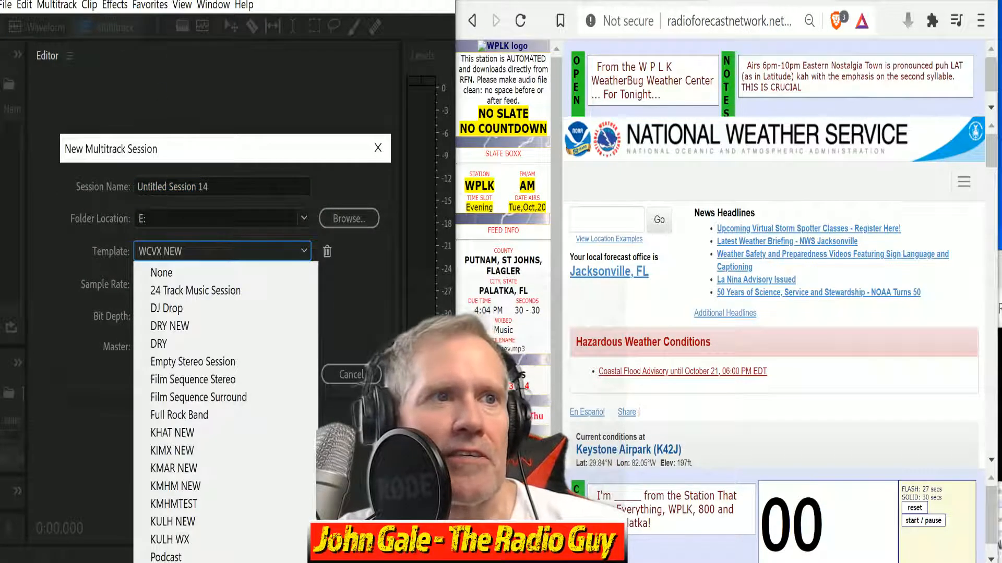
left_click(251, 561)
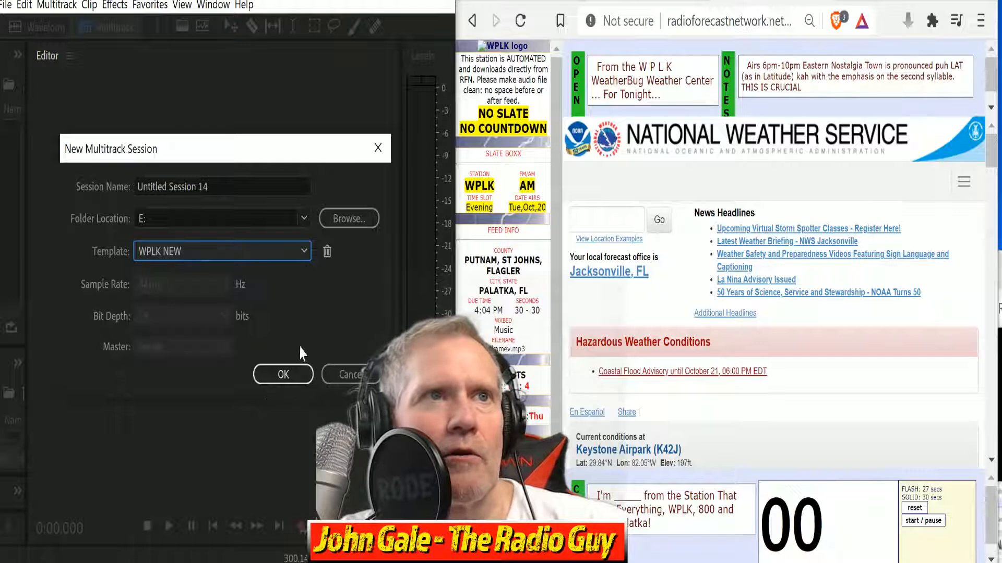
left_click(293, 378)
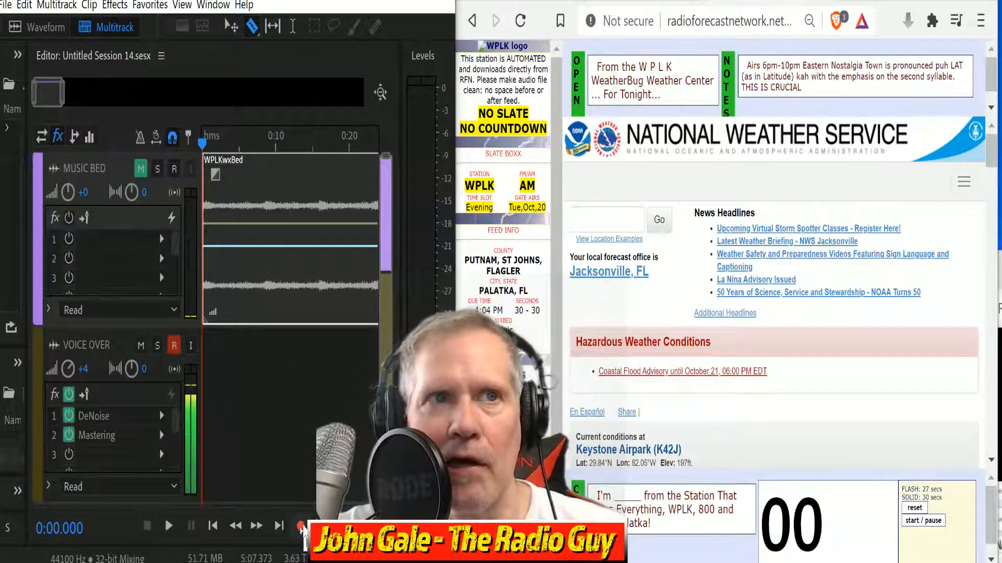
Start recording on the VOICE OVER track and attempt a first WPLK forecast read for Palatka against the station timer.
left_click(301, 526)
scroll(871, 243, "down", 5)
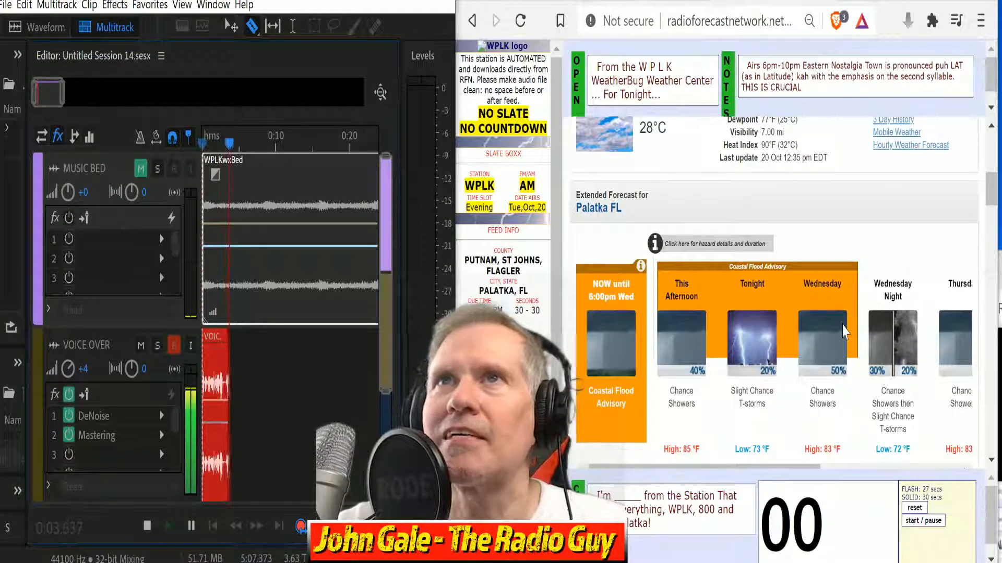
mouse_move(842, 328)
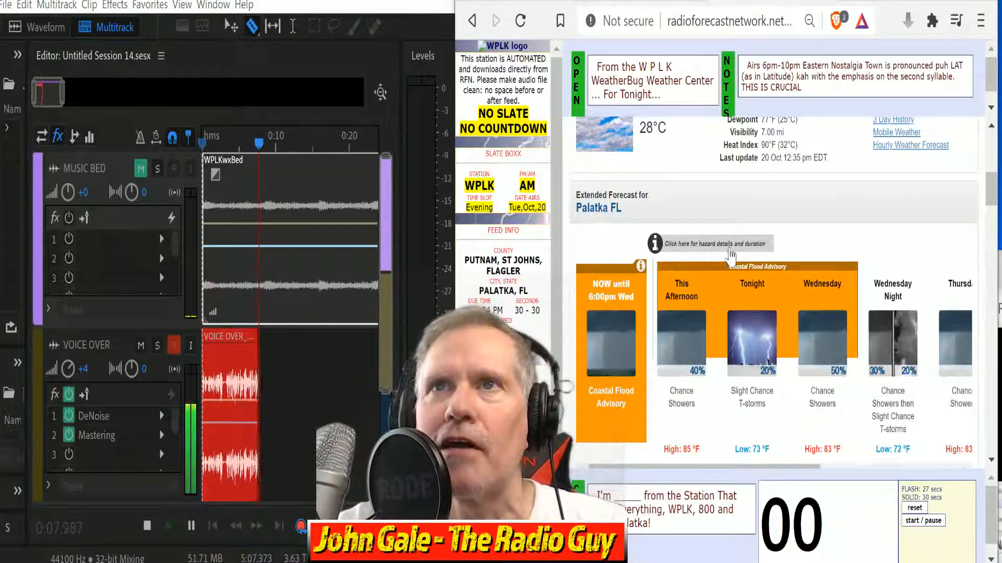
mouse_move(733, 261)
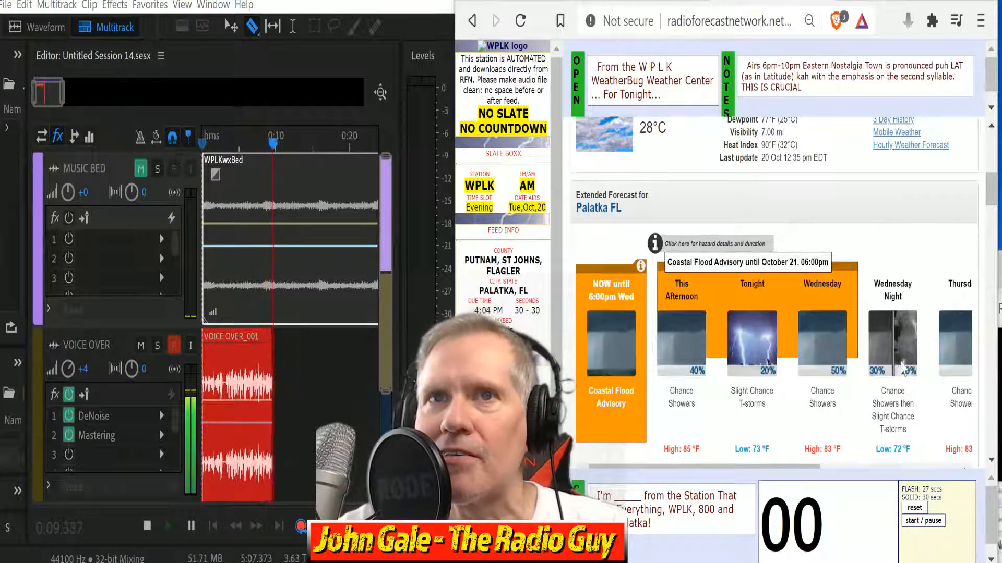
scroll(990, 459, "down", 2)
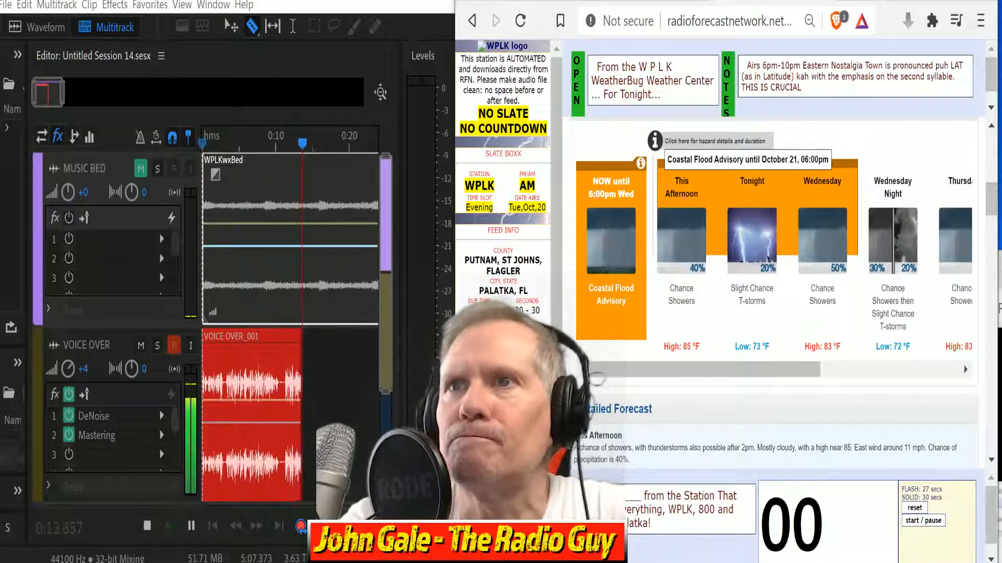
left_click(937, 523)
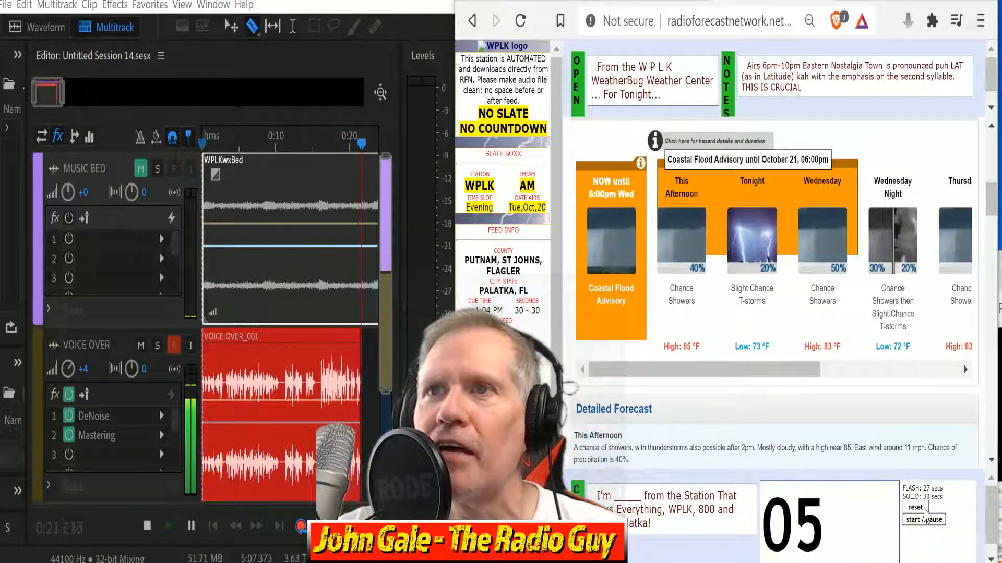
left_click(925, 520)
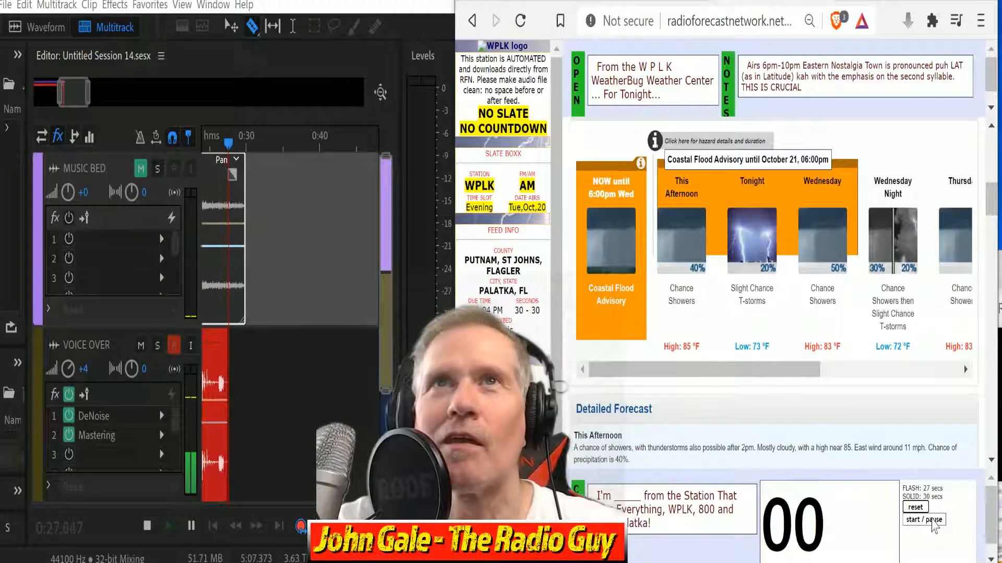
Restart the timer, record a 30-second WPLK read from the detailed Palatka forecast, and stop recording.
left_click(932, 522)
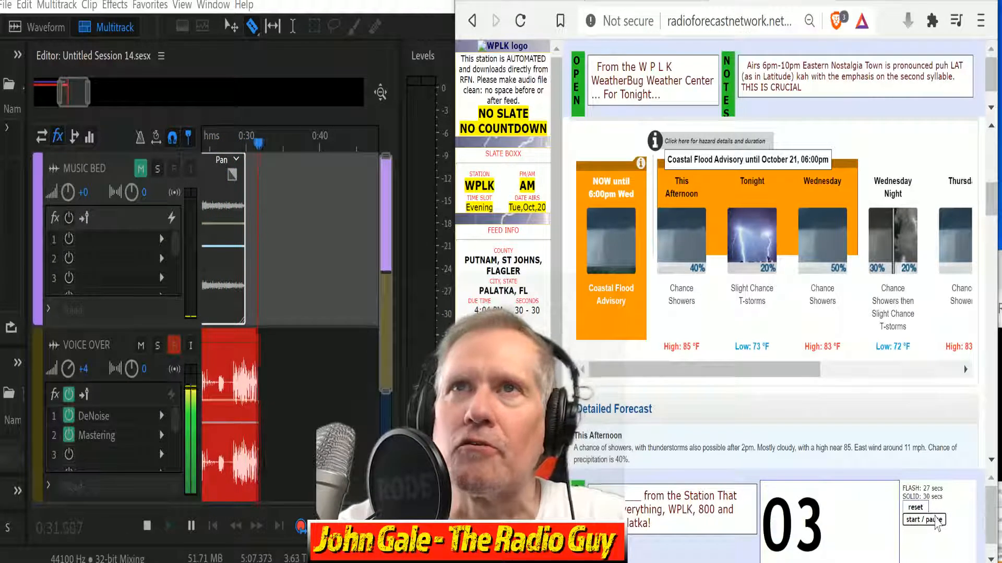
scroll(812, 313, "down", 2)
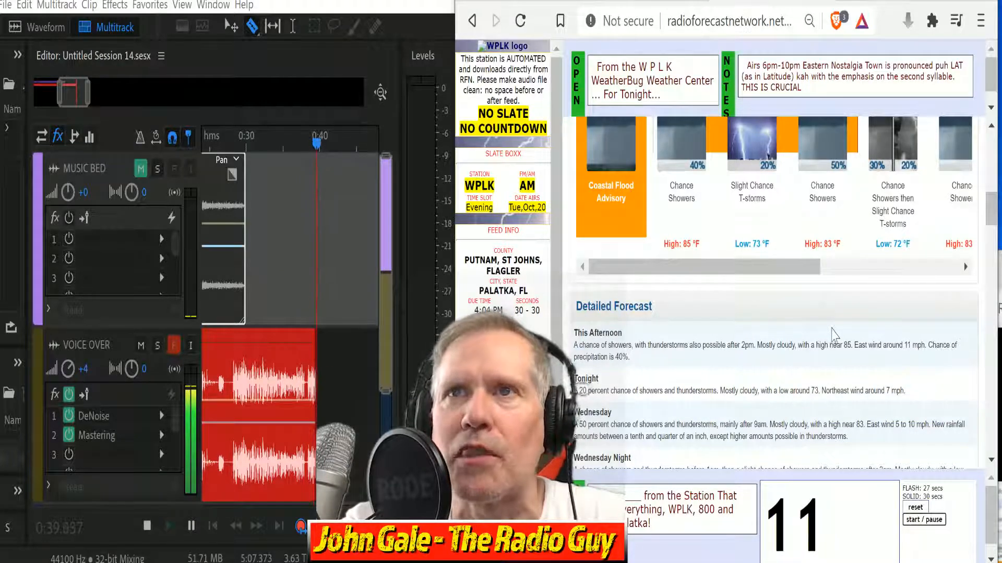
scroll(833, 328, "down", 2)
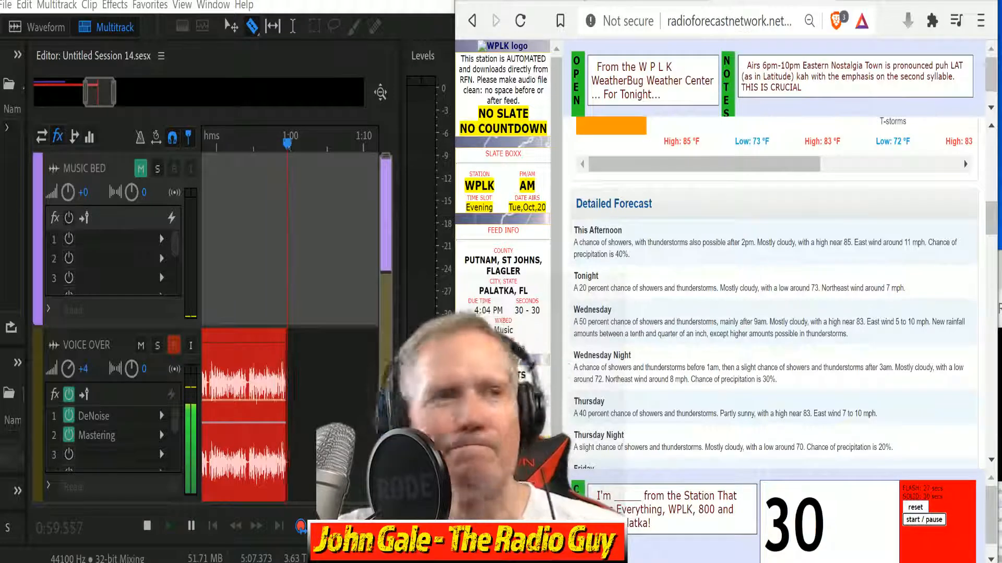
left_click(116, 123)
key("space")
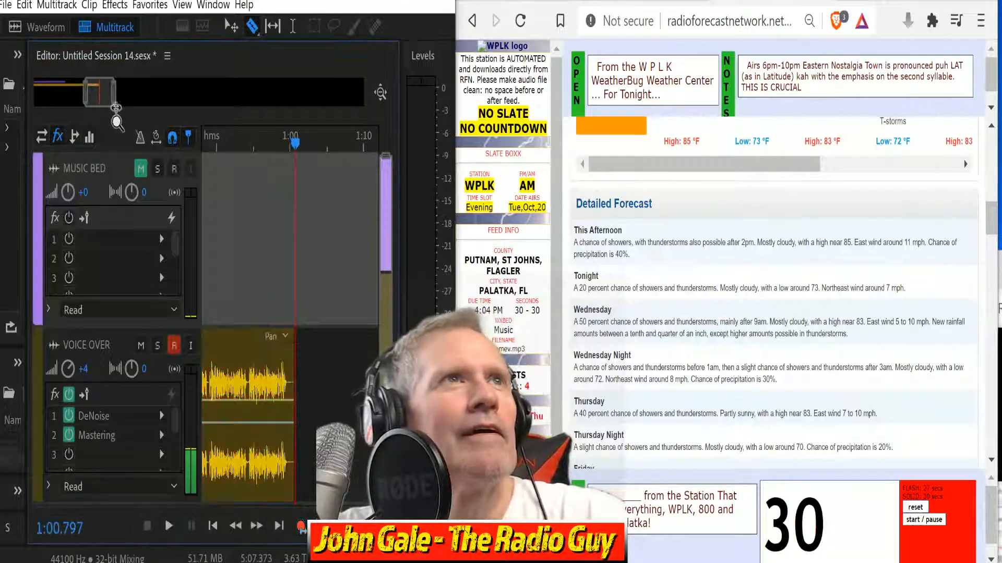
Split the voice-over recording at about 0:28 and delete everything before the split.
left_click_drag(102, 94, 66, 94)
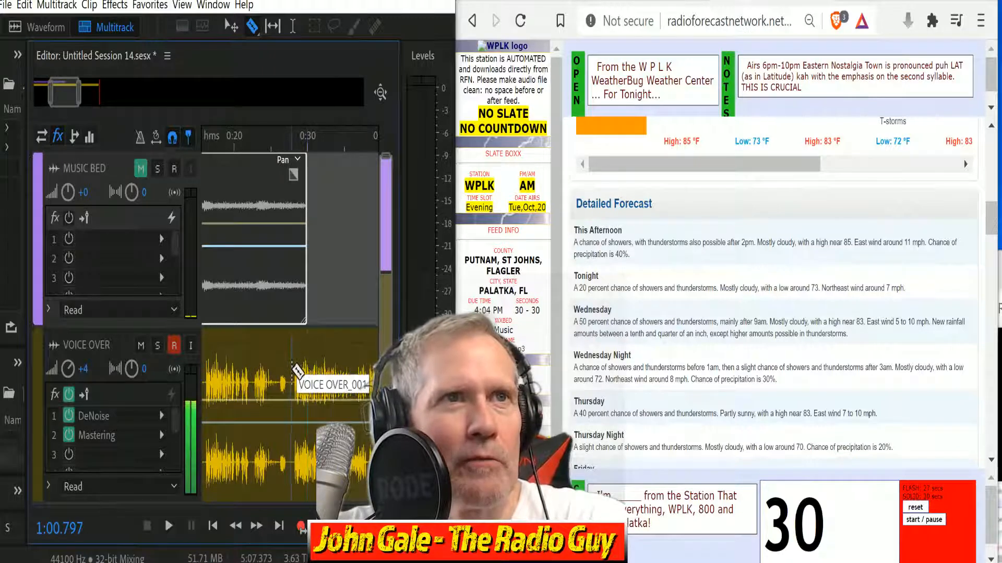
left_click(293, 366)
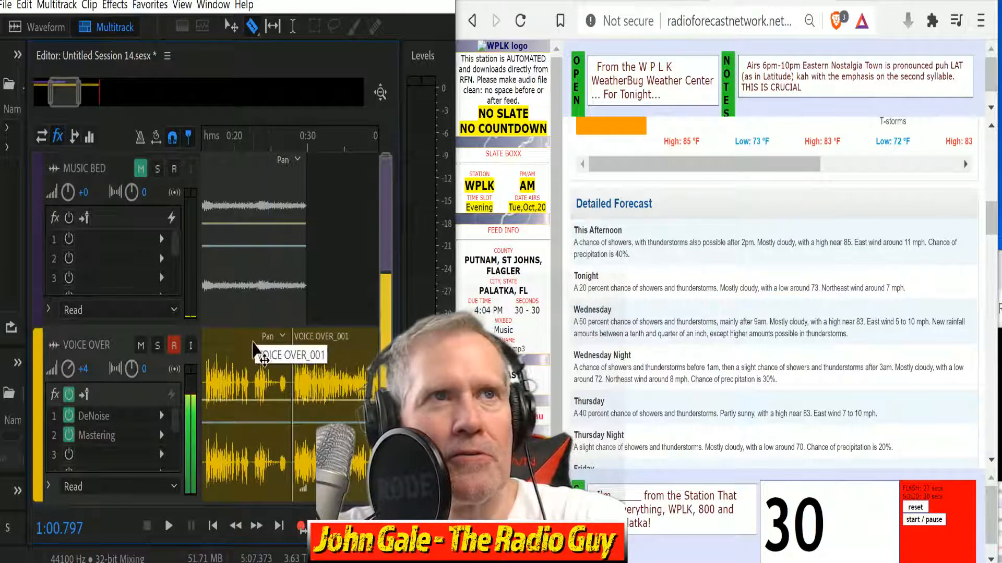
left_click(255, 341)
key("Delete")
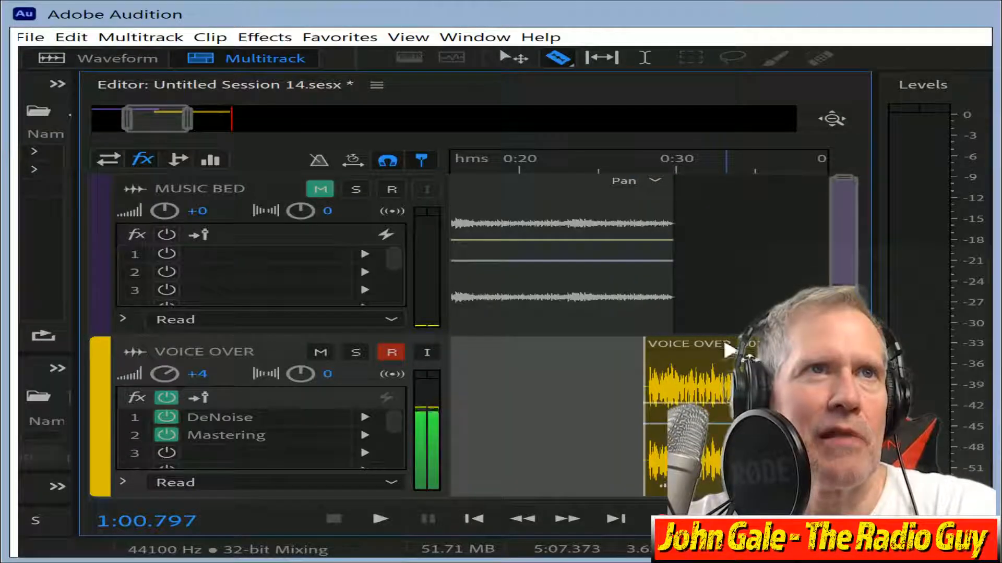
Move the remaining voice-over clip to the start of the session and unmute the MUSIC BED track.
left_click_drag(330, 337, 1, 363)
left_click(317, 191)
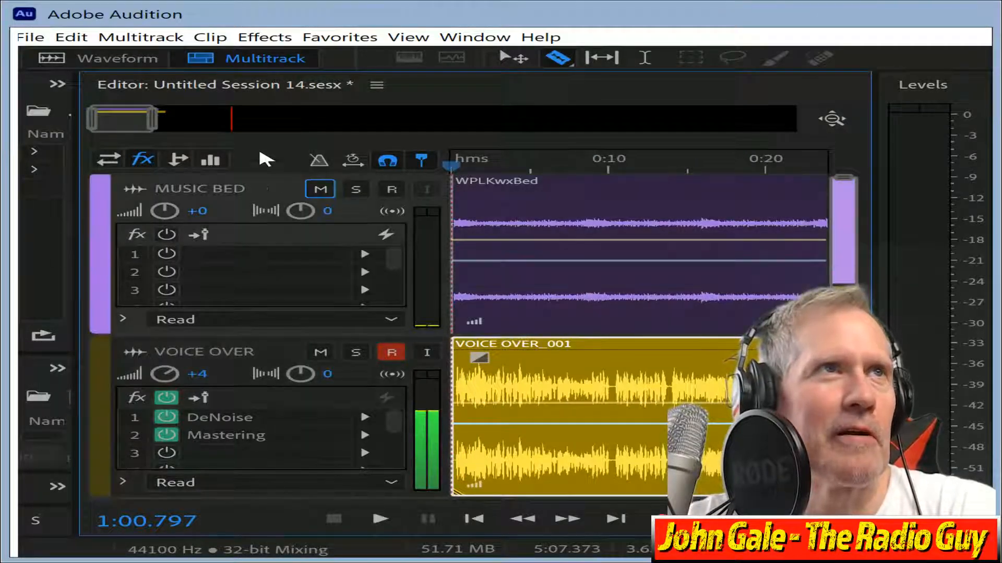
Split the voice-over at the pause near 0:26.5 and shift the last part about 0.3 s earlier to tighten it.
left_click_drag(143, 124, 183, 125)
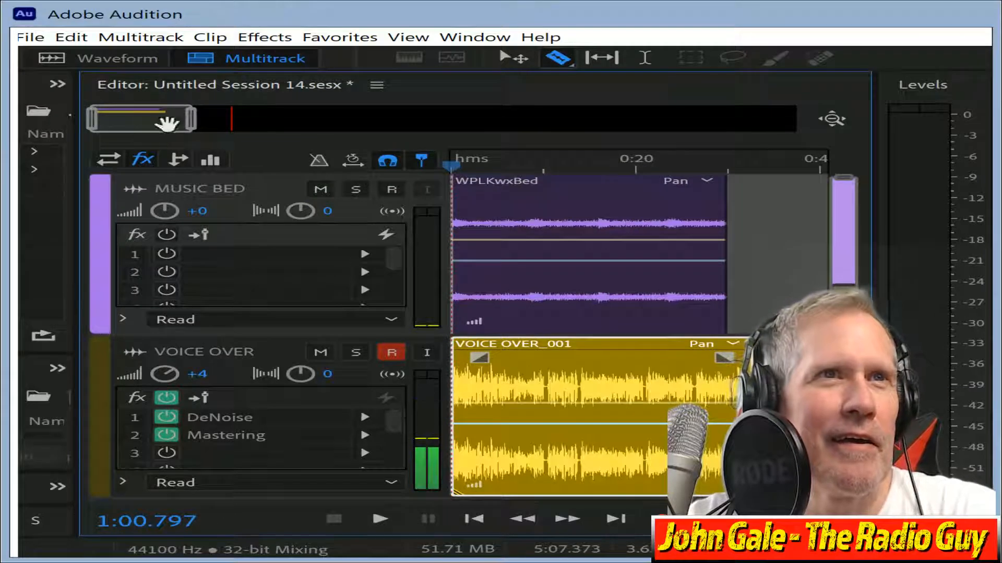
left_click_drag(93, 124, 161, 123)
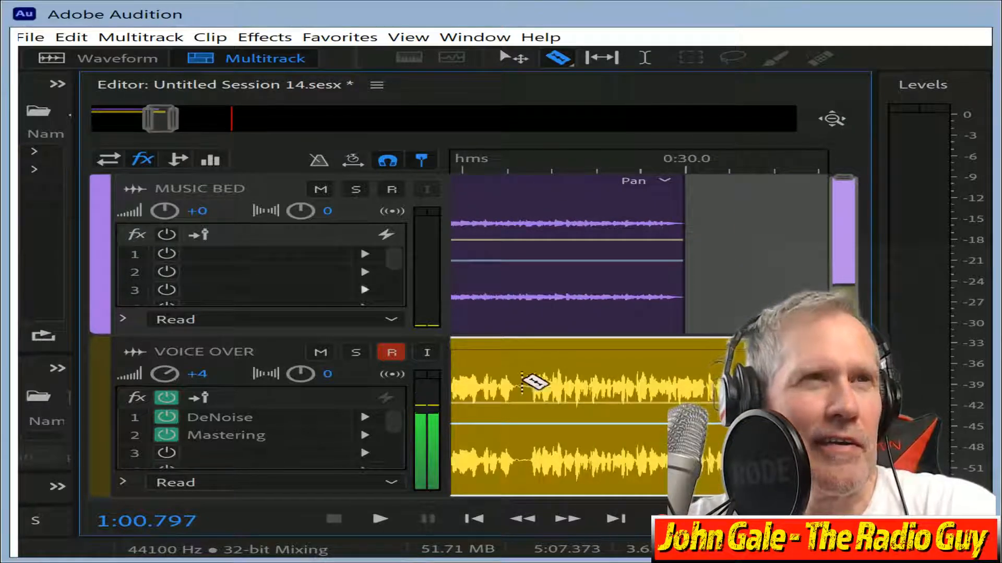
left_click(530, 377)
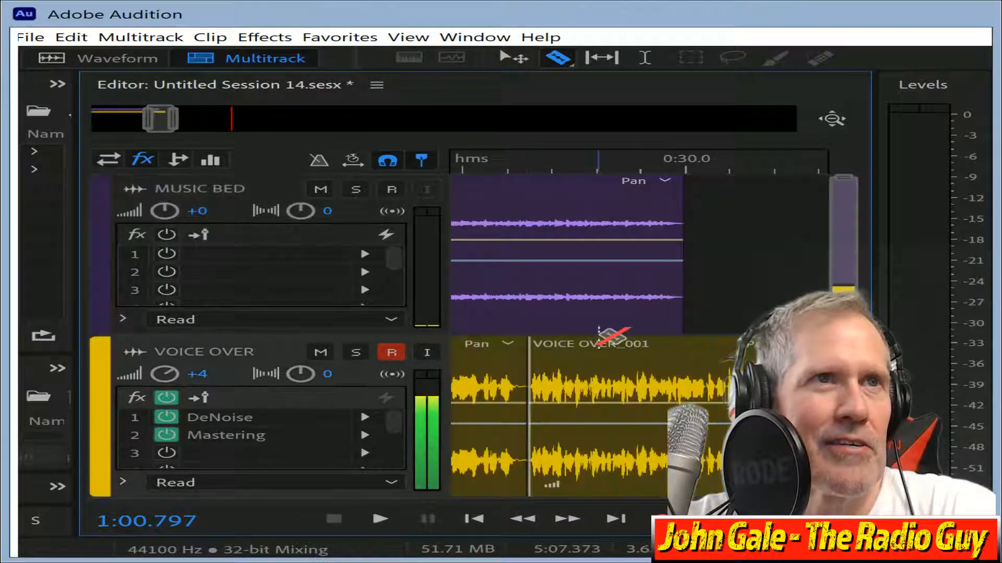
left_click(584, 353)
mouse_move(563, 355)
left_mouse_down()
mouse_move(547, 355)
mouse_move(564, 354)
left_mouse_up()
left_click_drag(170, 121, 163, 117)
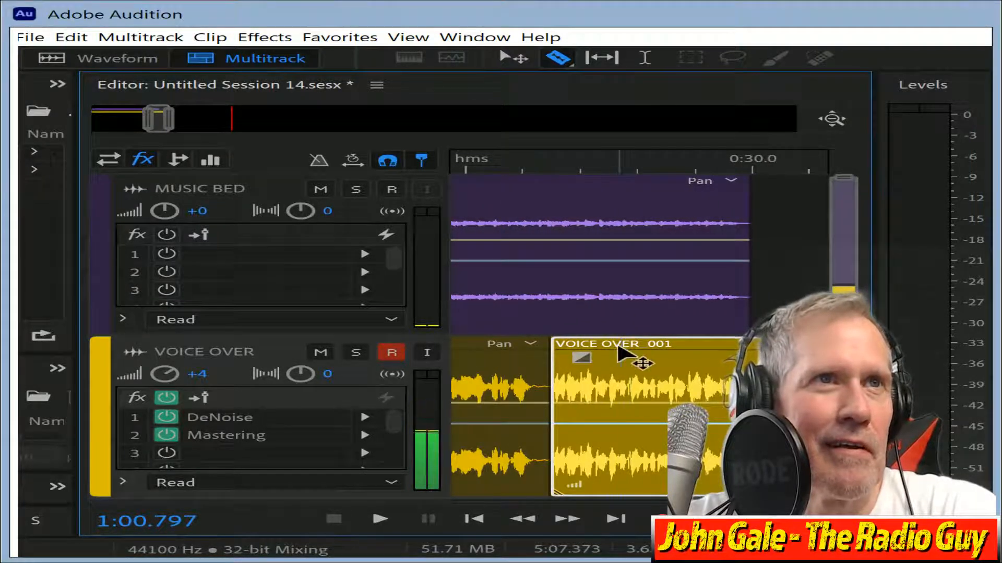
left_click_drag(635, 355, 606, 355)
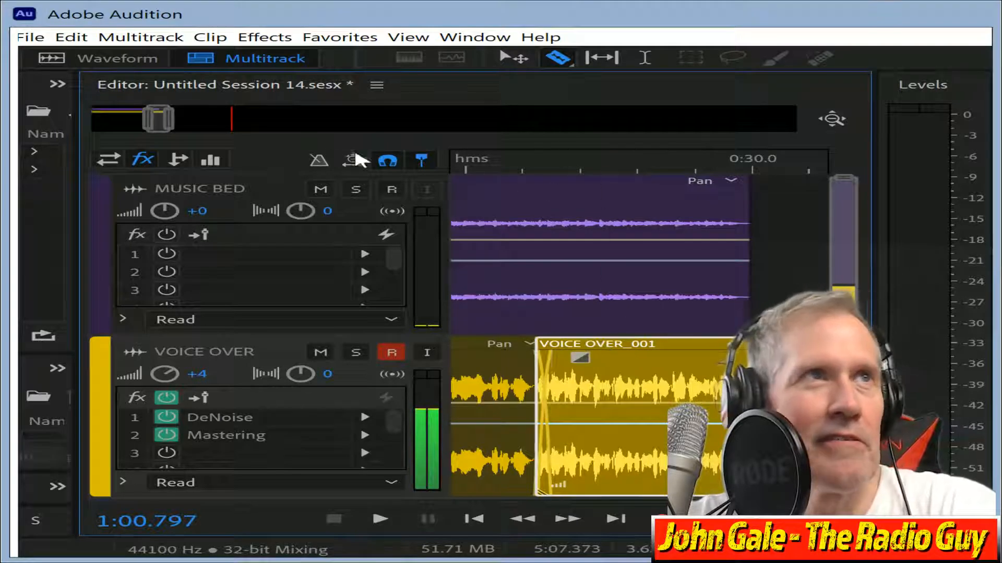
Remove about 0.3 s of lead-in silence from the voice-over and place the clip at the start of the VOICE OVER track.
left_click_drag(151, 128, 82, 123)
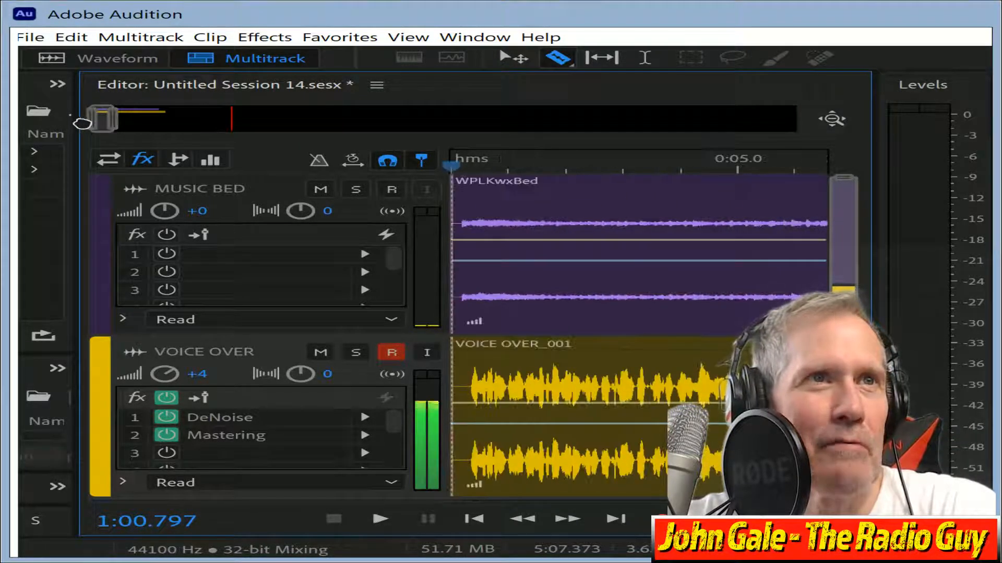
left_click_drag(467, 377, 287, 173)
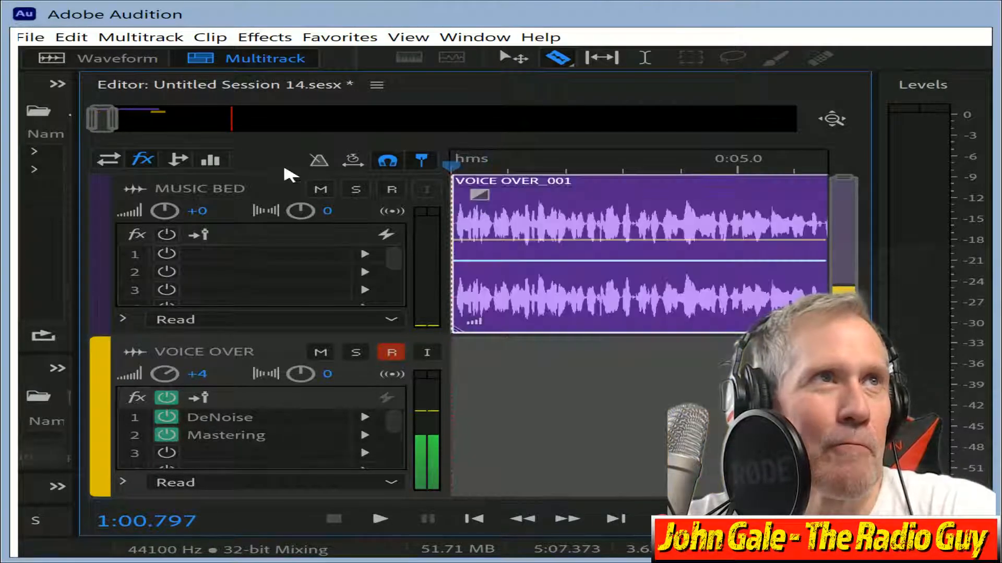
left_click_drag(530, 190, 531, 369)
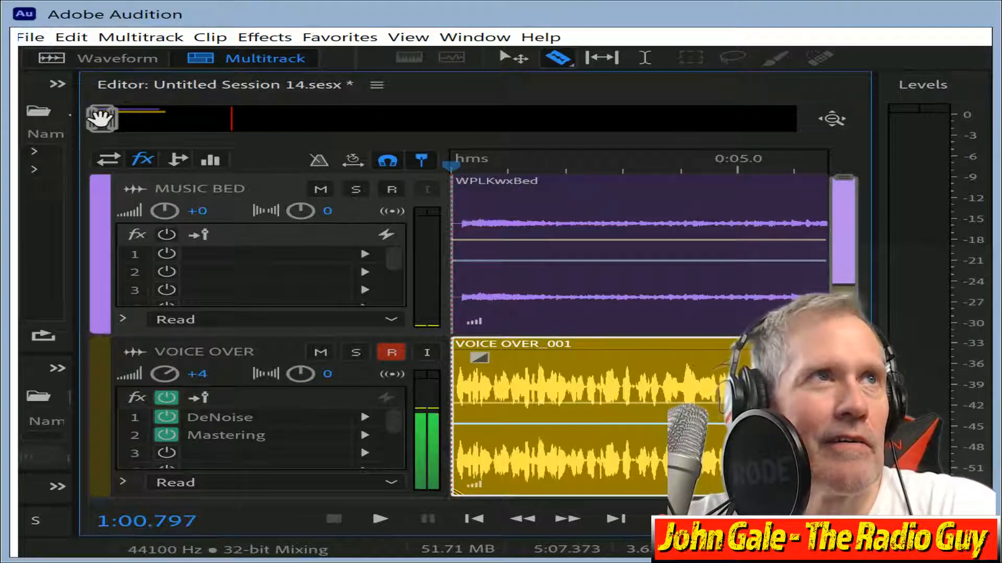
Split the voice-over just after 0:10 and shift the following part about 0.3 s earlier to shorten the pause.
left_click_drag(98, 120, 112, 123)
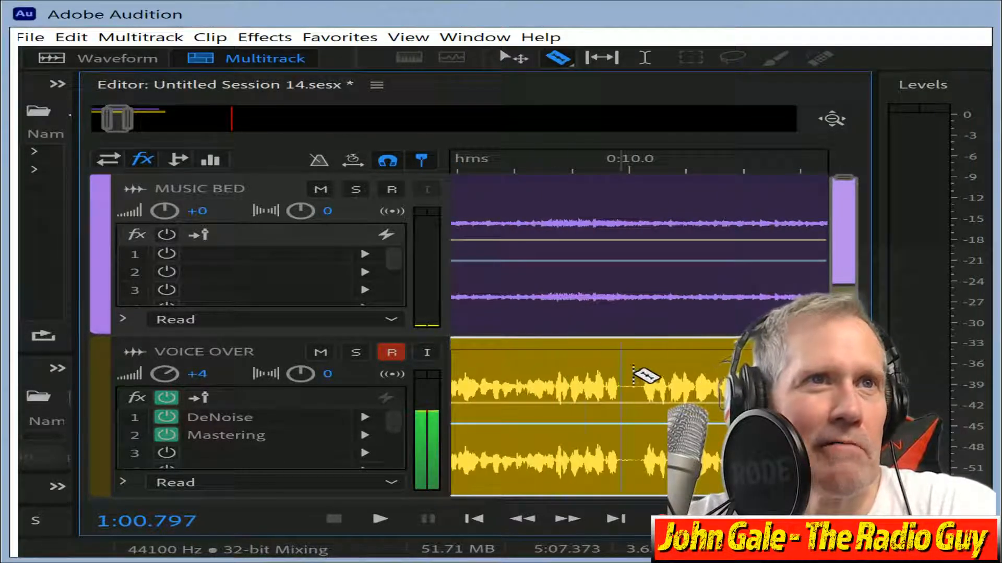
left_click(642, 382)
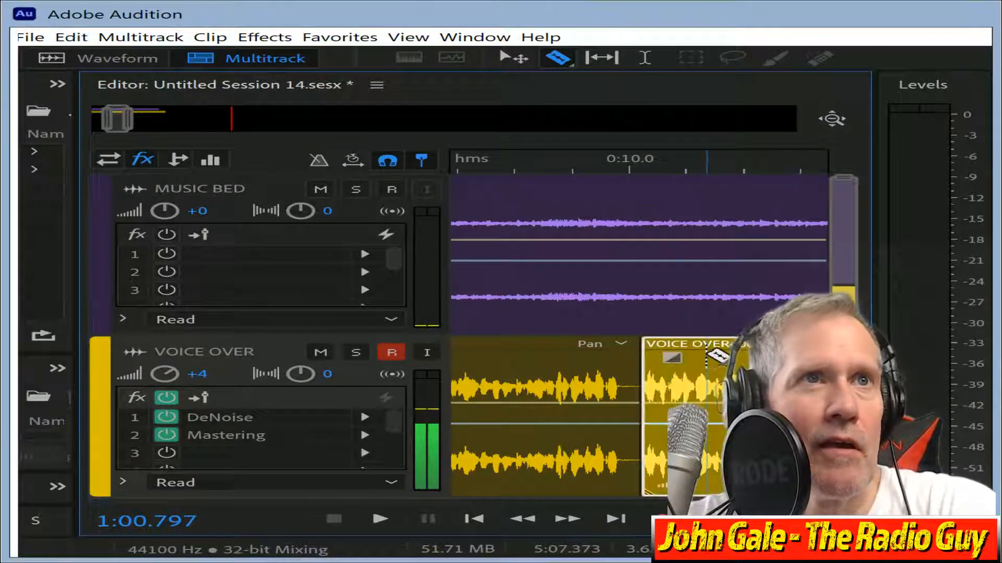
left_click_drag(689, 355, 670, 354)
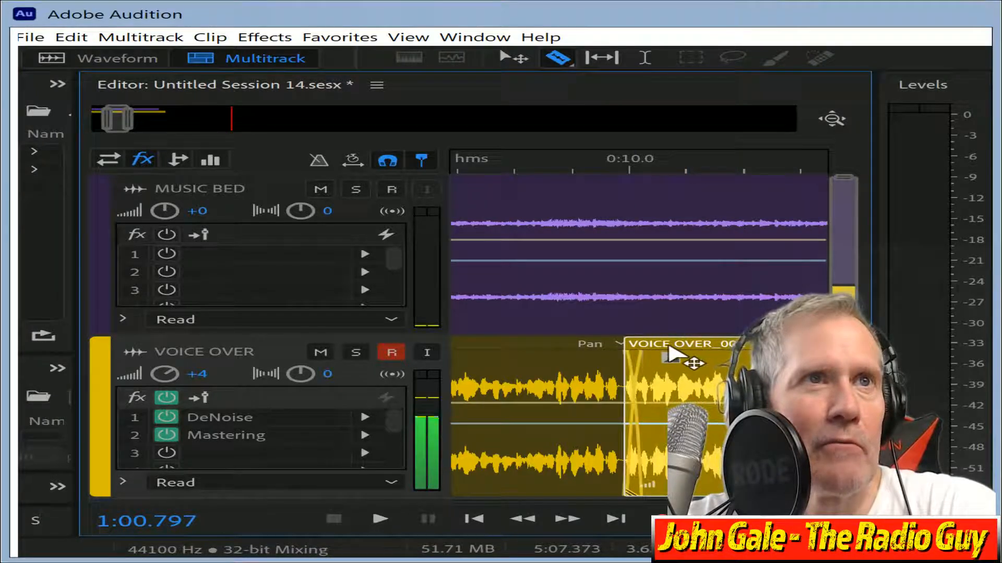
Split the voice-over at the pause near 0:13.4, shift the following part about 0.3 s earlier, and close the gap before the last clip.
left_click_drag(117, 119, 128, 120)
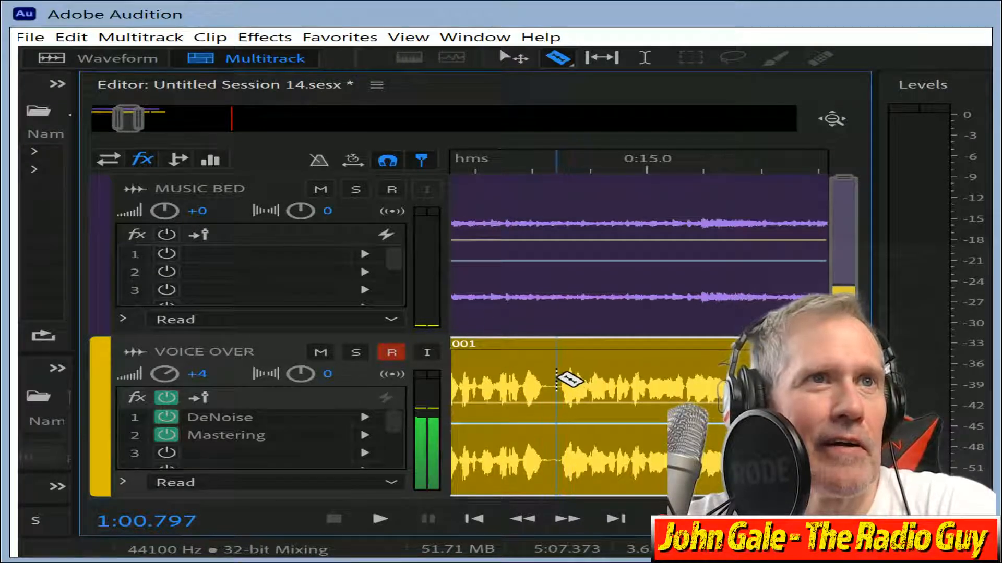
left_click(557, 379)
left_click_drag(603, 348, 588, 347)
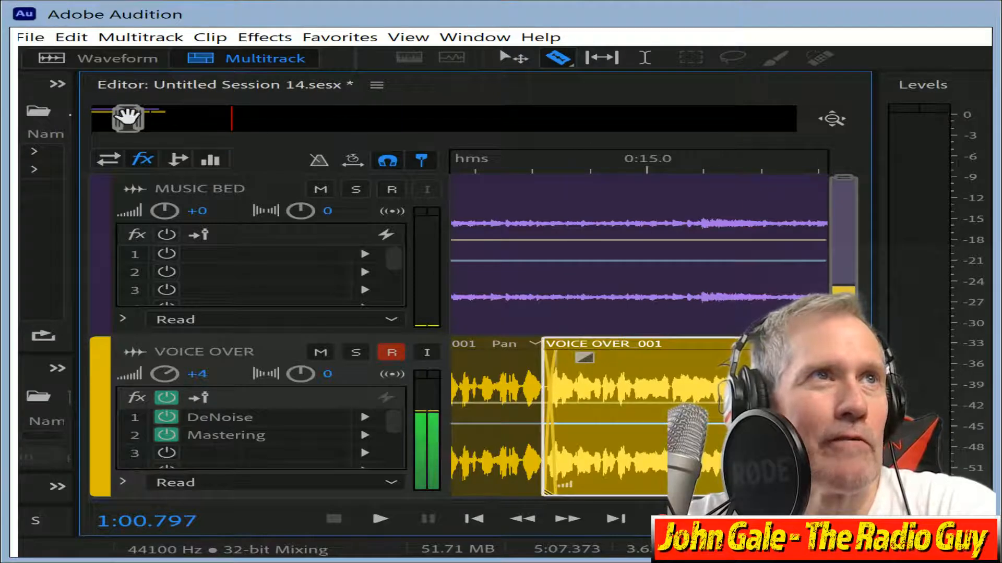
left_click_drag(128, 120, 150, 125)
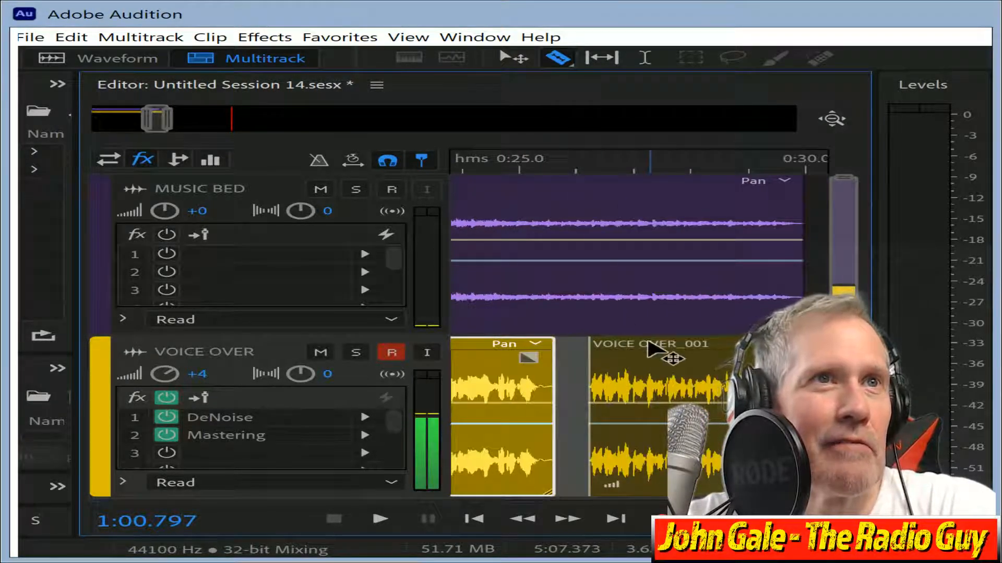
left_click_drag(652, 342, 602, 345)
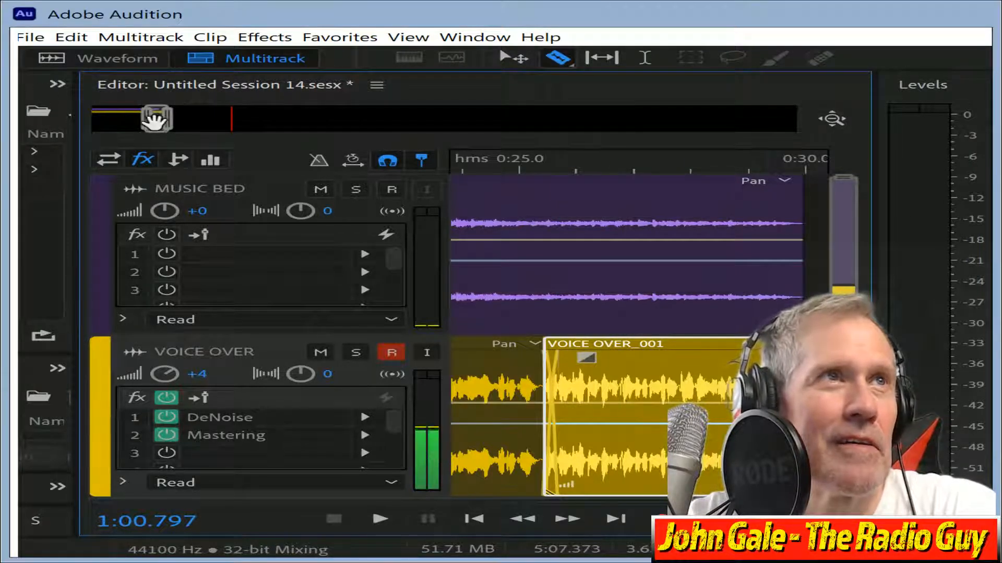
Mix the entire session down to a new file, select its whole waveform and listen through it.
mouse_move(155, 120)
left_mouse_down()
mouse_move(78, 122)
mouse_move(521, 130)
mouse_move(315, 152)
mouse_move(140, 118)
mouse_move(150, 123)
left_mouse_up()
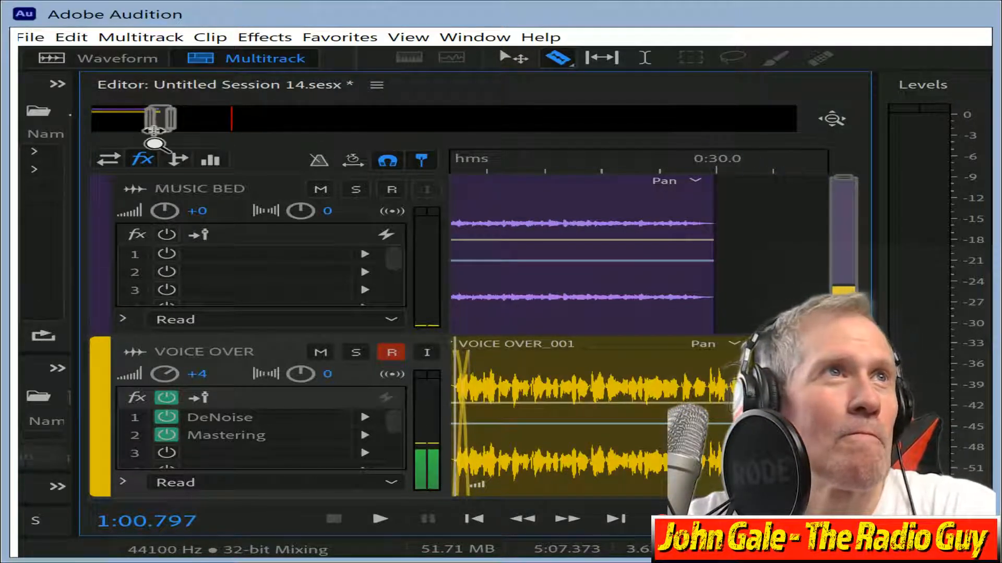
left_click_drag(155, 124, 18, 115)
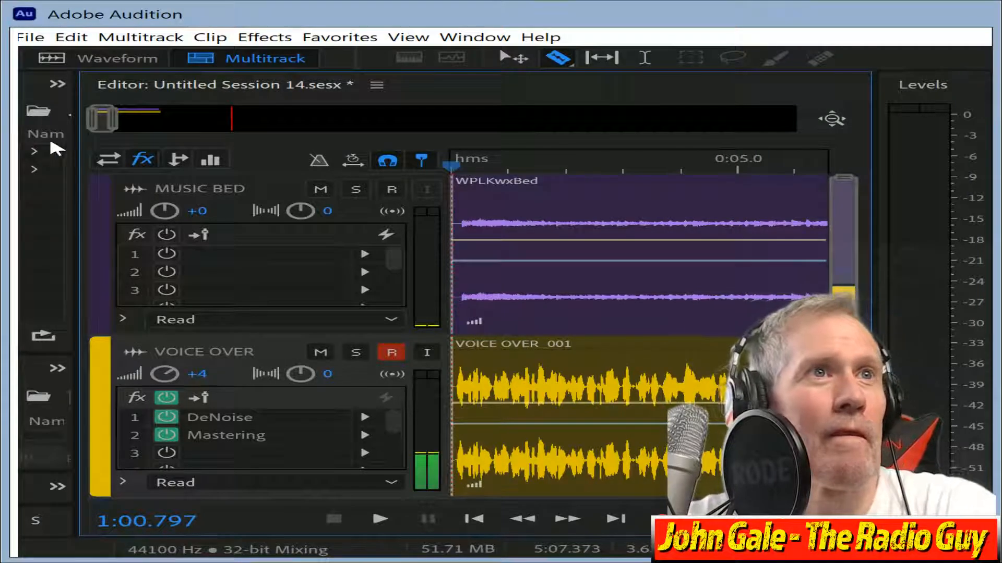
key("ctrl+alt+shift+m")
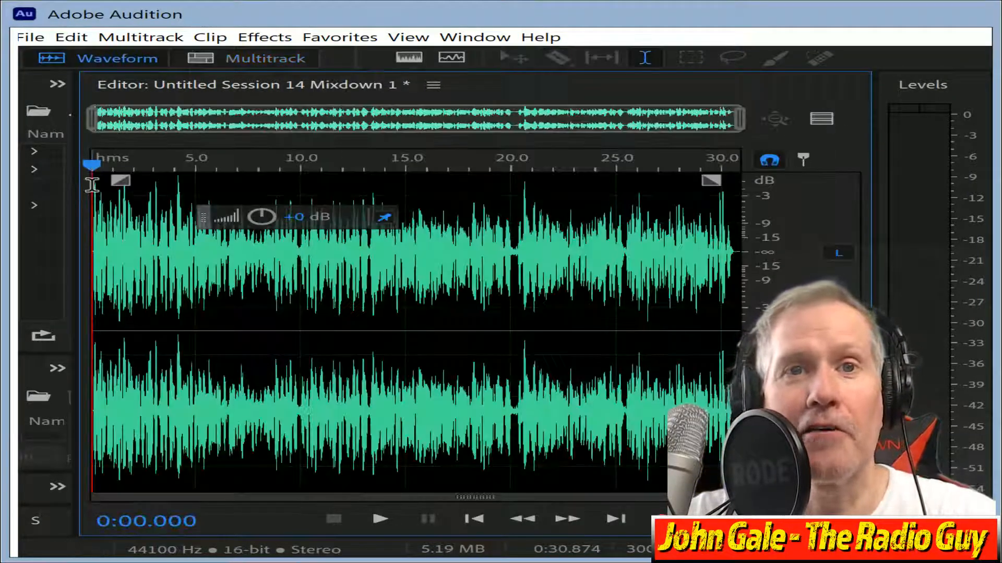
key("ctrl+a")
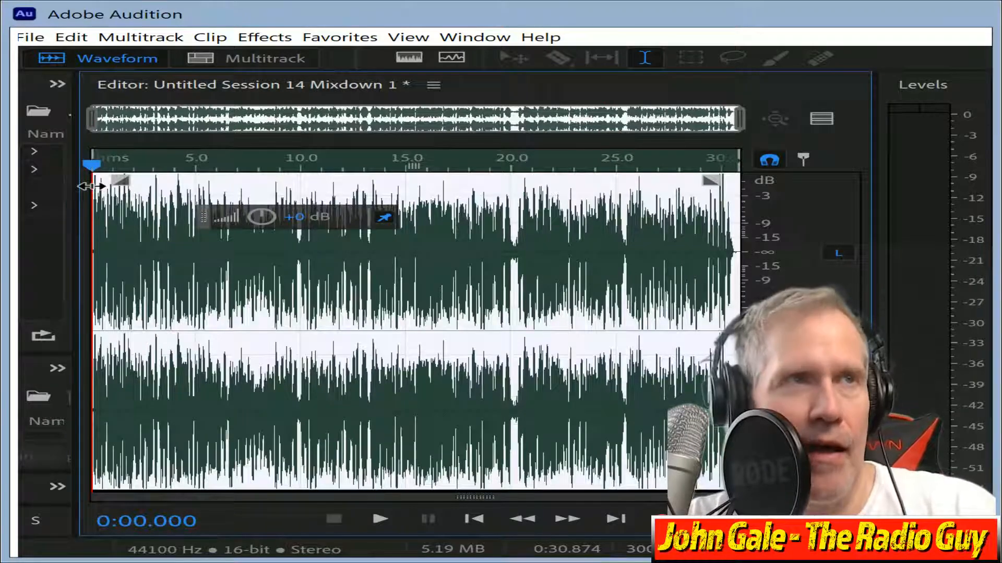
key("space")
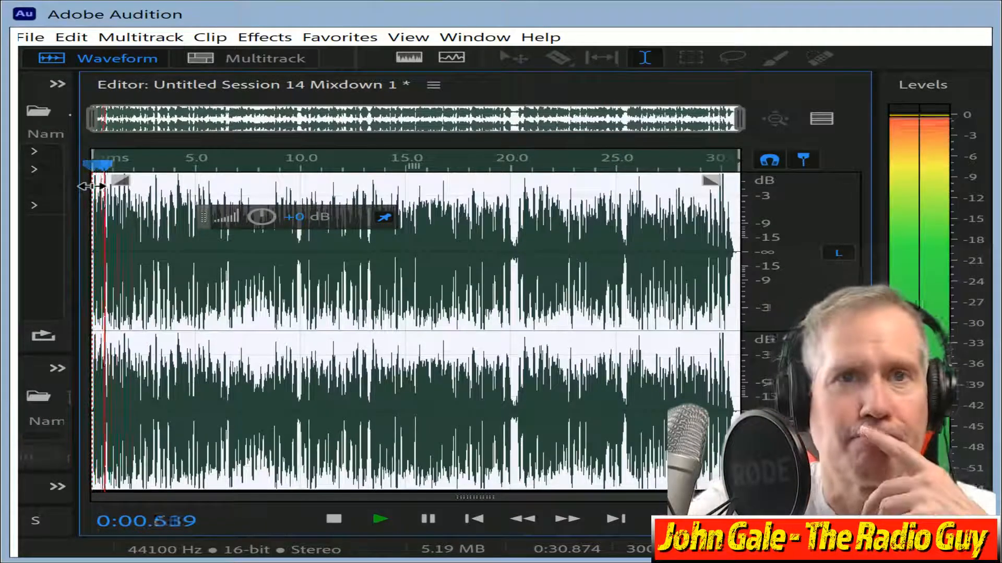
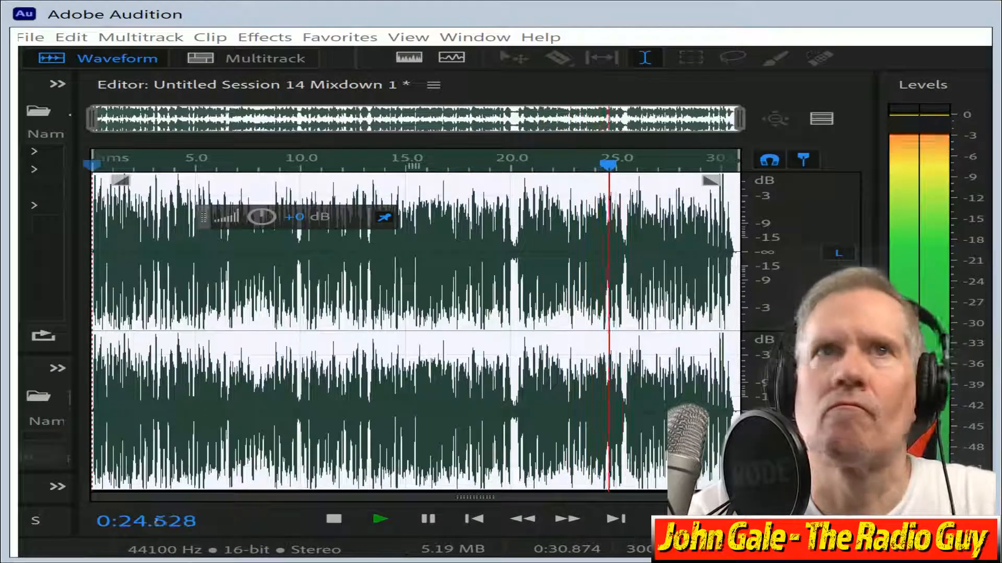
left_click(335, 522)
Export the mixdown to E: as wplkamev.mp3 in MP3 128 Kbps CBR format.
key("ctrl+s")
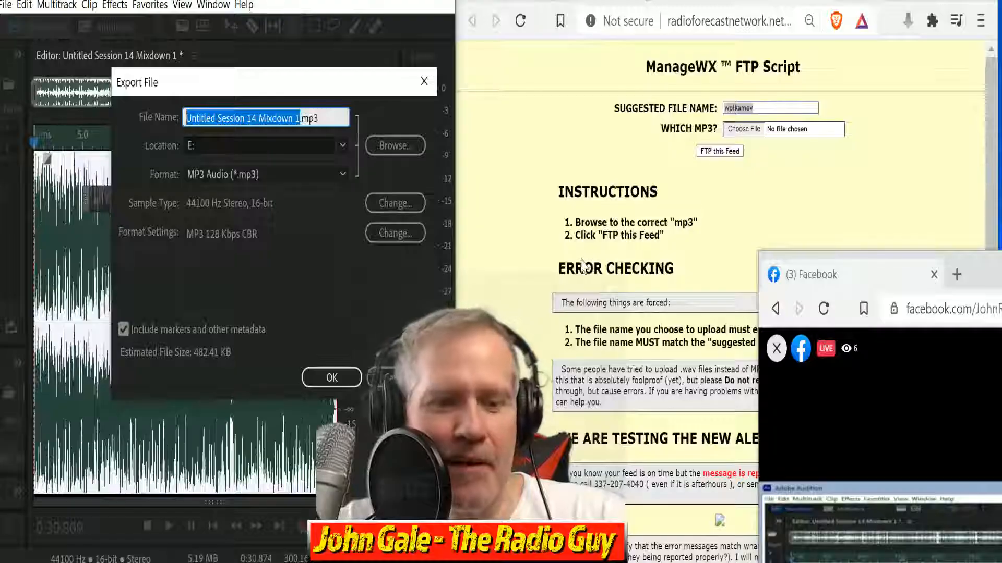
type("wplkamev")
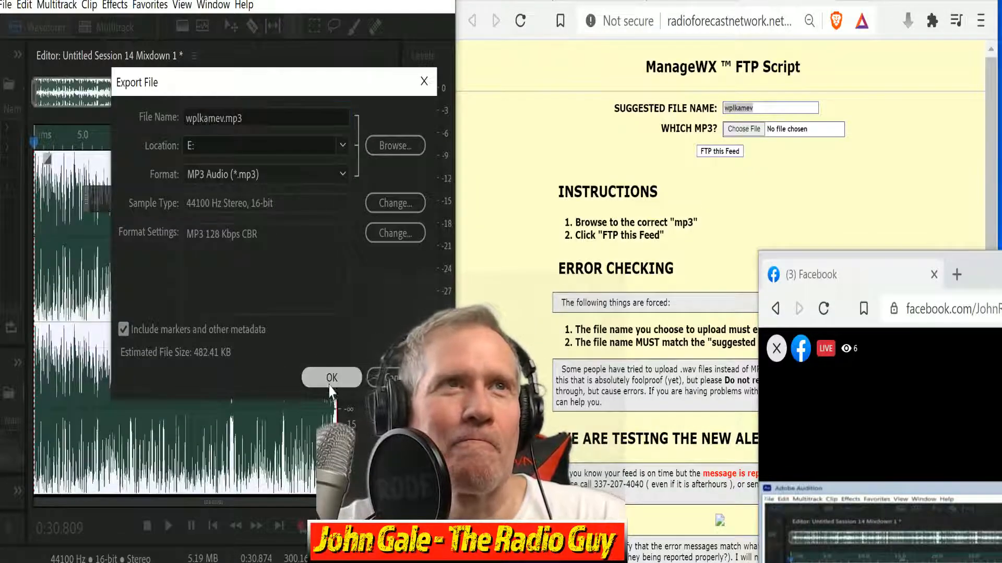
left_click(330, 381)
left_click(337, 277)
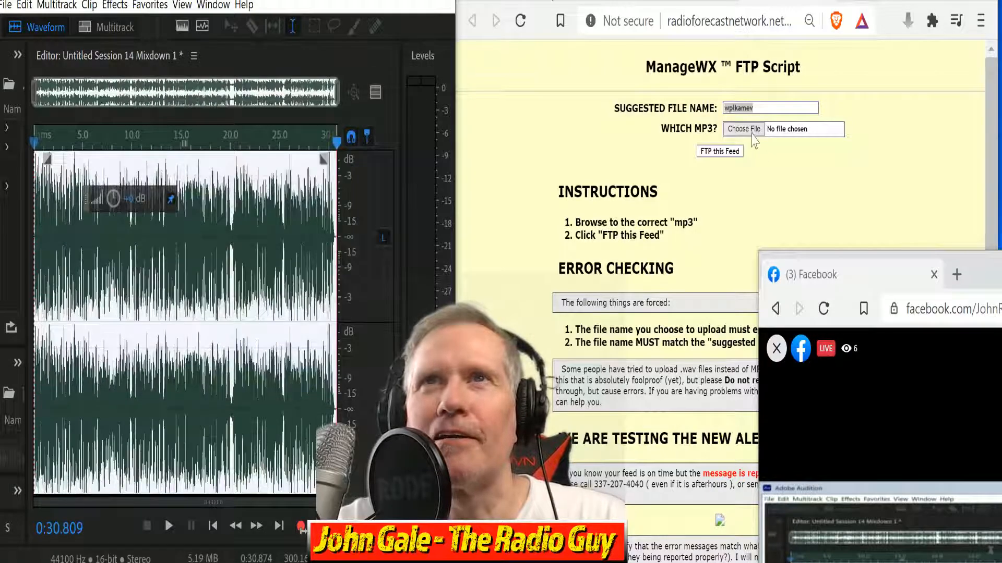
Choose wplkamev.mp3 from the E: drive in the ManageWX FTP Script page and send it as the station's feed.
left_click(752, 133)
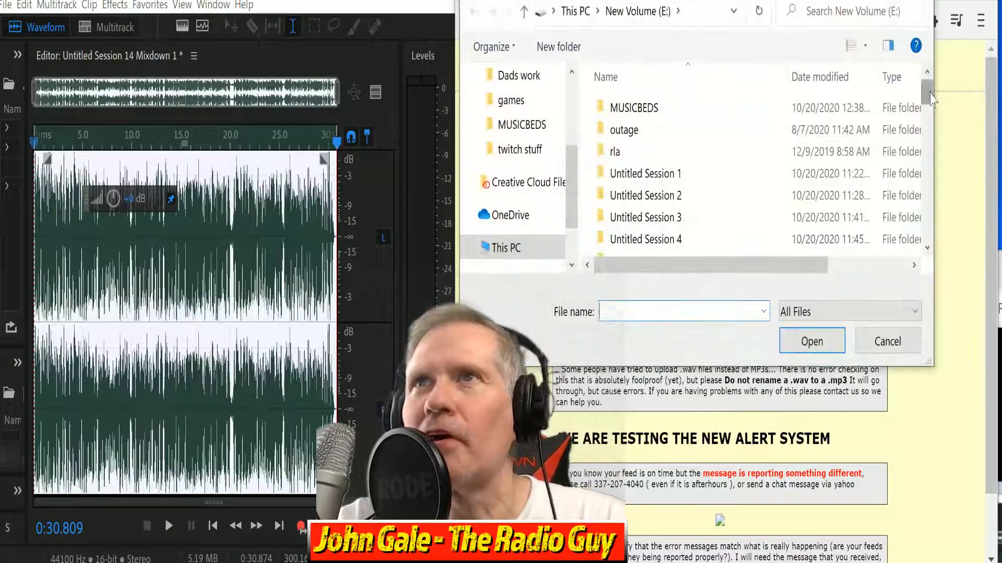
left_click_drag(931, 100, 934, 223)
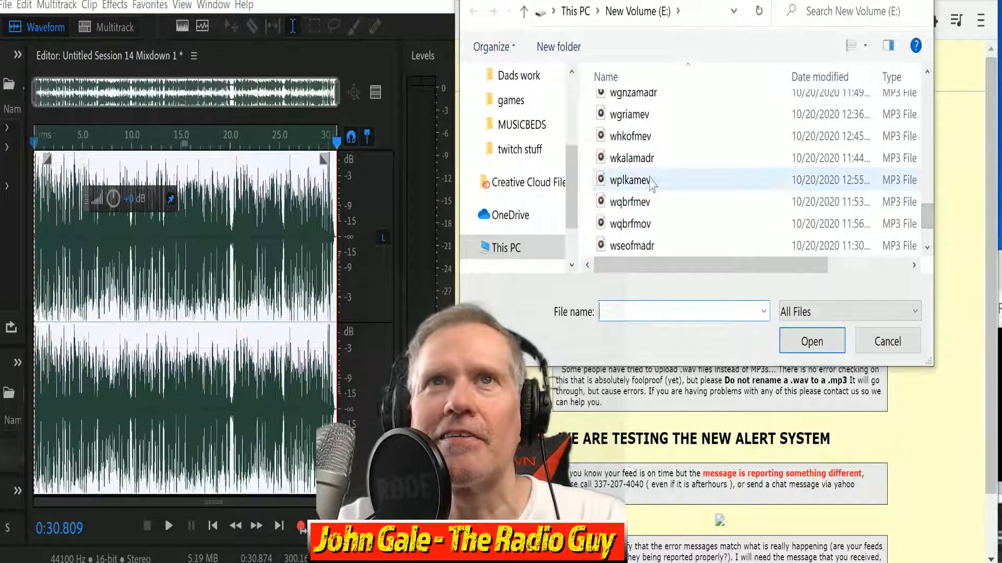
left_click(652, 183)
left_click(823, 347)
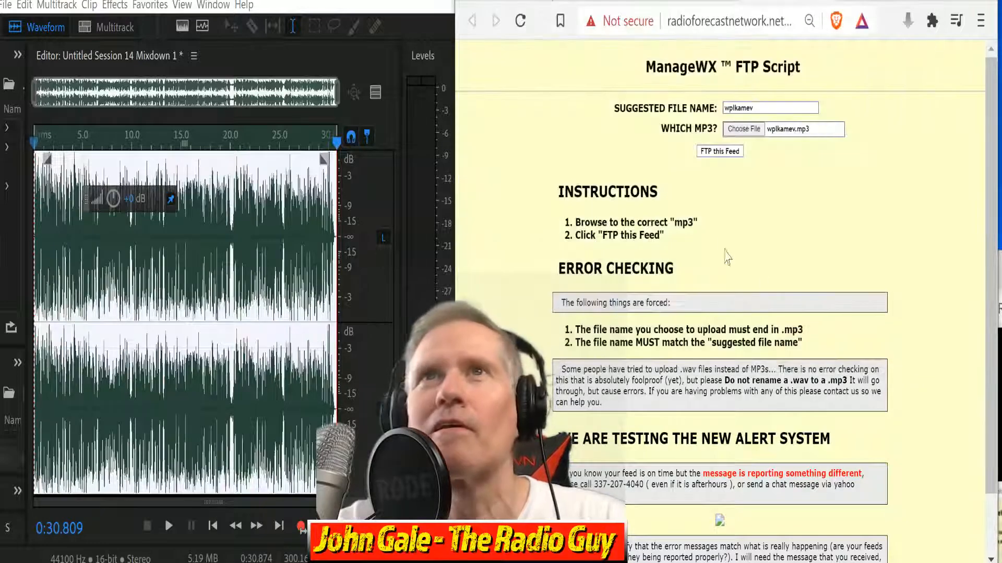
left_click(724, 156)
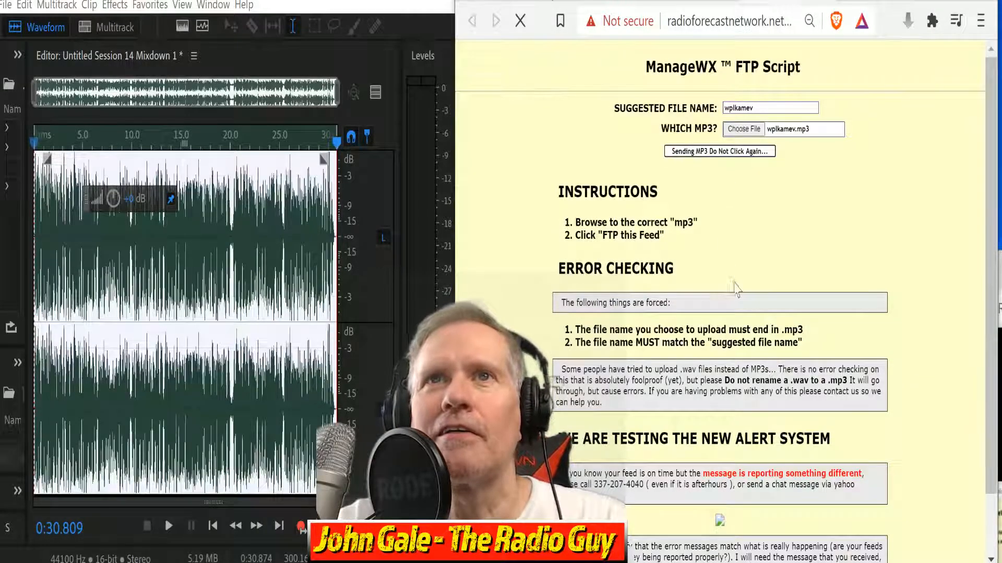
left_click(735, 313)
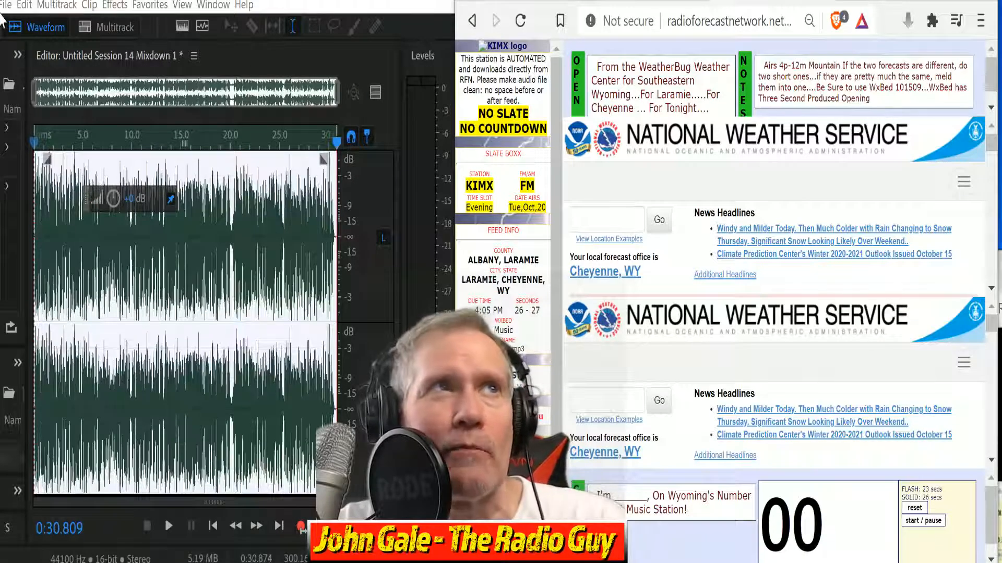
Close all open files in Adobe Audition without saving any changes.
left_click(5, 6)
left_click(47, 135)
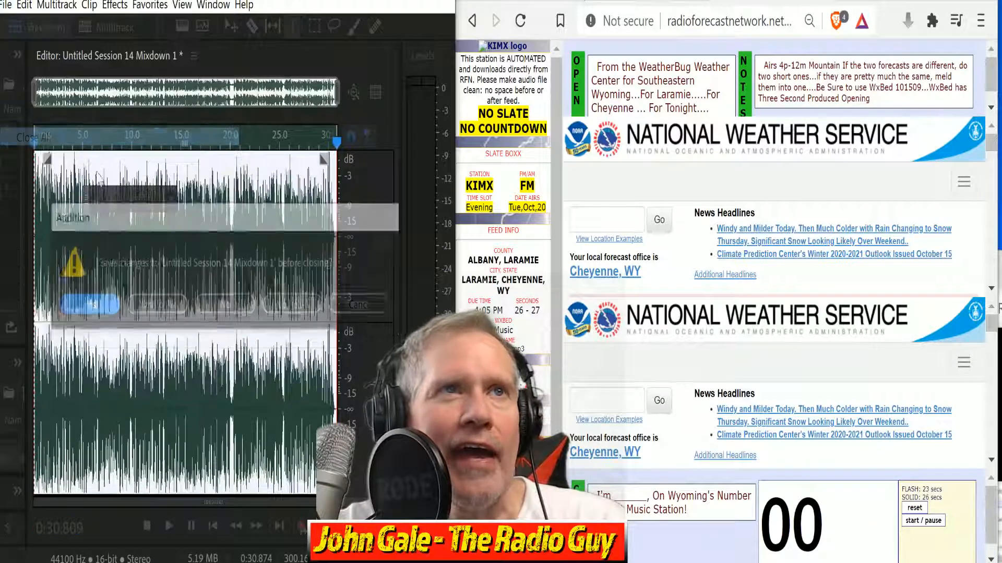
left_click(295, 305)
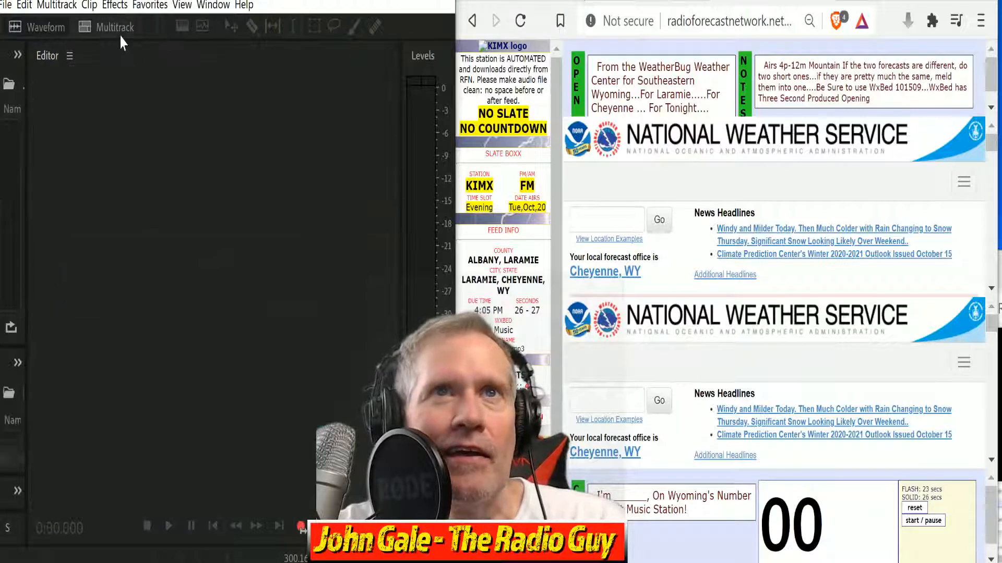
Create a new multitrack session, Untitled Session 15, in E: from the KIMX NEW template.
left_click(117, 32)
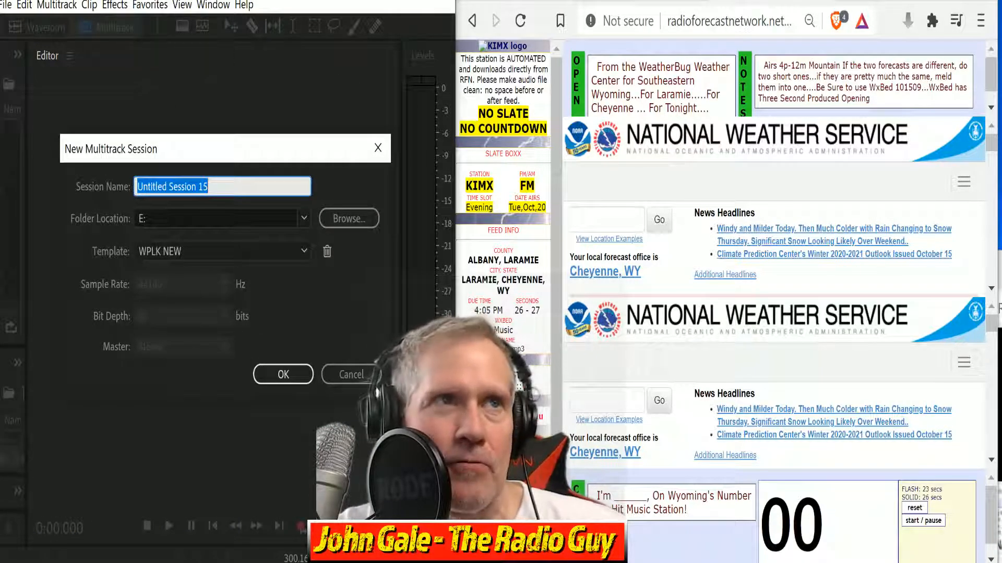
left_click(309, 252)
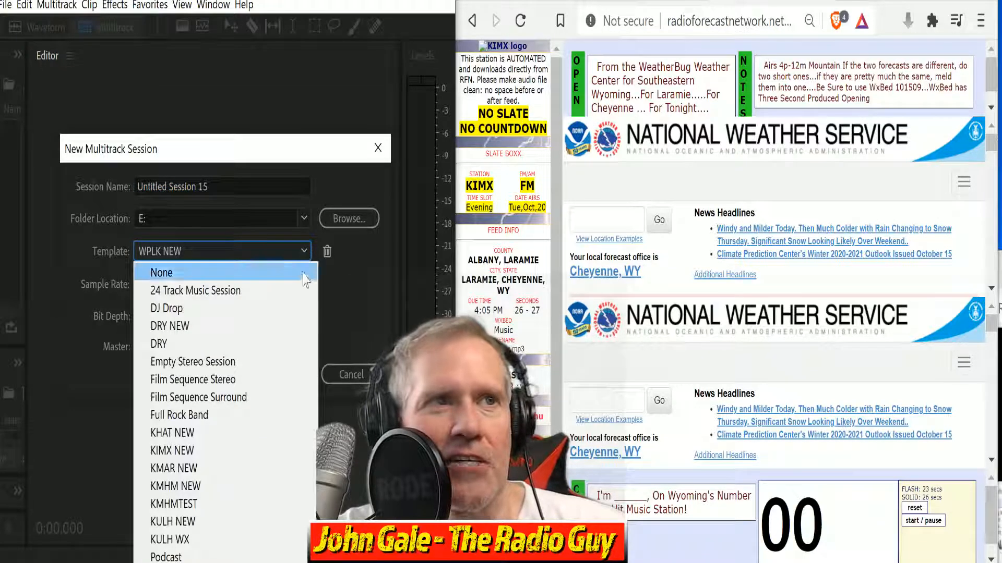
left_click(250, 452)
left_click(282, 374)
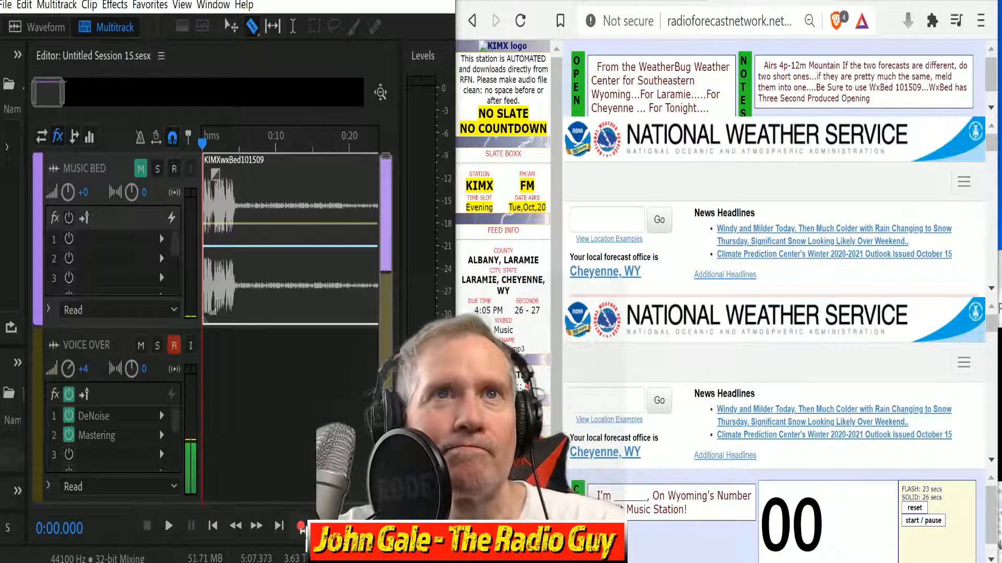
Start recording on the VOICE OVER track and bring the extended forecasts for Laramie and Cheyenne into view.
left_click(301, 527)
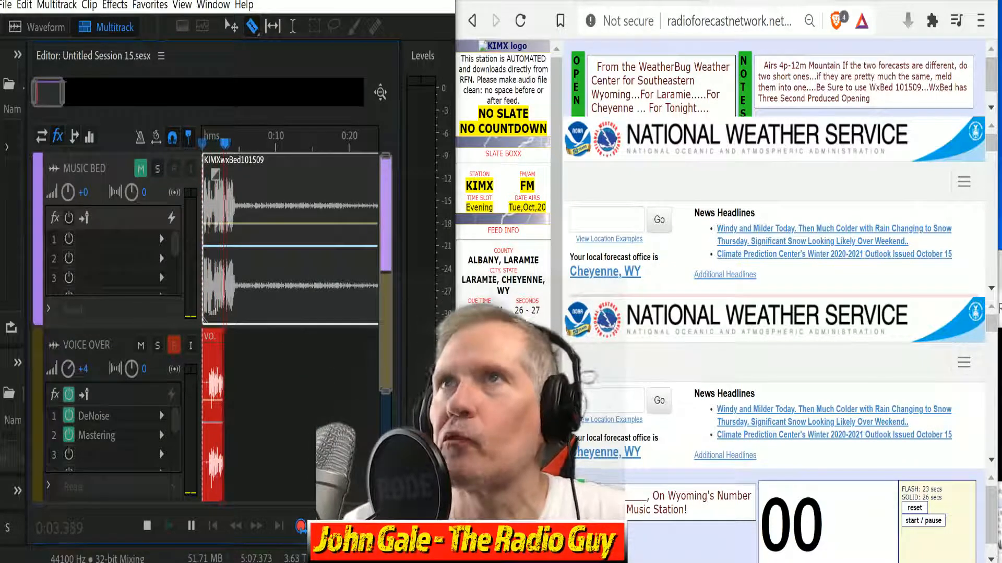
scroll(902, 415, "down", 5)
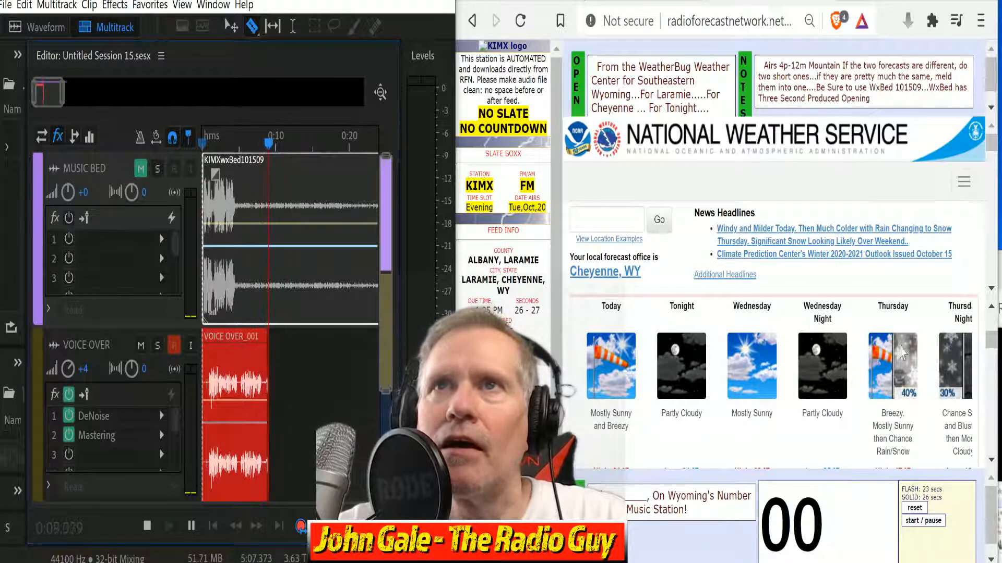
scroll(850, 241, "down", 5)
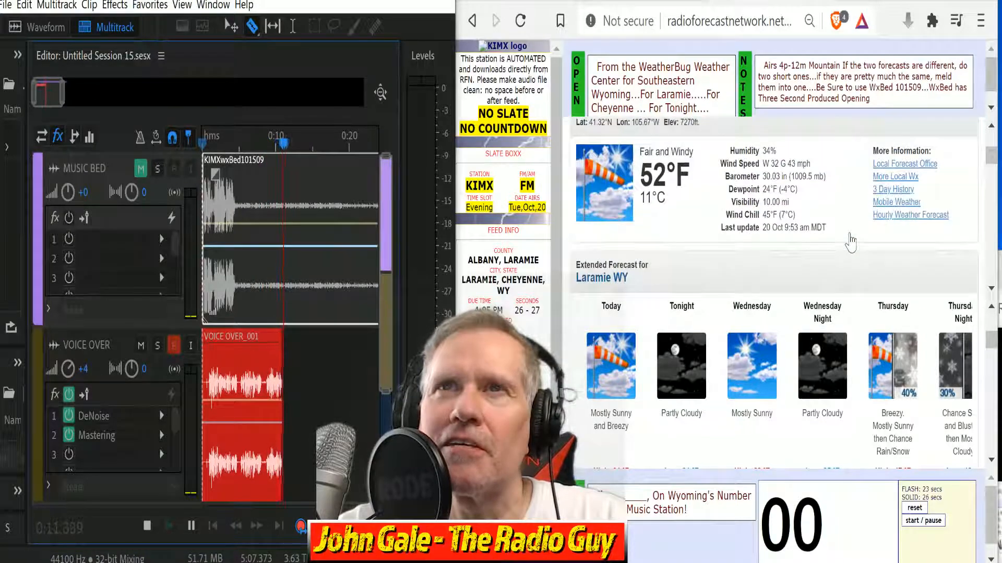
scroll(850, 241, "down", 4)
scroll(885, 377, "down", 1)
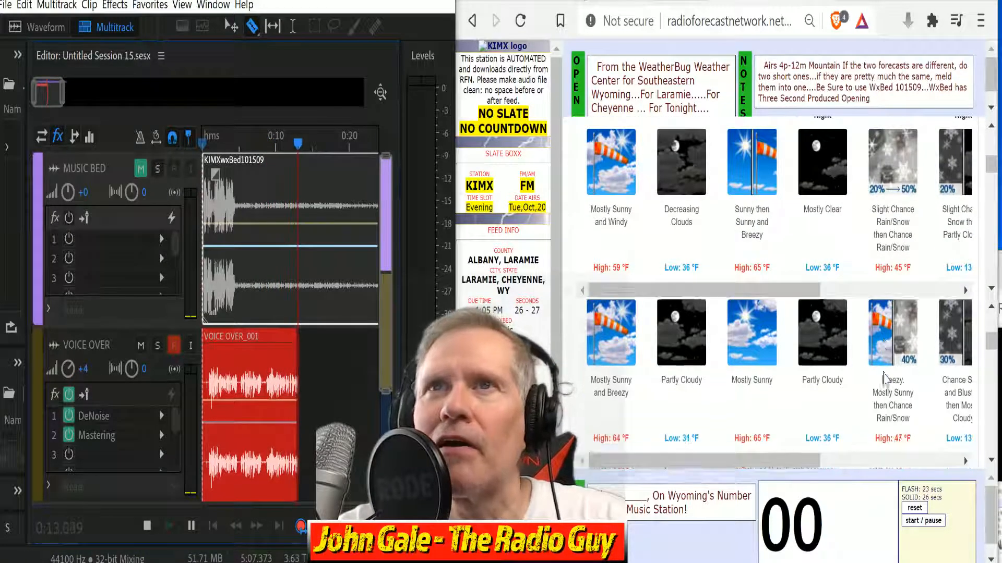
scroll(884, 377, "down", 5)
scroll(882, 378, "up", 6)
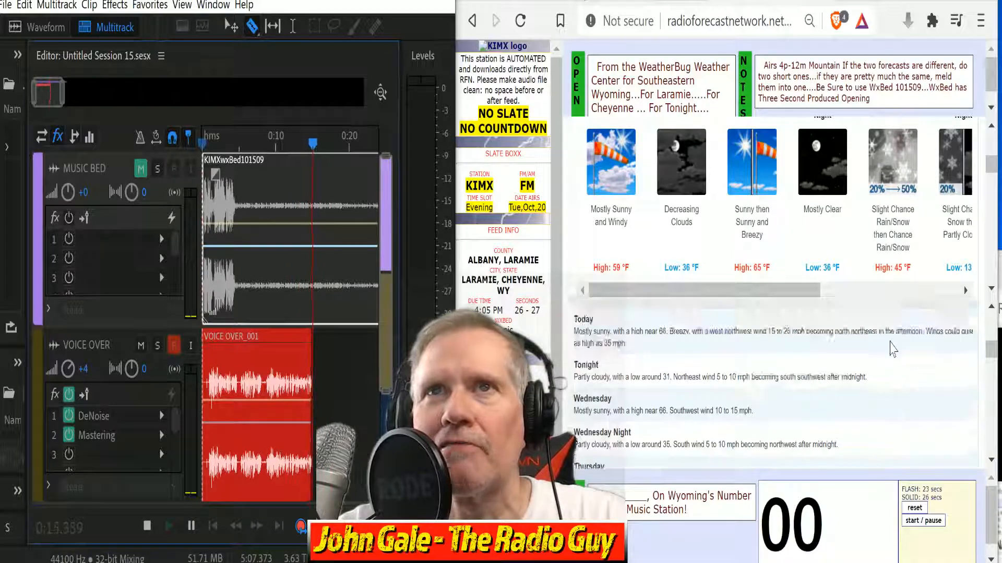
scroll(892, 375, "down", 2)
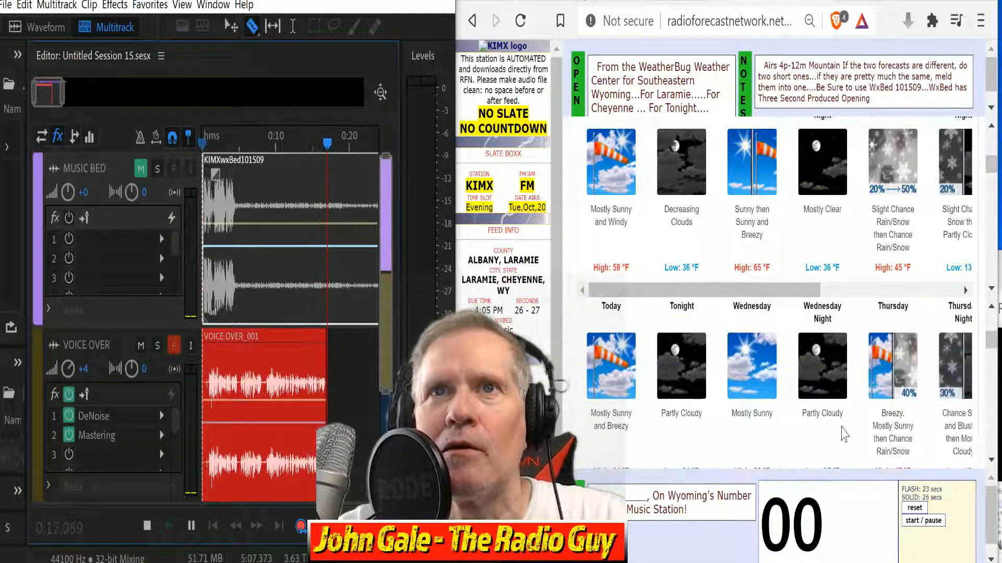
scroll(841, 427, "down", 2)
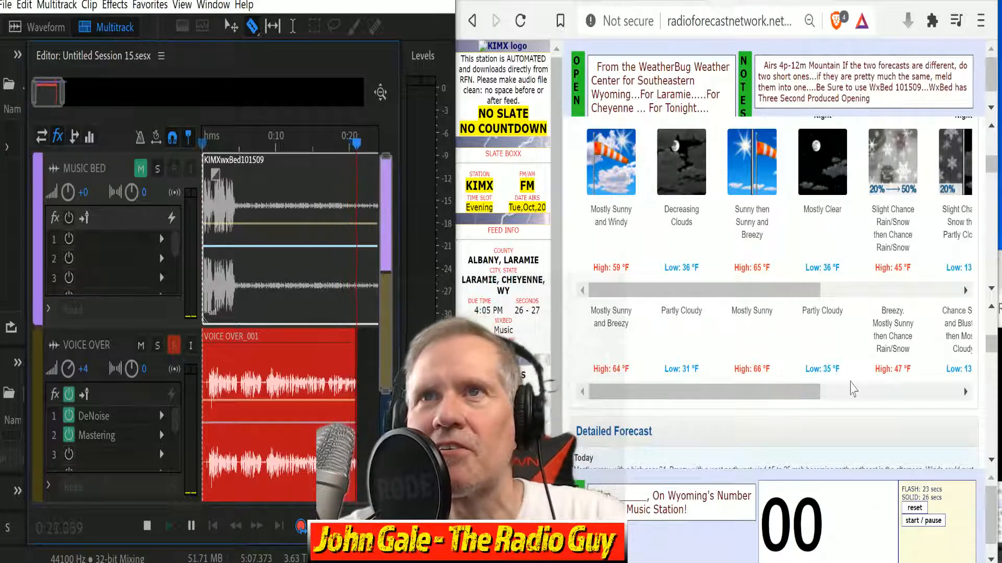
scroll(838, 366, "up", 2)
scroll(821, 335, "down", 2)
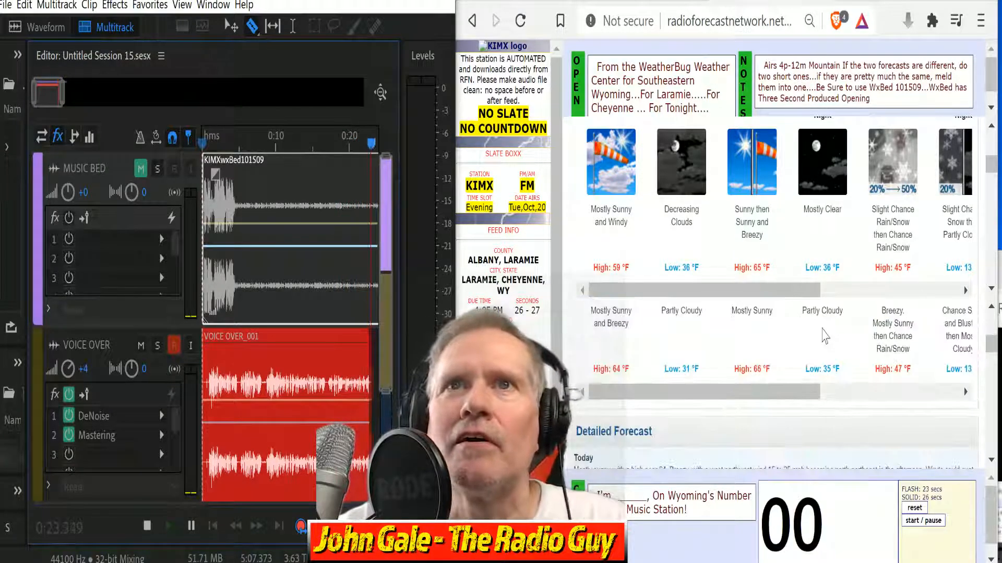
scroll(778, 316, "up", 1)
scroll(775, 313, "up", 1)
scroll(780, 329, "down", 2)
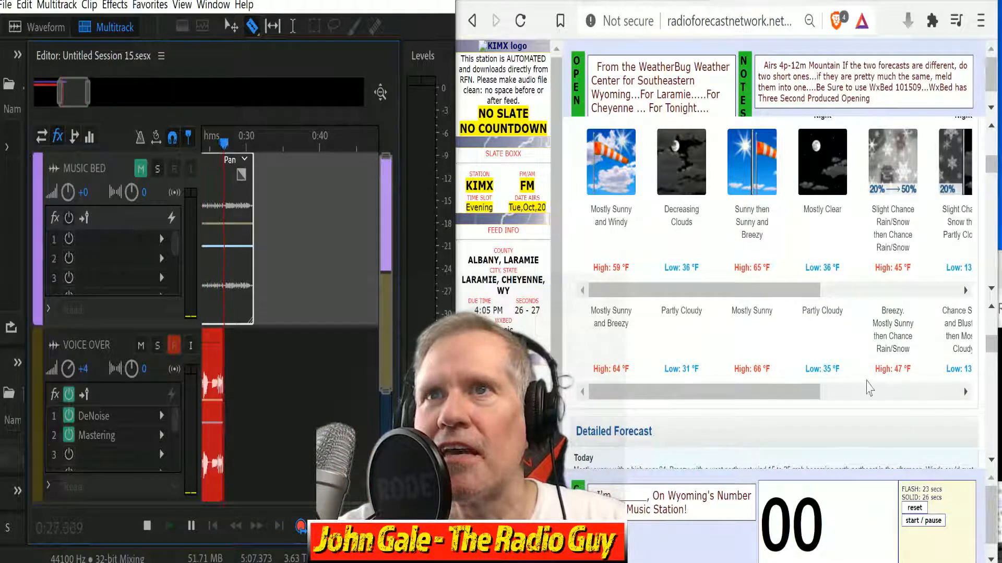
Examine the extended and detailed forecasts of both cities for tonight through Thursday while recording.
scroll(835, 344, "up", 3)
scroll(741, 251, "up", 1)
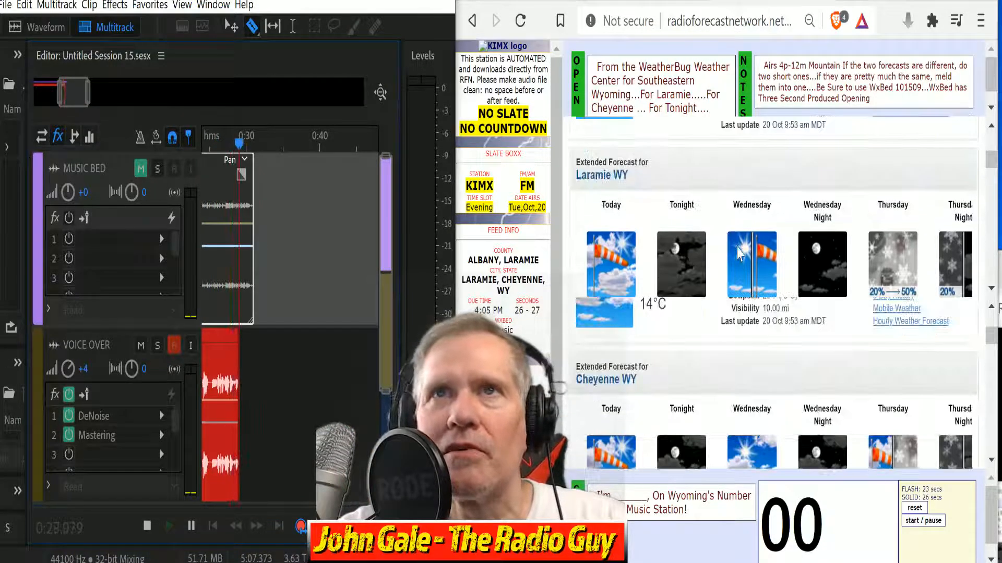
scroll(740, 254, "down", 1)
scroll(780, 268, "down", 2)
scroll(803, 365, "down", 3)
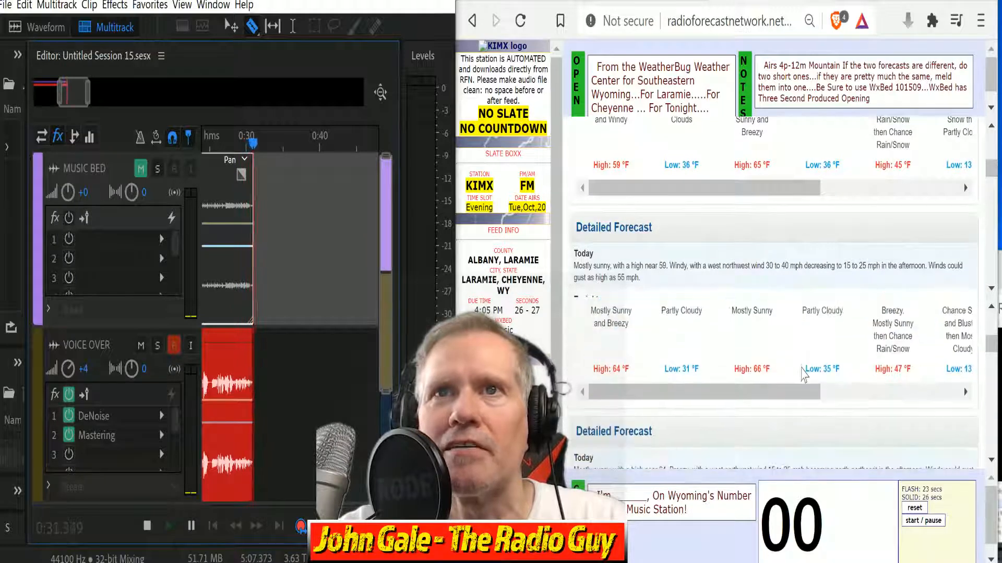
scroll(806, 401, "down", 2)
scroll(842, 400, "up", 2)
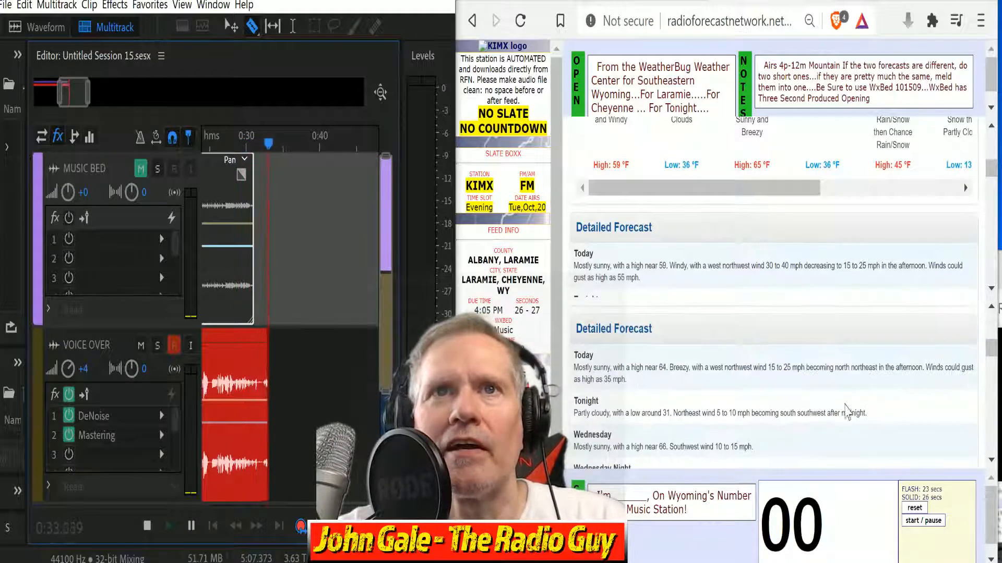
scroll(761, 435, "down", 2)
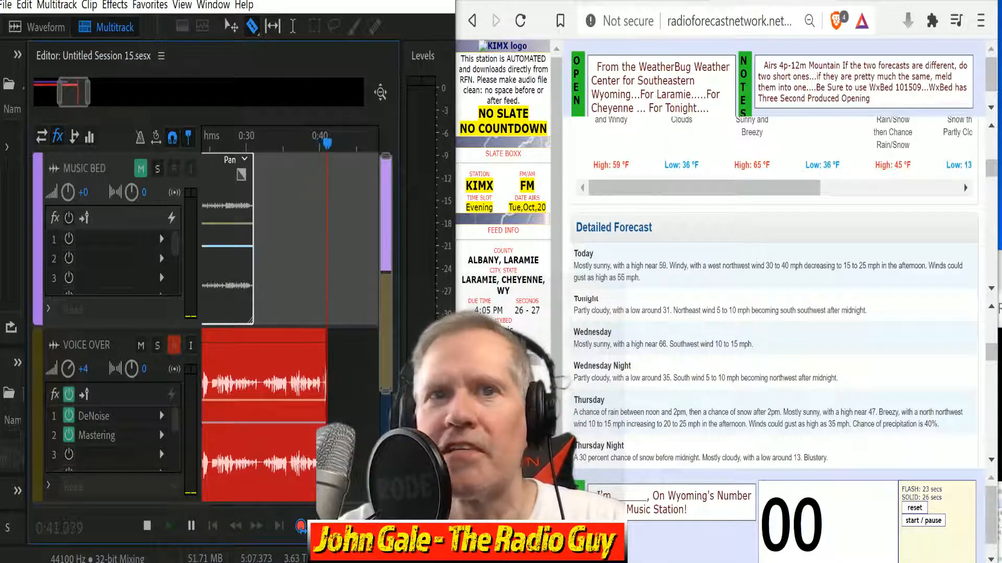
Time the forecast read with the page's stopwatch and stop the voice-over recording once the take is done.
left_click(913, 523)
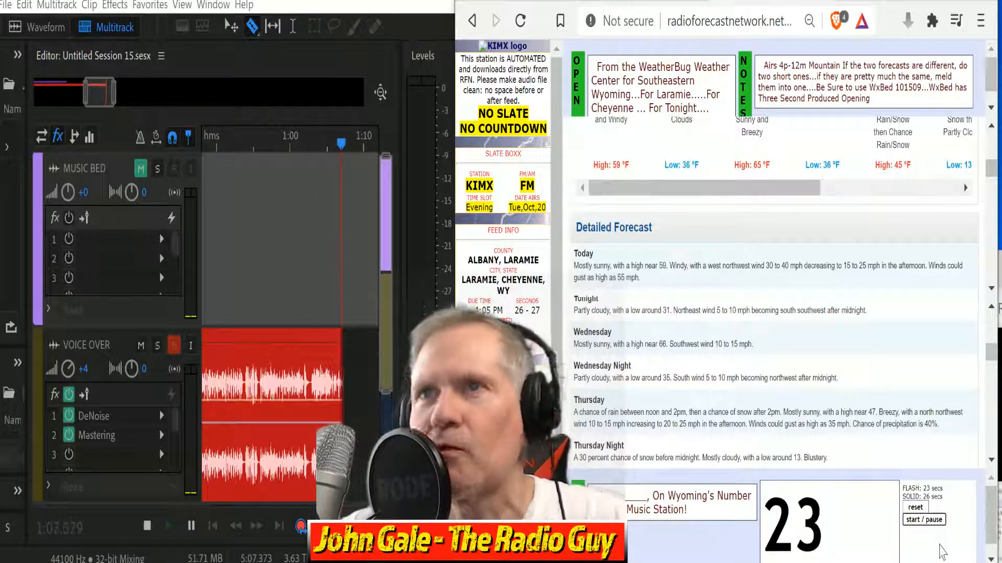
left_click(922, 524)
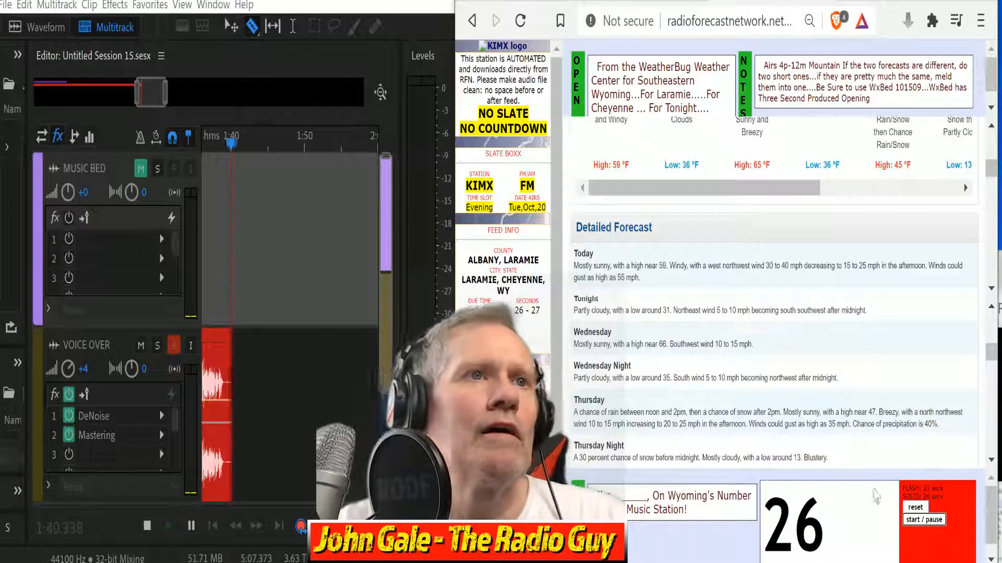
left_click(146, 527)
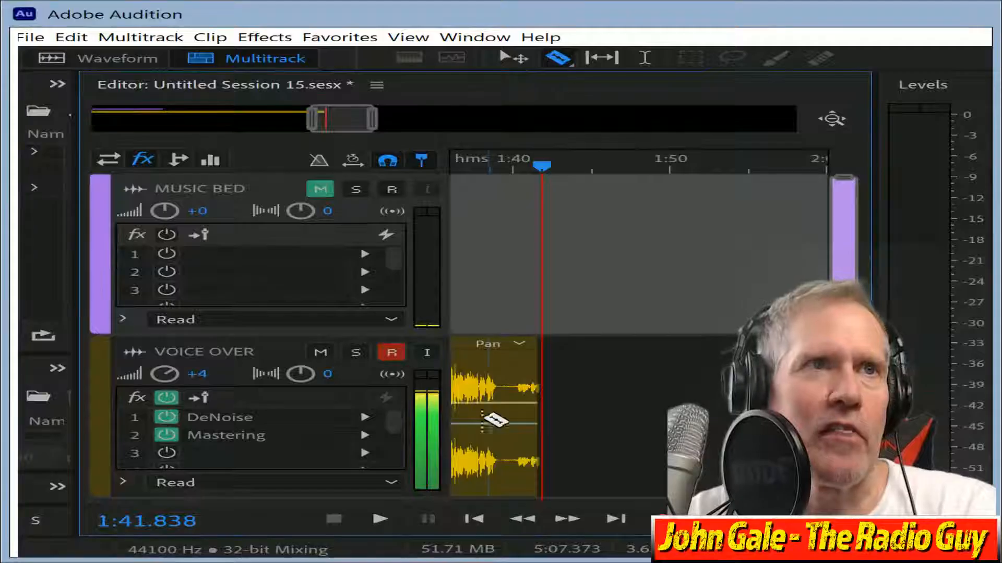
Trim the VOICE OVER recording to its final take by removing everything before about 1:13 and after about 1:39.
left_click(501, 396)
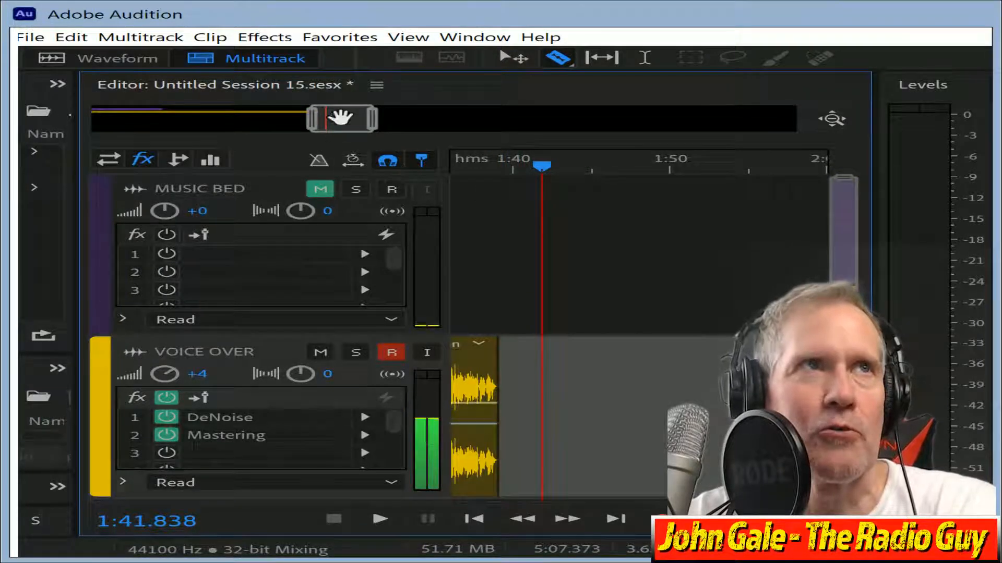
left_click_drag(340, 111, 258, 111)
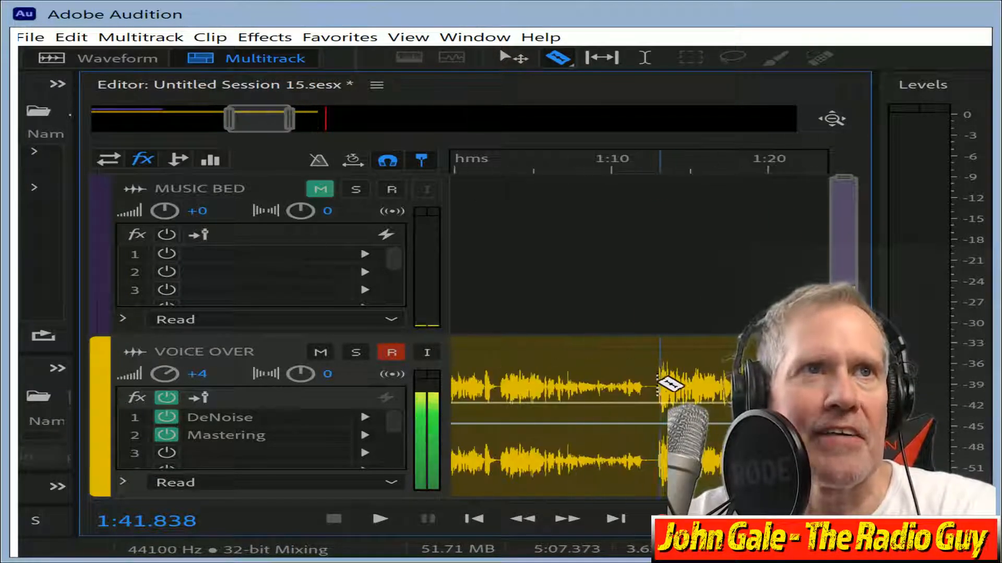
left_click(654, 376)
key("Delete")
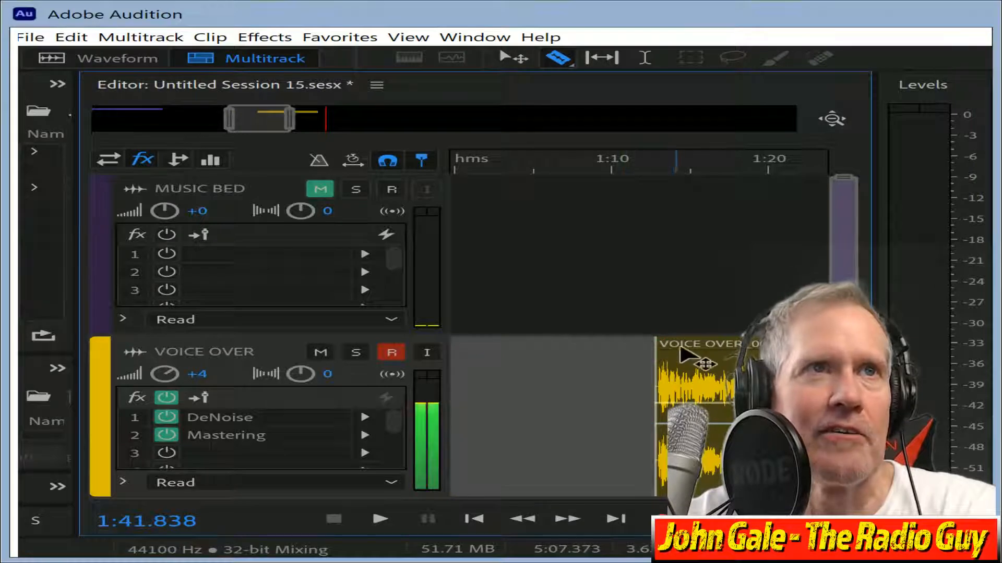
Move the trimmed VOICE OVER clip so it starts at 0:04.122, at the end of the music bed's opening.
left_click_drag(682, 347, 28, 398)
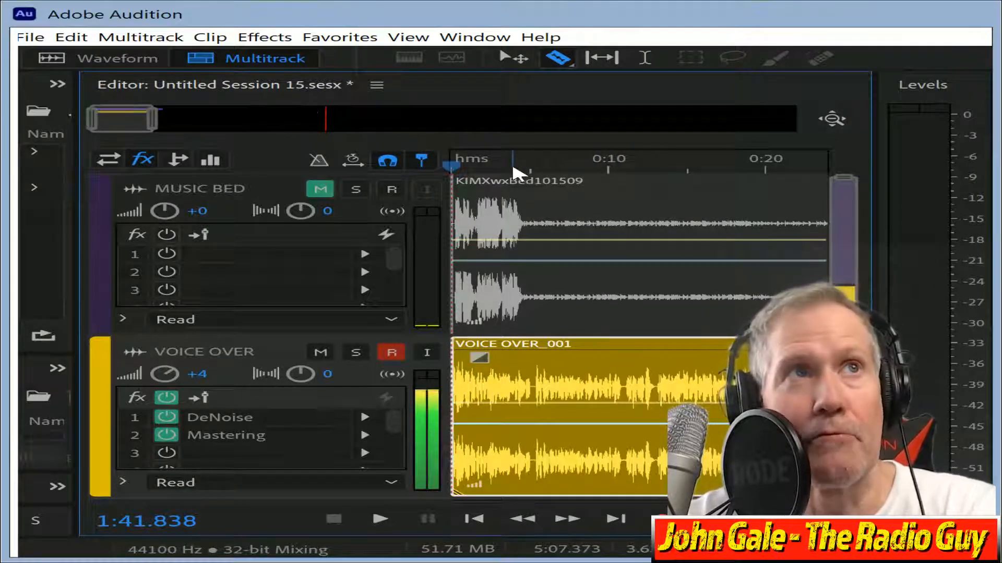
mouse_move(514, 167)
left_mouse_down()
mouse_move(524, 175)
mouse_move(514, 168)
left_mouse_up()
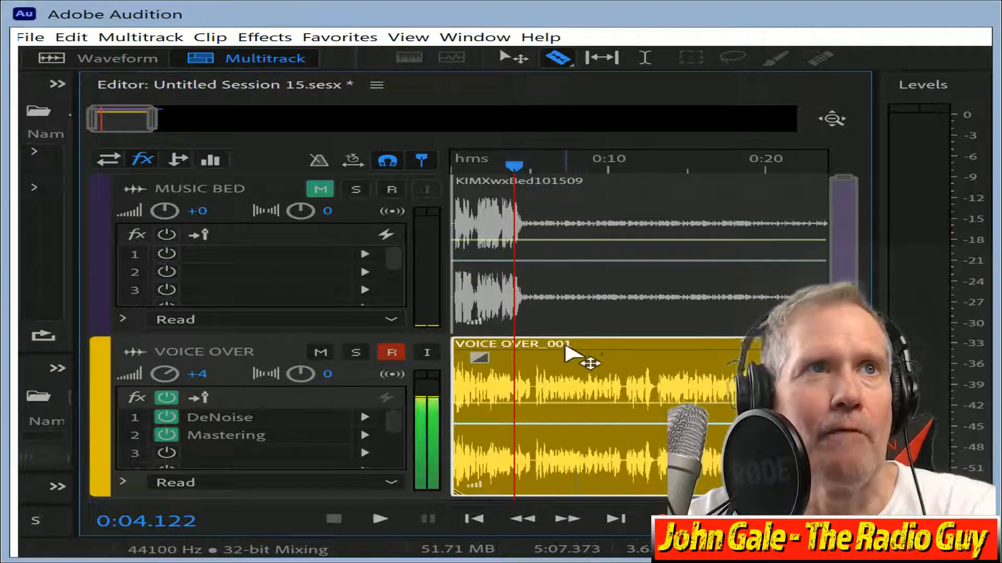
left_click_drag(576, 353, 641, 360)
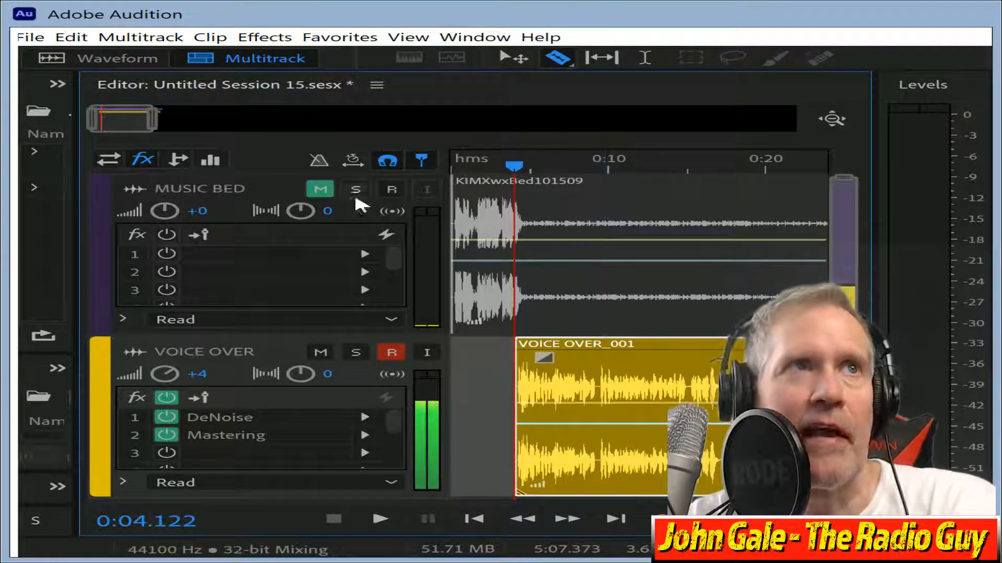
Unmute the MUSIC BED track and mix the whole session down to a new file.
left_click(322, 191)
key("ctrl+shift+m")
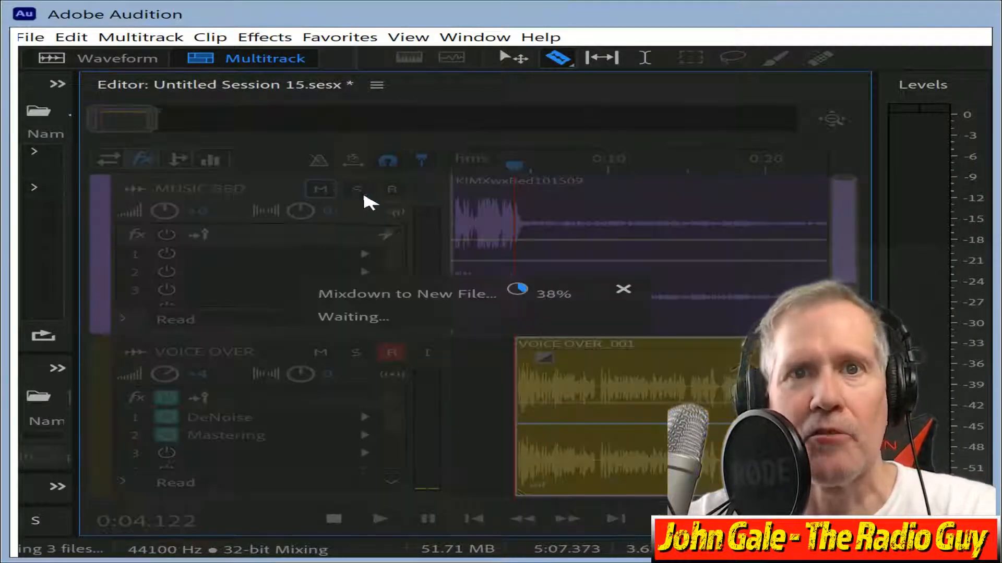
key("shift+r")
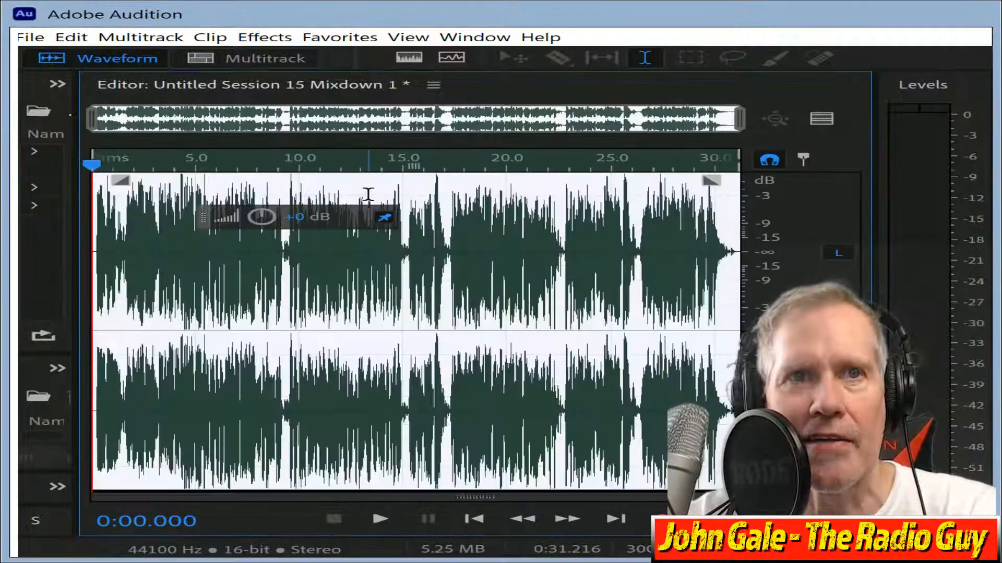
Play the mixdown through and delete the silent tail from 0:31.083 to the end.
left_click(382, 518)
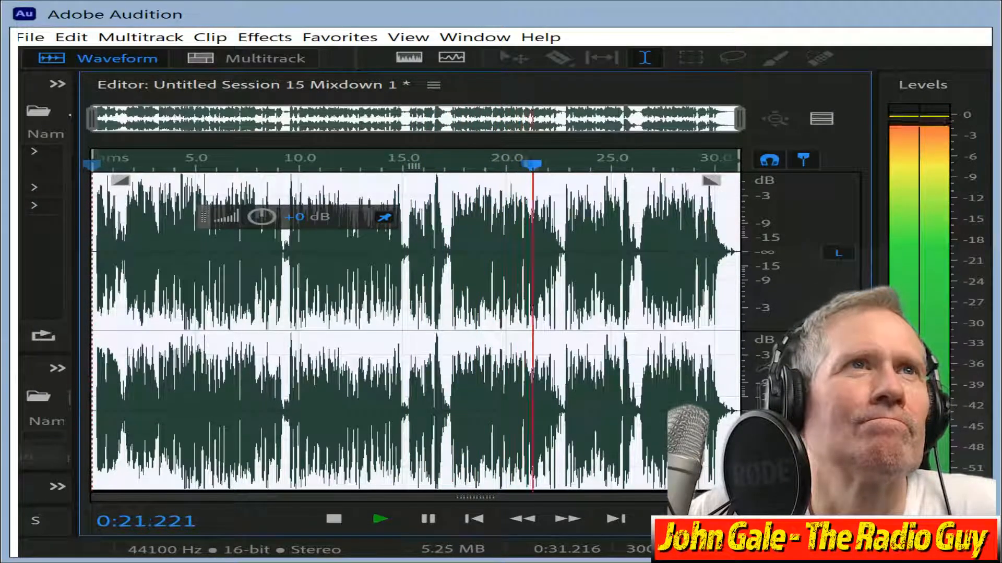
left_click(334, 520)
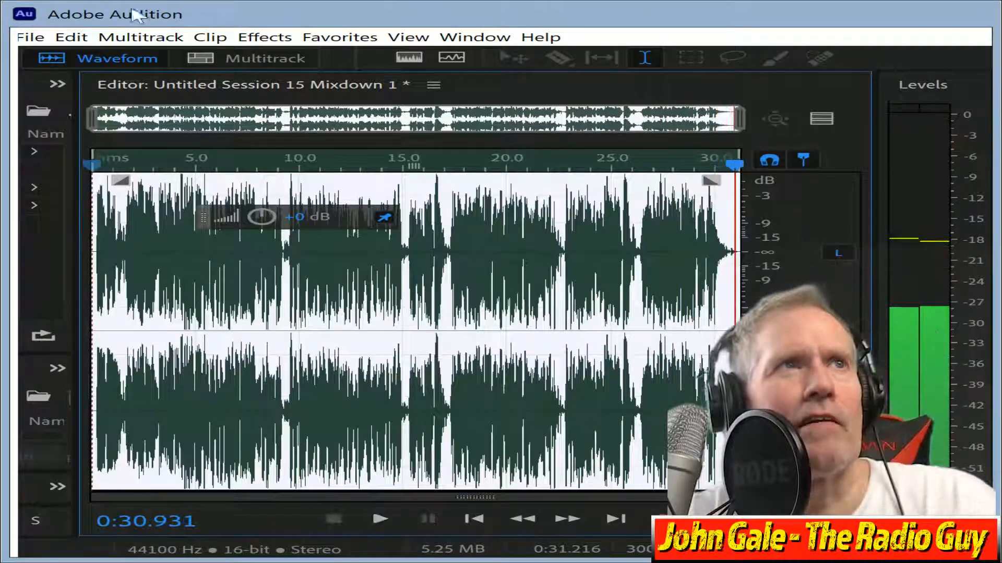
left_click_drag(93, 119, 634, 177)
left_click(723, 248)
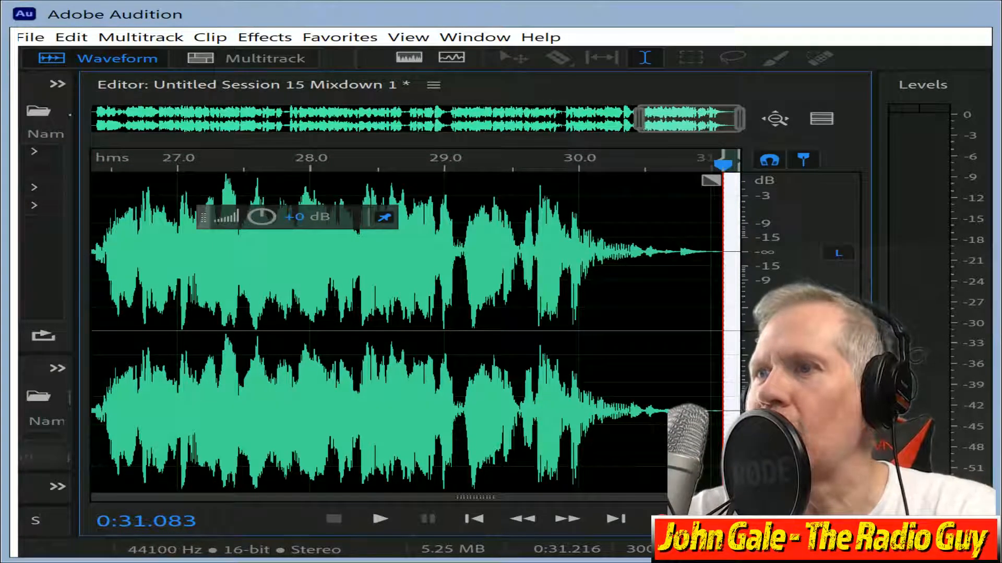
key("Delete")
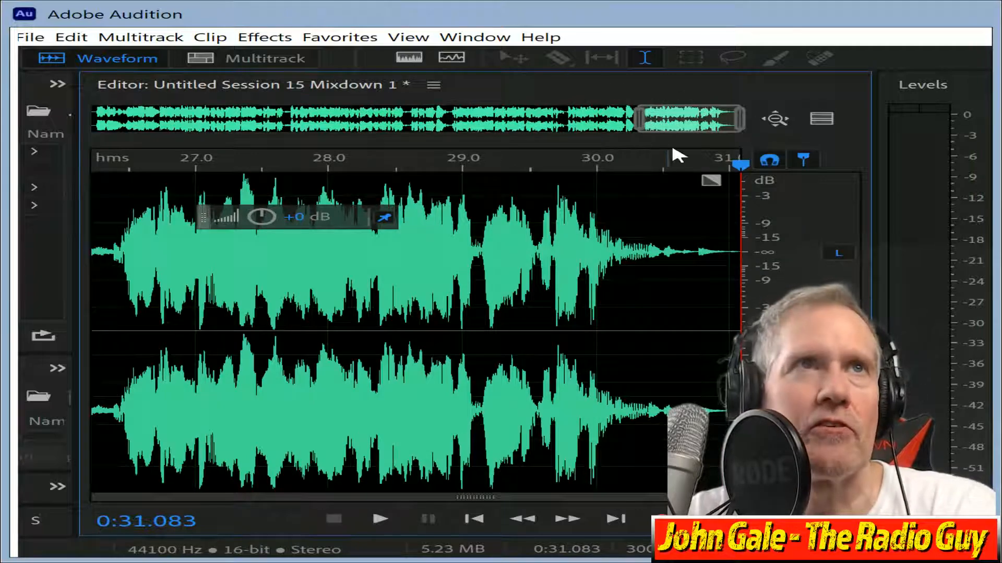
Delete about 0.24 seconds of silence at the very beginning of the mixdown.
left_click_drag(684, 116, 11, 162)
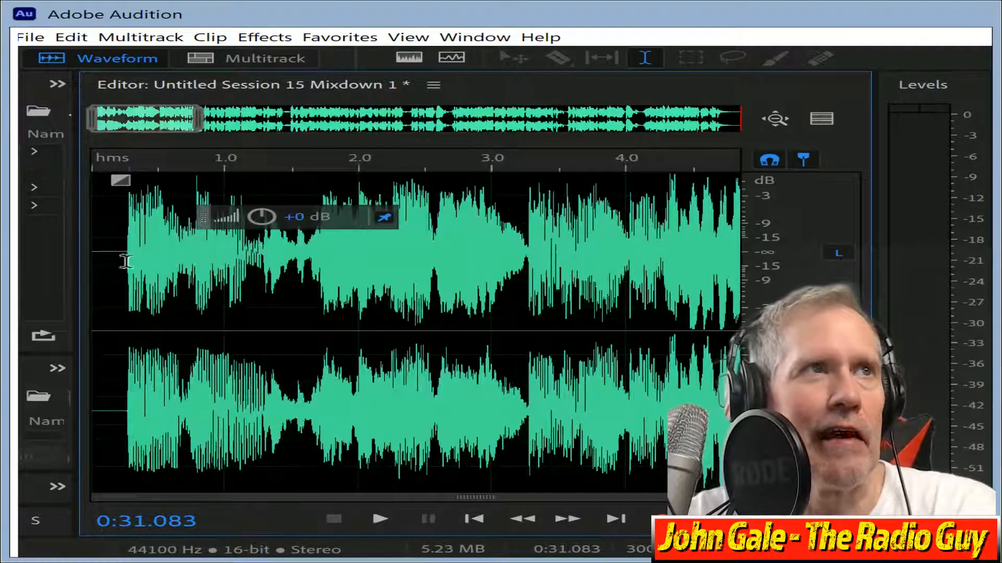
left_click_drag(127, 257, 23, 241)
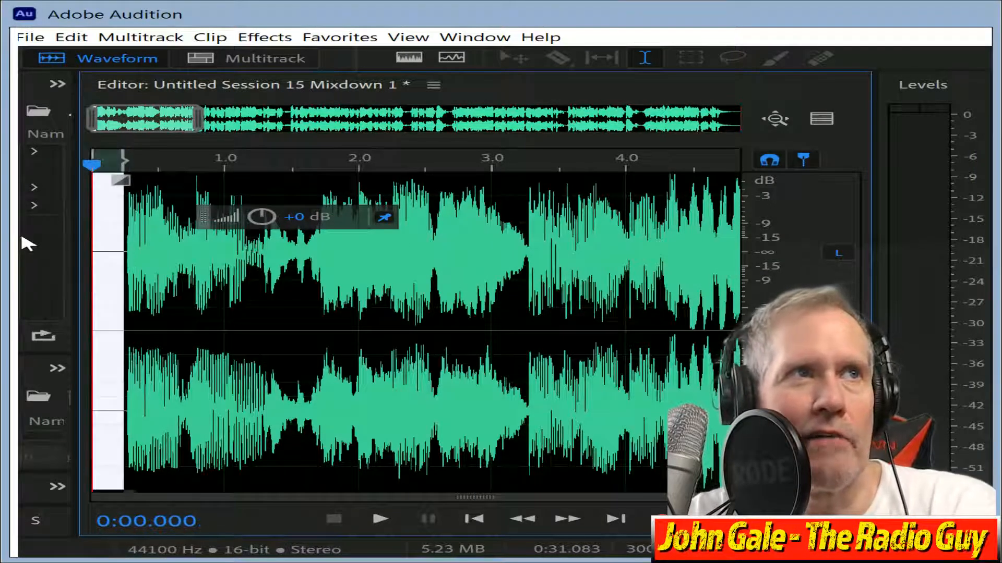
key("Delete")
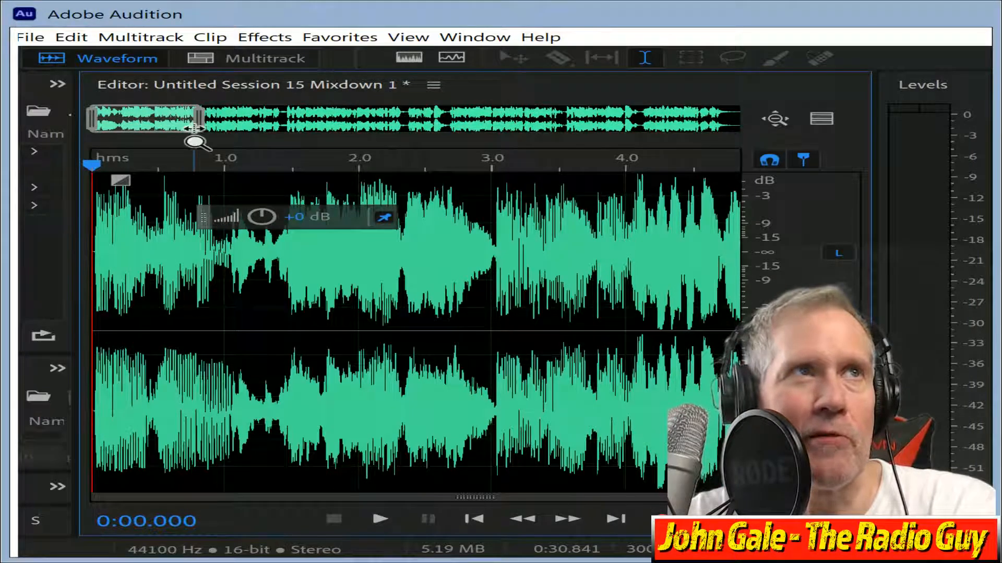
left_click_drag(201, 126, 741, 125)
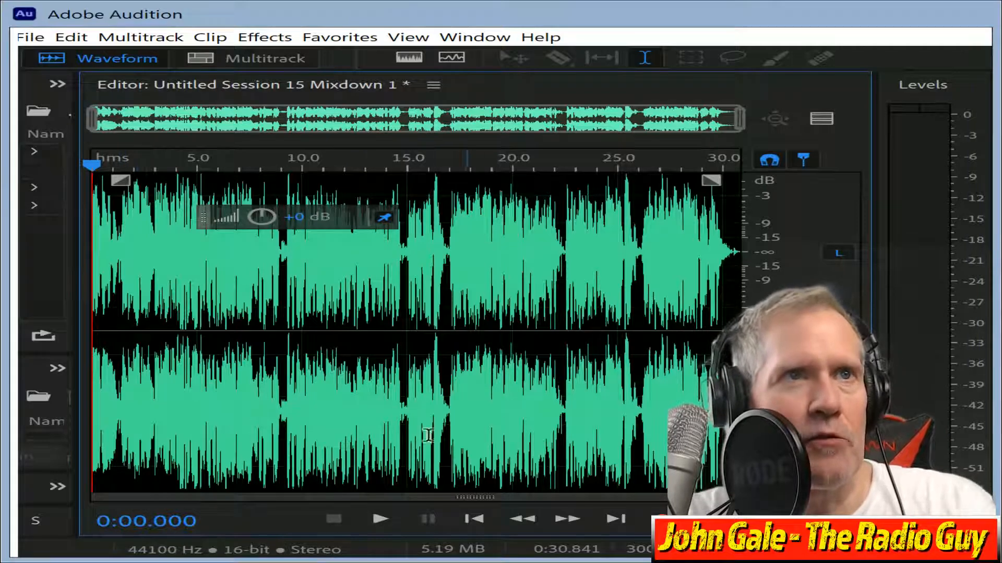
Export the mixdown as kimxfmev in MP3 format, overwriting the existing file.
key("ctrl+s")
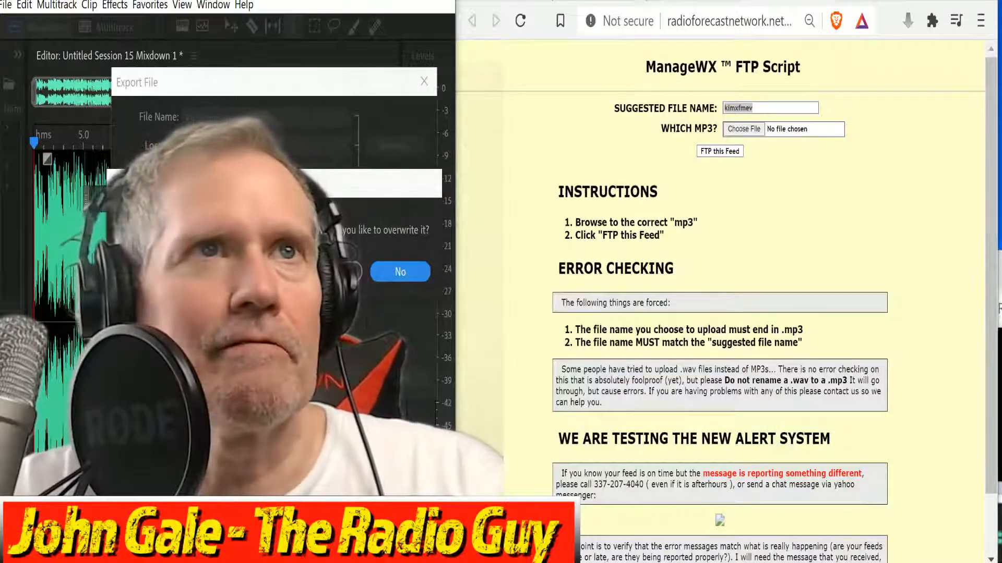
left_click(333, 272)
Upload kimxfmev.mp3 through the FTP script page and close the results window.
left_click(753, 135)
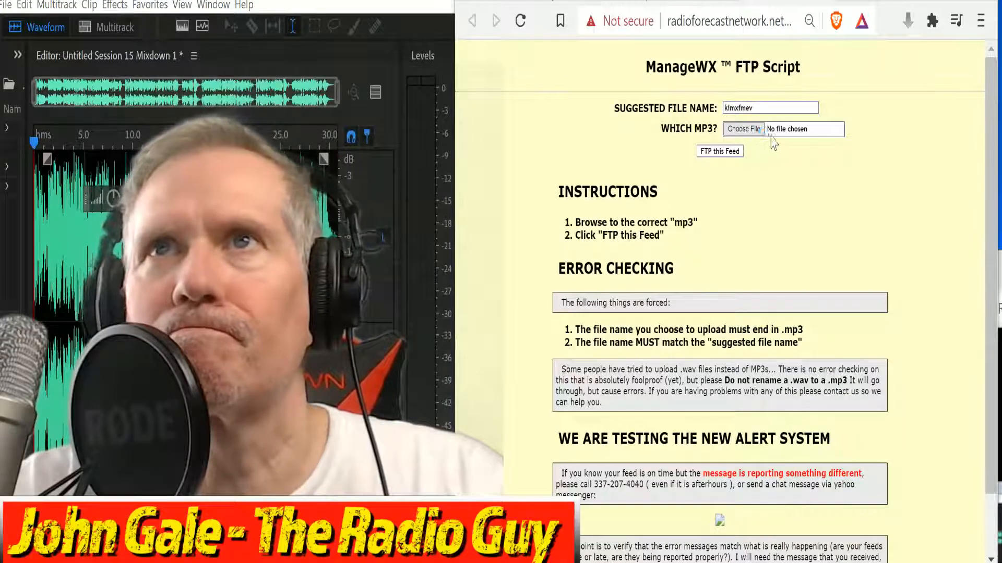
left_click_drag(929, 99, 943, 164)
left_click(811, 163)
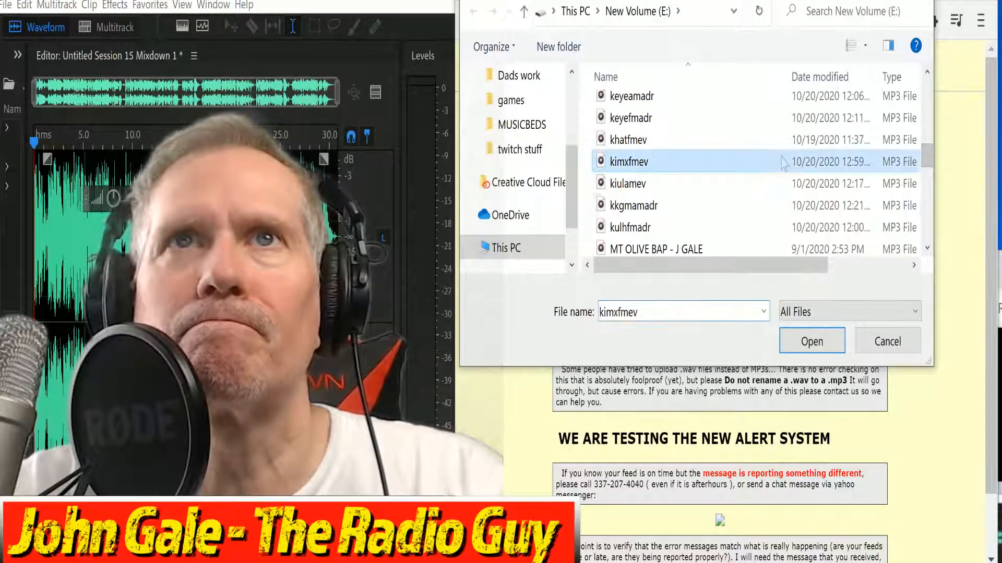
left_click(830, 340)
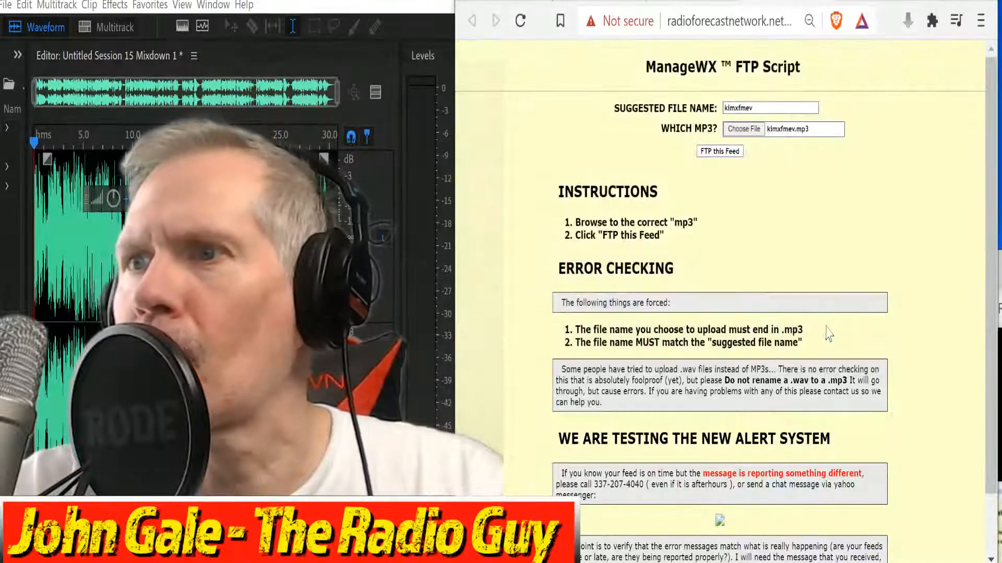
left_click(738, 155)
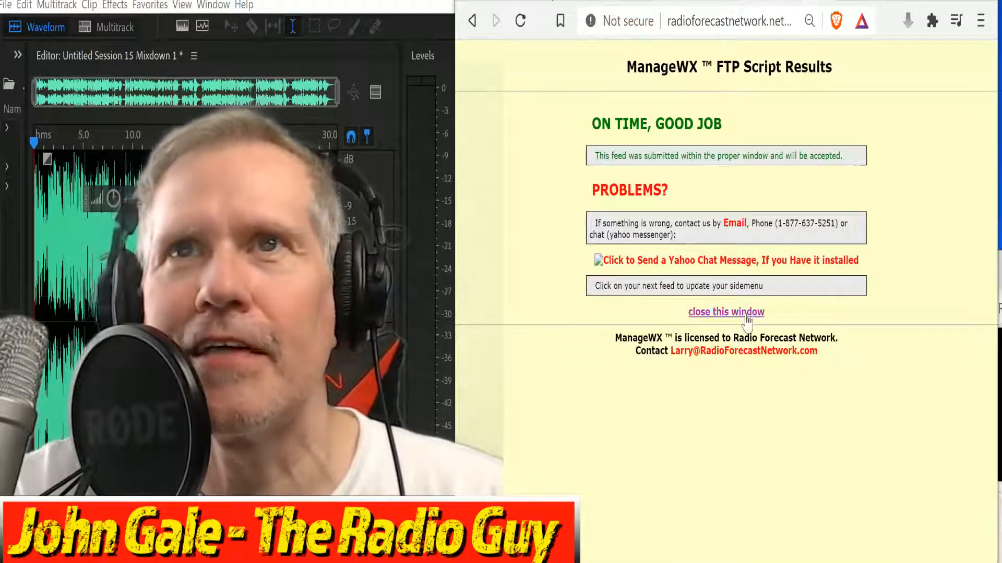
left_click(741, 312)
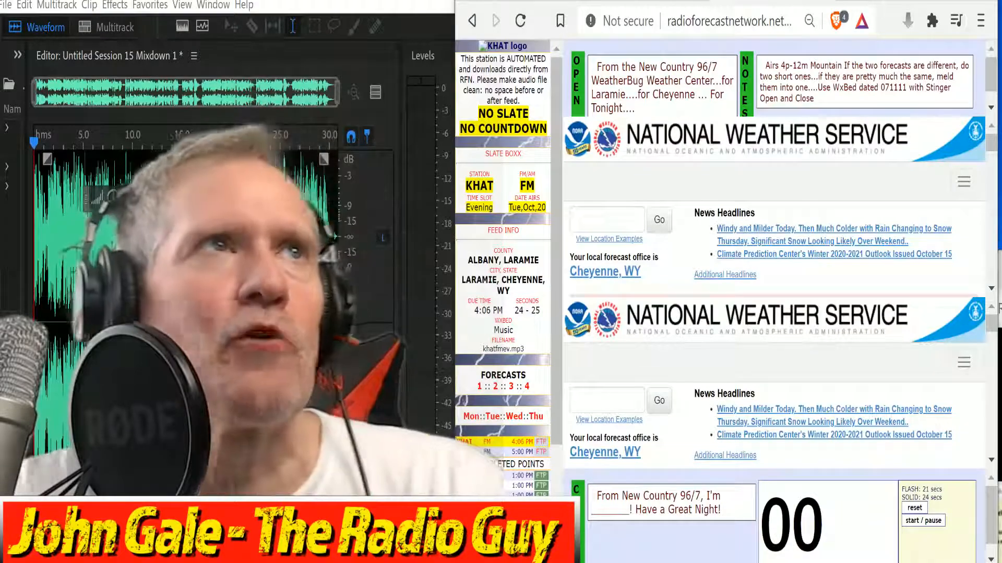
Close all open files without saving and create a new multitrack session with the default settings.
left_click(5, 5)
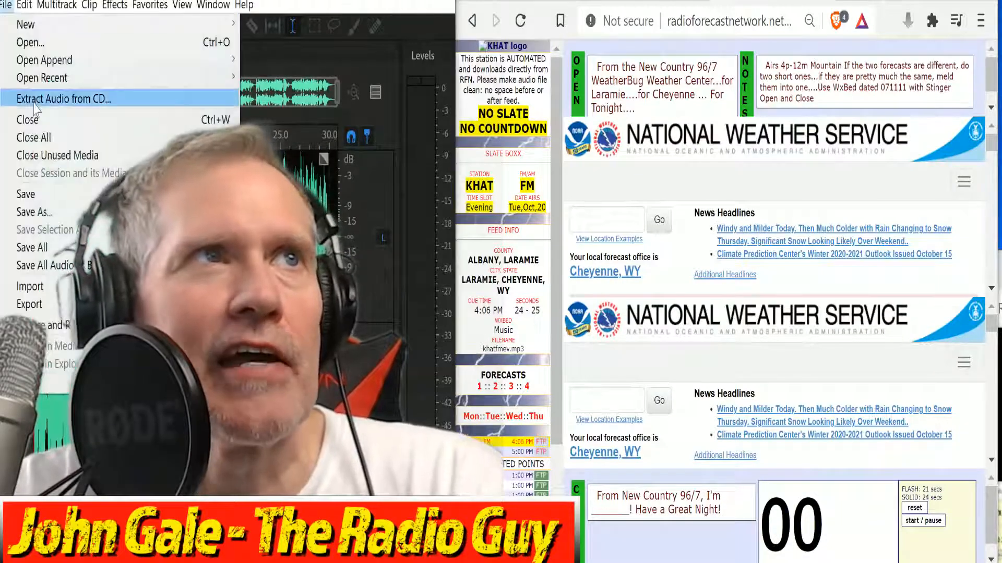
left_click(46, 138)
key("n")
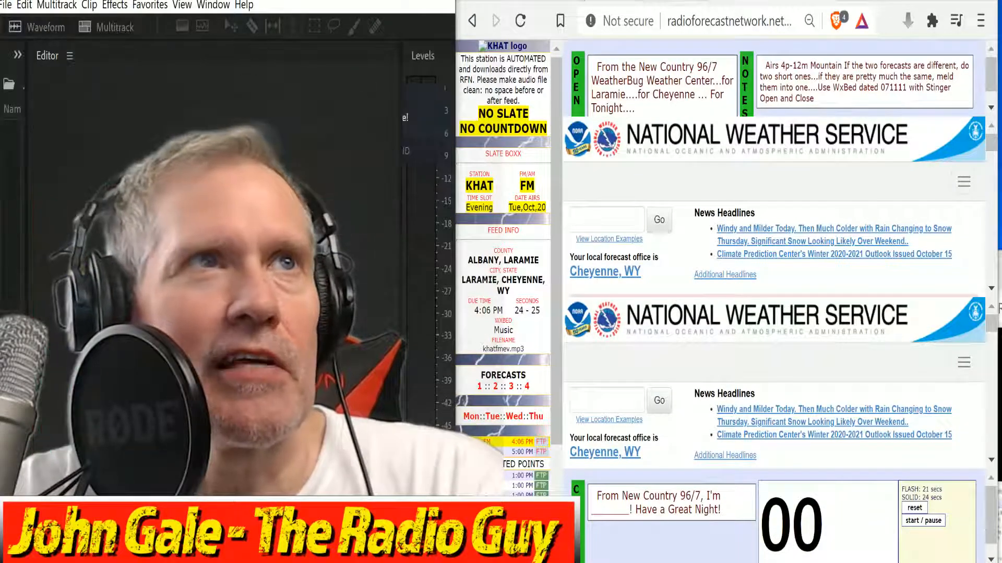
left_click(99, 27)
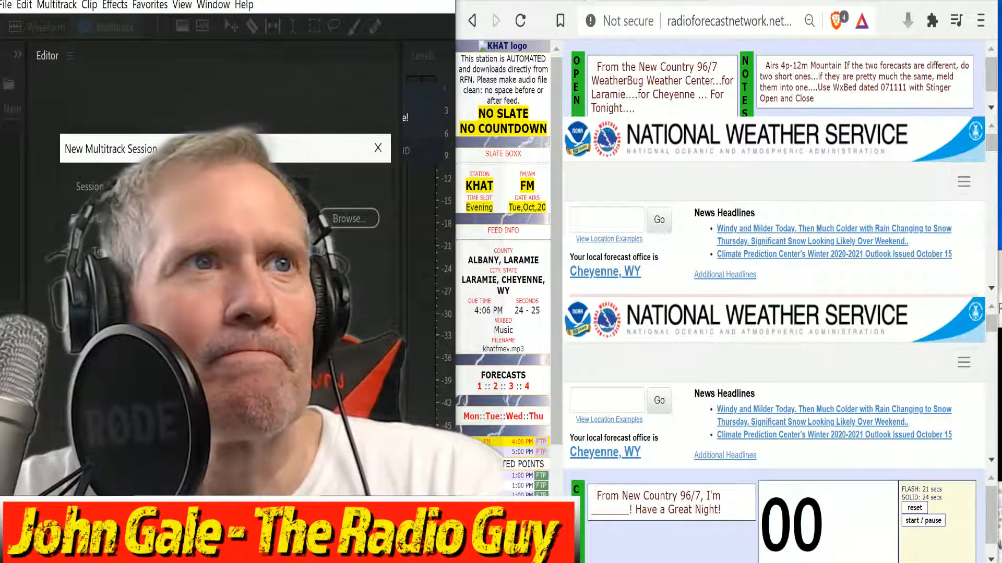
key("Return")
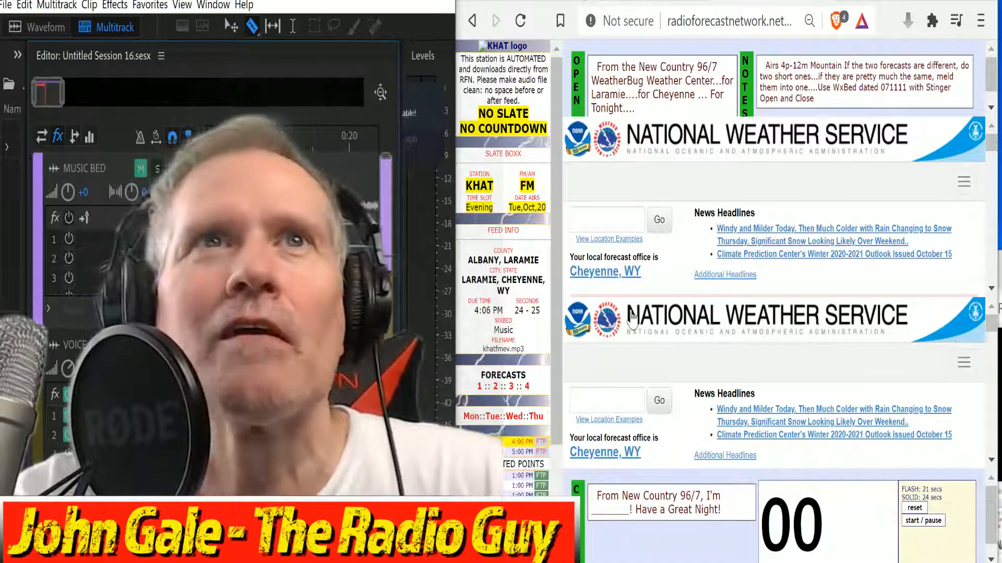
Record the KHAT evening voice-over from the Laramie and Cheyenne forecasts, timing the read with the page's stopwatch.
scroll(631, 316, "down", 5)
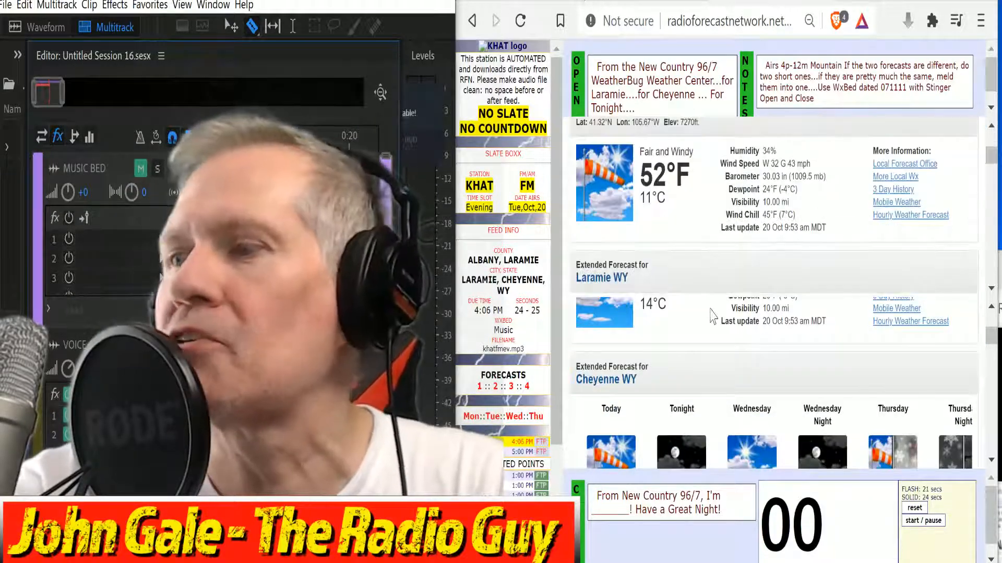
scroll(752, 383, "down", 5)
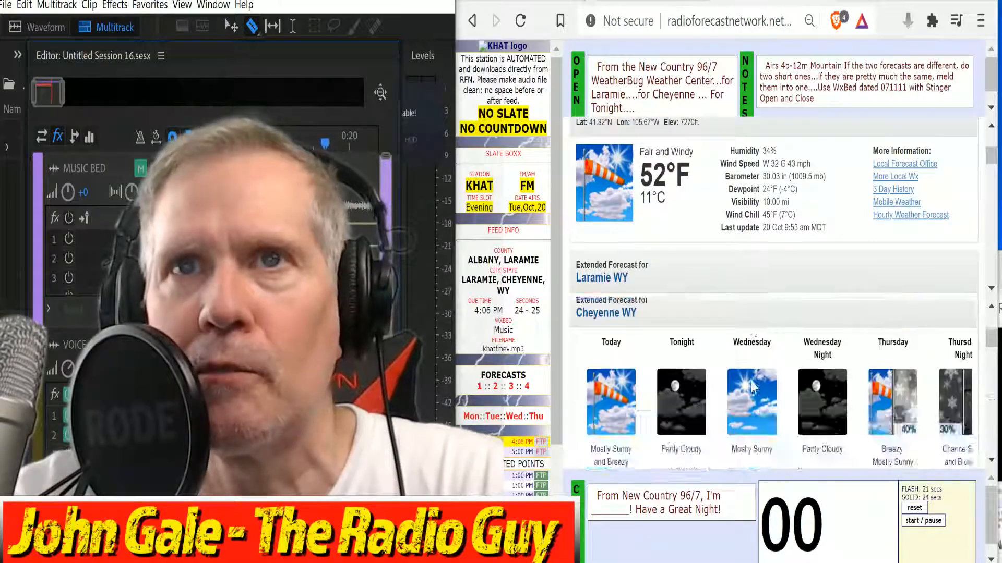
scroll(775, 381, "up", 2)
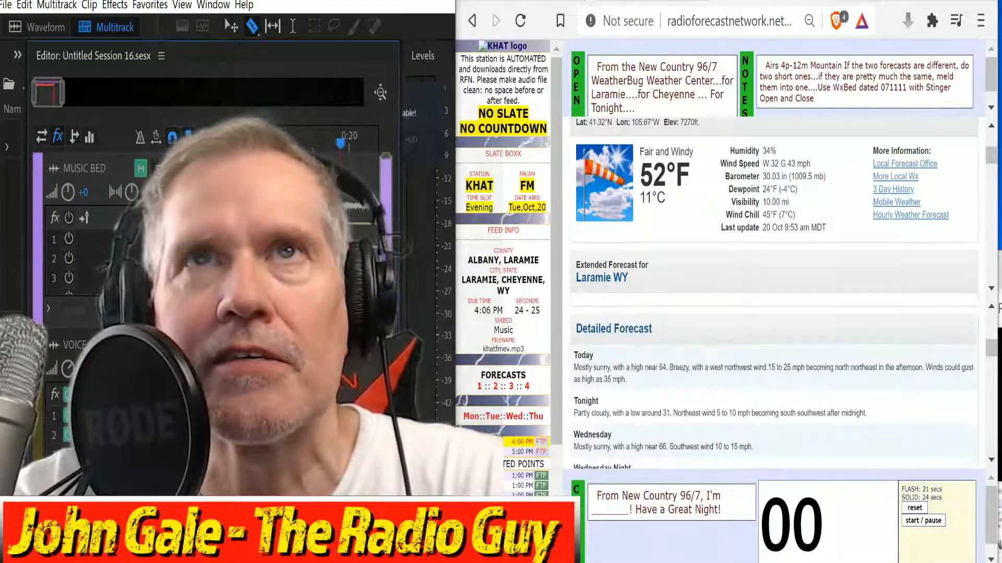
scroll(753, 383, "down", 2)
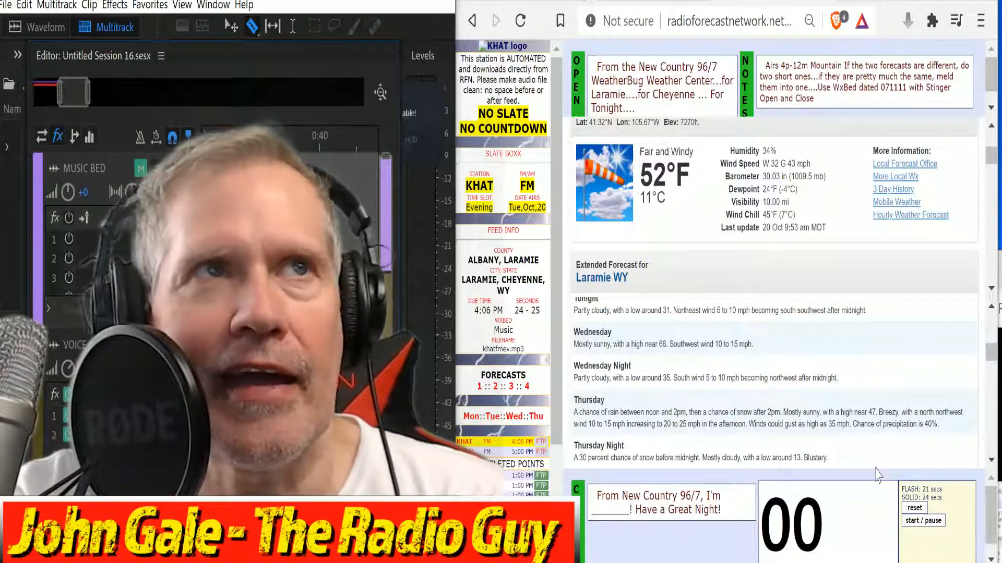
left_click(931, 521)
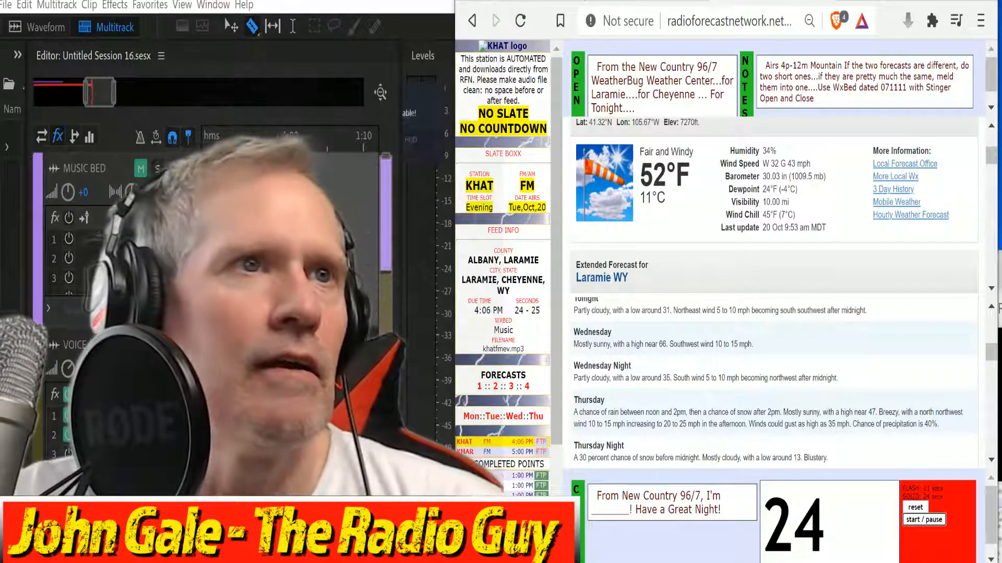
key("space")
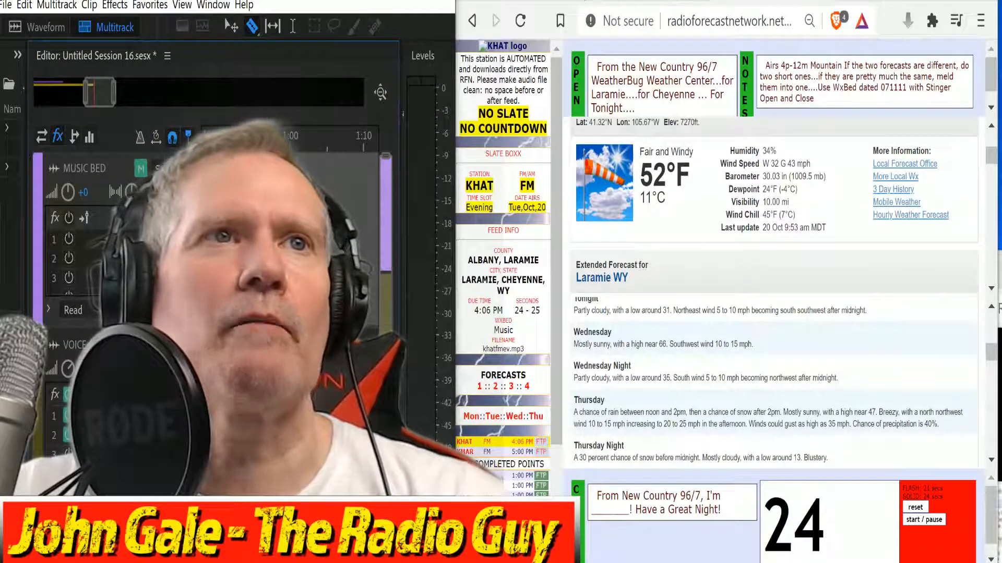
Split the VOICE OVER clip at the start of the final take, delete the part before it and move the take to the session start.
left_click(67, 345)
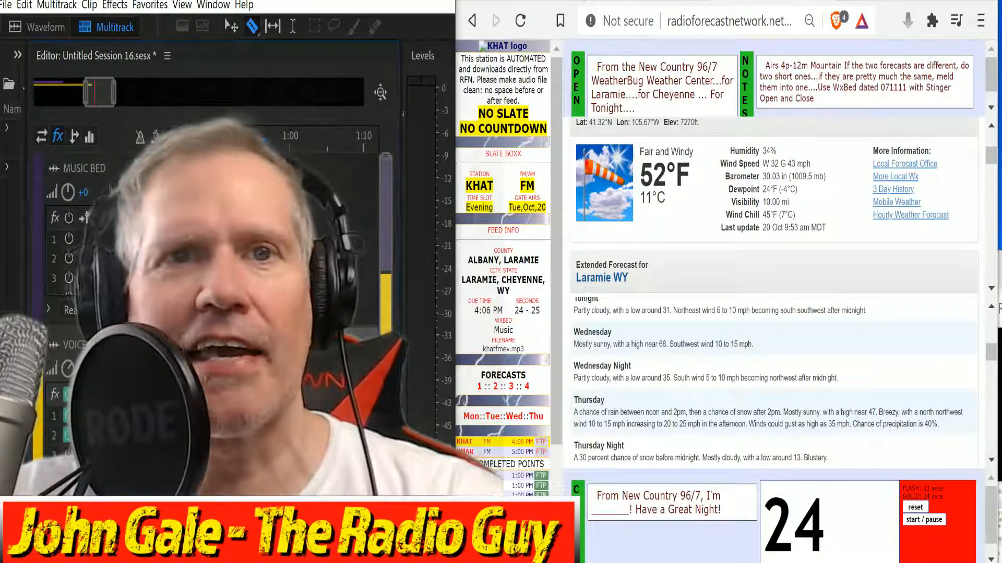
left_click_drag(100, 90, 63, 112)
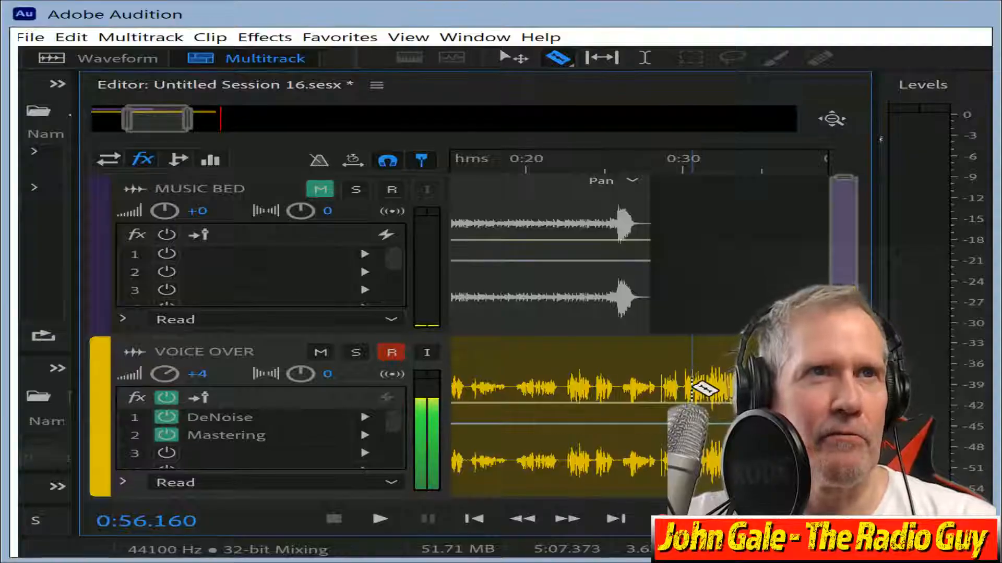
left_click(683, 378)
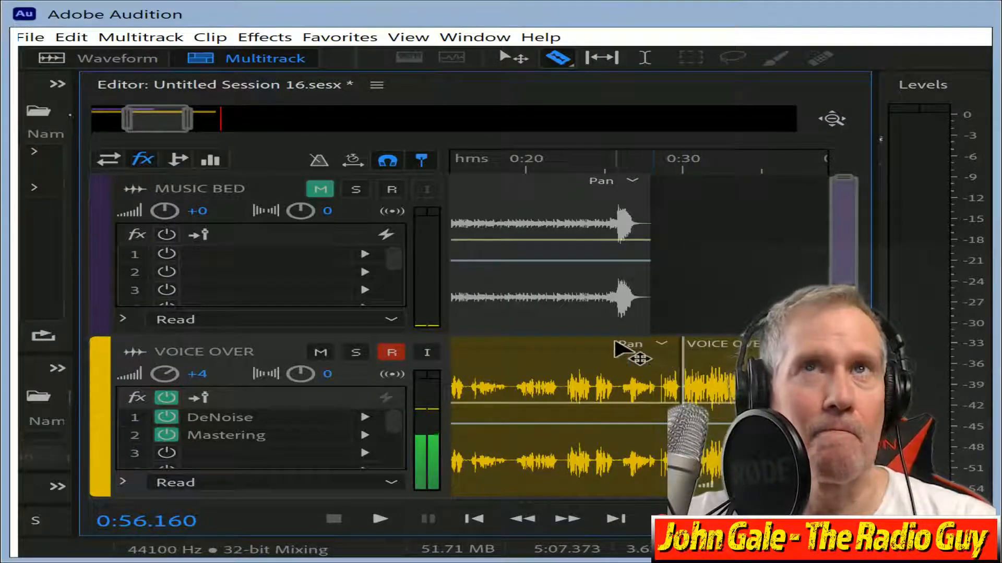
key("Delete")
left_click_drag(723, 352, 24, 412)
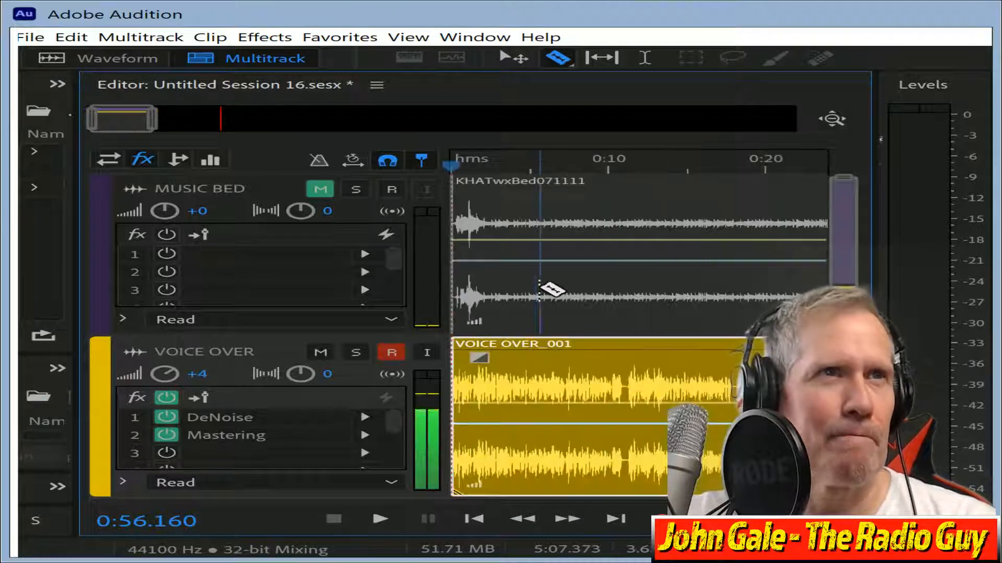
Shift the voice-over clip to start about 1.6 seconds into the music bed, and check its end against the bed's ending.
left_click_drag(531, 355, 558, 358)
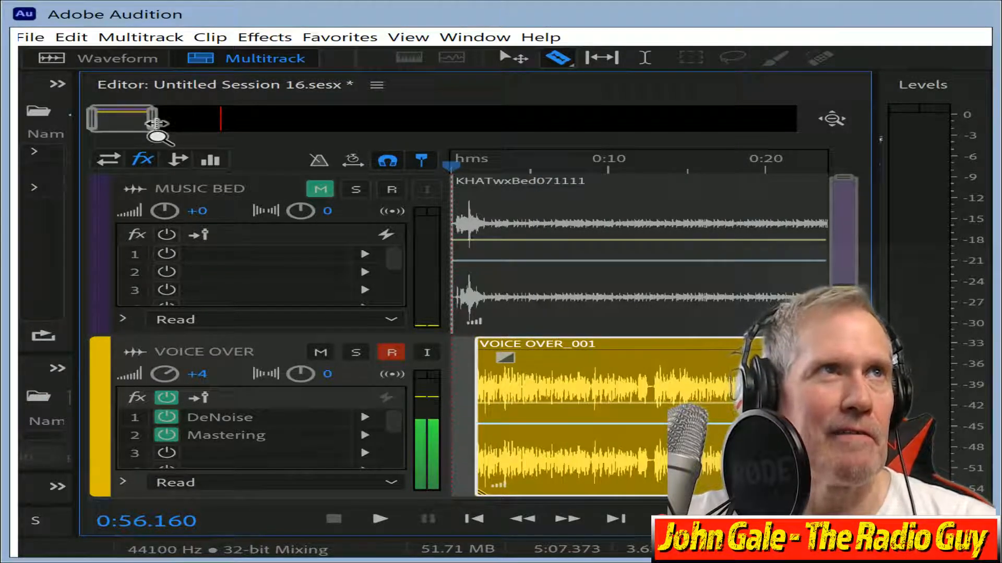
mouse_move(153, 126)
left_mouse_down()
mouse_move(173, 127)
mouse_move(156, 124)
left_mouse_up()
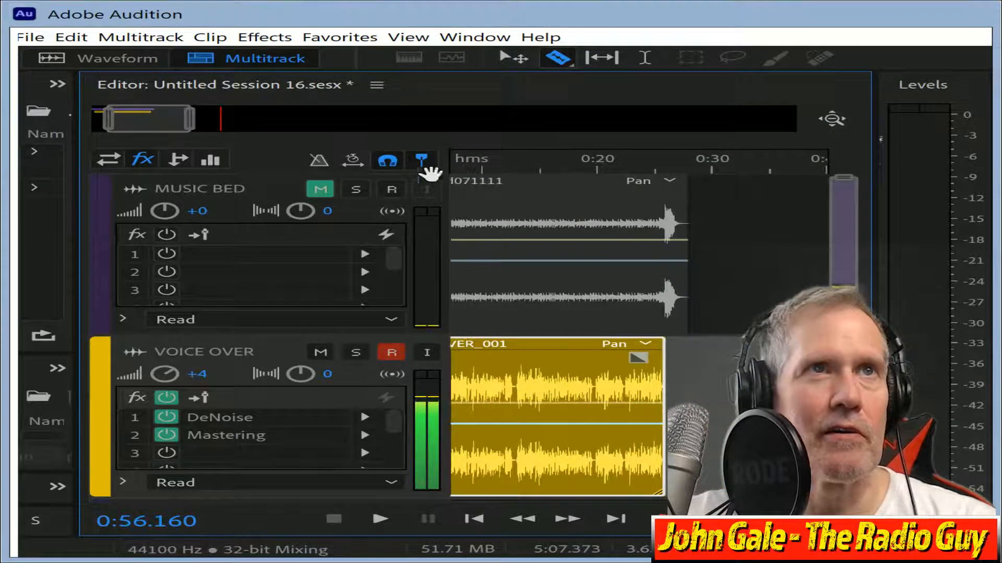
left_click(636, 168)
left_click_drag(636, 170, 16, 128)
Mix the session down to a new file with the MUSIC BED track unmuted, and boost the loudness of the whole mixdown.
left_click(321, 189)
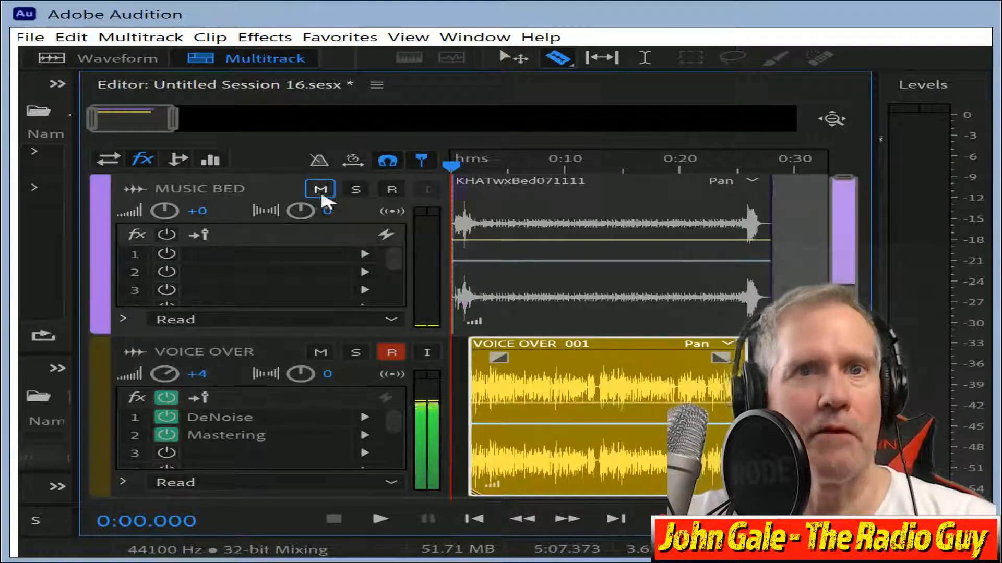
key("ctrl+shift+m")
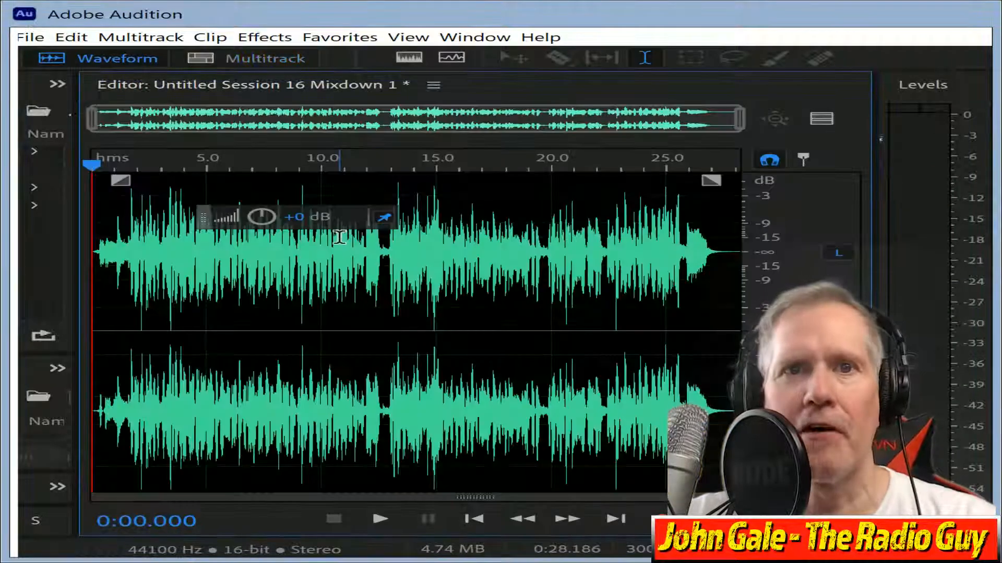
key("F2")
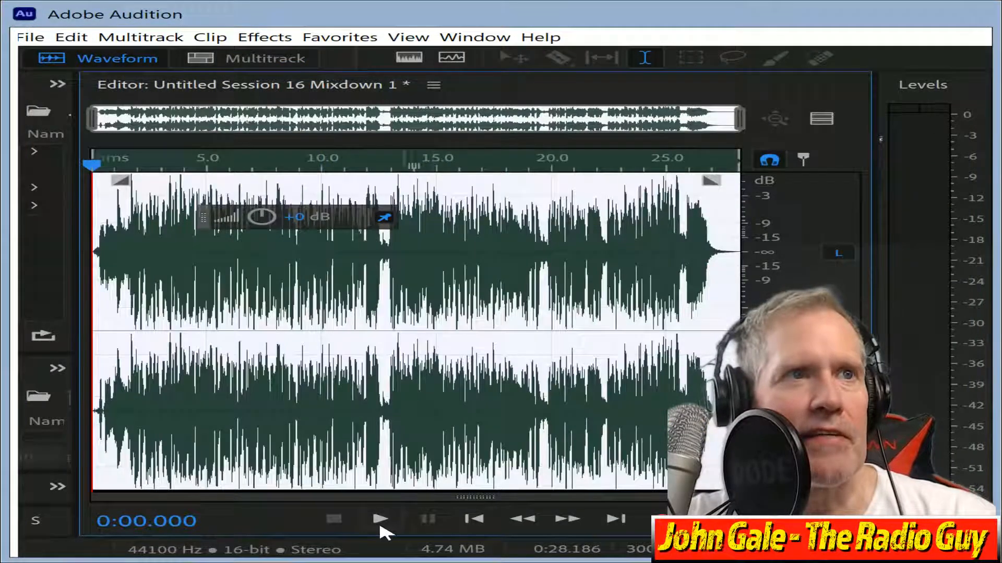
Play the mixdown through and delete about 0.09 seconds of silence at its very beginning.
left_click(381, 524)
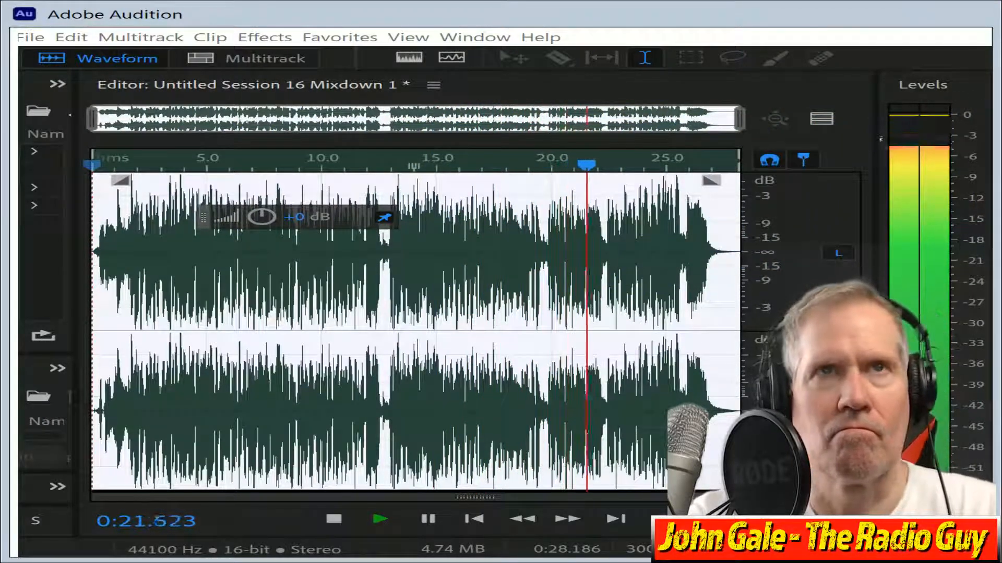
left_click(340, 522)
left_click(340, 521)
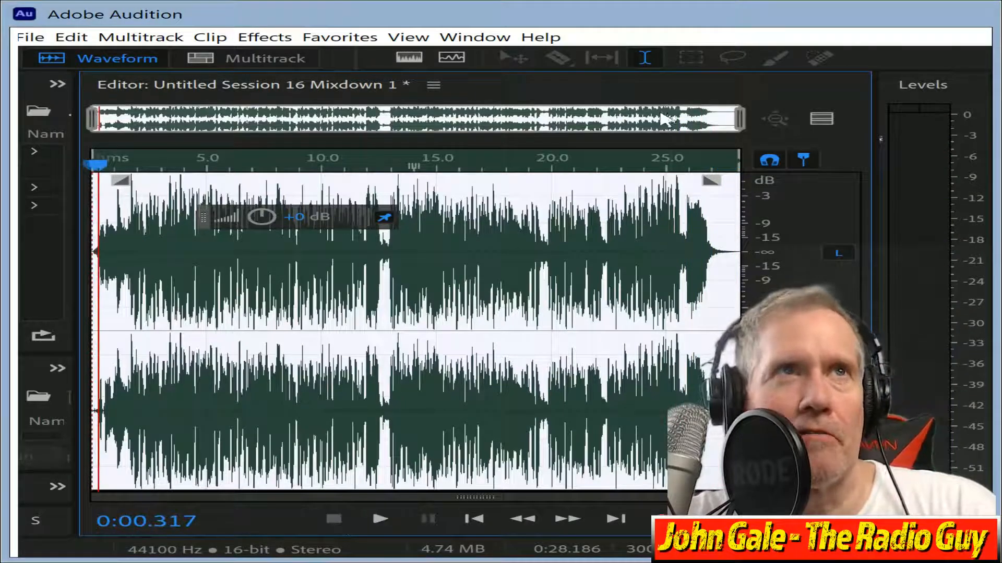
left_click_drag(740, 119, 144, 186)
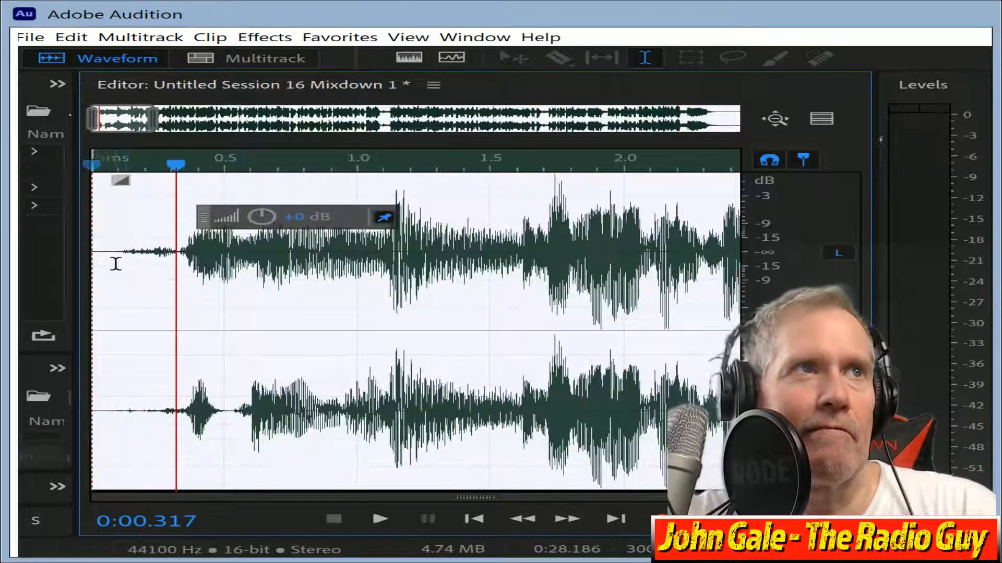
left_click_drag(116, 264, 21, 221)
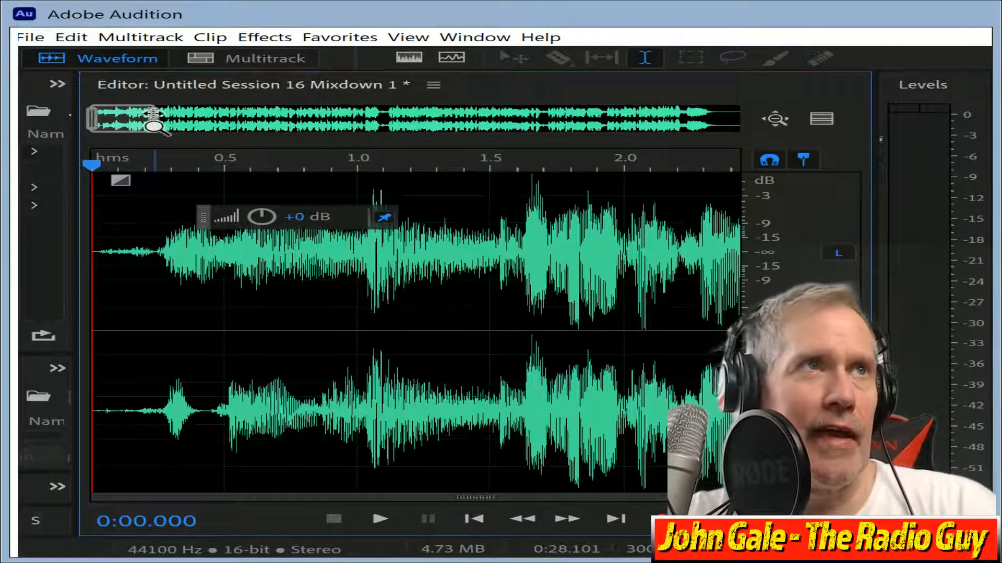
Check the mixdown's tail and export the file as khatfmev in MP3 format, overwriting the existing file.
left_click_drag(143, 107, 732, 119)
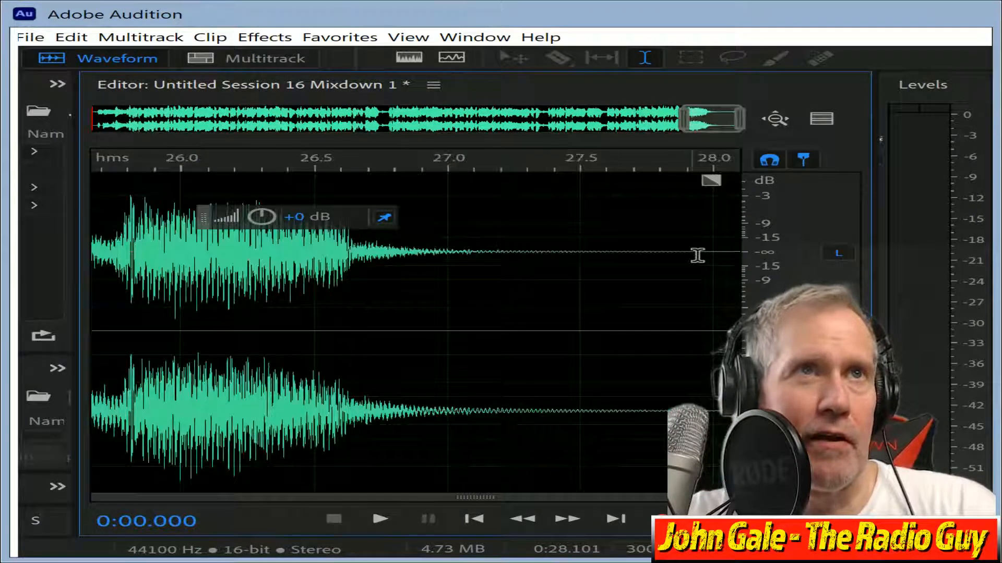
key("ctrl+s")
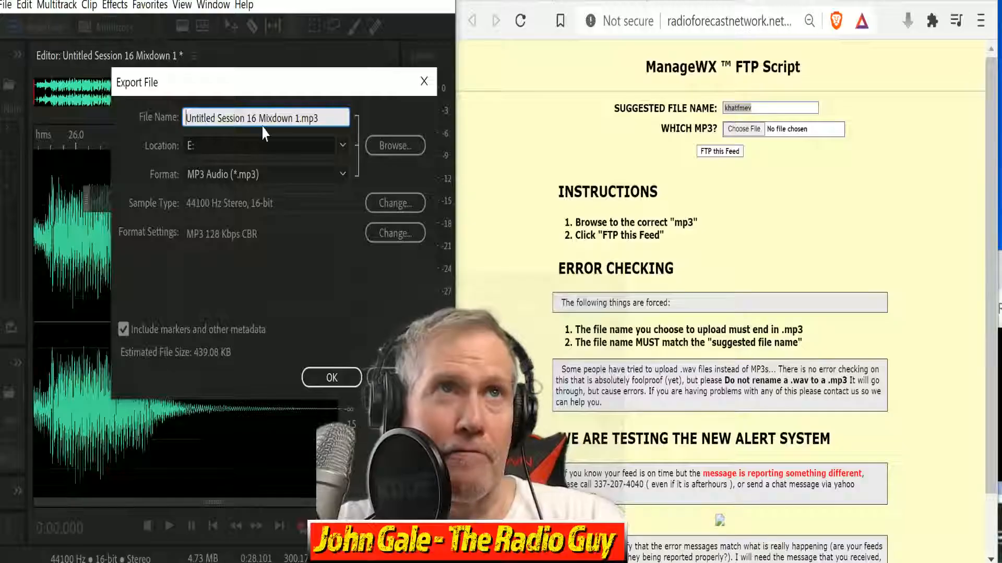
left_click_drag(299, 117, 185, 118)
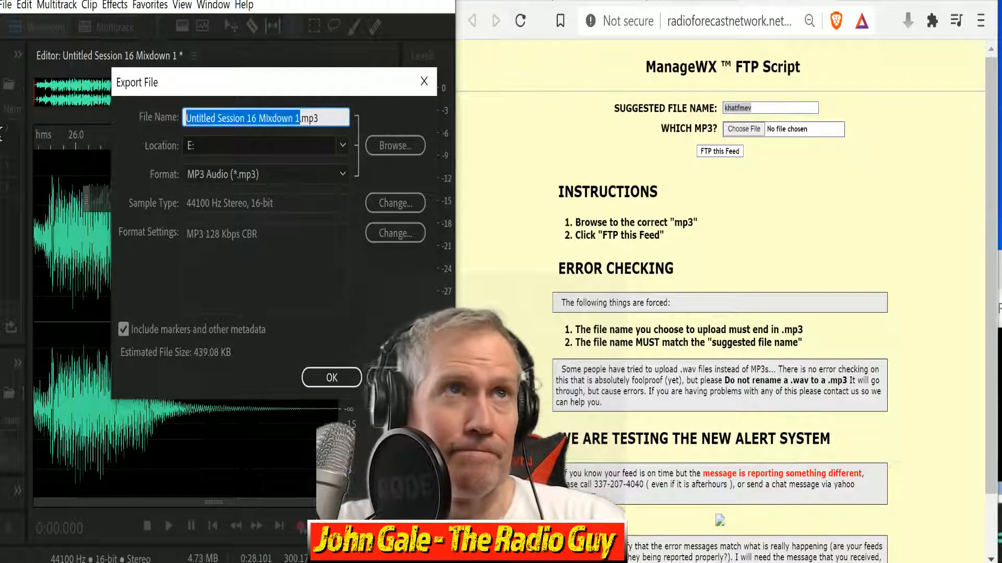
type("khatfmev")
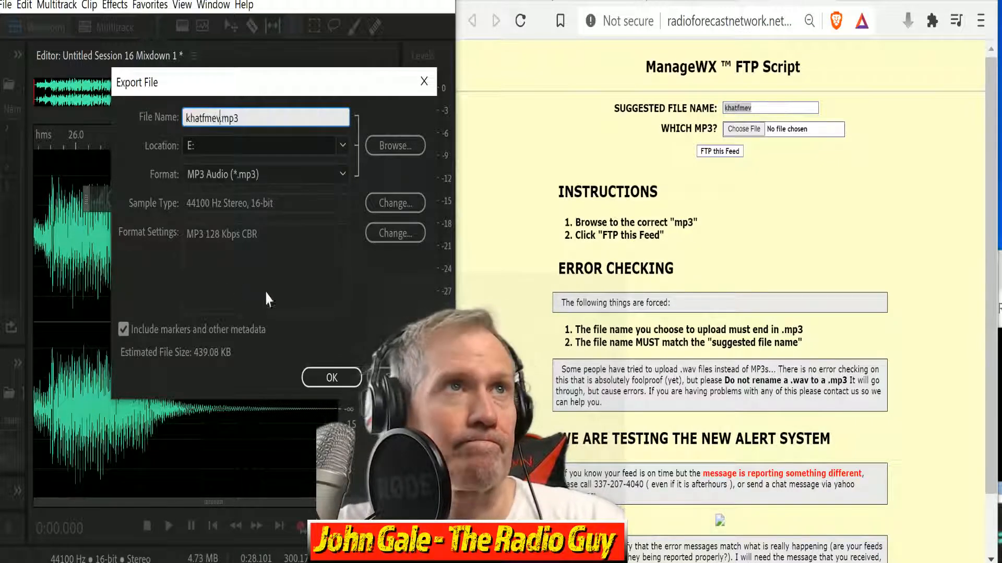
left_click(332, 378)
left_click(331, 271)
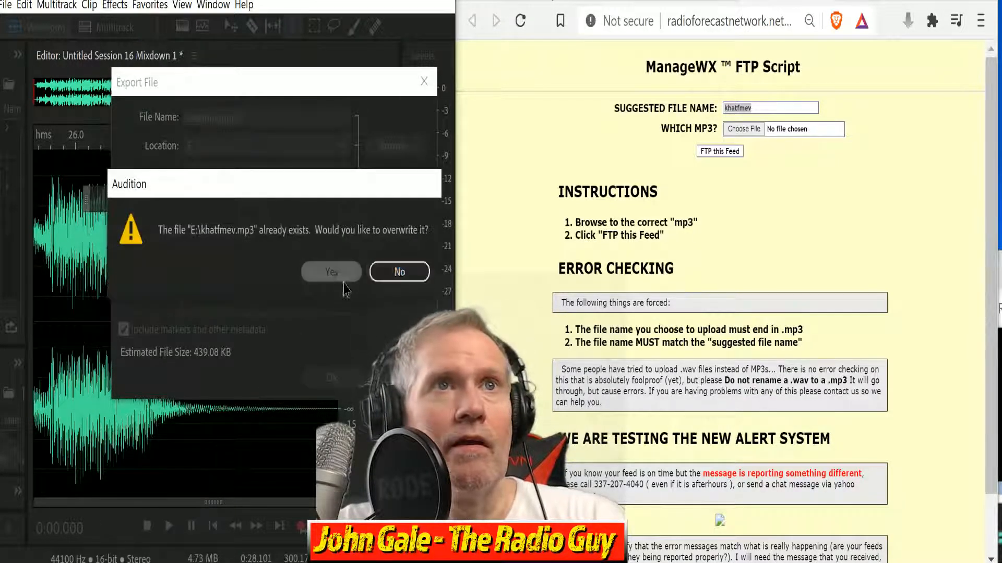
Choose khatfmev.mp3 from the E: drive, upload it through the station's FTP form, and close the results window.
left_click(744, 132)
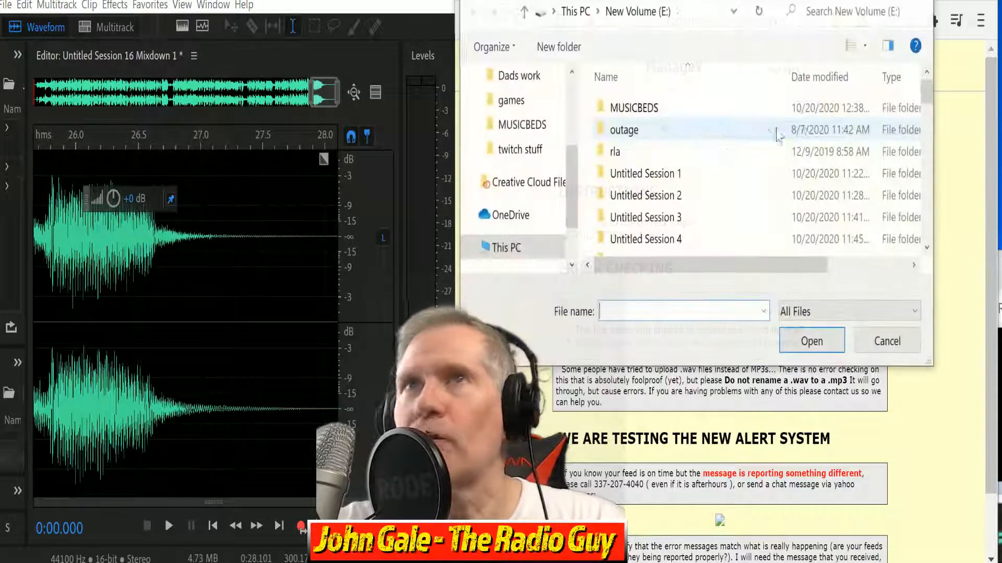
left_click_drag(926, 99, 933, 167)
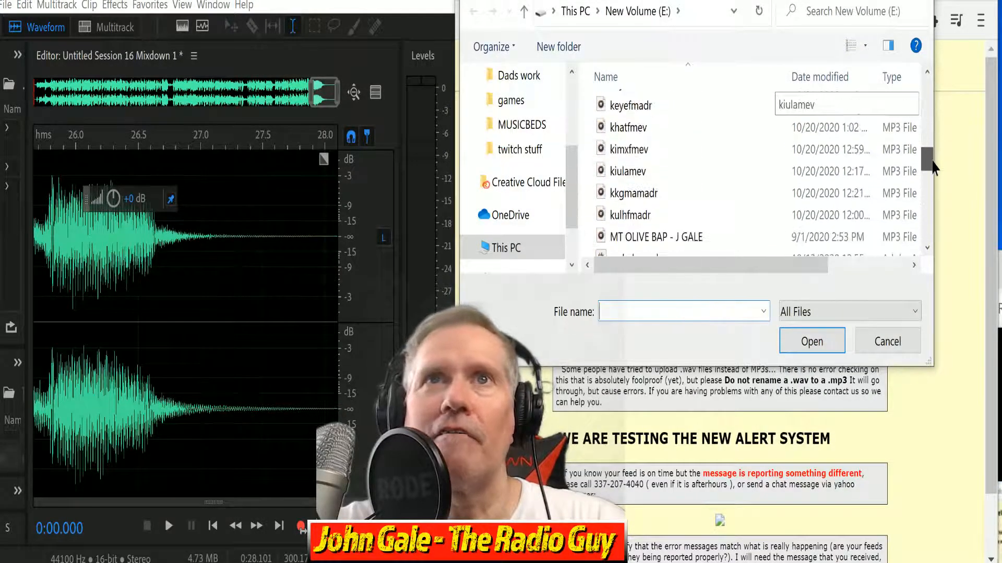
left_click(673, 130)
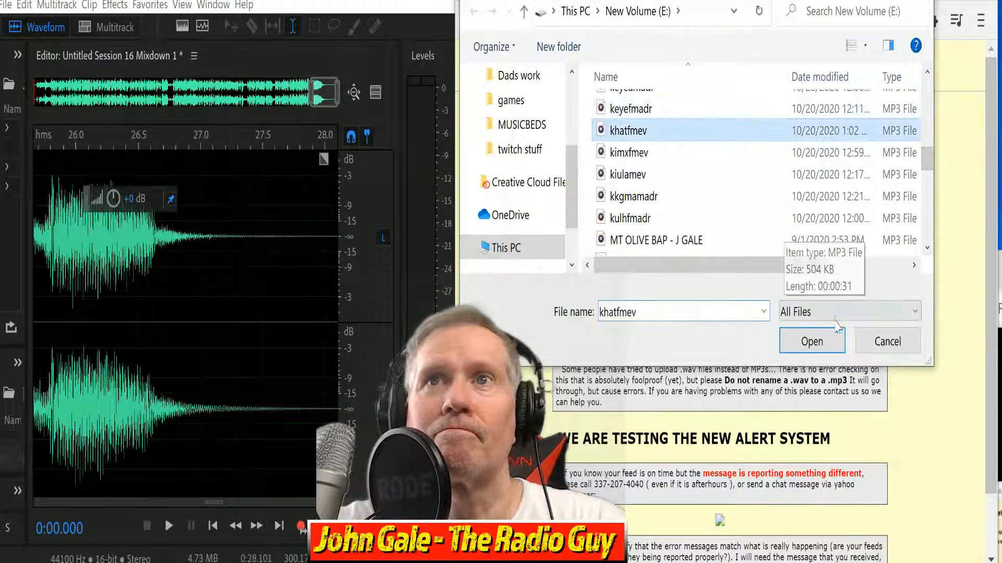
left_click(811, 342)
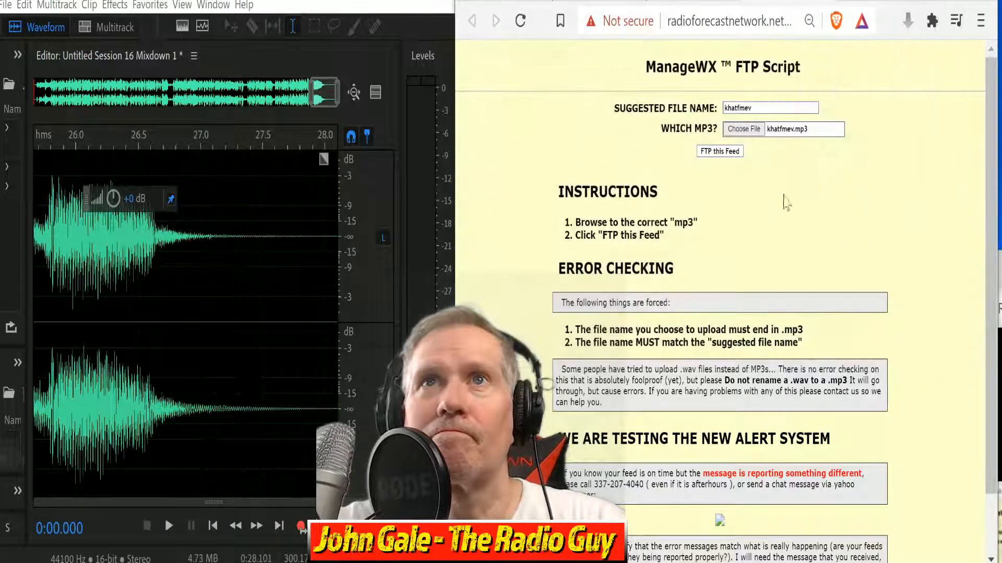
left_click(716, 152)
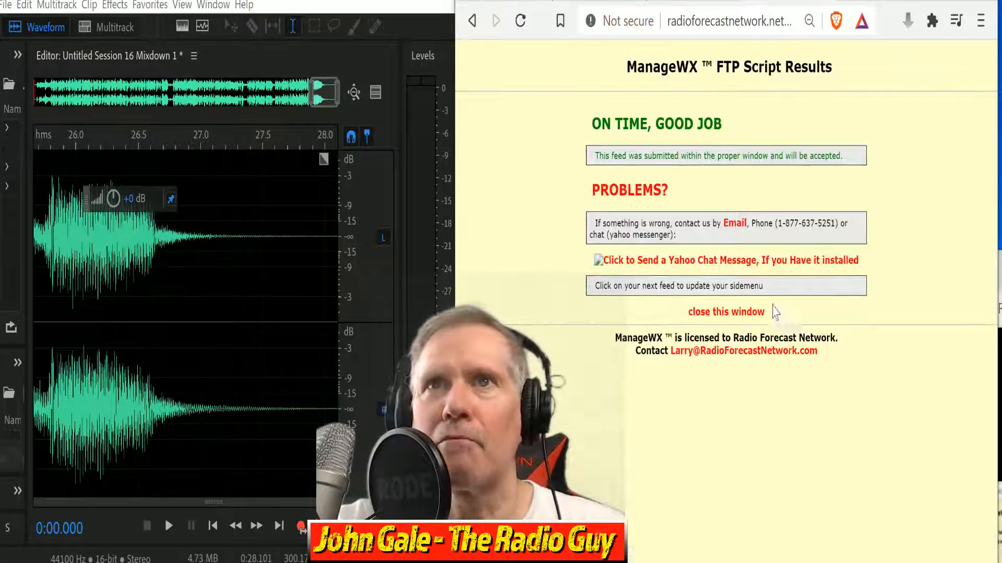
left_click(755, 312)
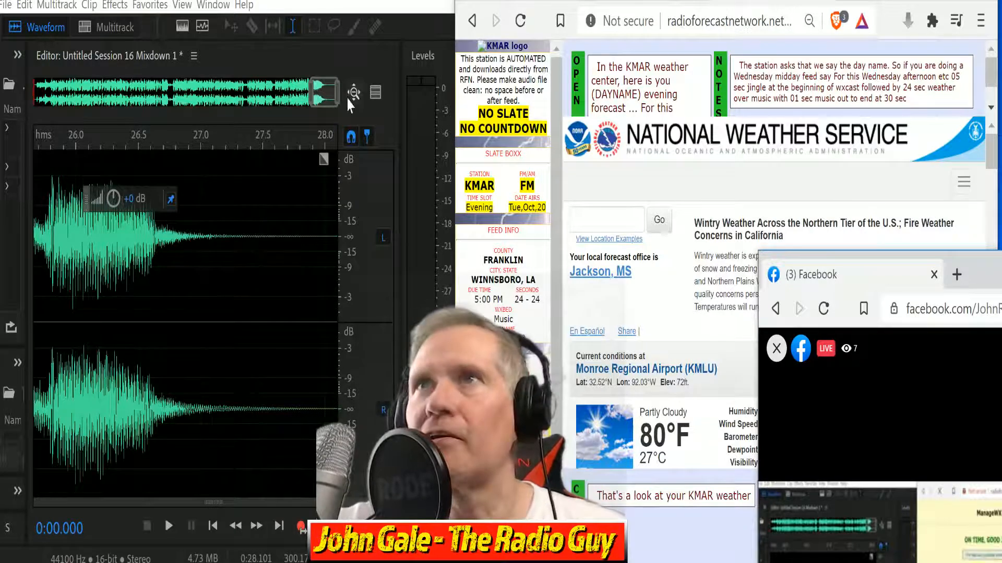
Bring the KMAR evening feed page to the front and close all open files in the audio editor.
left_click(608, 320)
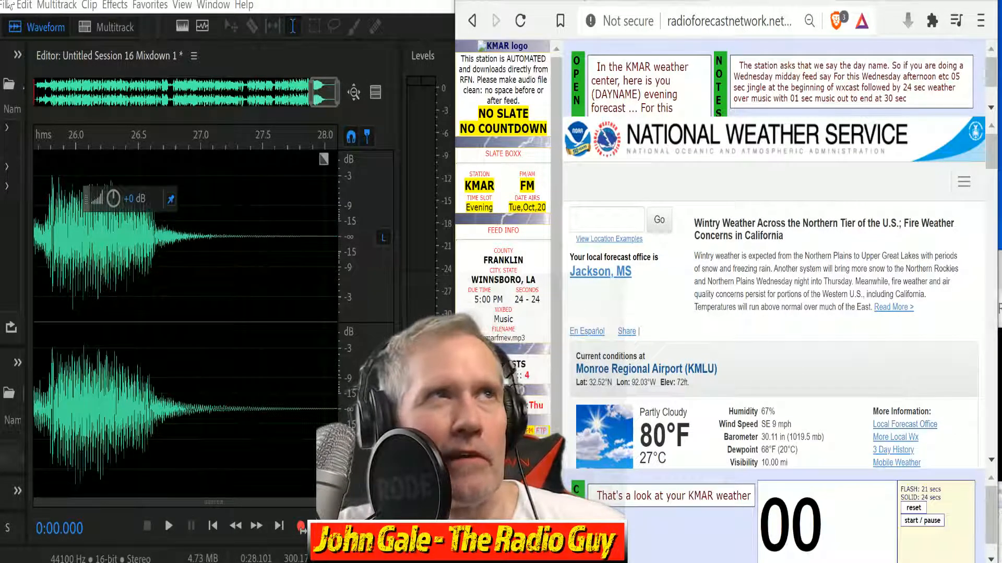
left_click(6, 5)
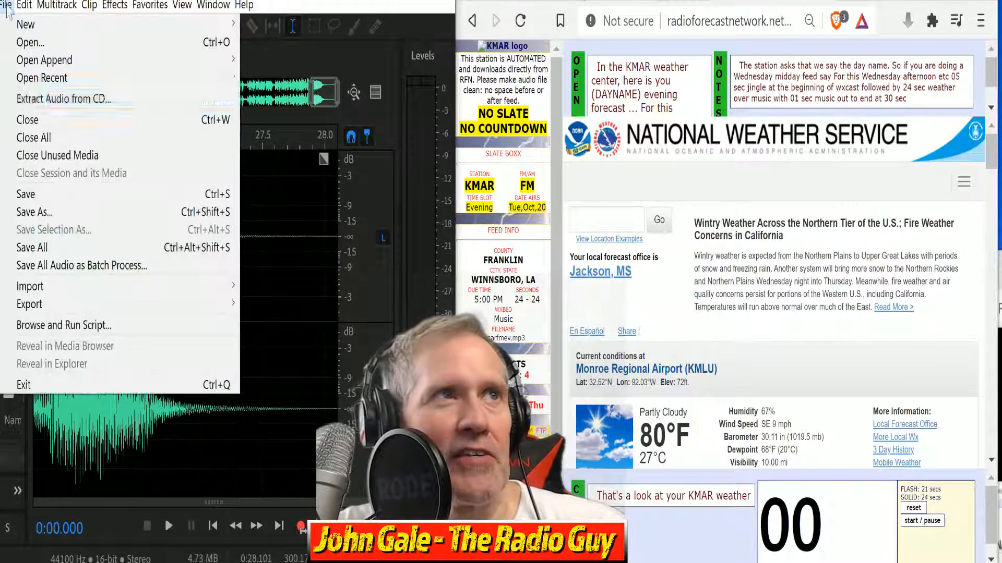
left_click(52, 138)
left_click(293, 306)
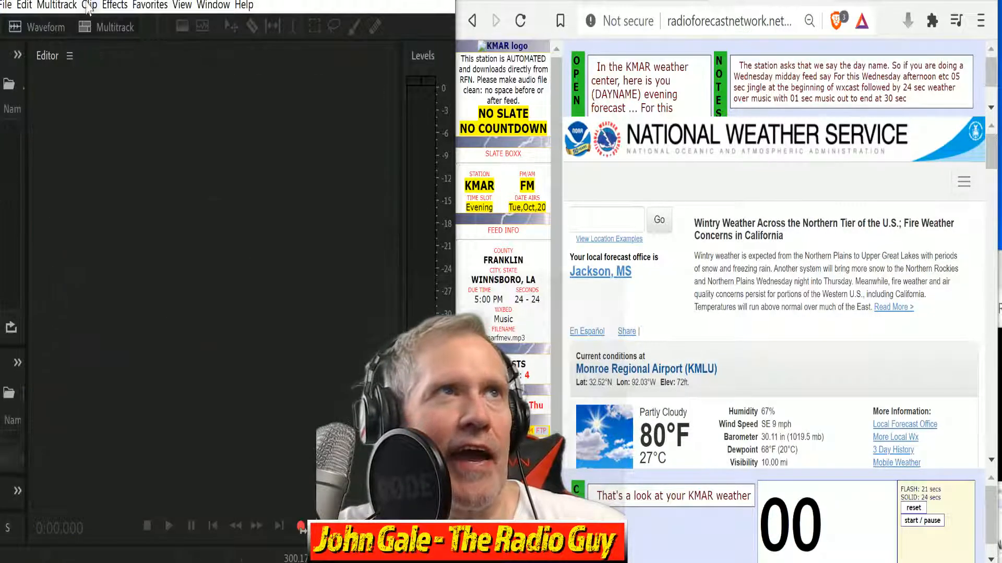
Create a new multitrack session, Untitled Session 17, on drive E: from the KMAR NEW template.
key("ctrl+n")
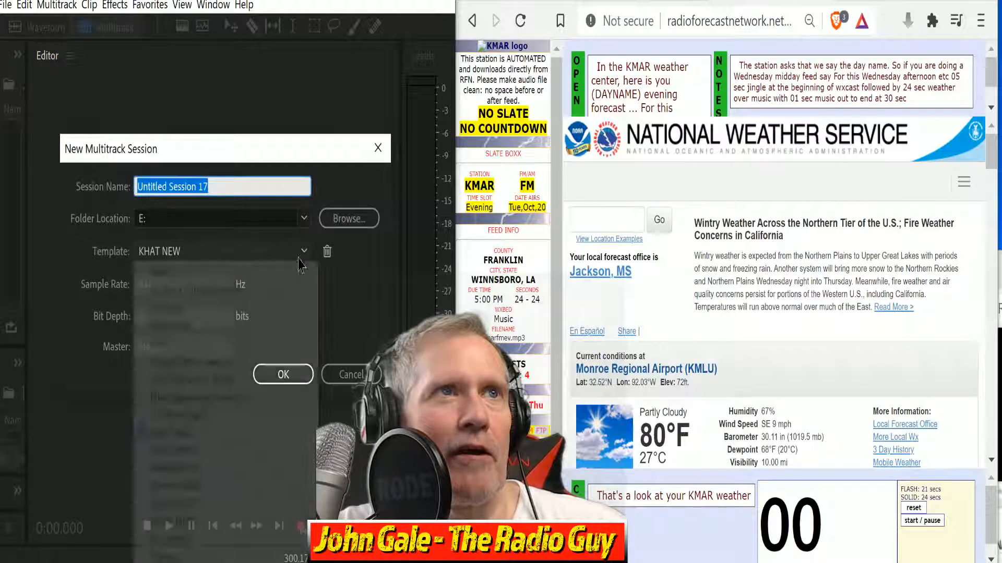
left_click(302, 251)
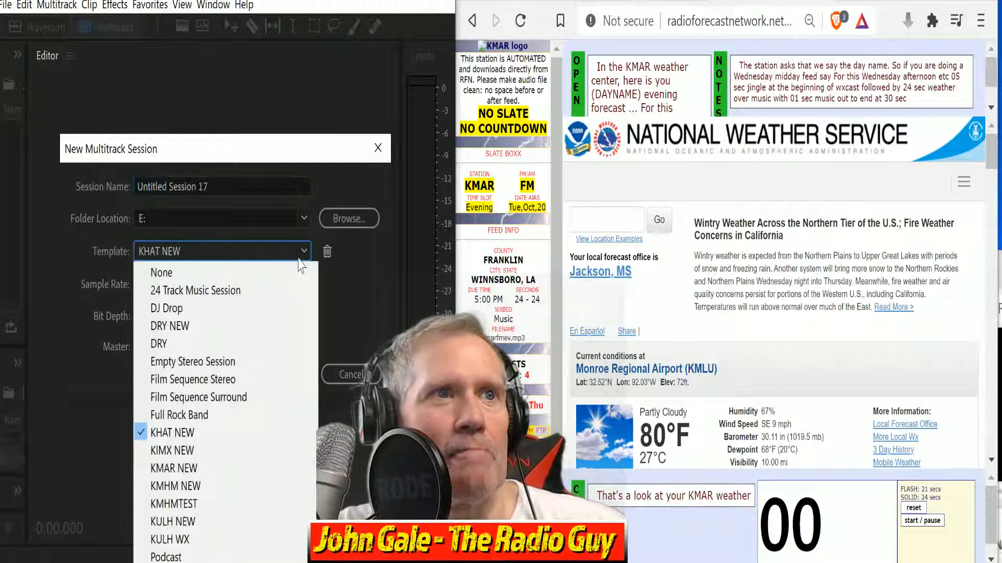
left_click(232, 468)
left_click(280, 372)
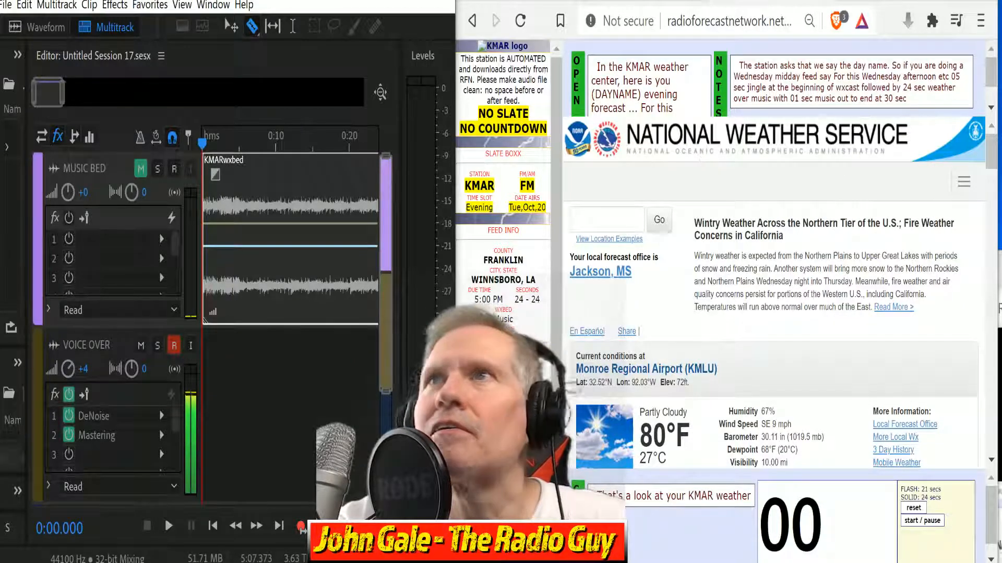
Listen to the first 9 seconds or so of the unmuted KMARwxbed music bed, mute it again, and return the playhead to the start.
scroll(833, 283, "down", 10)
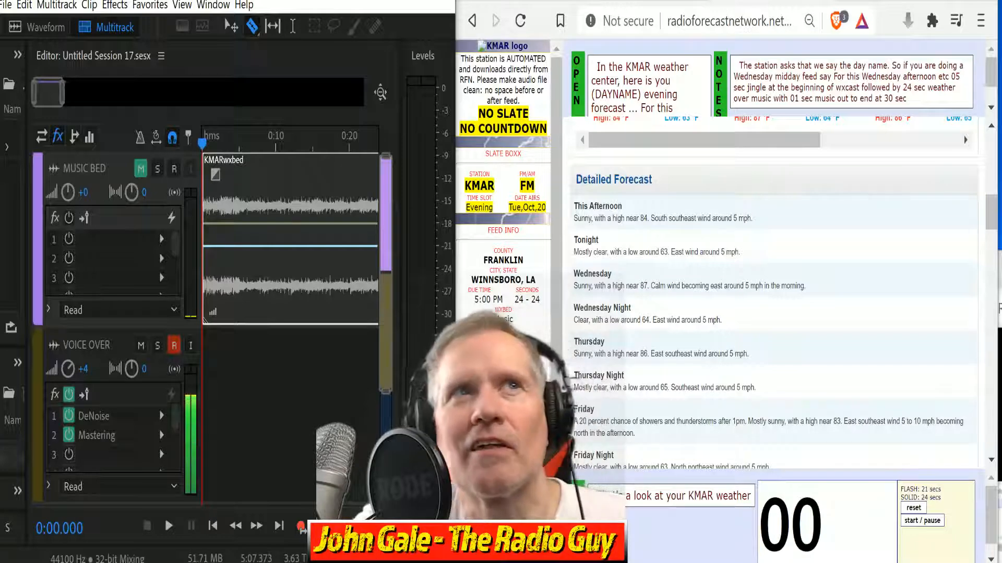
left_click(140, 171)
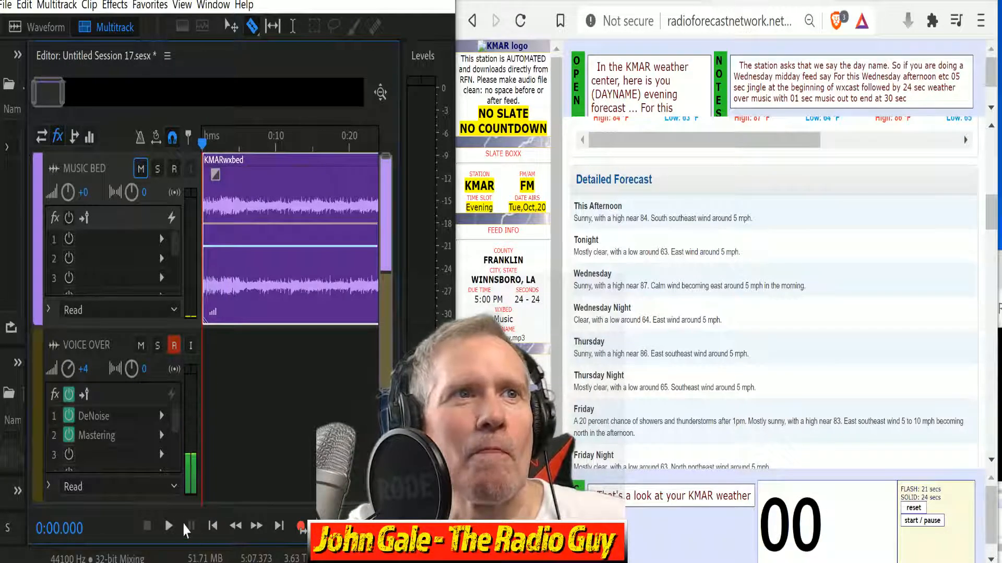
left_click(169, 527)
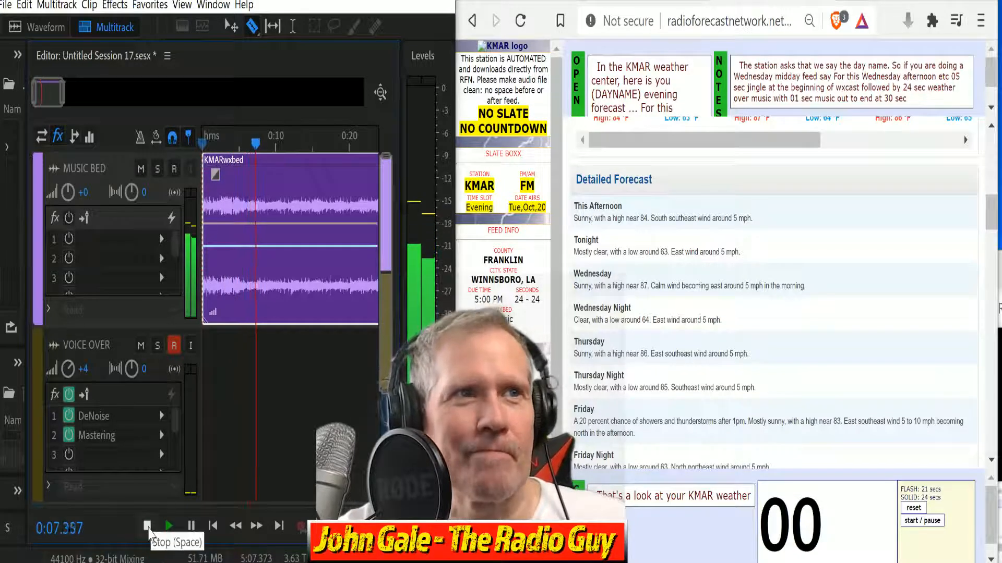
left_click(168, 526)
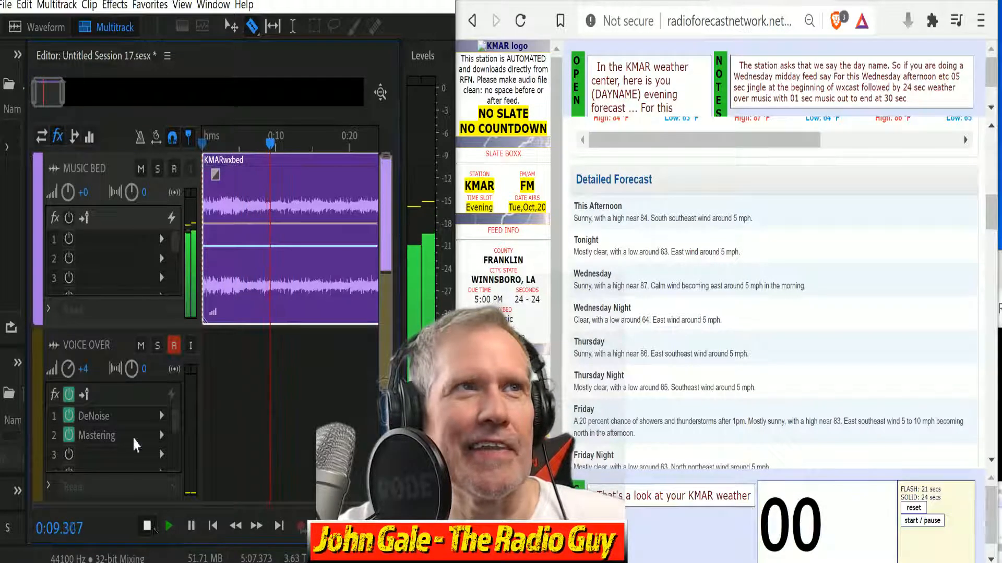
left_click(141, 169)
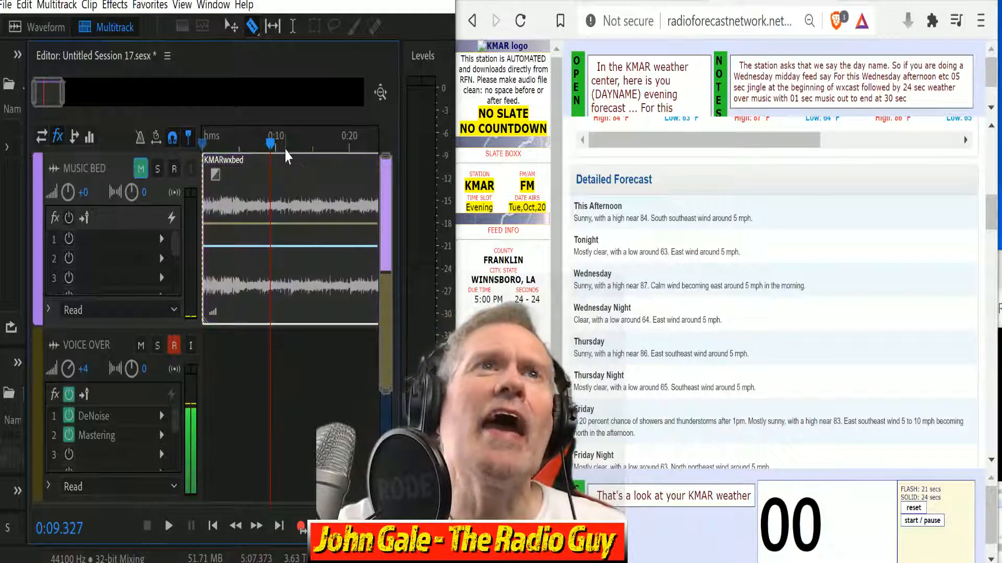
left_click_drag(273, 145, 201, 142)
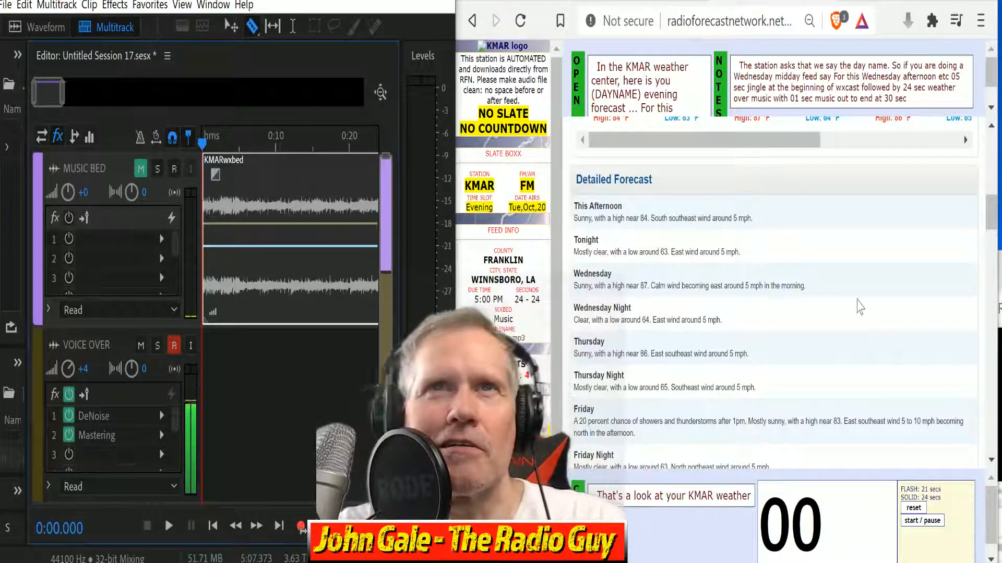
Read the KMAR opening script and station notes, and review the National Weather Service detailed forecast for Winnsboro, LA.
scroll(772, 78, "down", 1)
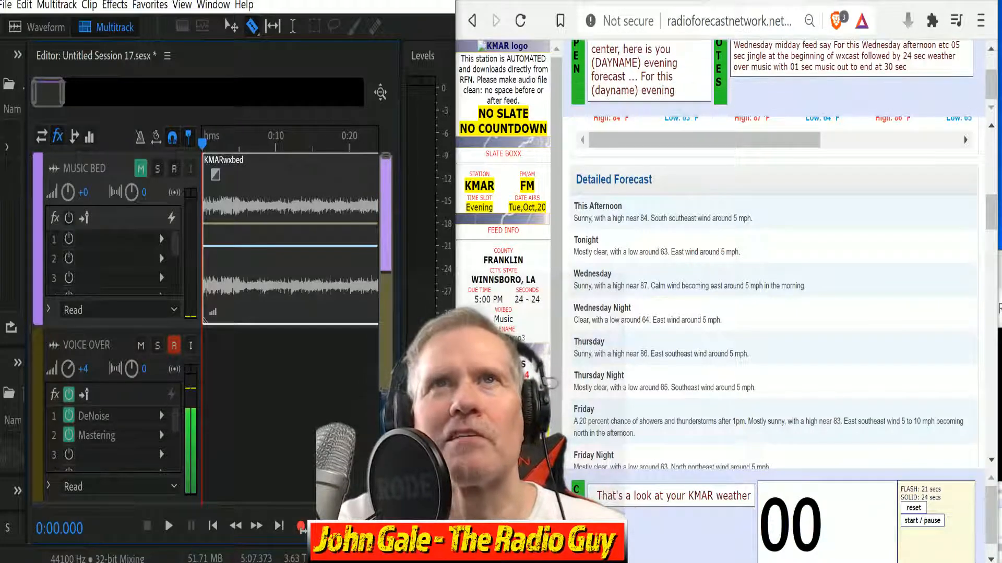
scroll(772, 78, "up", 1)
scroll(772, 78, "down", 1)
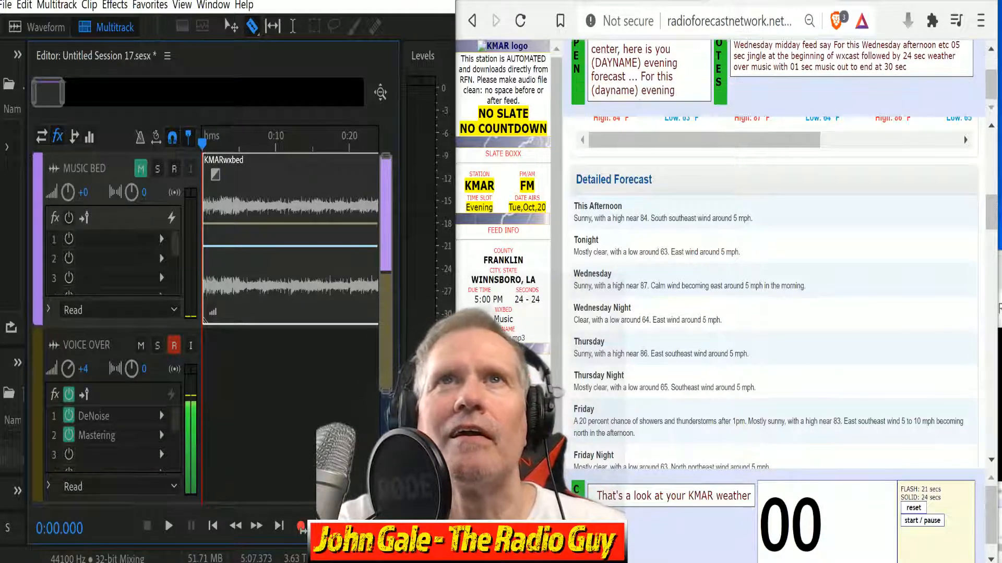
scroll(772, 78, "up", 1)
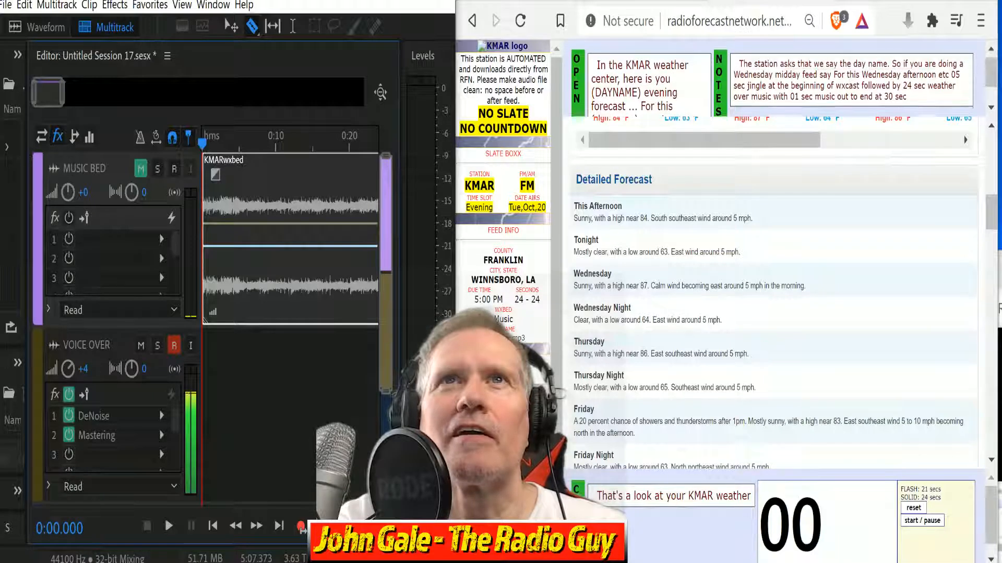
scroll(772, 79, "down", 1)
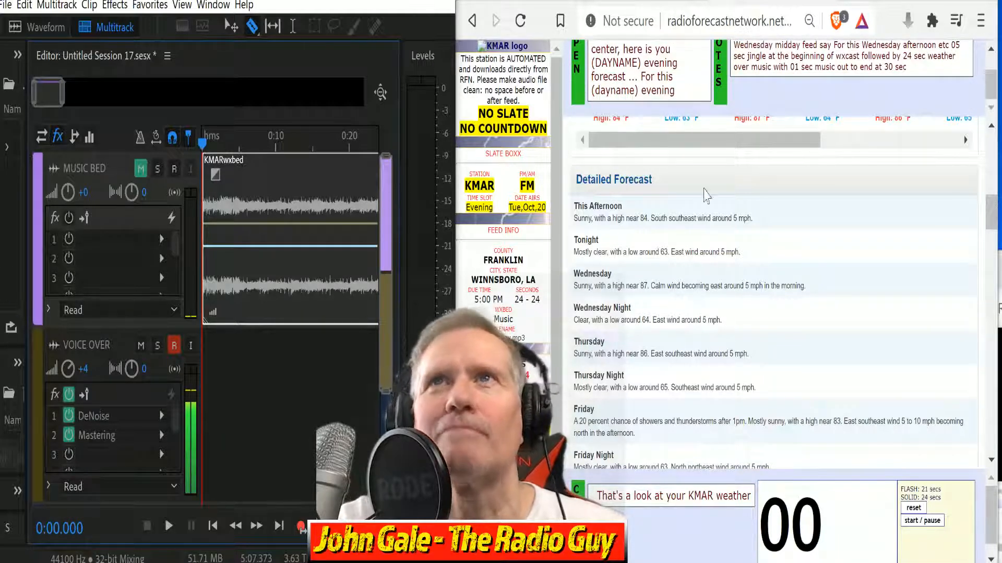
scroll(741, 176, "up", 2)
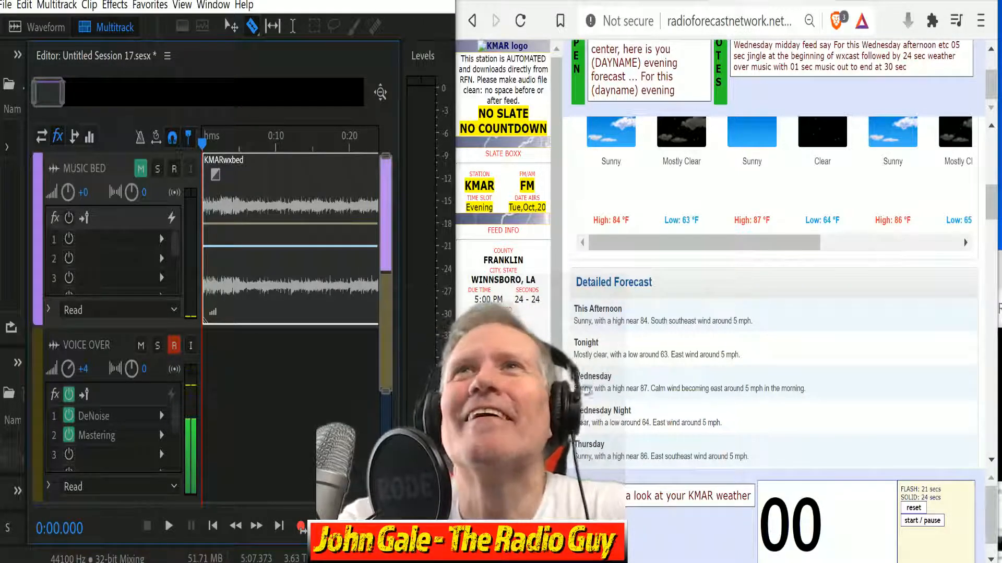
scroll(772, 261, "up", 7)
scroll(772, 292, "up", 2)
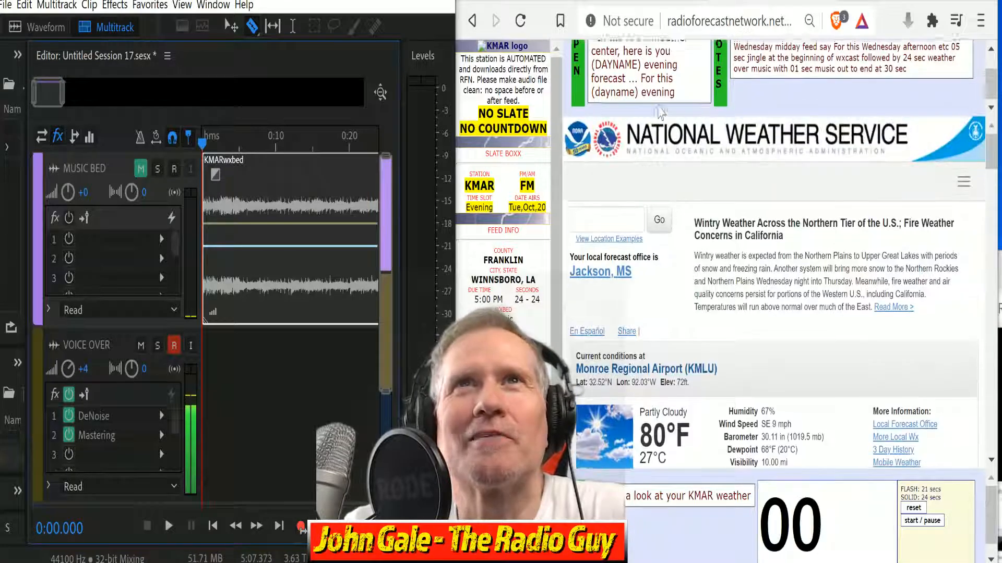
scroll(772, 78, "up", 1)
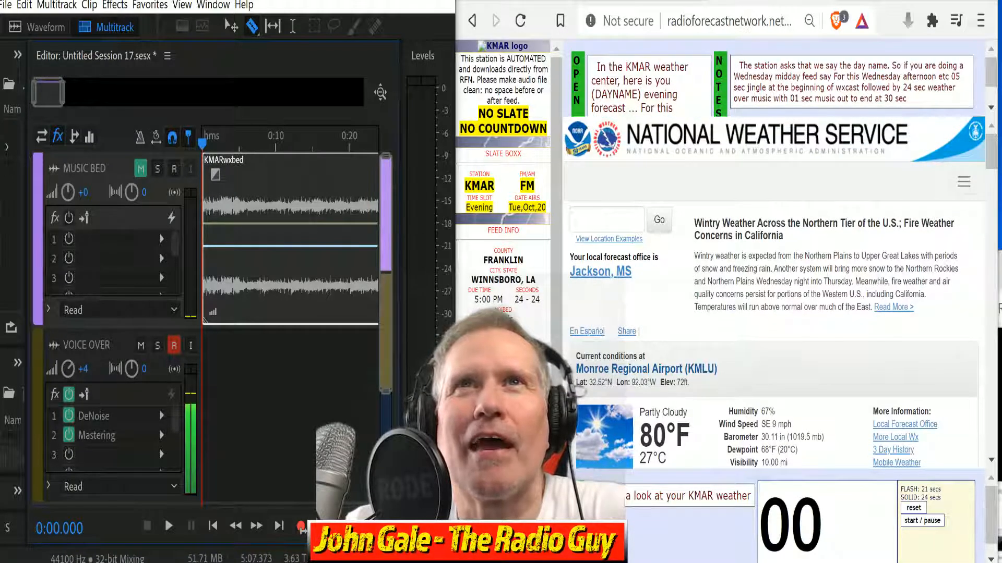
scroll(783, 78, "down", 1)
scroll(678, 110, "up", 1)
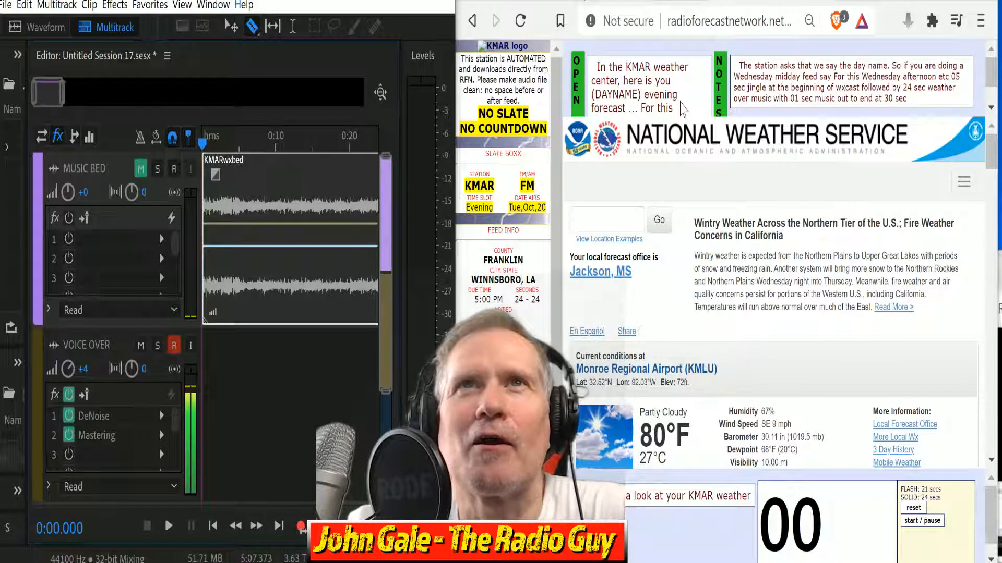
scroll(684, 101, "down", 1)
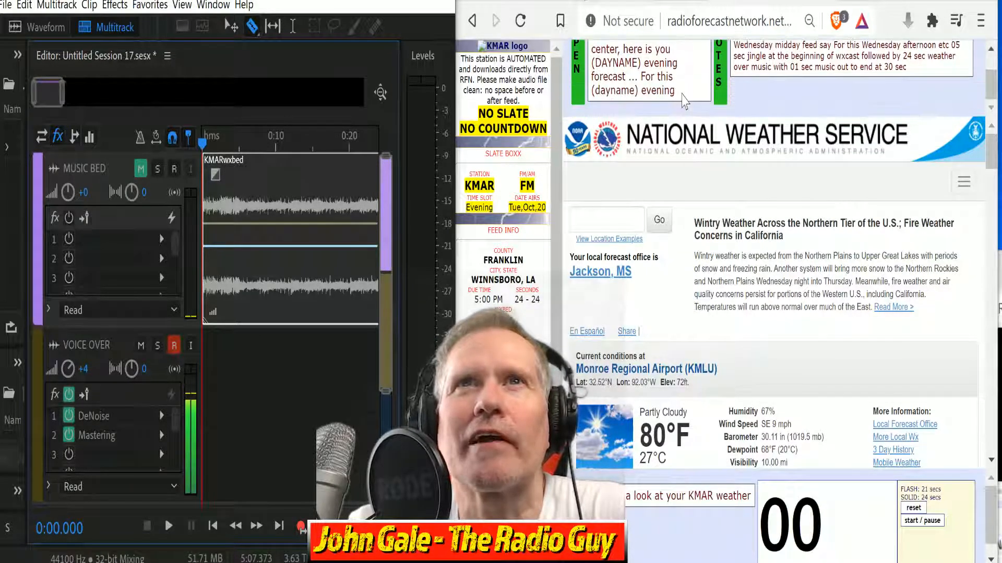
scroll(755, 338, "down", 9)
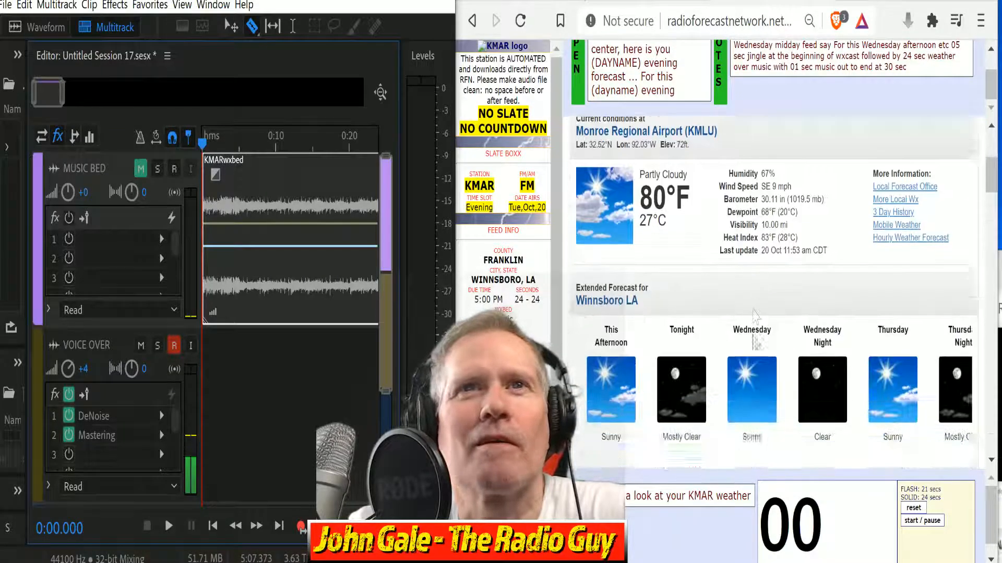
scroll(755, 338, "down", 4)
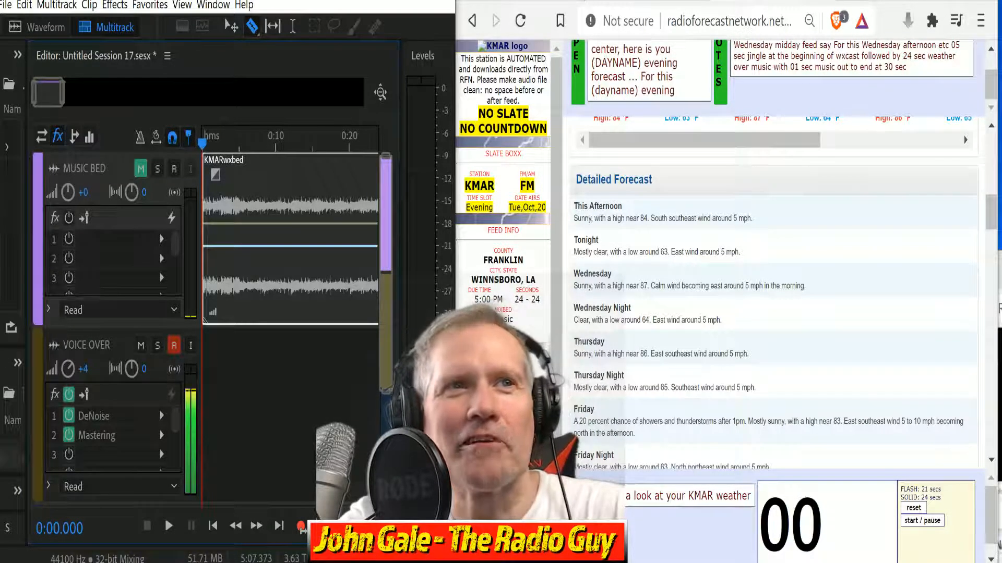
Record the KMAR evening forecast on the VOICE OVER track, consulting the weather page and timing the final read with the page's stopwatch.
left_click(302, 527)
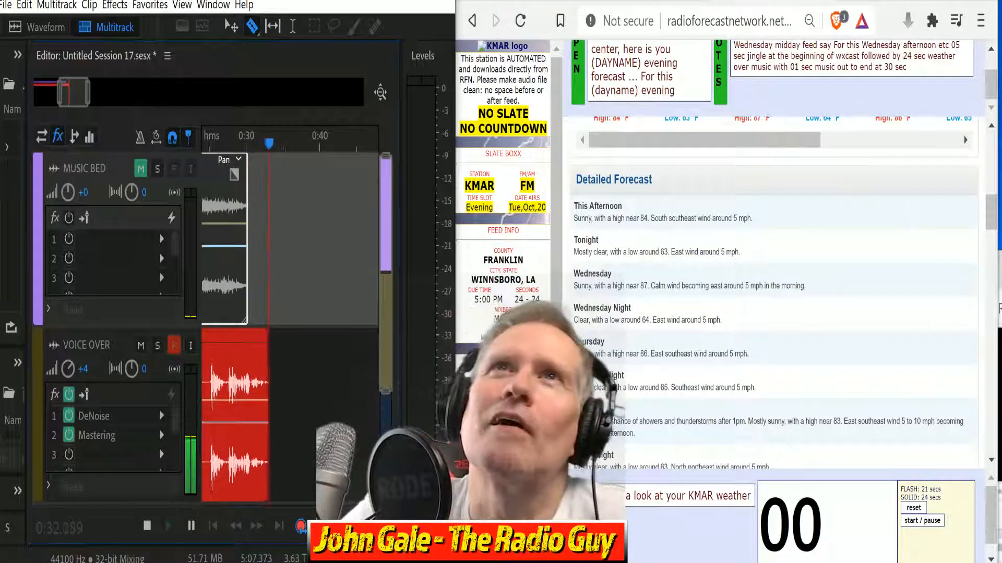
scroll(621, 155, "up", 2)
scroll(620, 155, "up", 5)
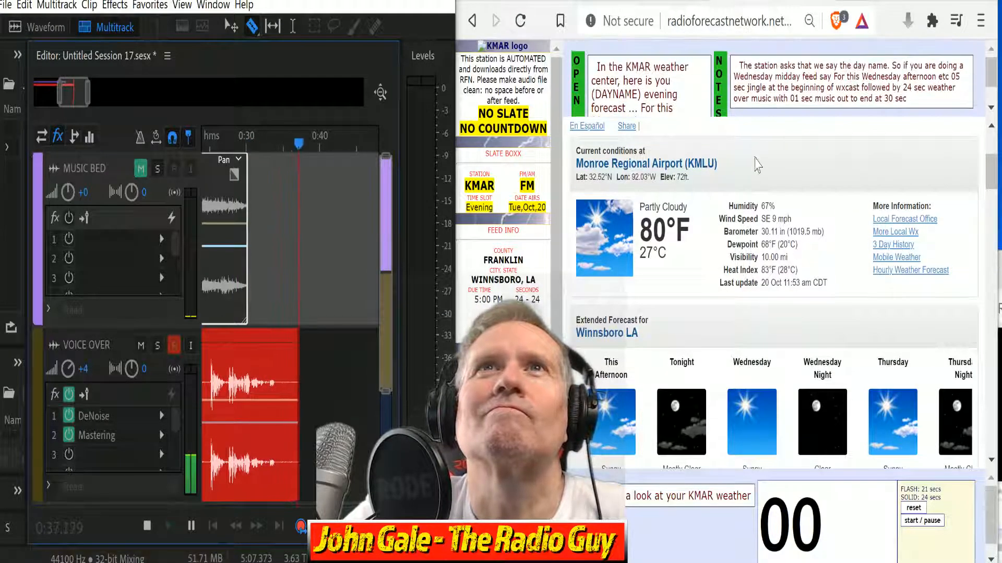
scroll(758, 168, "down", 4)
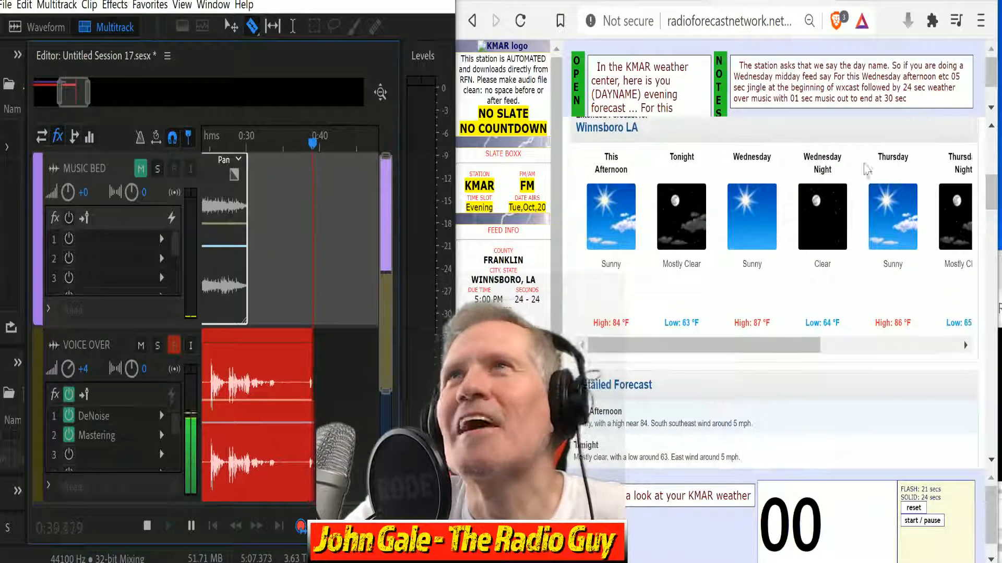
left_click(991, 108)
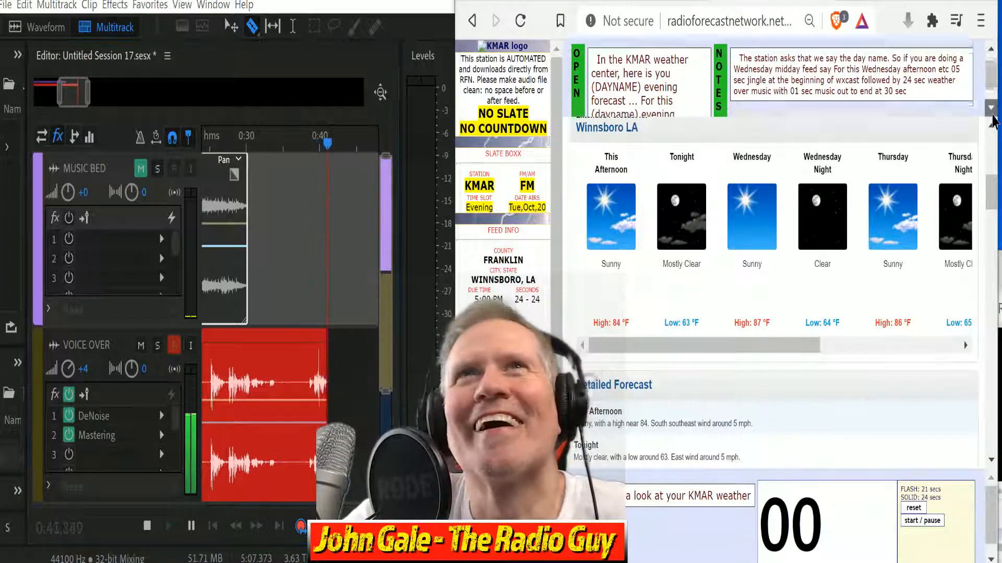
left_click(991, 49)
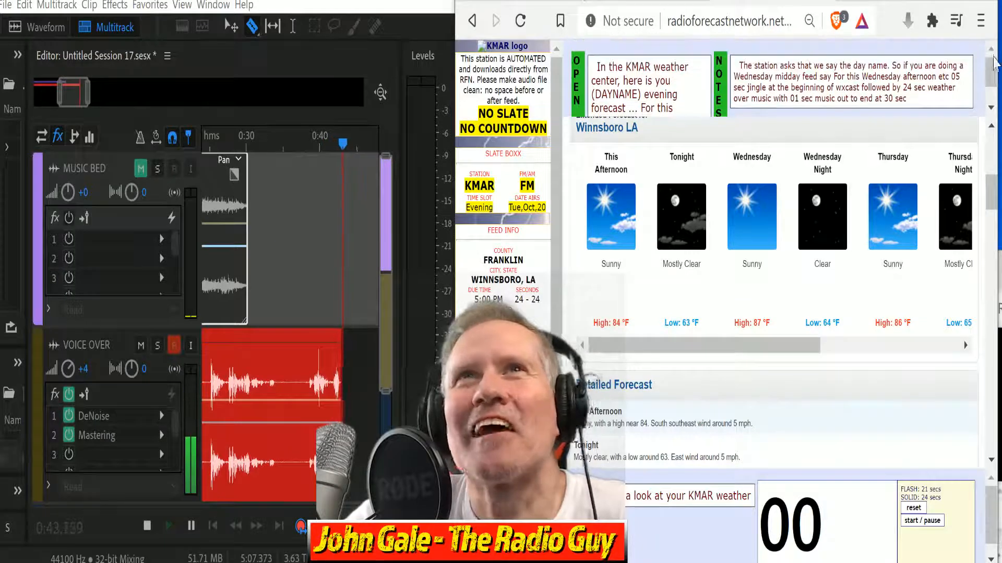
mouse_move(991, 83)
left_mouse_down()
mouse_move(994, 91)
mouse_move(991, 68)
left_mouse_up()
scroll(686, 401, "down", 4)
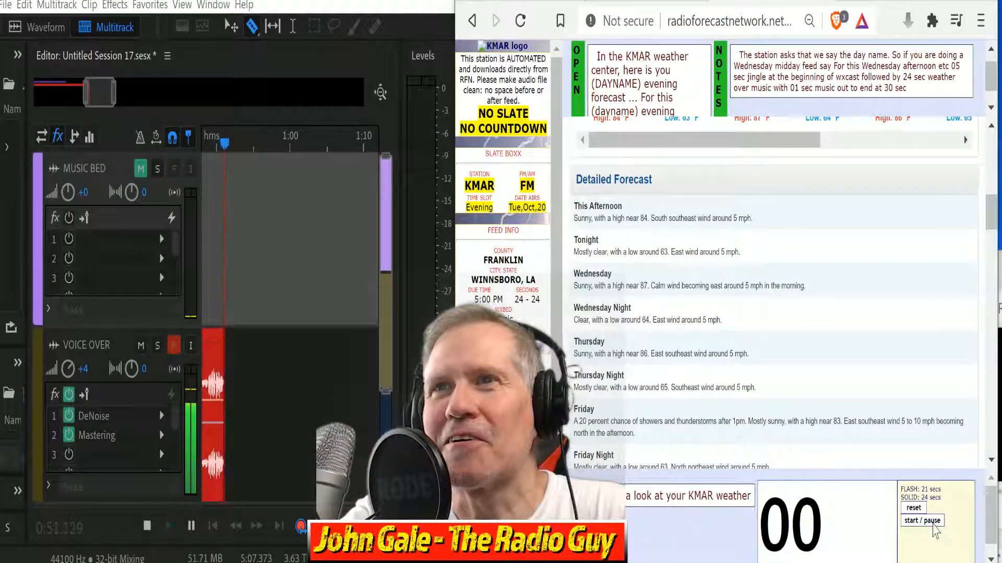
left_click(932, 523)
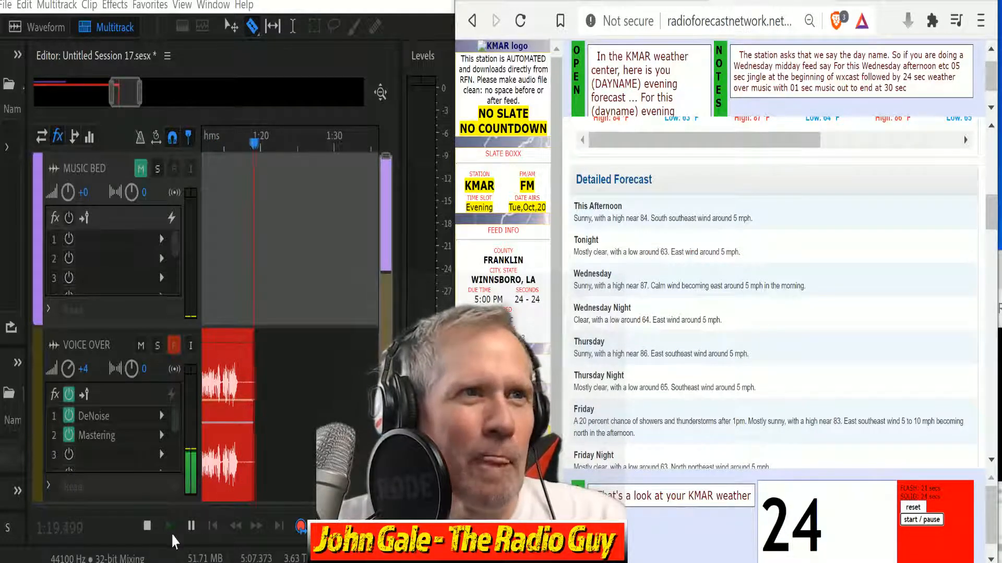
left_click(147, 525)
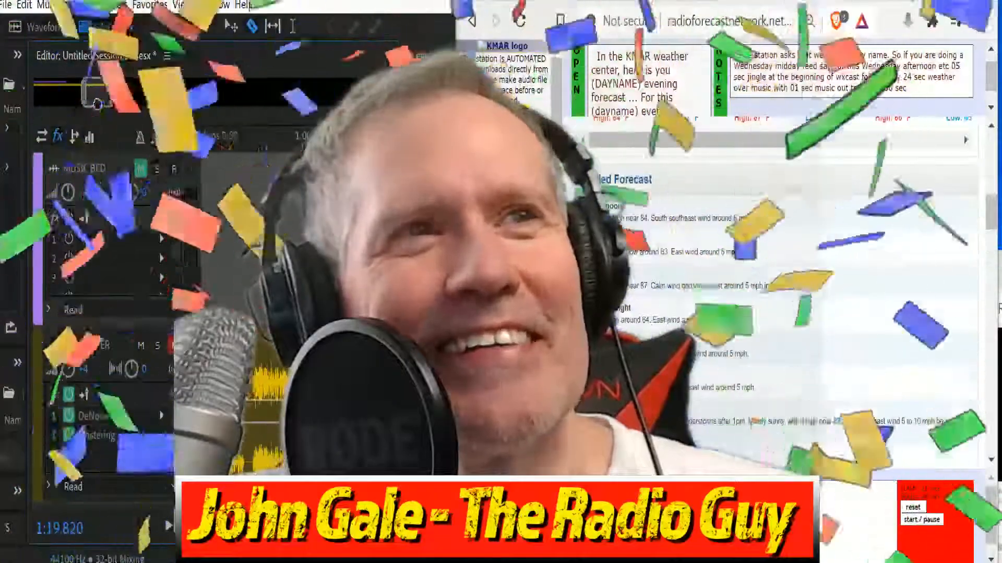
Split the voice-over recording at about 0:53, just before the final take, and undo the edit made after the split.
left_click(245, 374)
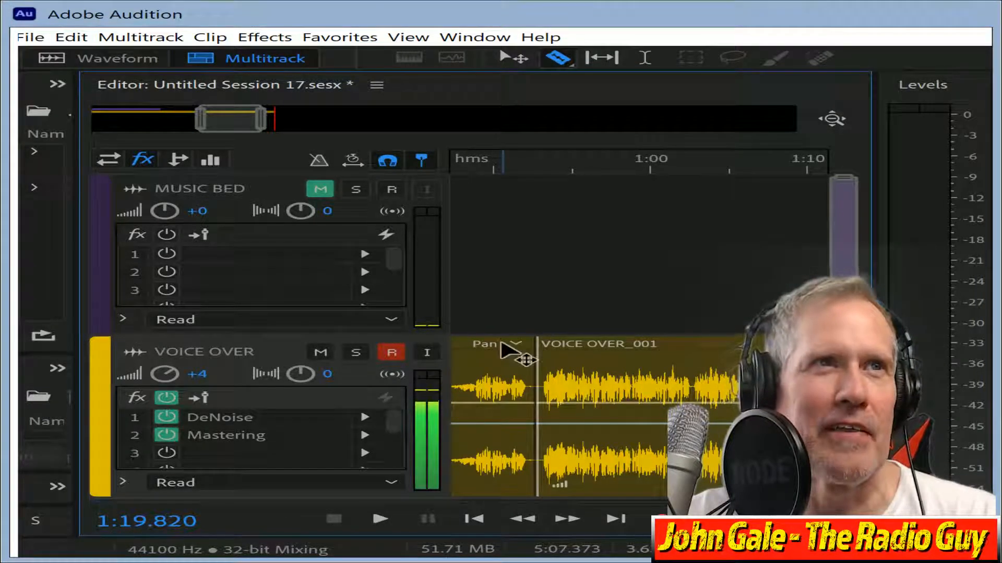
key("End")
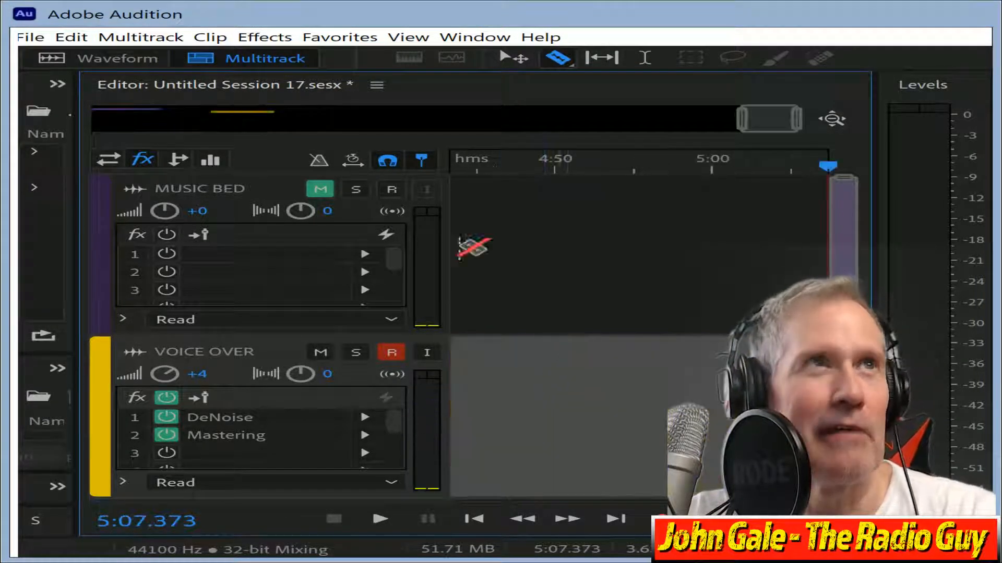
left_click(69, 40)
left_click(91, 56)
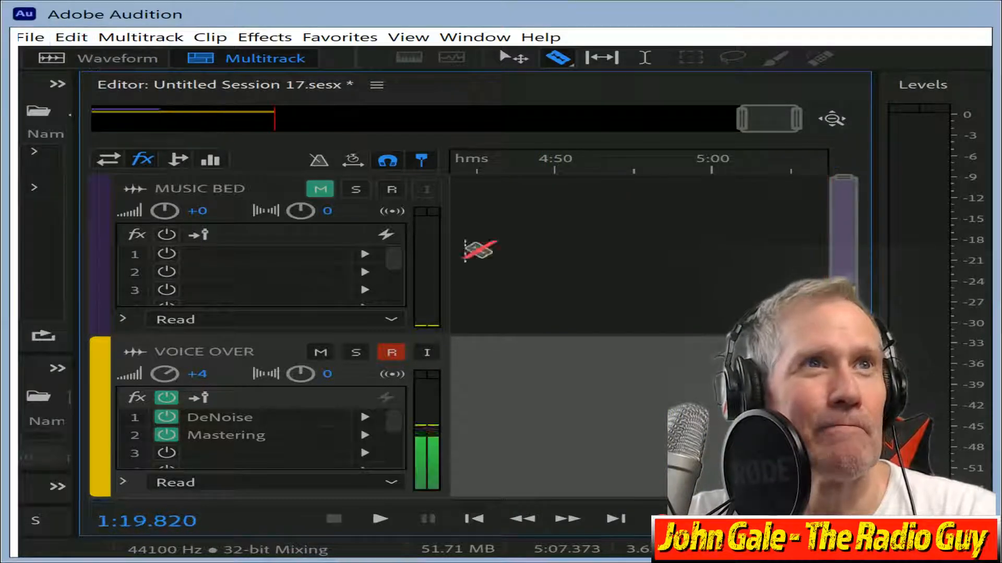
Split the unused earlier recording at about 0:28 and delete every voice-over piece before the final take.
left_click_drag(793, 119, 209, 151)
left_click(626, 360)
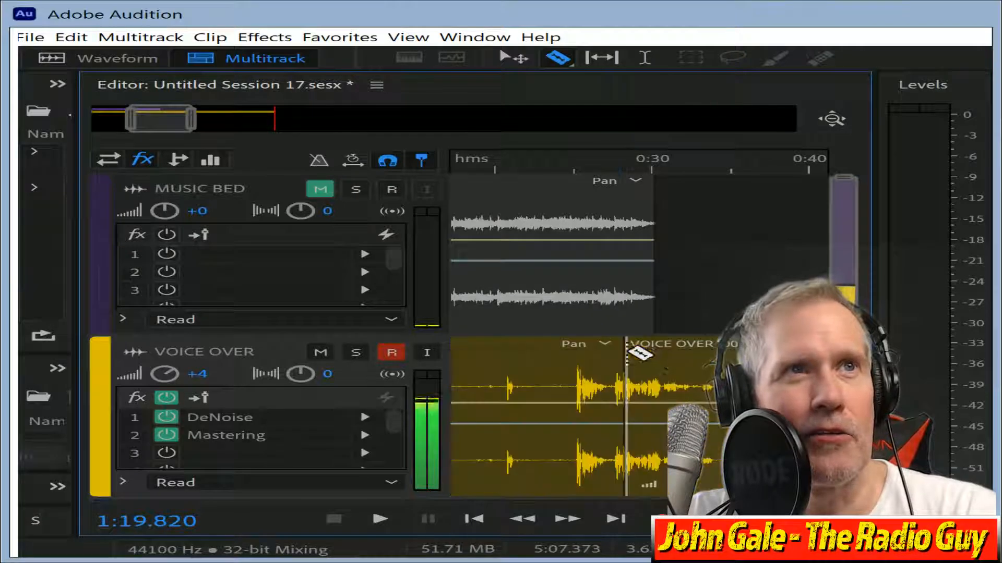
left_click(671, 351)
key("Delete")
left_click(600, 366)
key("Delete")
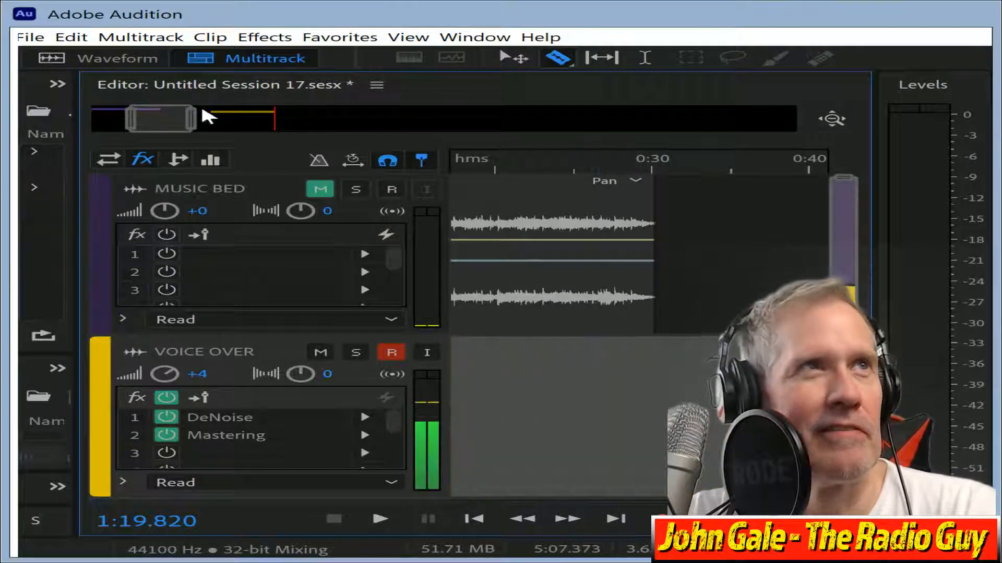
Move the remaining voice-over take to the session start and place the playhead at 0:22.499, near the end of the speech.
left_click_drag(190, 119, 257, 120)
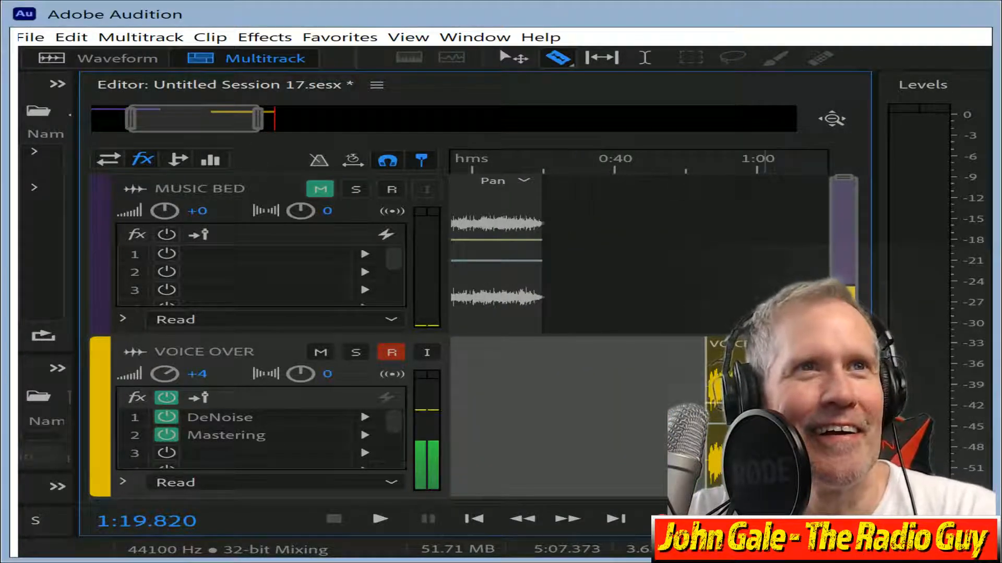
key("ctrl+z")
key("ctrl+z")
key("ctrl+z")
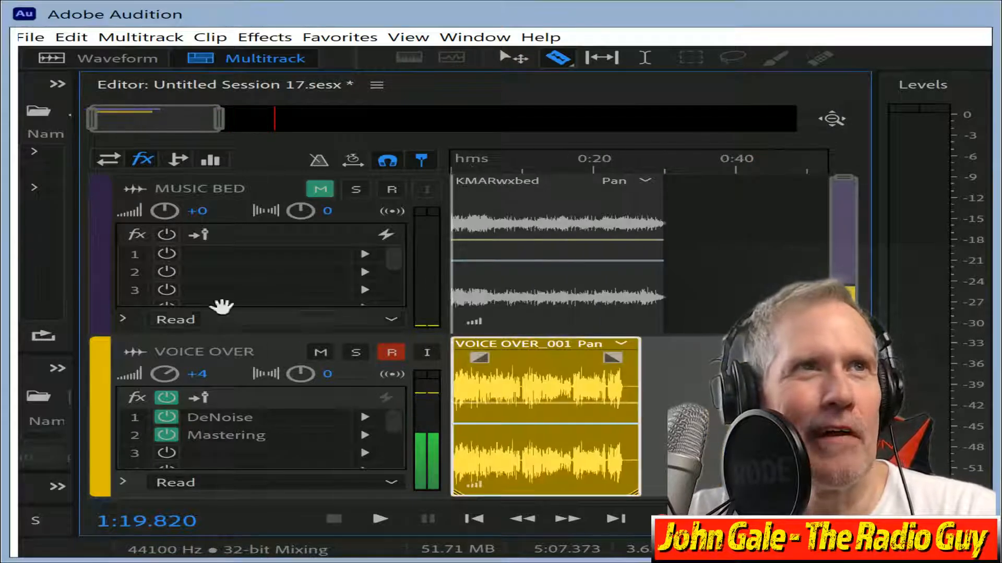
mouse_move(629, 167)
left_mouse_down()
mouse_move(664, 174)
mouse_move(611, 173)
left_mouse_up()
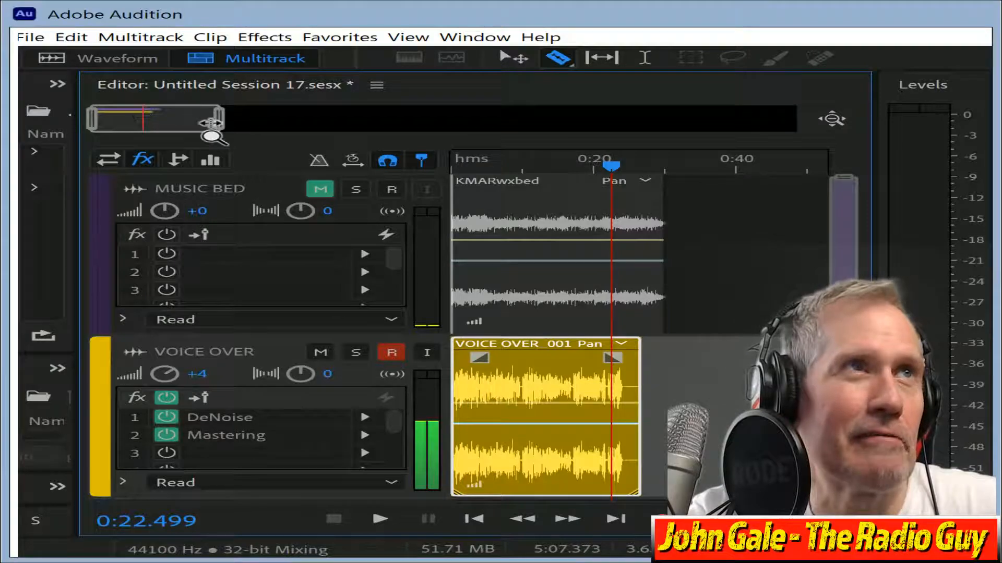
Unmute MUSIC BED, mute VOICE OVER, and play the bed from about 0:02, stopping at 0:05.494 where the voice should enter.
left_click_drag(222, 126, 127, 128)
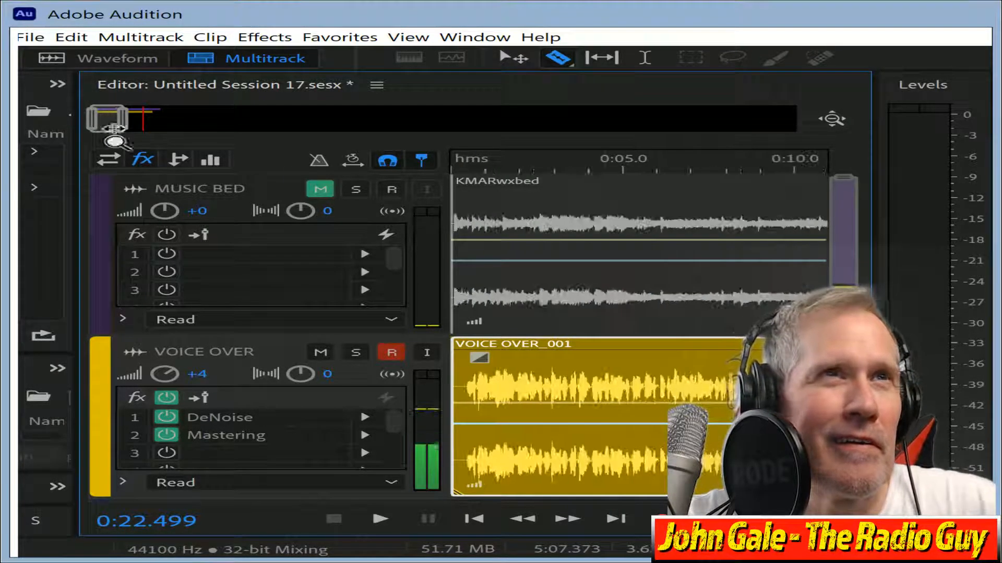
left_click(320, 189)
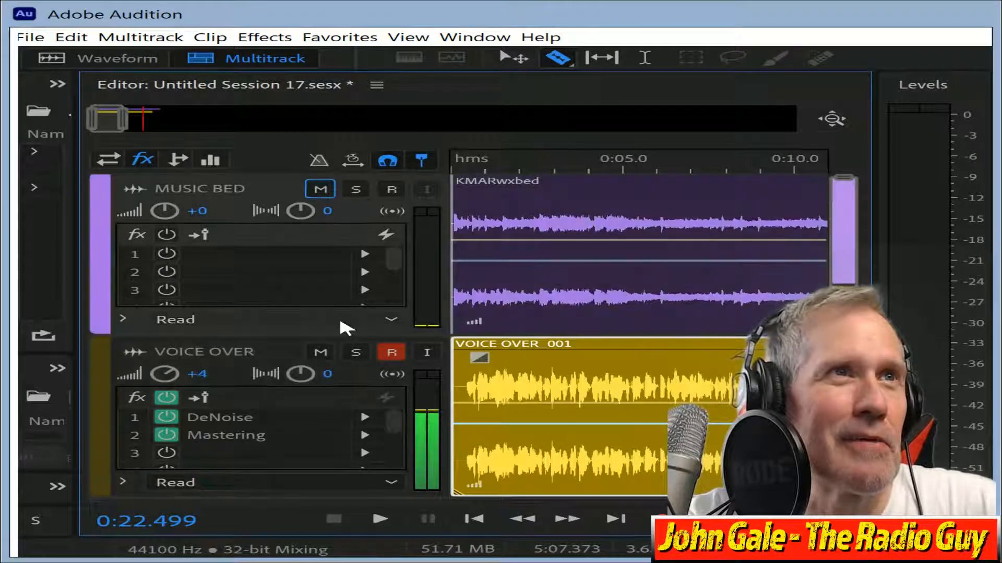
left_click(320, 352)
left_click(513, 166)
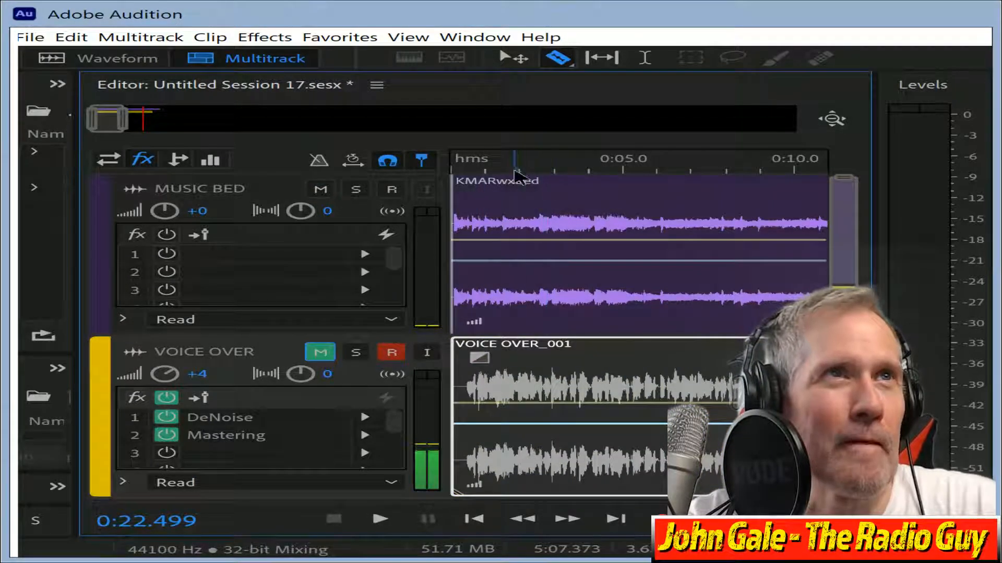
key("space")
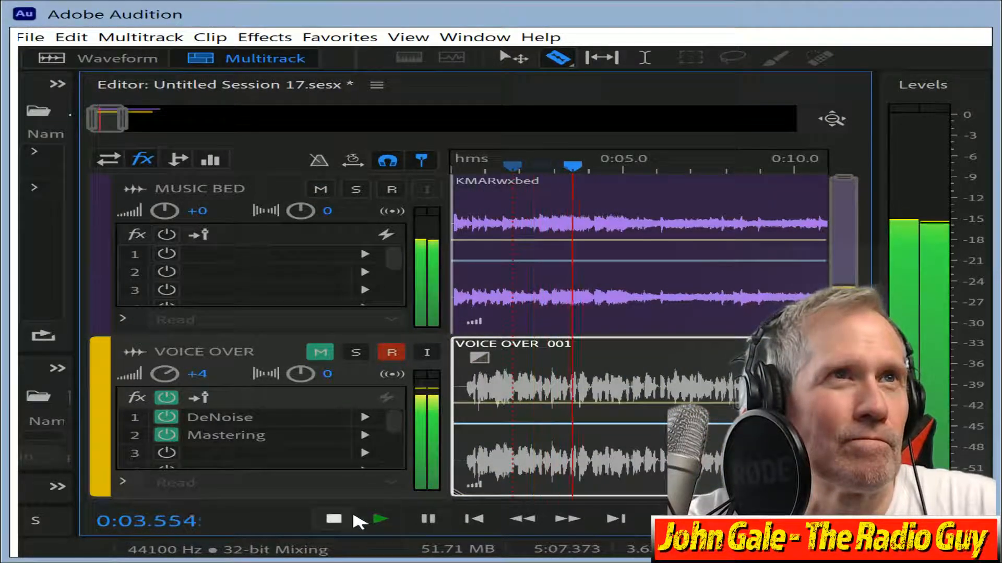
left_click(343, 521)
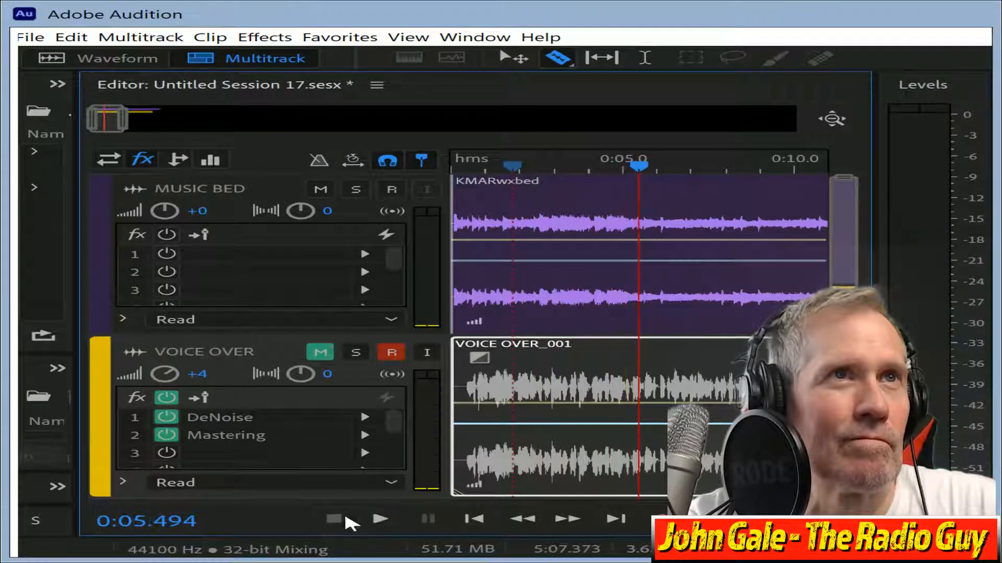
Shift the voice-over clip so its speech starts at 0:05.494, unmute VOICE OVER, and raise the clip's volume slightly.
left_click_drag(638, 359, 806, 359)
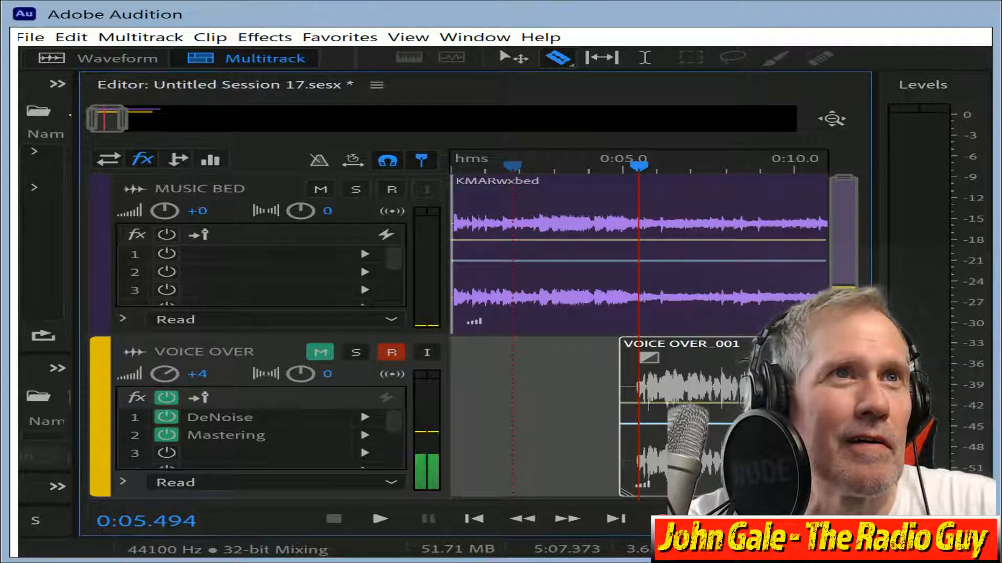
left_click(320, 353)
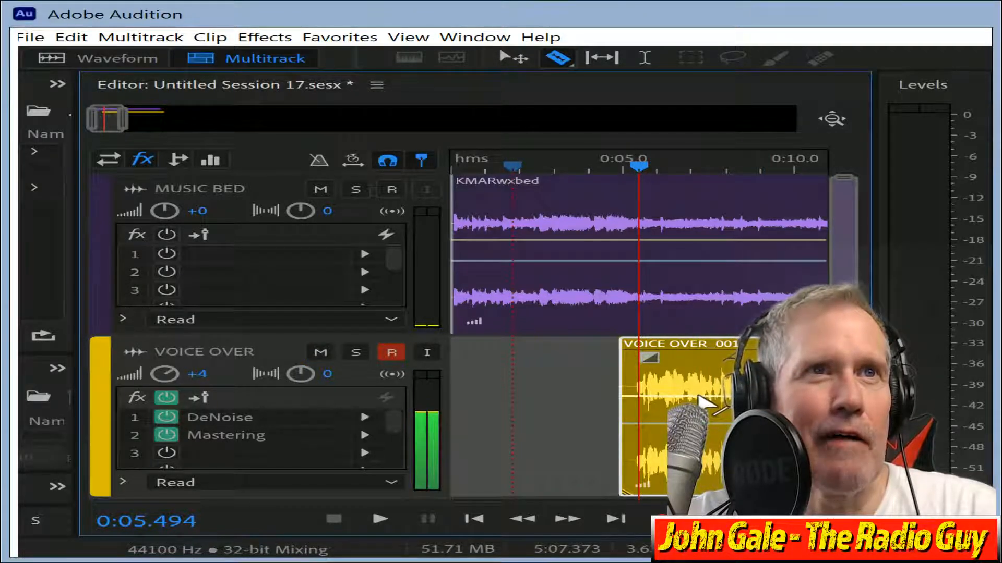
Mix the session down to a new file, raise the level of the whole waveform, and listen to the opening 7 seconds or so.
key("ctrl+shift+m")
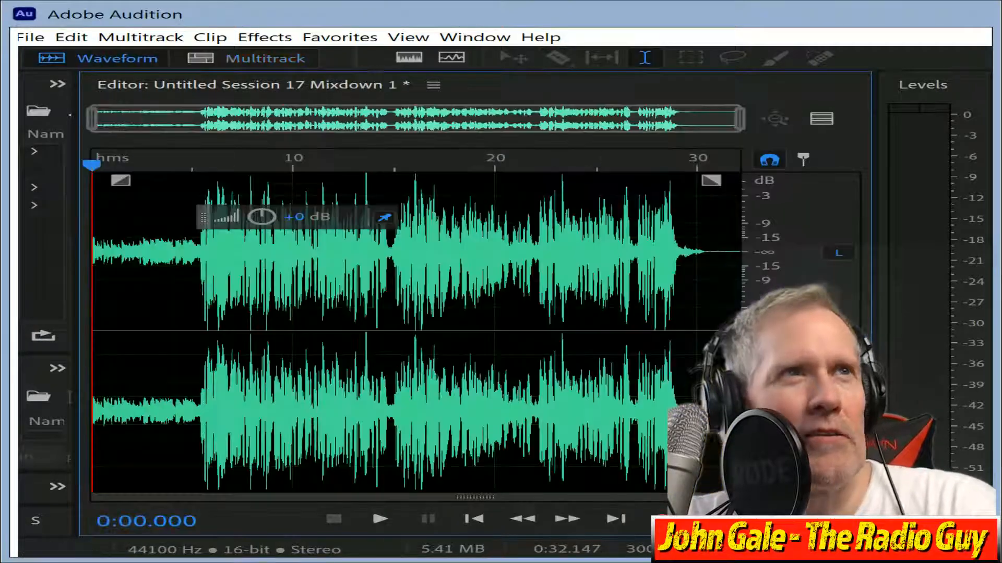
key("ctrl+a")
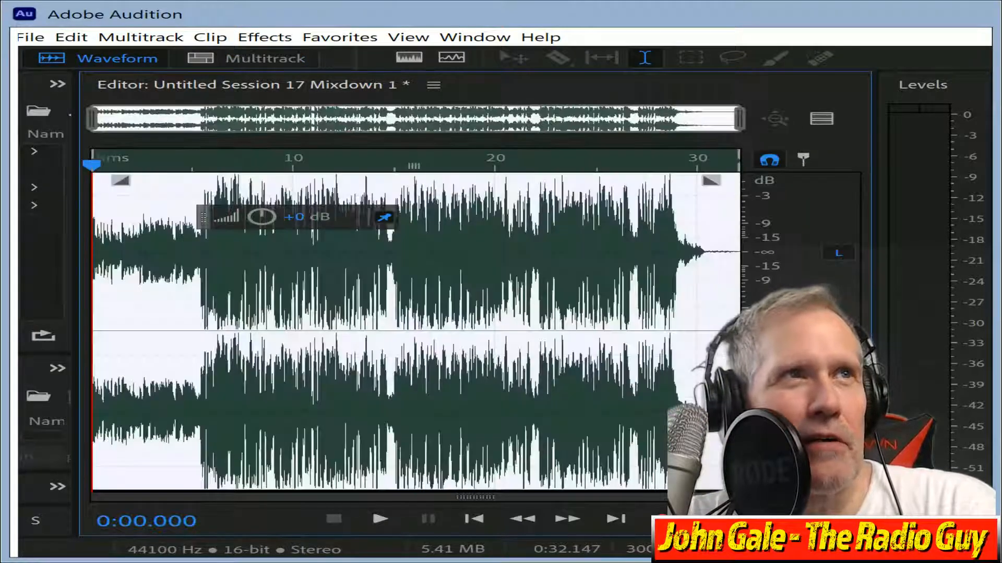
left_click(385, 519)
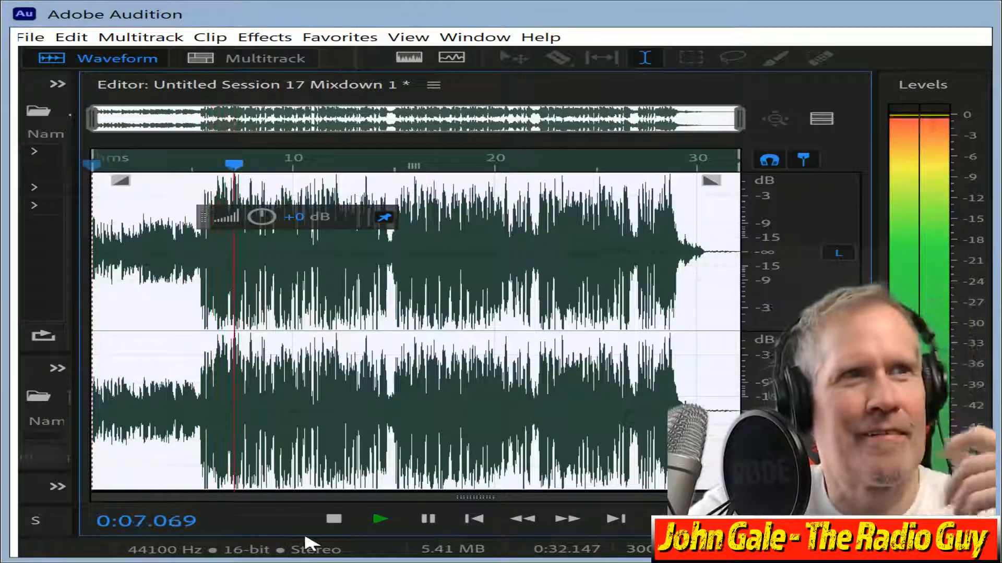
left_click(335, 519)
Back in the multitrack session, lower the voice-over clip's volume to its original level and raise the KMARwxbed clip's volume slightly.
left_click(251, 60)
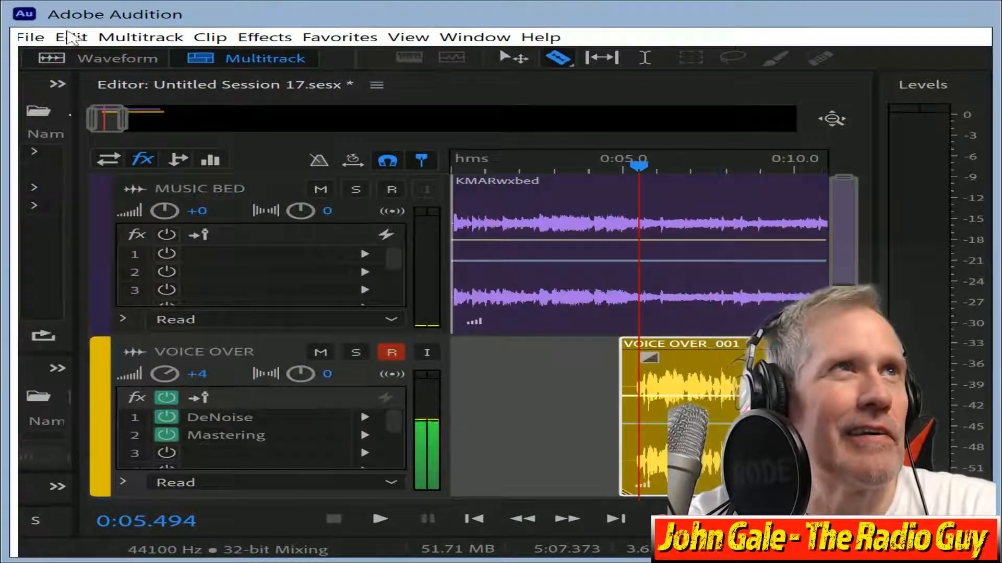
left_click(684, 399)
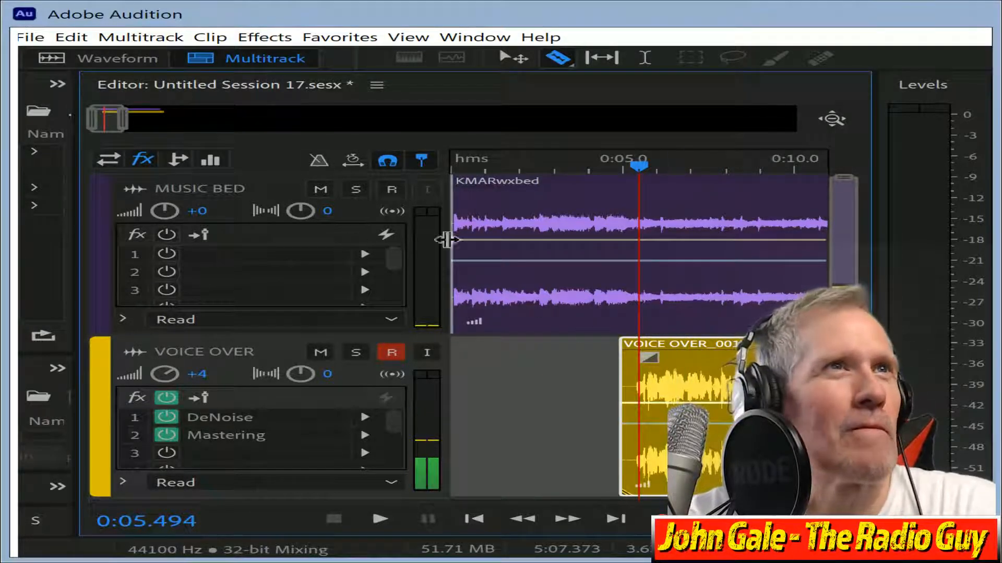
left_click(487, 247)
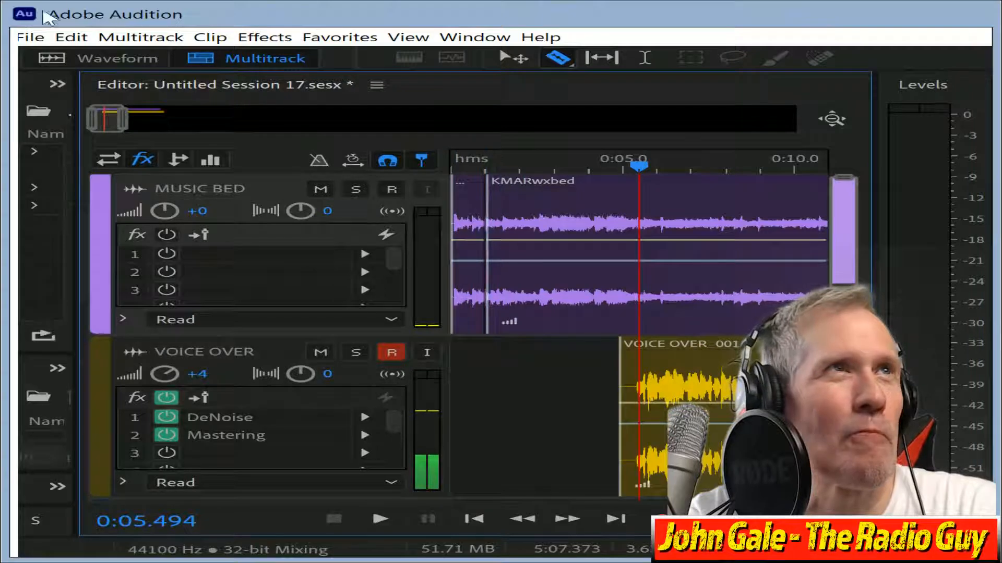
key("ctrl+z")
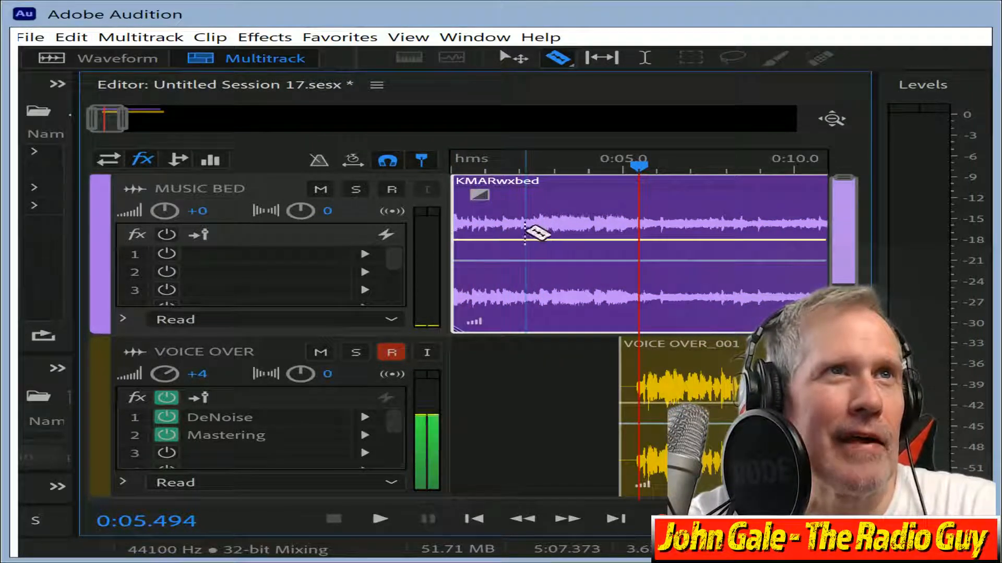
left_click_drag(523, 240, 526, 228)
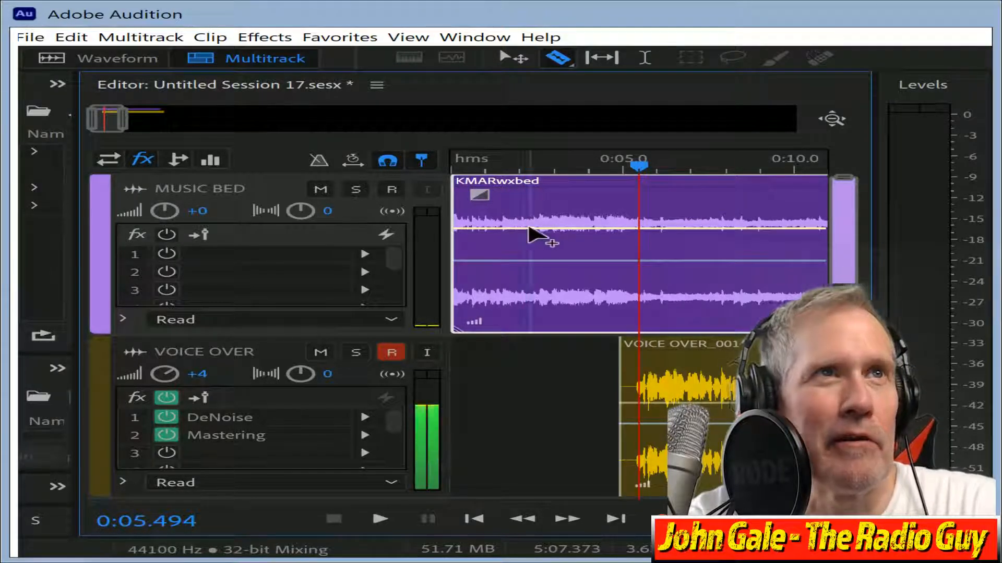
Mix down the rebalanced session with the whole waveform's level raised, listen through to about 0:30, and return to the multitrack session.
key("shift+alt+m")
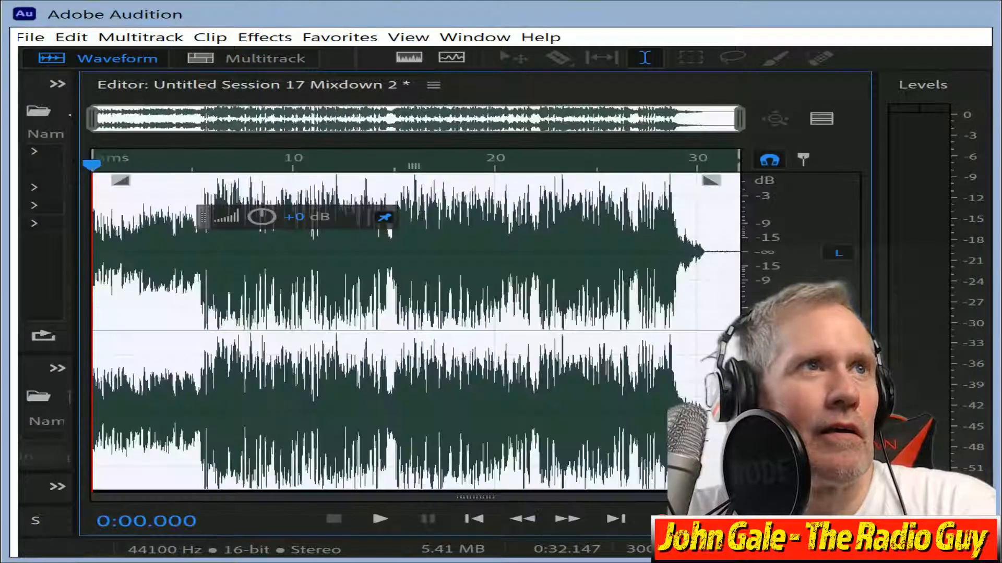
left_click(376, 526)
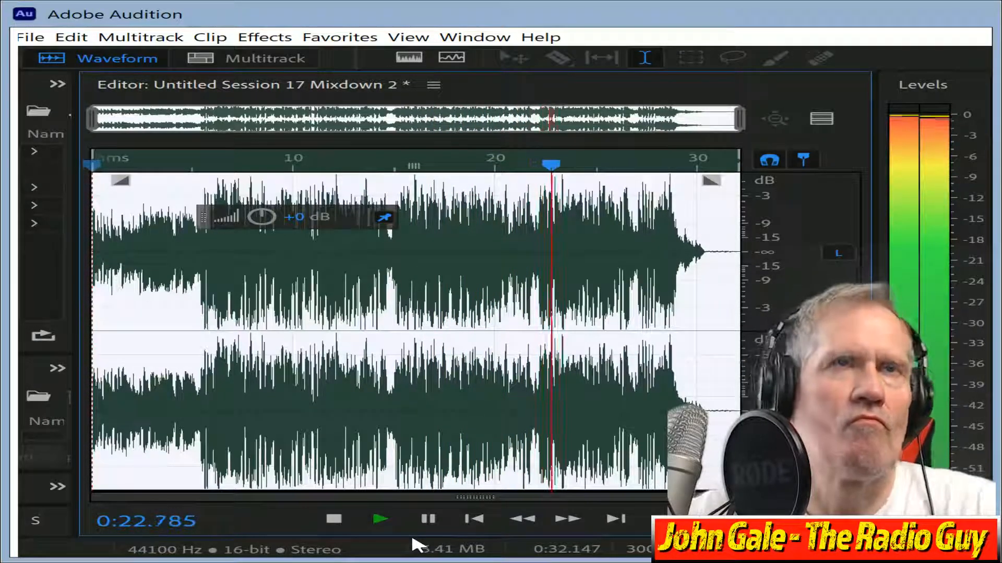
left_click(334, 519)
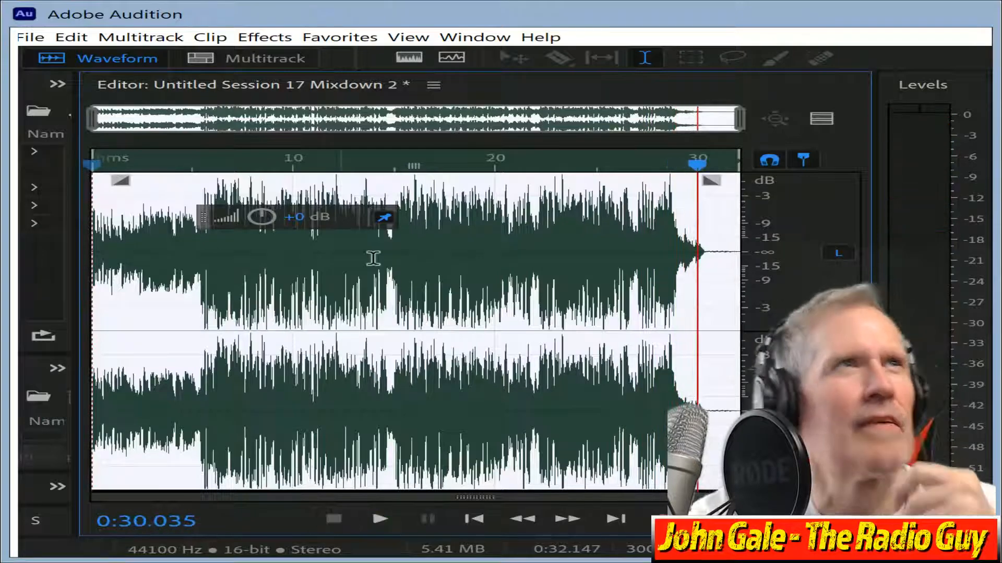
left_click(250, 59)
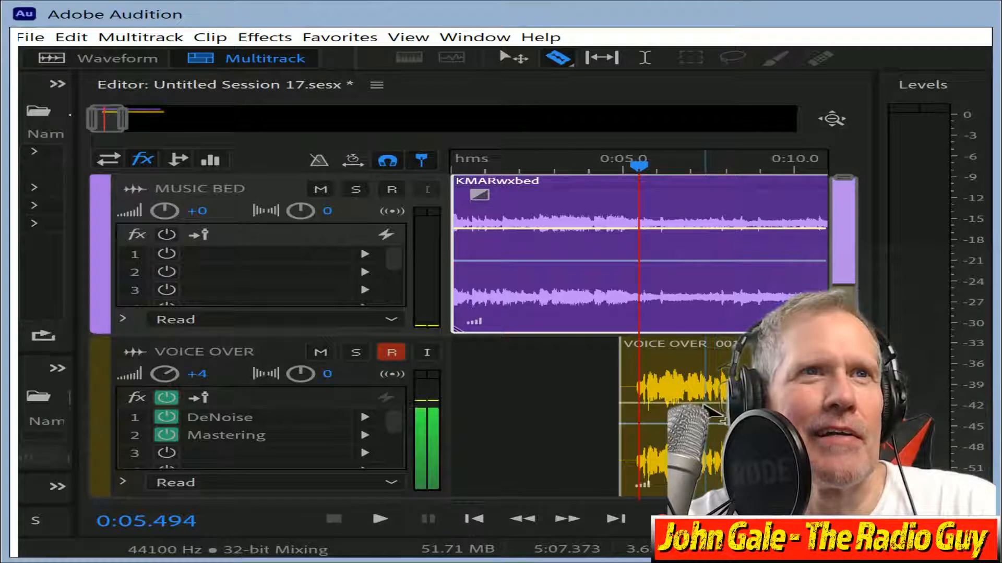
left_click(708, 413)
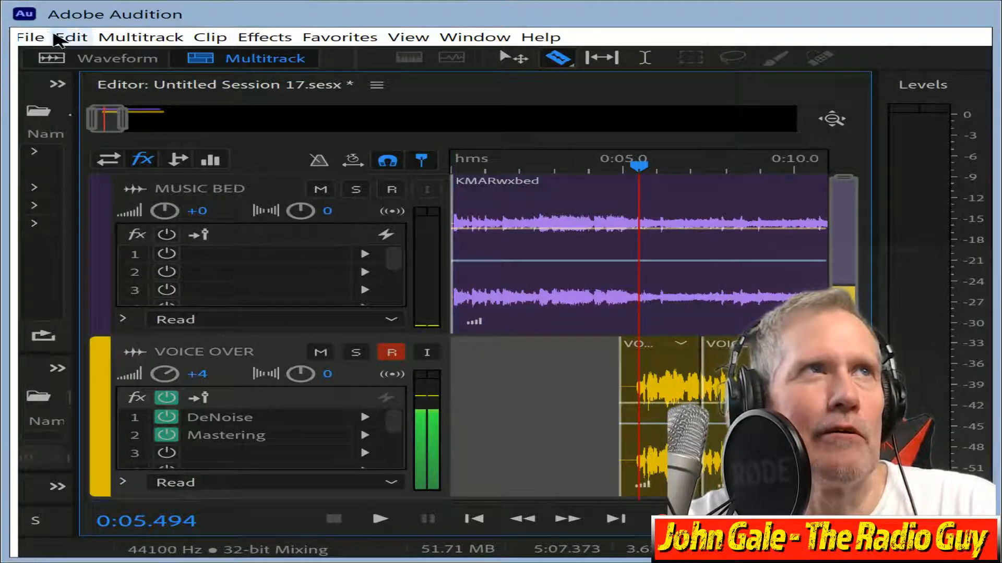
left_click(67, 52)
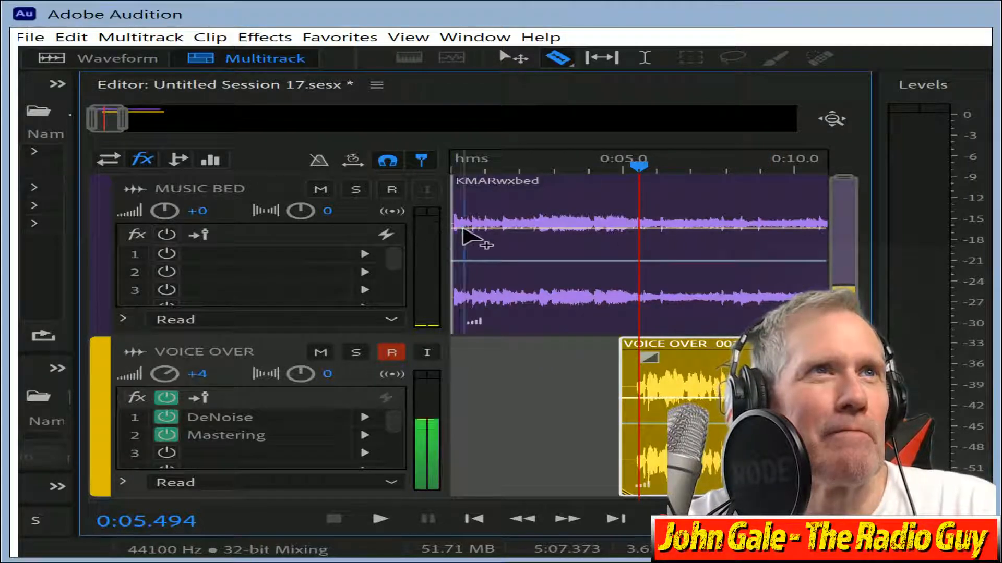
left_click(469, 233)
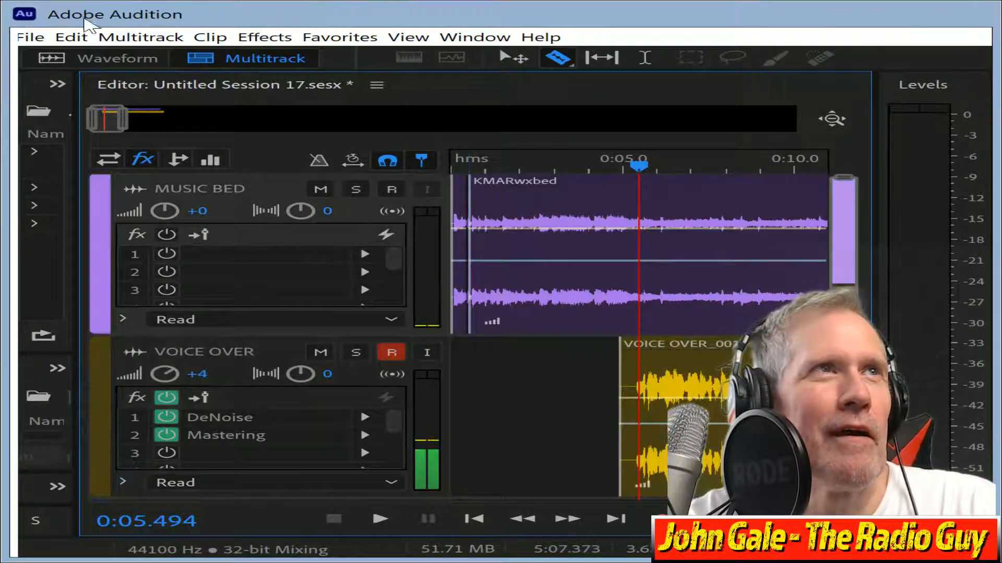
key("ctrl+z")
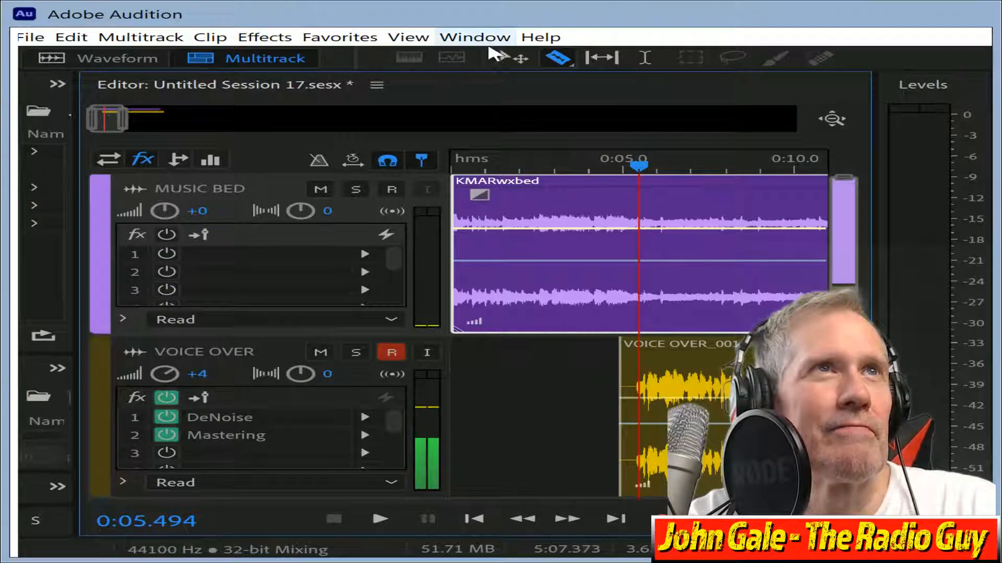
With the Move tool, add volume keyframes to the KMARwxbed clip around 0:05.494 and lower the bed slightly from there on.
left_click(506, 57)
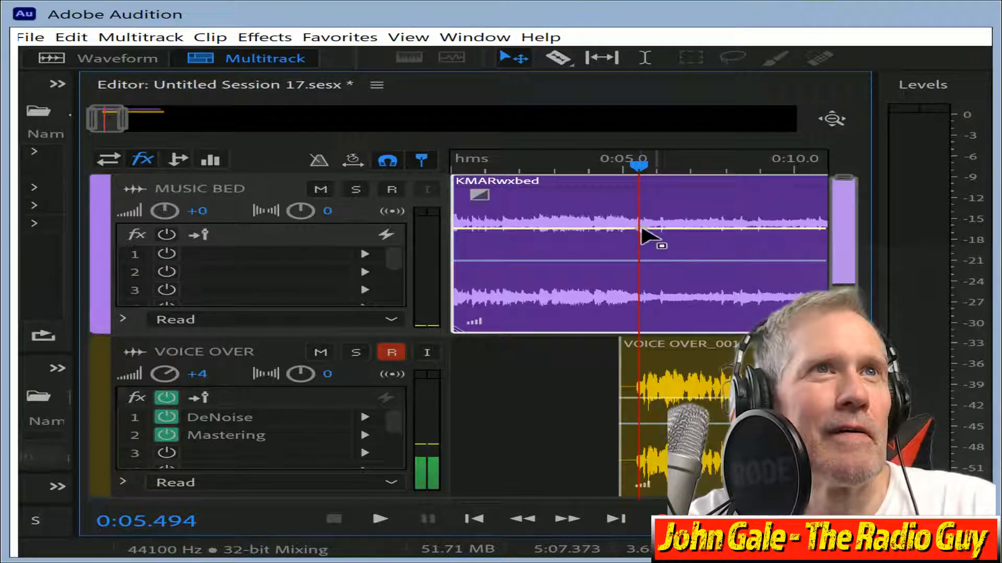
left_click_drag(118, 121, 111, 121)
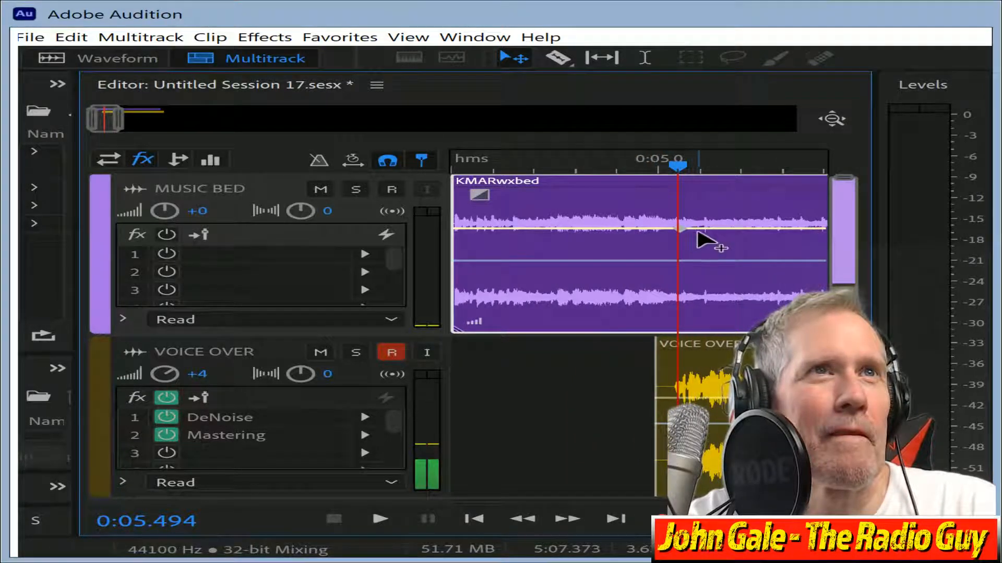
left_click_drag(699, 231, 699, 235)
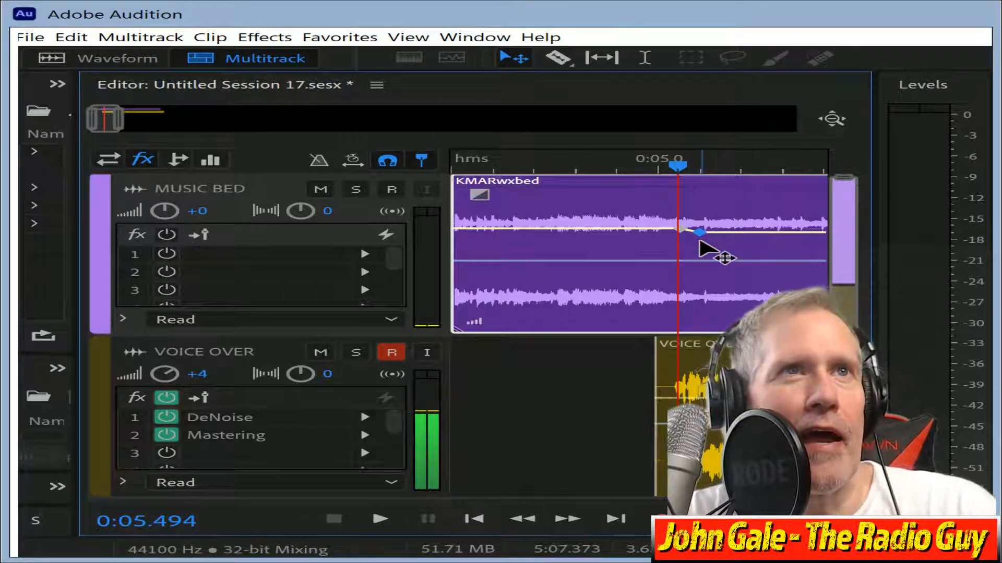
Mix down the session again, raise the level of the whole waveform, and listen from about 0:03 to about 0:30.
key("ctrl+alt+shift+m")
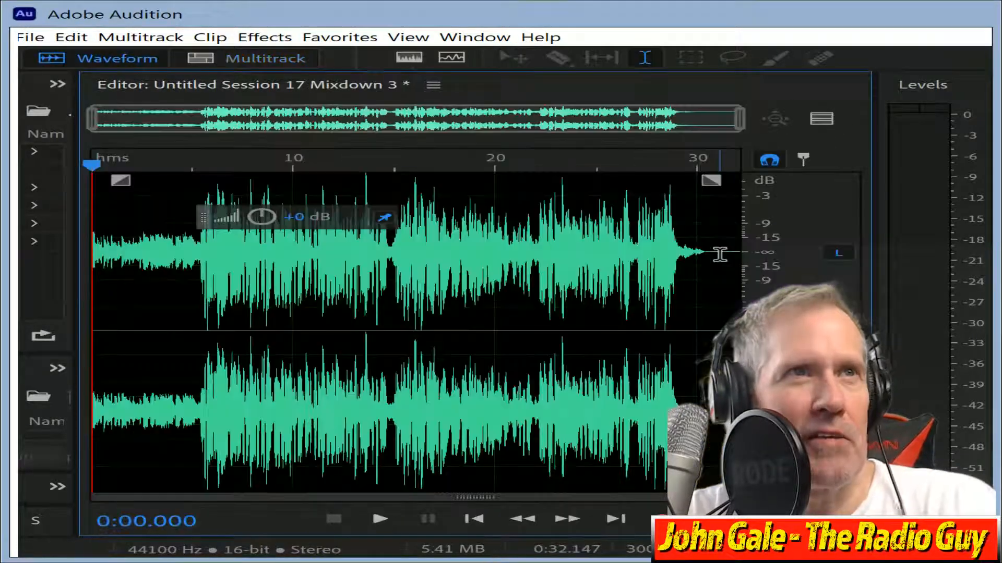
key("ctrl+a")
left_click(152, 165)
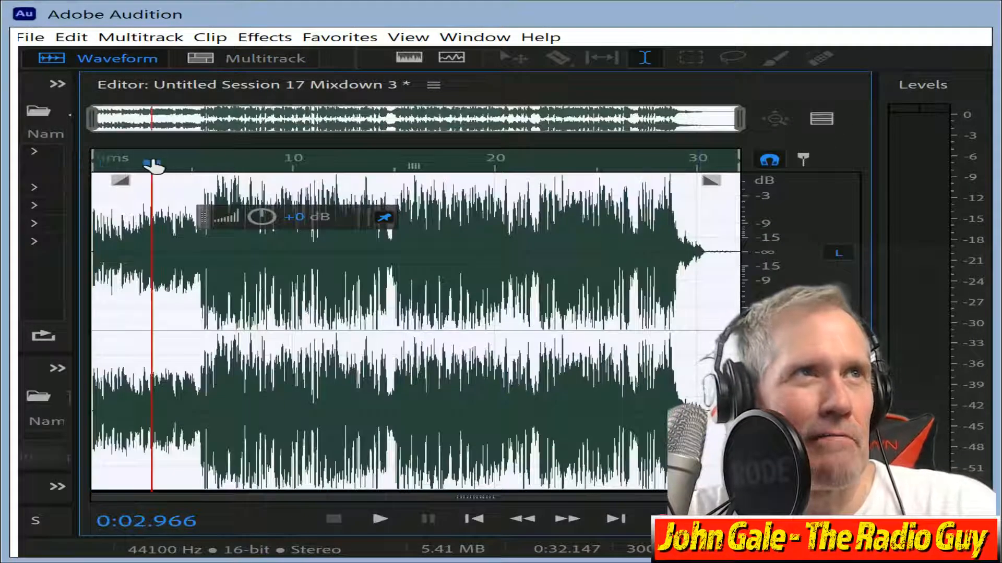
key("space")
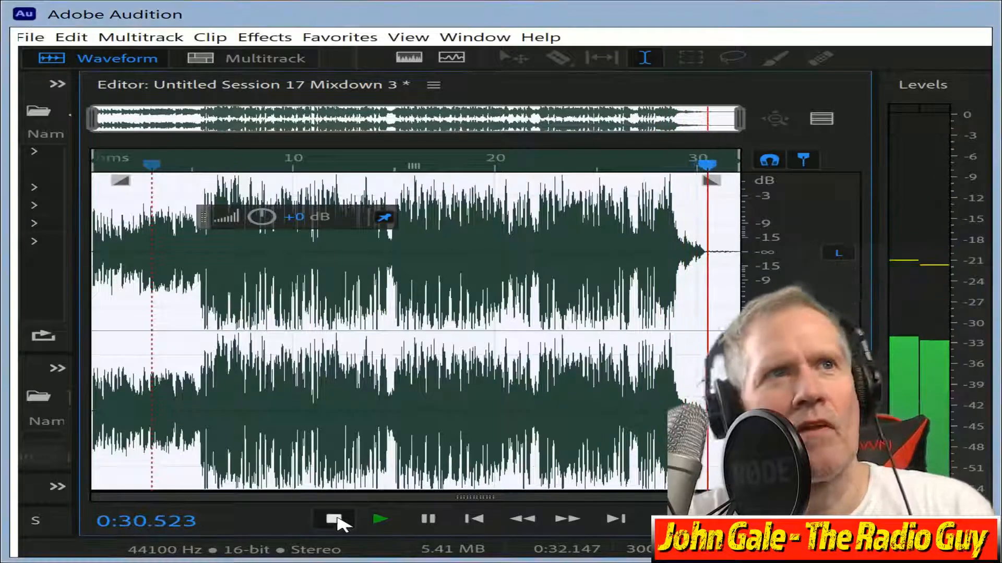
left_click(334, 519)
Select the quiet tail of the mixdown from 0:30.544 to the end, play it to check, and delete it.
scroll(711, 257, "up", 1)
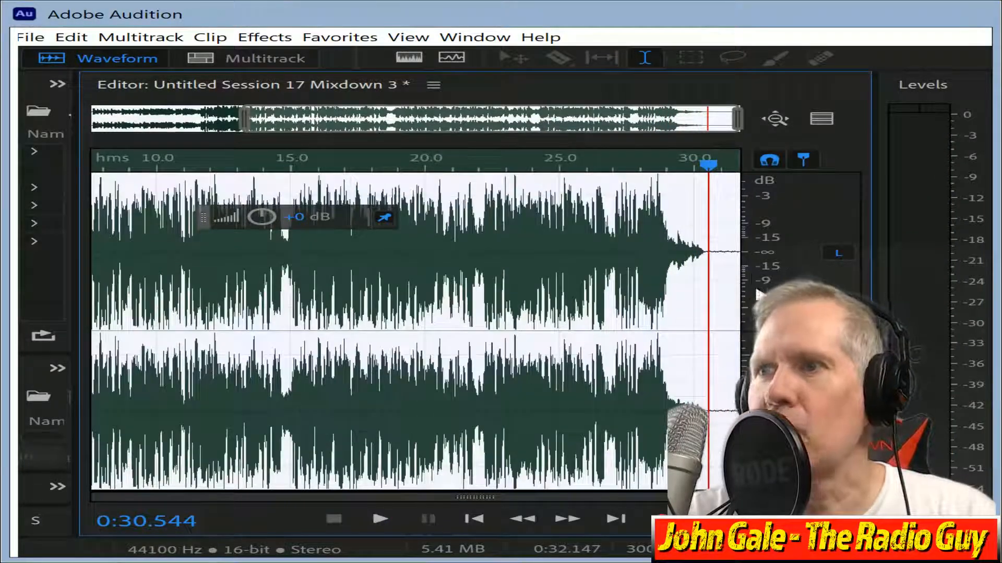
left_click_drag(307, 122, 344, 124)
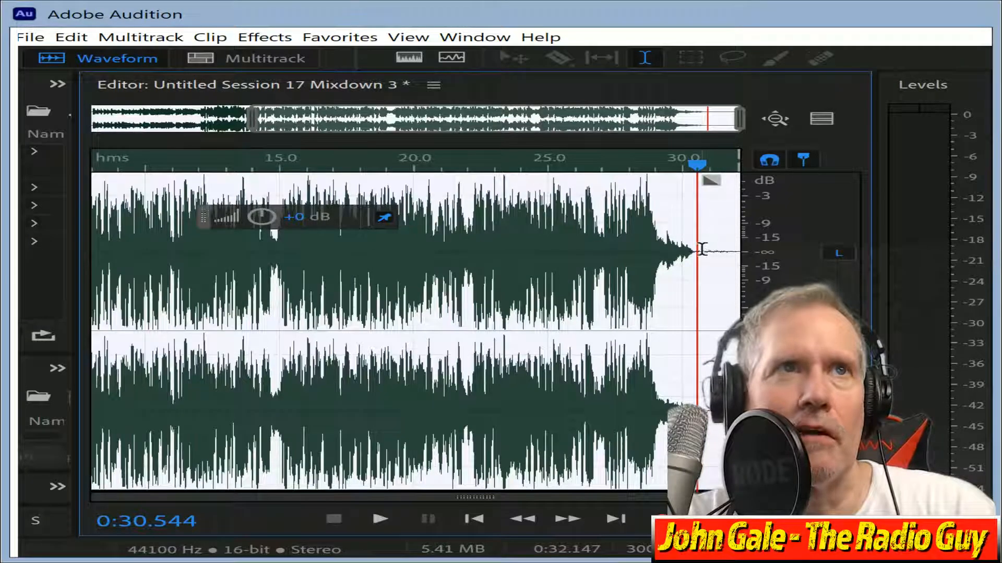
key("shift+Home")
left_click(368, 519)
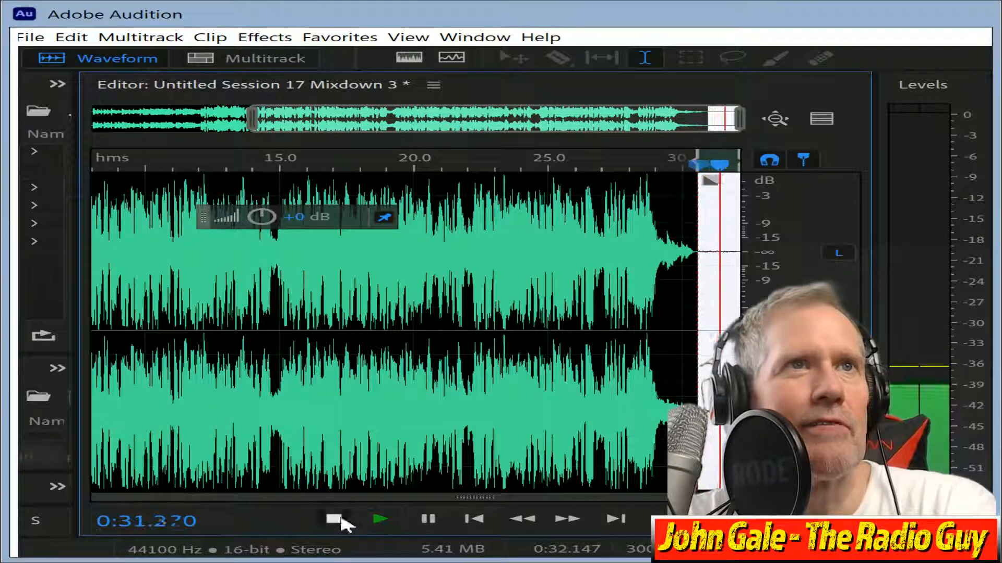
key("Delete")
Delete the short silence at the very start of the mixdown, just before the music begins.
left_click_drag(642, 117, 18, 137)
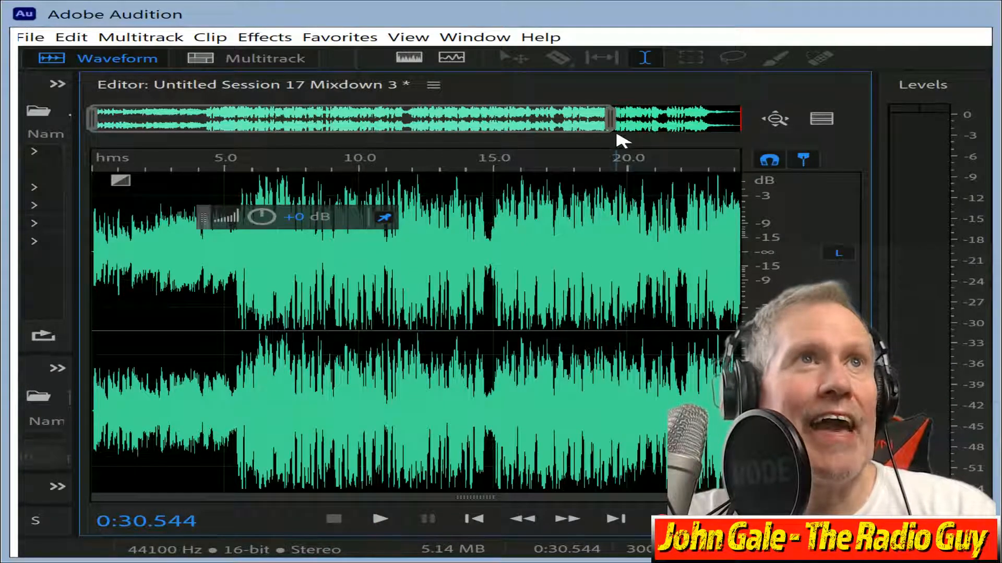
left_click_drag(609, 139, 102, 179)
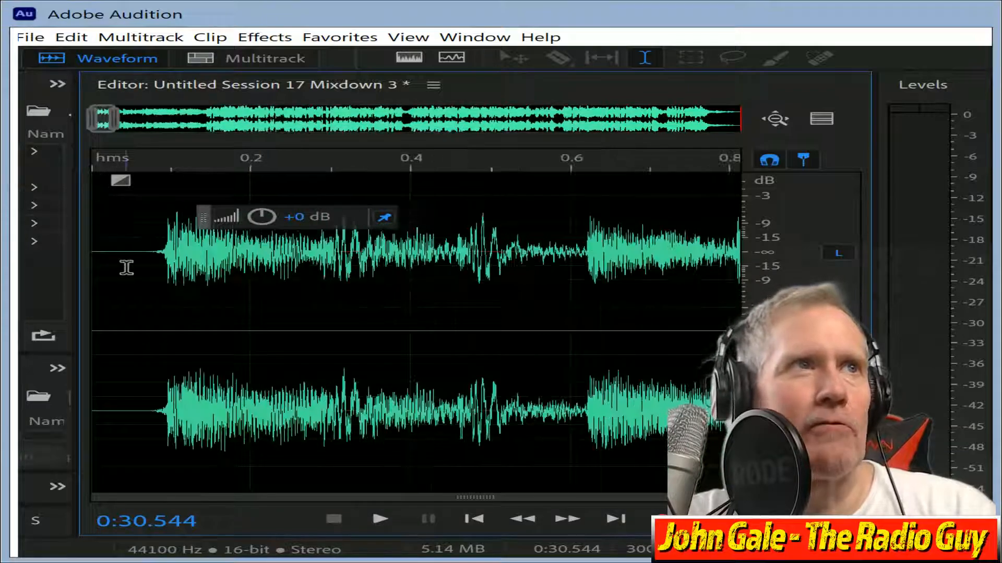
left_click_drag(149, 256, 17, 263)
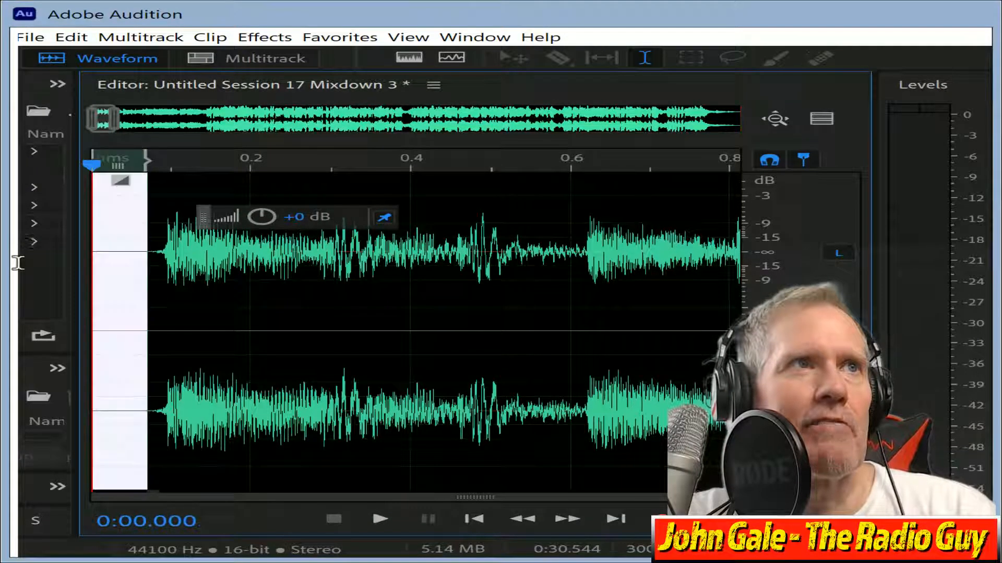
key("Delete")
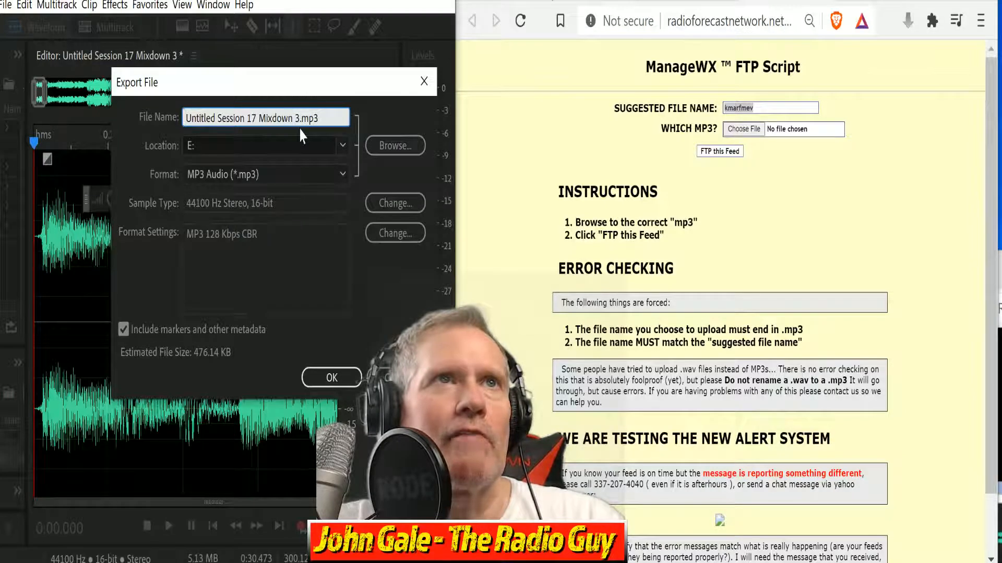
Export the trimmed mixdown to E: as an MP3 file named kmarfmev.mp3.
left_click_drag(298, 120, 1, 154)
type("kmarfmev")
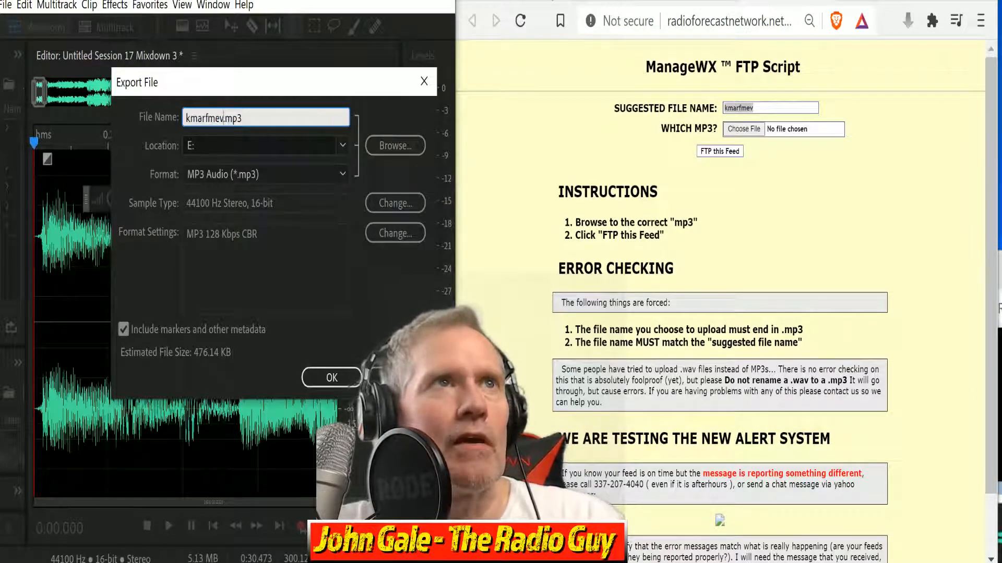
left_click(333, 383)
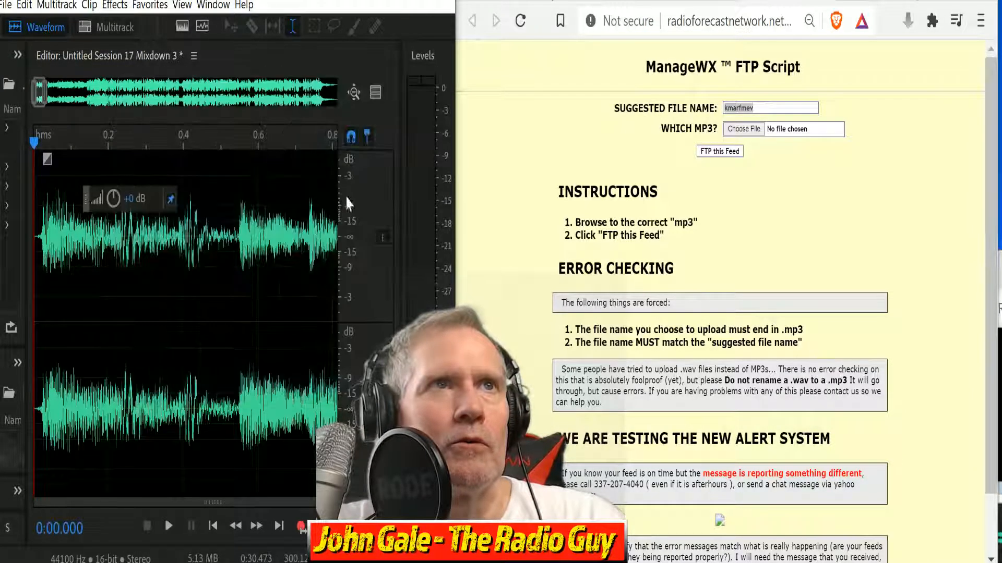
In the browser's ManageWX FTP form, choose the kmarfmev MP3 from E: and submit it as the feed.
left_click(758, 132)
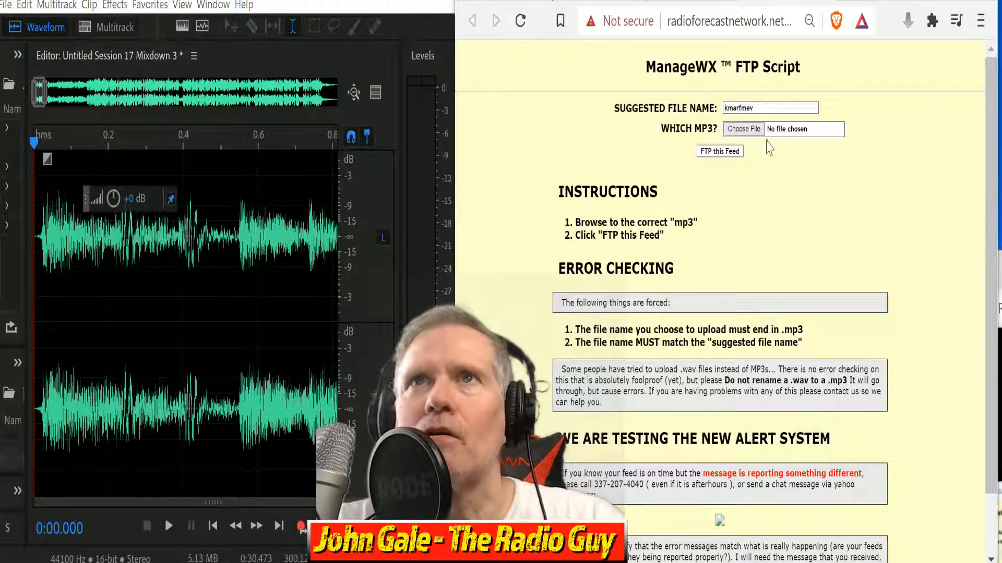
left_click_drag(927, 86, 954, 161)
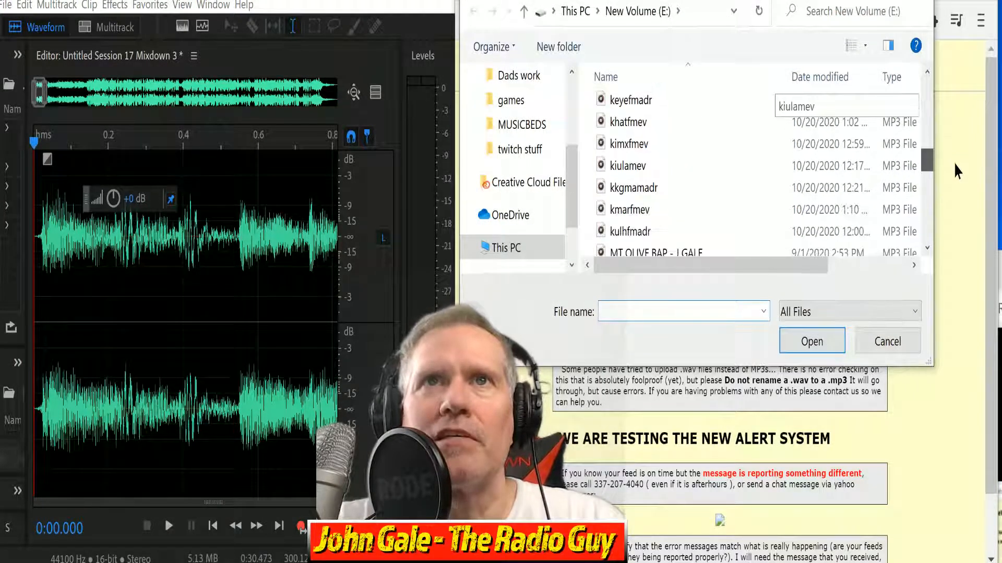
left_click(713, 213)
left_click(798, 340)
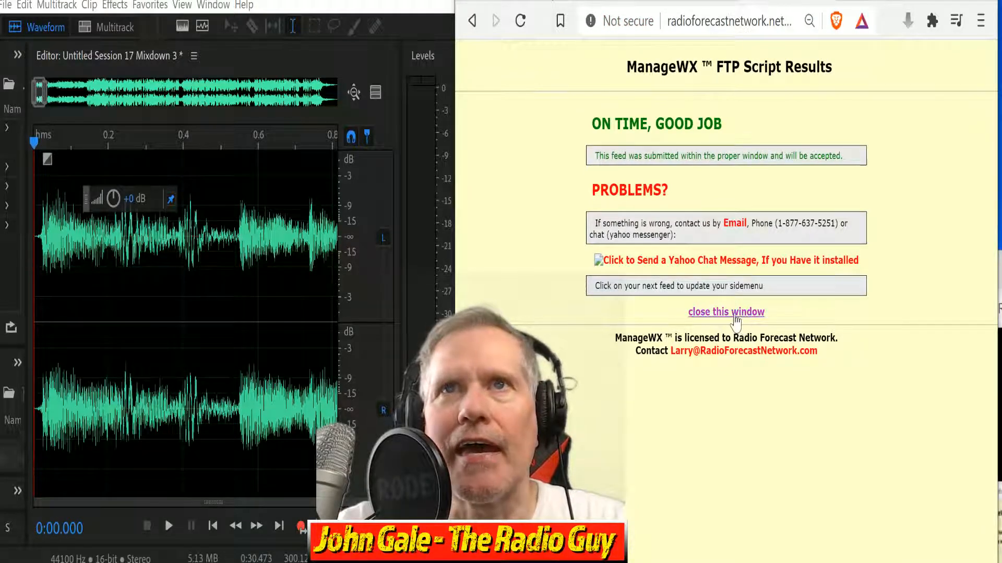
Close the upload results and bring up the feed information for the WSEO FM afternoon forecast.
left_click(742, 316)
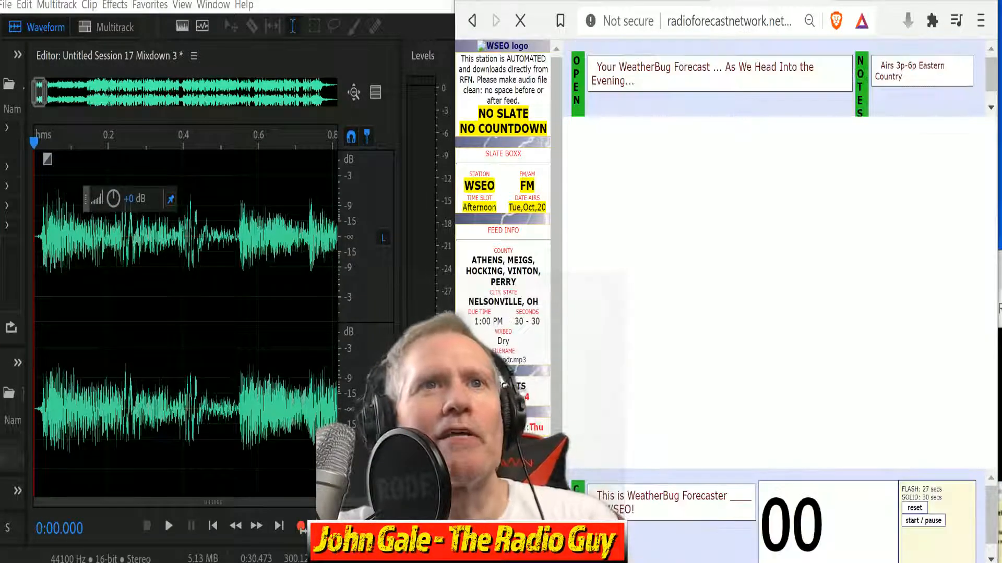
left_click_drag(556, 357, 556, 453)
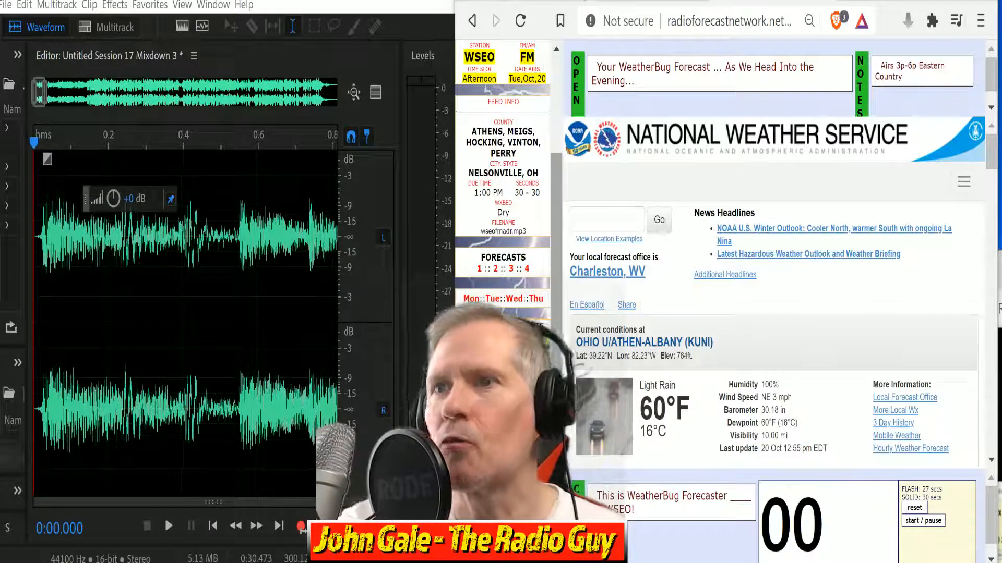